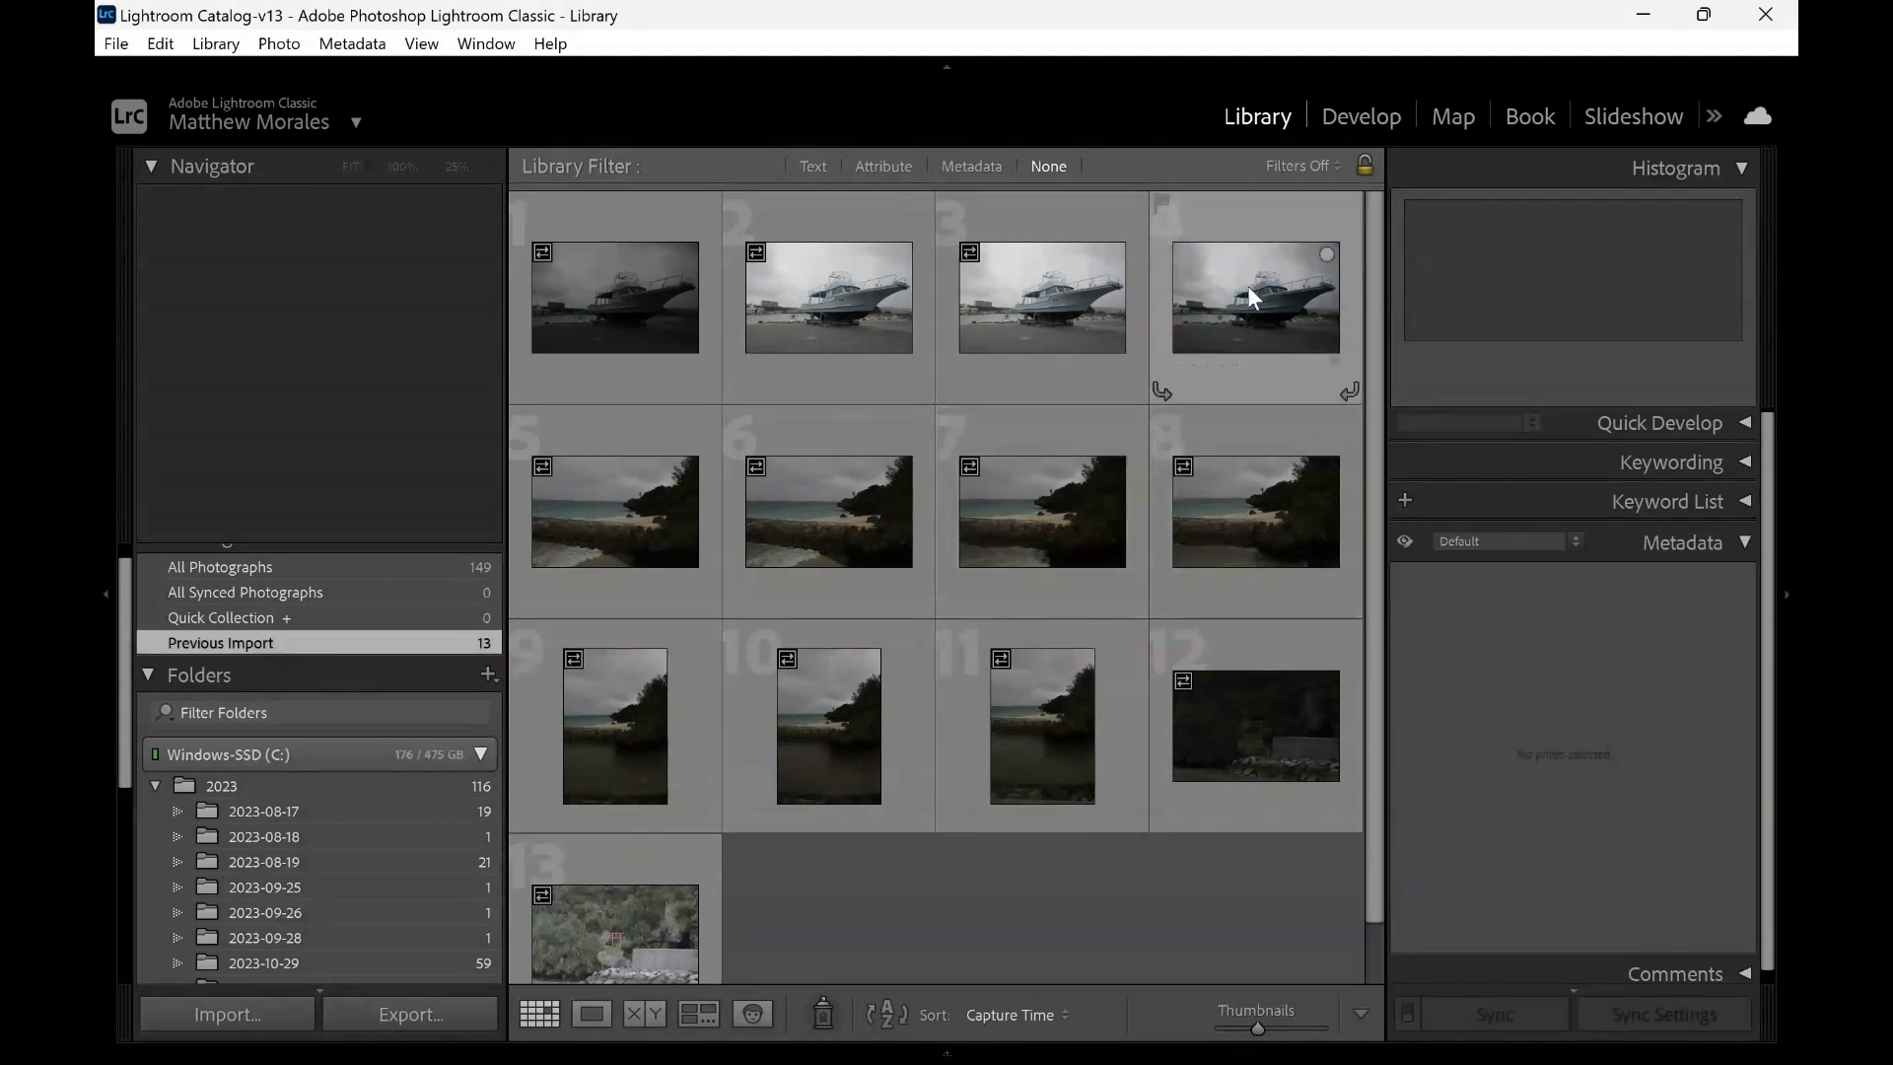
Select the fourth boat photo in the library grid, preview it enlarged and open it in the Develop module
mouse_move(1248, 295)
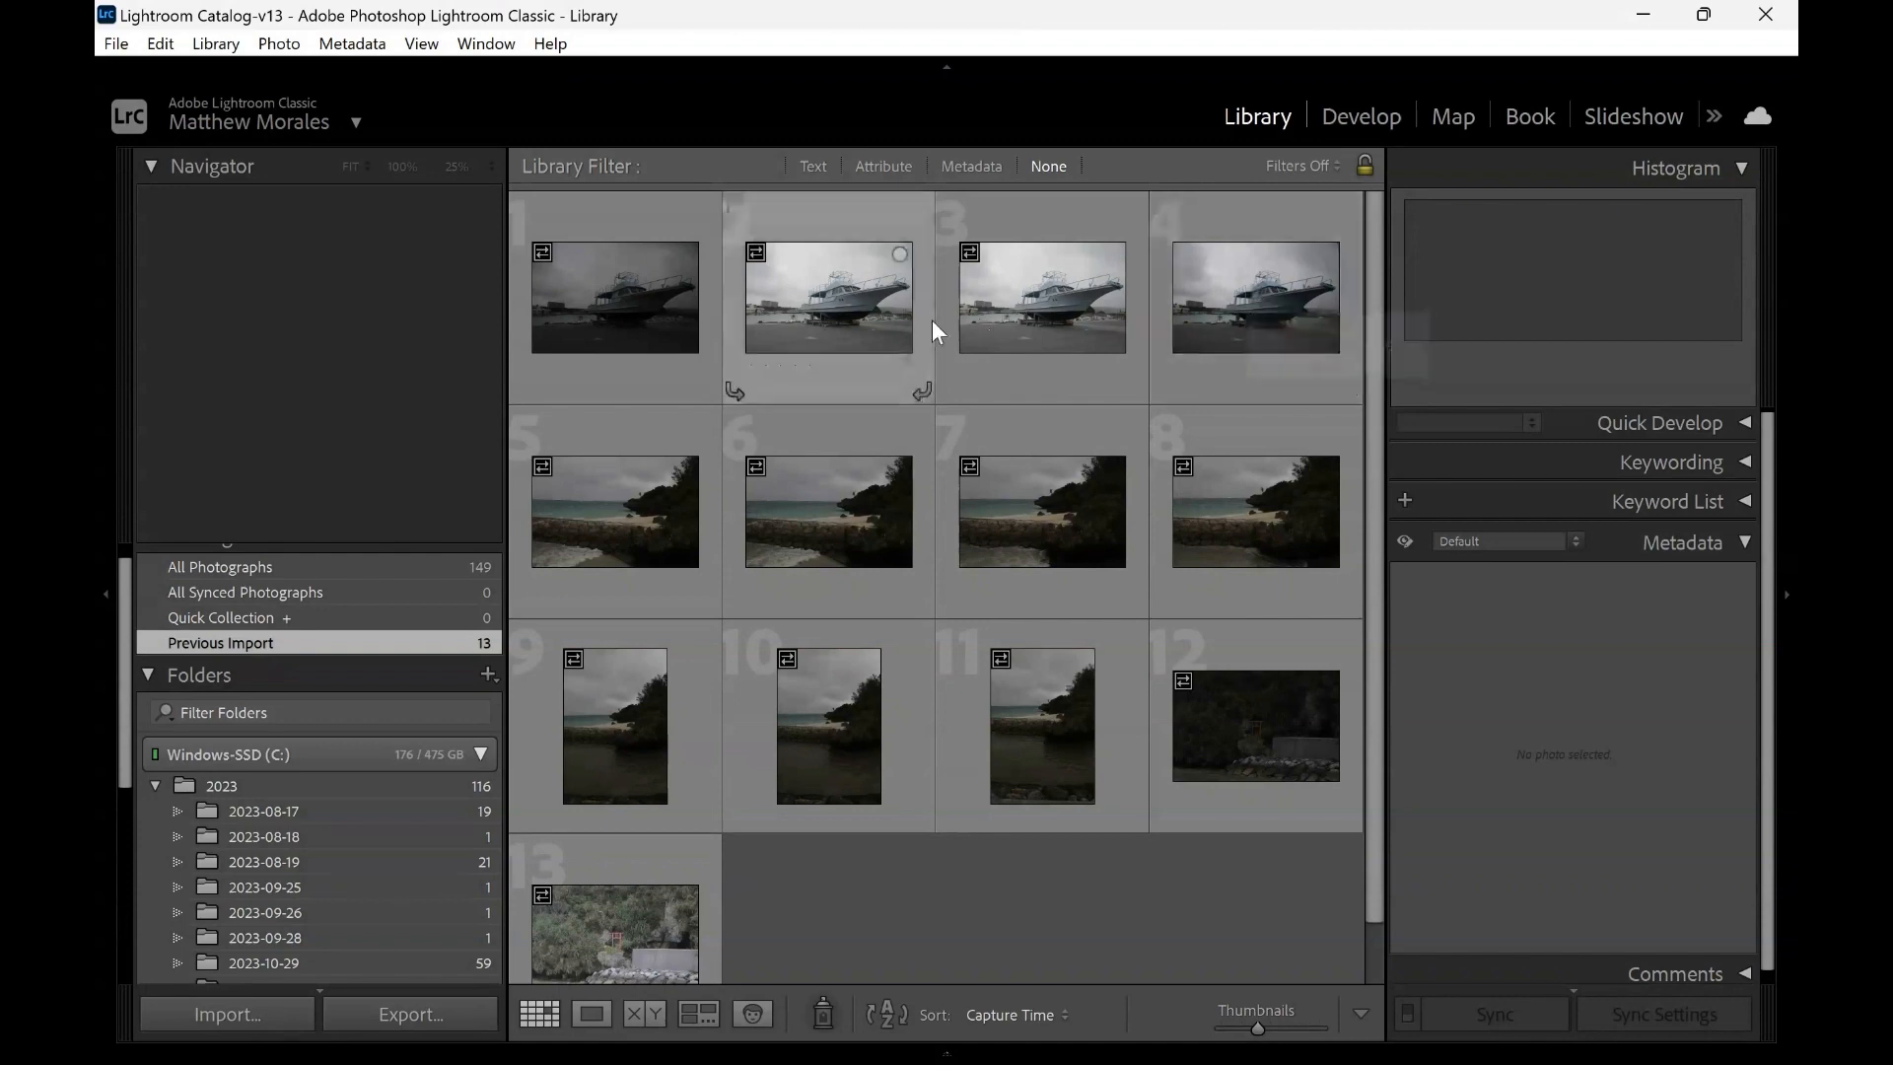
left_click(1274, 304)
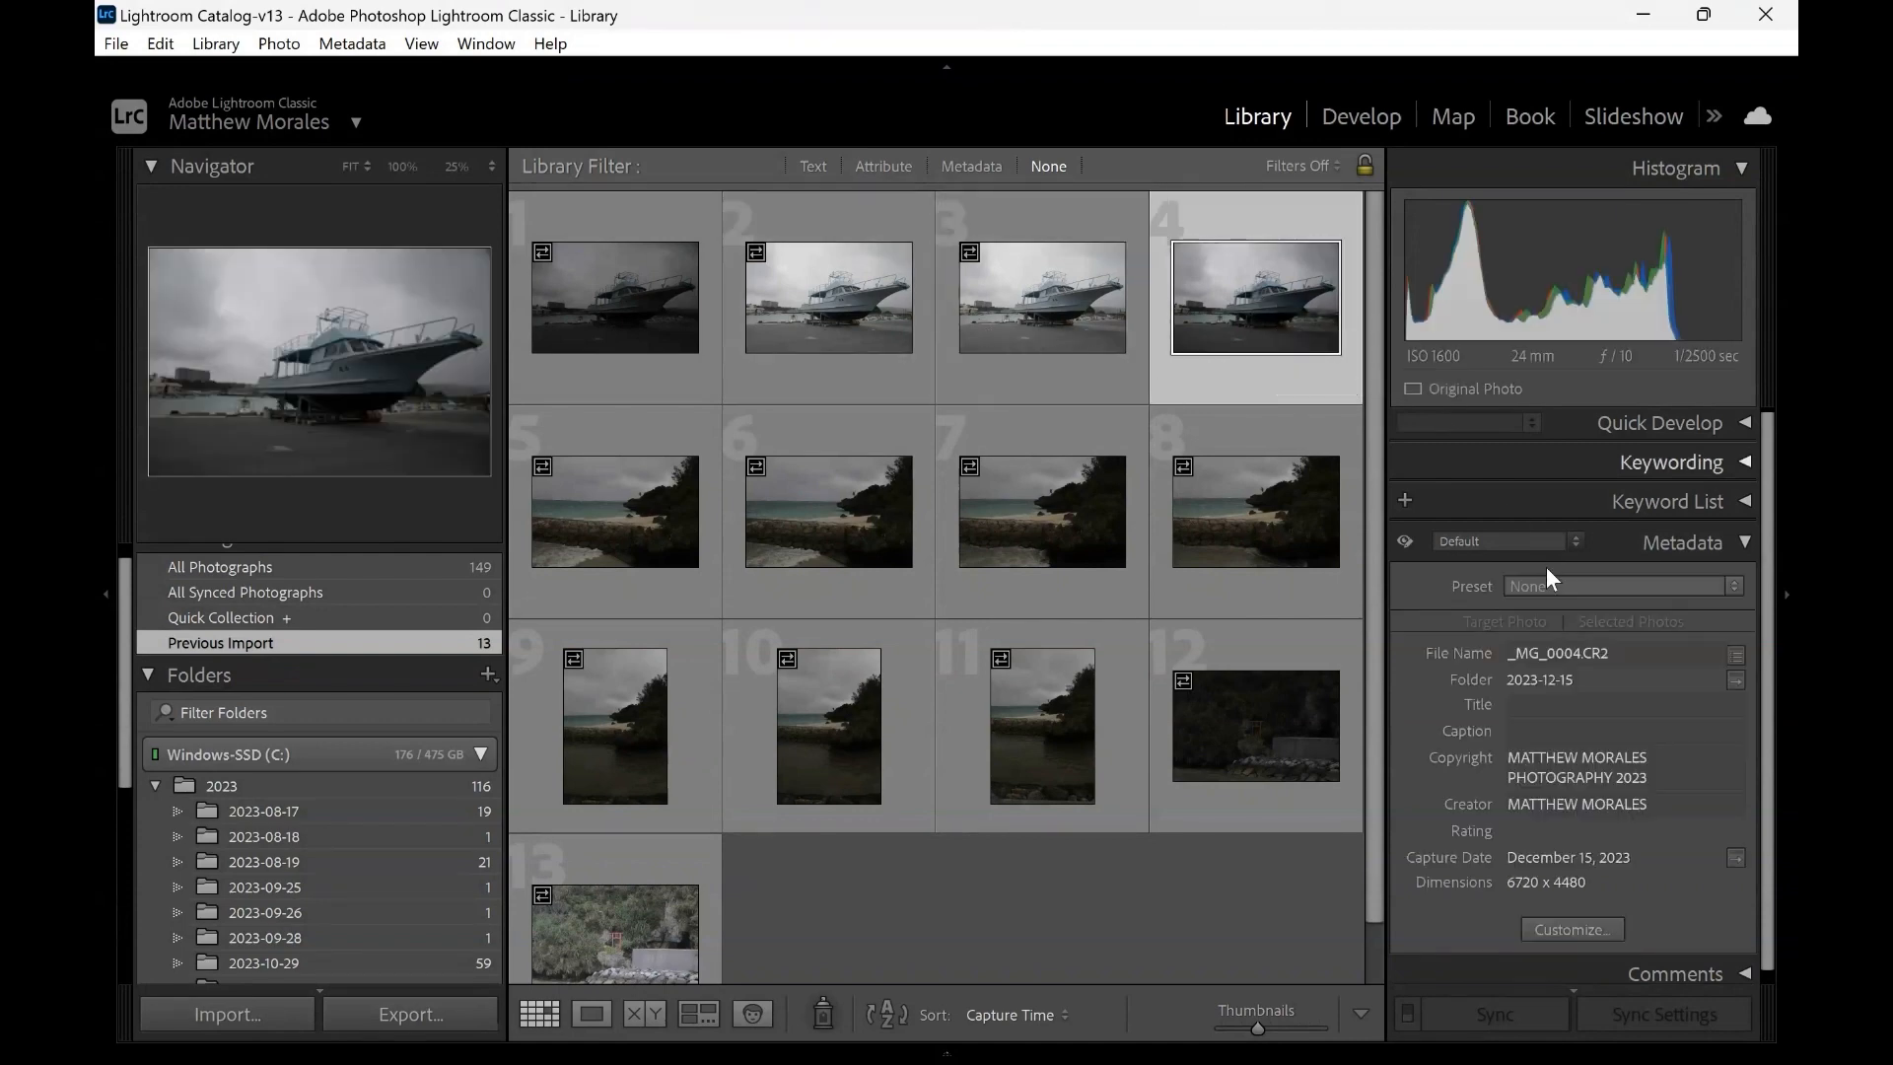
left_click(591, 1013)
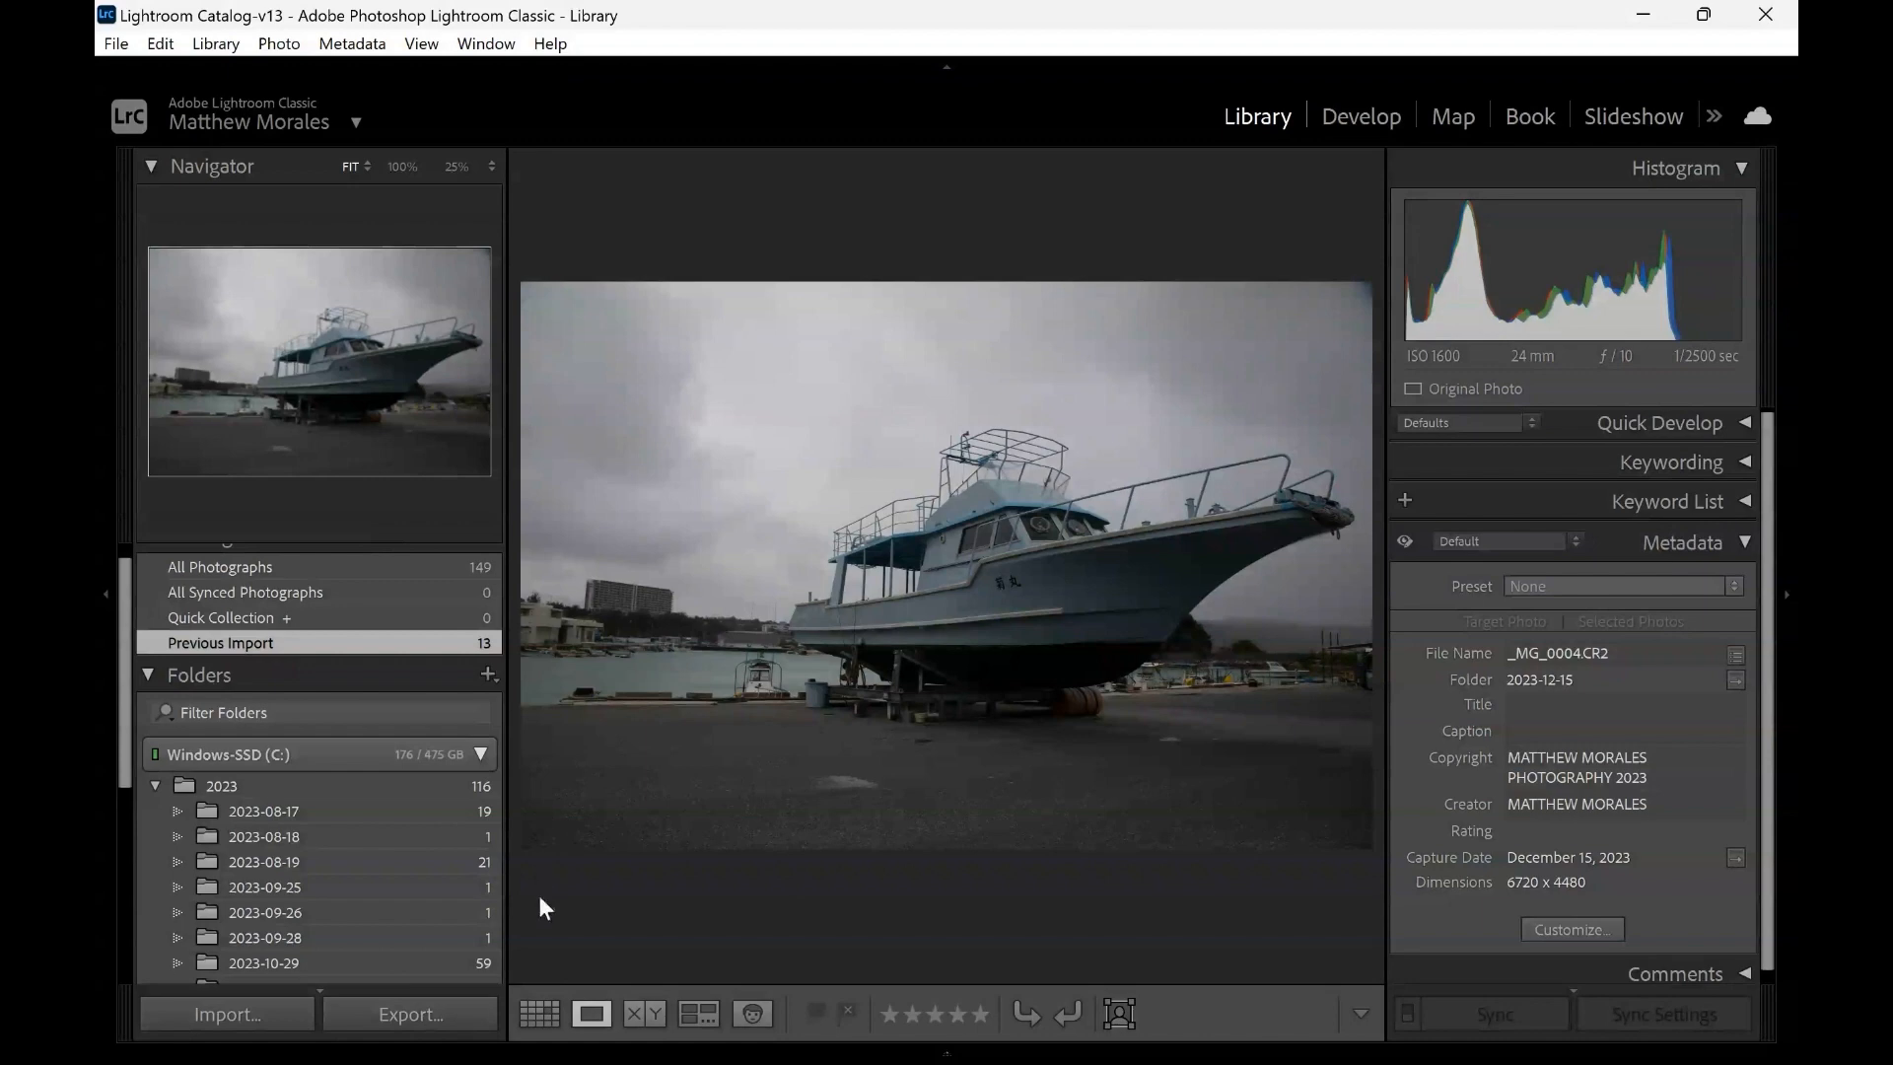
left_click(549, 1019)
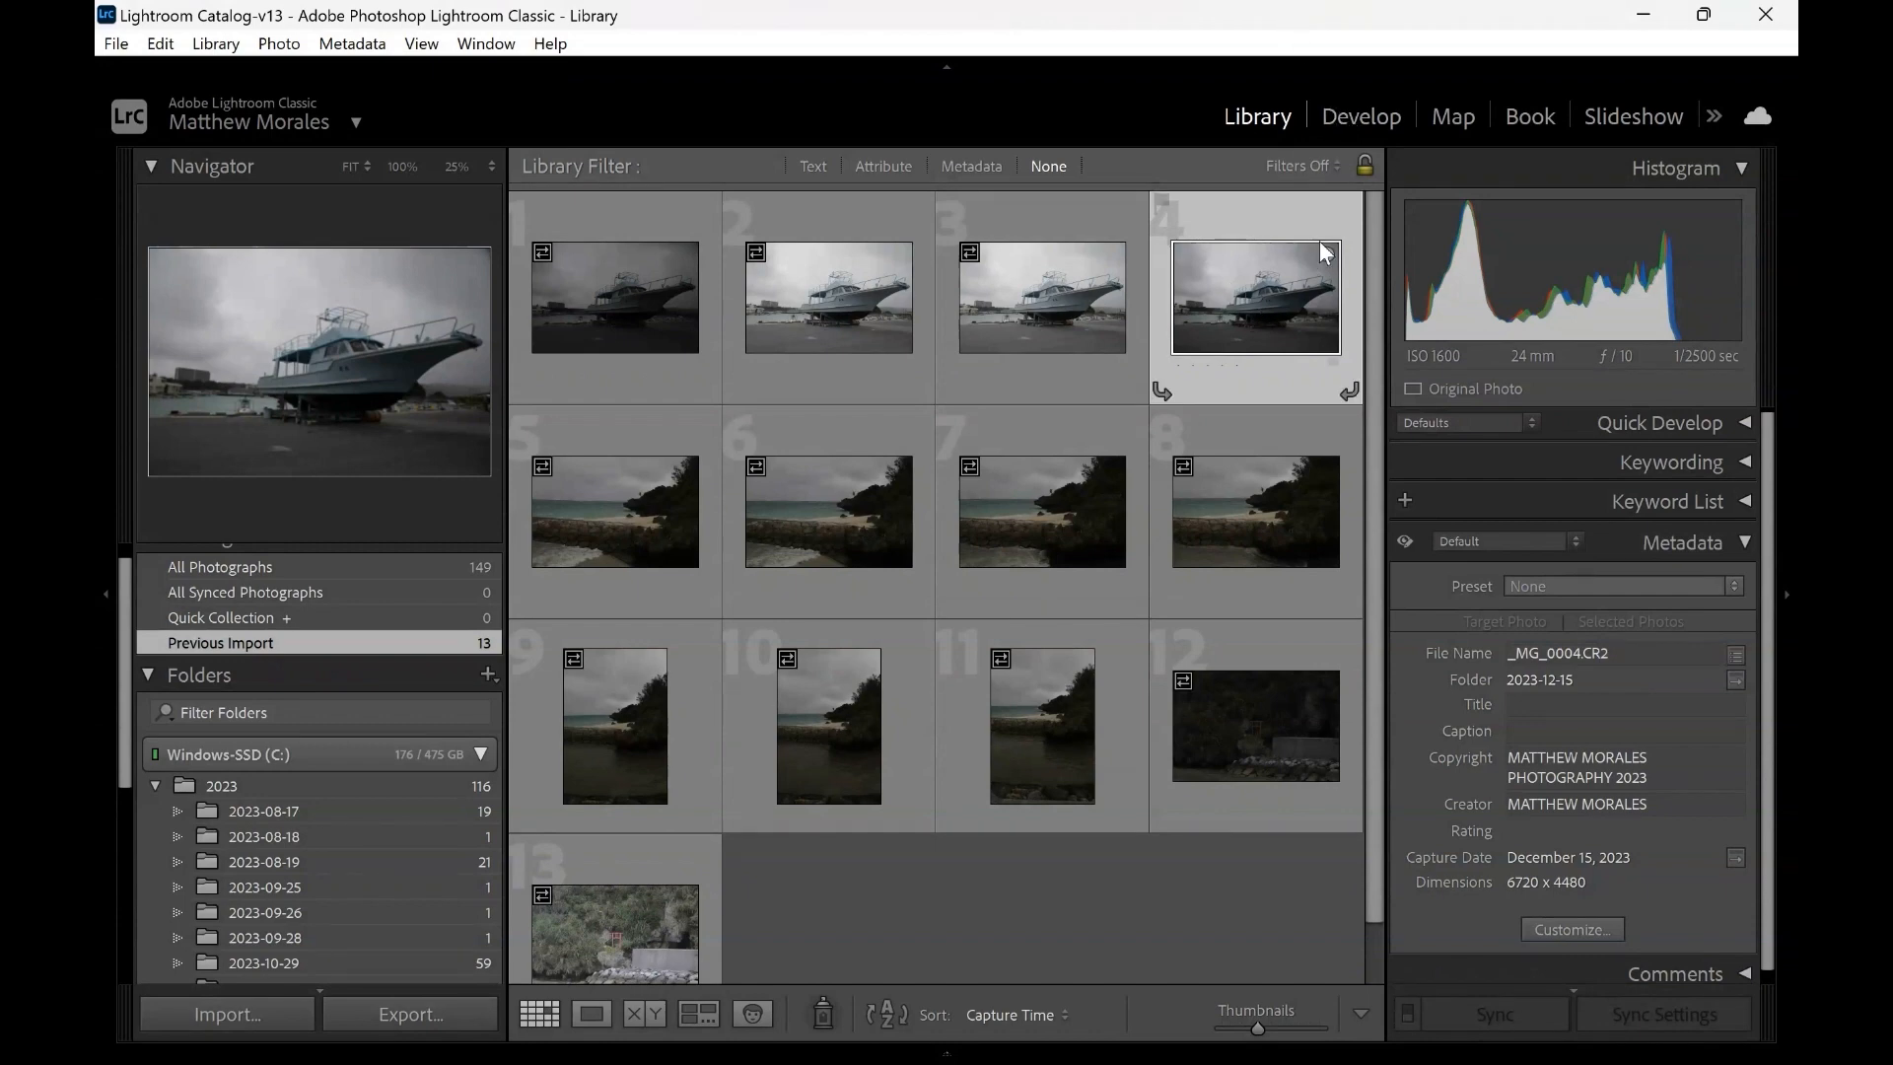
left_click(1345, 128)
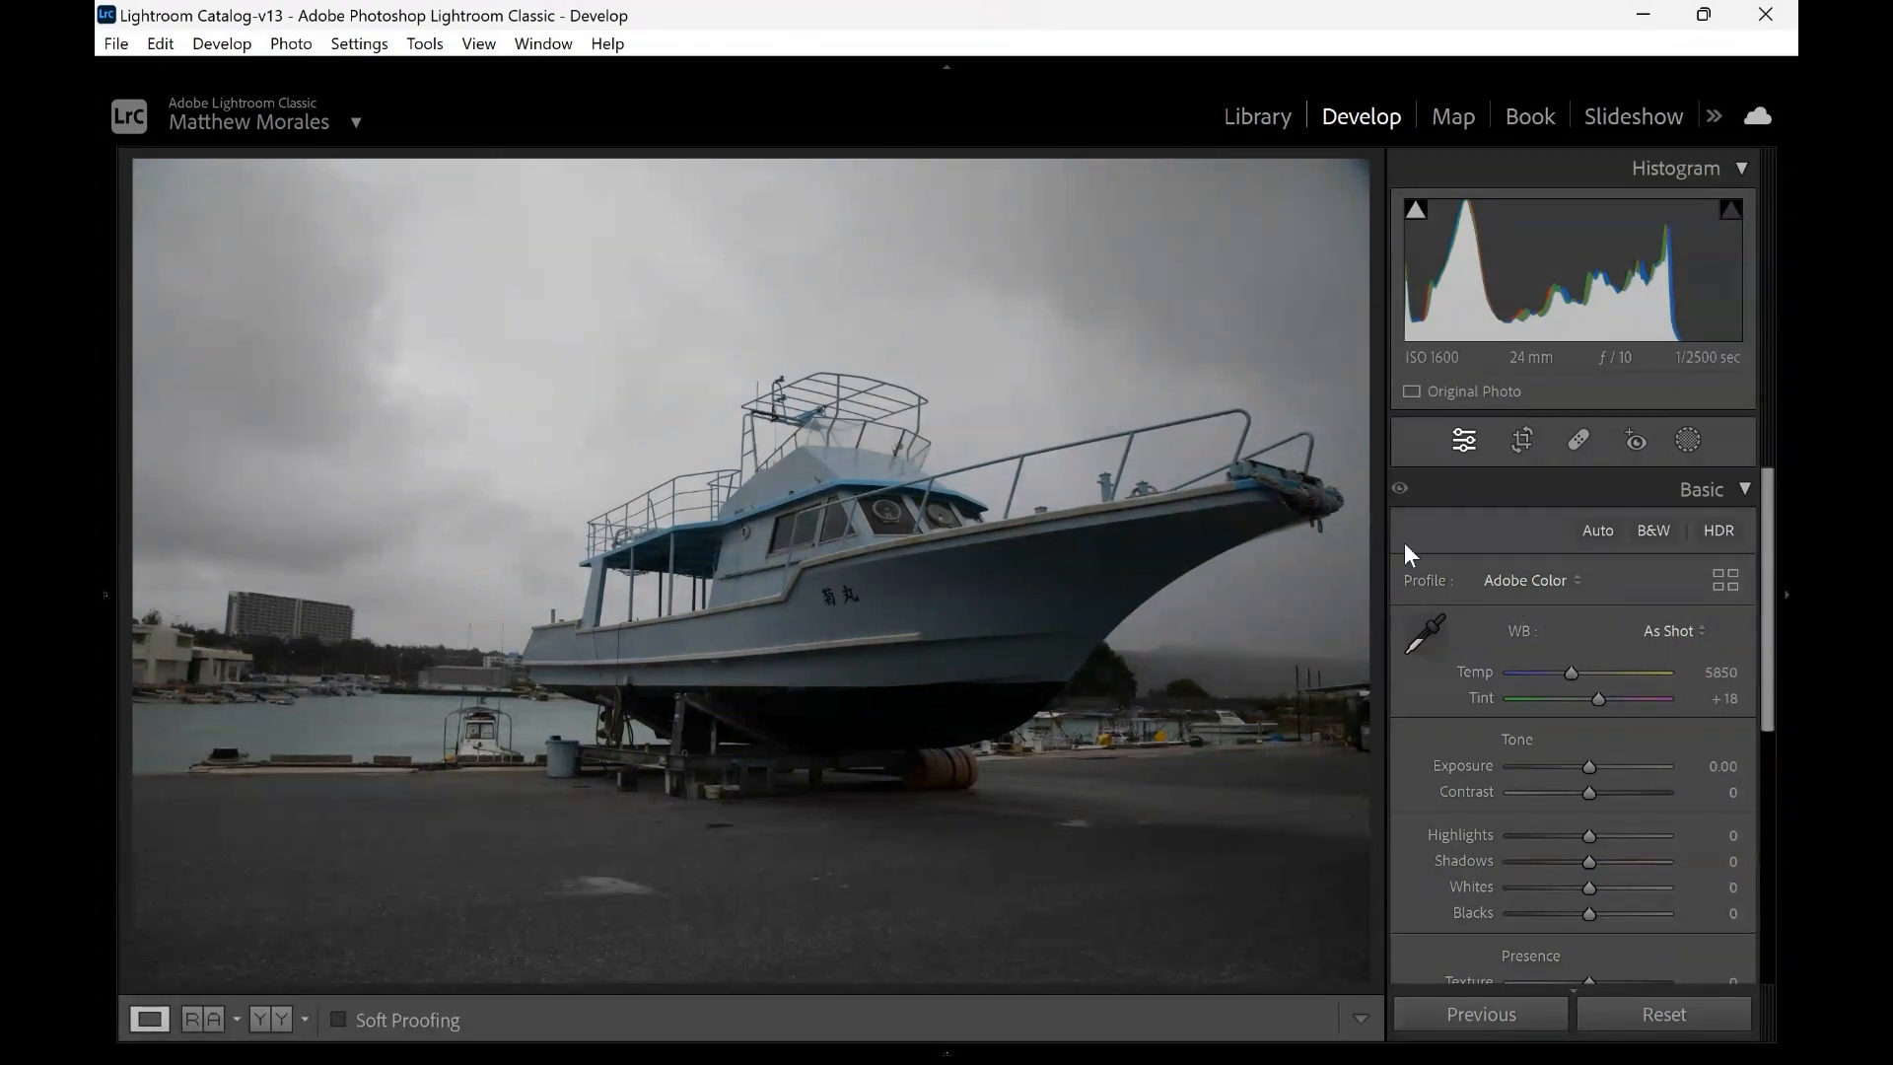
Set the boat photo's exposure to +0.56 and its contrast to +26
left_click(1591, 531)
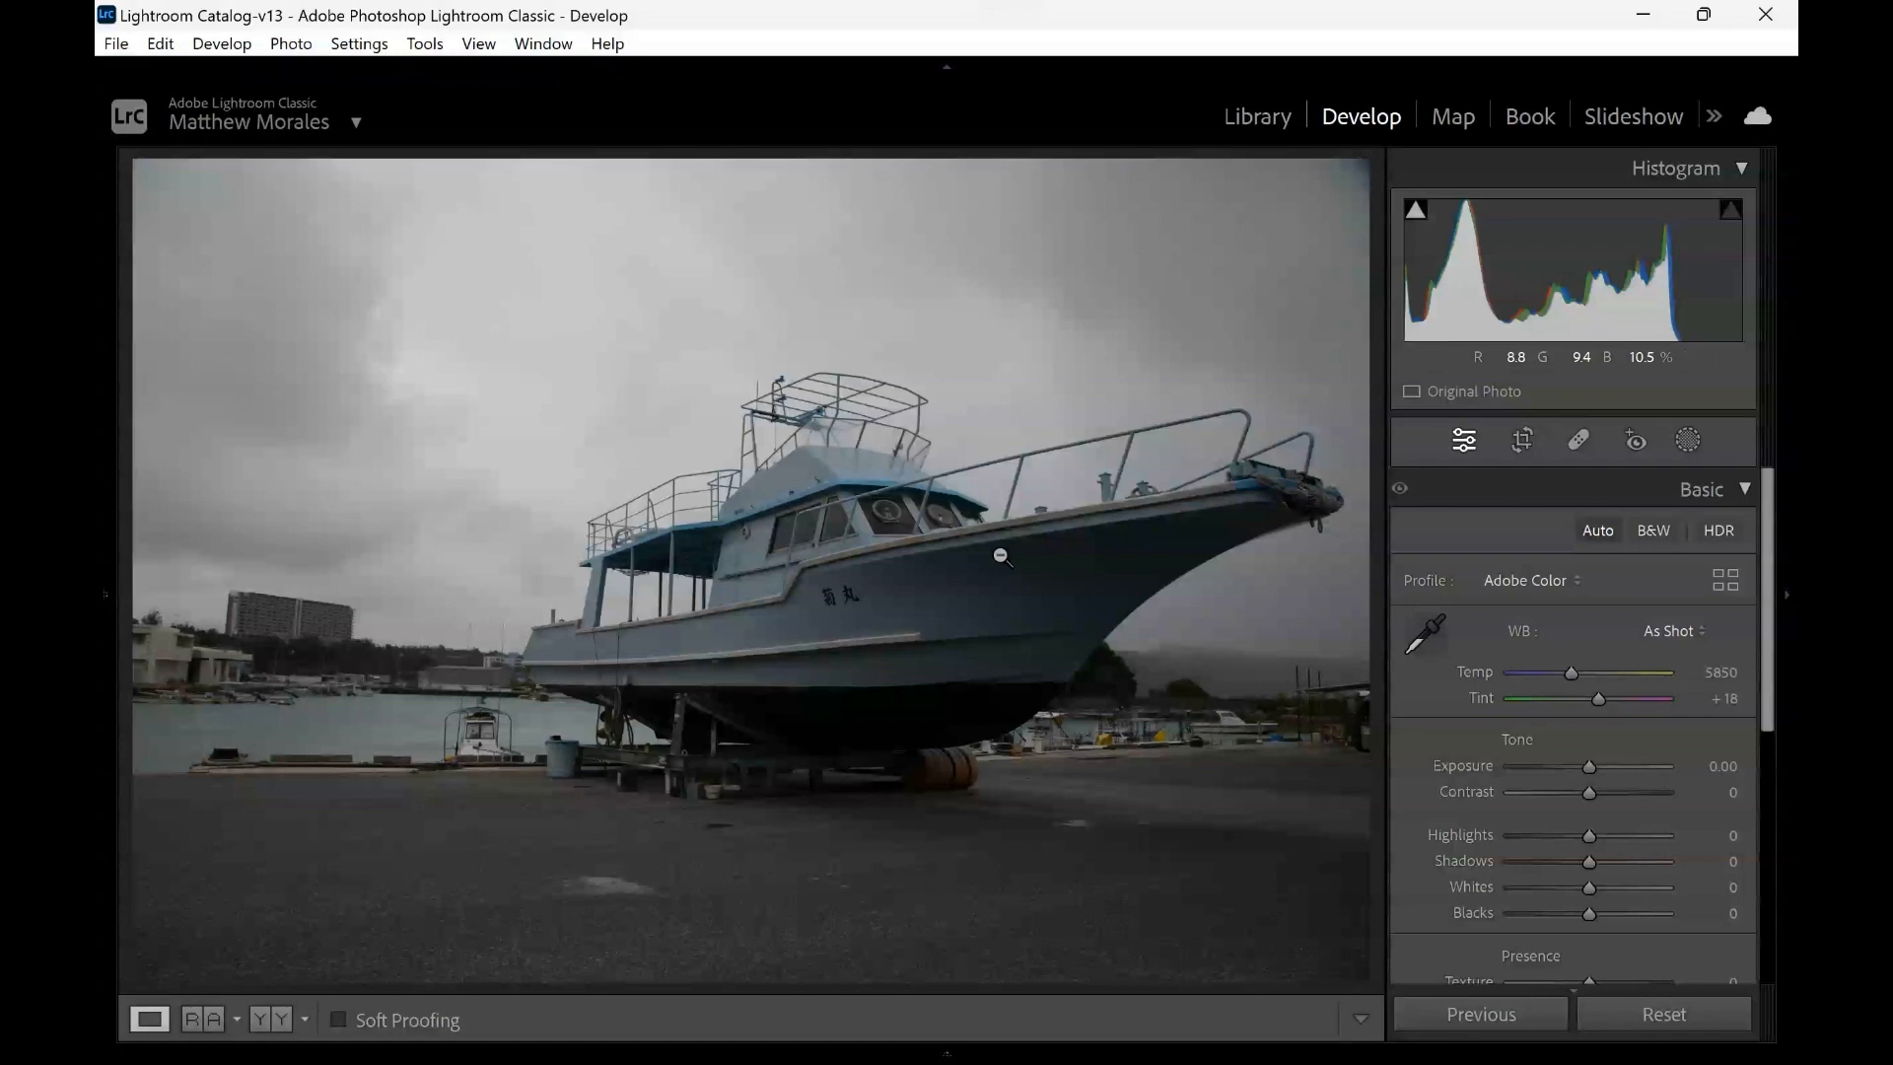
left_click(1000, 556)
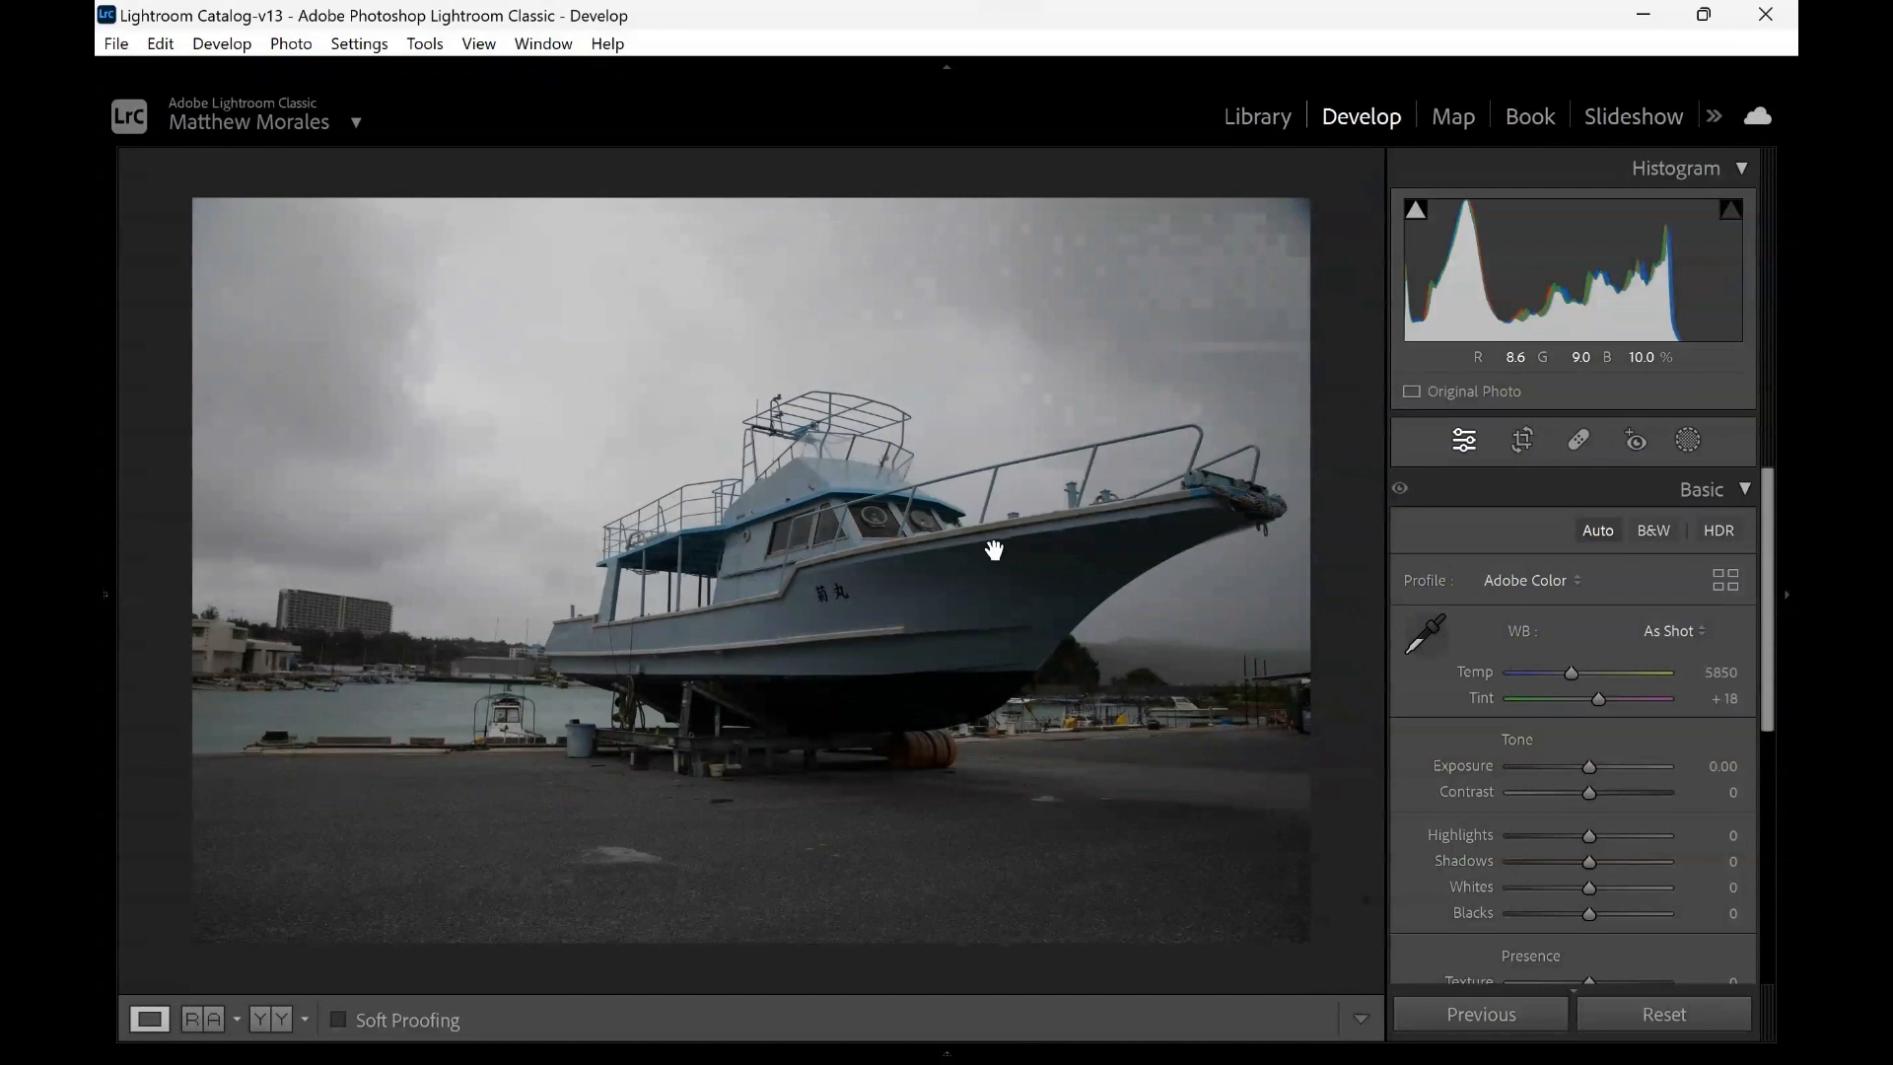
scroll(1399, 718, "down", 3)
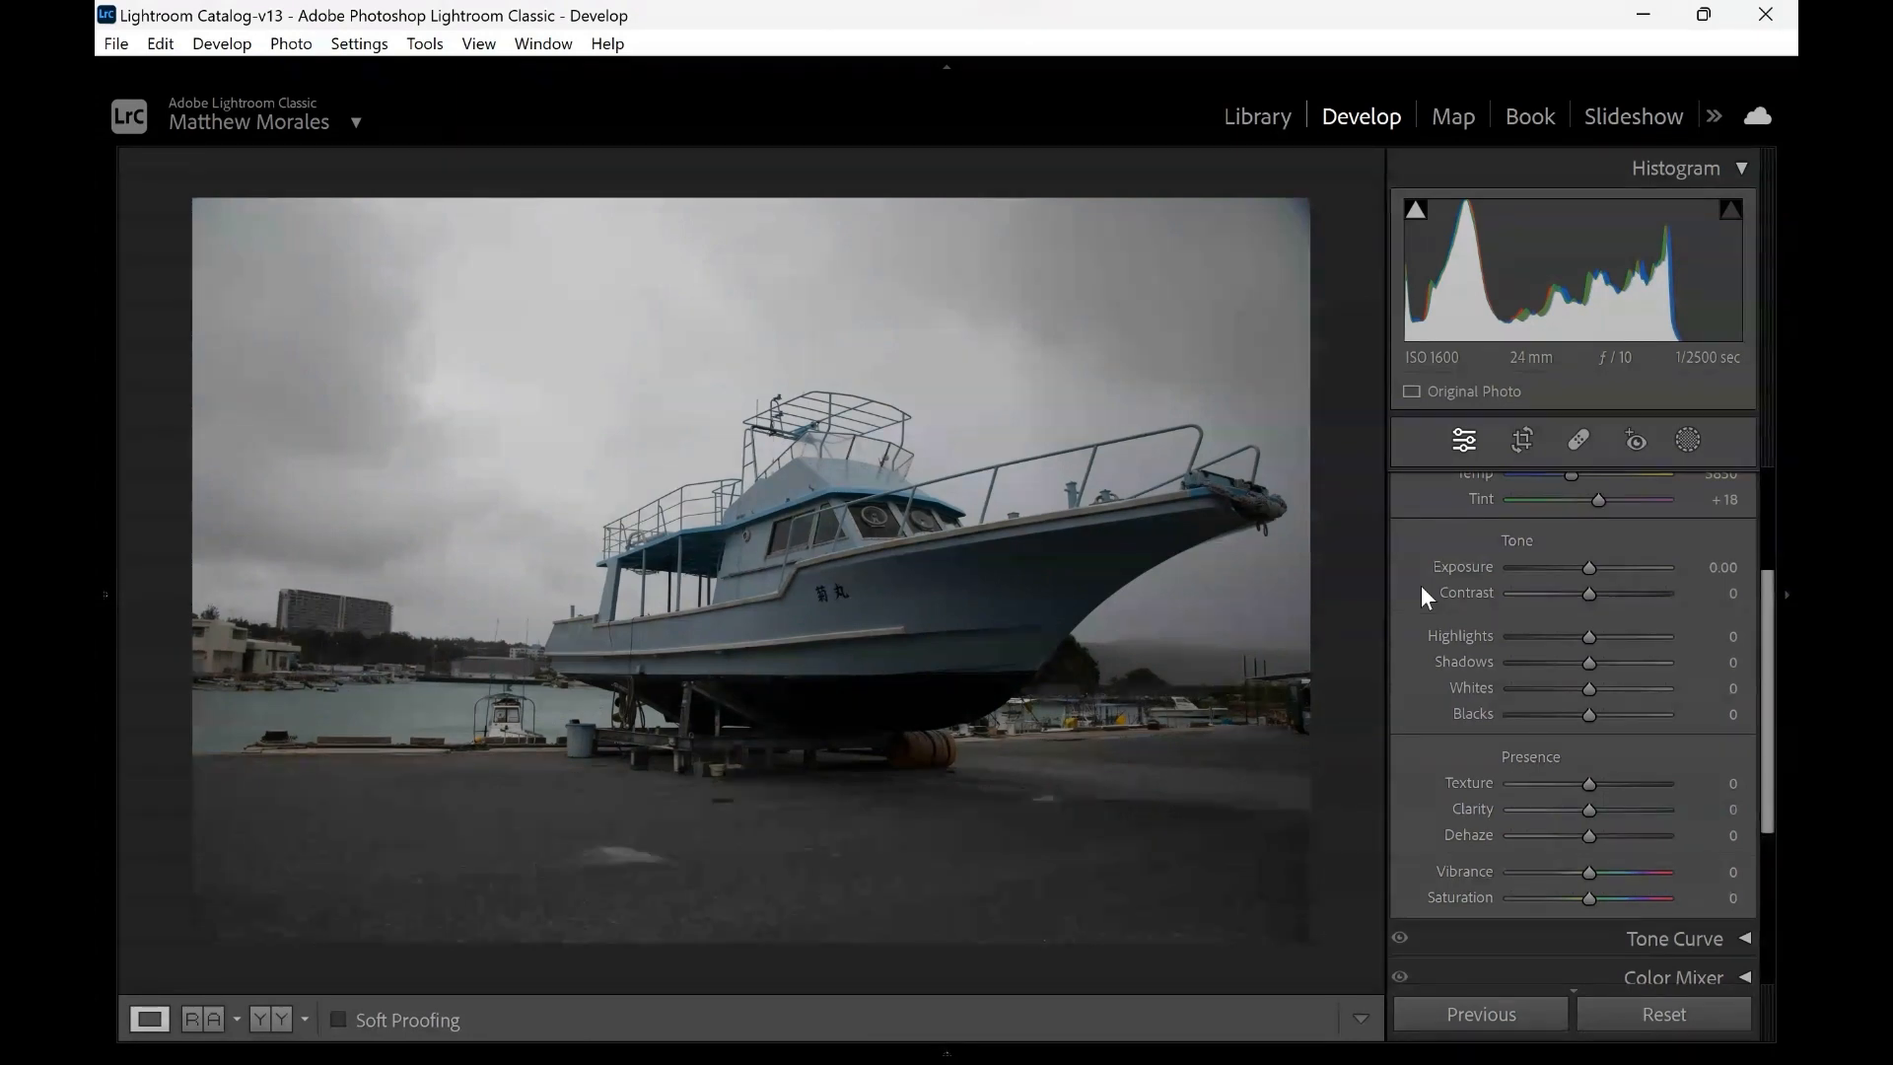
scroll(1422, 587, "up", 1)
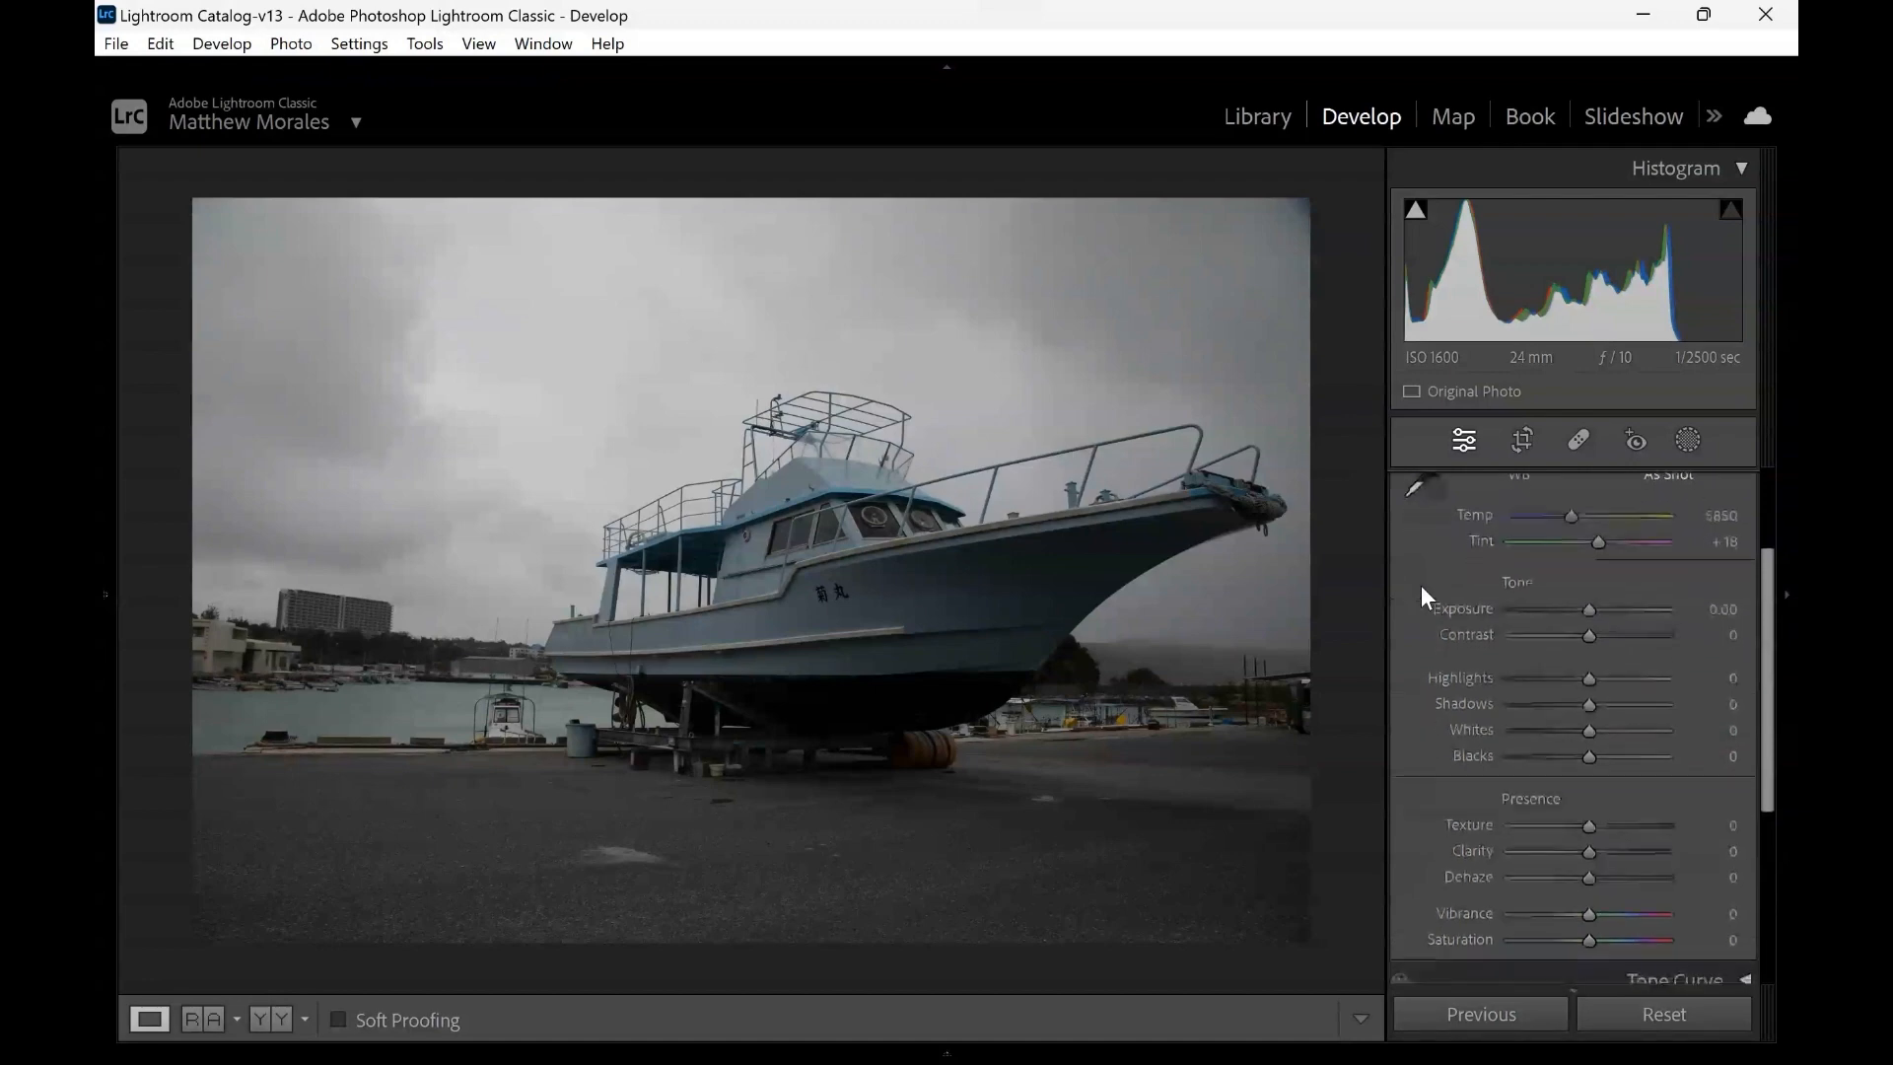
scroll(1421, 583, "down", 2)
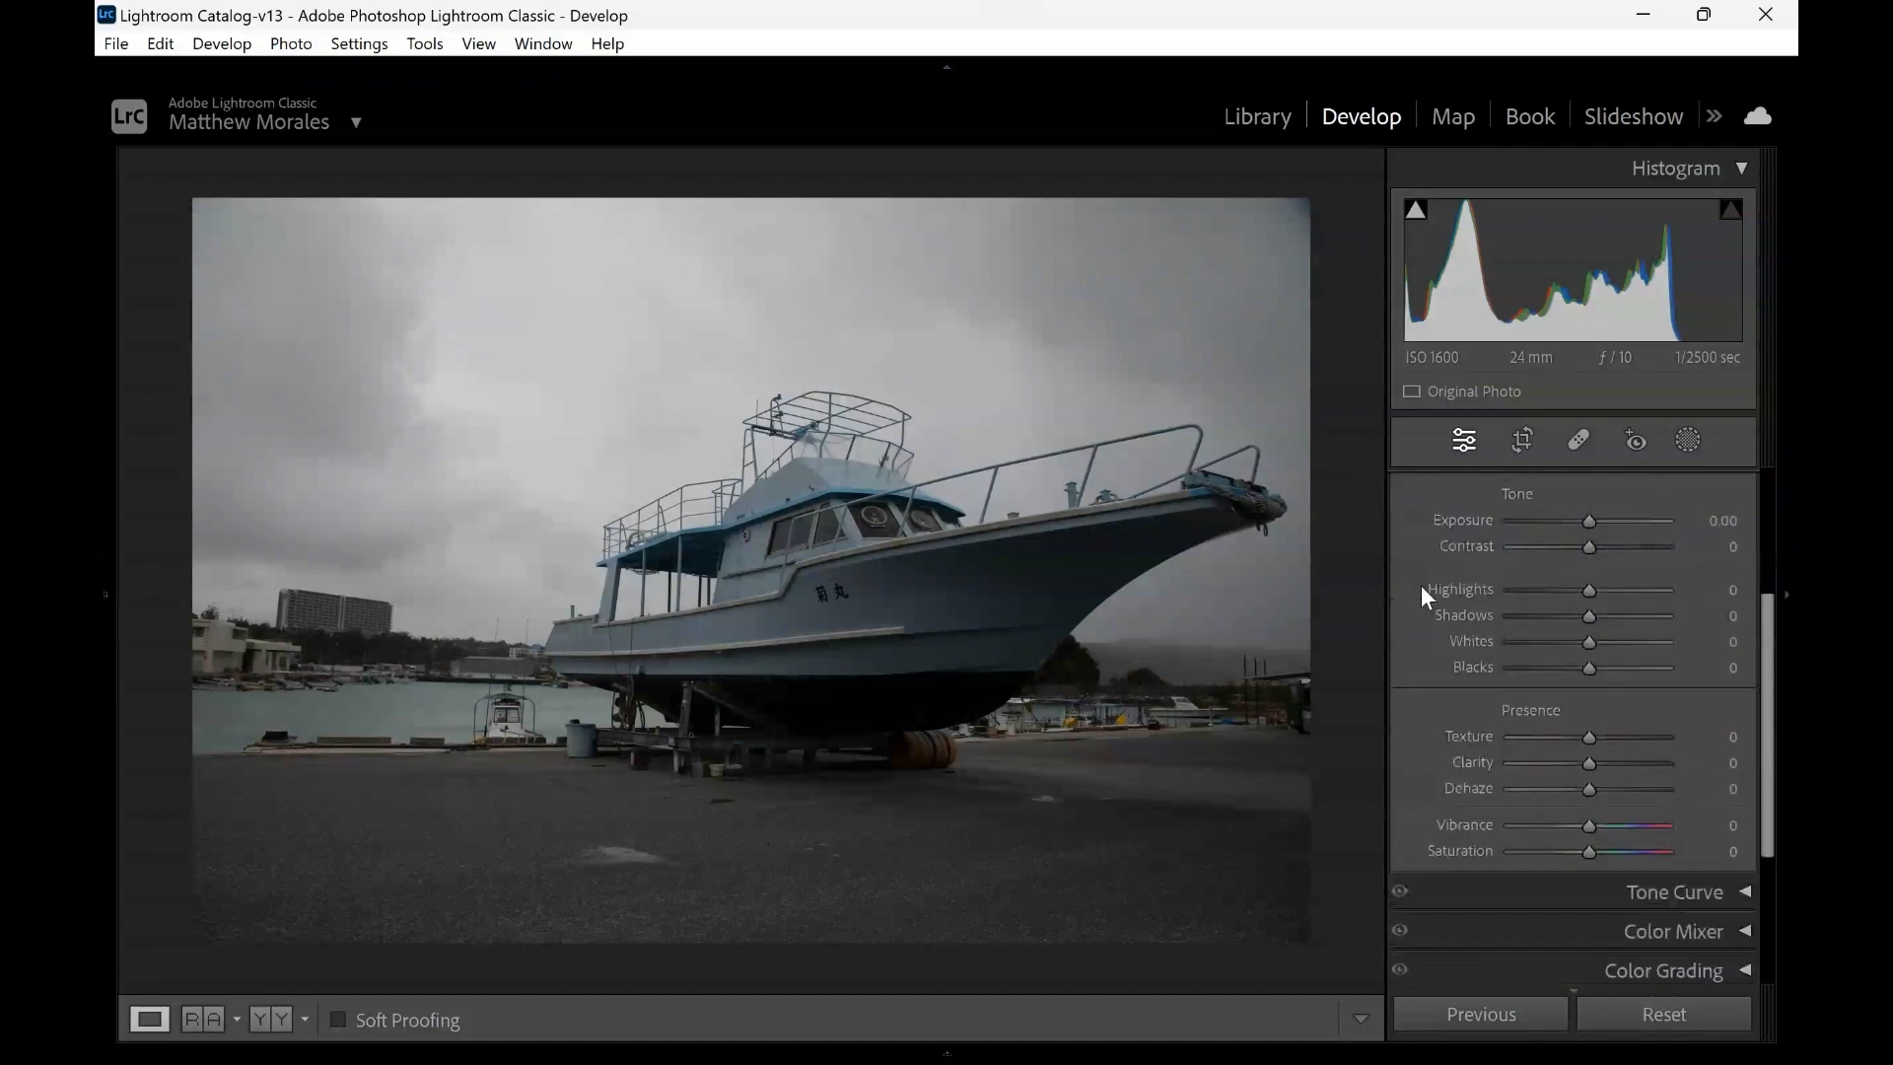
scroll(1422, 584, "up", 3)
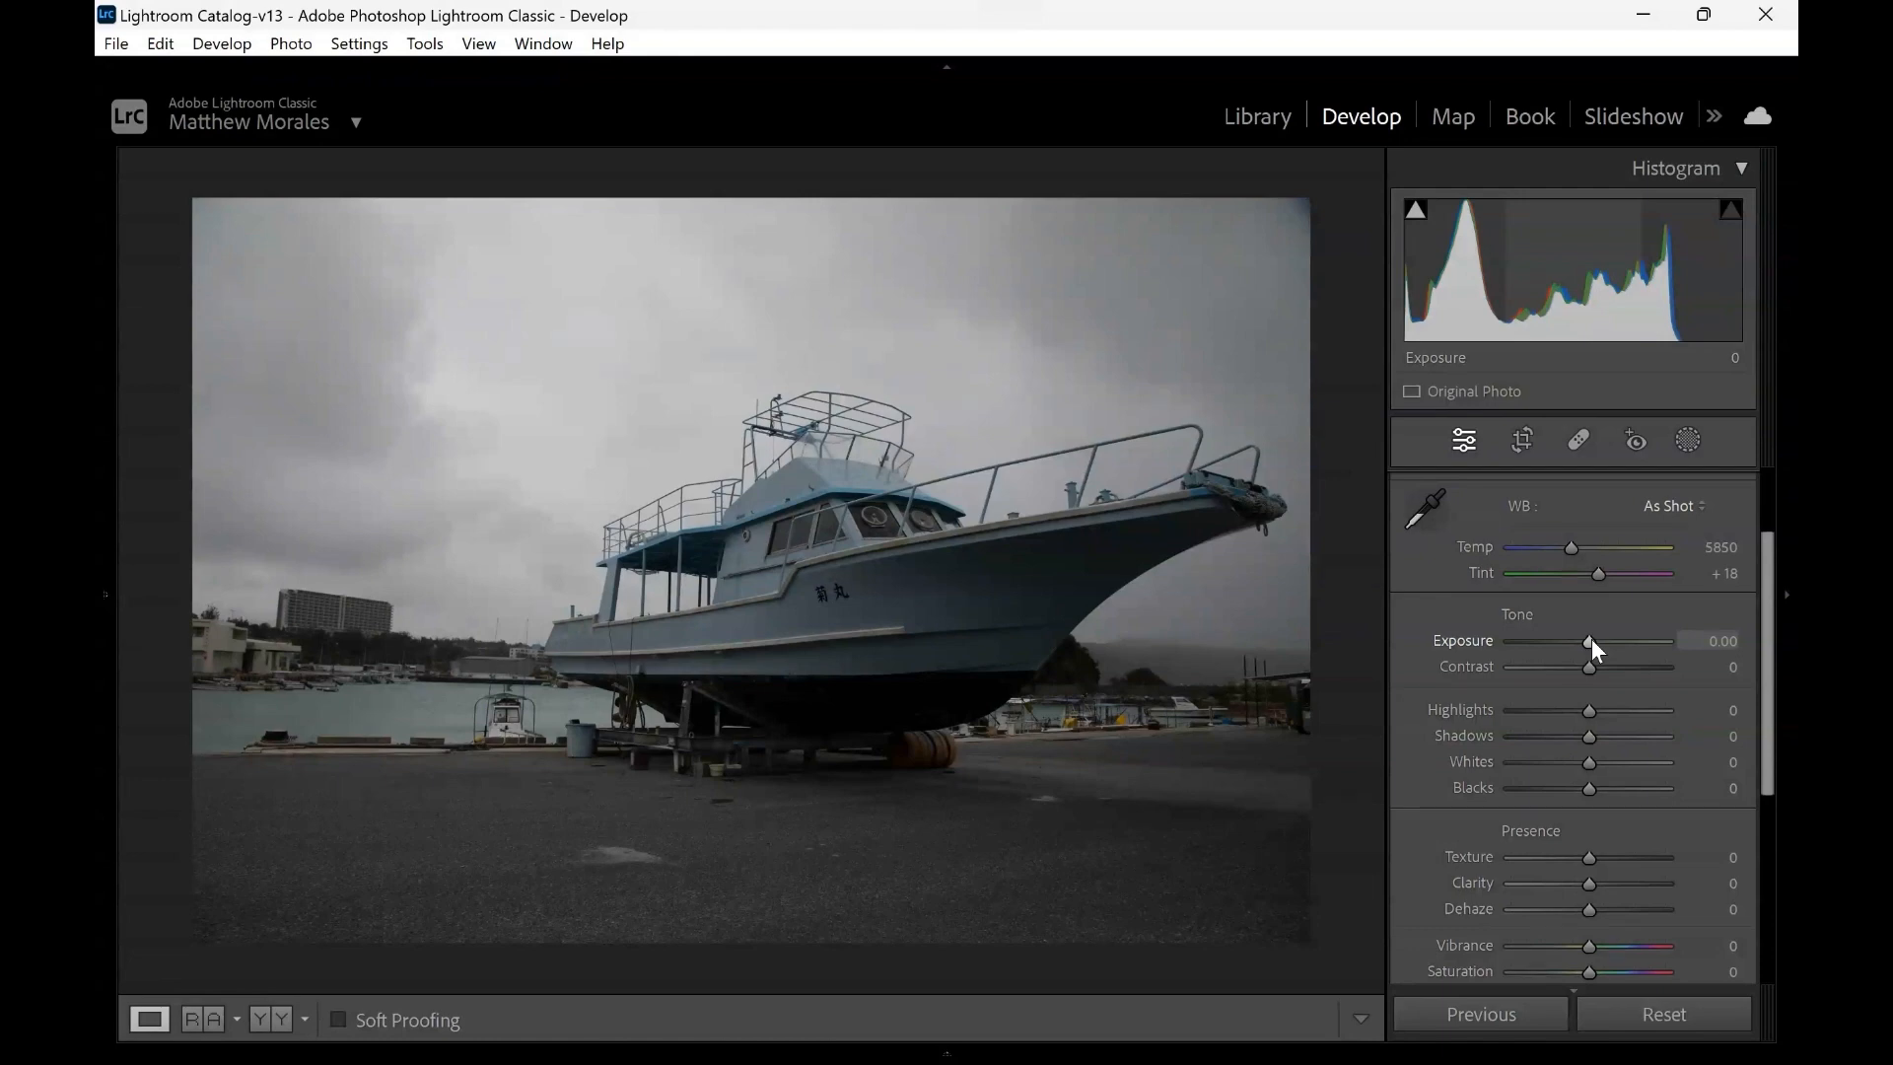
left_click_drag(1591, 638, 1601, 632)
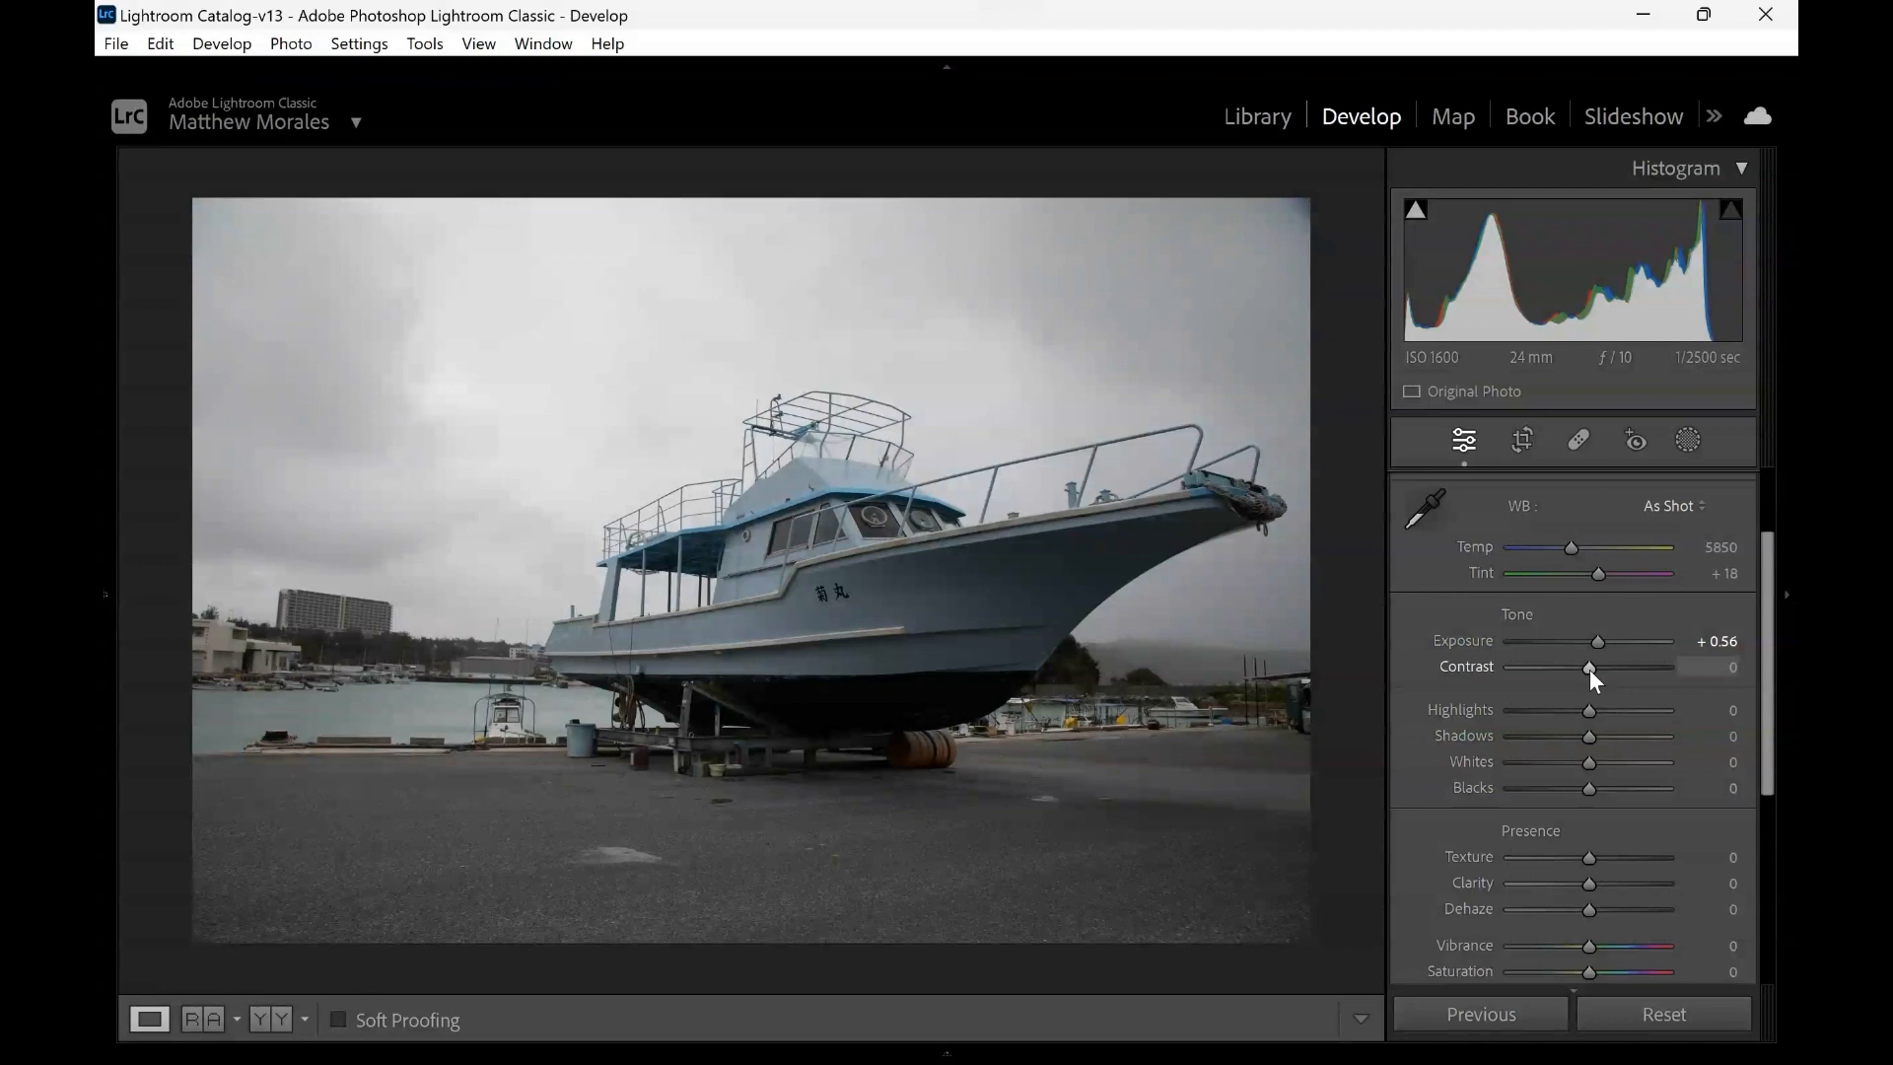
left_click_drag(1589, 670, 1601, 666)
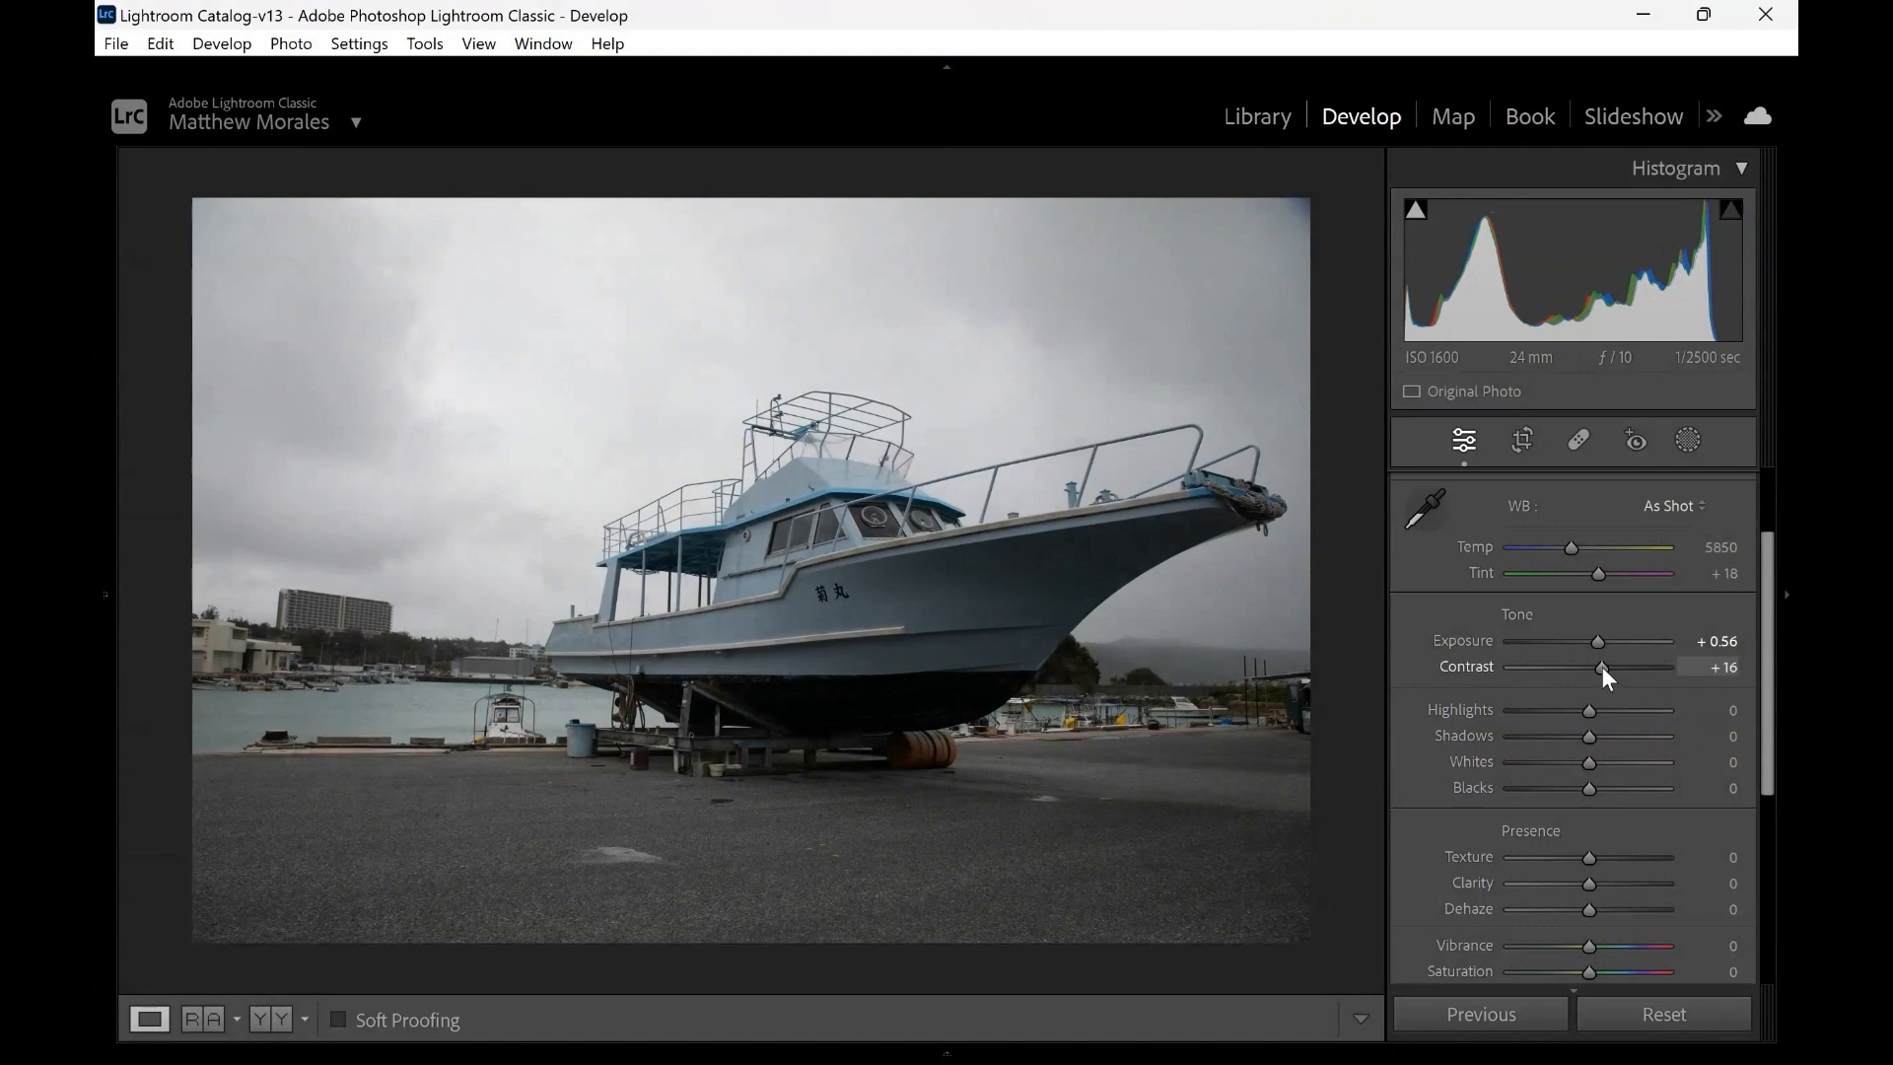
left_click_drag(1601, 667, 1609, 666)
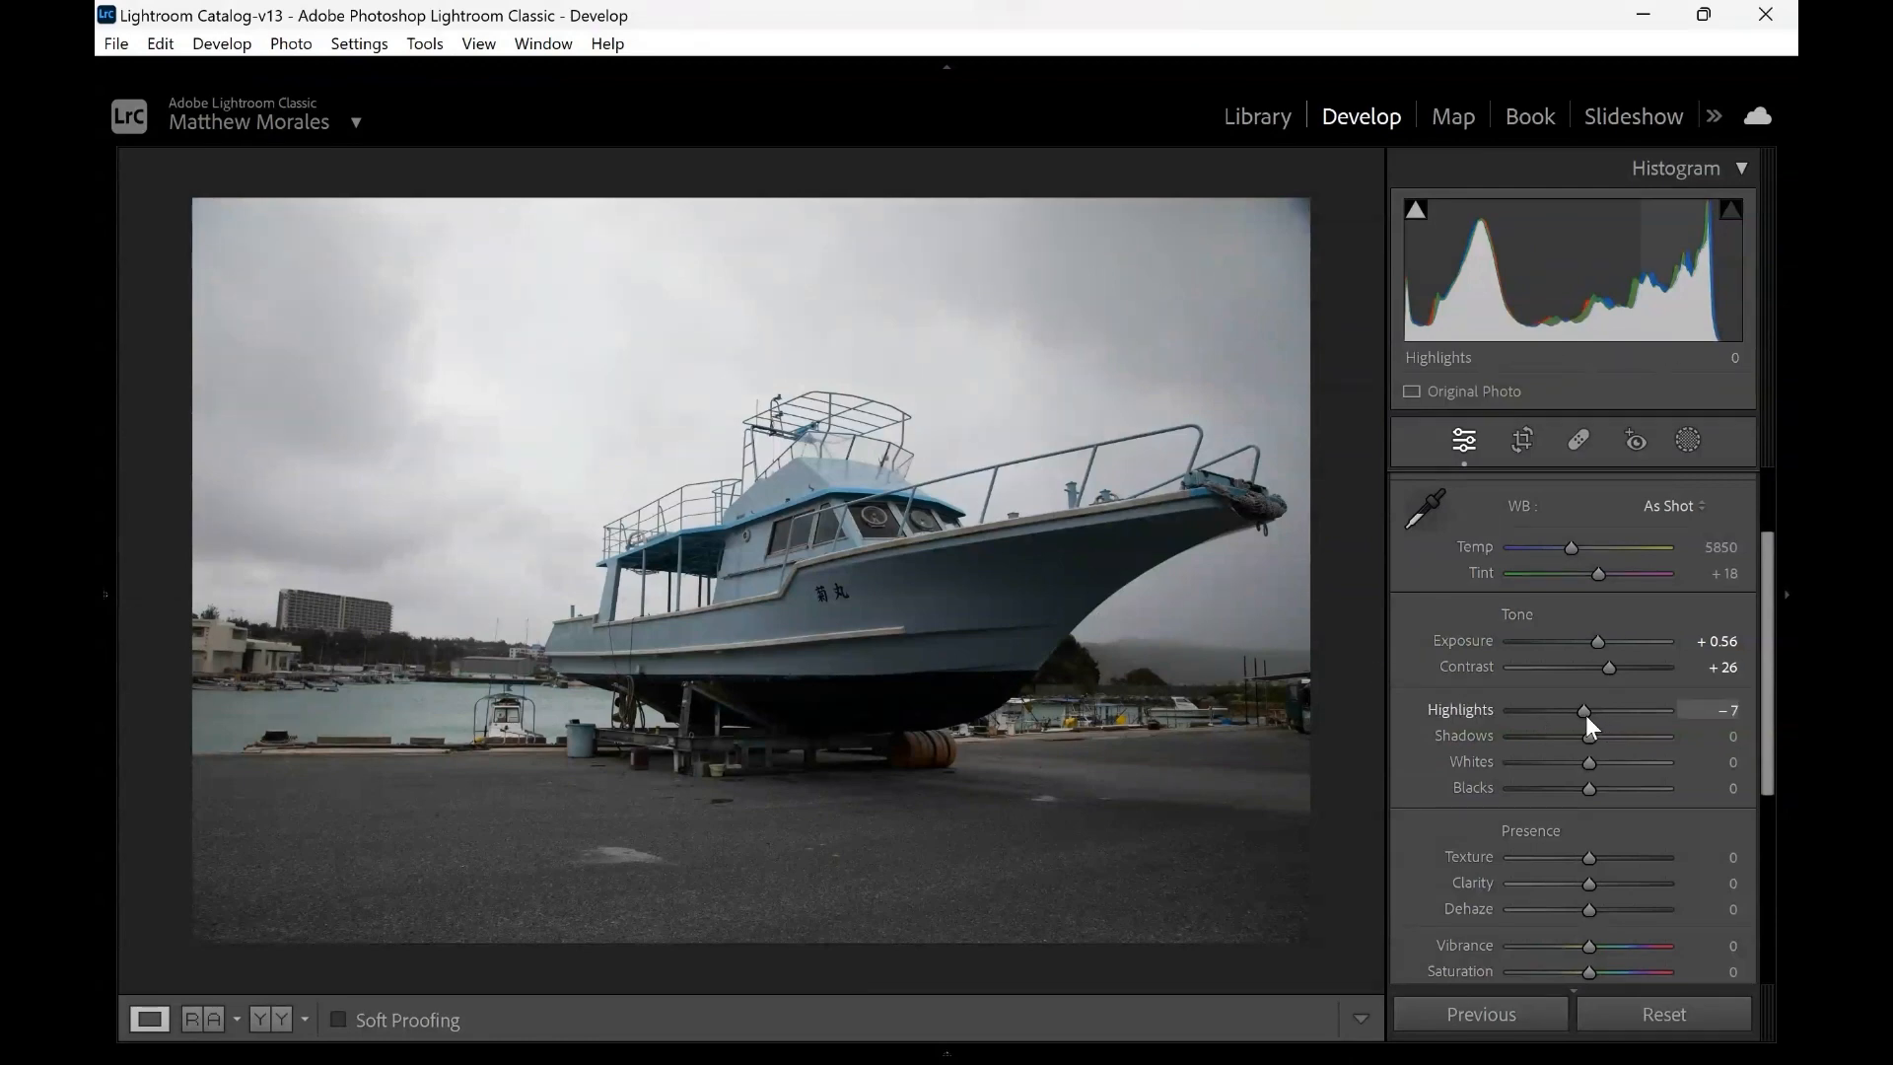
Set the photo's highlights to -100, shadows to +16, whites to +21 and blacks to -24
left_click_drag(1585, 714, 1510, 708)
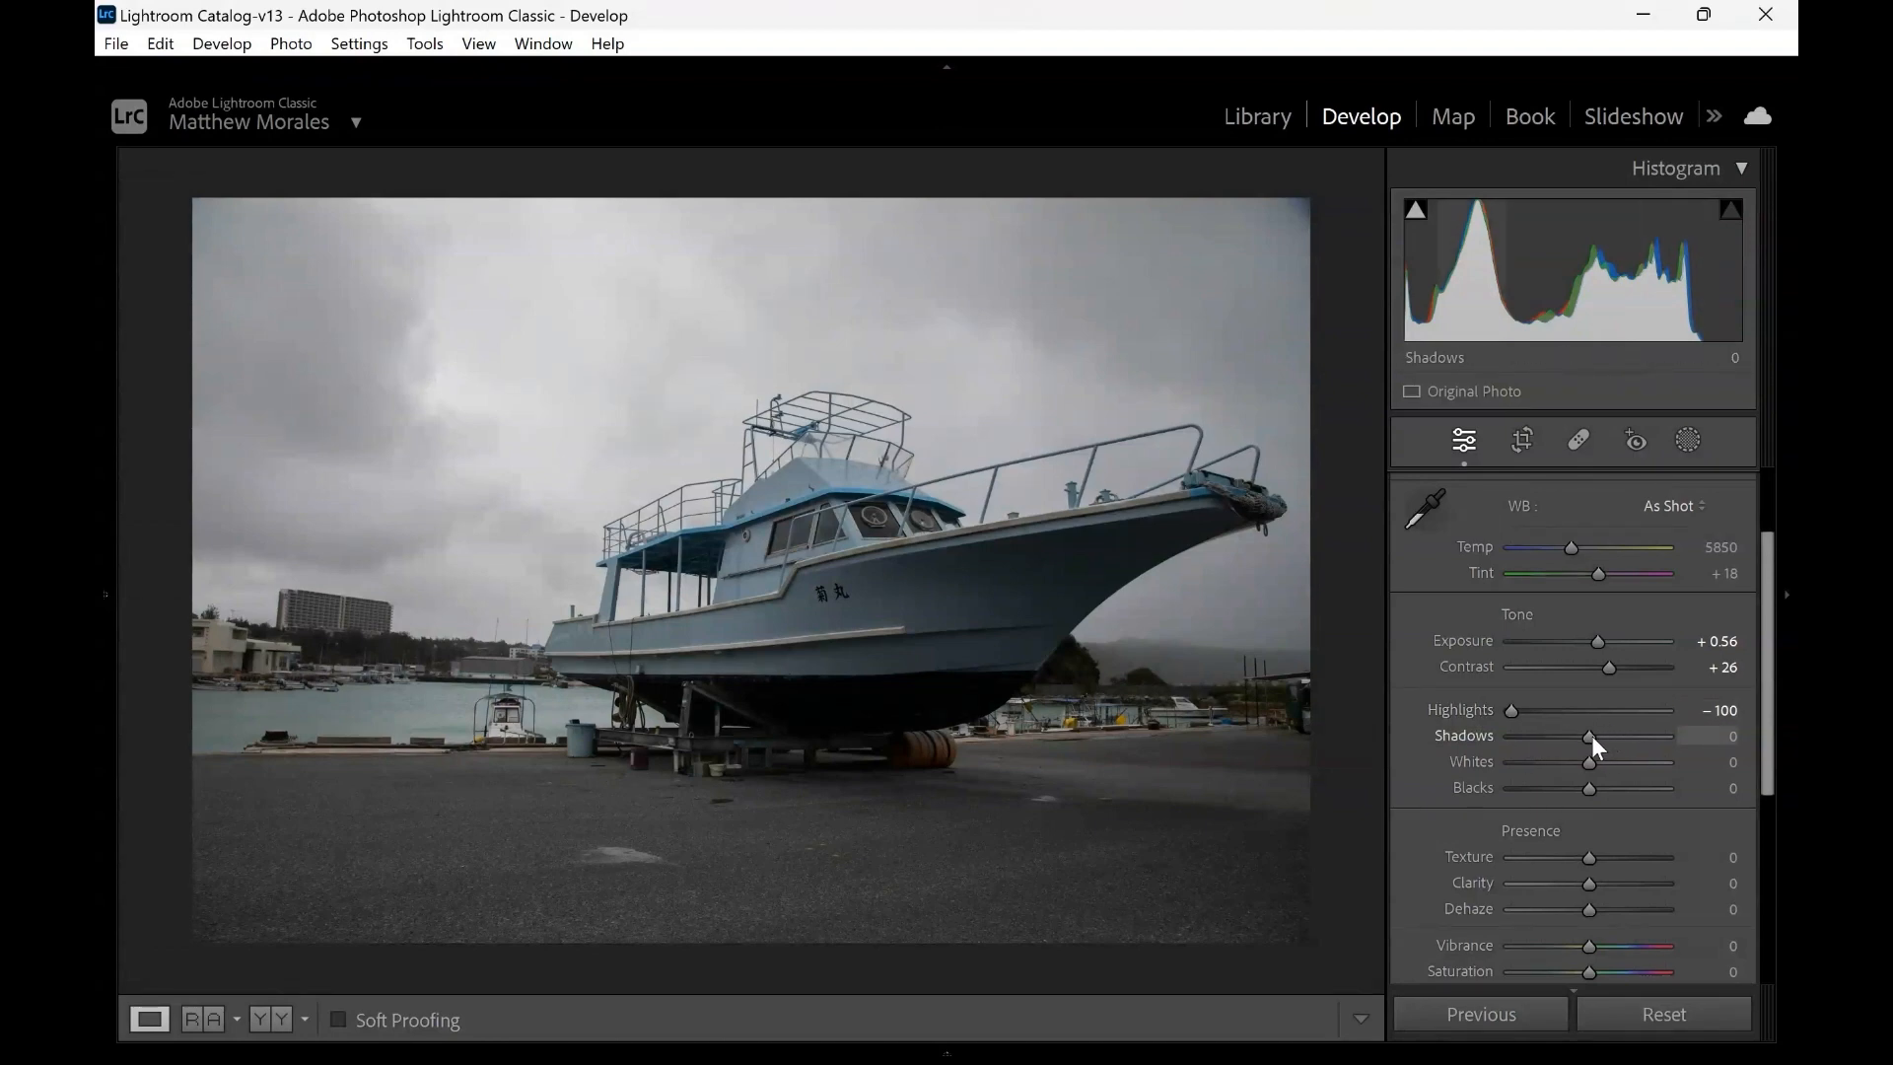
mouse_move(1593, 737)
left_mouse_down()
mouse_move(1627, 732)
mouse_move(1604, 728)
left_mouse_up()
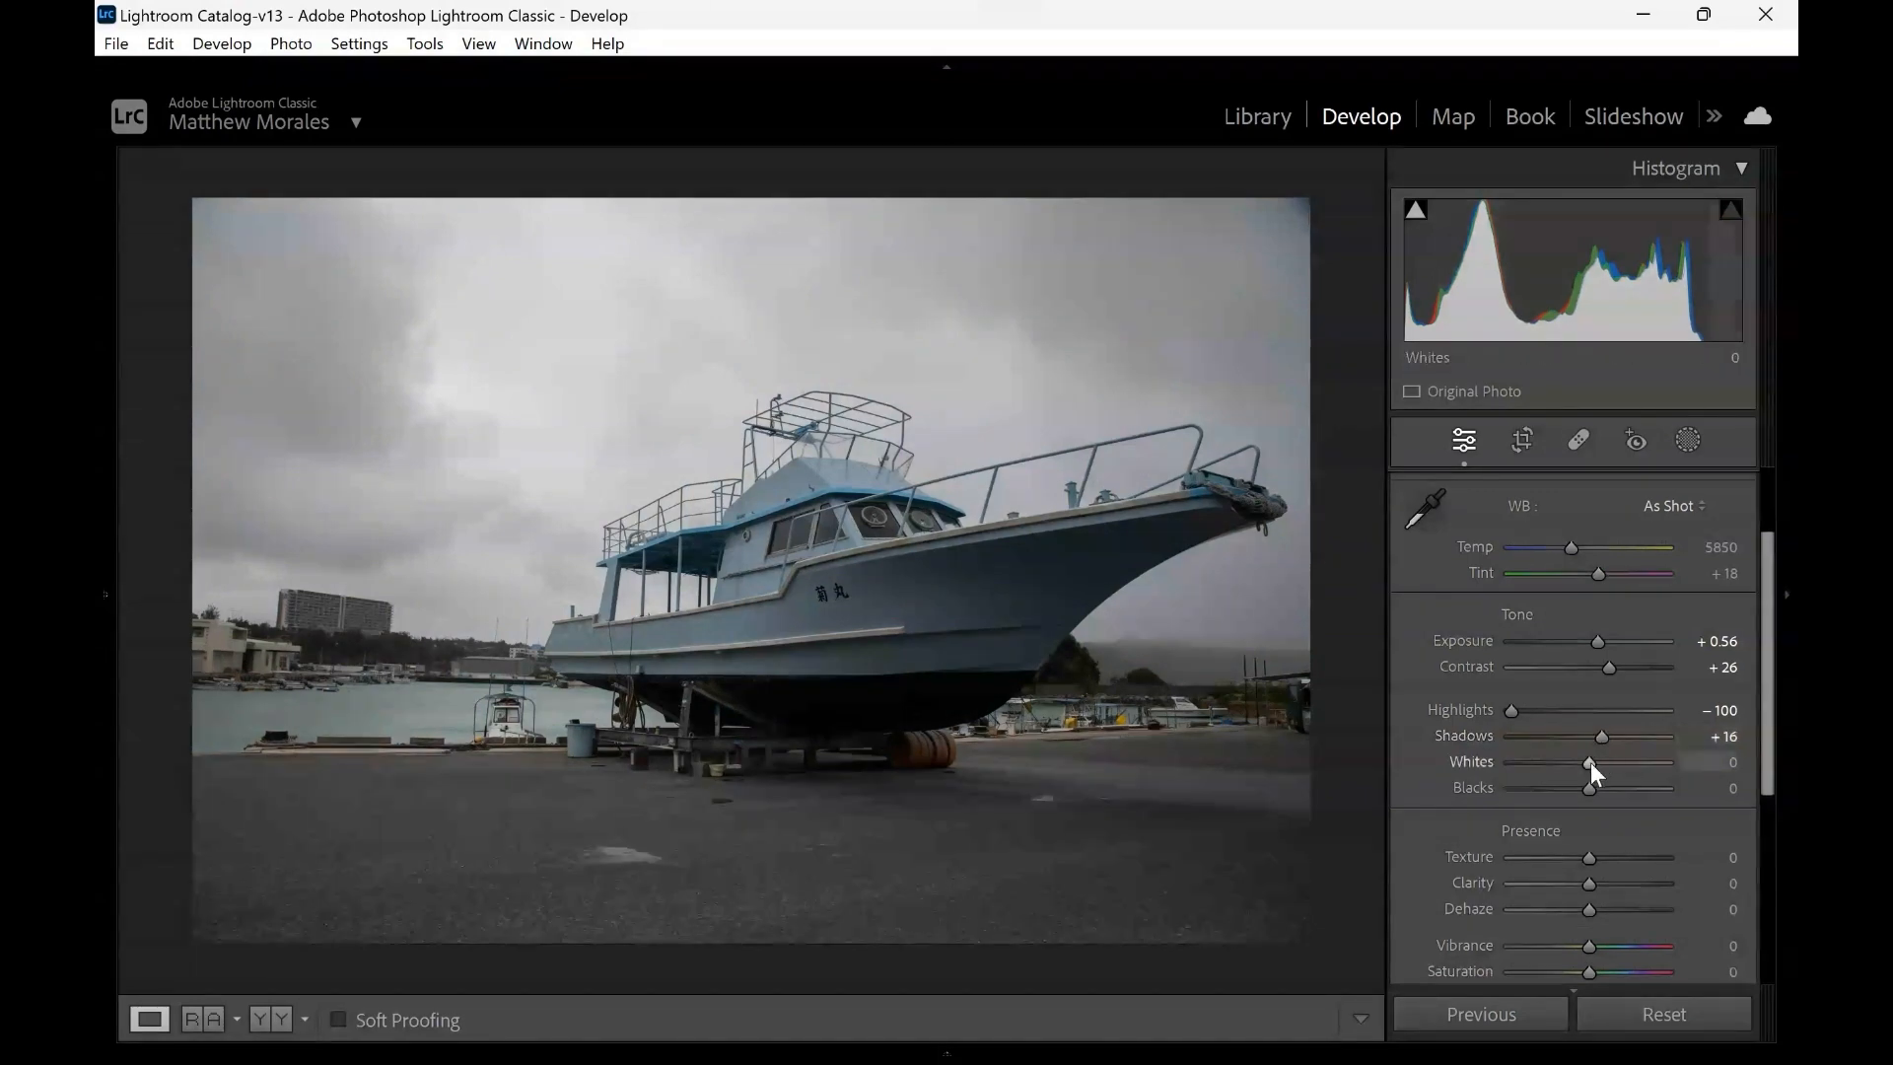
left_click_drag(1589, 761, 1605, 761)
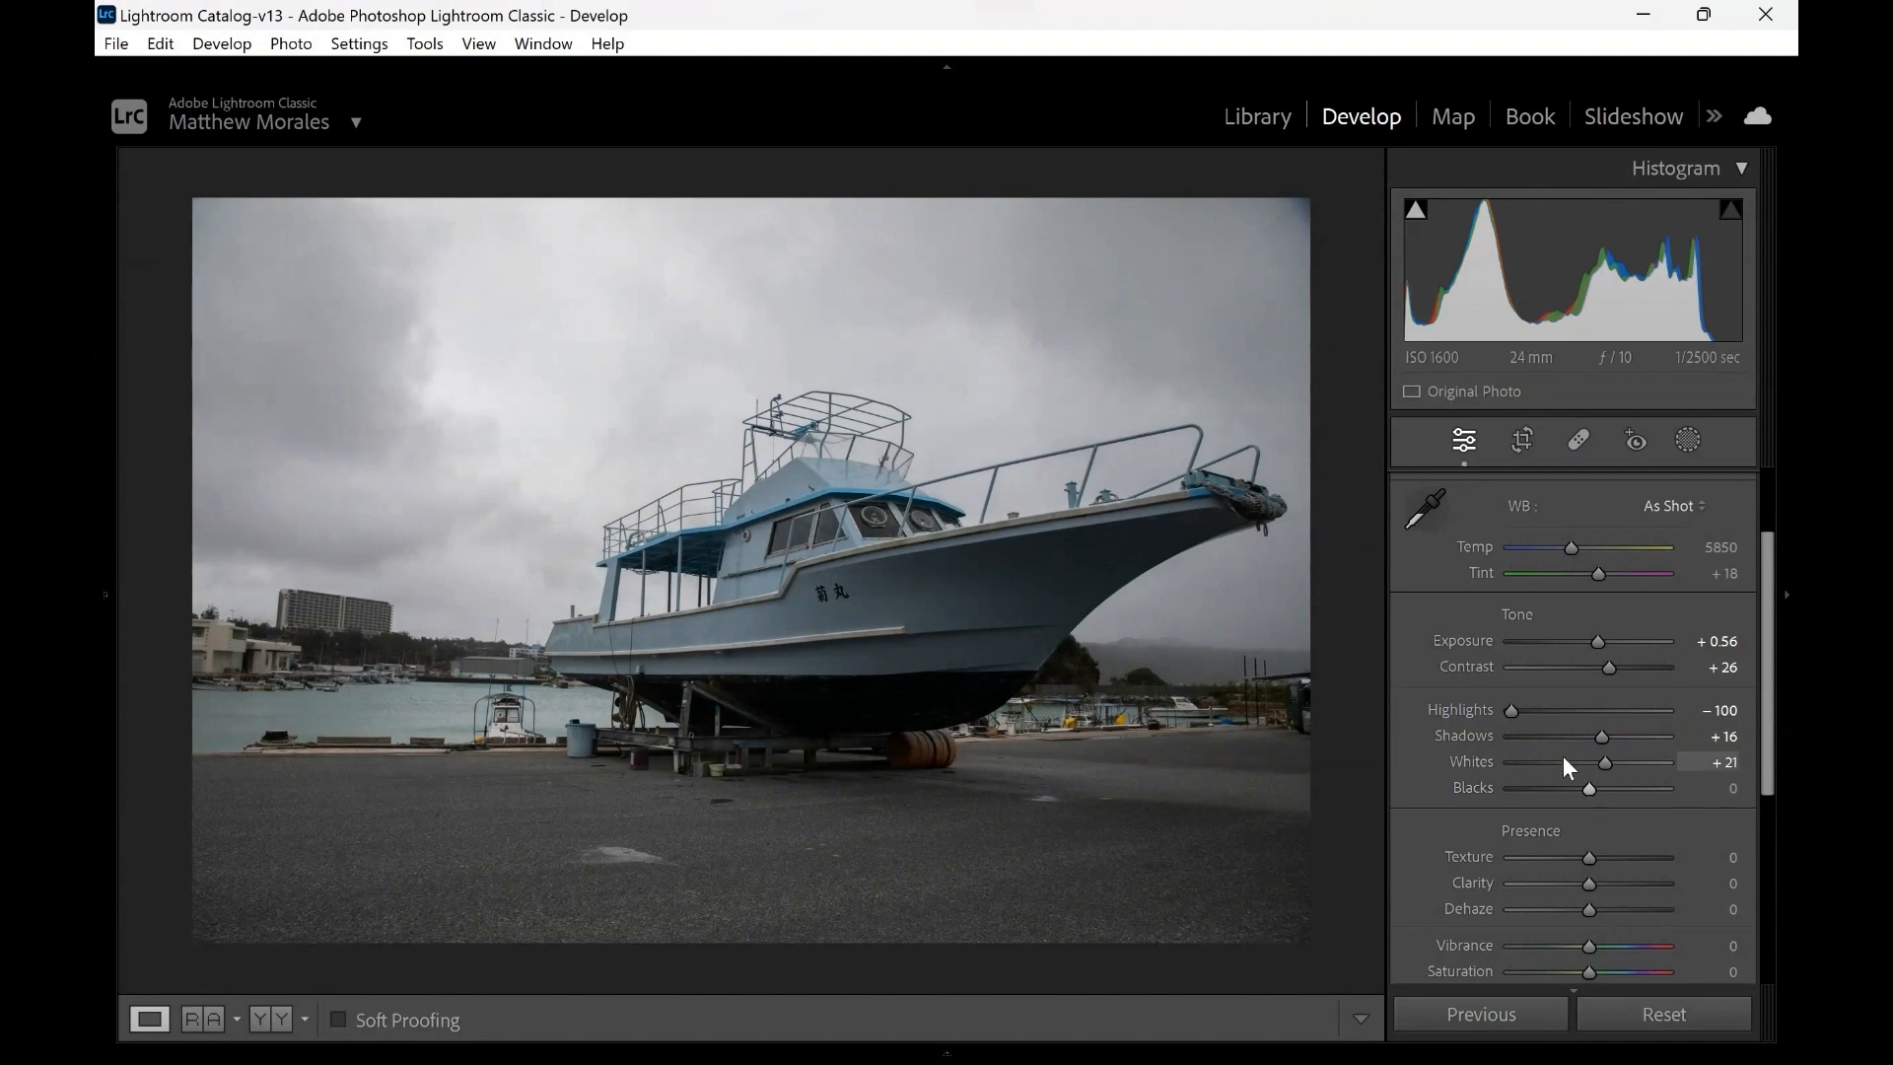
scroll(1538, 735, "down", 1)
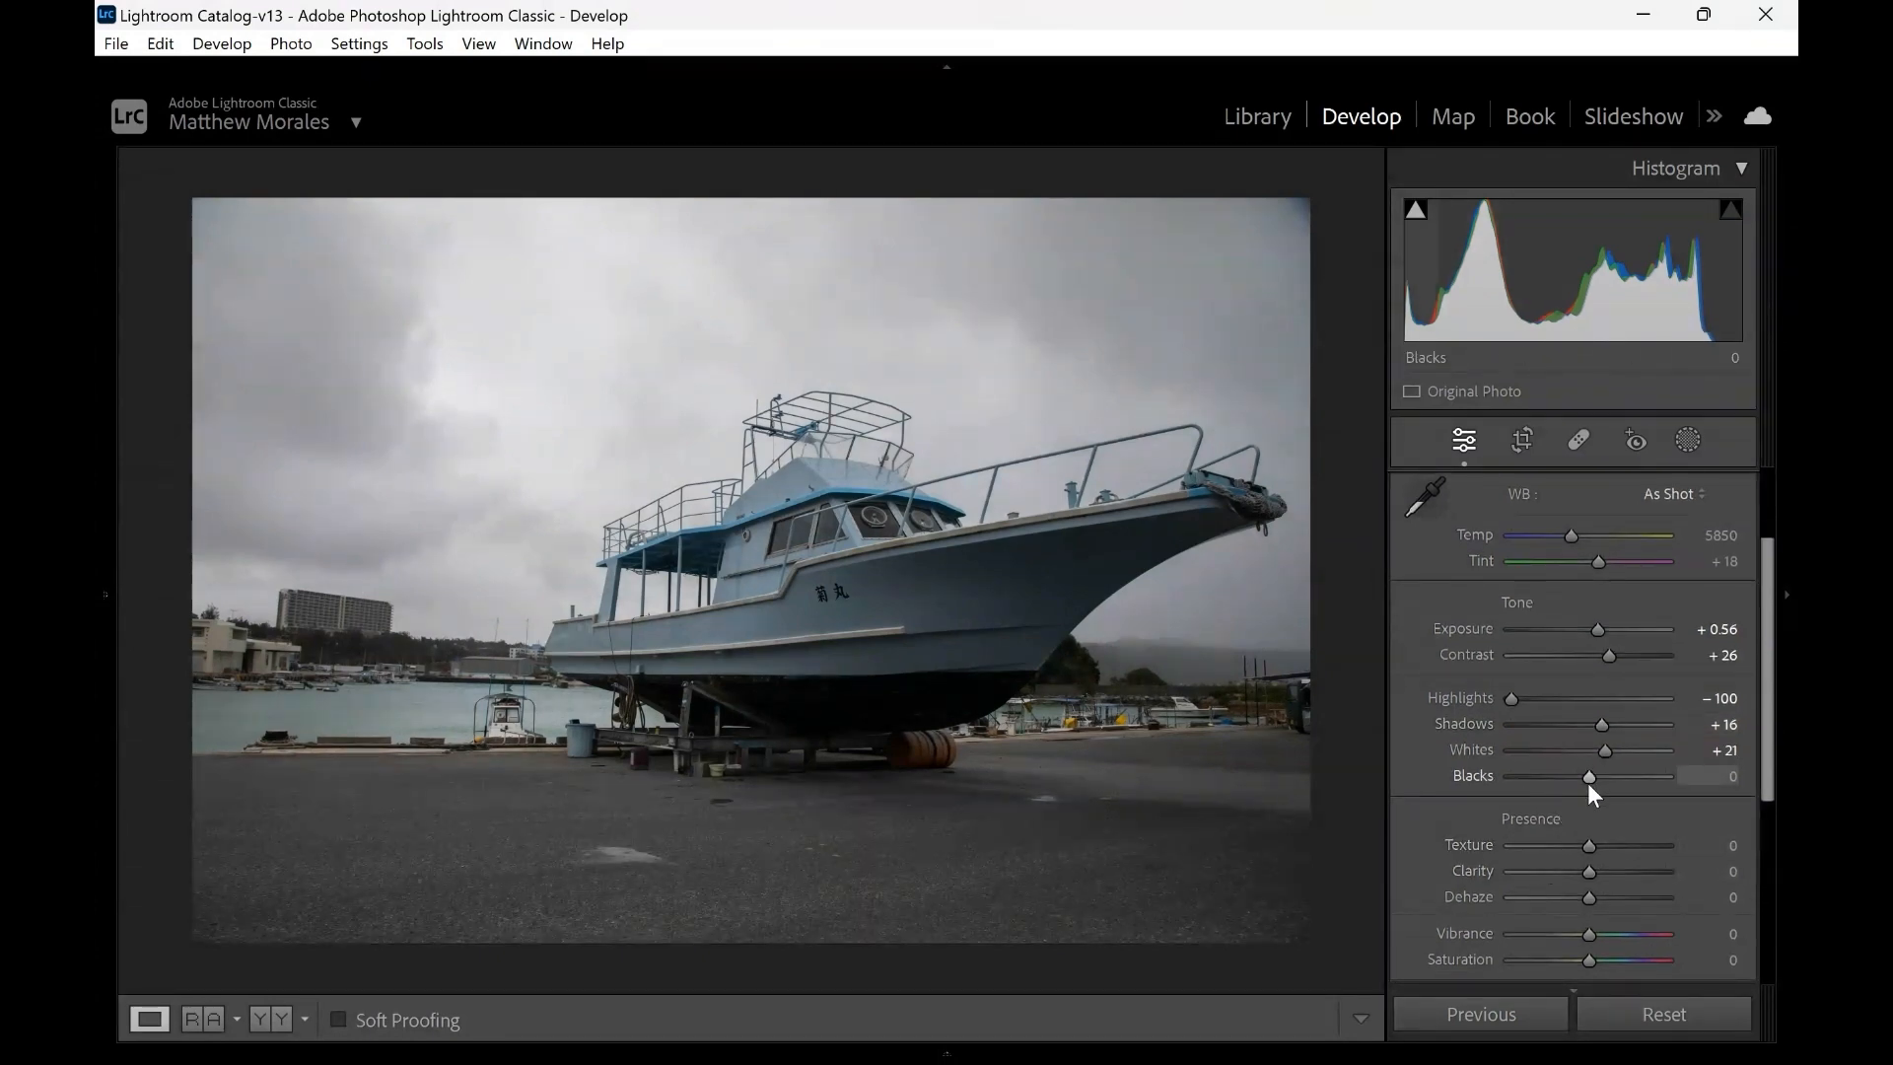
left_click_drag(1588, 782, 1570, 782)
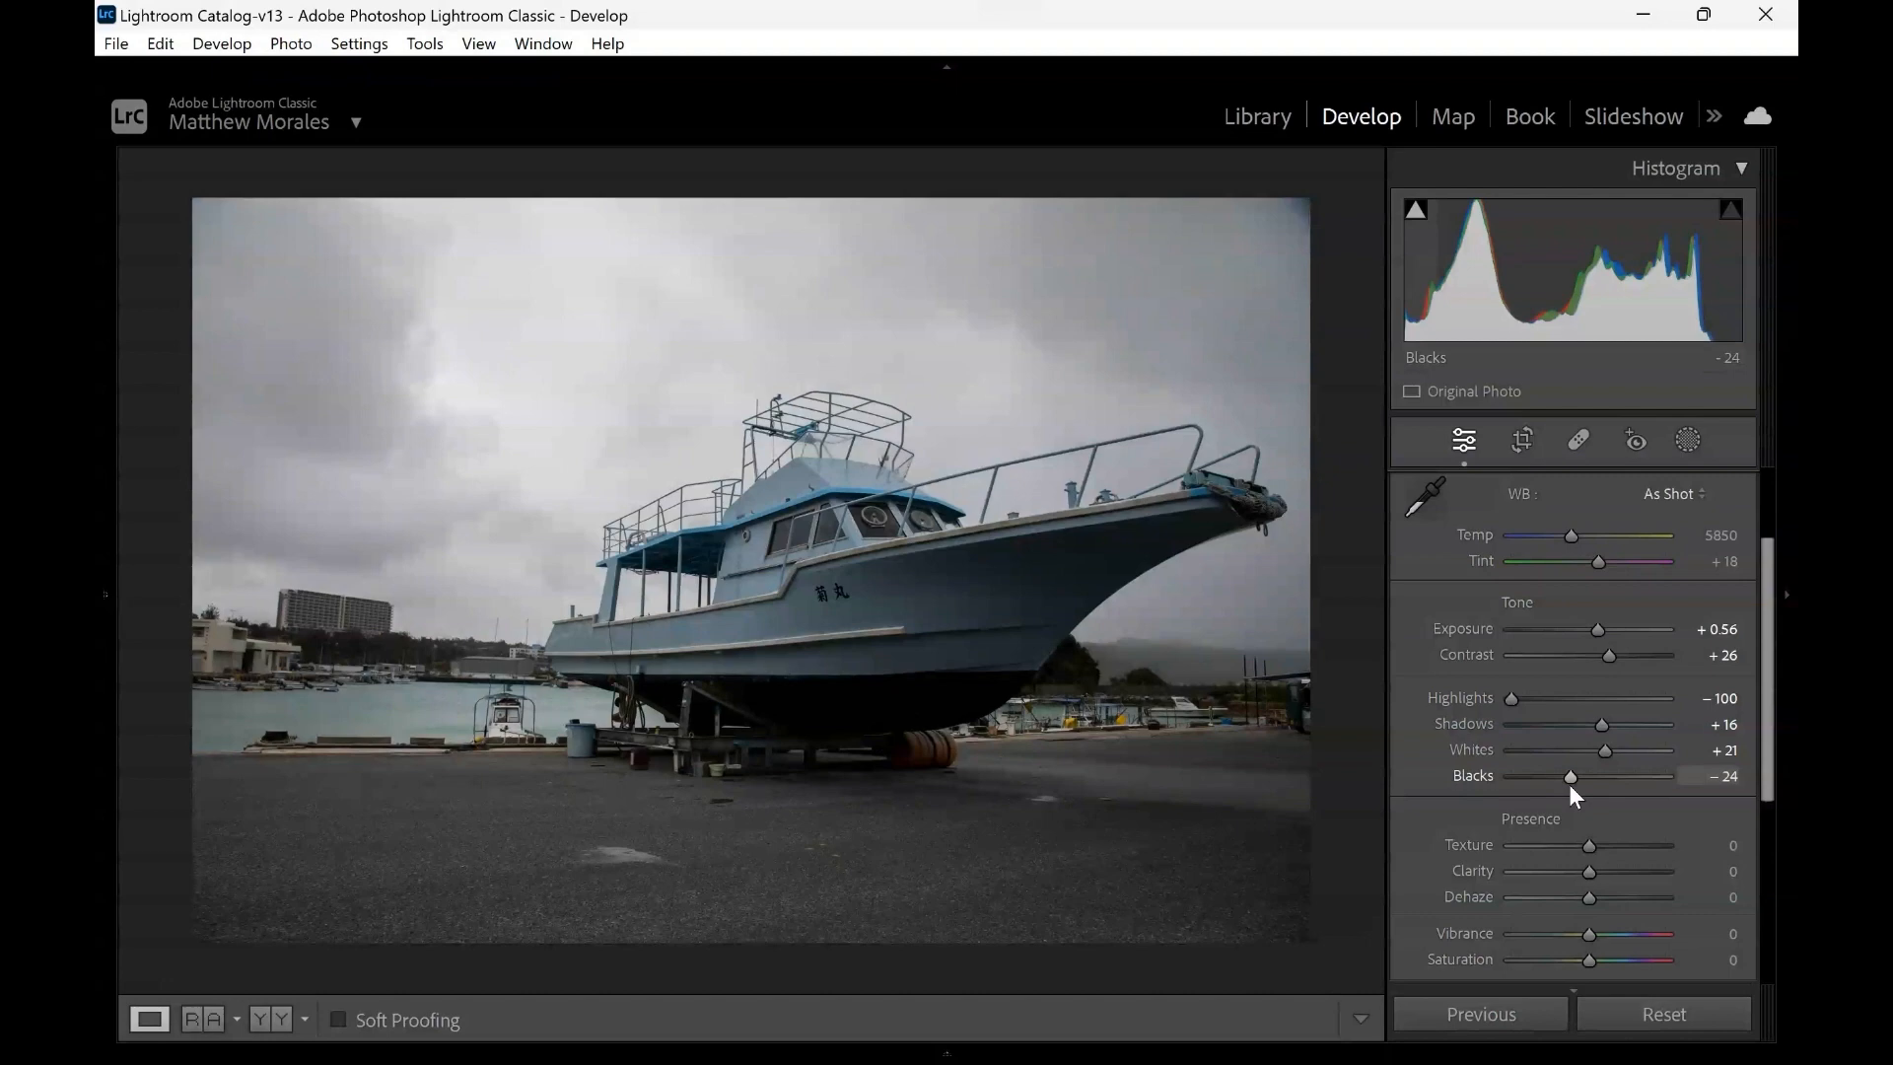
Try Dehaze at +100 and a Clarity change on the boat photo, and reset both to 0
scroll(1441, 781, "down", 2)
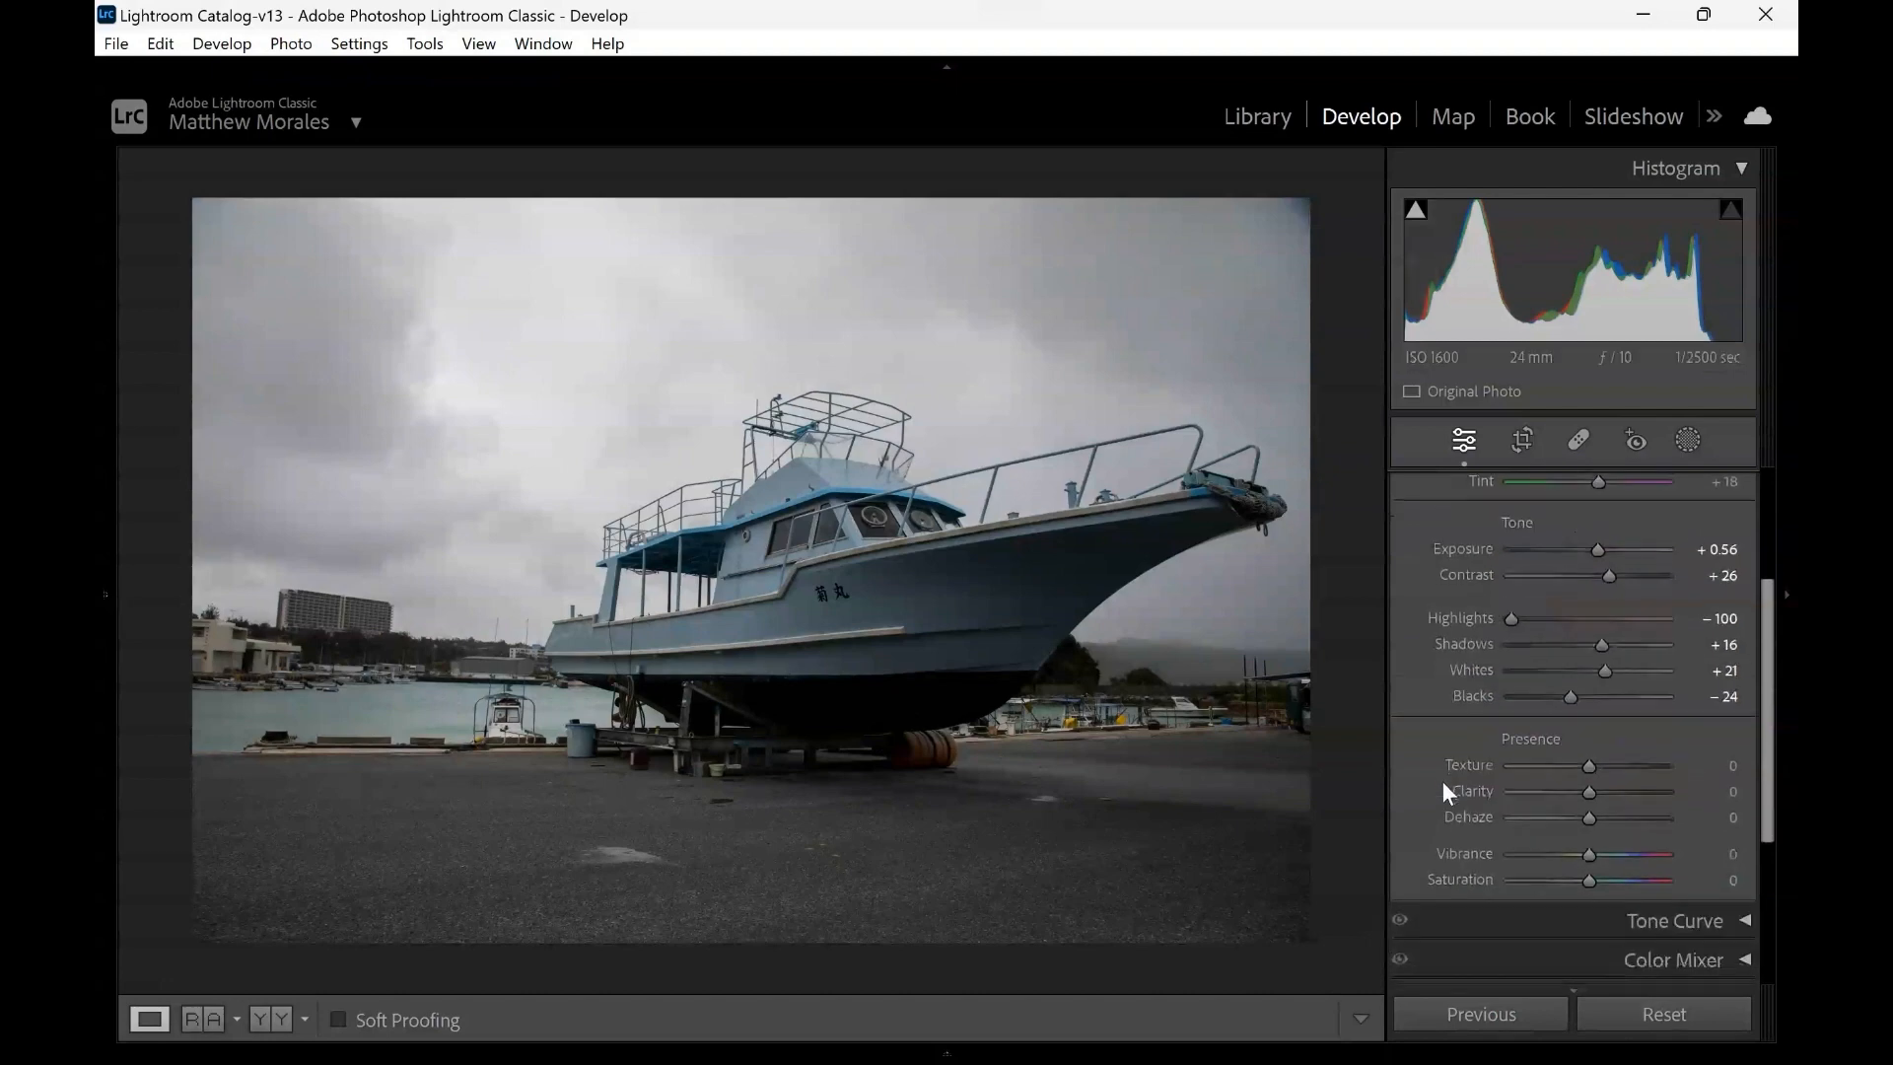
scroll(1441, 781, "down", 2)
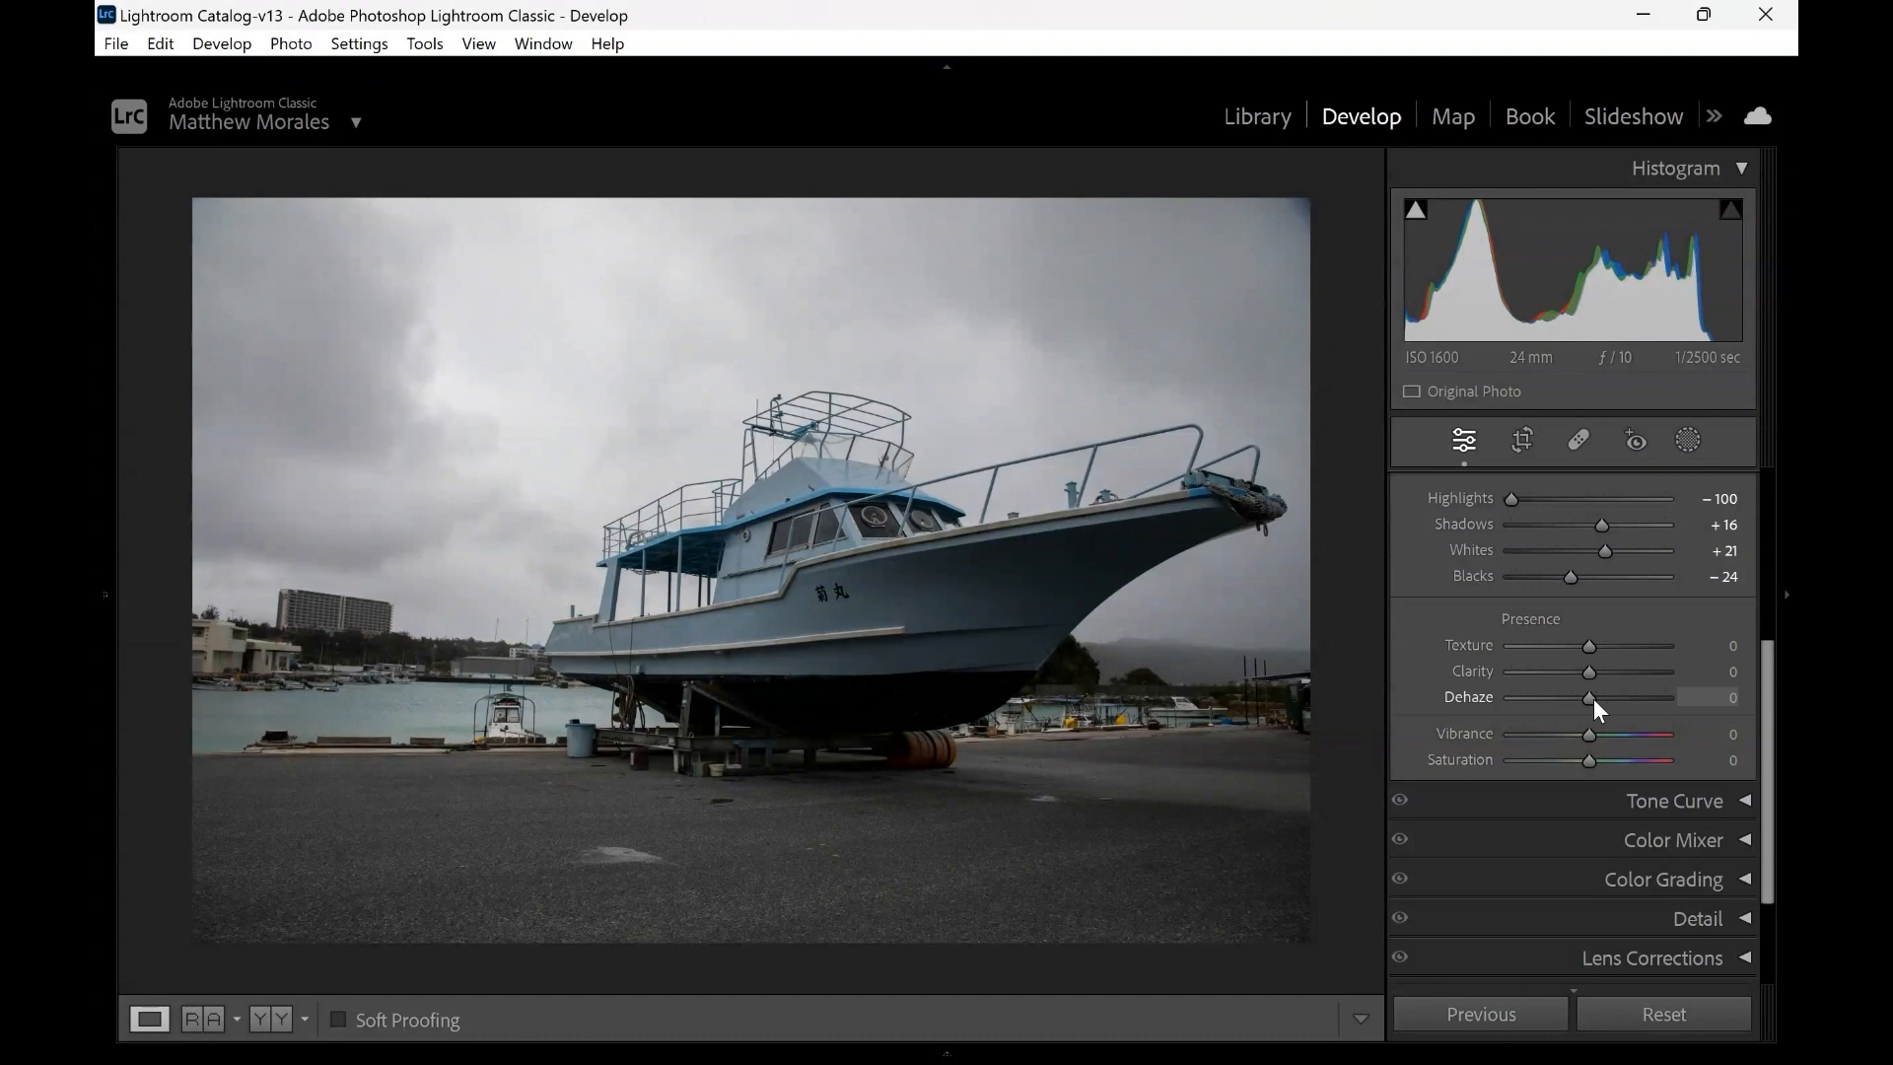
left_click_drag(1589, 698, 1687, 712)
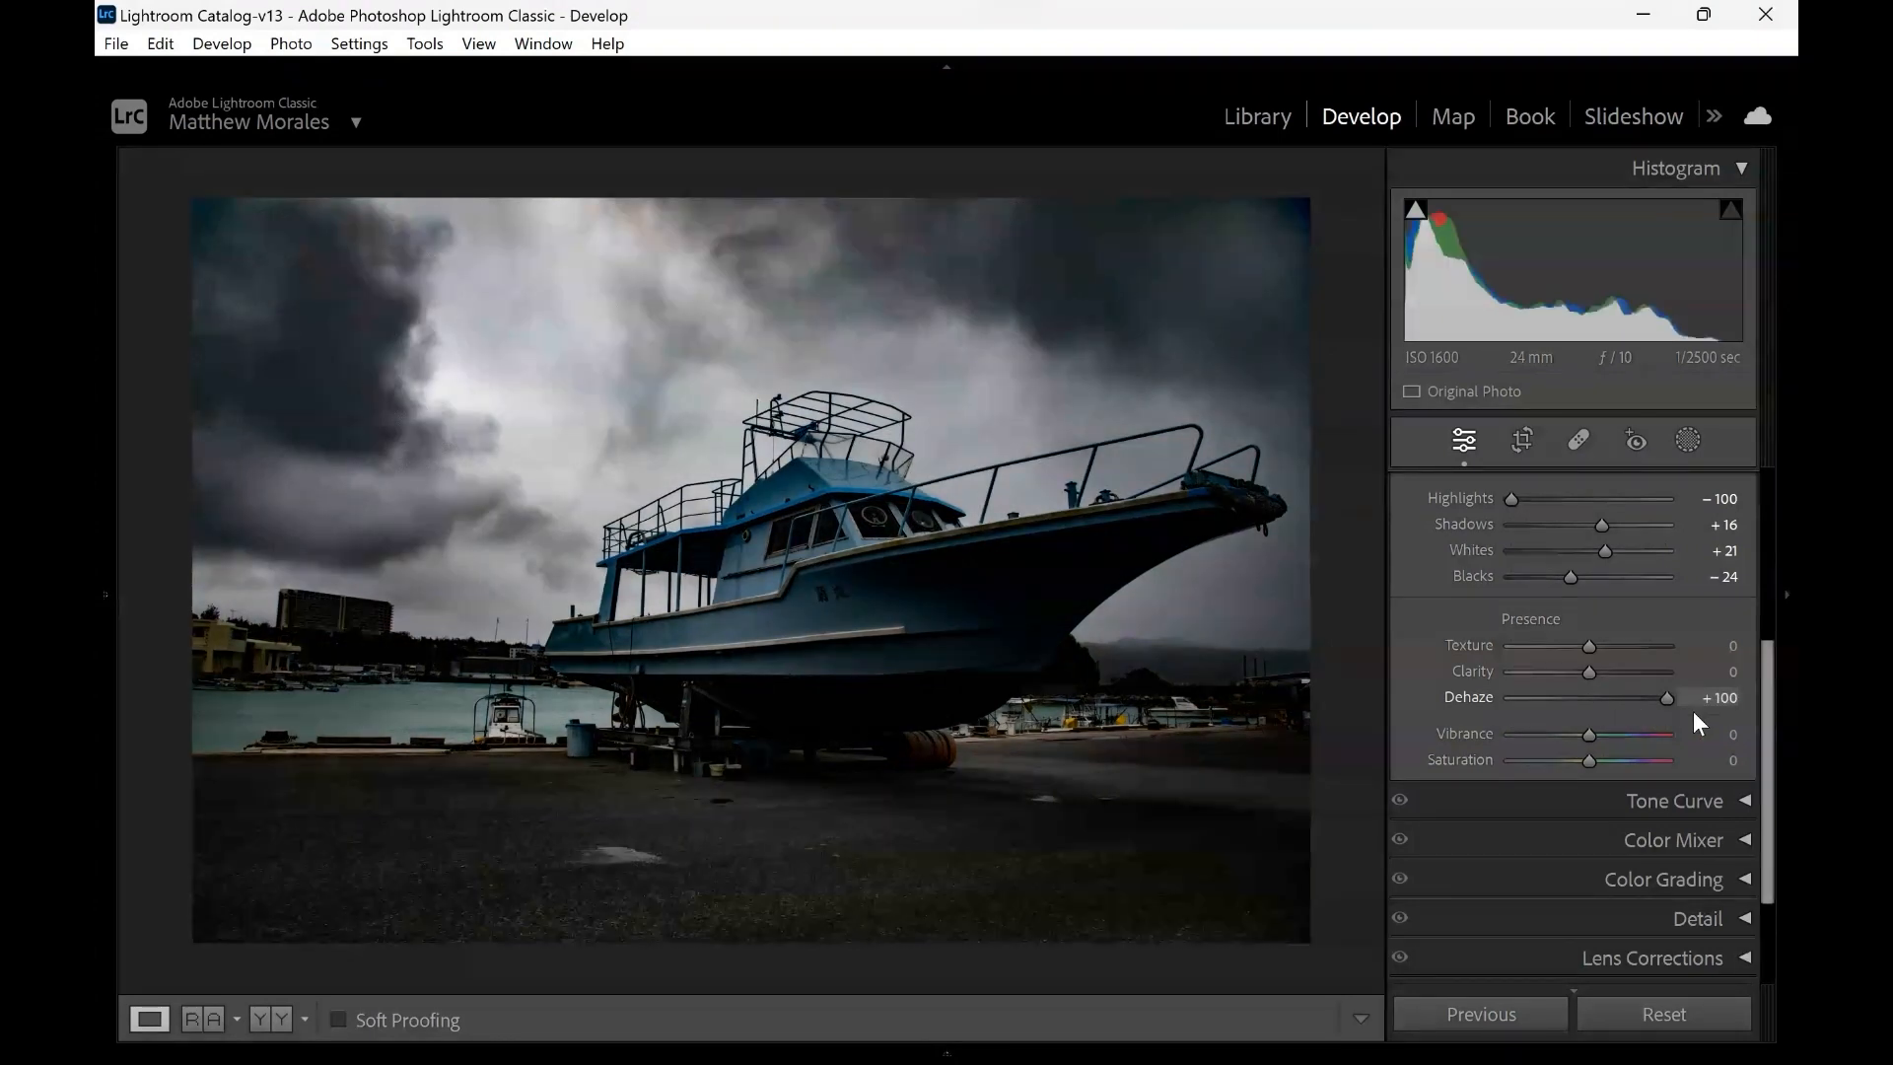
left_click_drag(1693, 711, 1558, 701)
double_click(1557, 699)
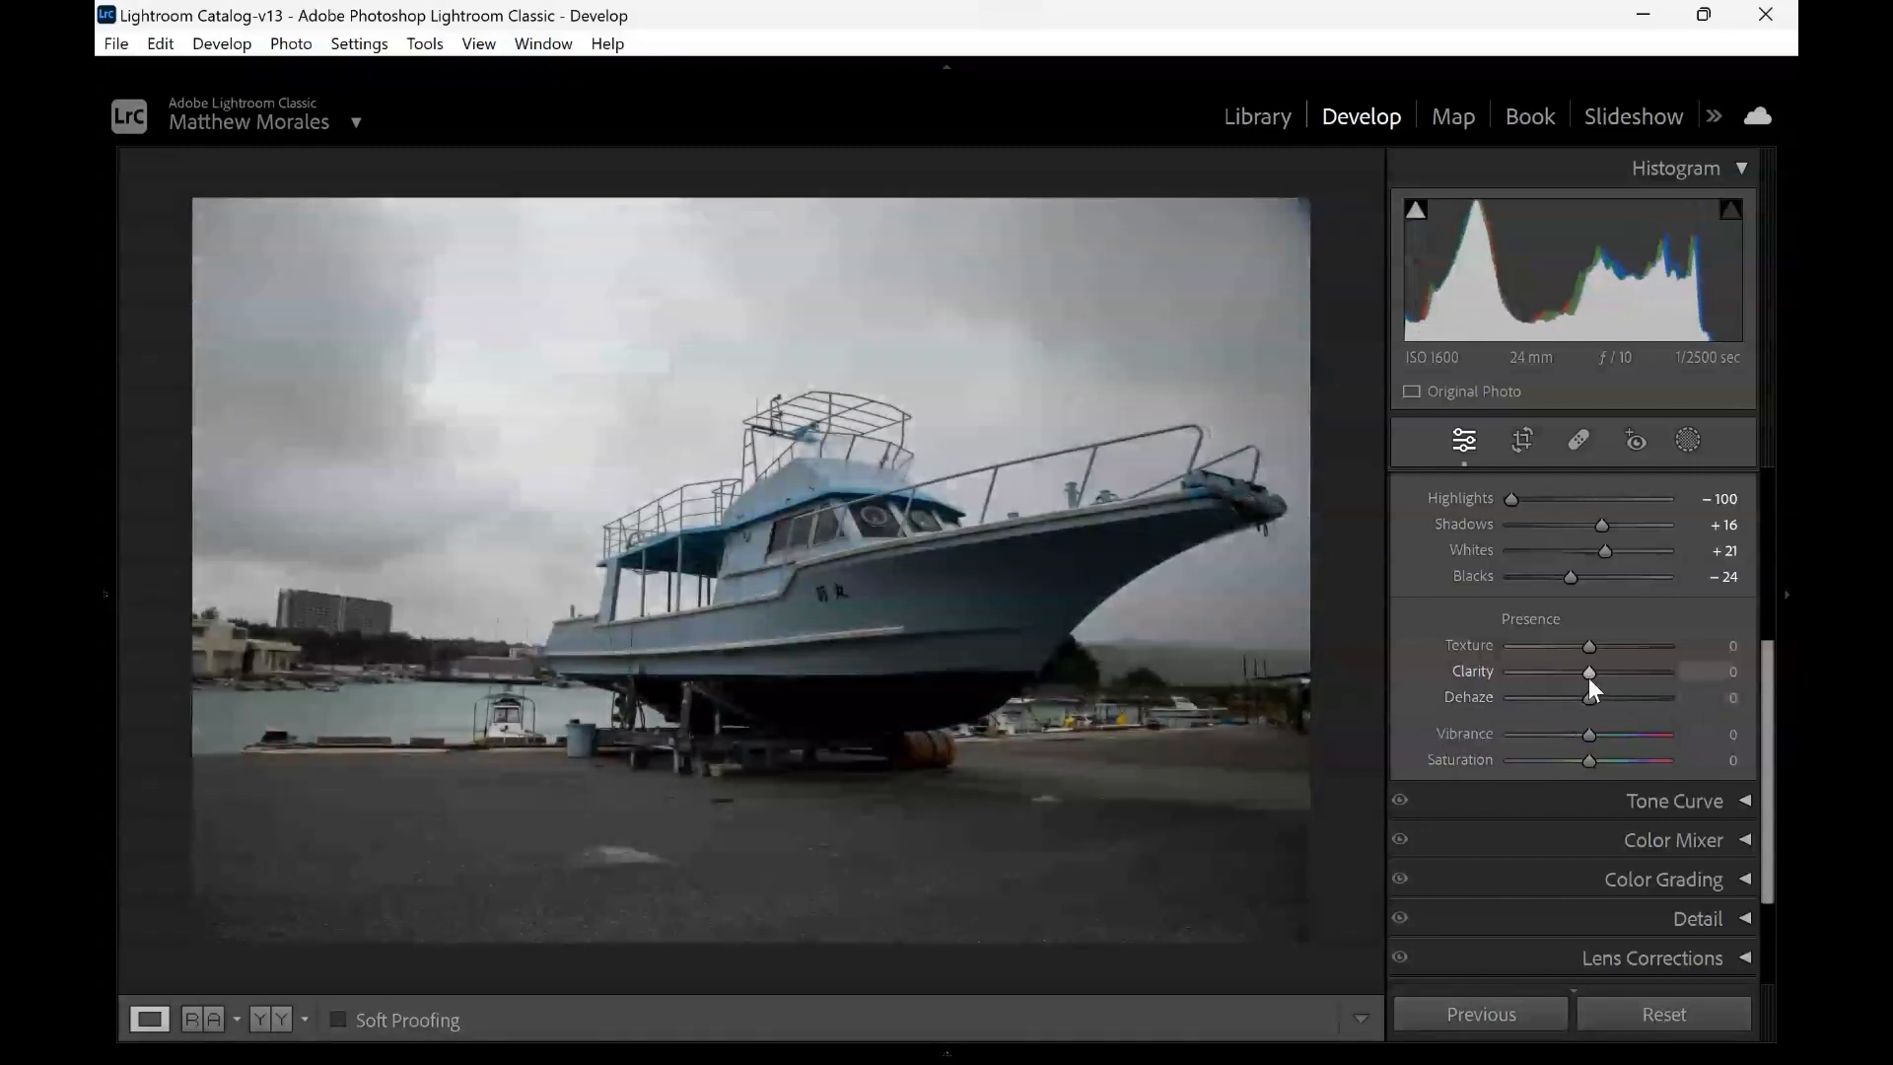
mouse_move(1588, 677)
left_mouse_down()
mouse_move(1674, 671)
mouse_move(1492, 678)
mouse_move(1583, 674)
left_mouse_up()
double_click(1583, 674)
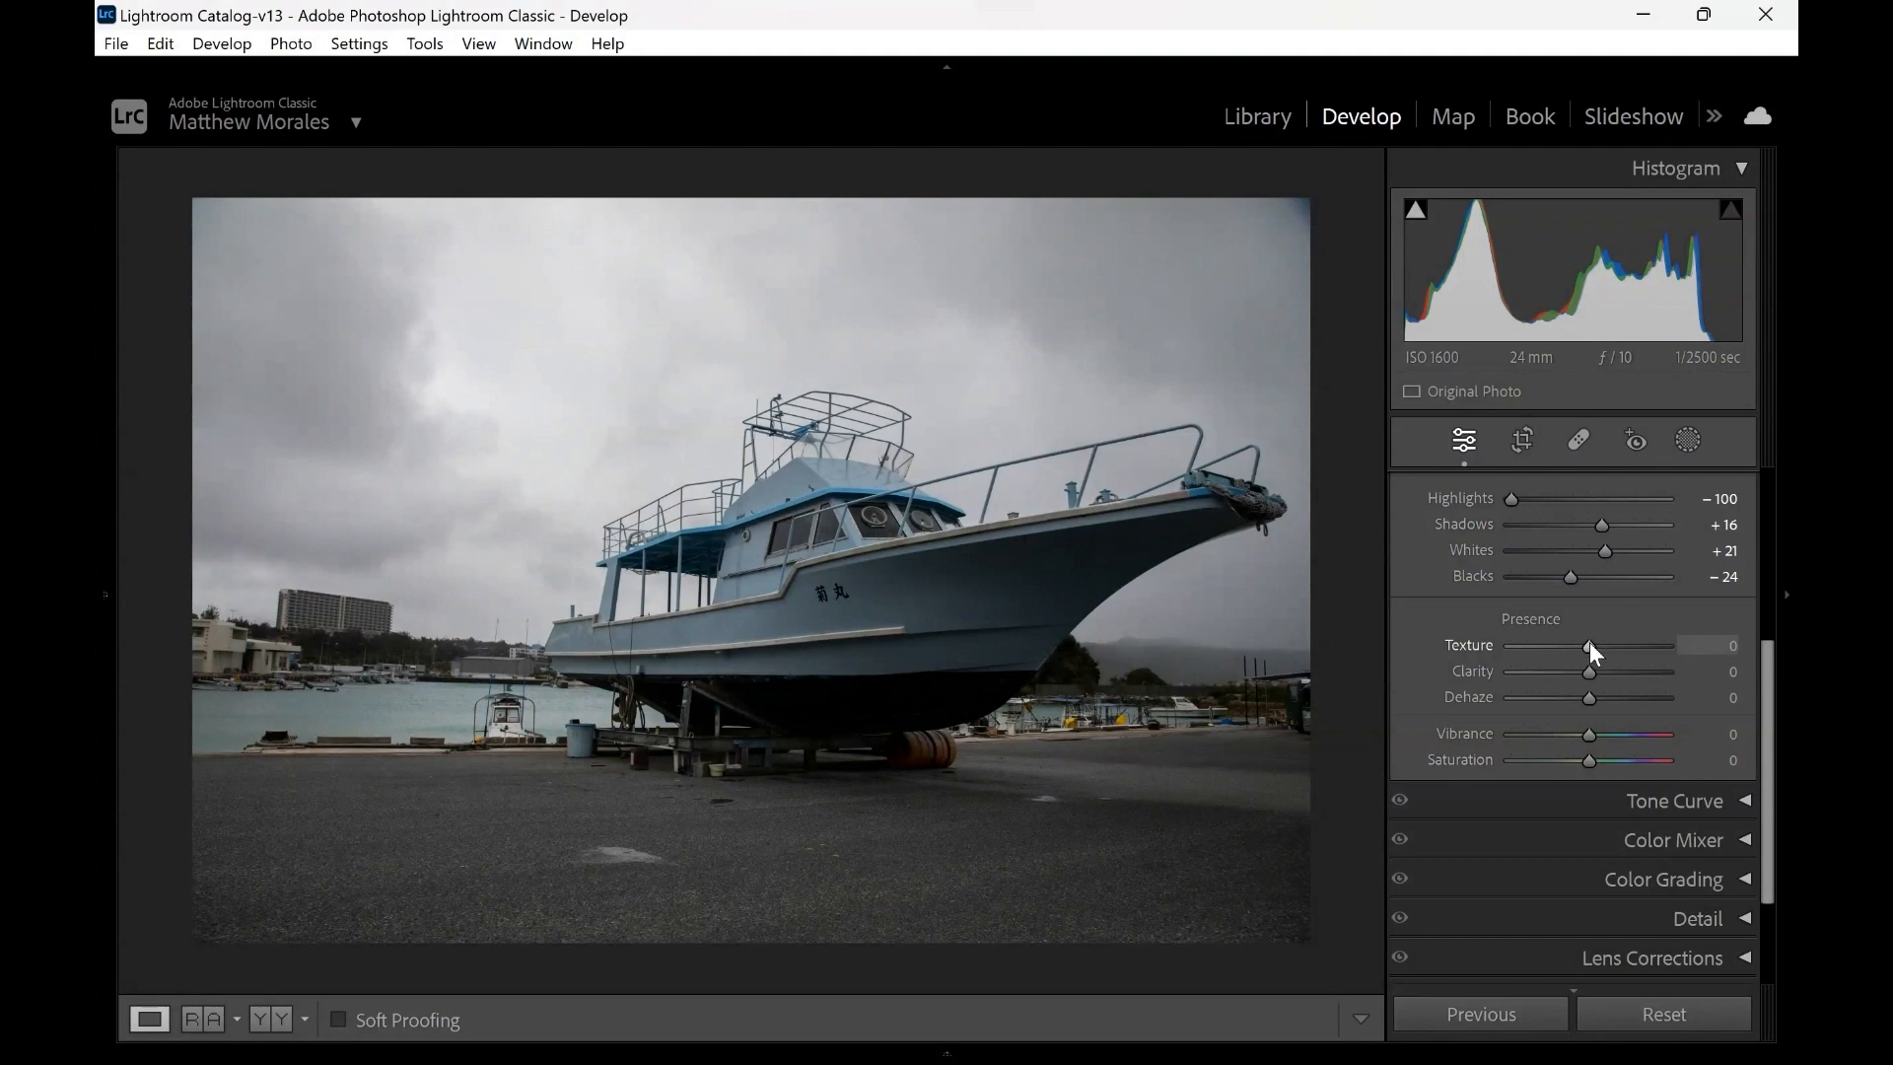
Set the photo's texture to +21, clarity to +12, dehaze to +9, vibrance to +26 and saturation to +12
left_click_drag(1594, 643, 1604, 641)
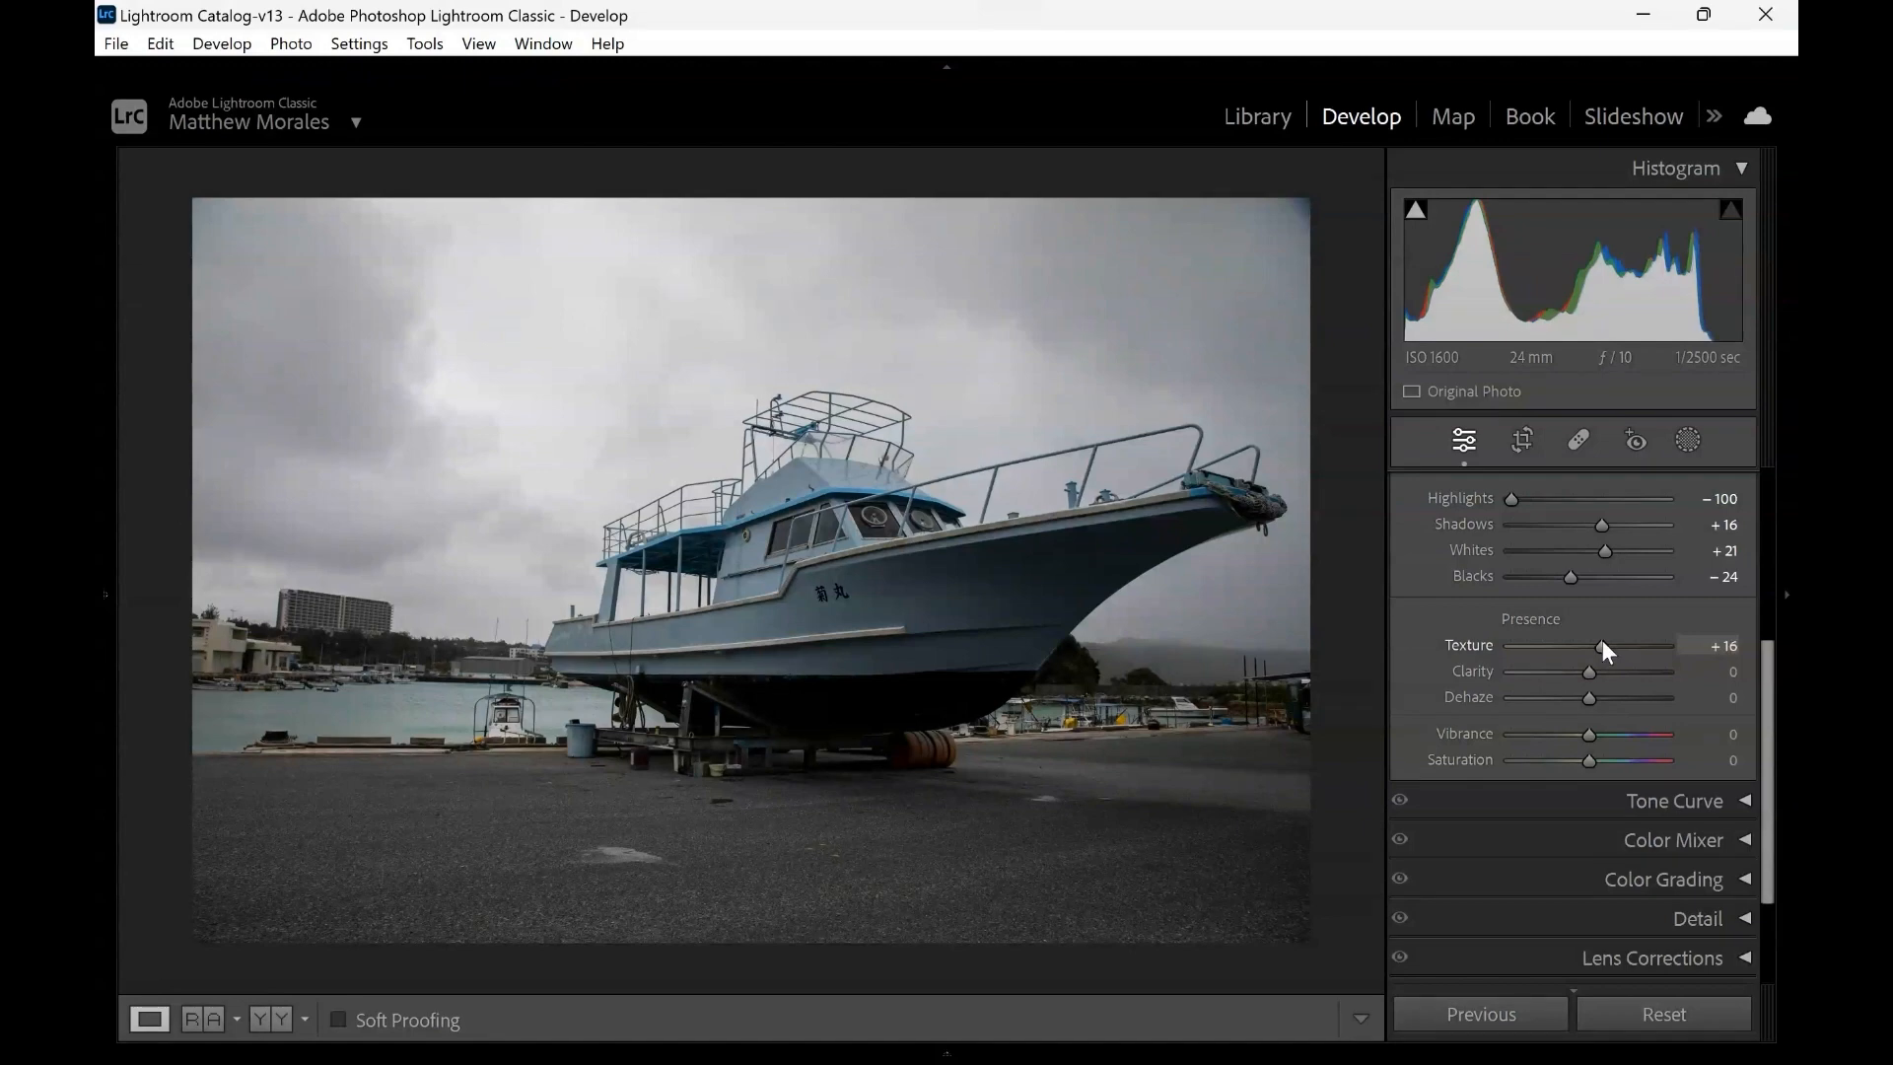
left_click_drag(1601, 641, 1606, 640)
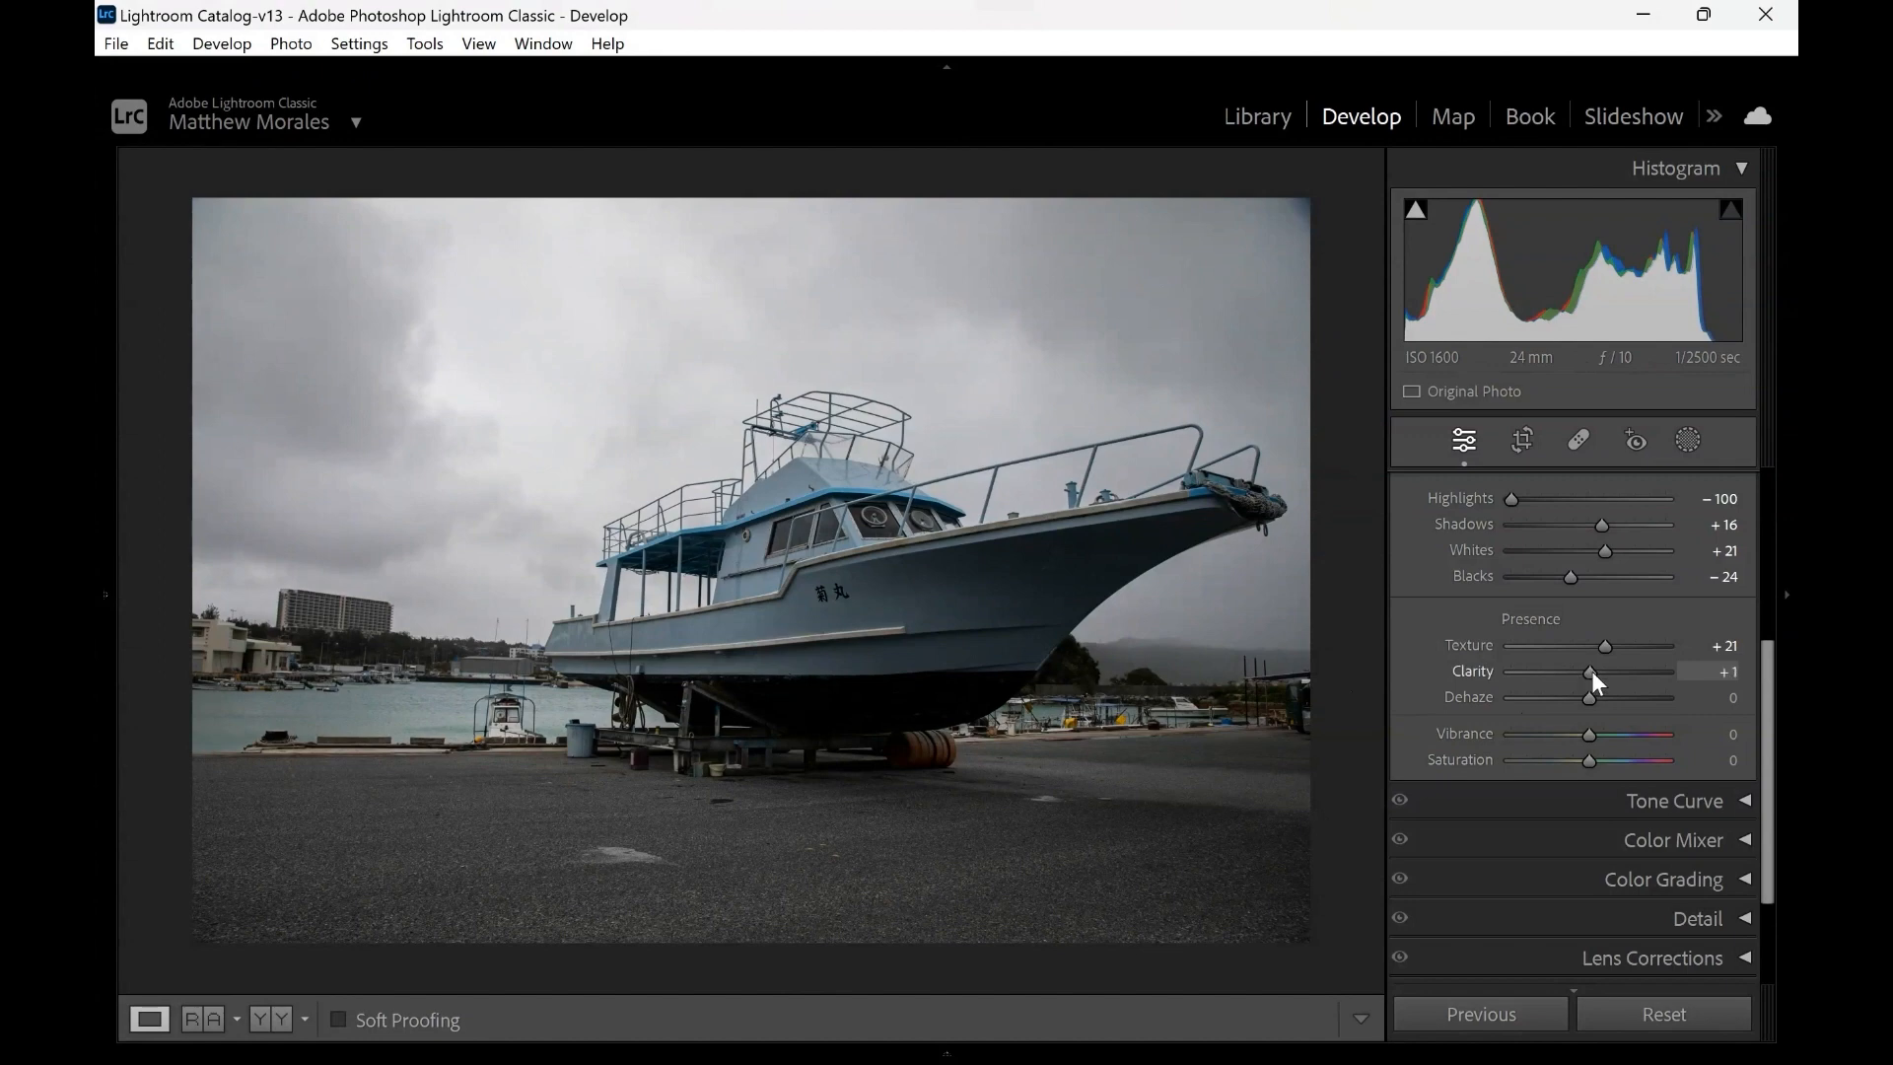
left_click_drag(1591, 671, 1599, 671)
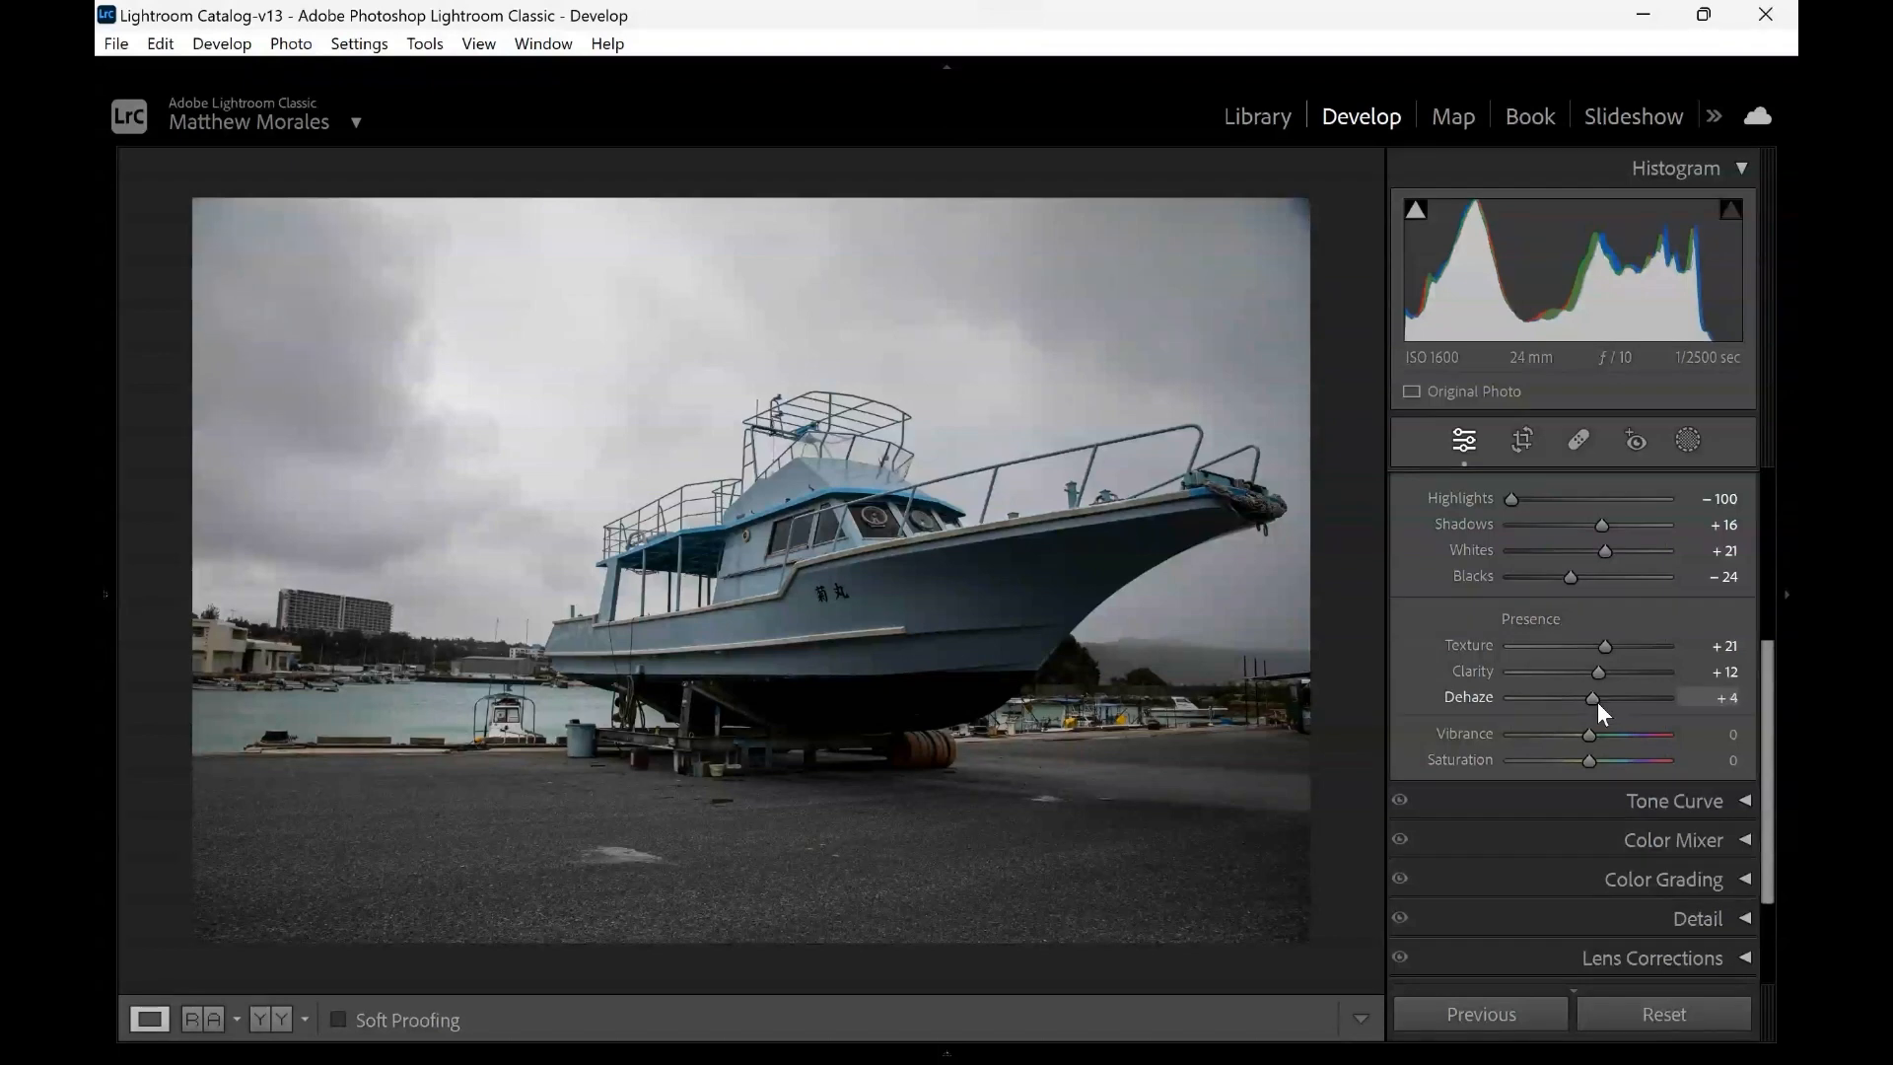
left_click_drag(1597, 702, 1599, 698)
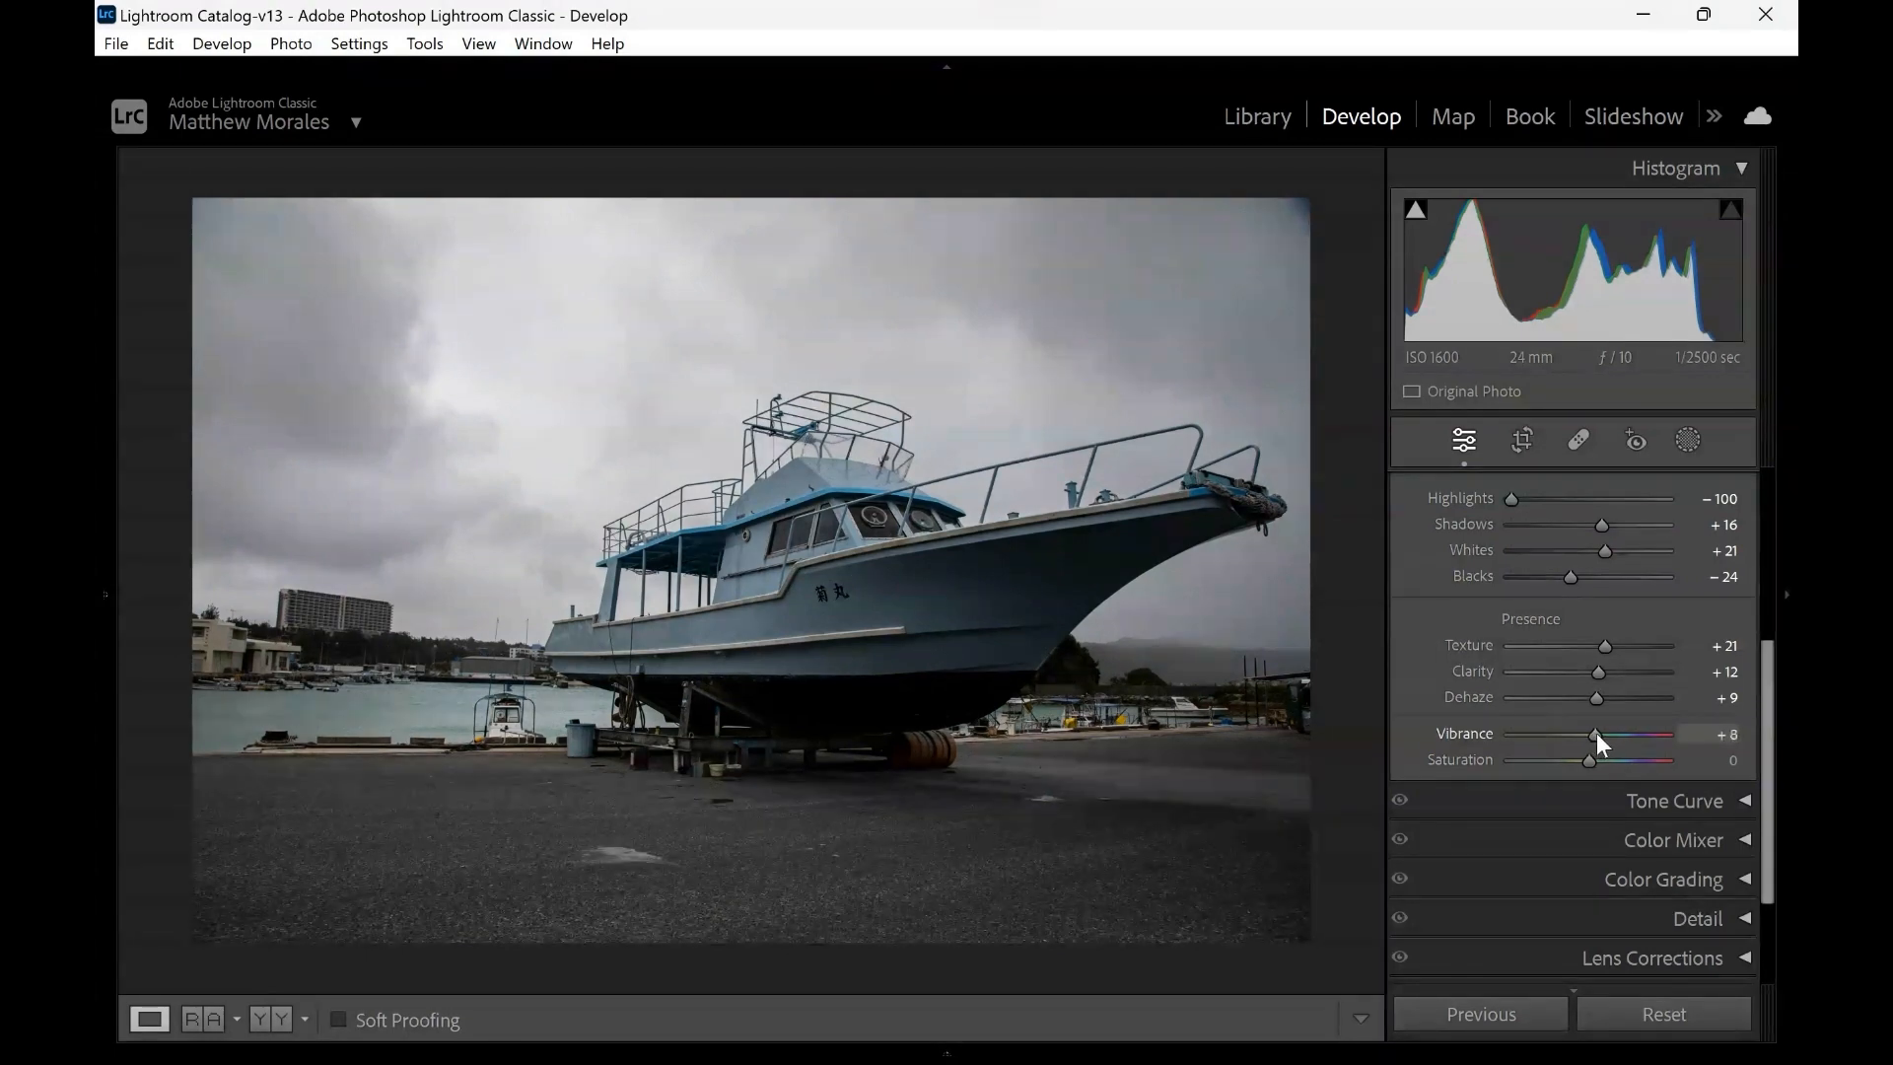
left_click_drag(1595, 731, 1609, 736)
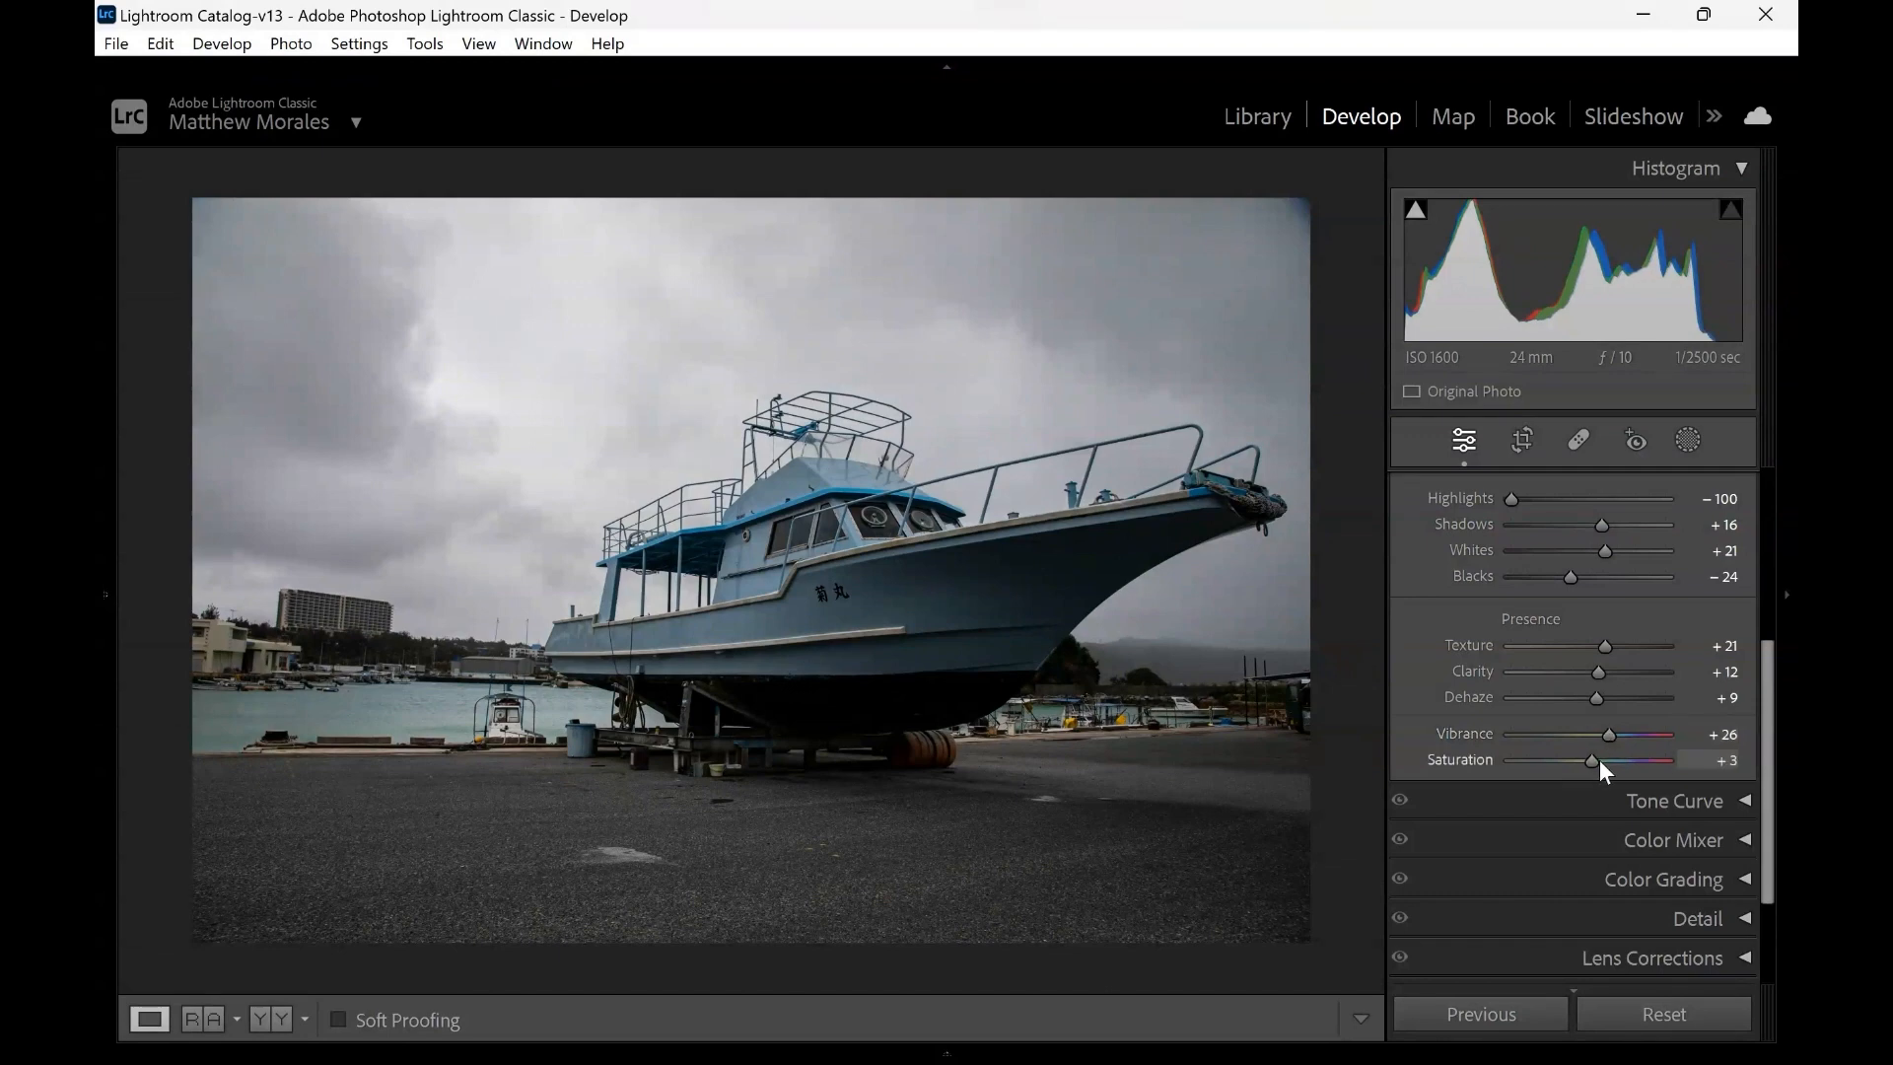
left_click_drag(1604, 760, 1605, 761)
Compare the unedited and edited boat photo side by side, with the whole image shown in both
scroll(1457, 640, "up", 3)
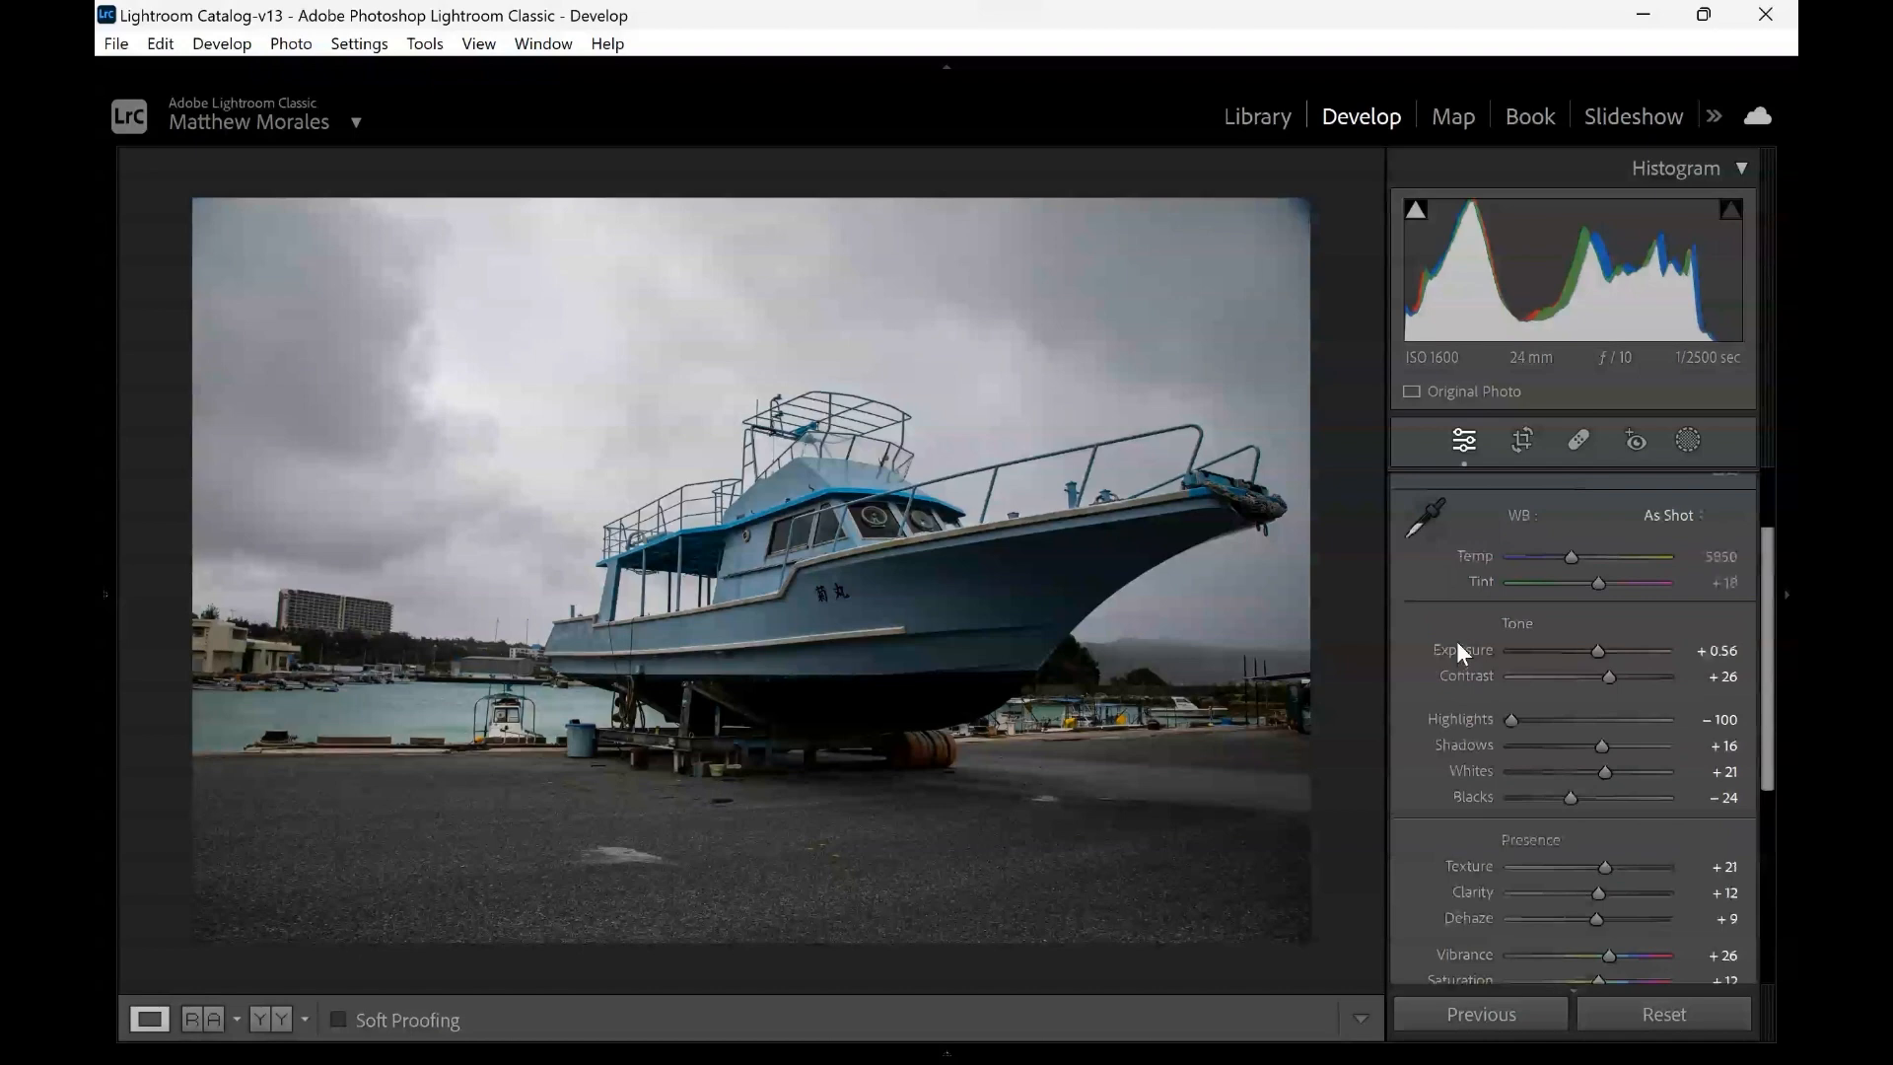
scroll(1460, 652, "down", 1)
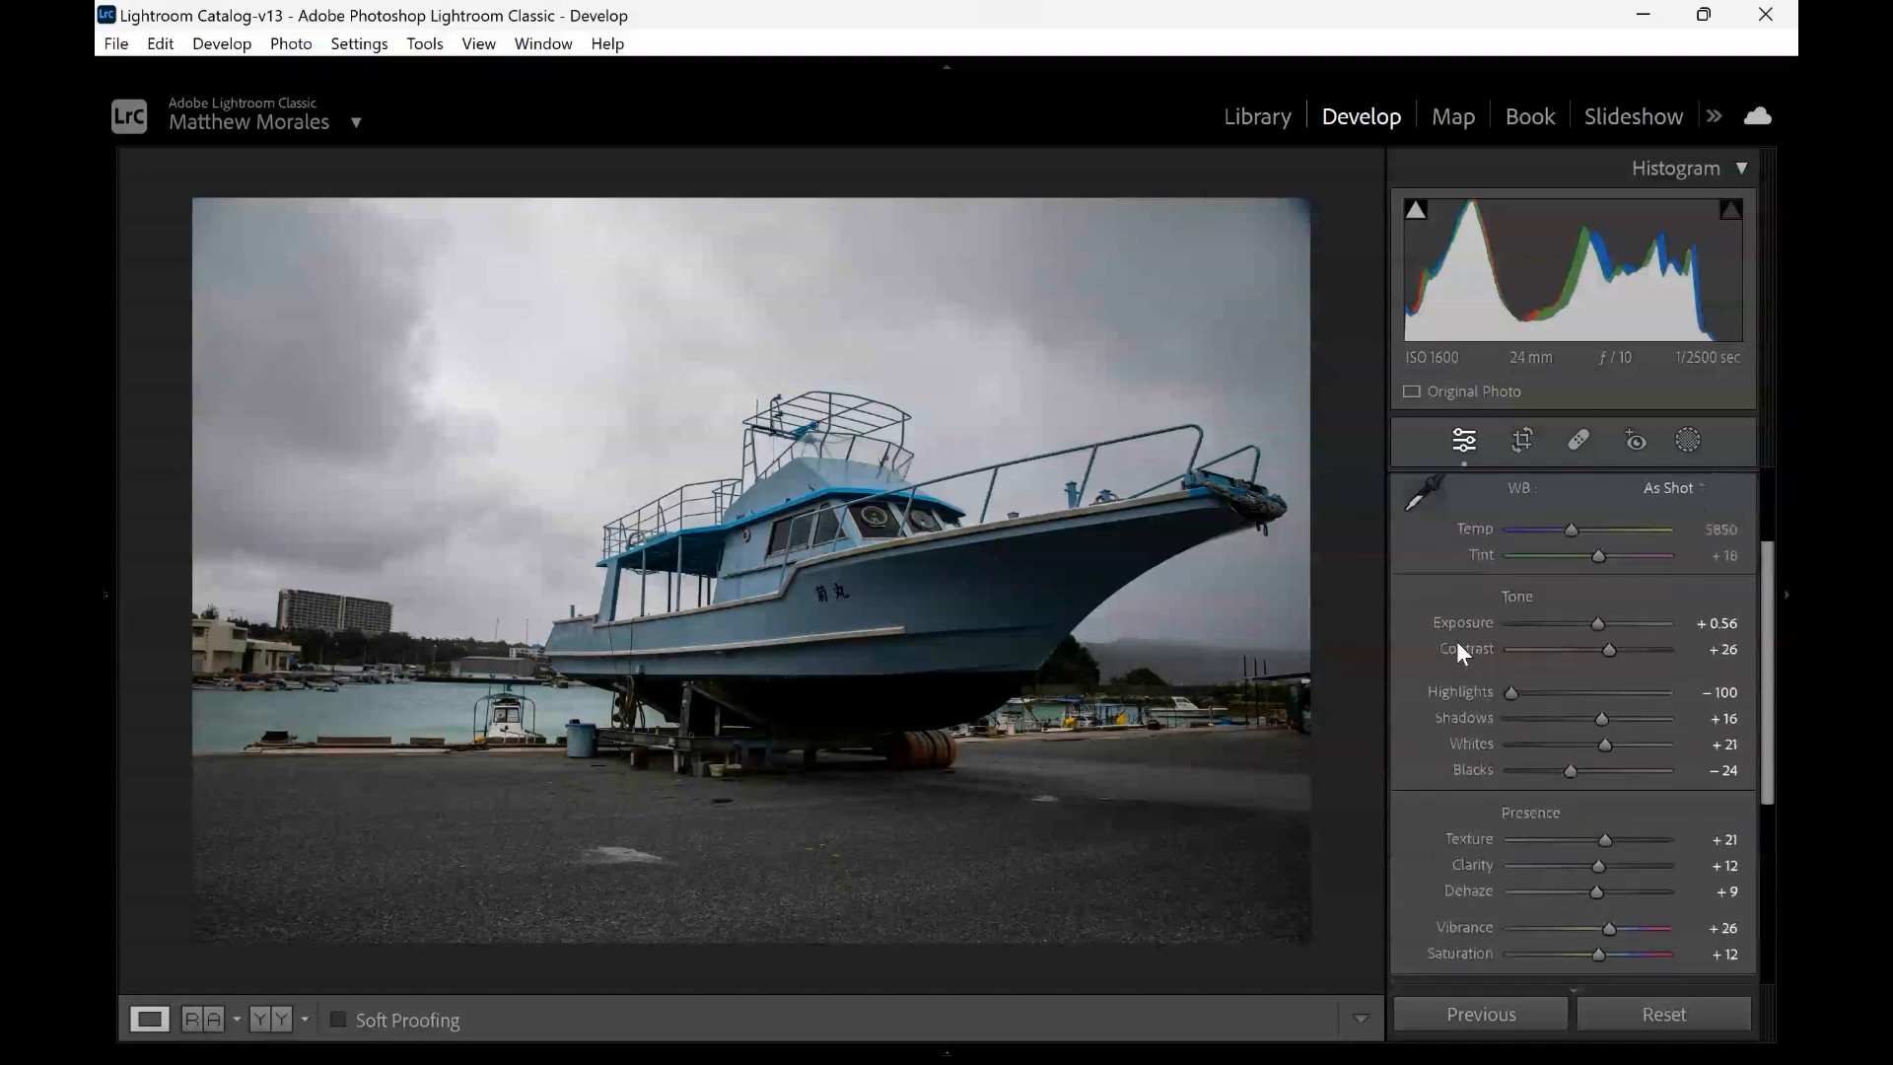
scroll(1457, 645, "up", 5)
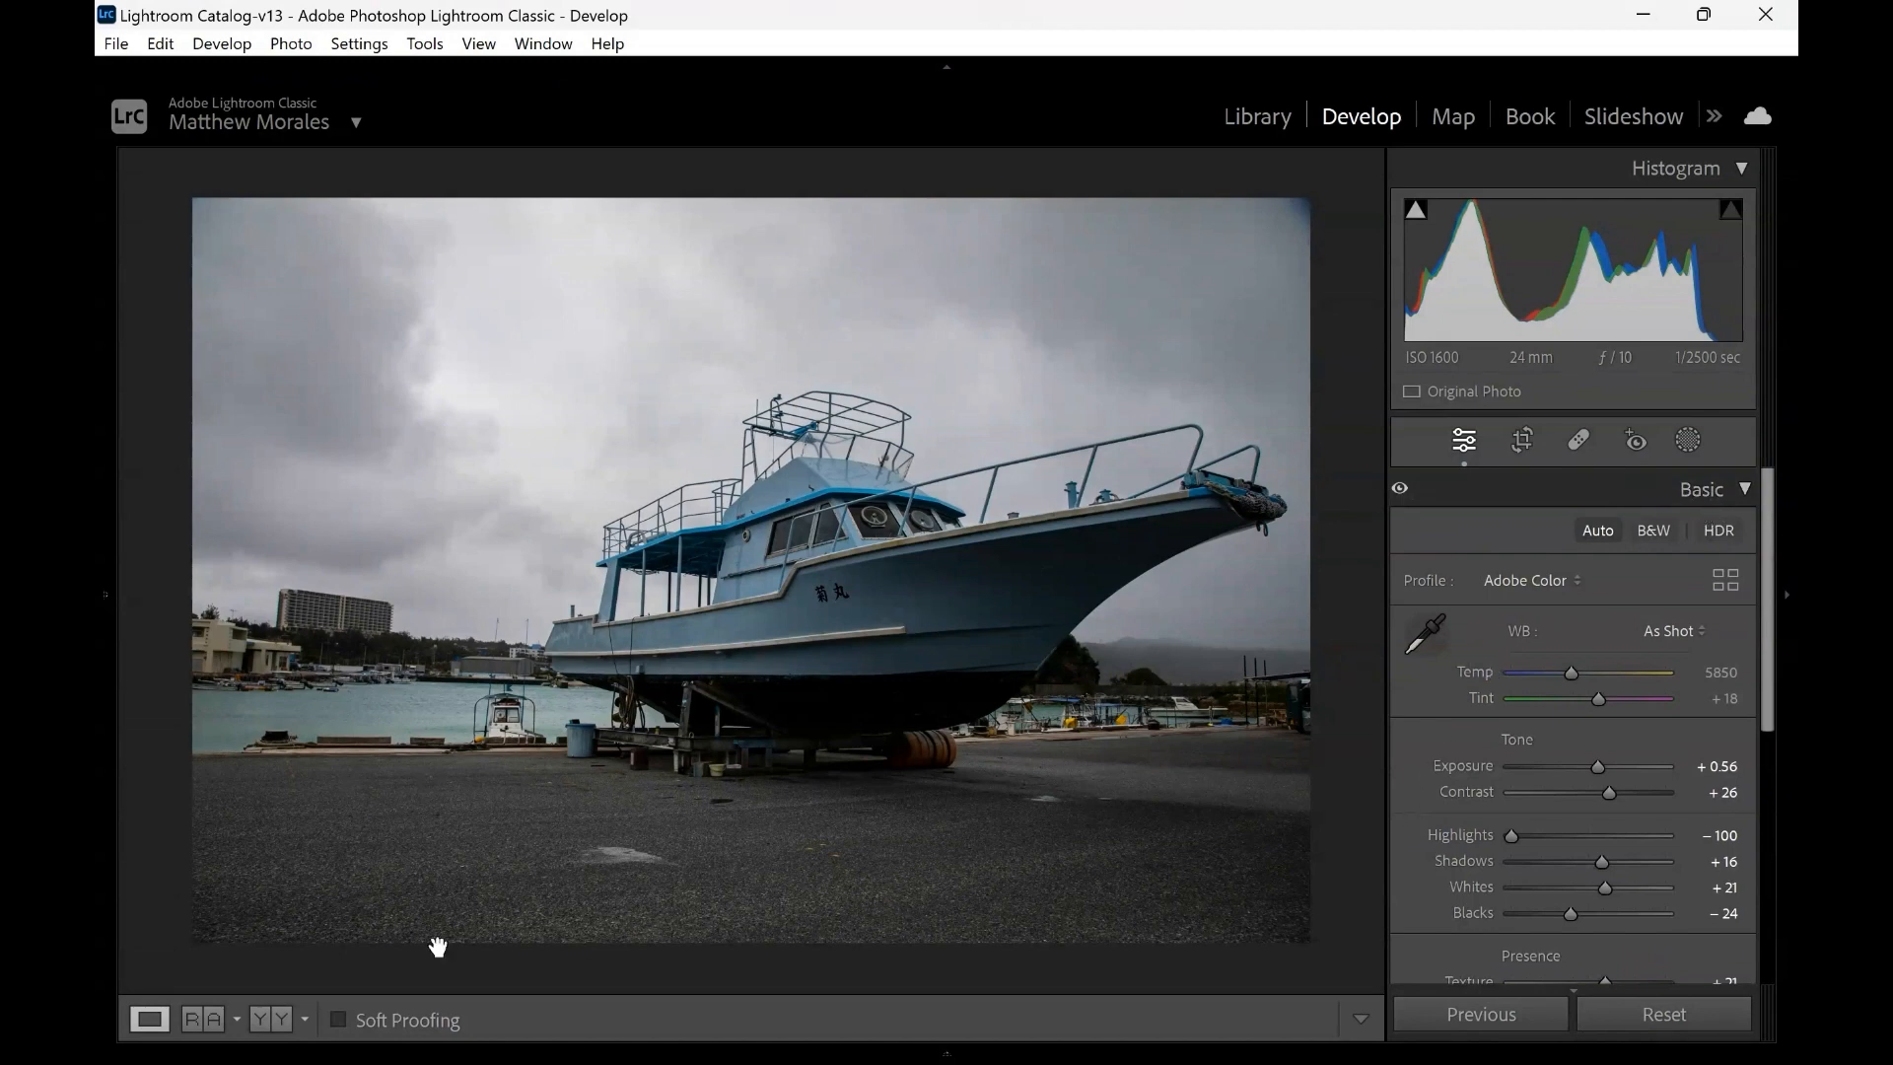
left_click(277, 1022)
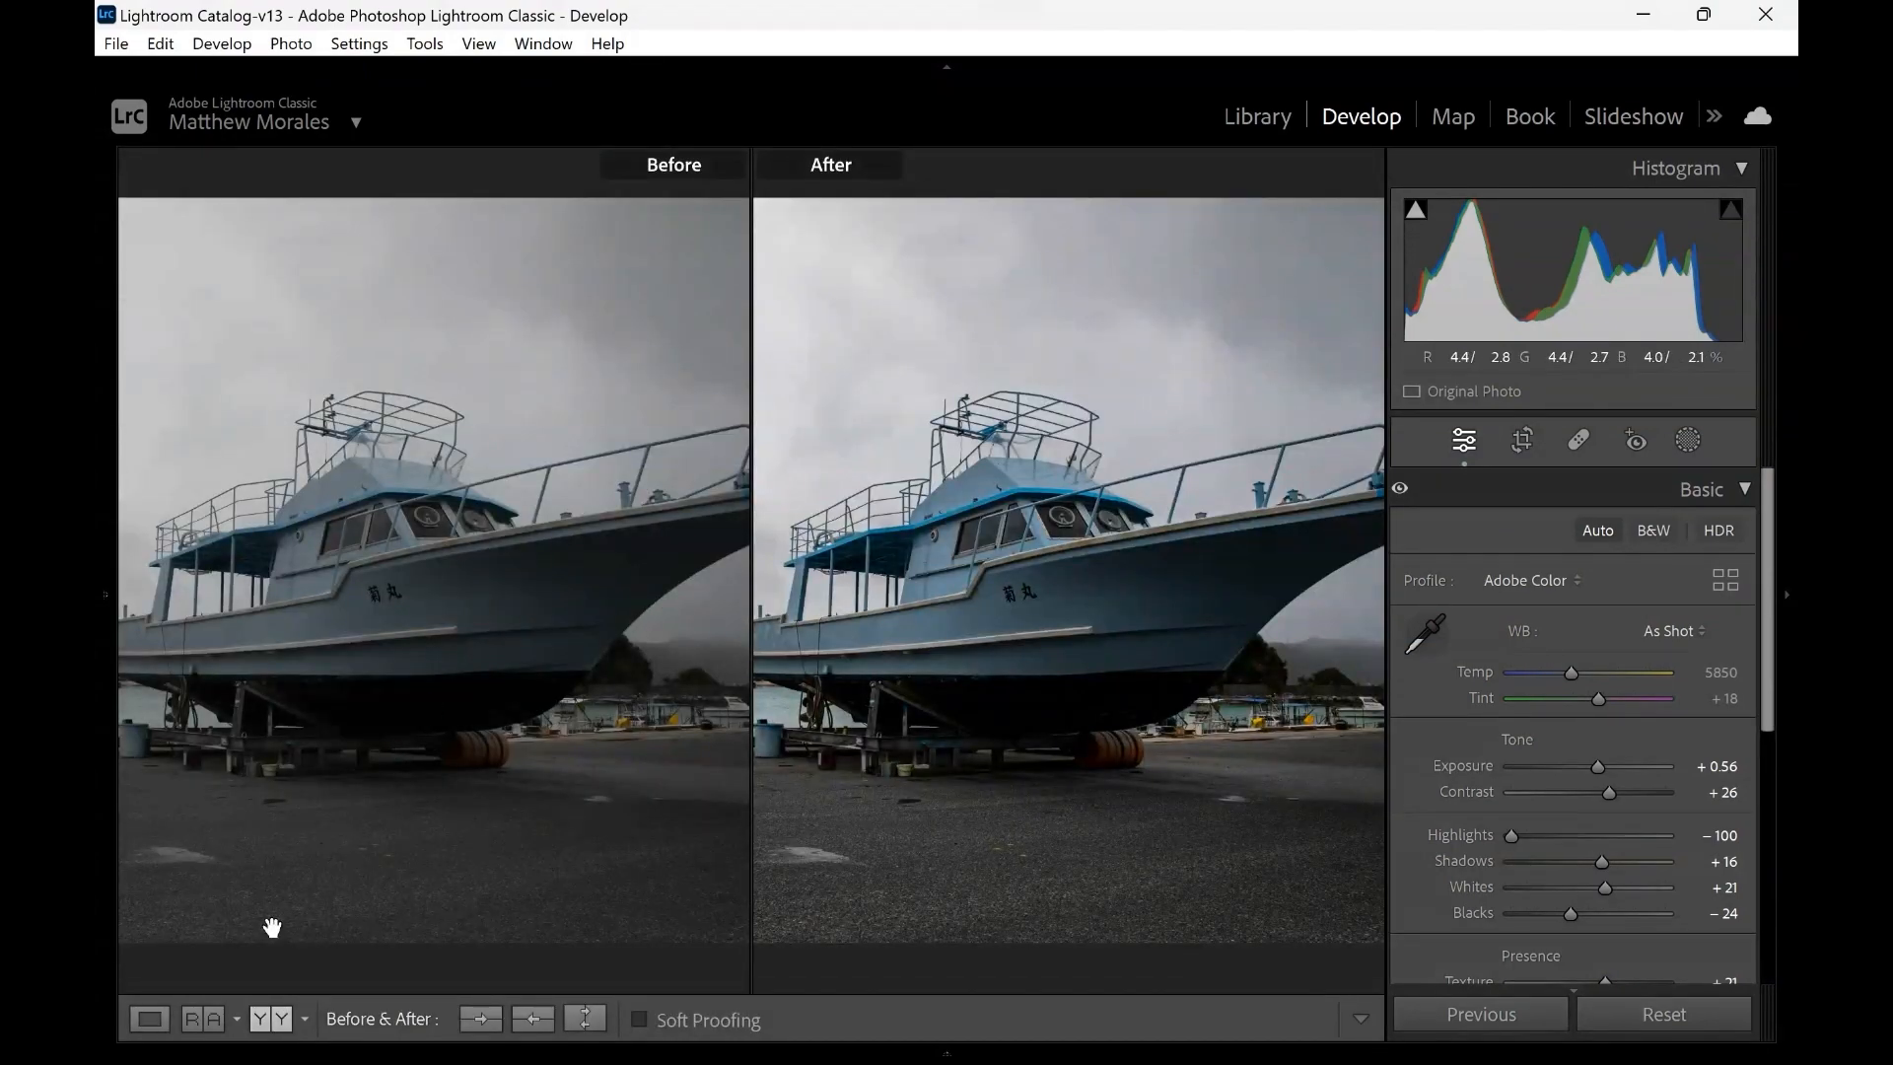
left_click(412, 678)
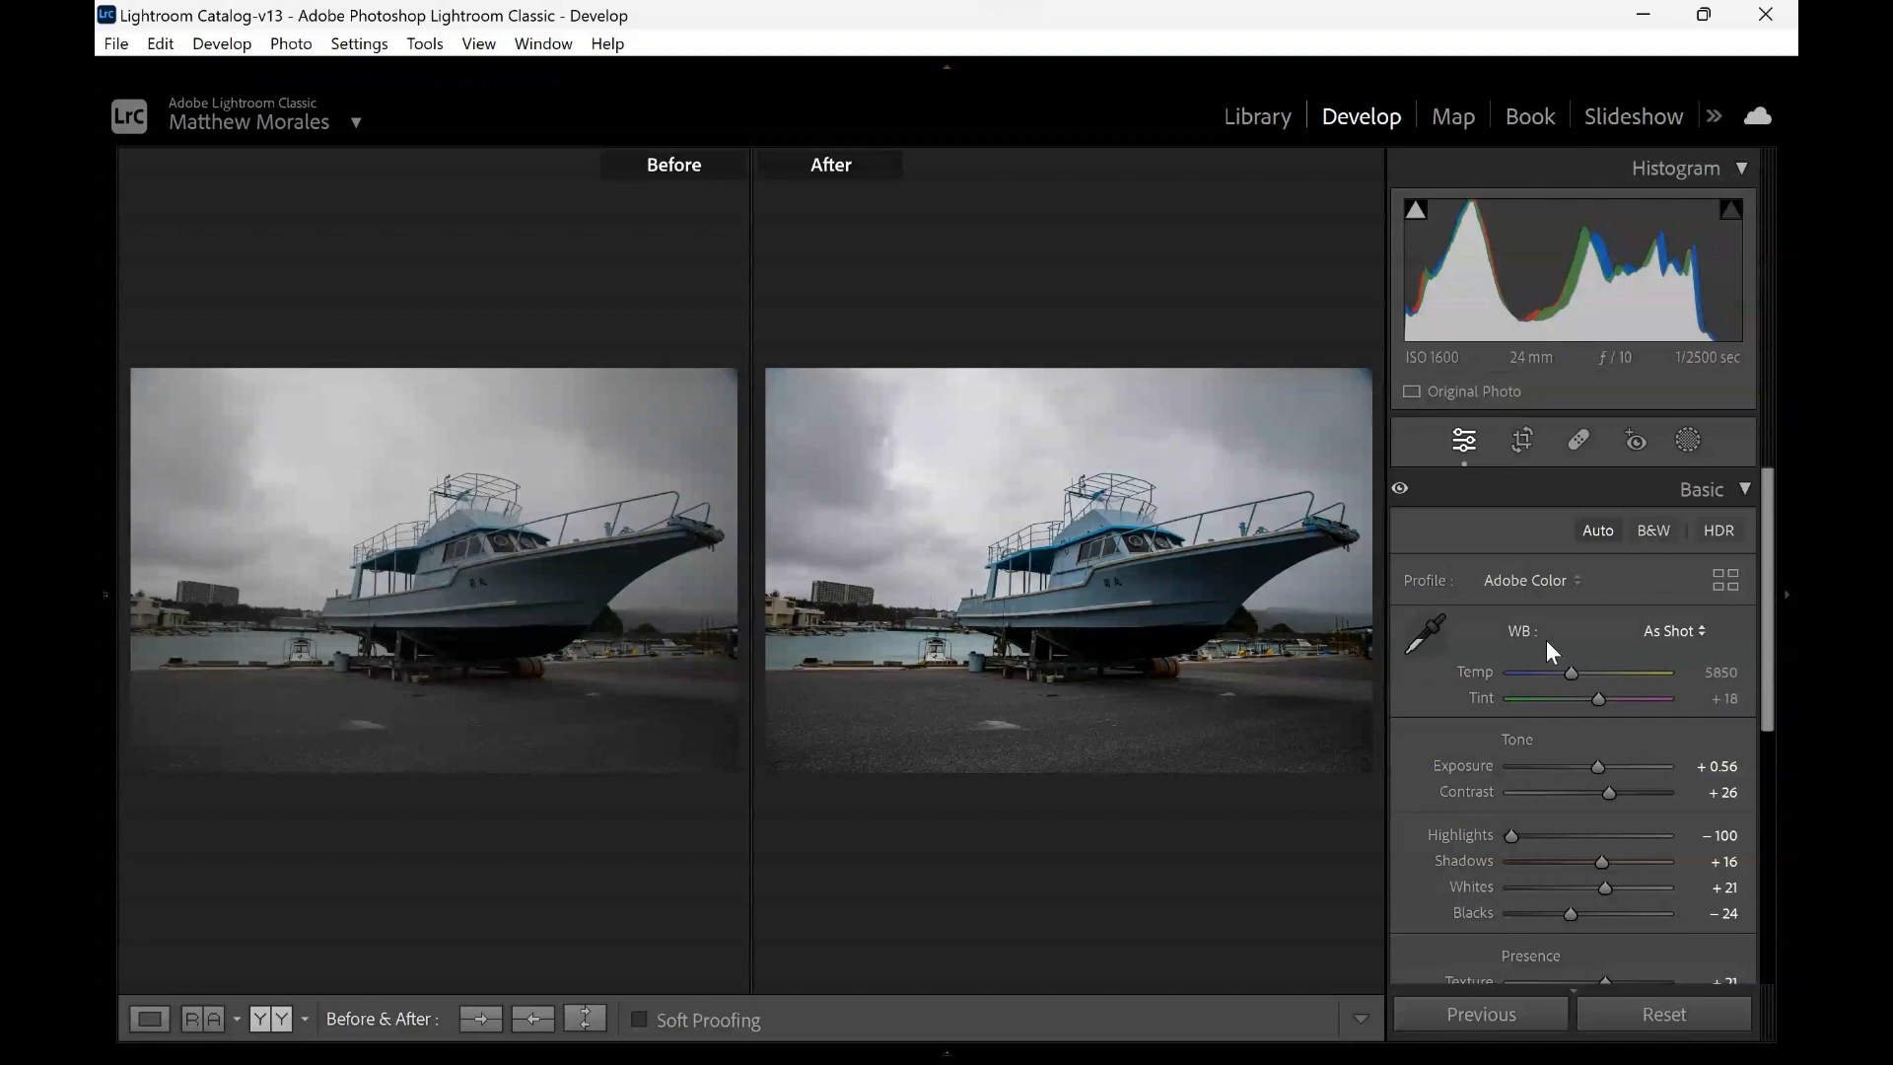
scroll(1545, 641, "down", 2)
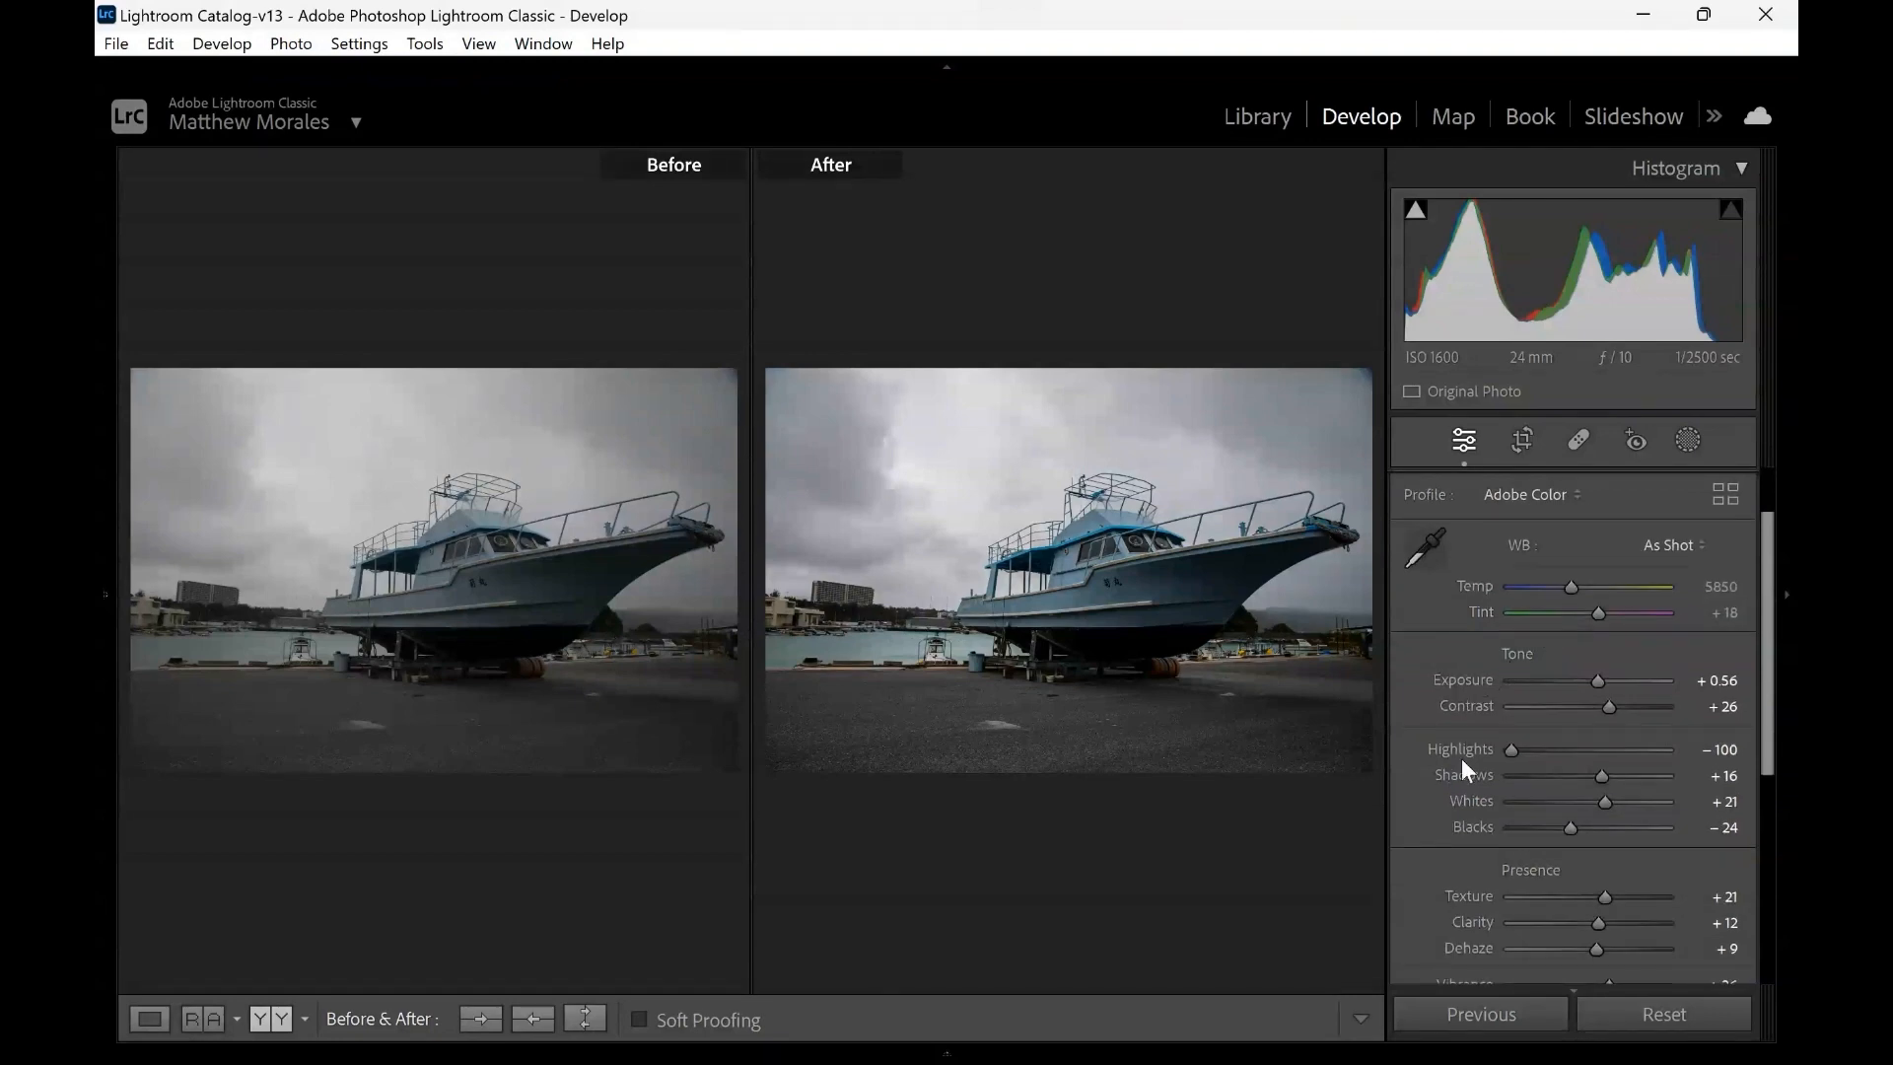
Review the basic adjustments, then show only the edited boat photo with the whole image slightly zoomed out
scroll(1461, 760, "down", 3)
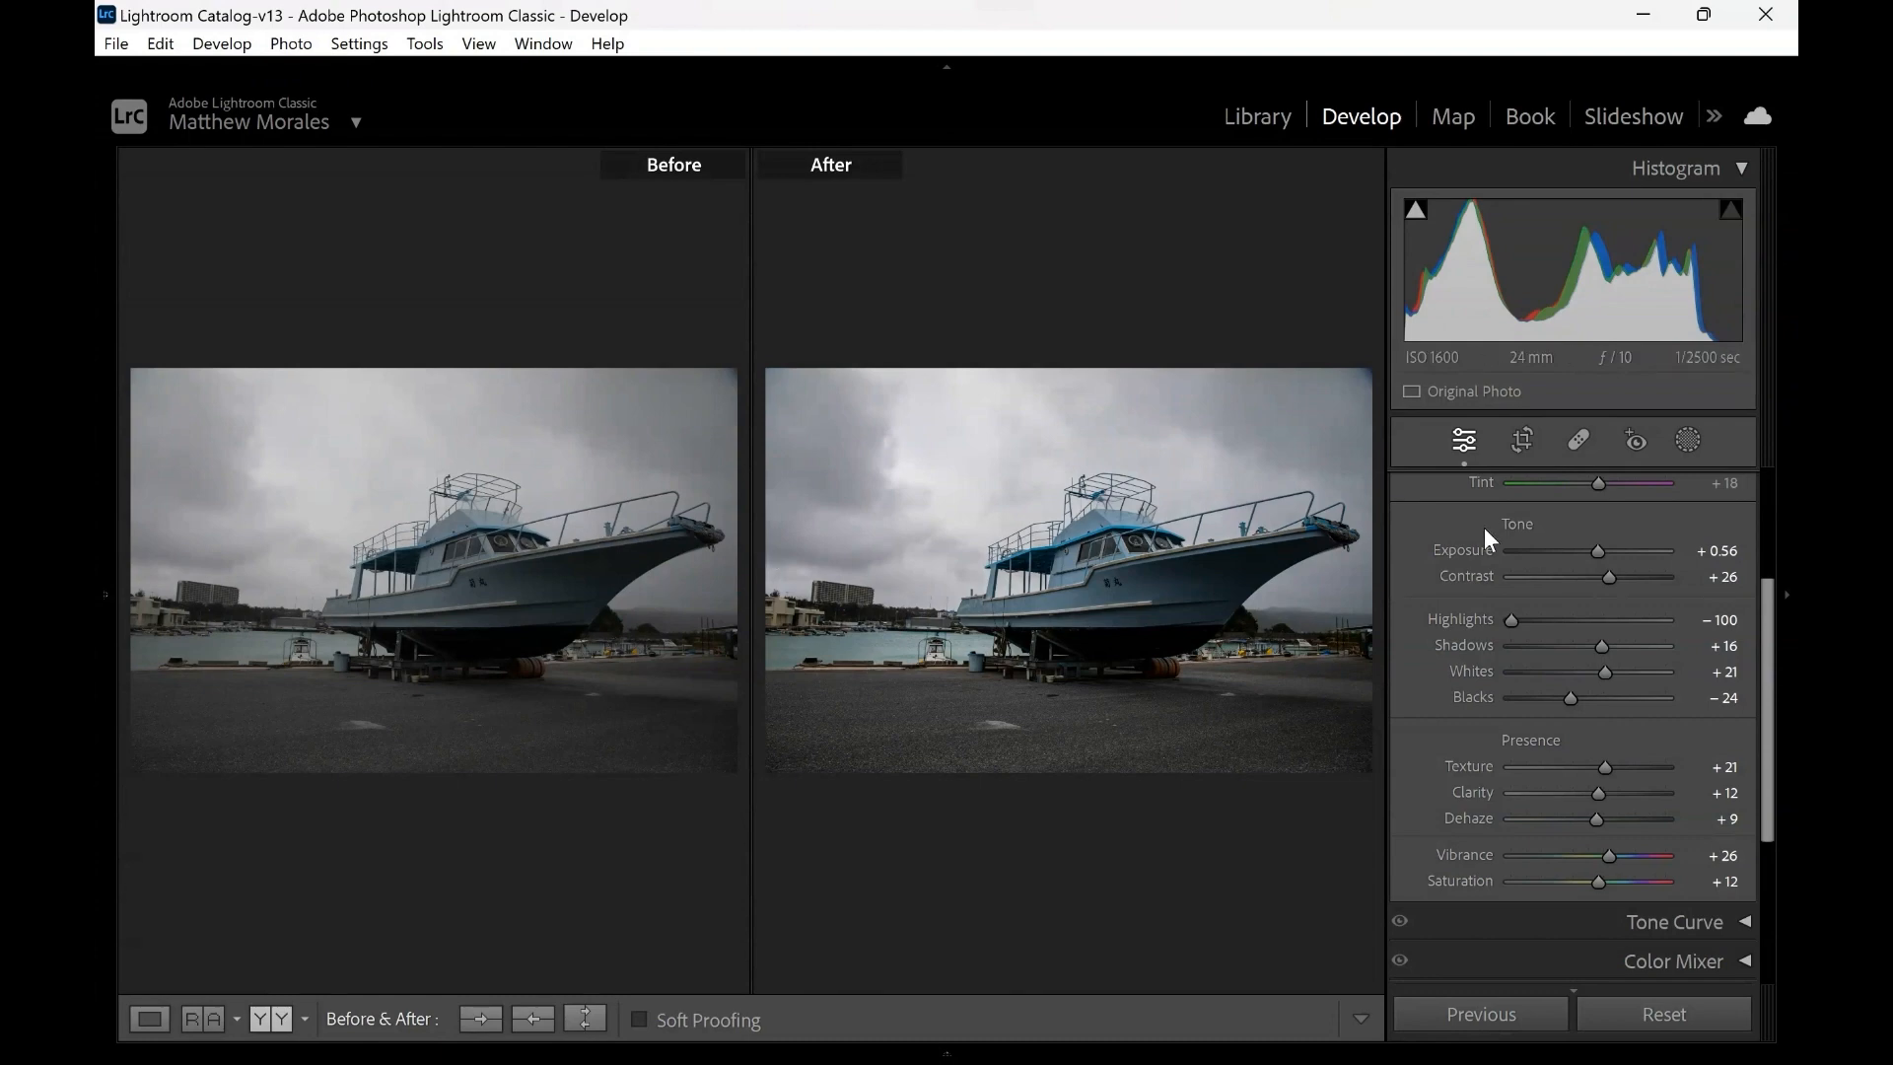
scroll(1482, 529, "up", 3)
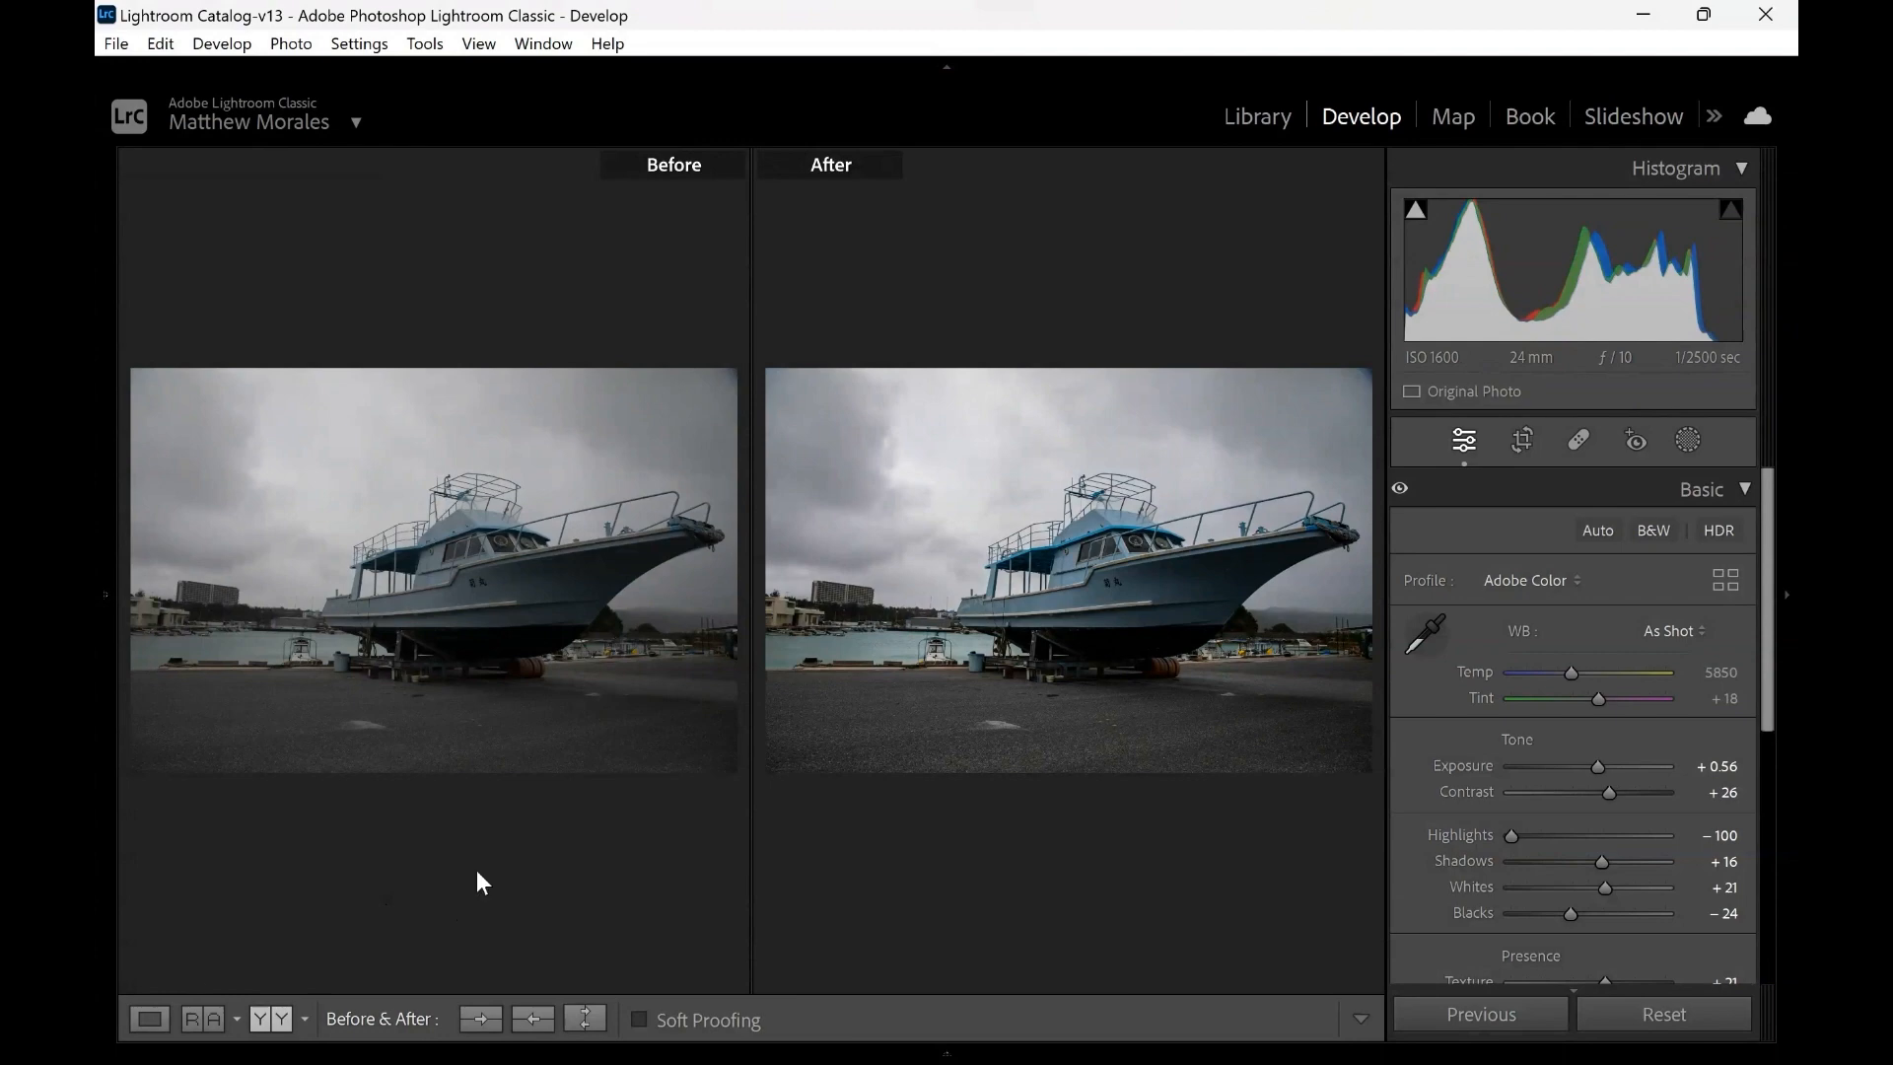
left_click(137, 1015)
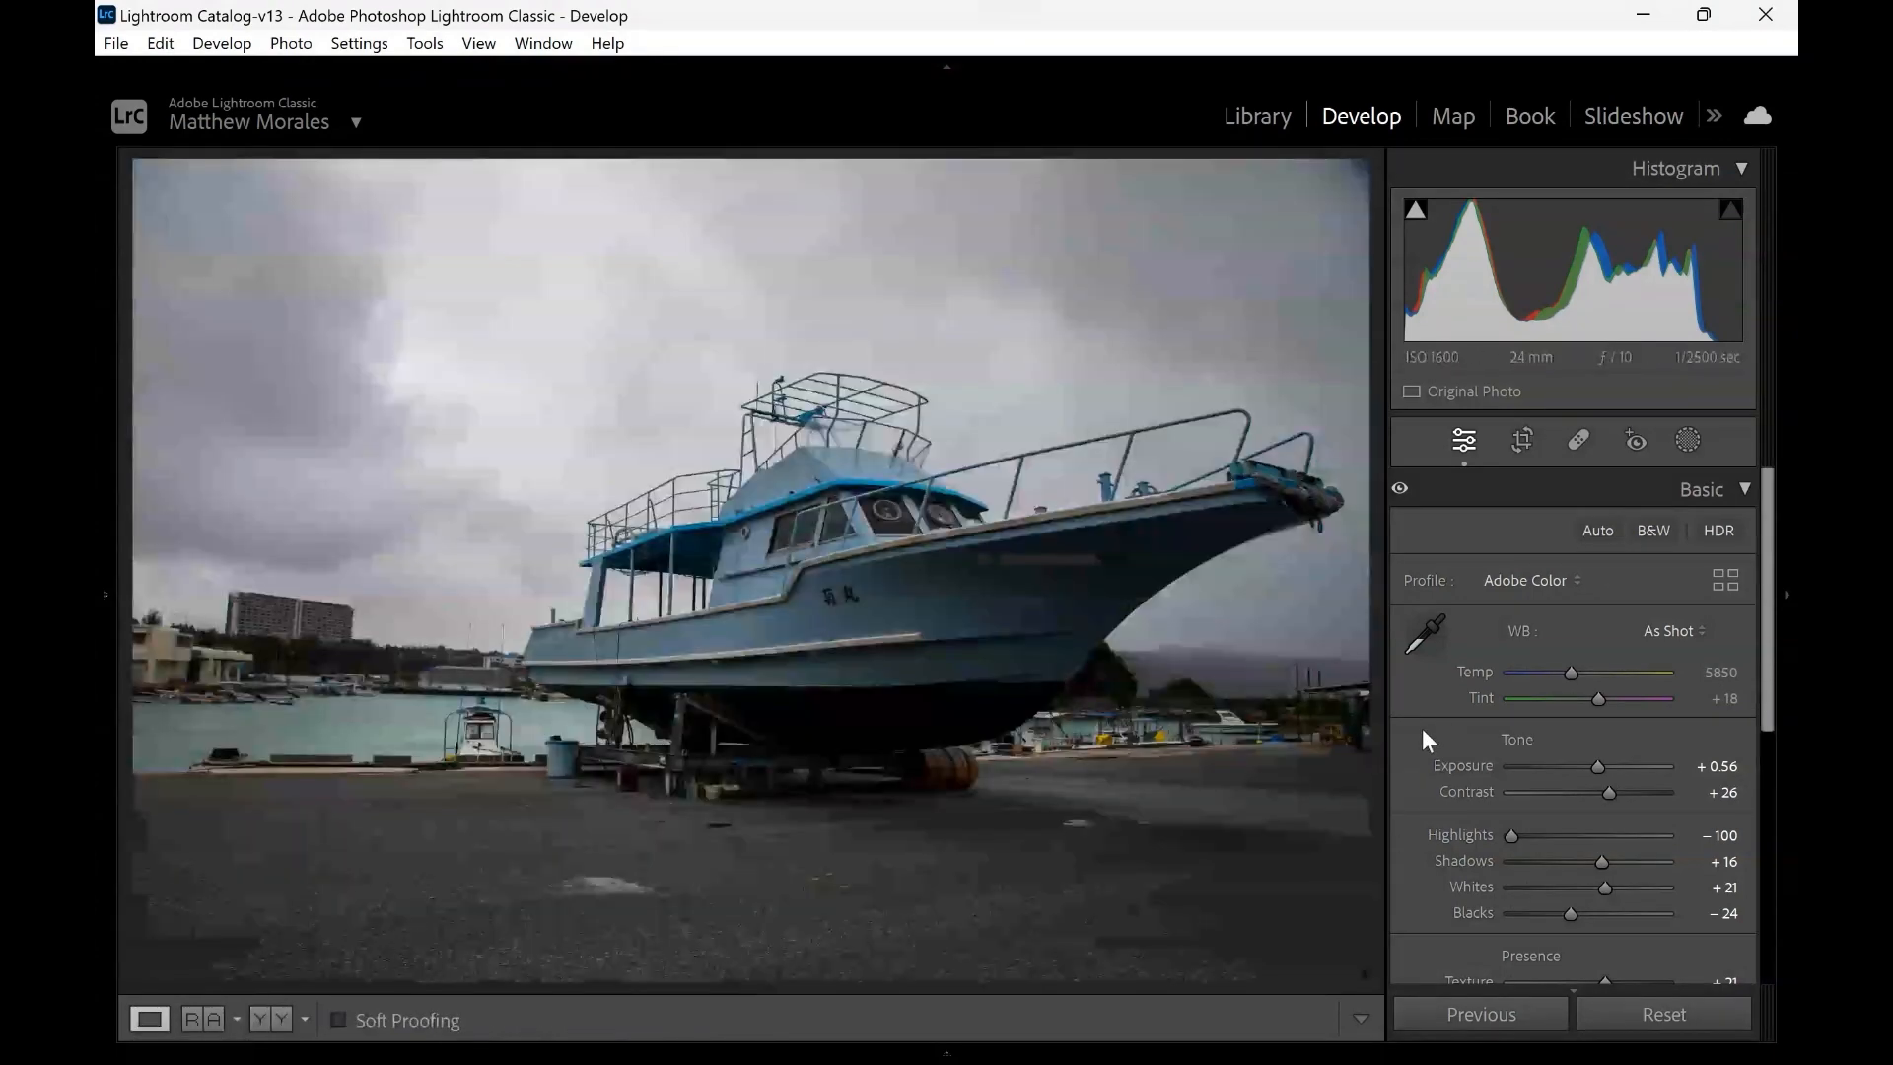
left_click(898, 678)
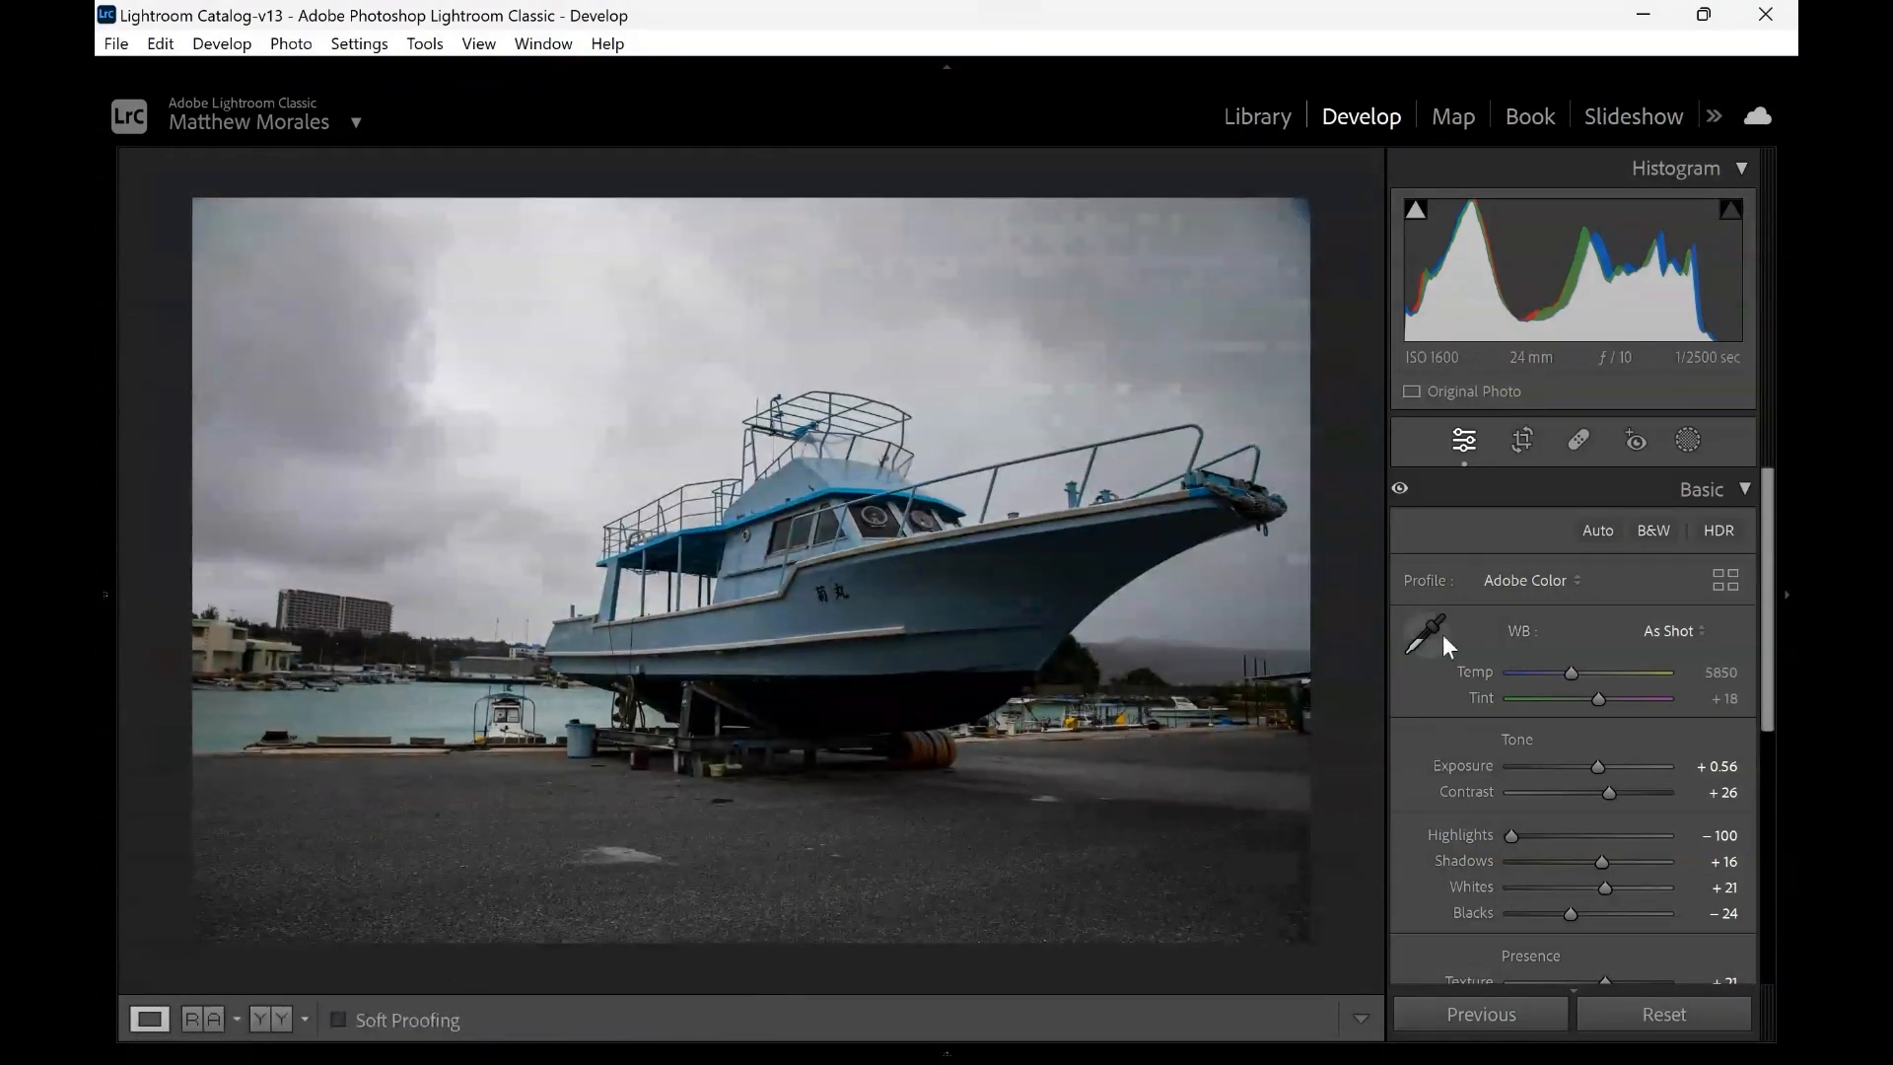
Try shifting the red primary hue and the green primary hue in the Calibration settings, and reset both to 0
scroll(1435, 633, "down", 8)
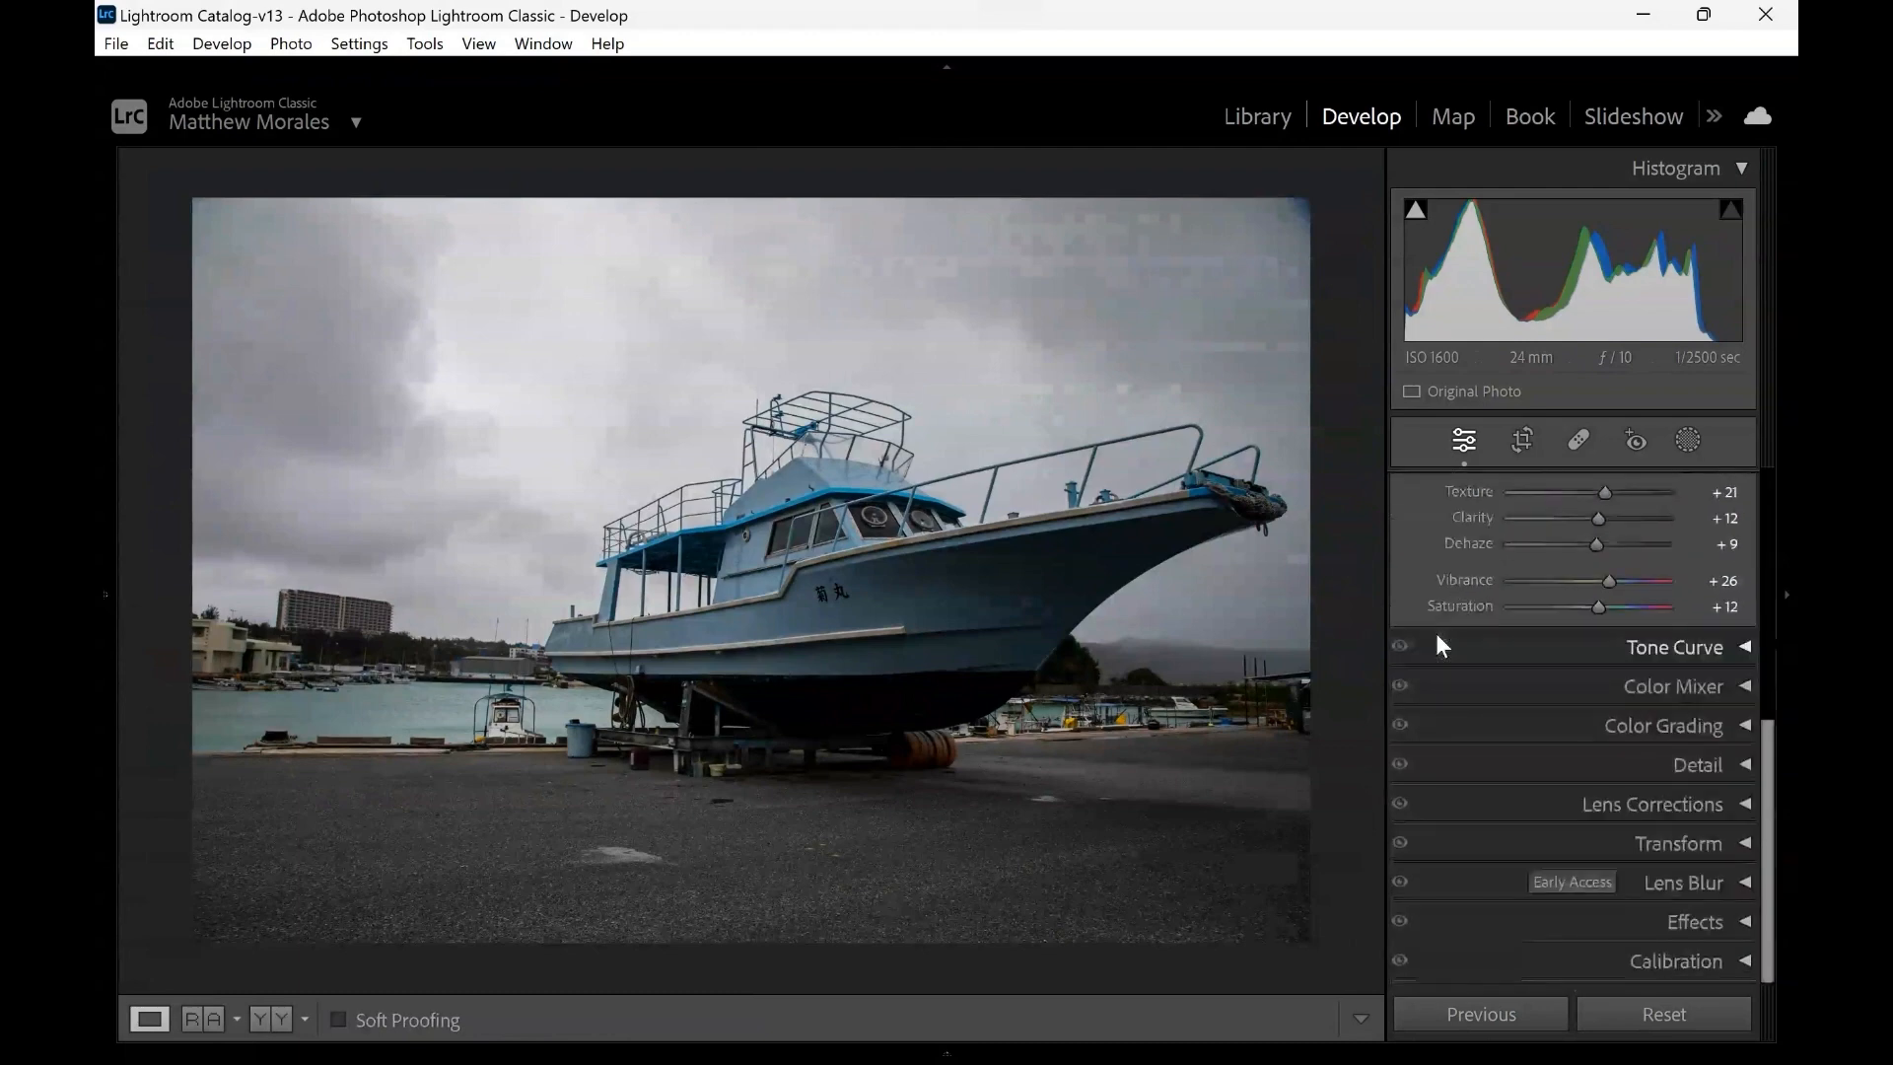
scroll(1480, 627, "up", 2)
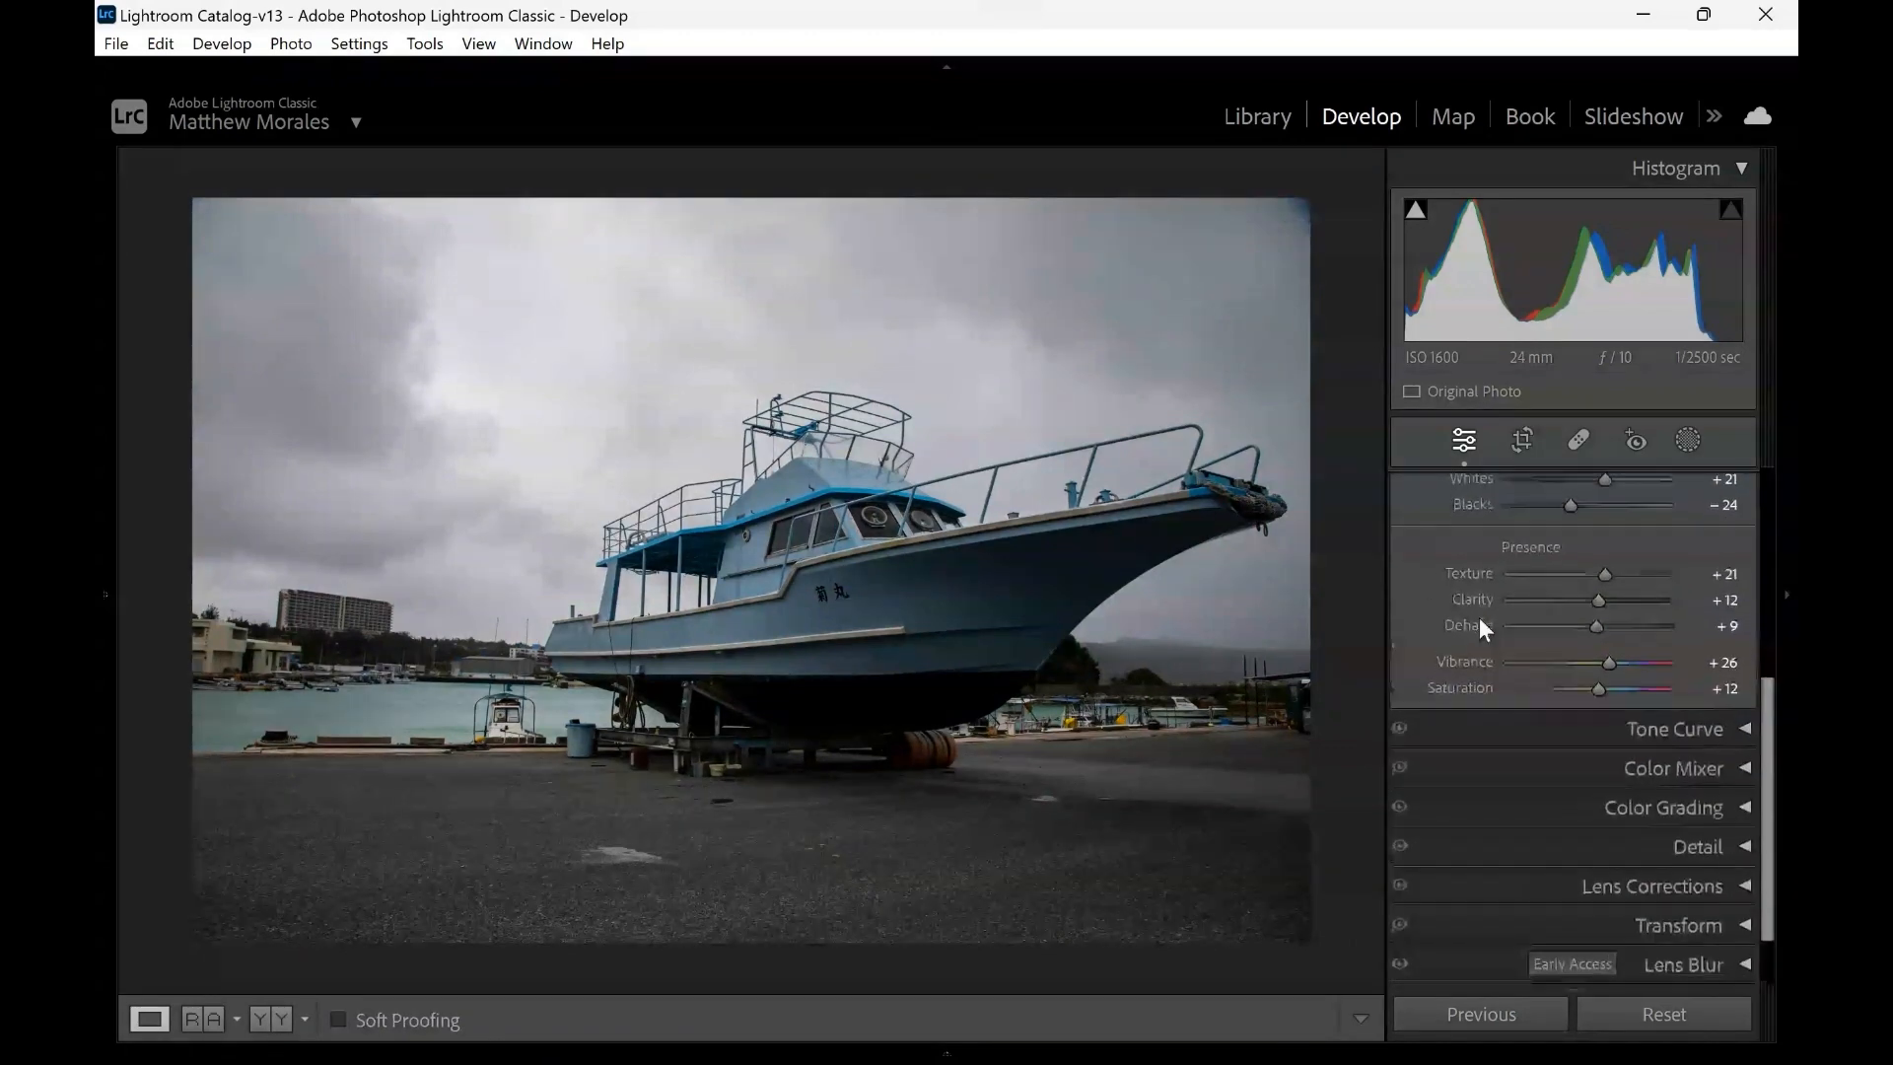
scroll(1479, 617, "down", 2)
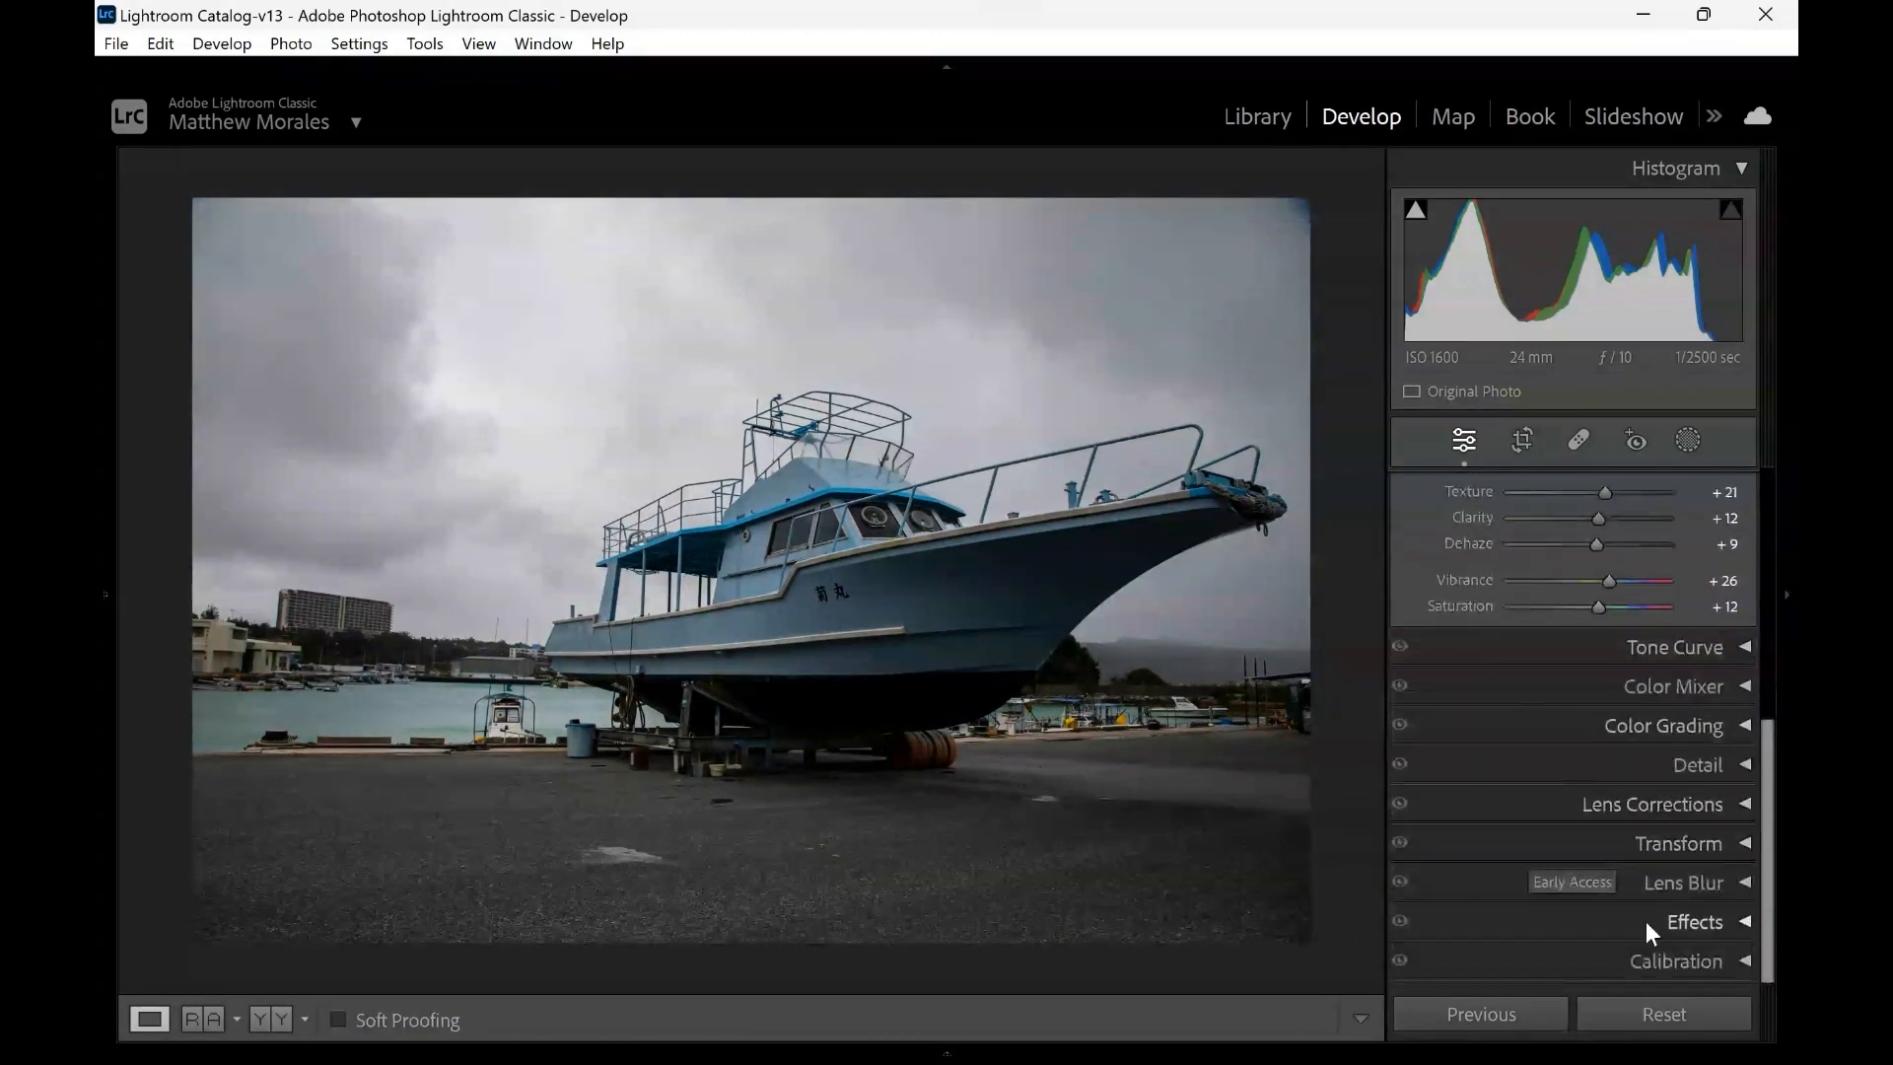
left_click(1724, 961)
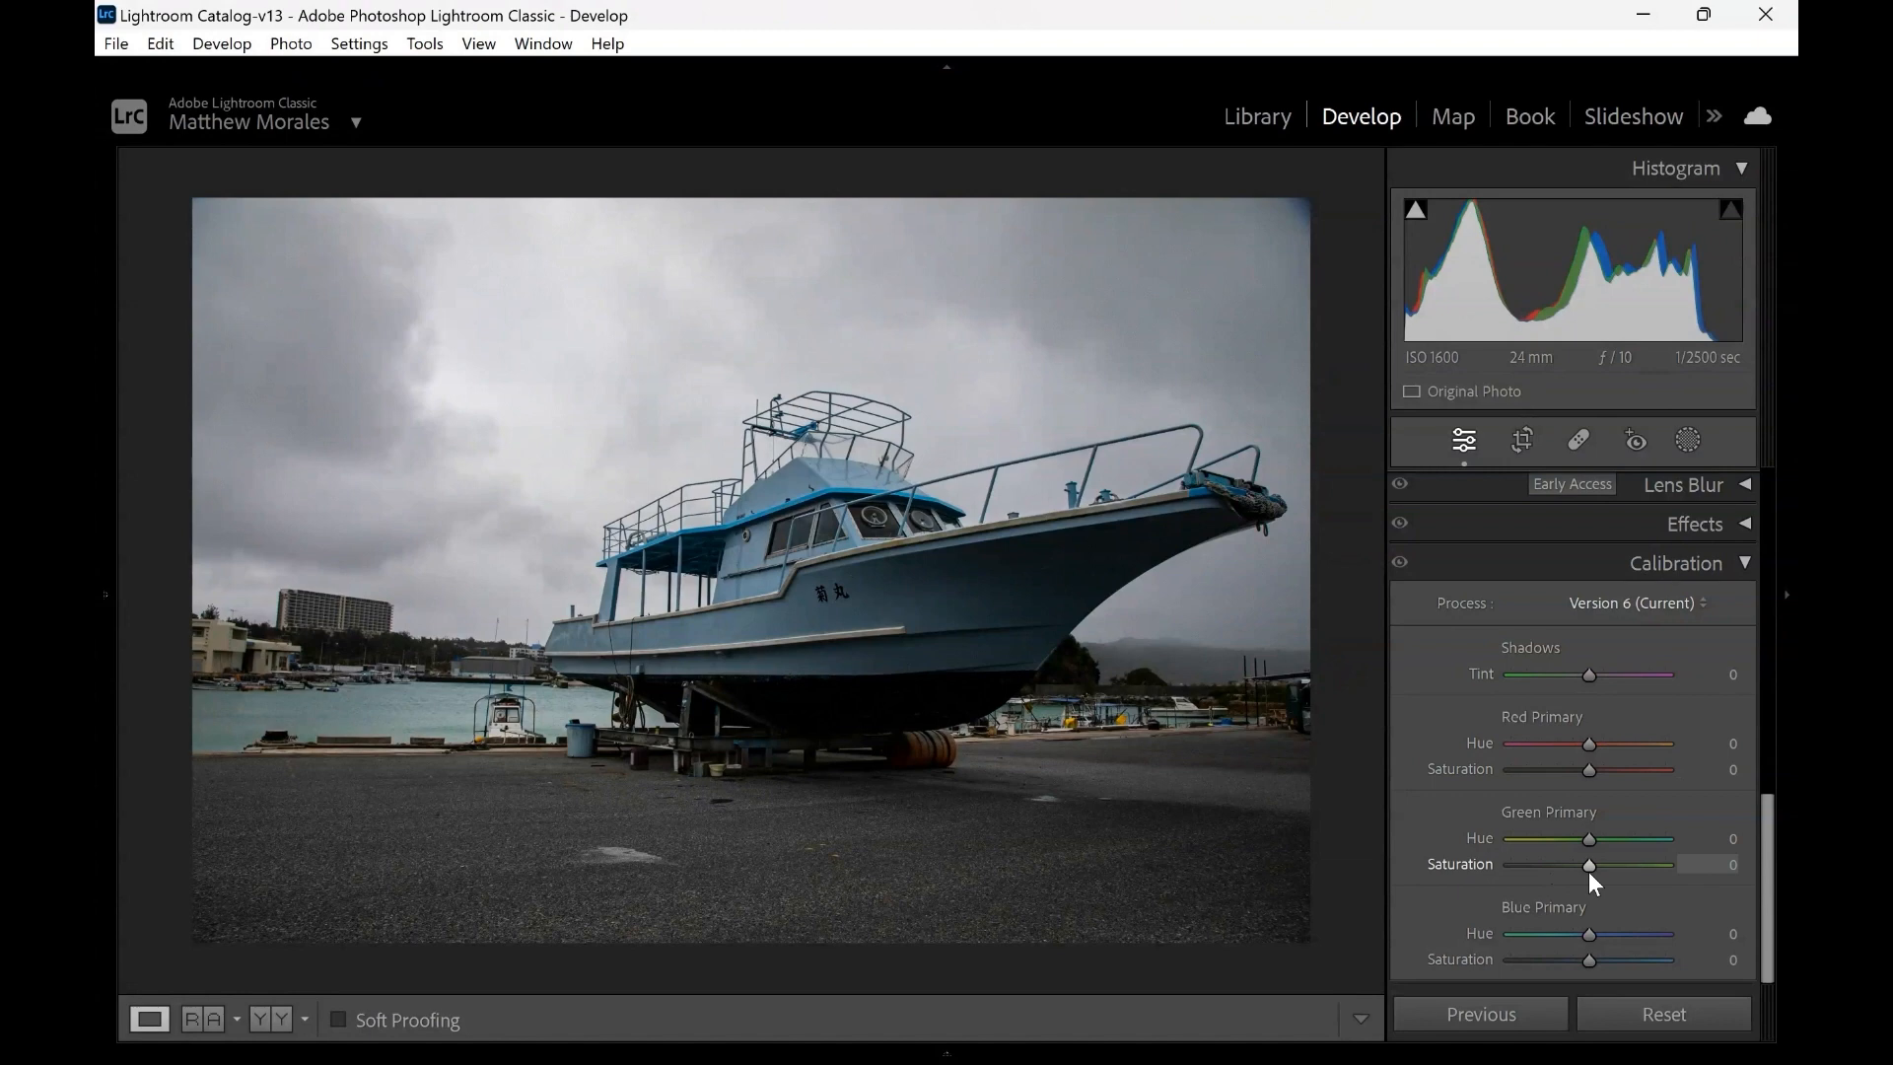
mouse_move(1580, 742)
left_mouse_down()
mouse_move(1491, 743)
mouse_move(1598, 741)
mouse_move(1475, 725)
mouse_move(1586, 720)
left_mouse_up()
left_click_drag(1599, 714, 1546, 709)
double_click(1557, 747)
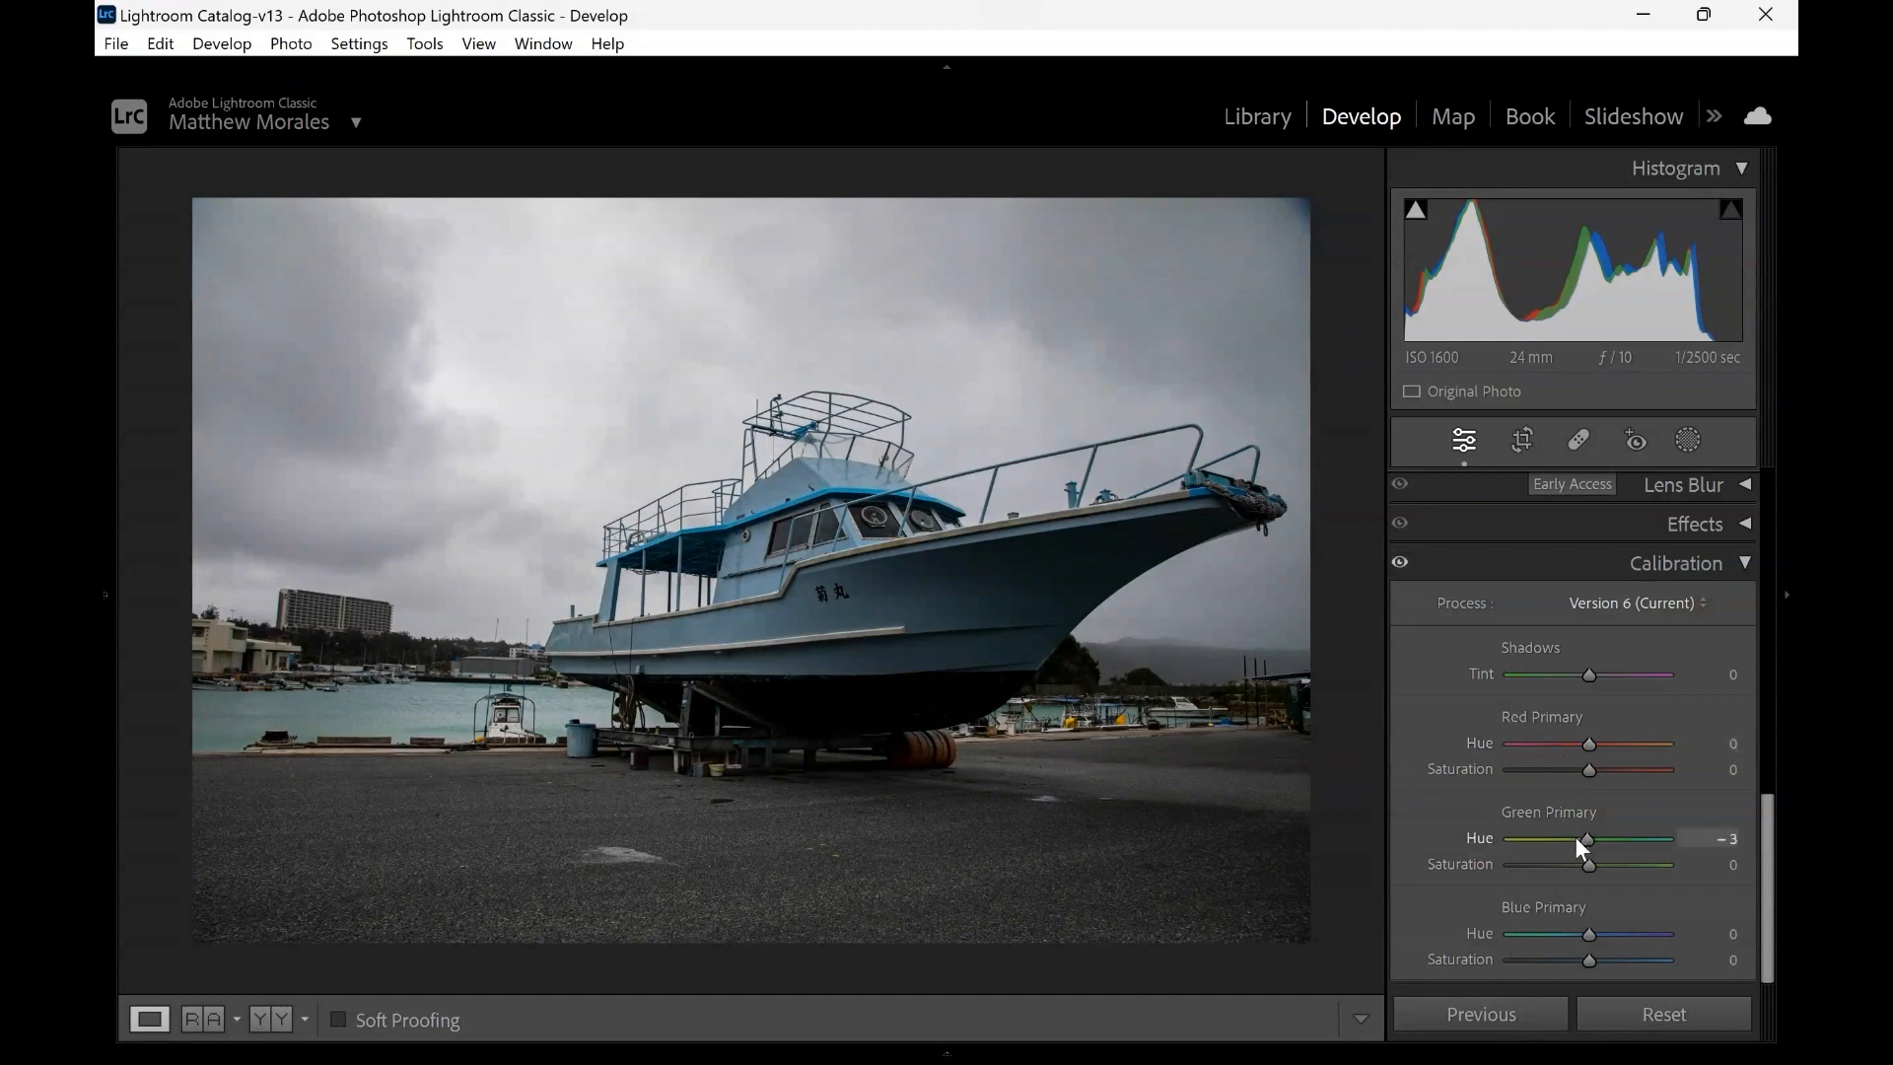
left_click_drag(1577, 836, 1526, 846)
double_click(1534, 837)
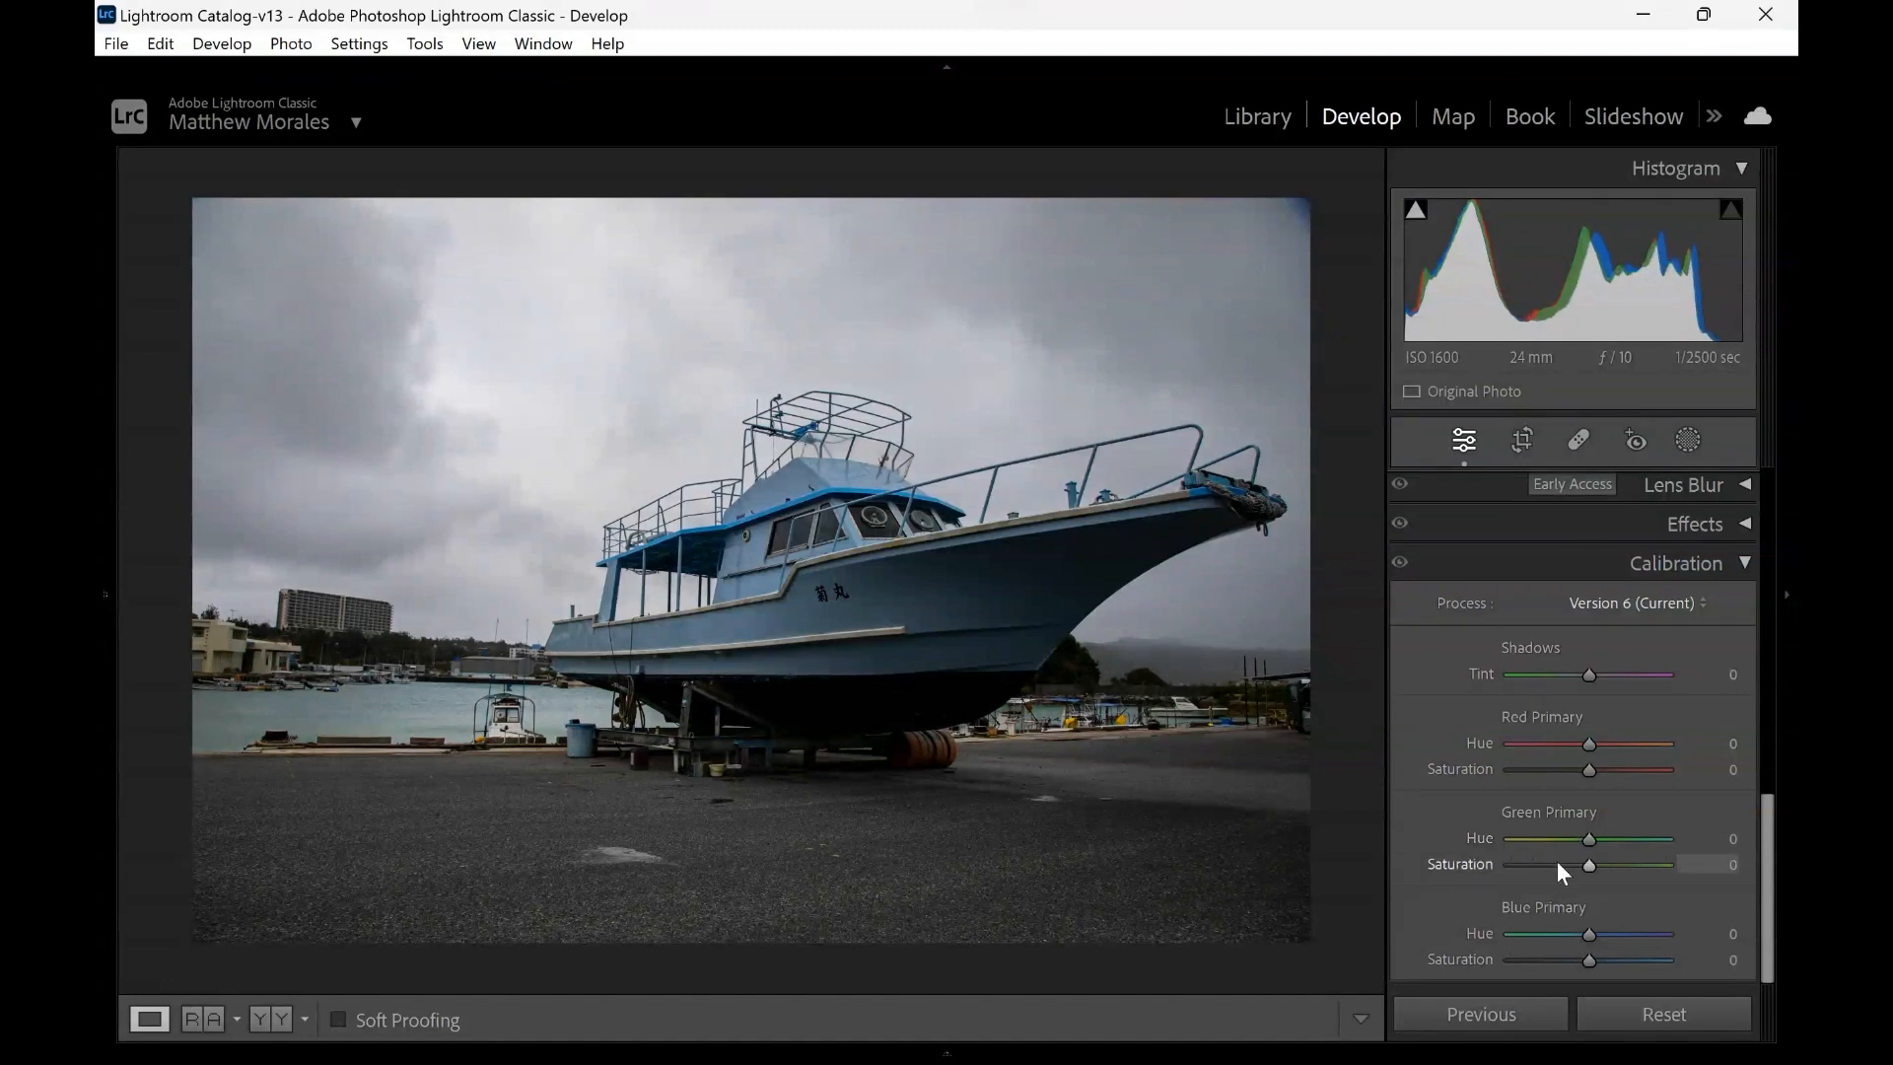
Try the blue primary hue at +100, reset it to 0, and set the blue primary saturation to +100 in Calibration
left_click_drag(1588, 935, 1693, 908)
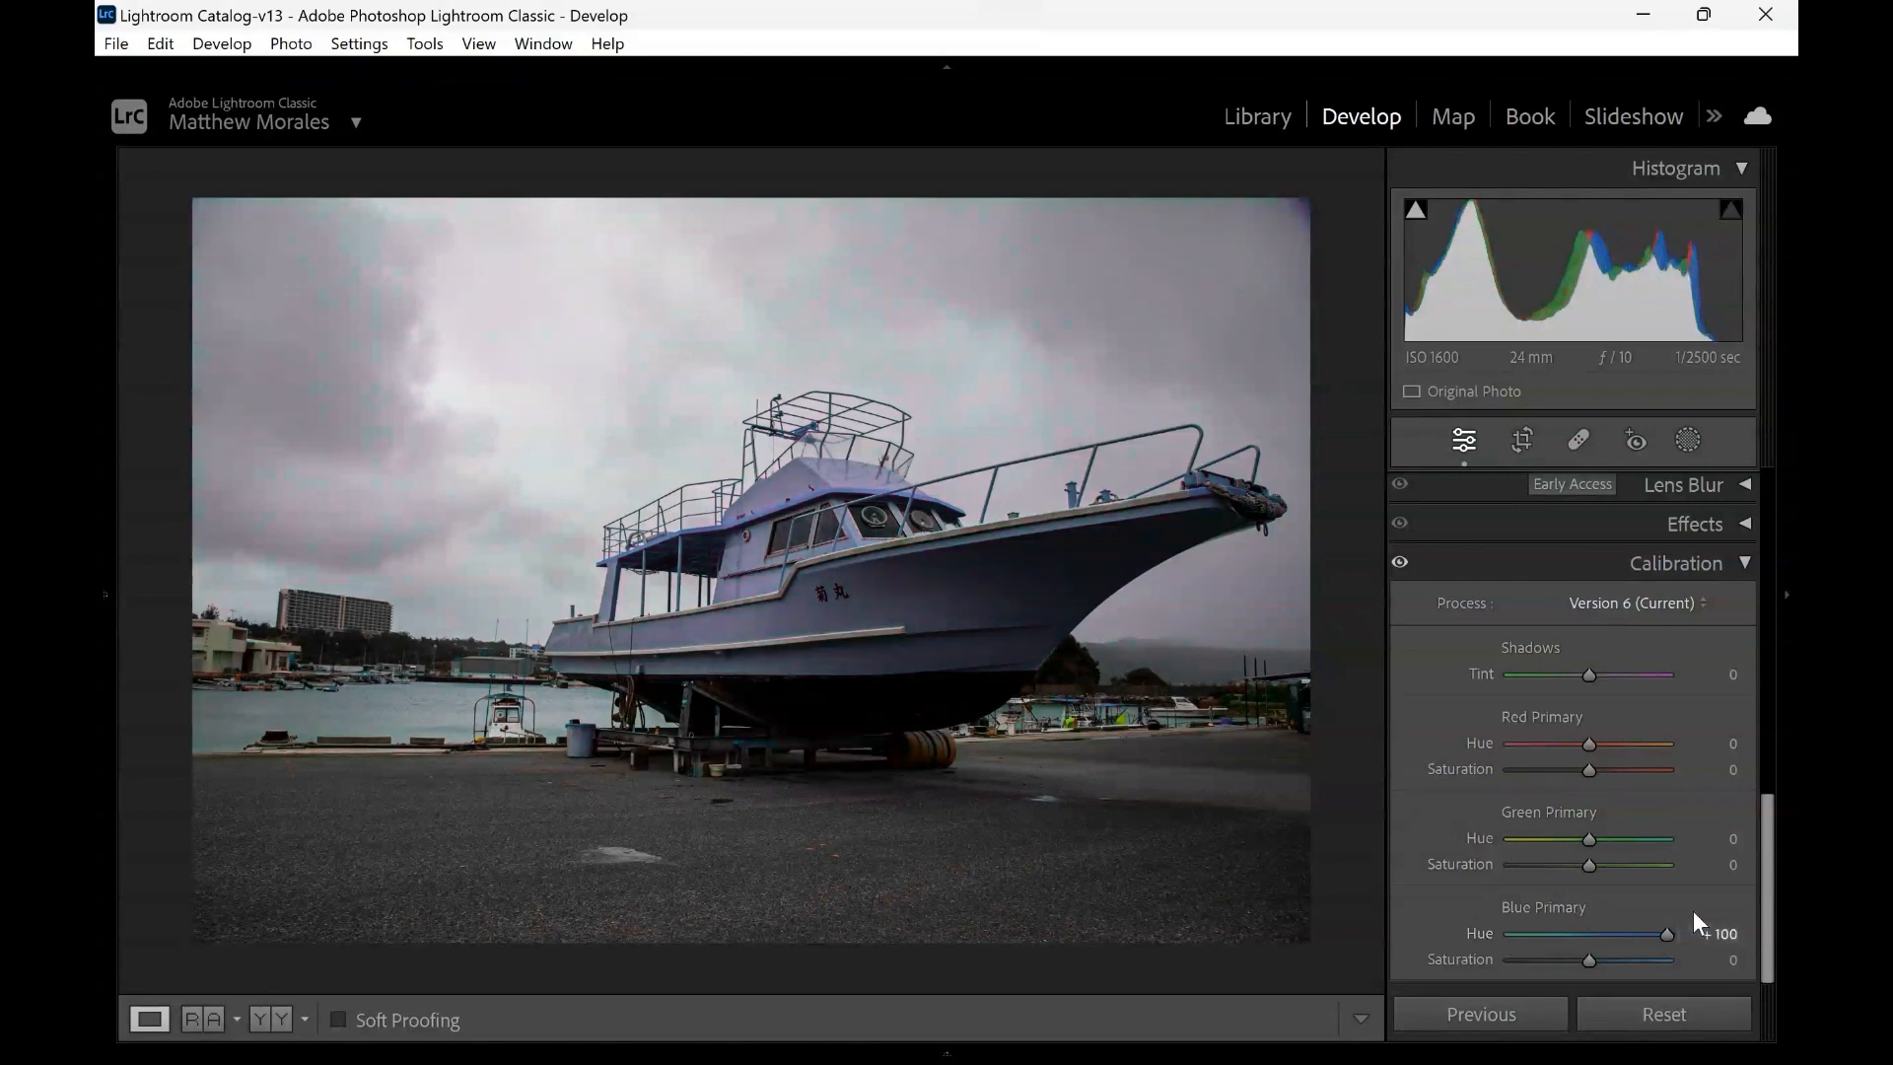
double_click(1656, 933)
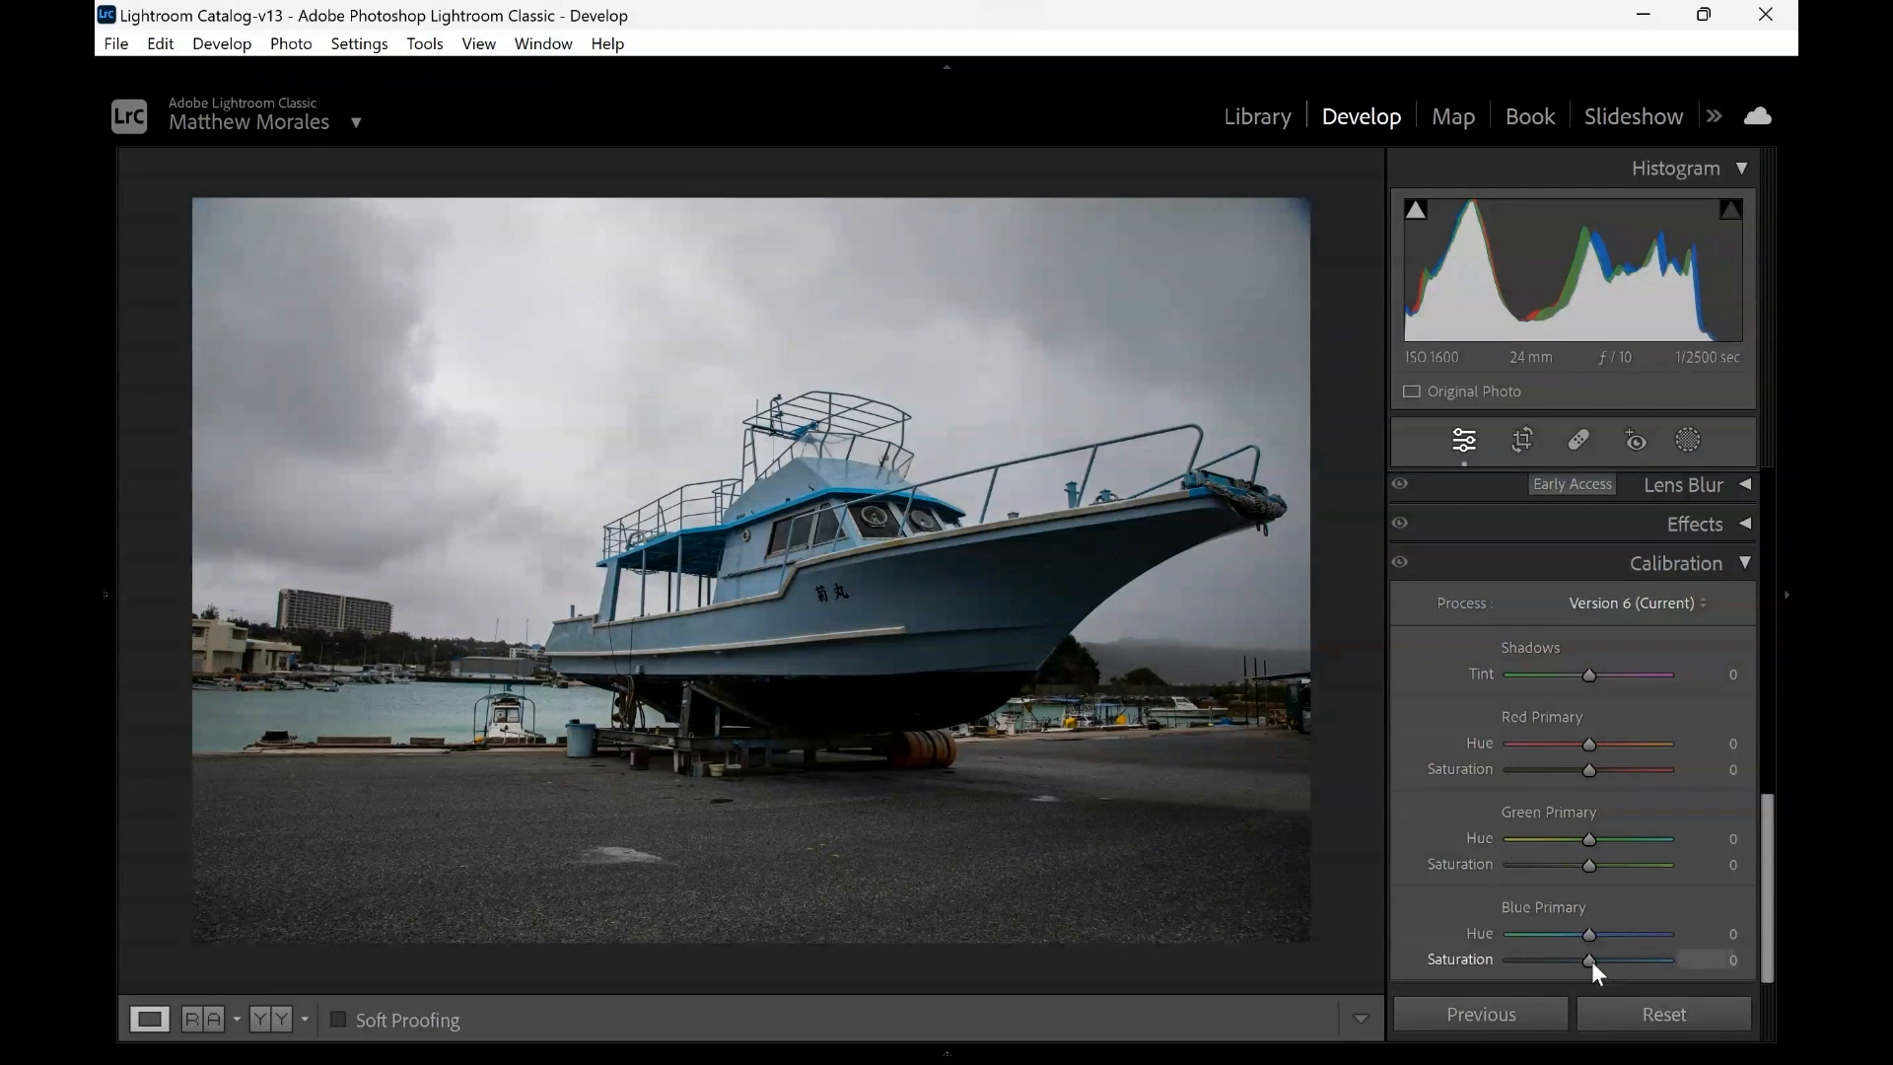
left_click_drag(1591, 961, 1676, 960)
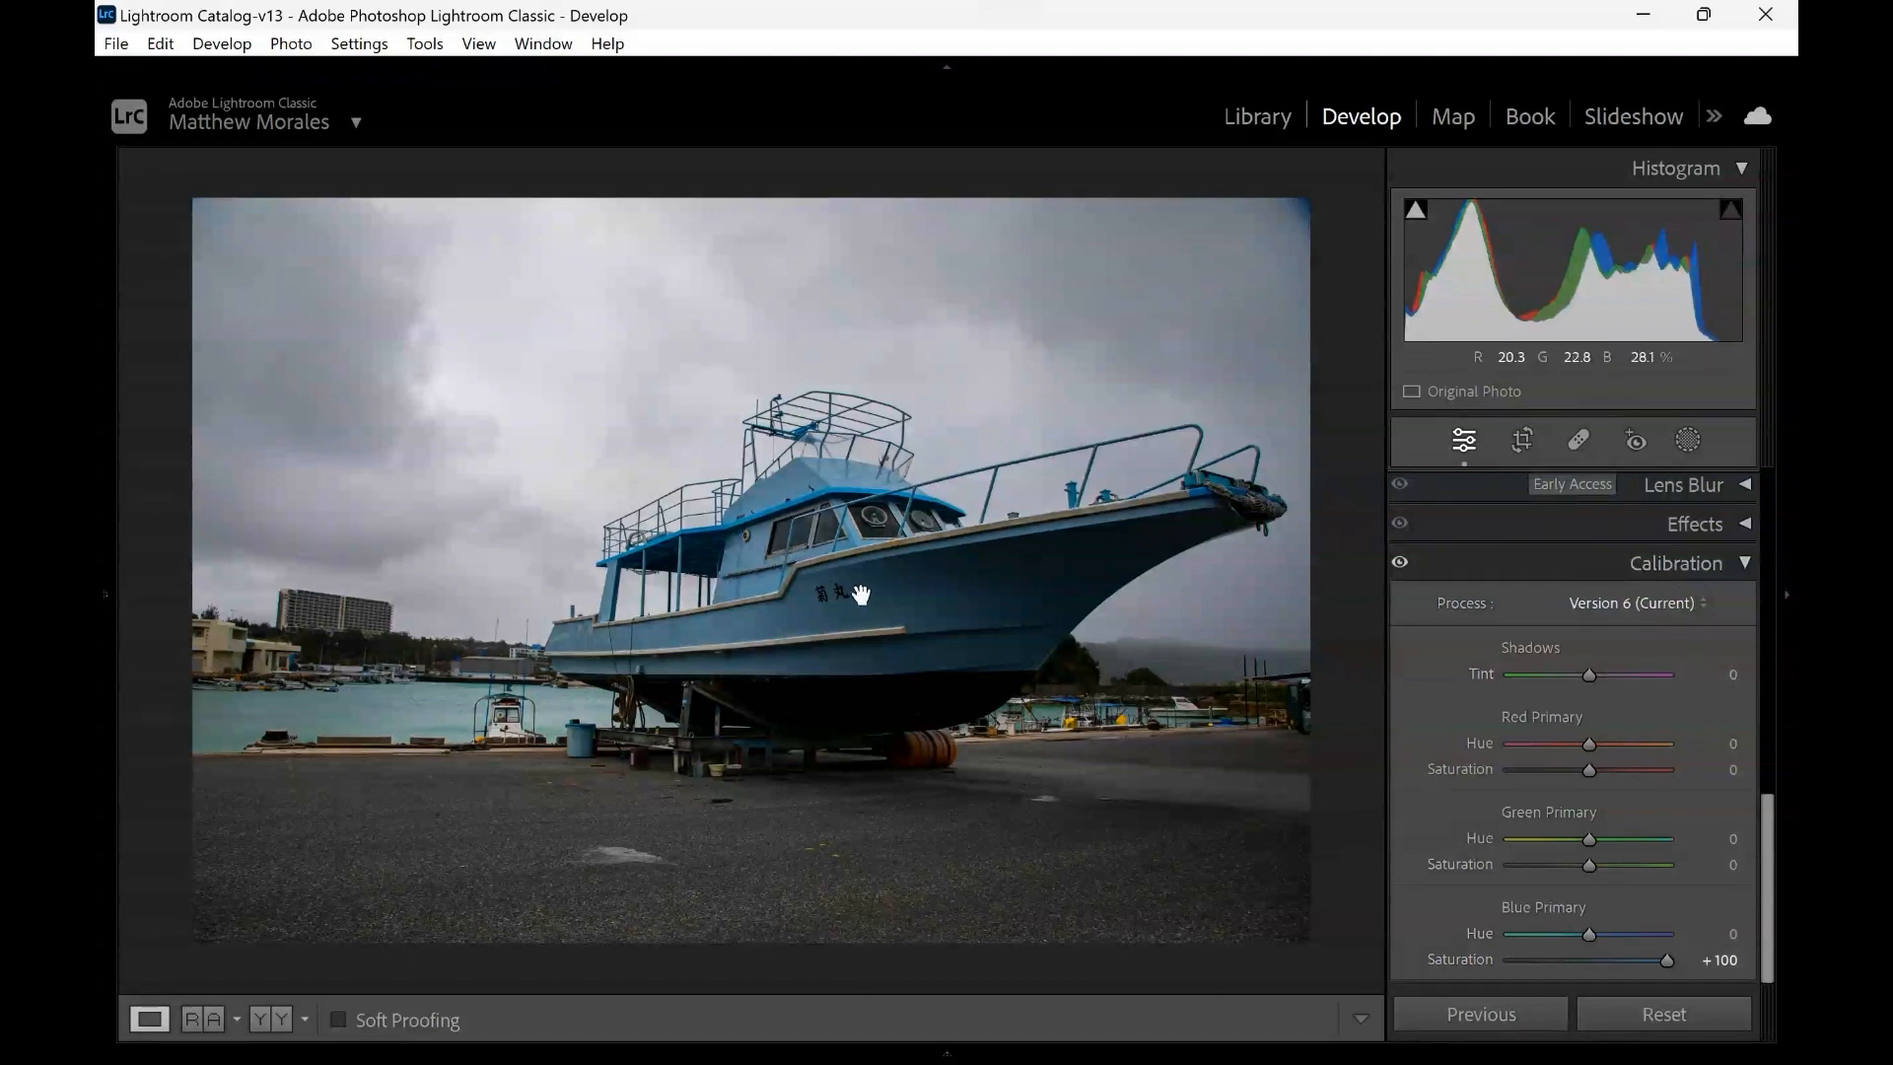
left_click(1704, 559)
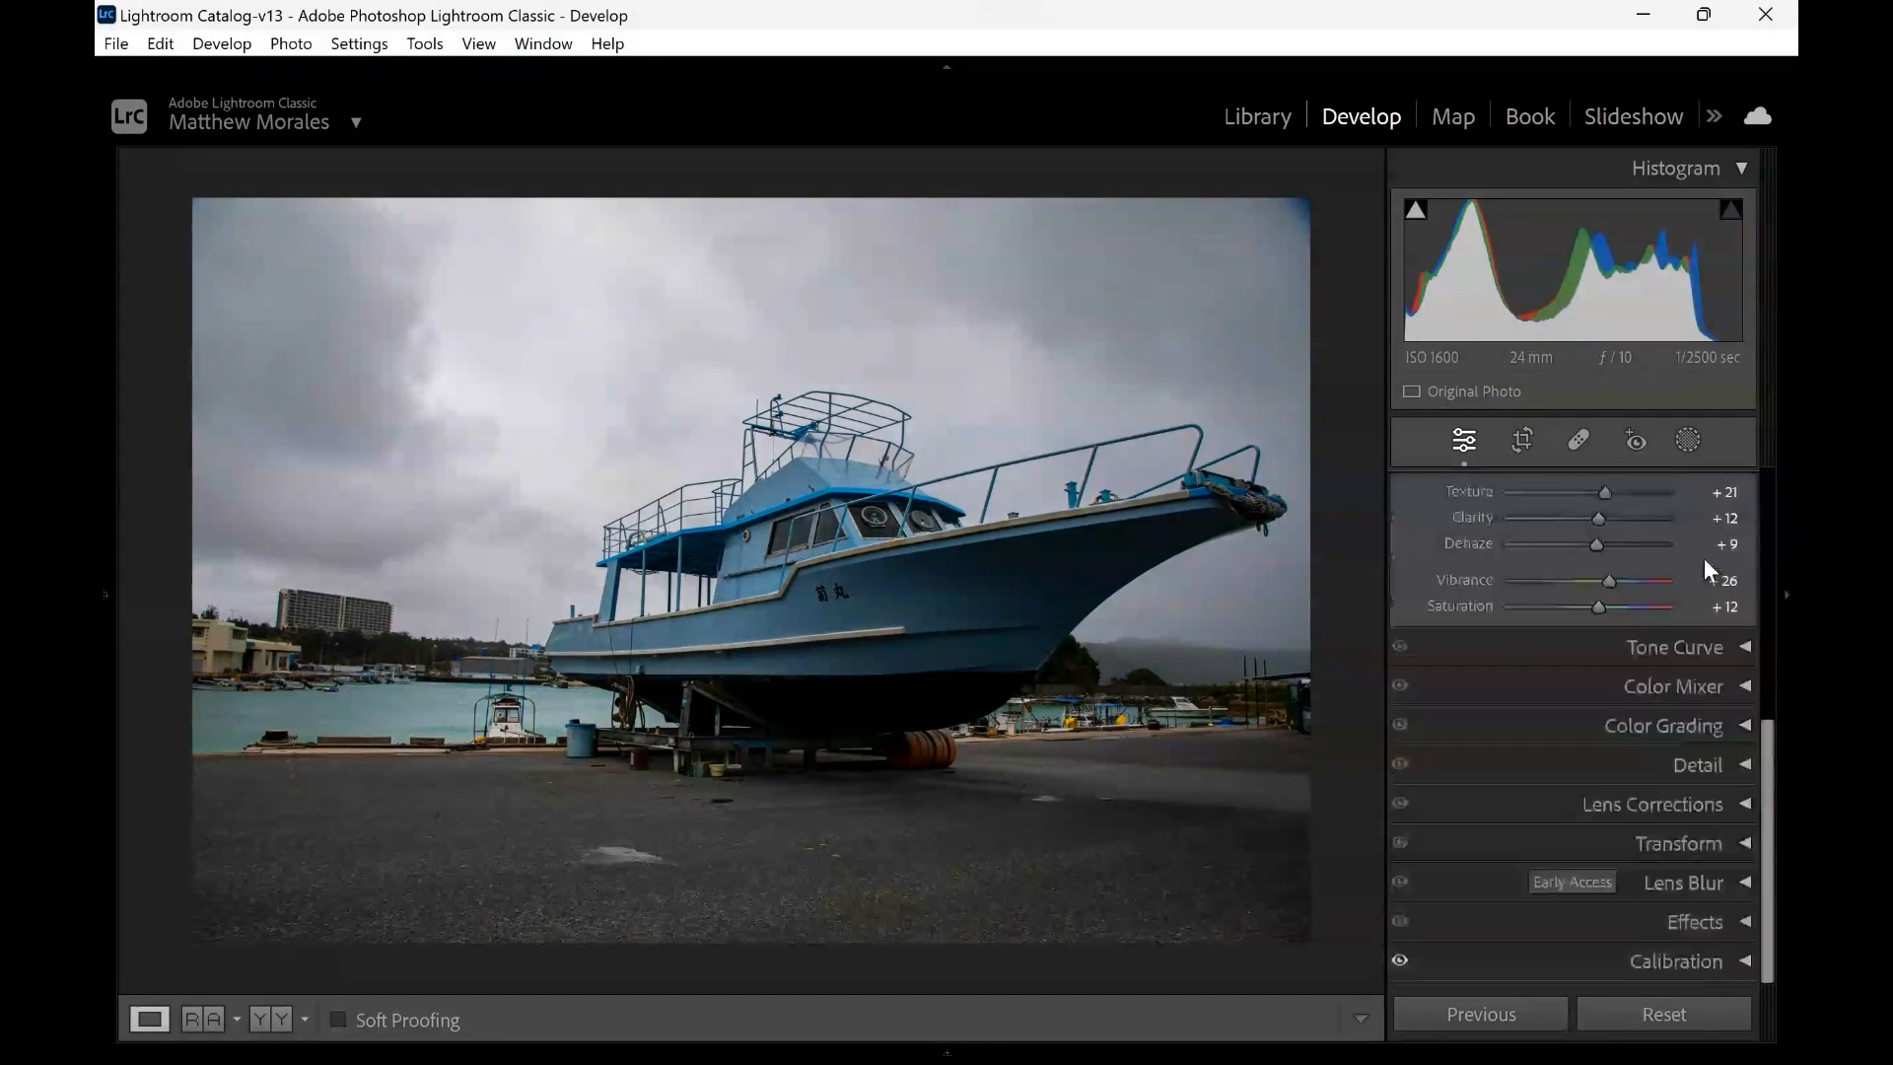
Set the Color Mixer's blue saturation to -32 and aqua saturation to -34 to tone down the blues
left_click(1702, 687)
left_click(1604, 806)
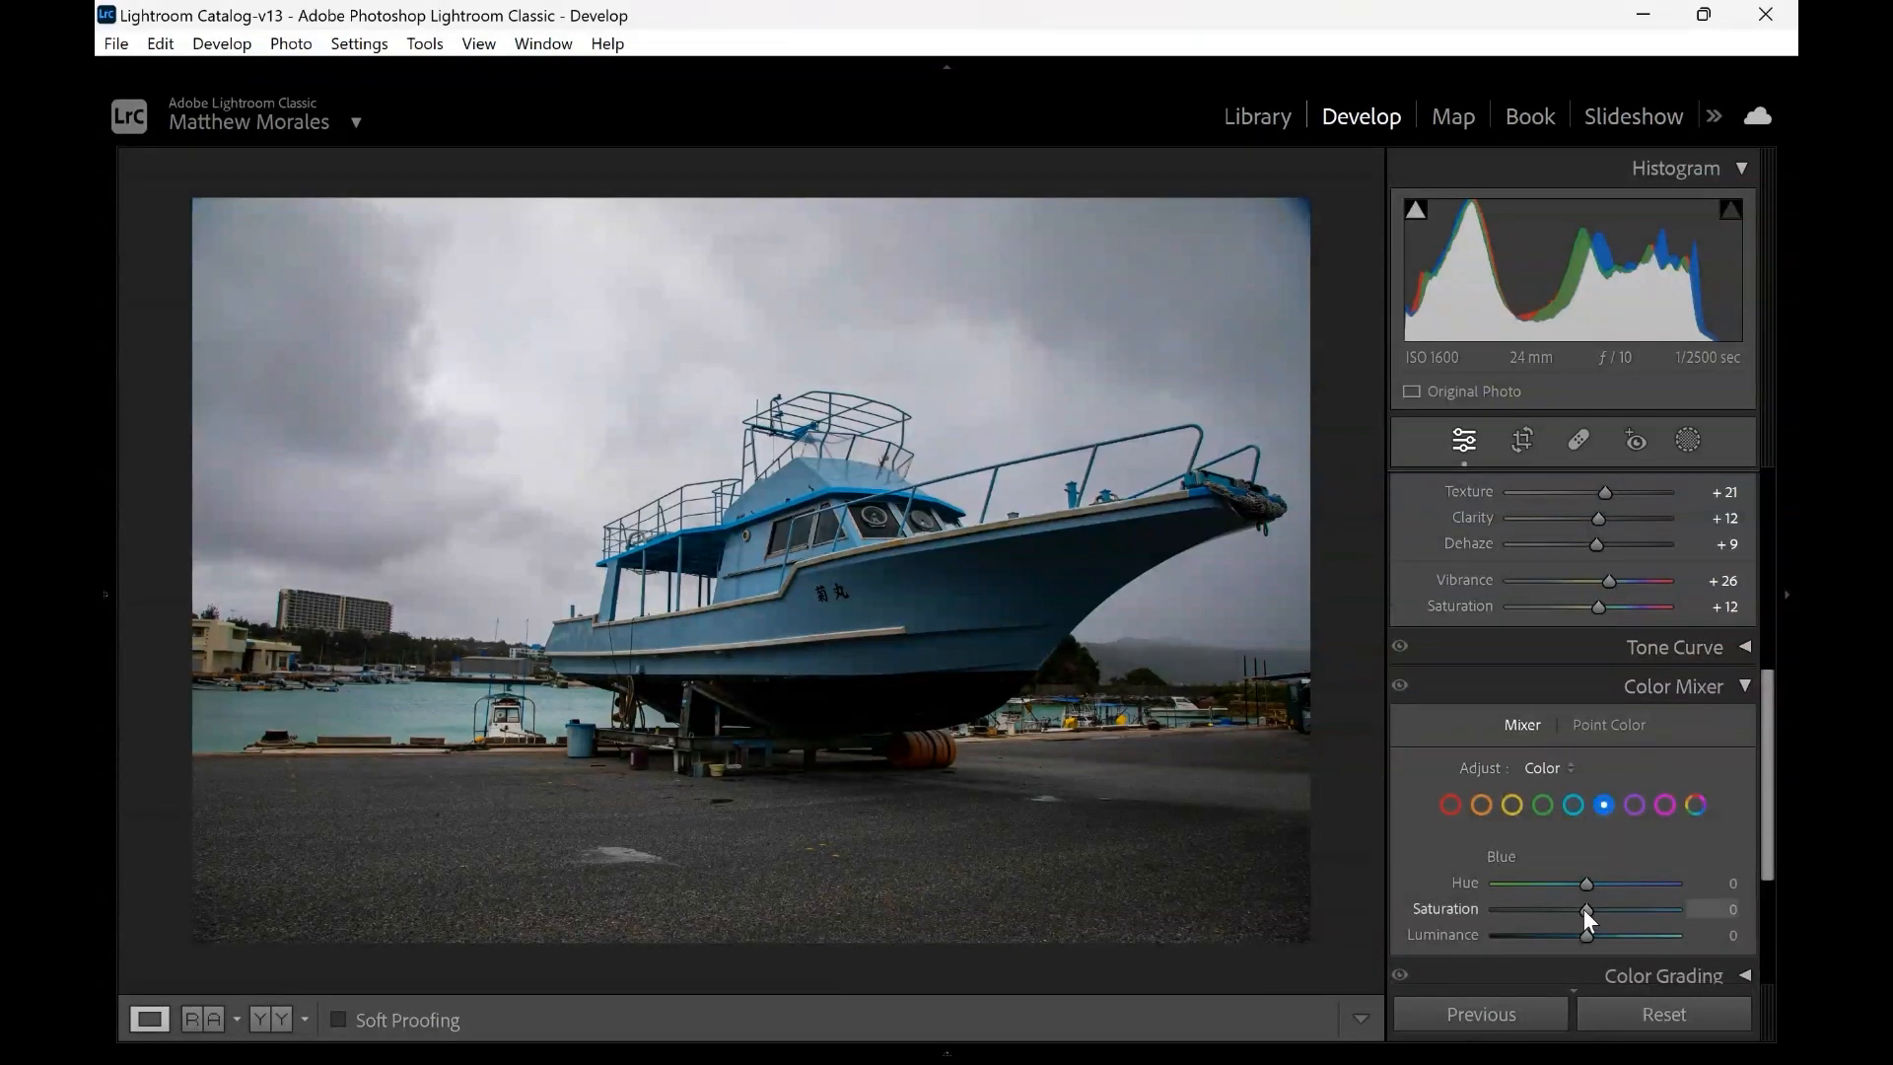
left_click_drag(1583, 909, 1556, 907)
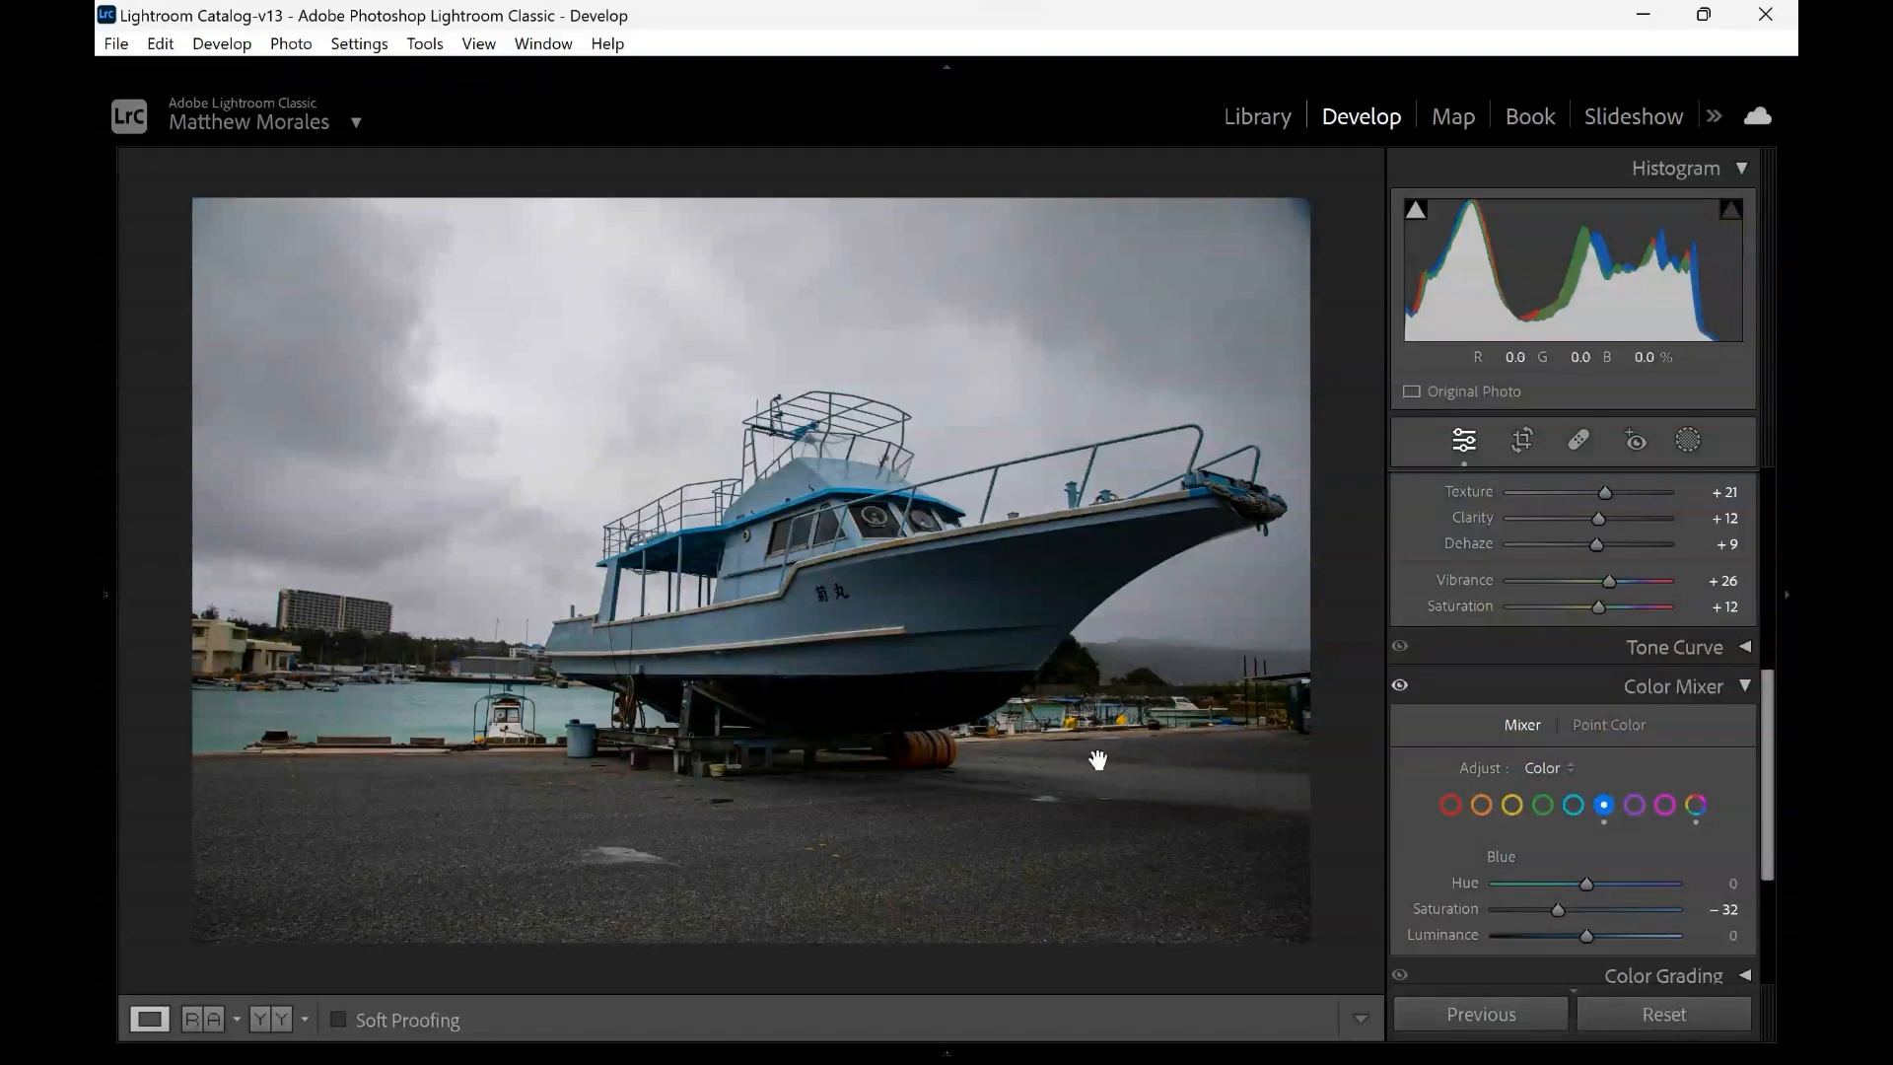
left_click(1571, 806)
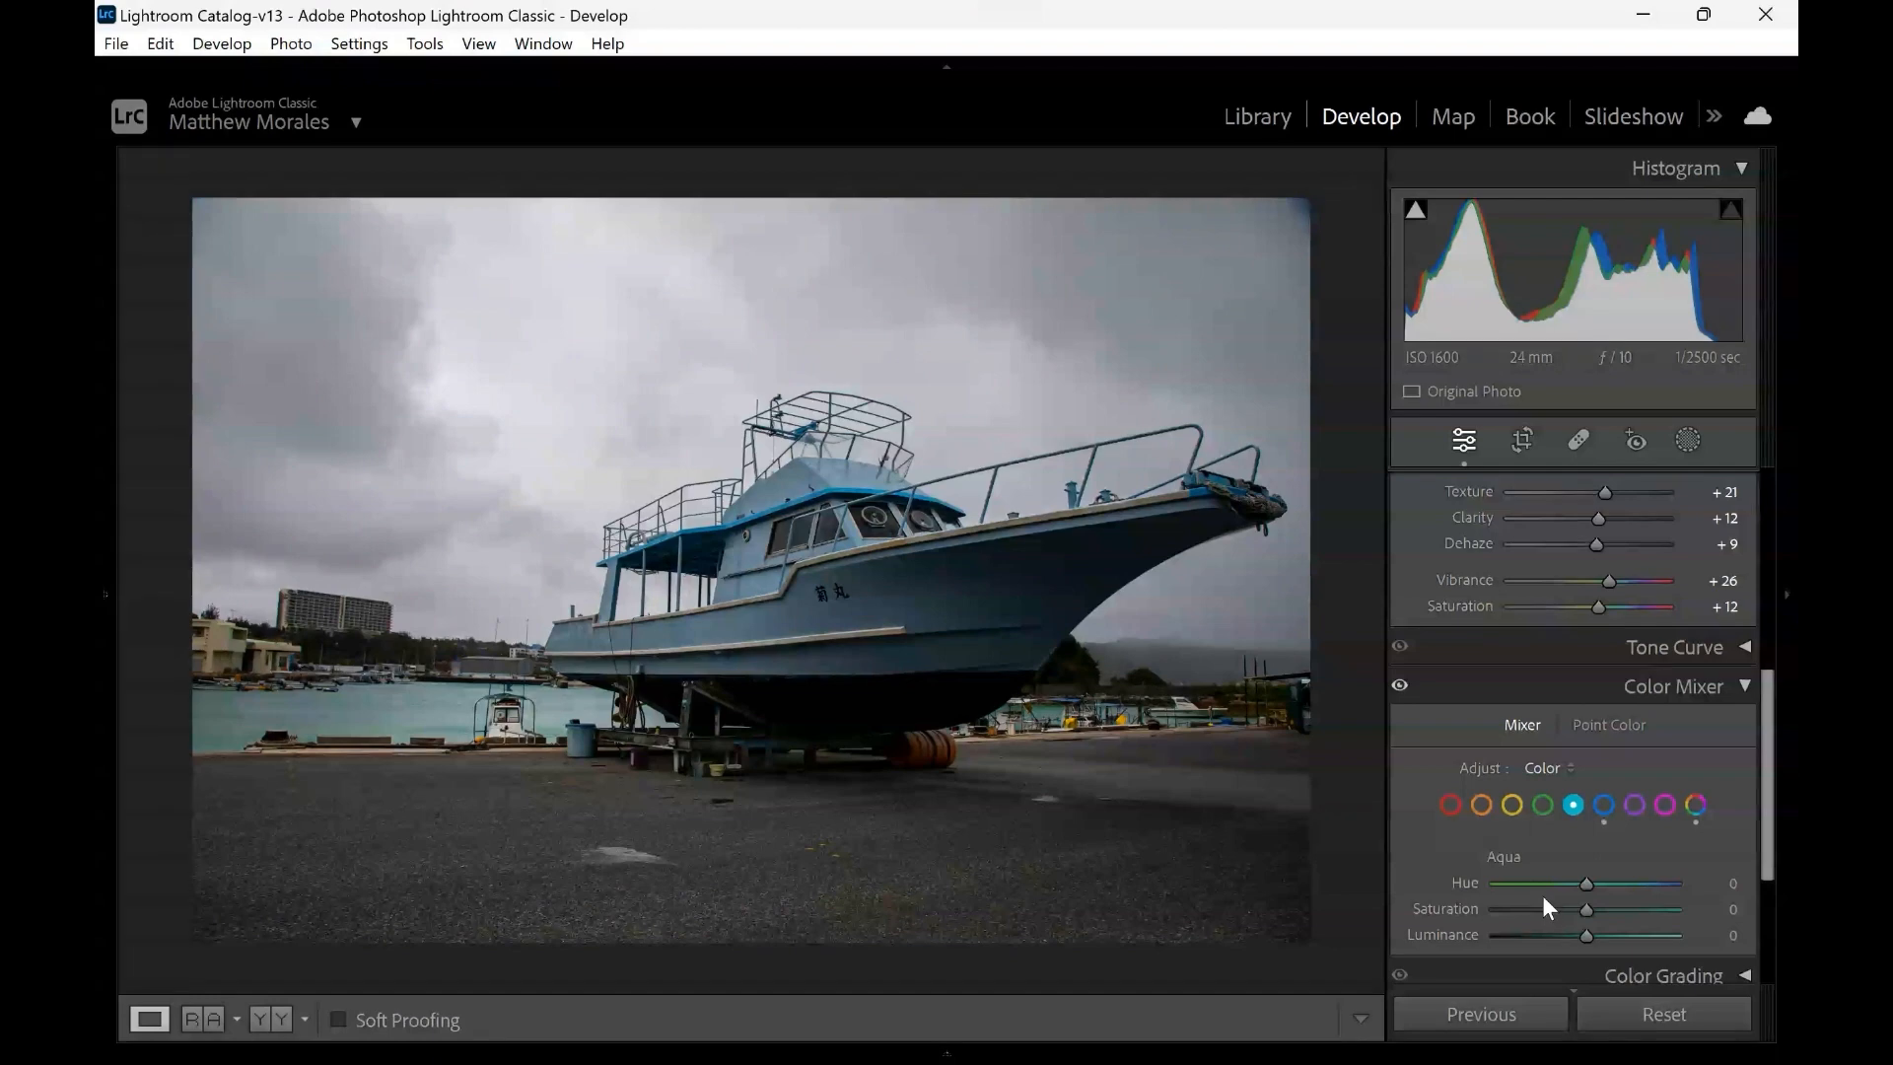
left_click_drag(1591, 905, 1564, 901)
Compare the whole original and edited photo side by side, and return to the single view of the edited photo
left_click(270, 1019)
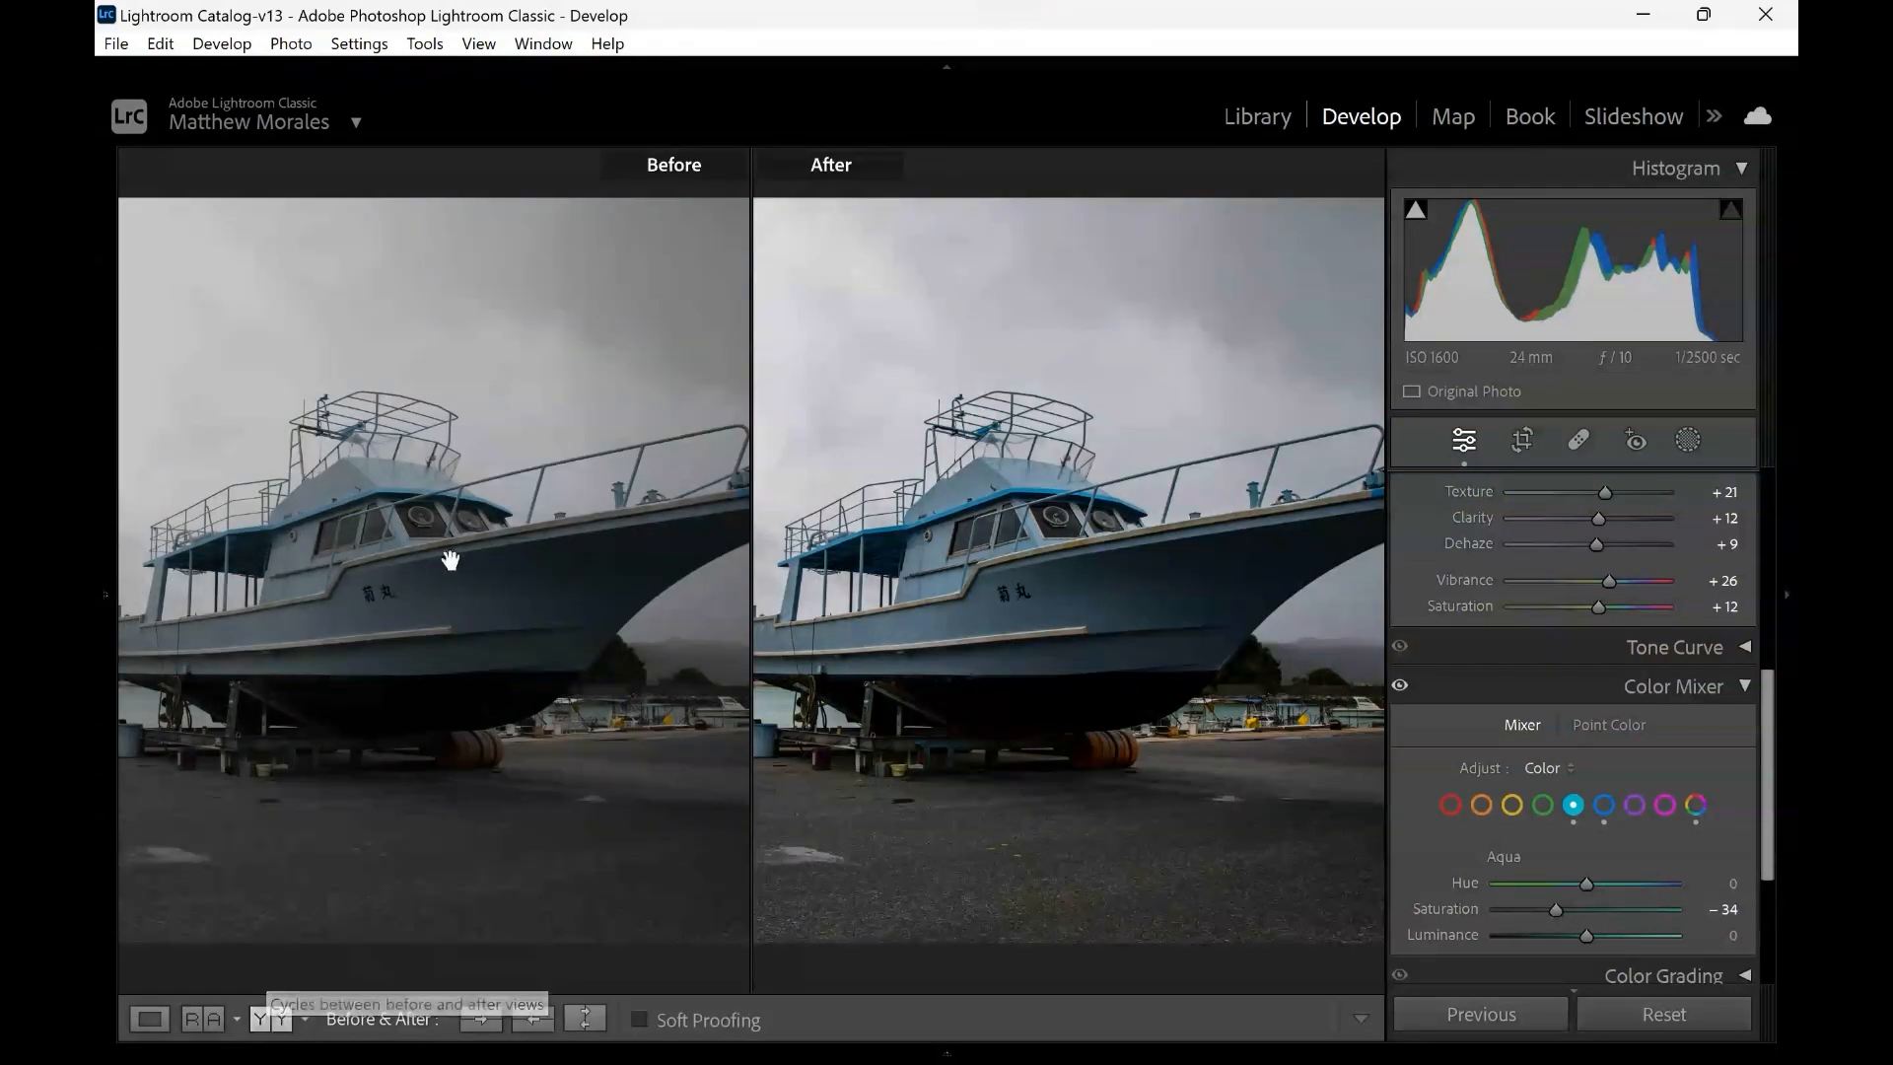
left_click(531, 635)
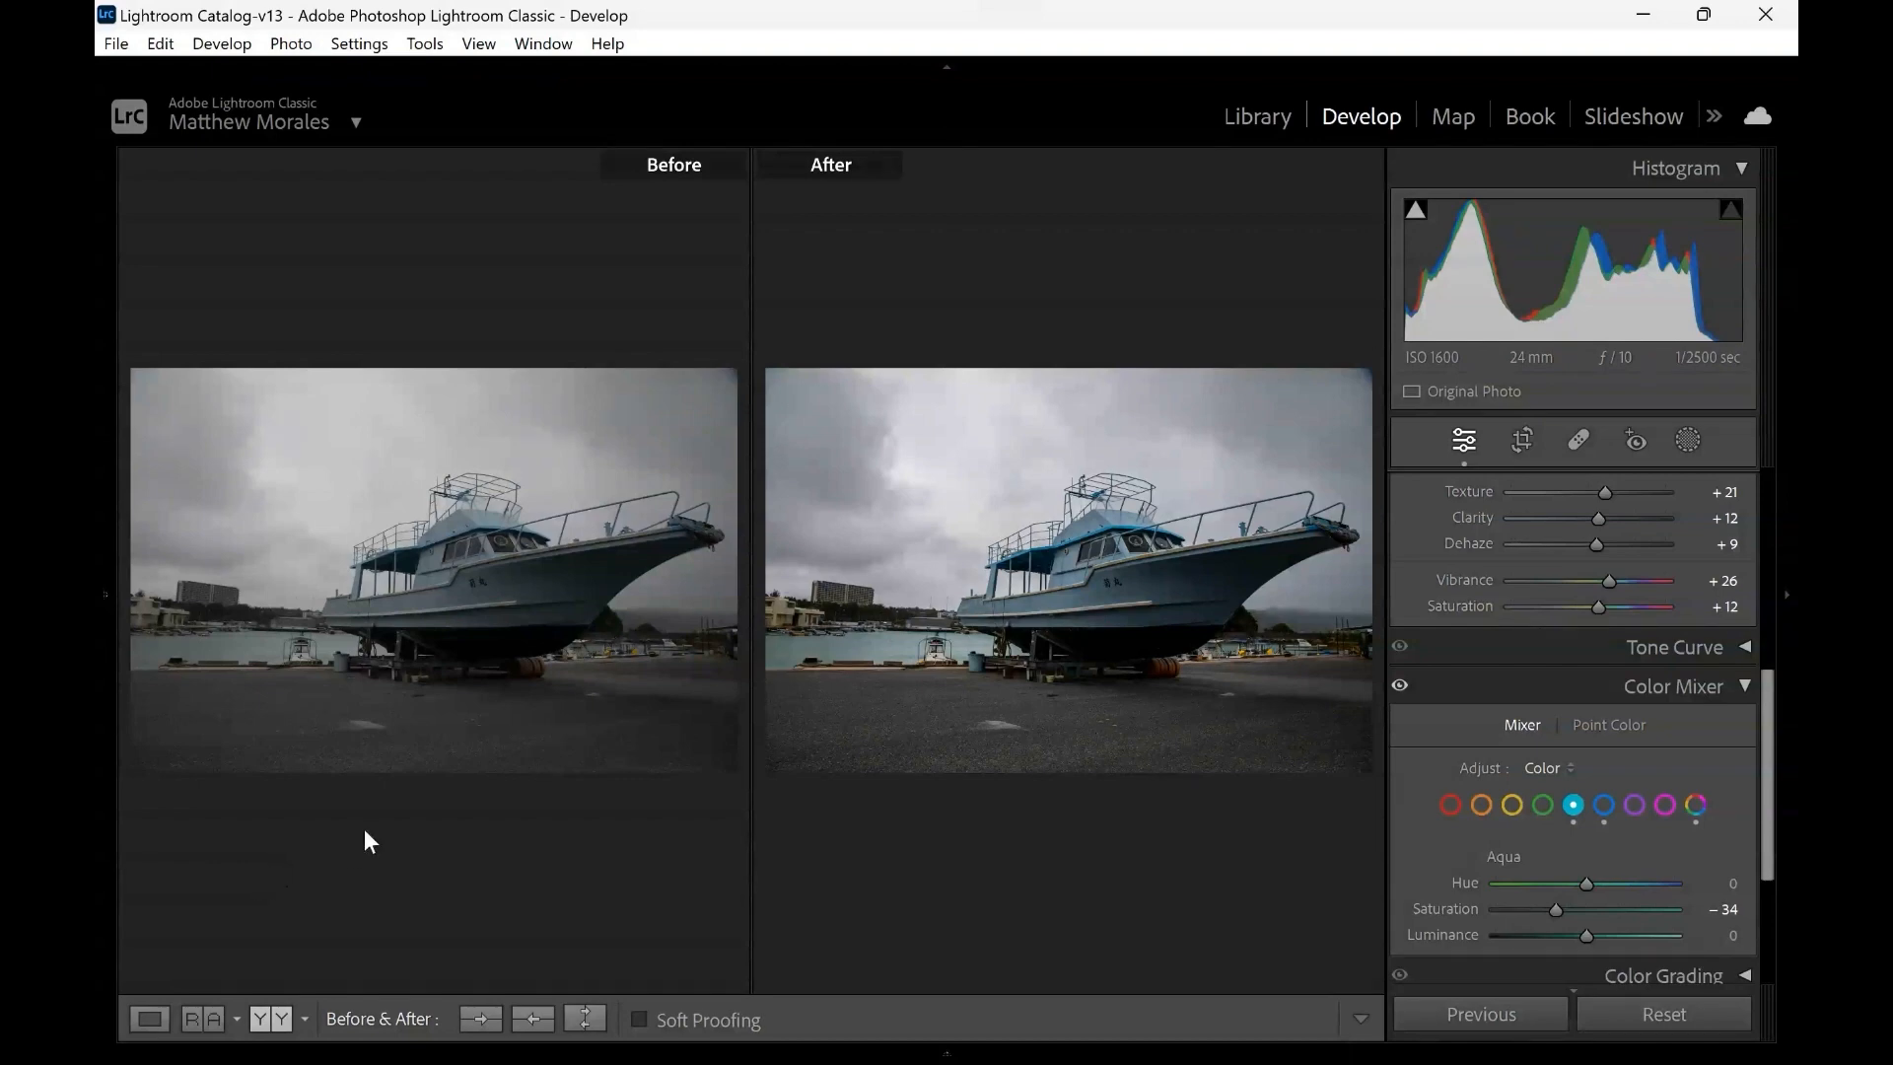
left_click(148, 1020)
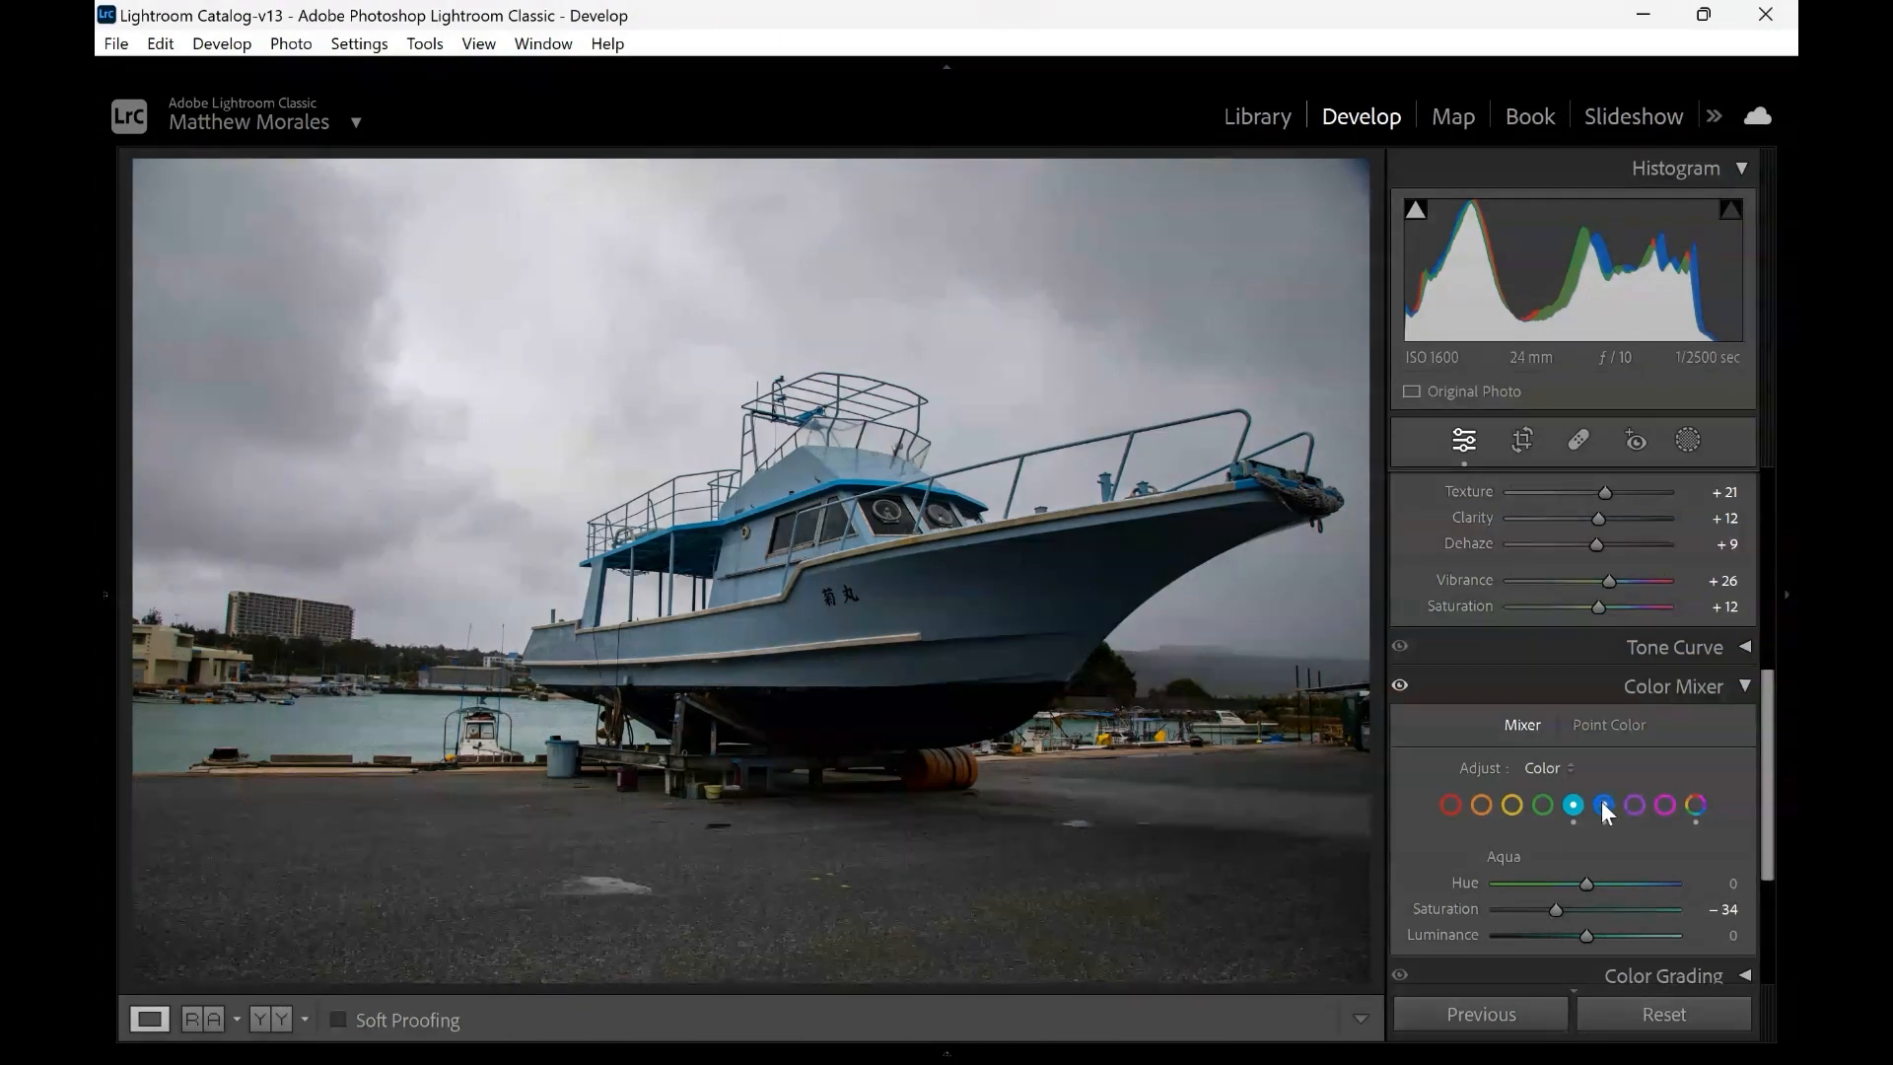
Set the Color Mixer's blue saturation to -15 and its aqua saturation to -67
left_click(1603, 807)
left_click_drag(1586, 909, 1577, 909)
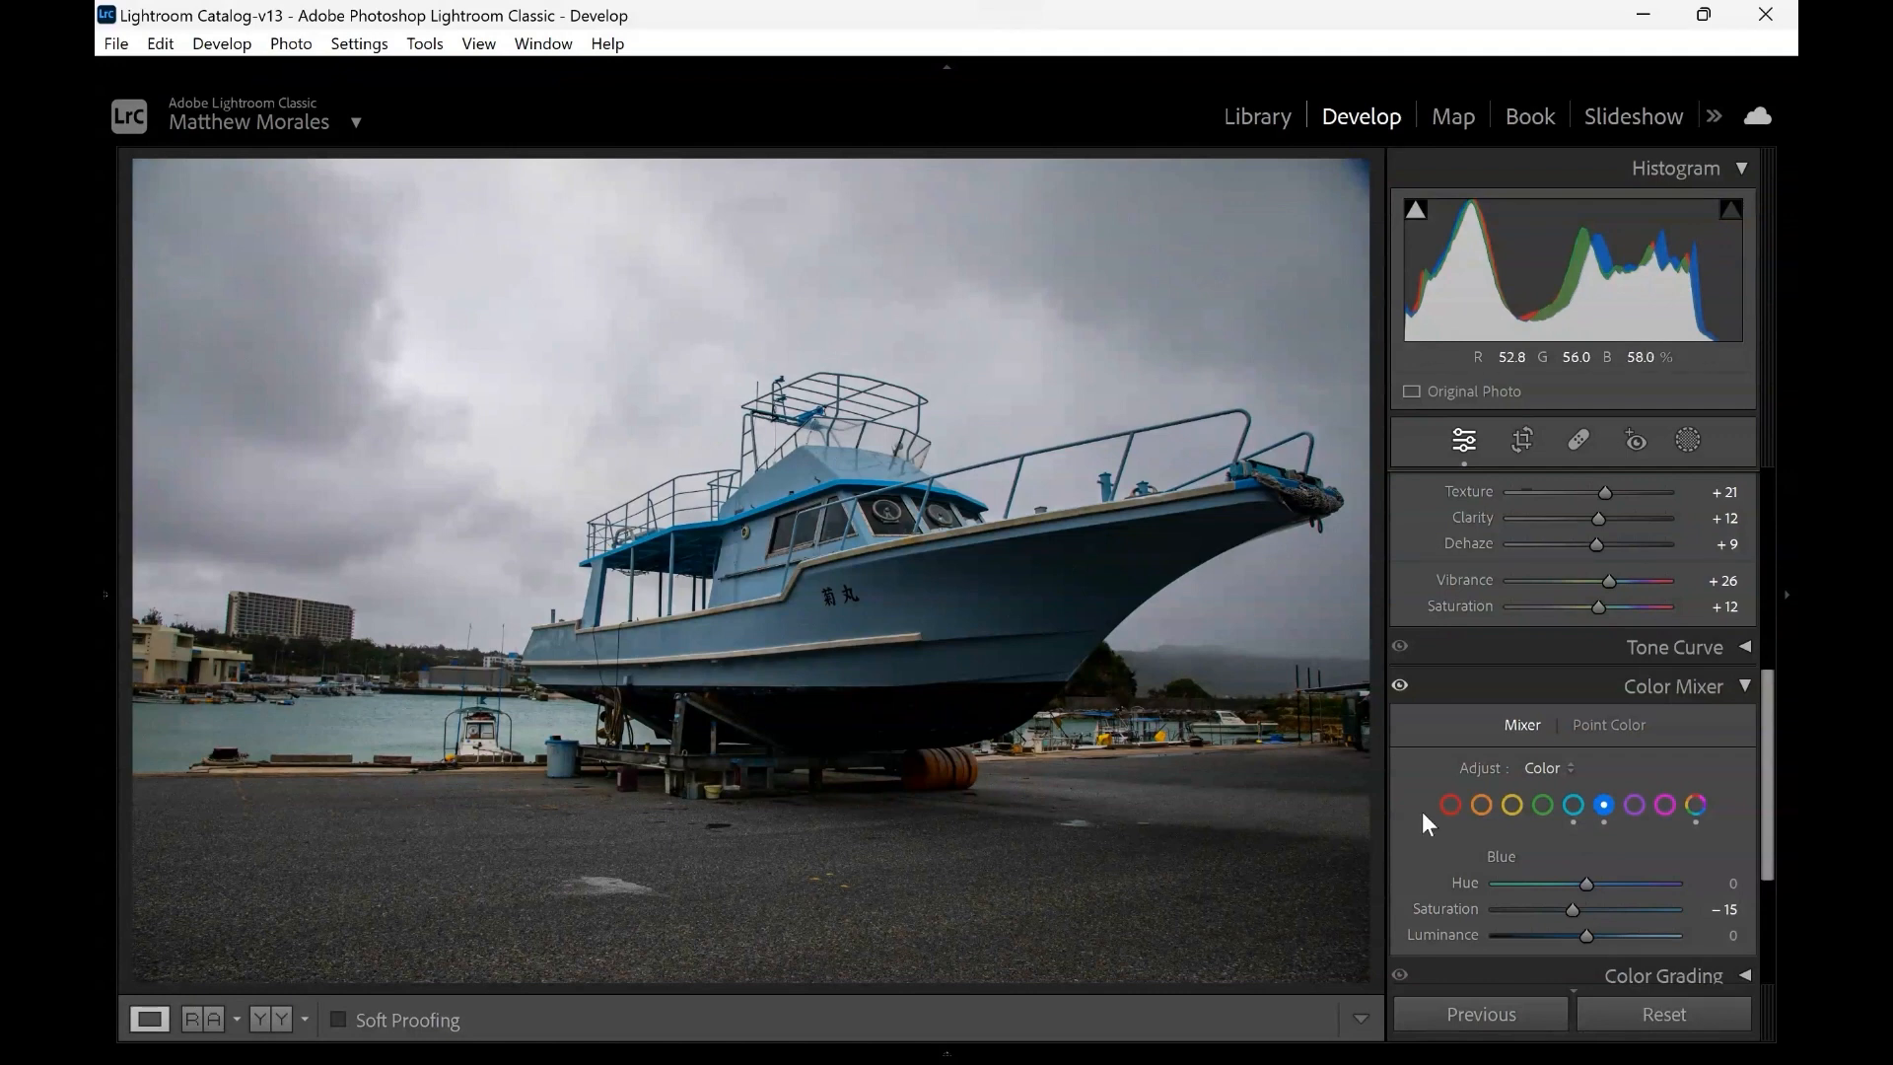
left_click(1576, 804)
left_click_drag(1586, 909, 1553, 907)
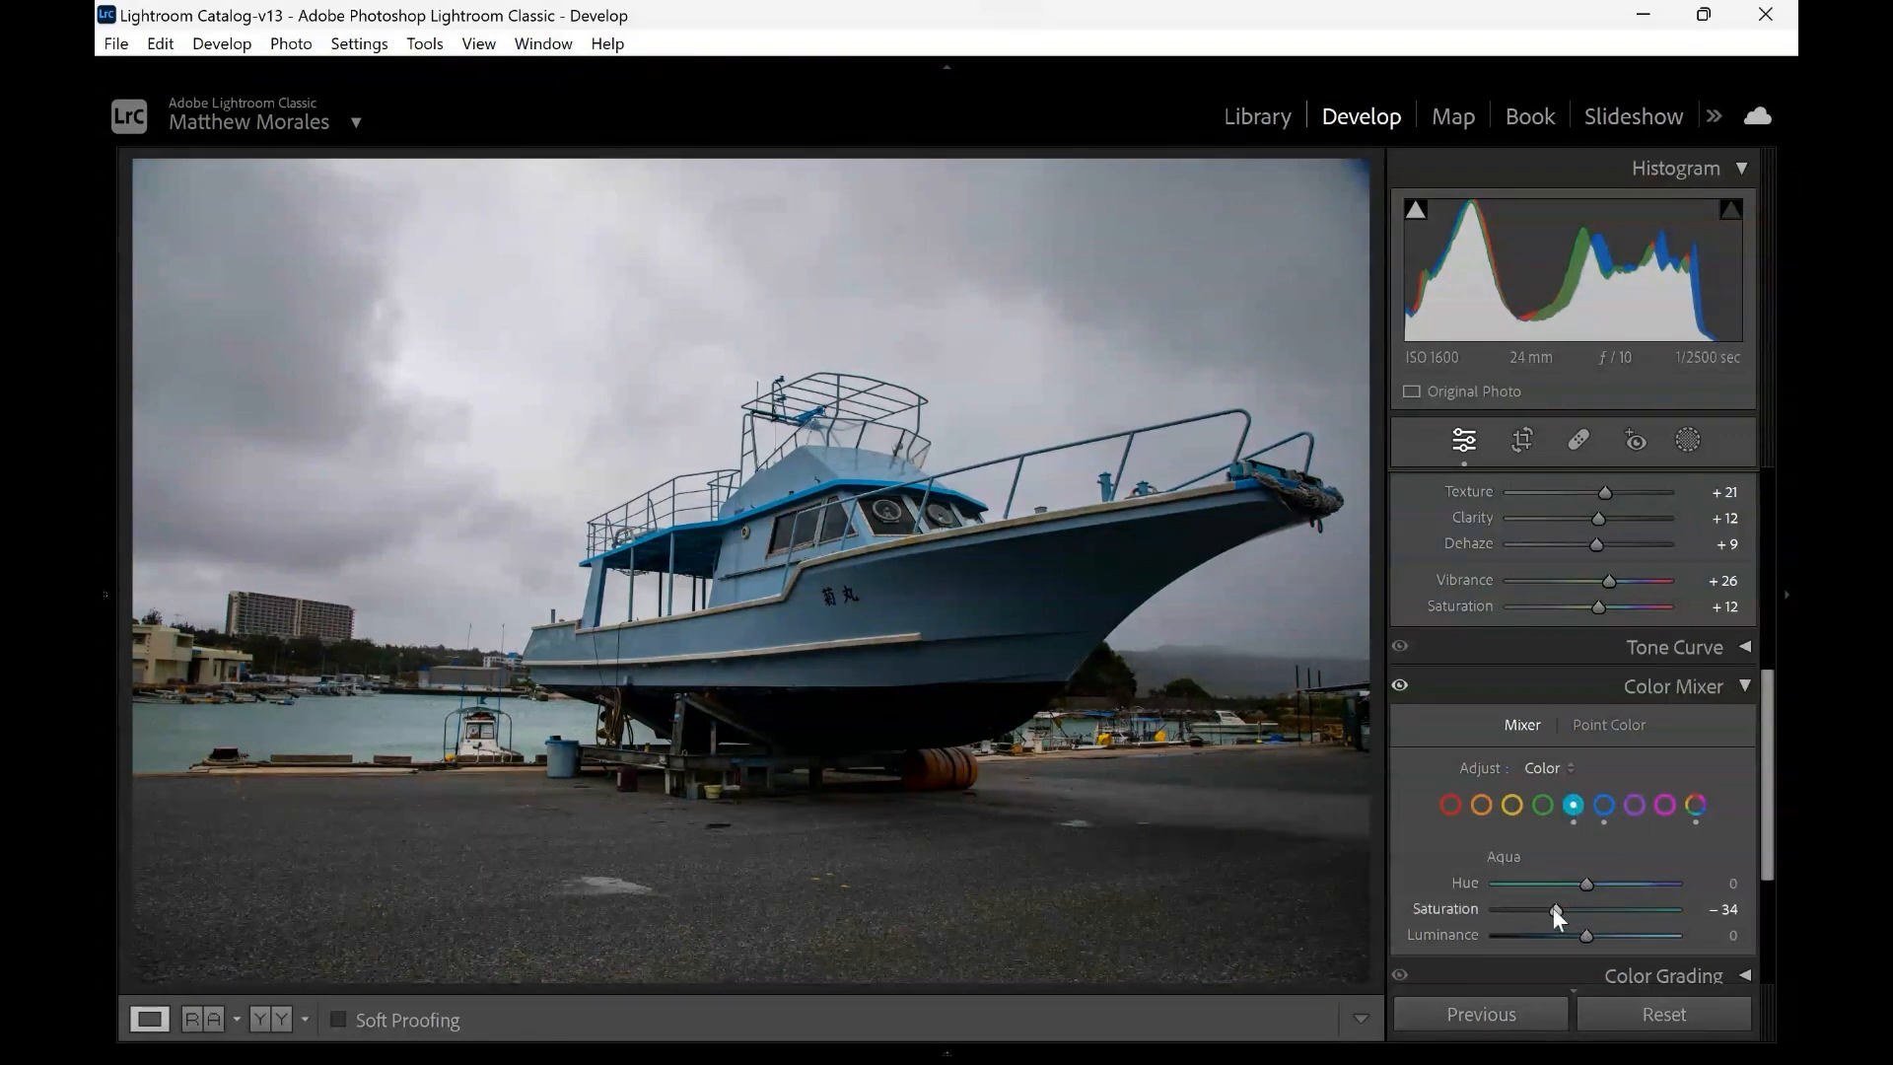
left_click_drag(1551, 907, 1523, 909)
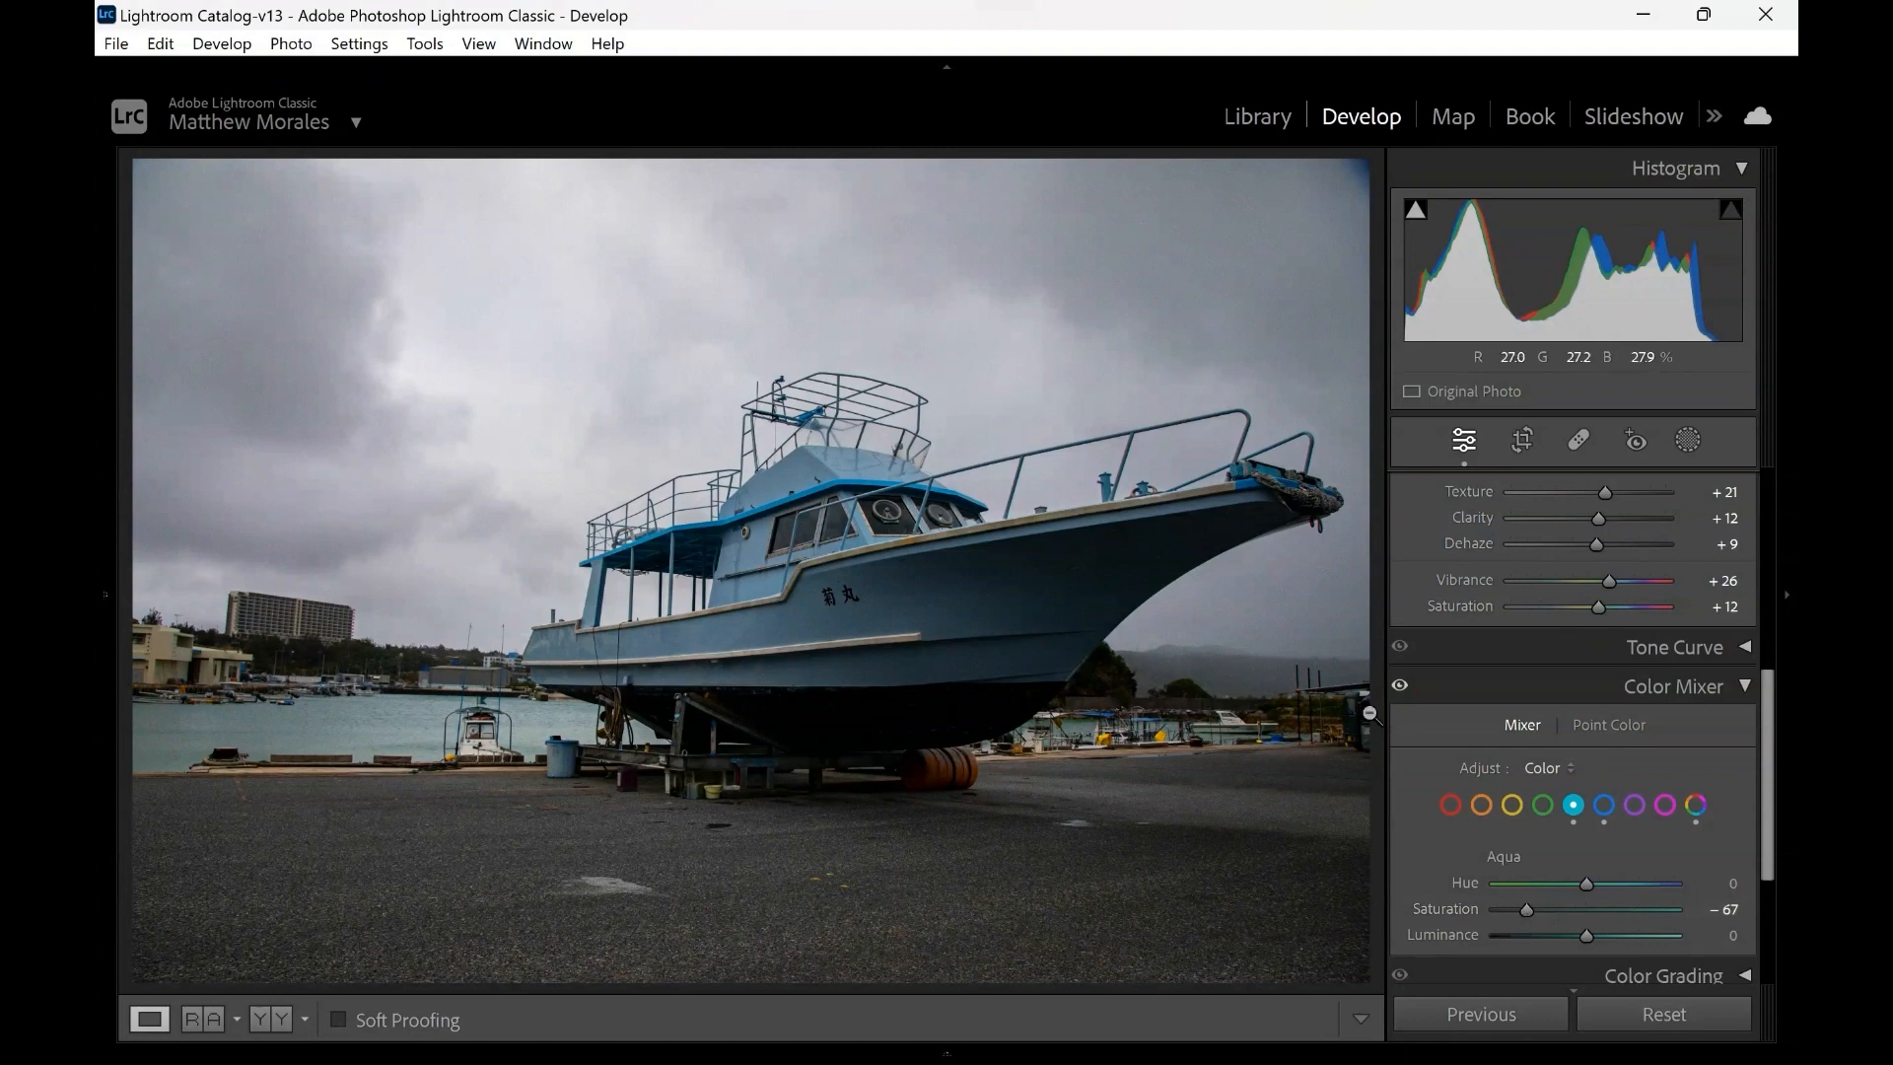
left_click(1687, 685)
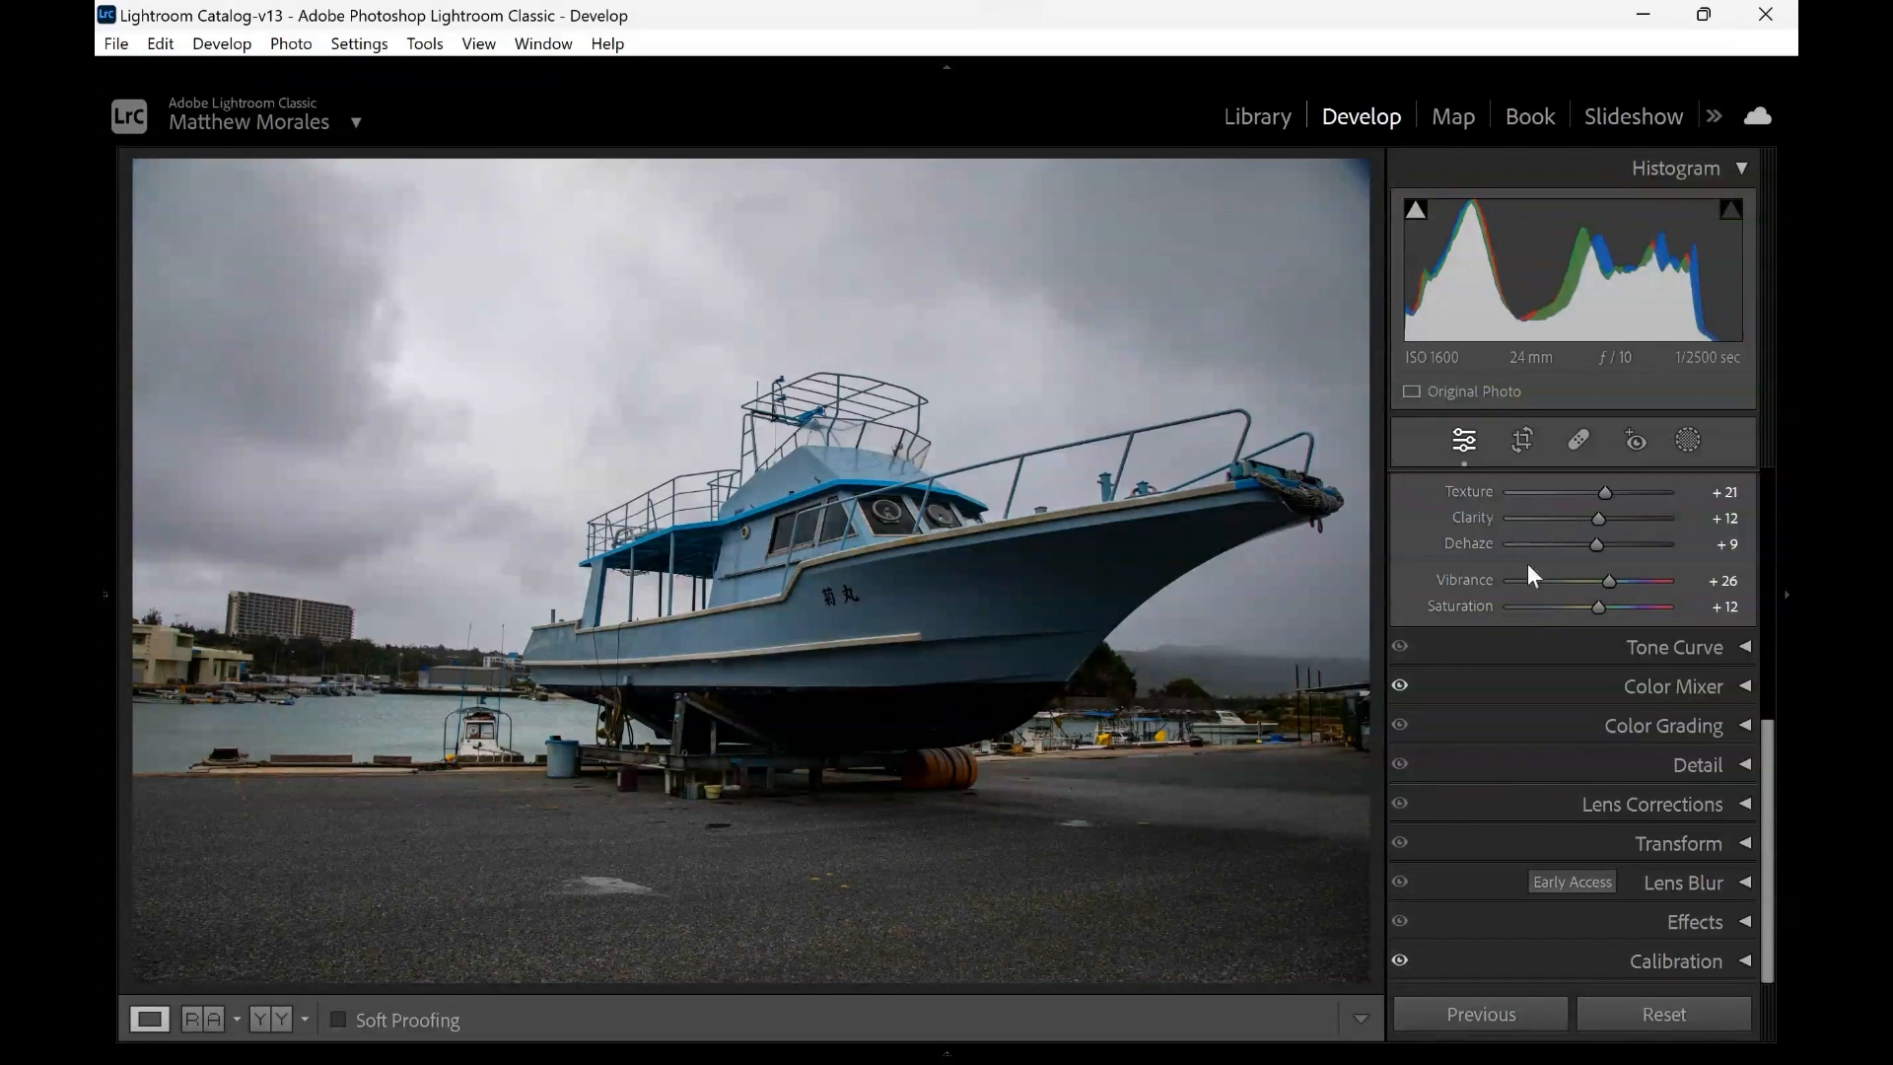
scroll(1527, 566, "up", 1)
left_click(1523, 440)
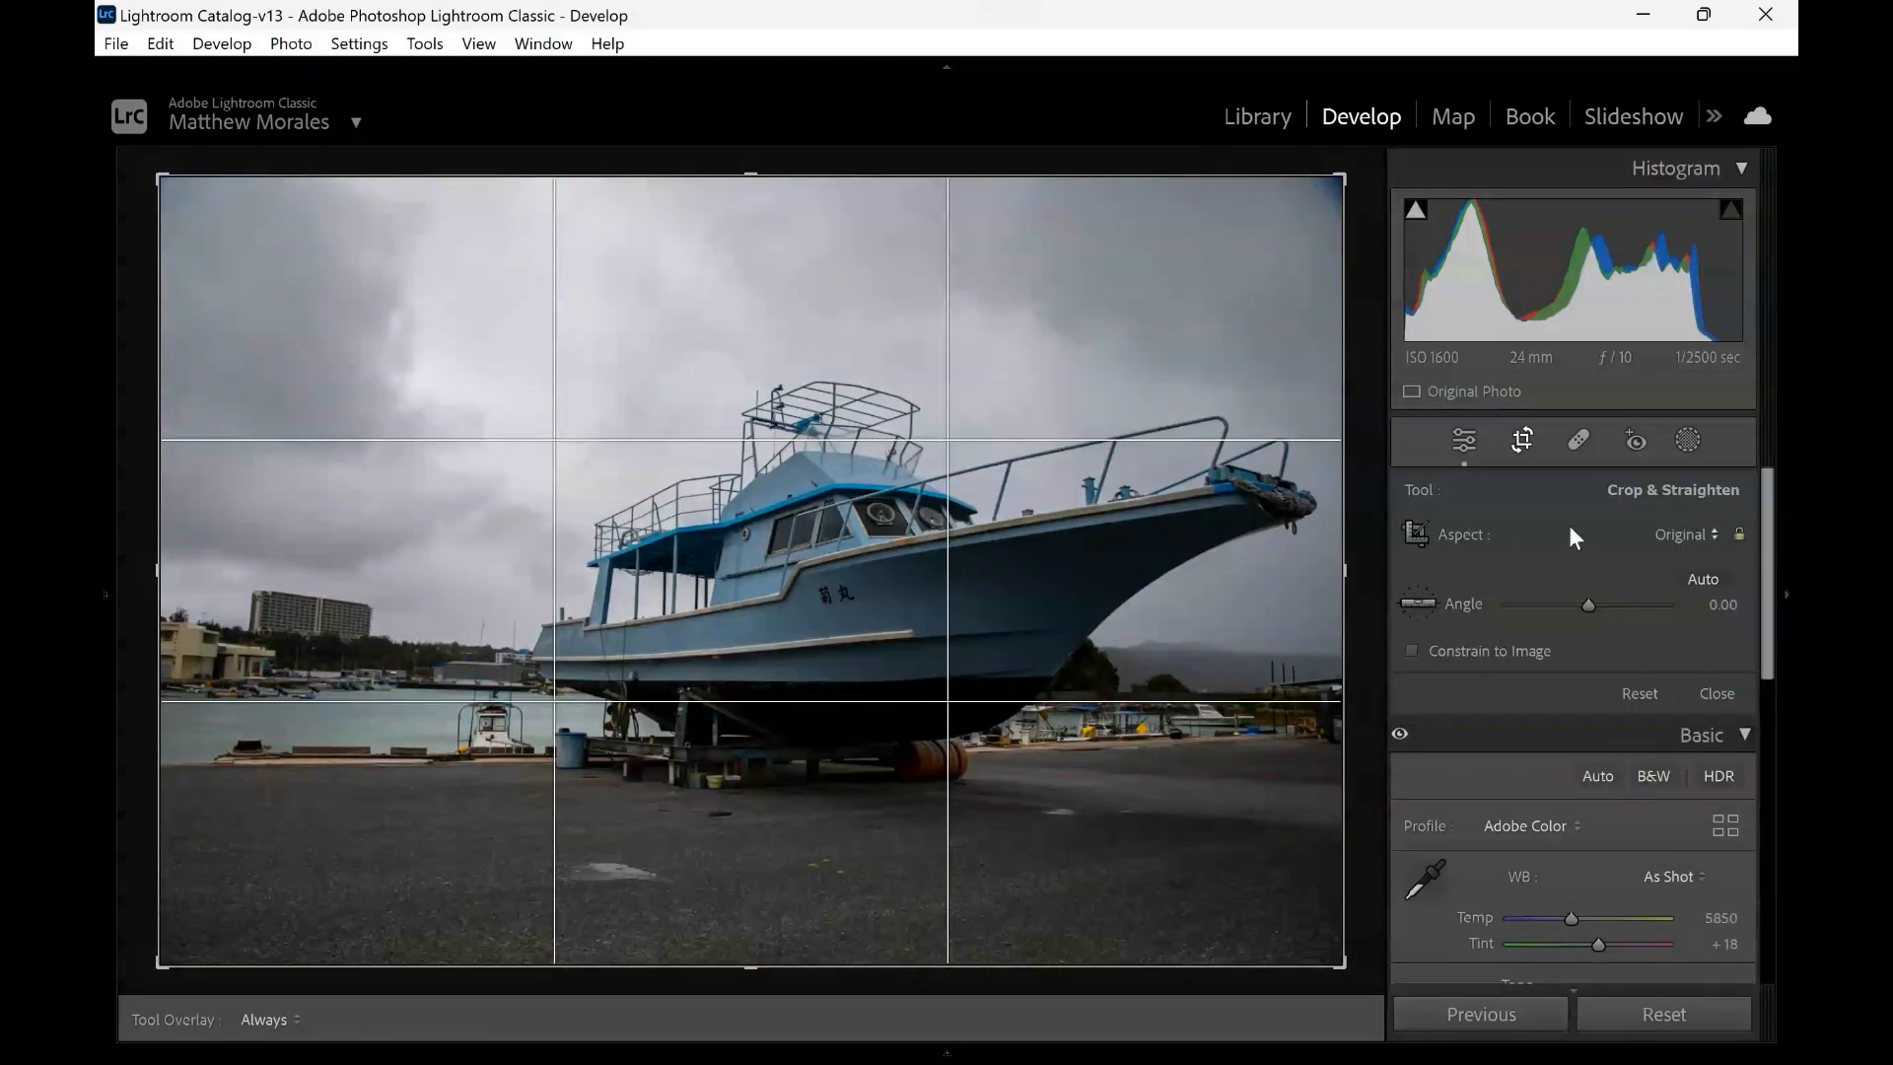
left_click(1471, 439)
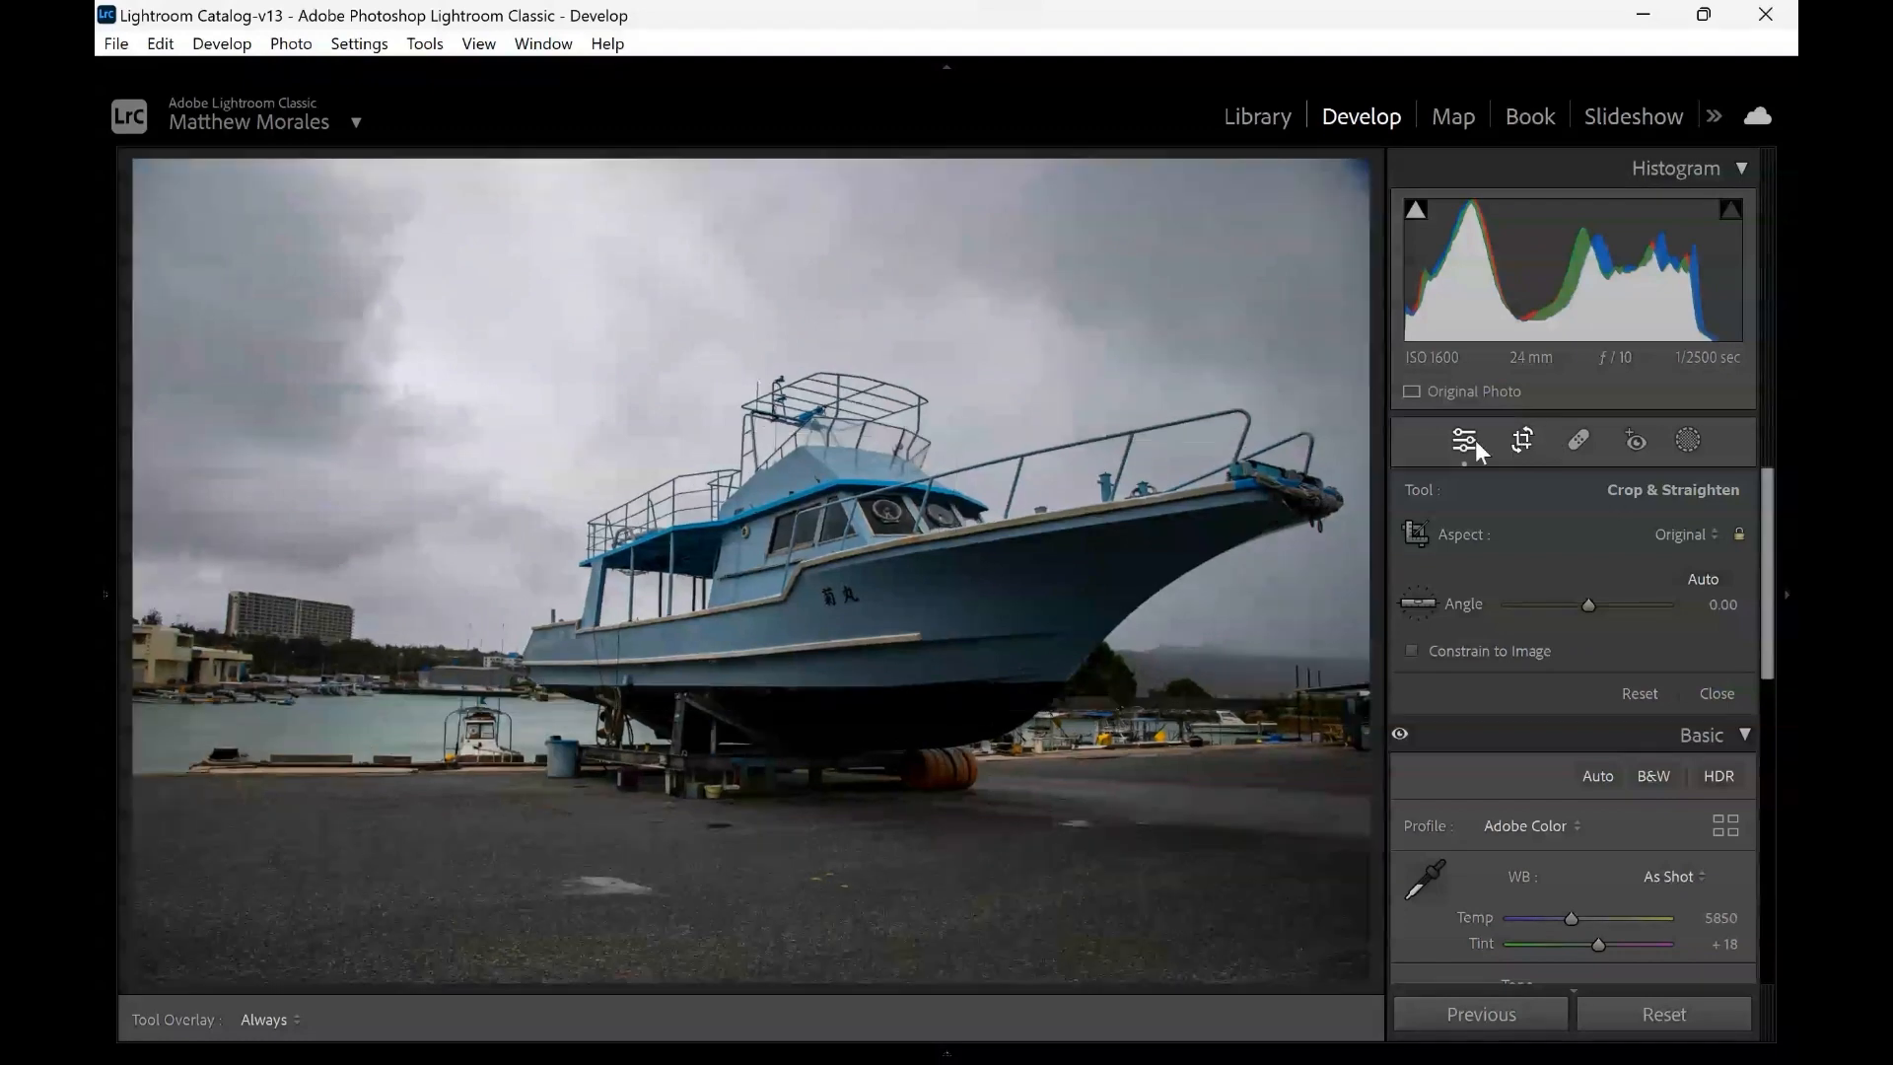
Try removing the dark spot in the photo's upper right corner with the content-aware Remove tool, and undo it
left_click(1576, 442)
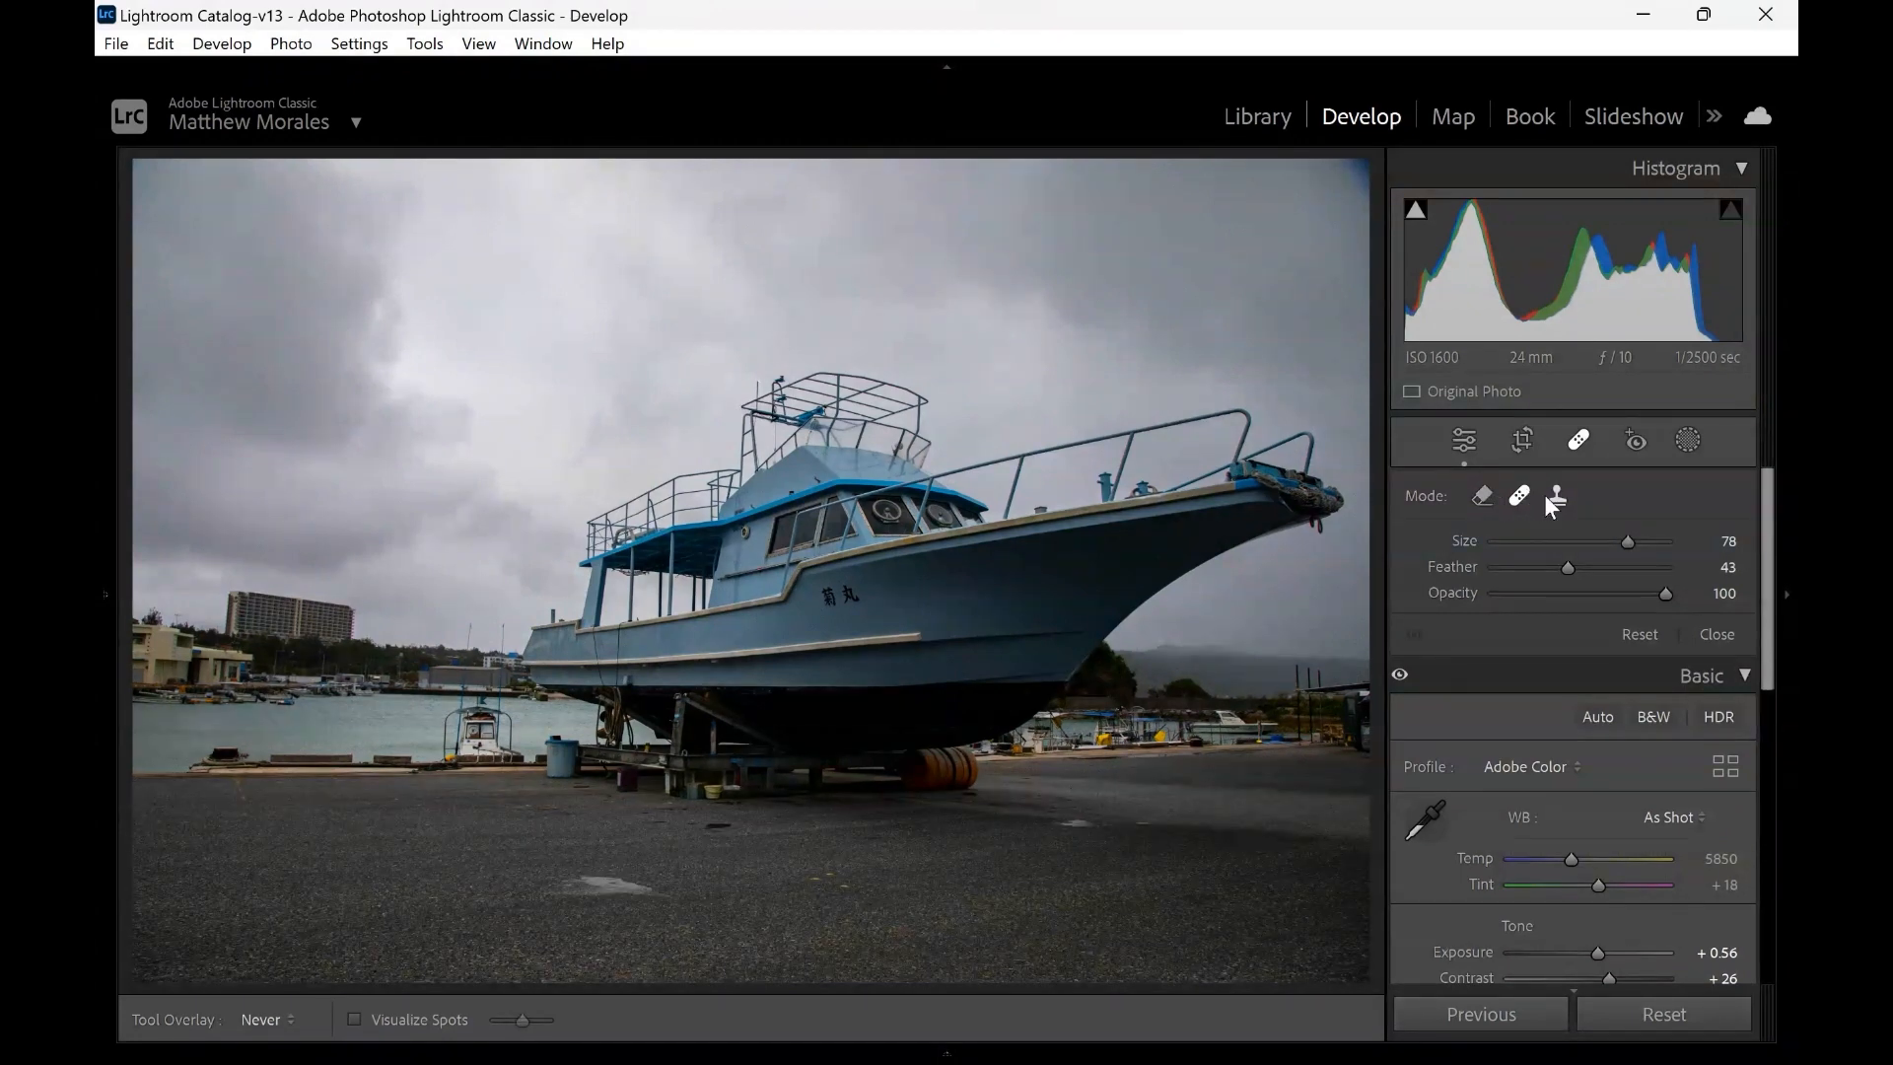
left_click(1476, 492)
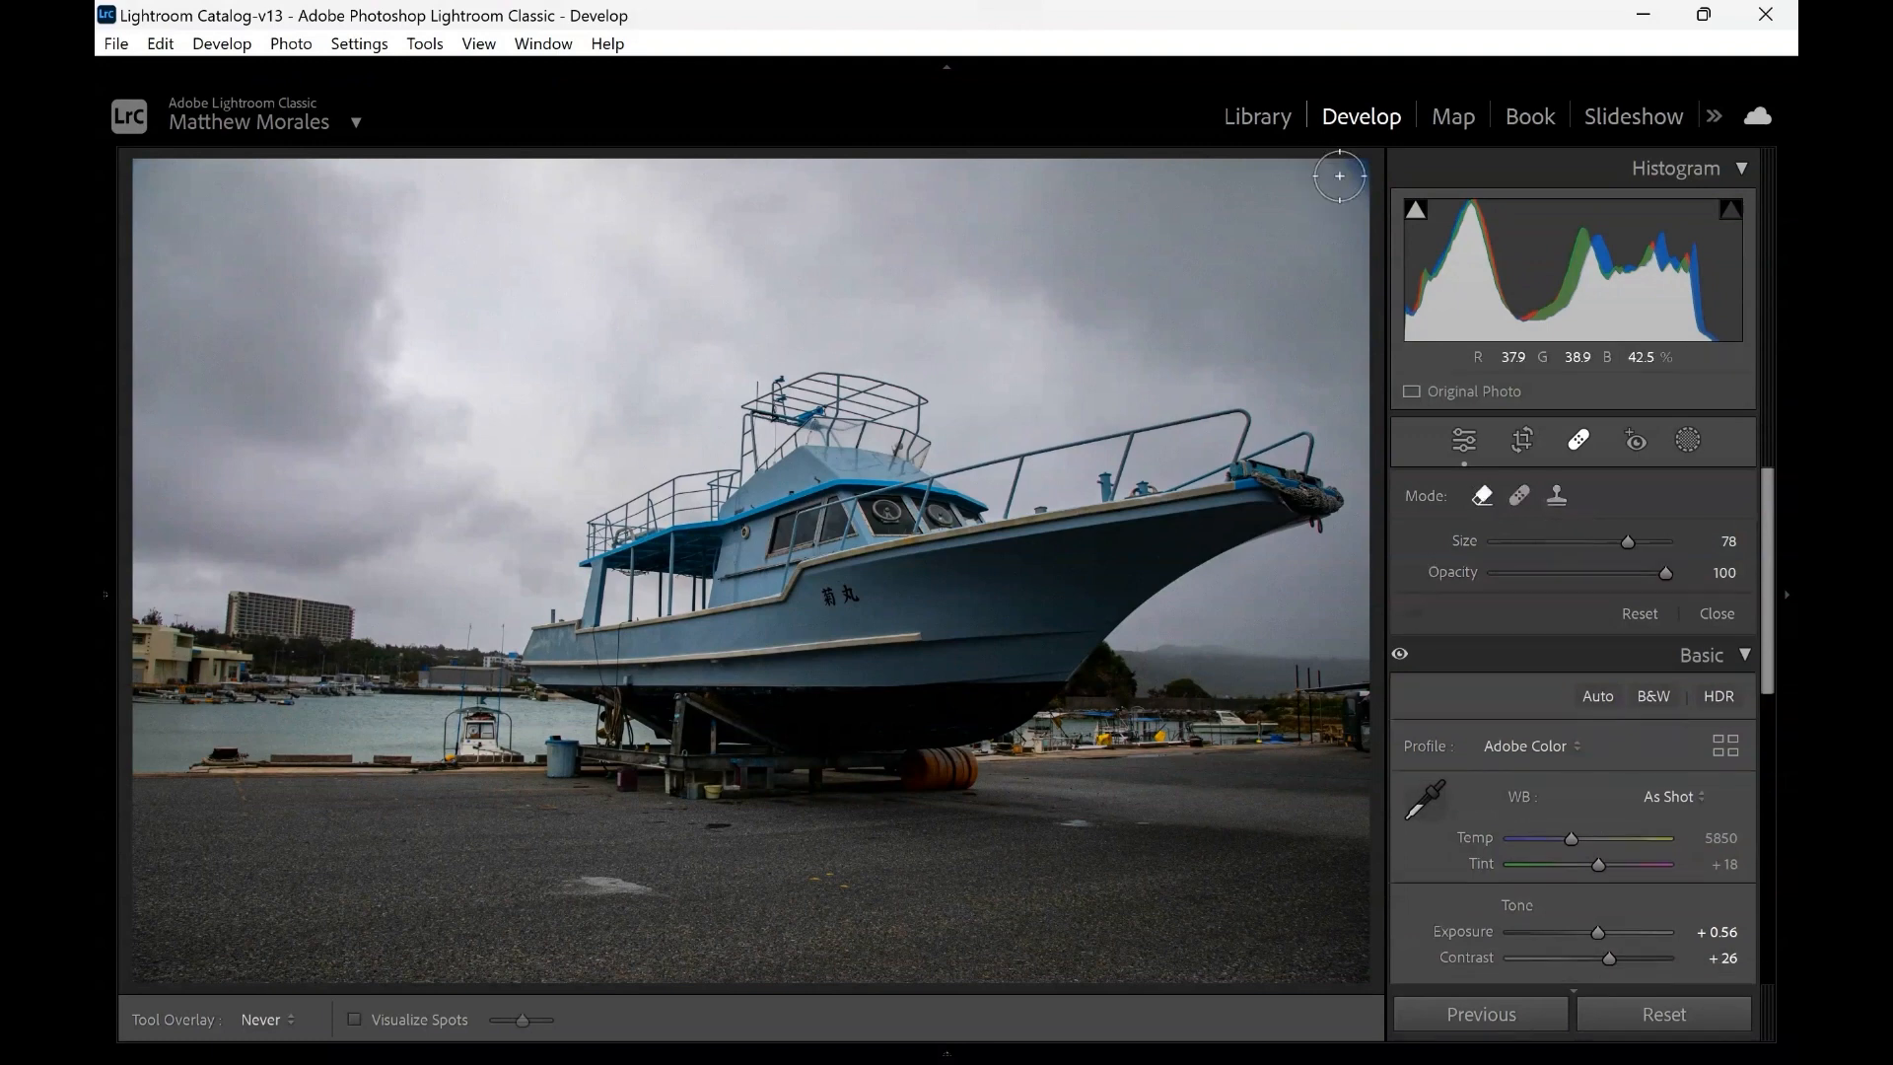
left_click(1346, 160)
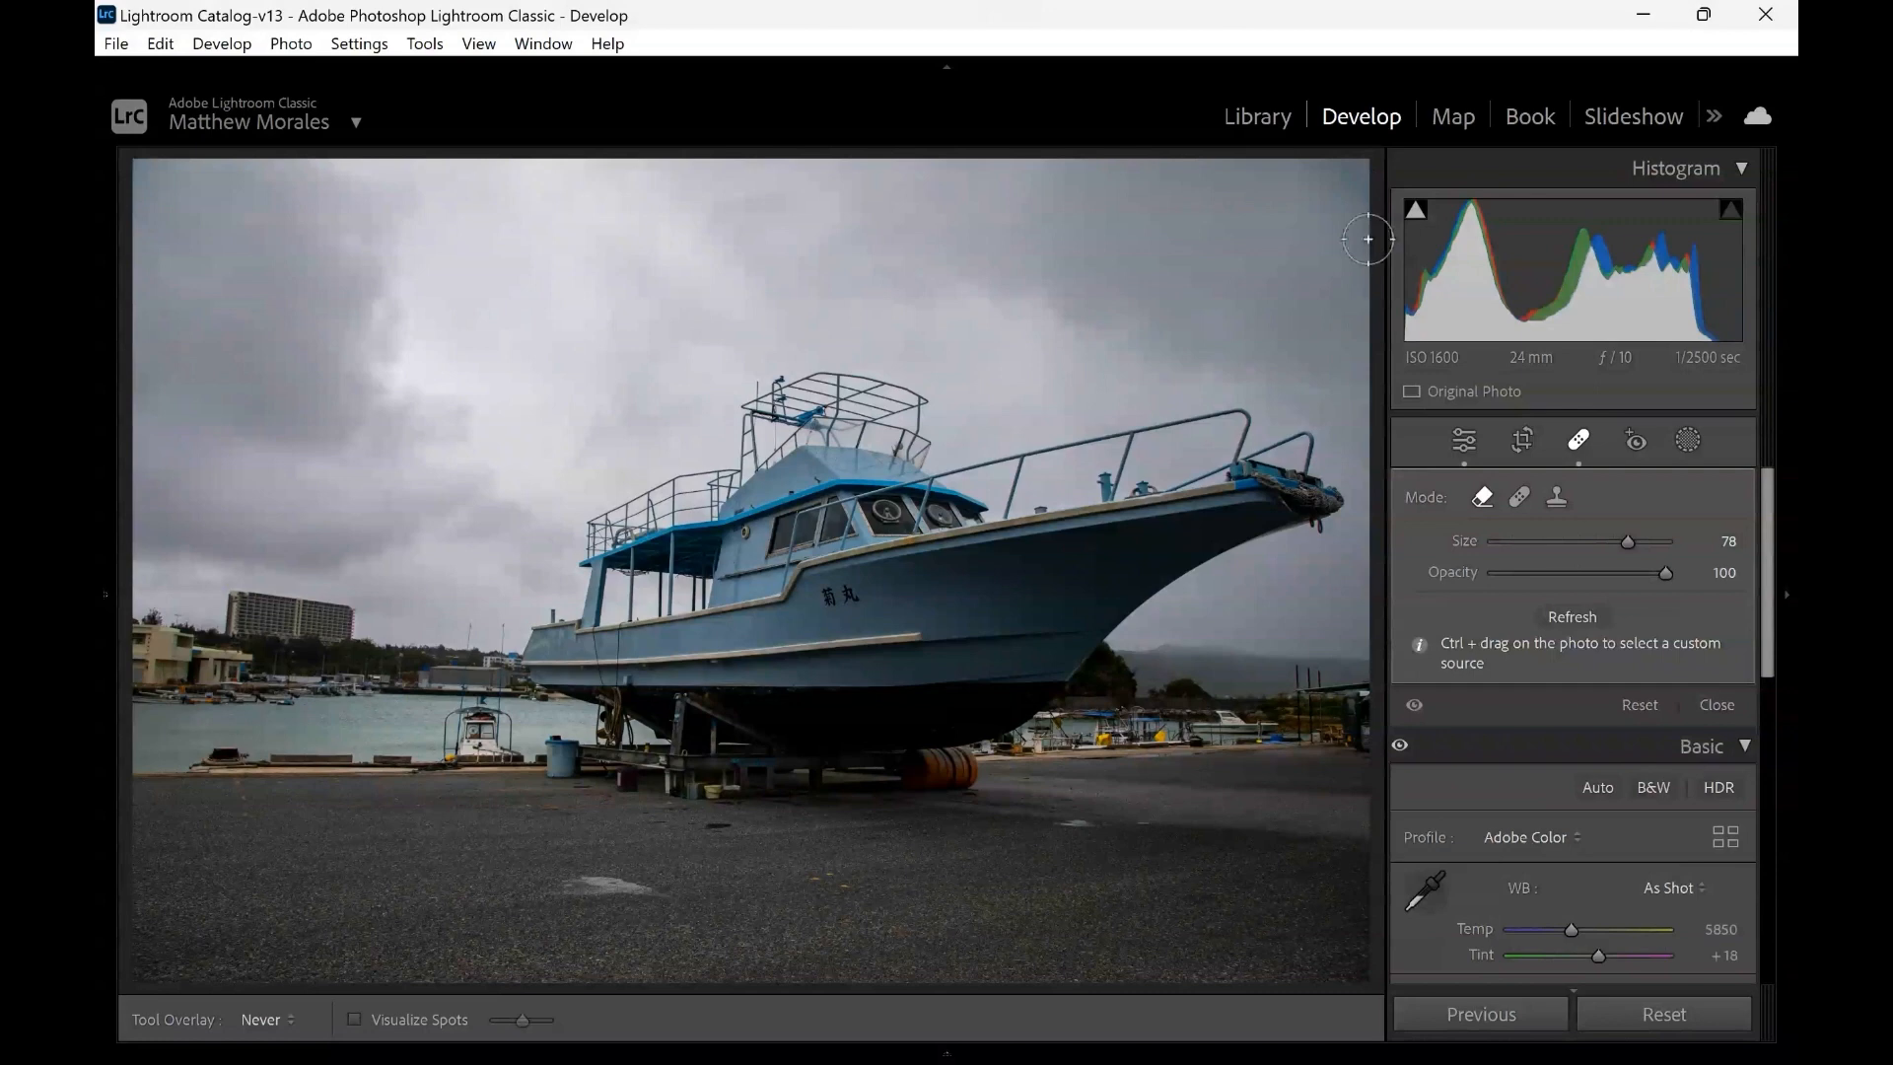
key("ctrl+z")
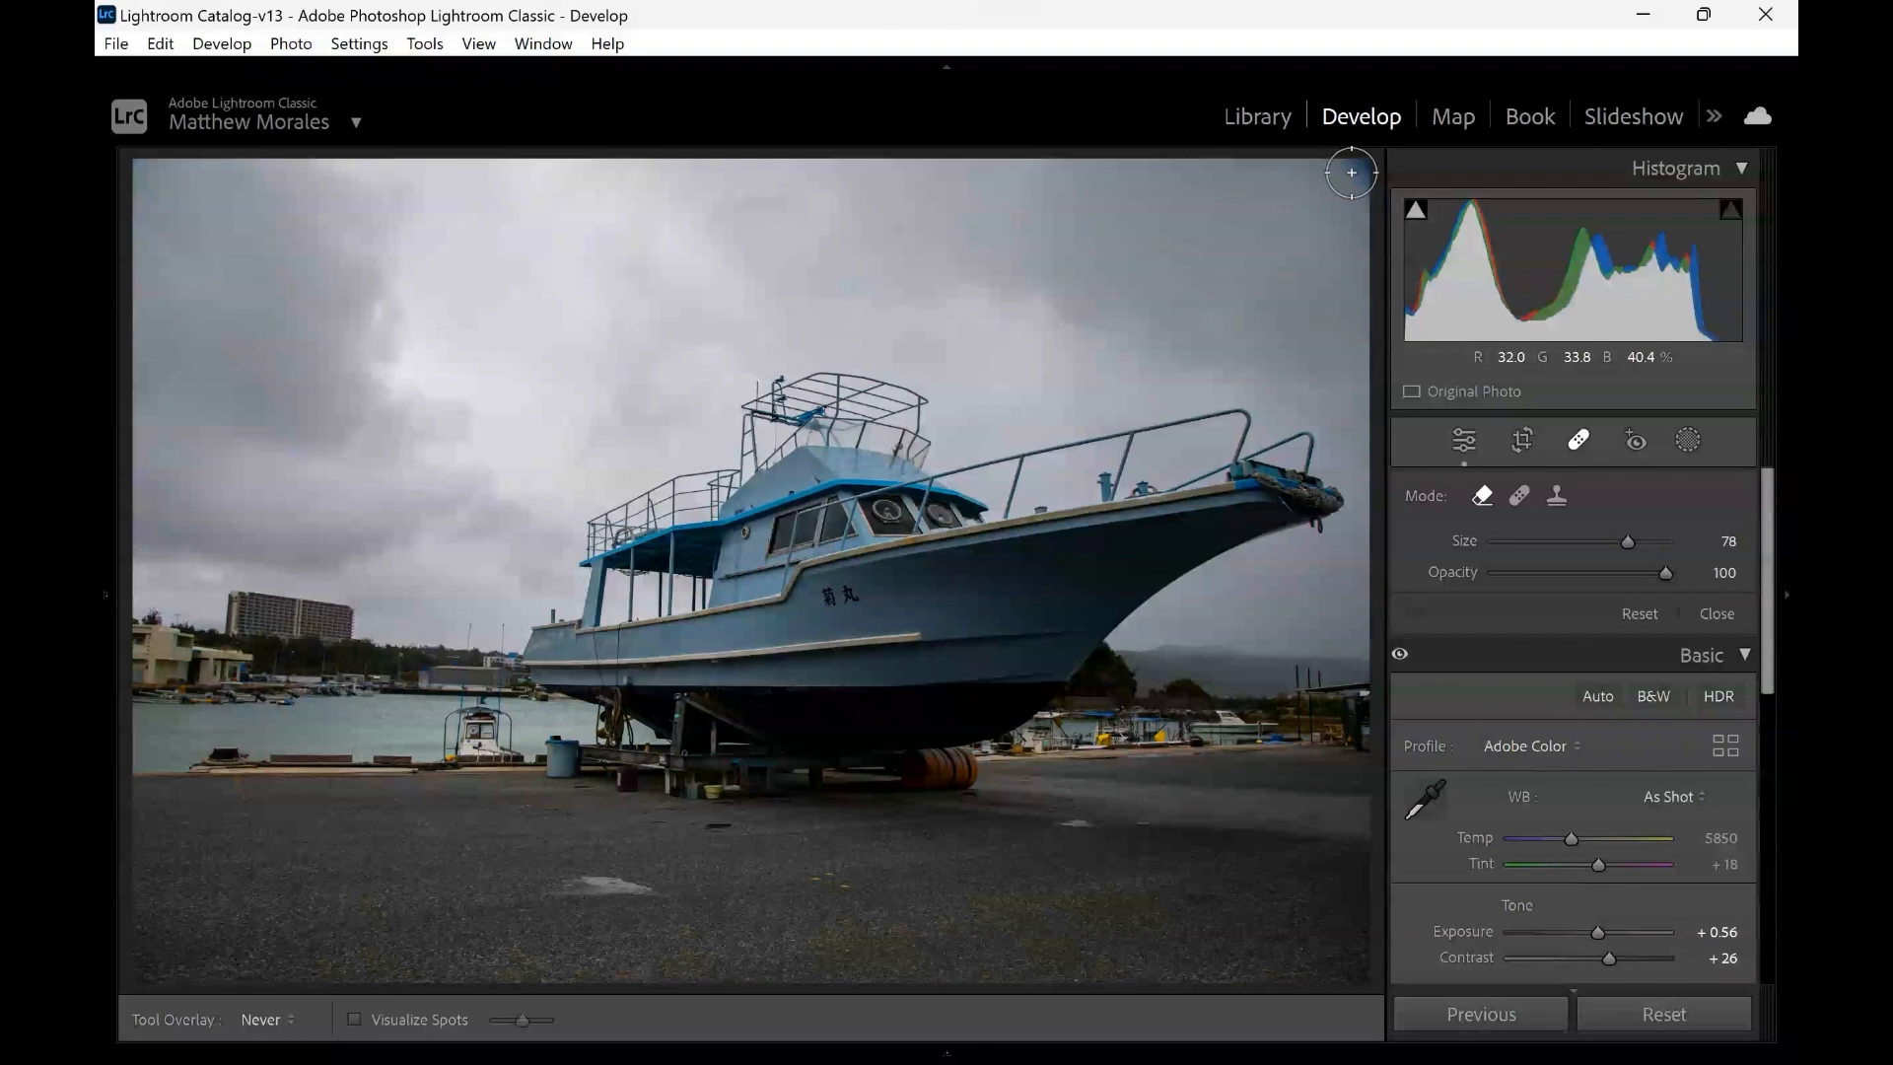
Crop the photo slightly inward from its upper right corner and upper edge, keeping the original aspect ratio
left_click(1518, 443)
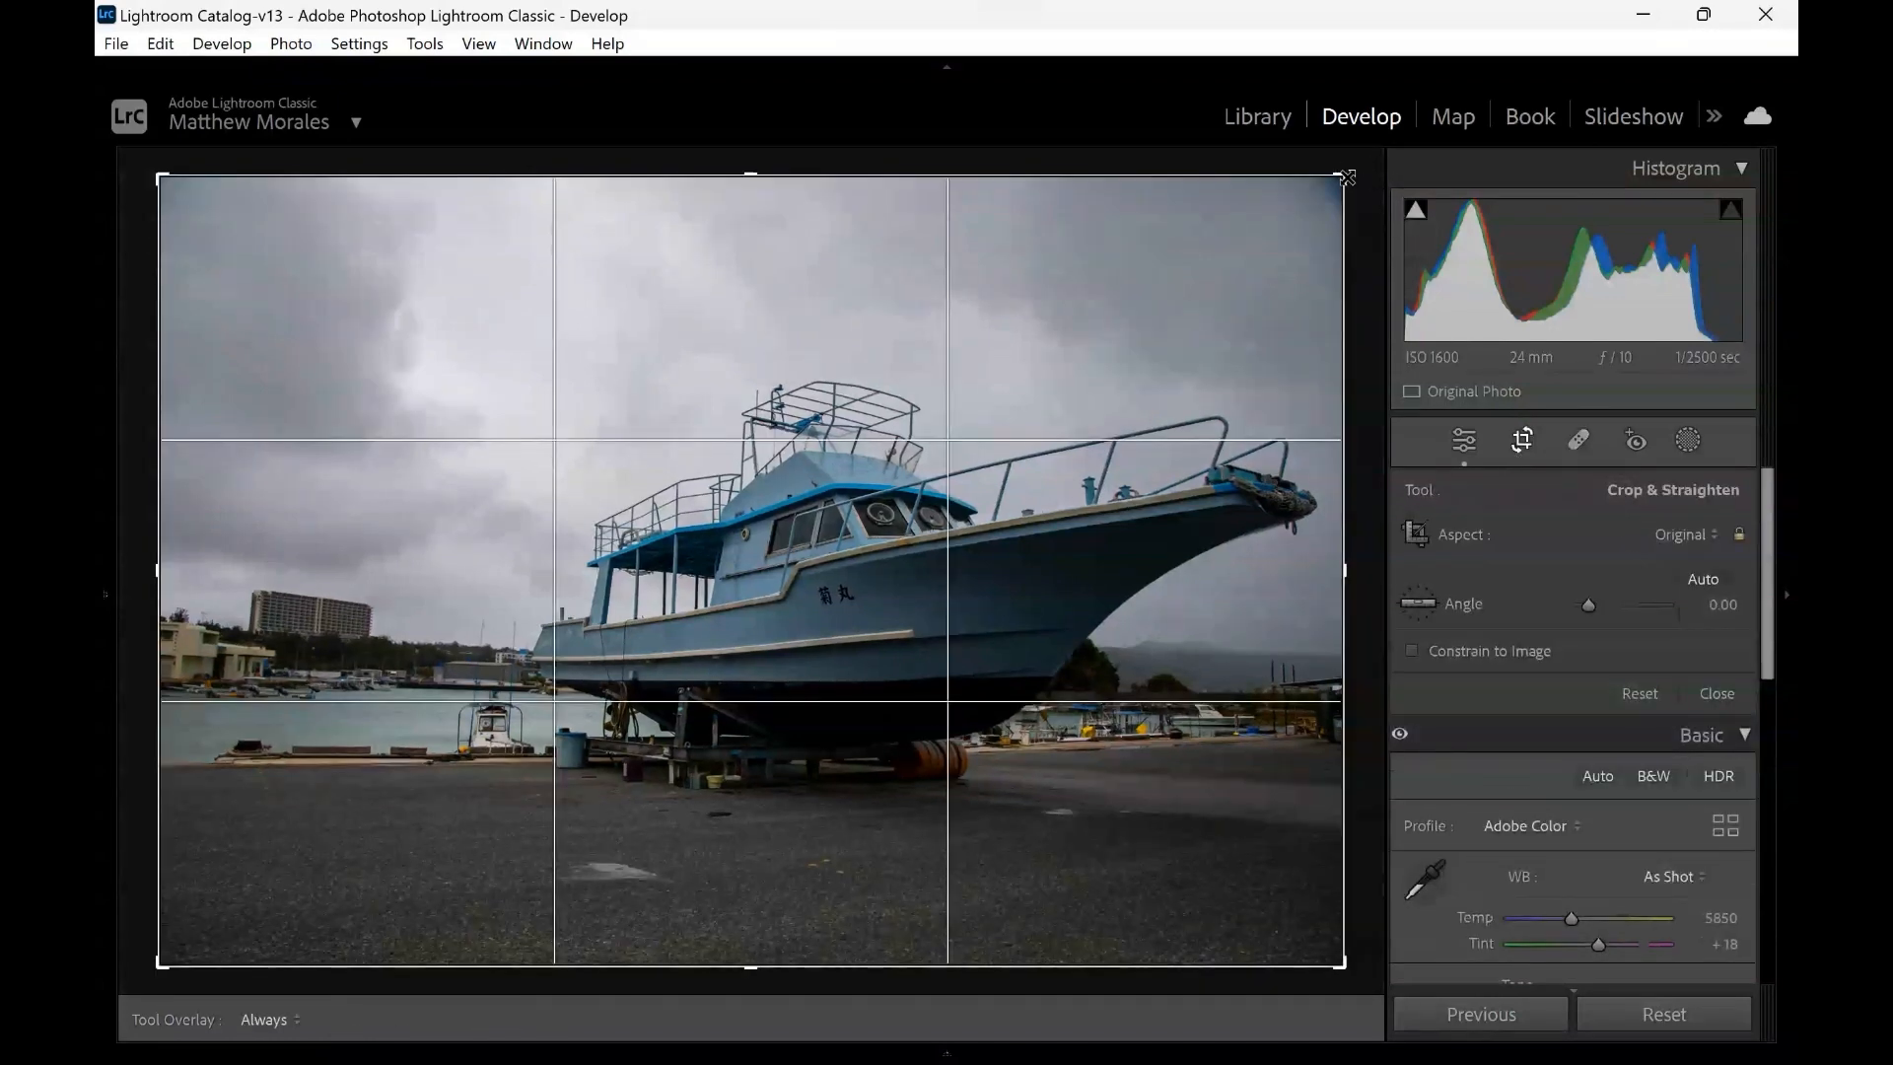
left_click_drag(1348, 177, 1334, 187)
left_click_drag(1091, 345, 1060, 343)
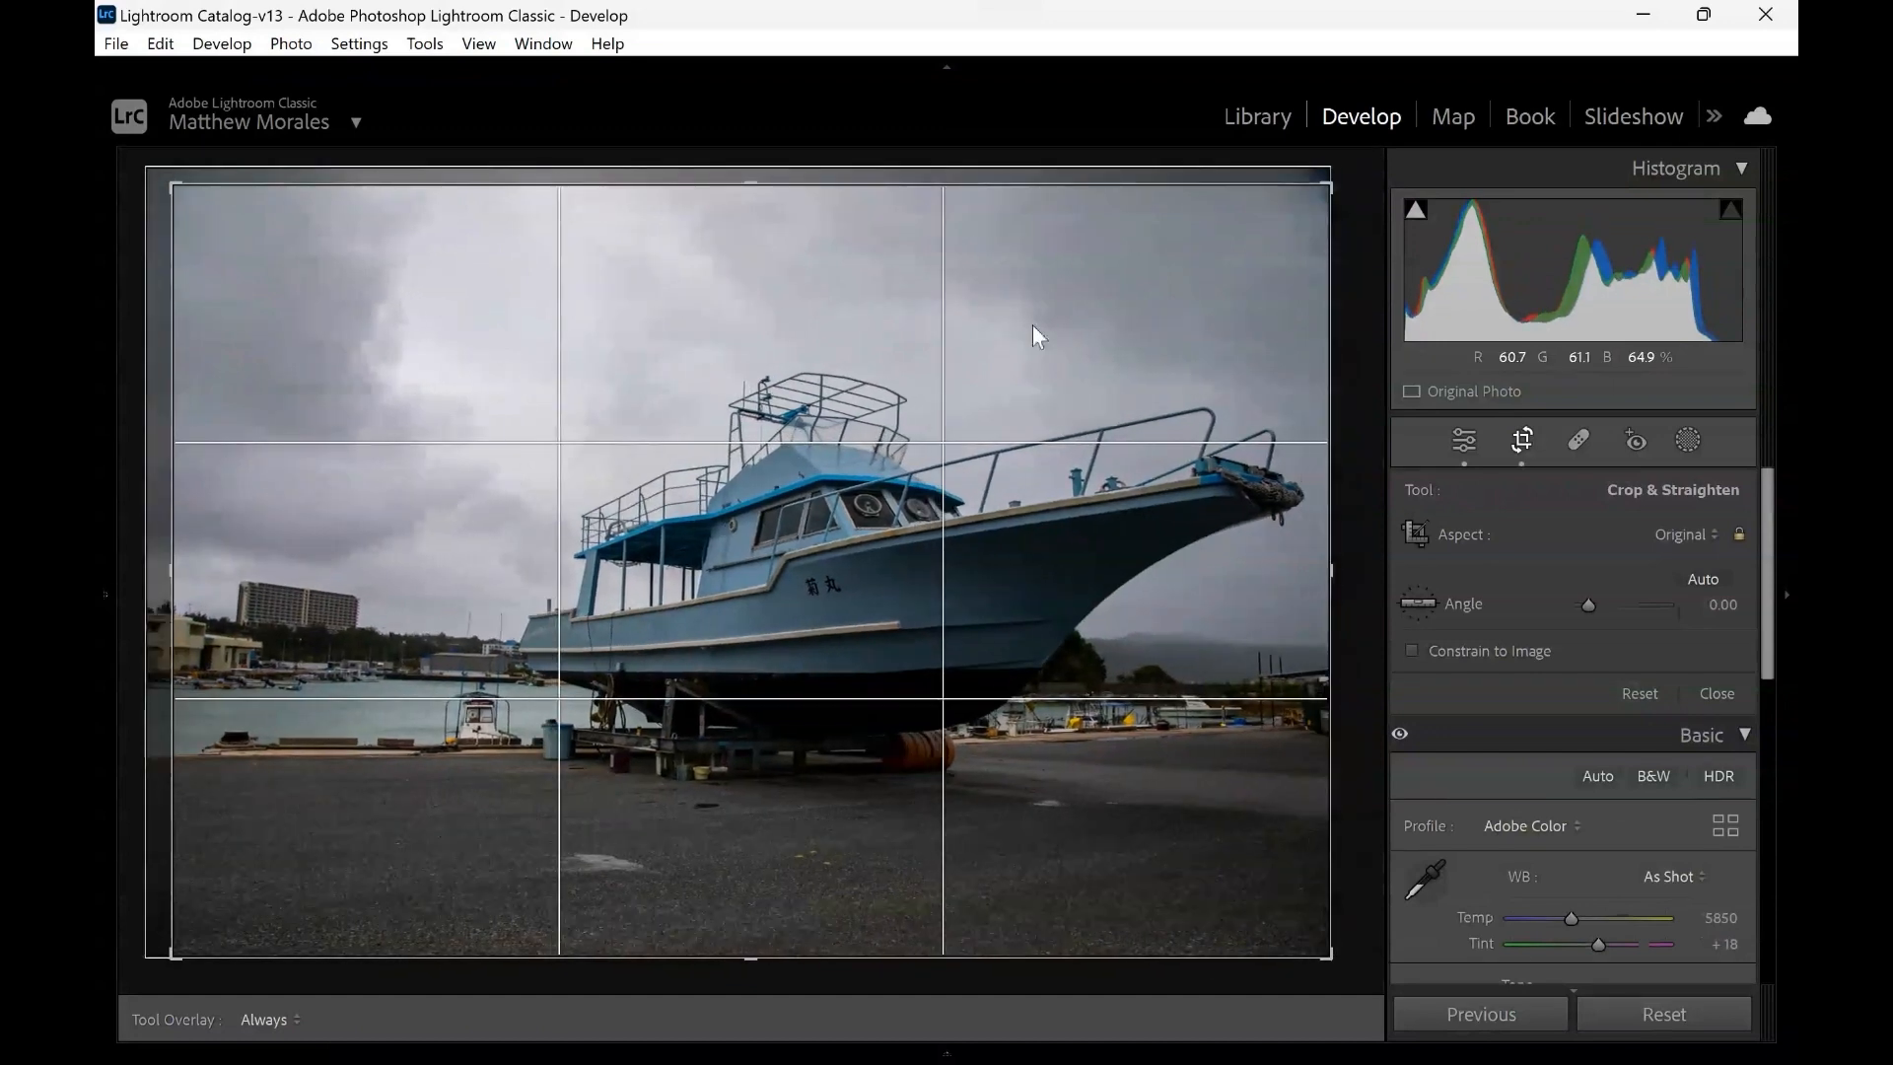
left_click_drag(757, 190, 757, 201)
left_click_drag(749, 386, 738, 386)
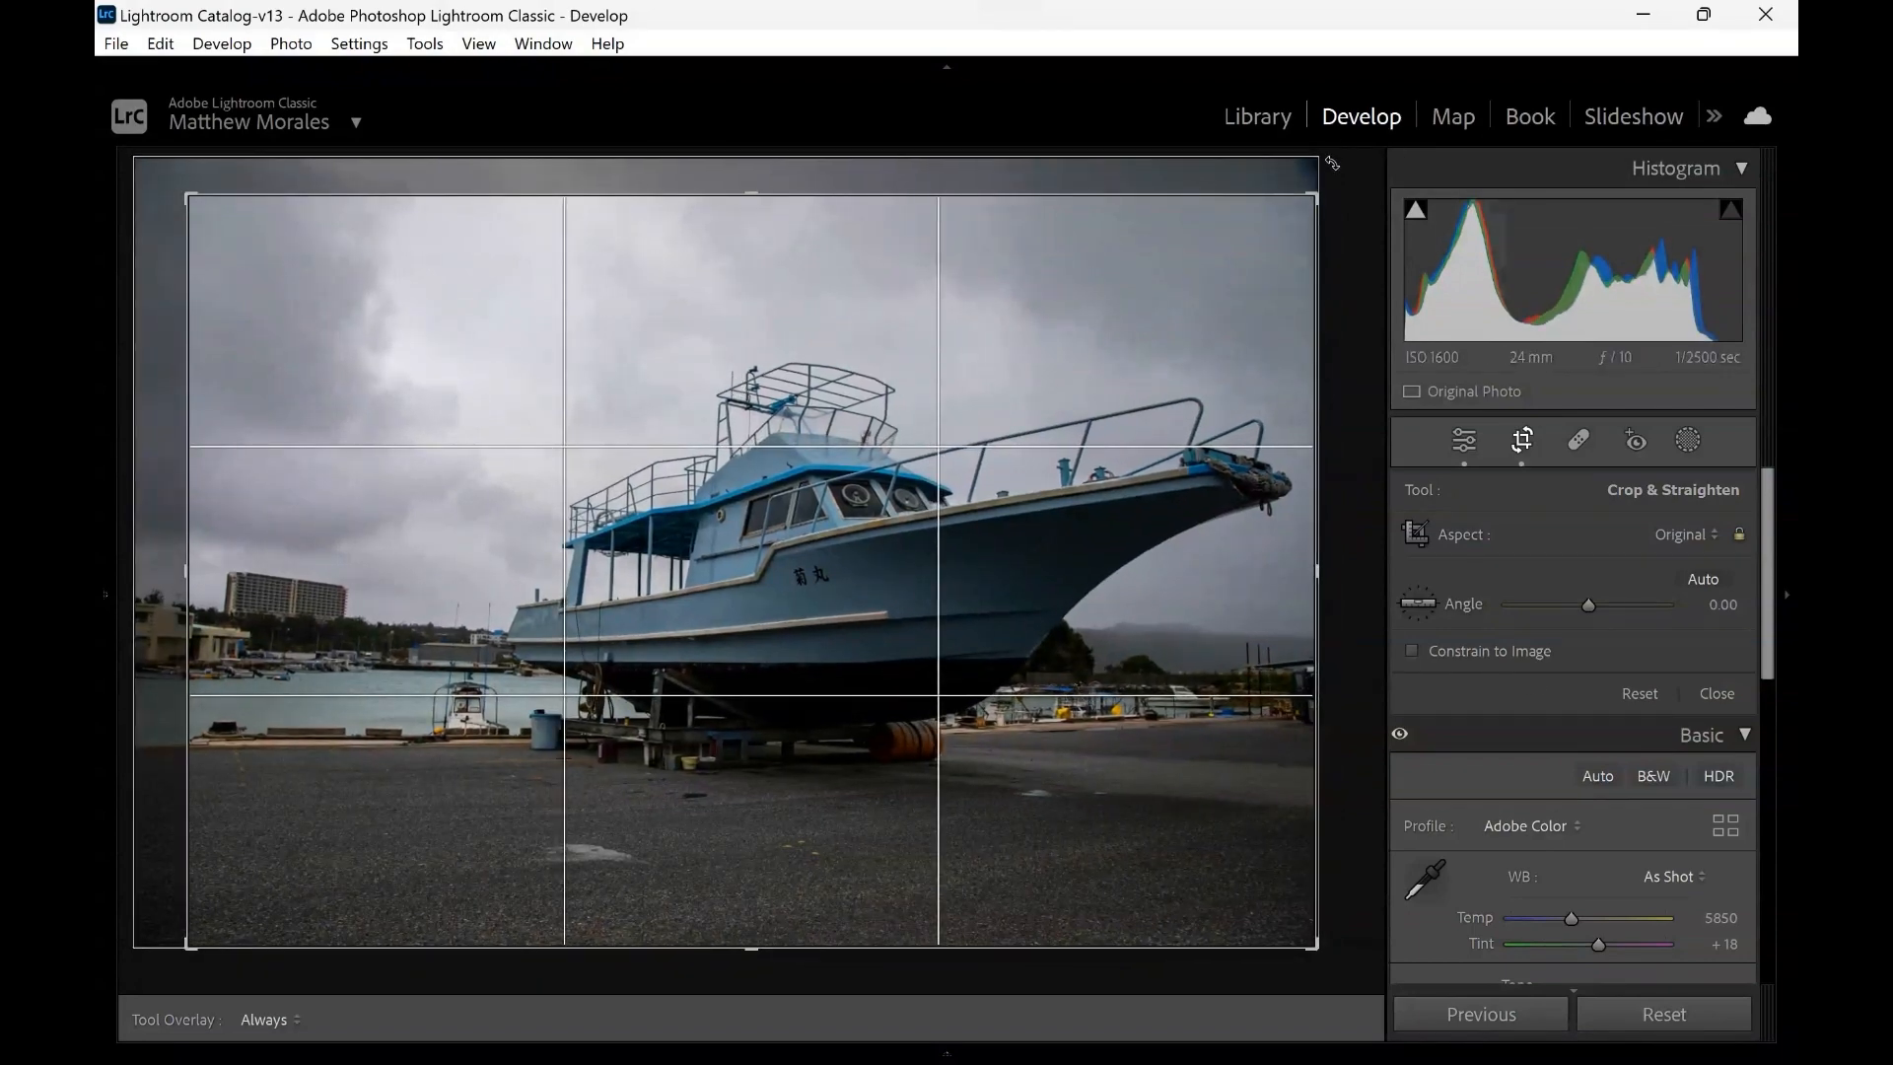
Straighten the photo to an angle of -0.47, tighten the crop from its upper left corner around the boat, and apply it
left_click_drag(1328, 171, 1327, 169)
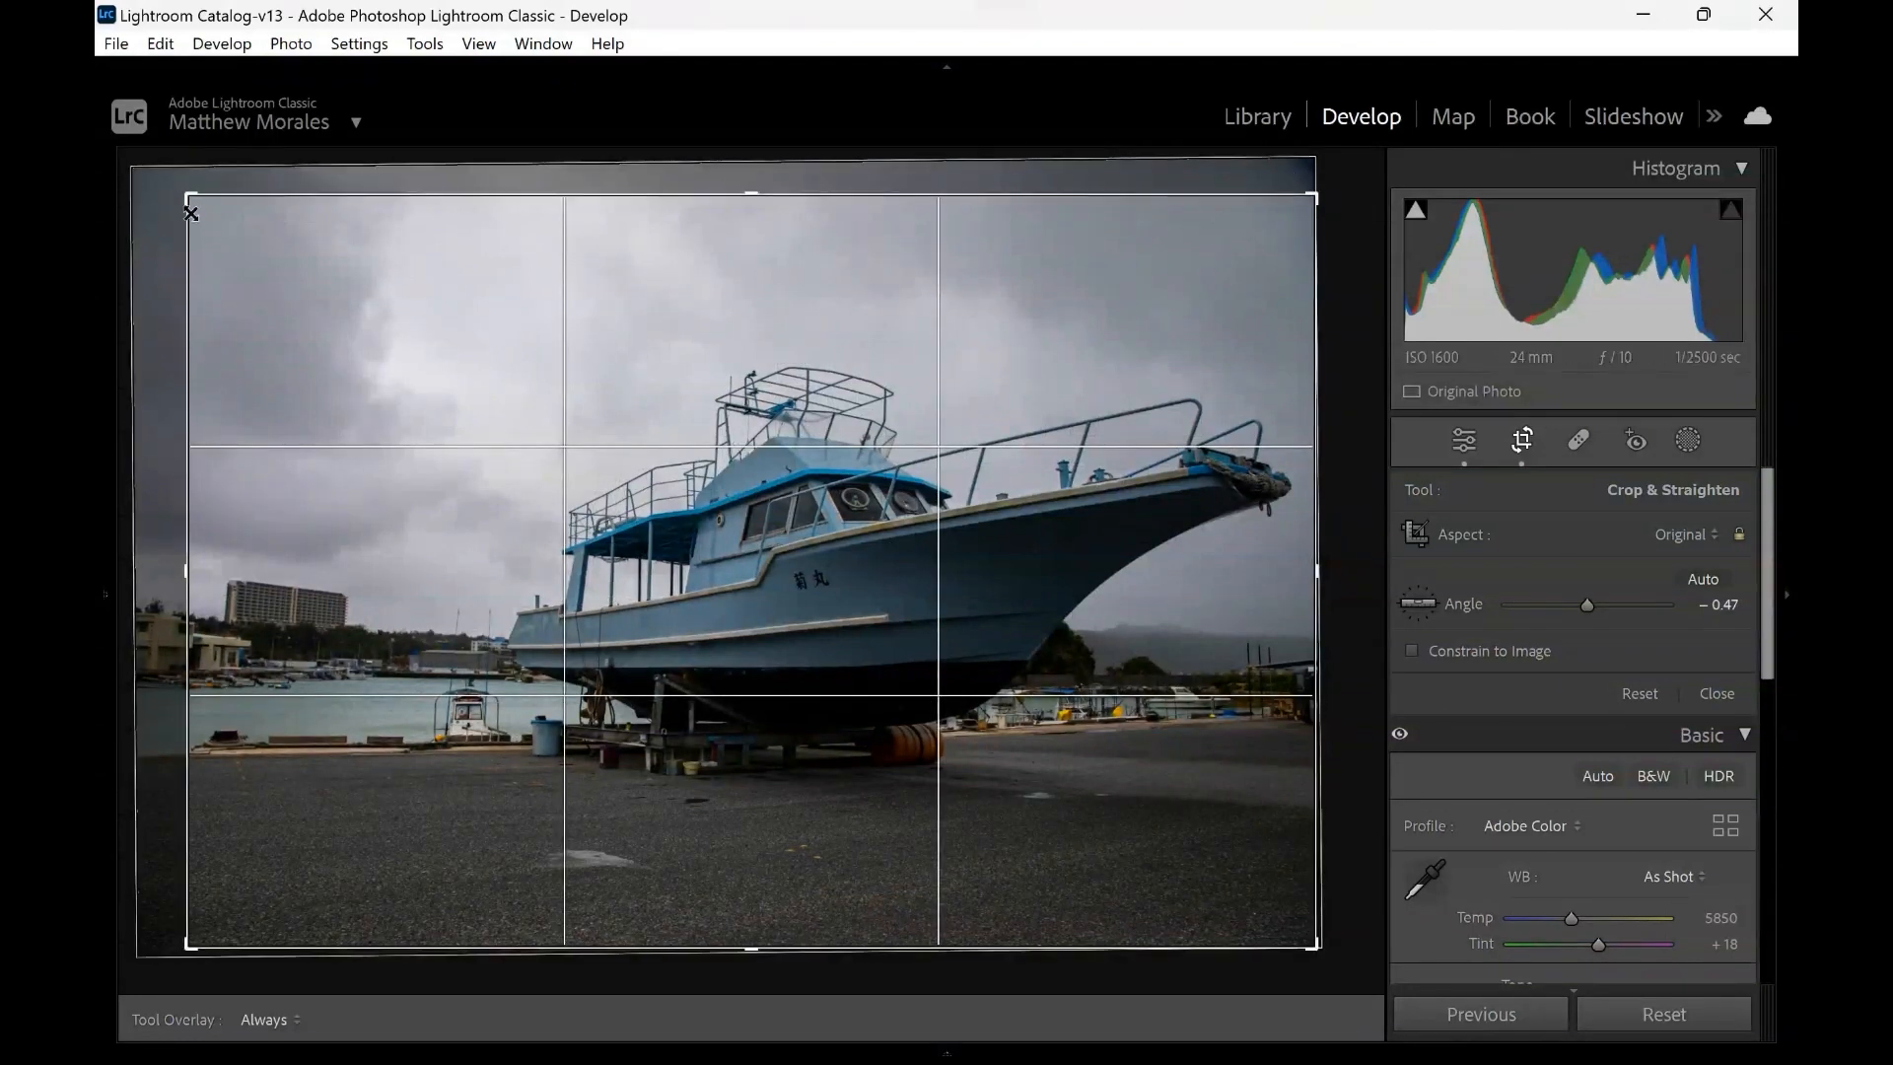
left_click_drag(191, 213, 204, 211)
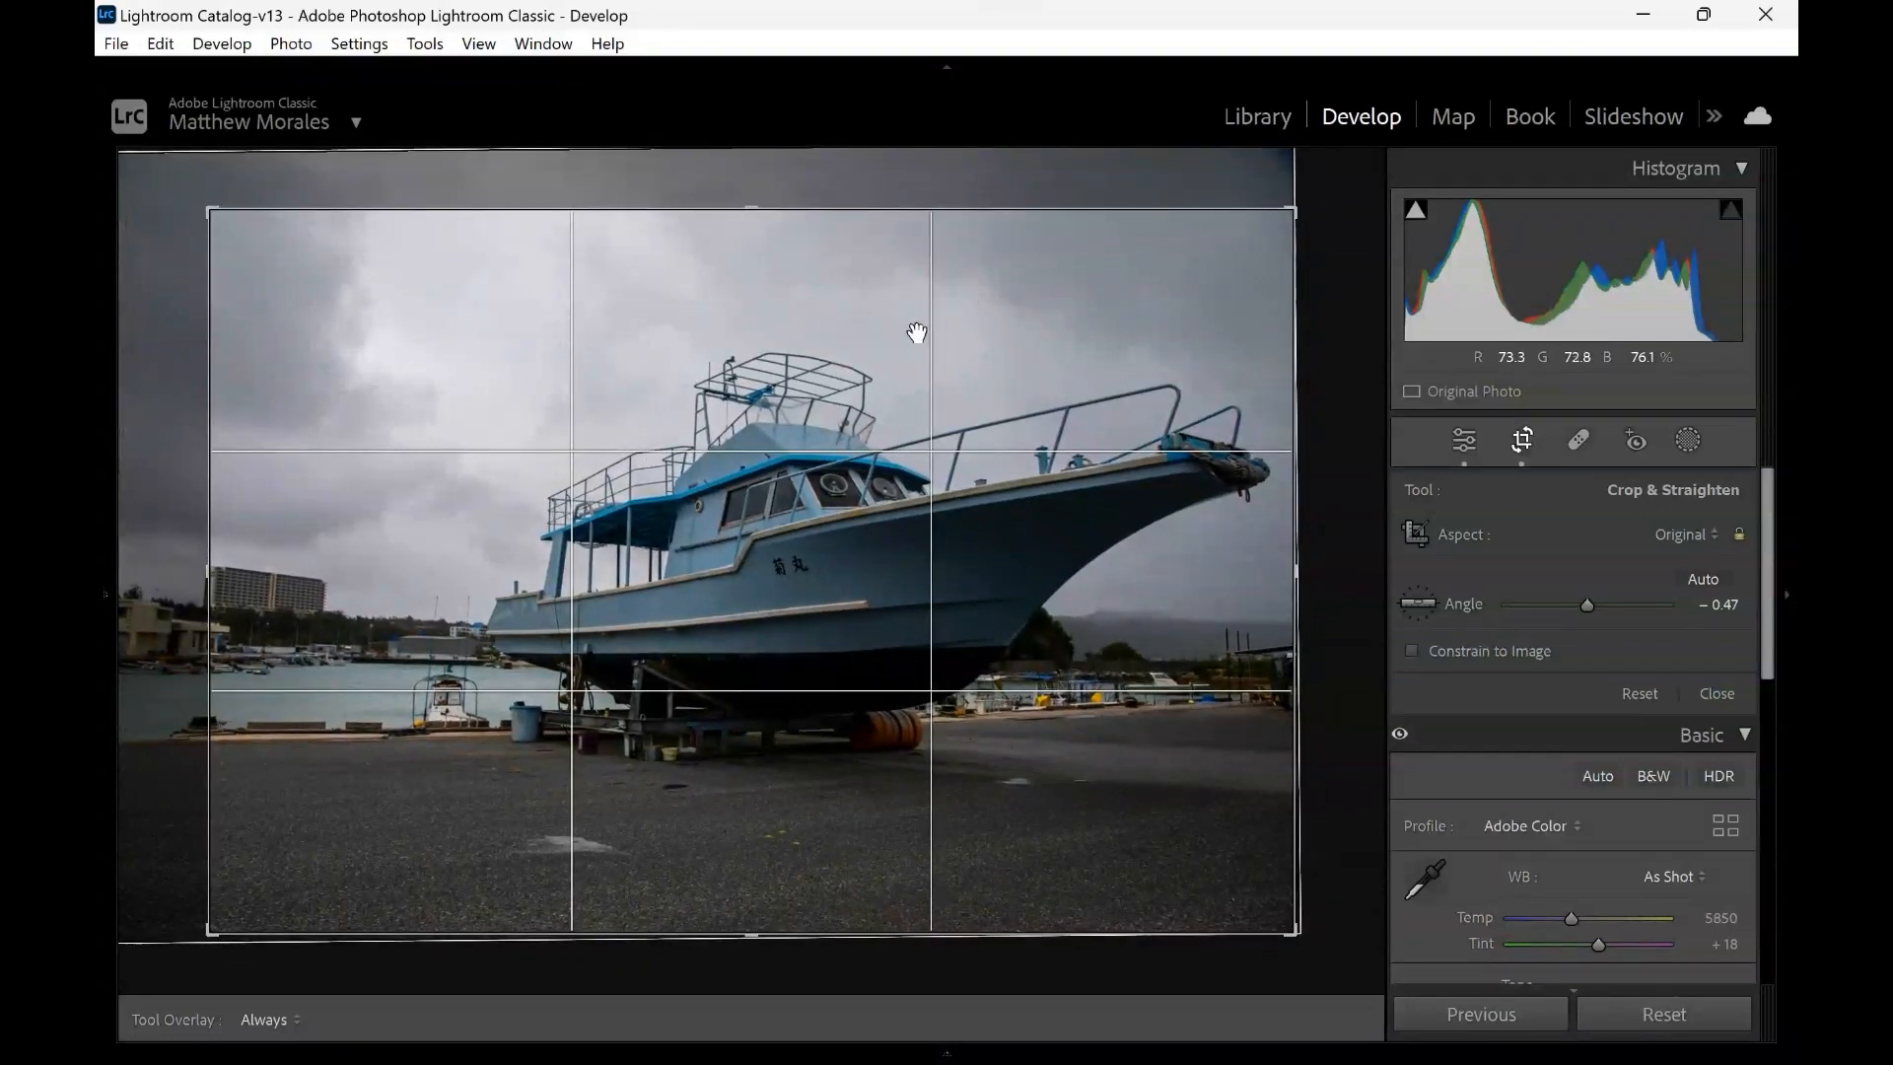
left_click_drag(916, 334, 926, 337)
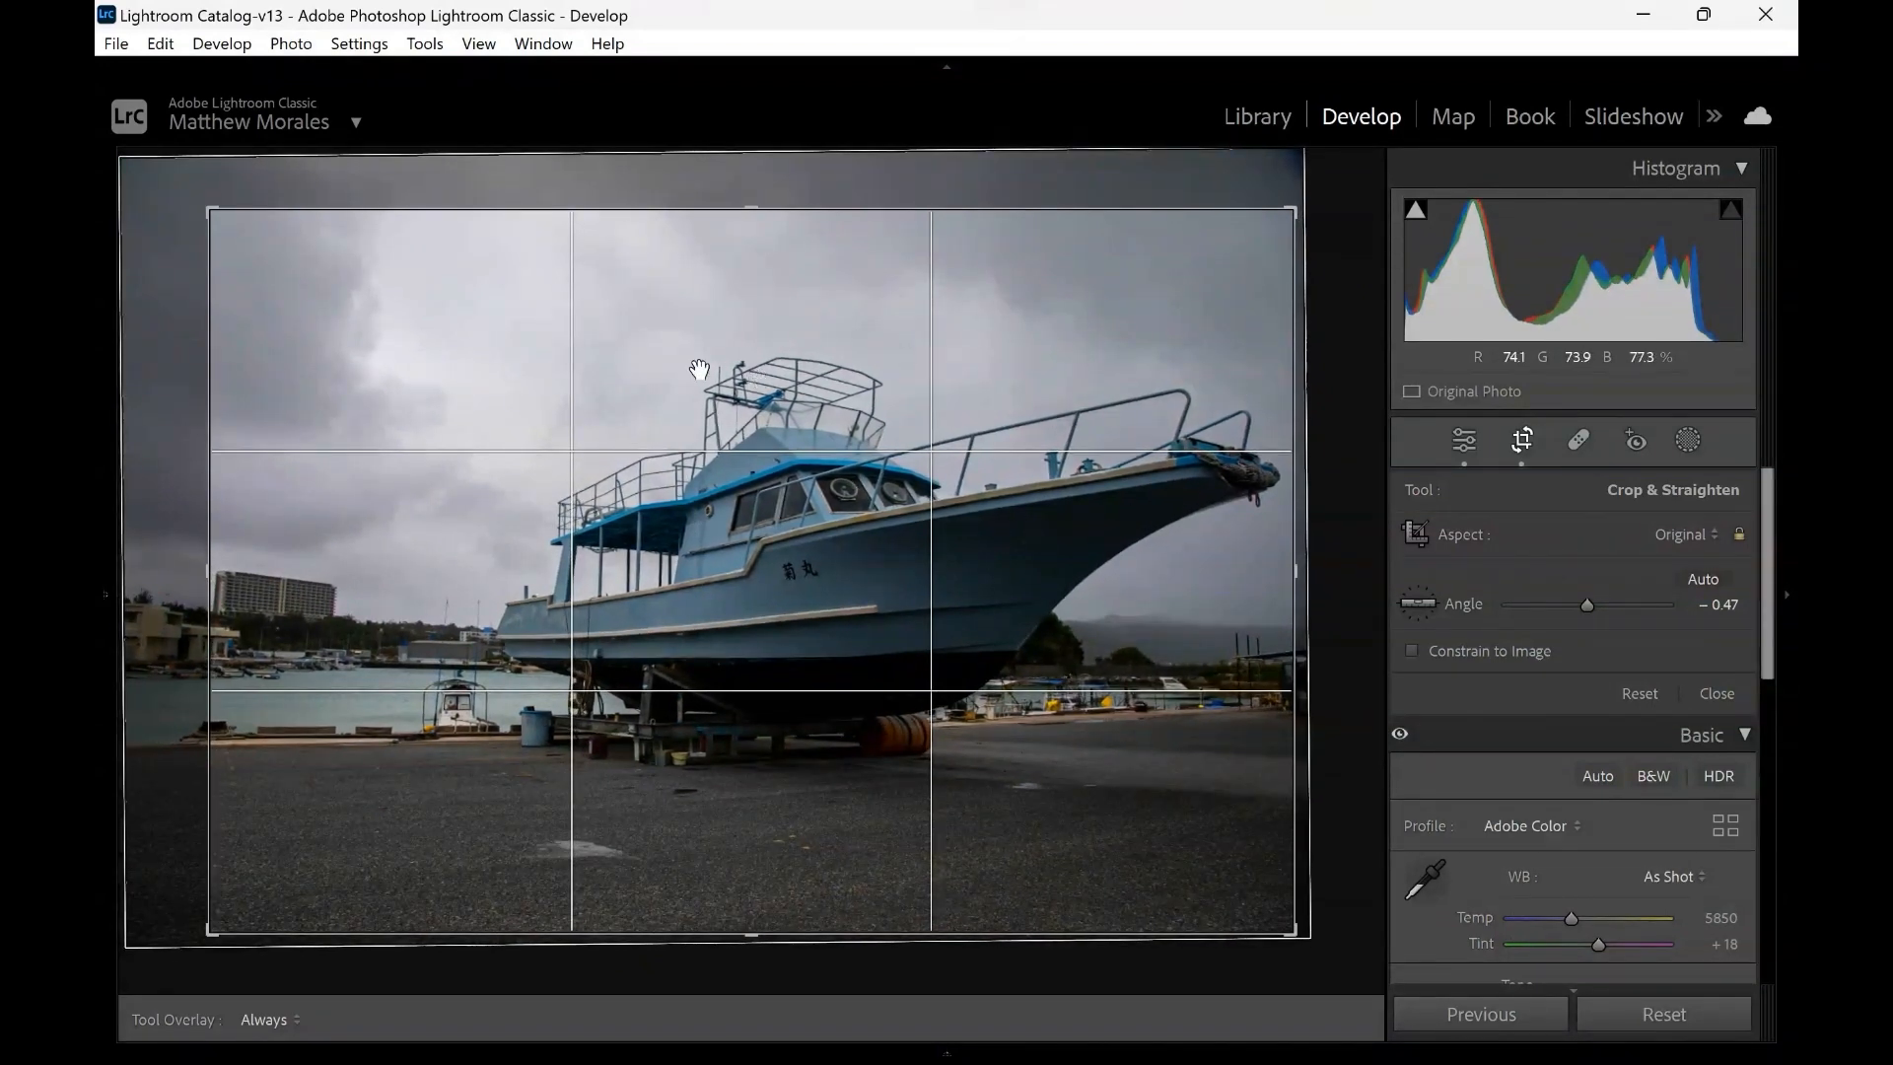
left_click_drag(699, 369, 694, 370)
key("Return")
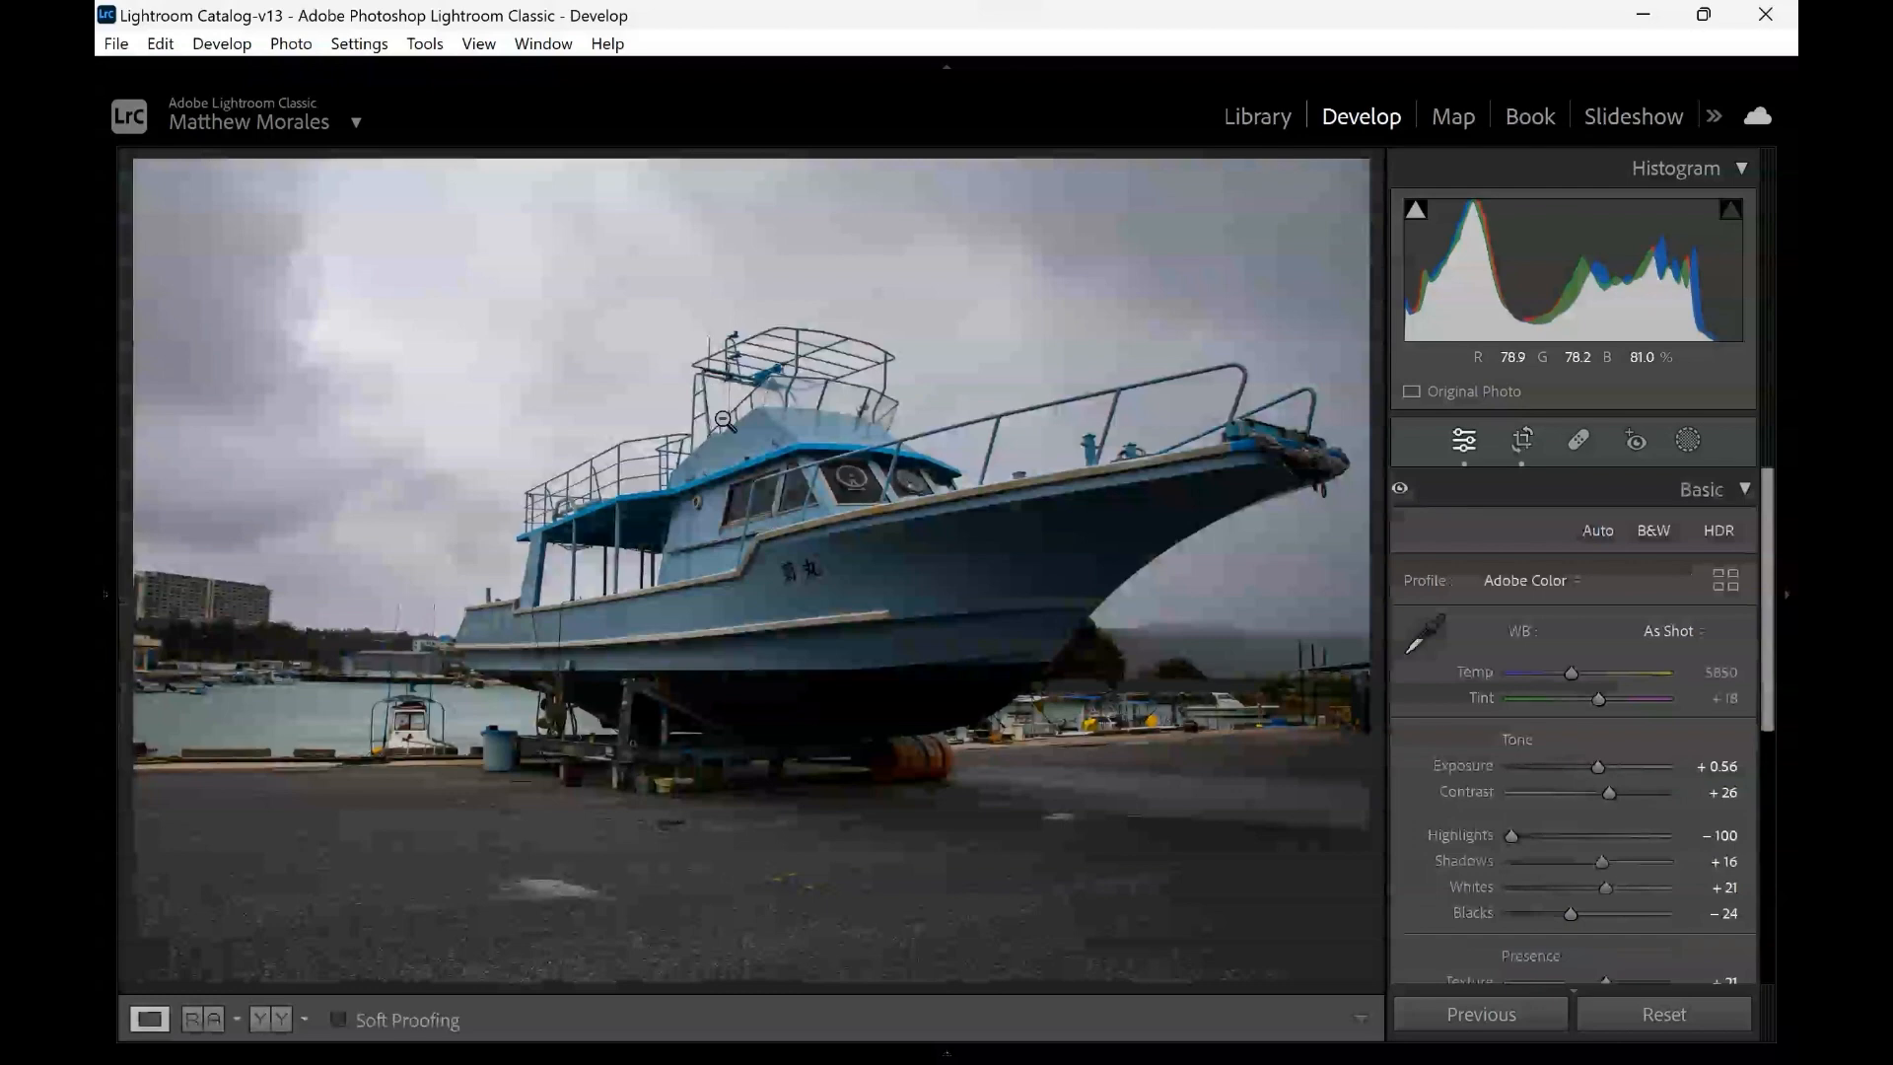
Turn on Remove Chromatic Aberration and Enable Profile Corrections in the Lens Corrections
left_click(764, 542)
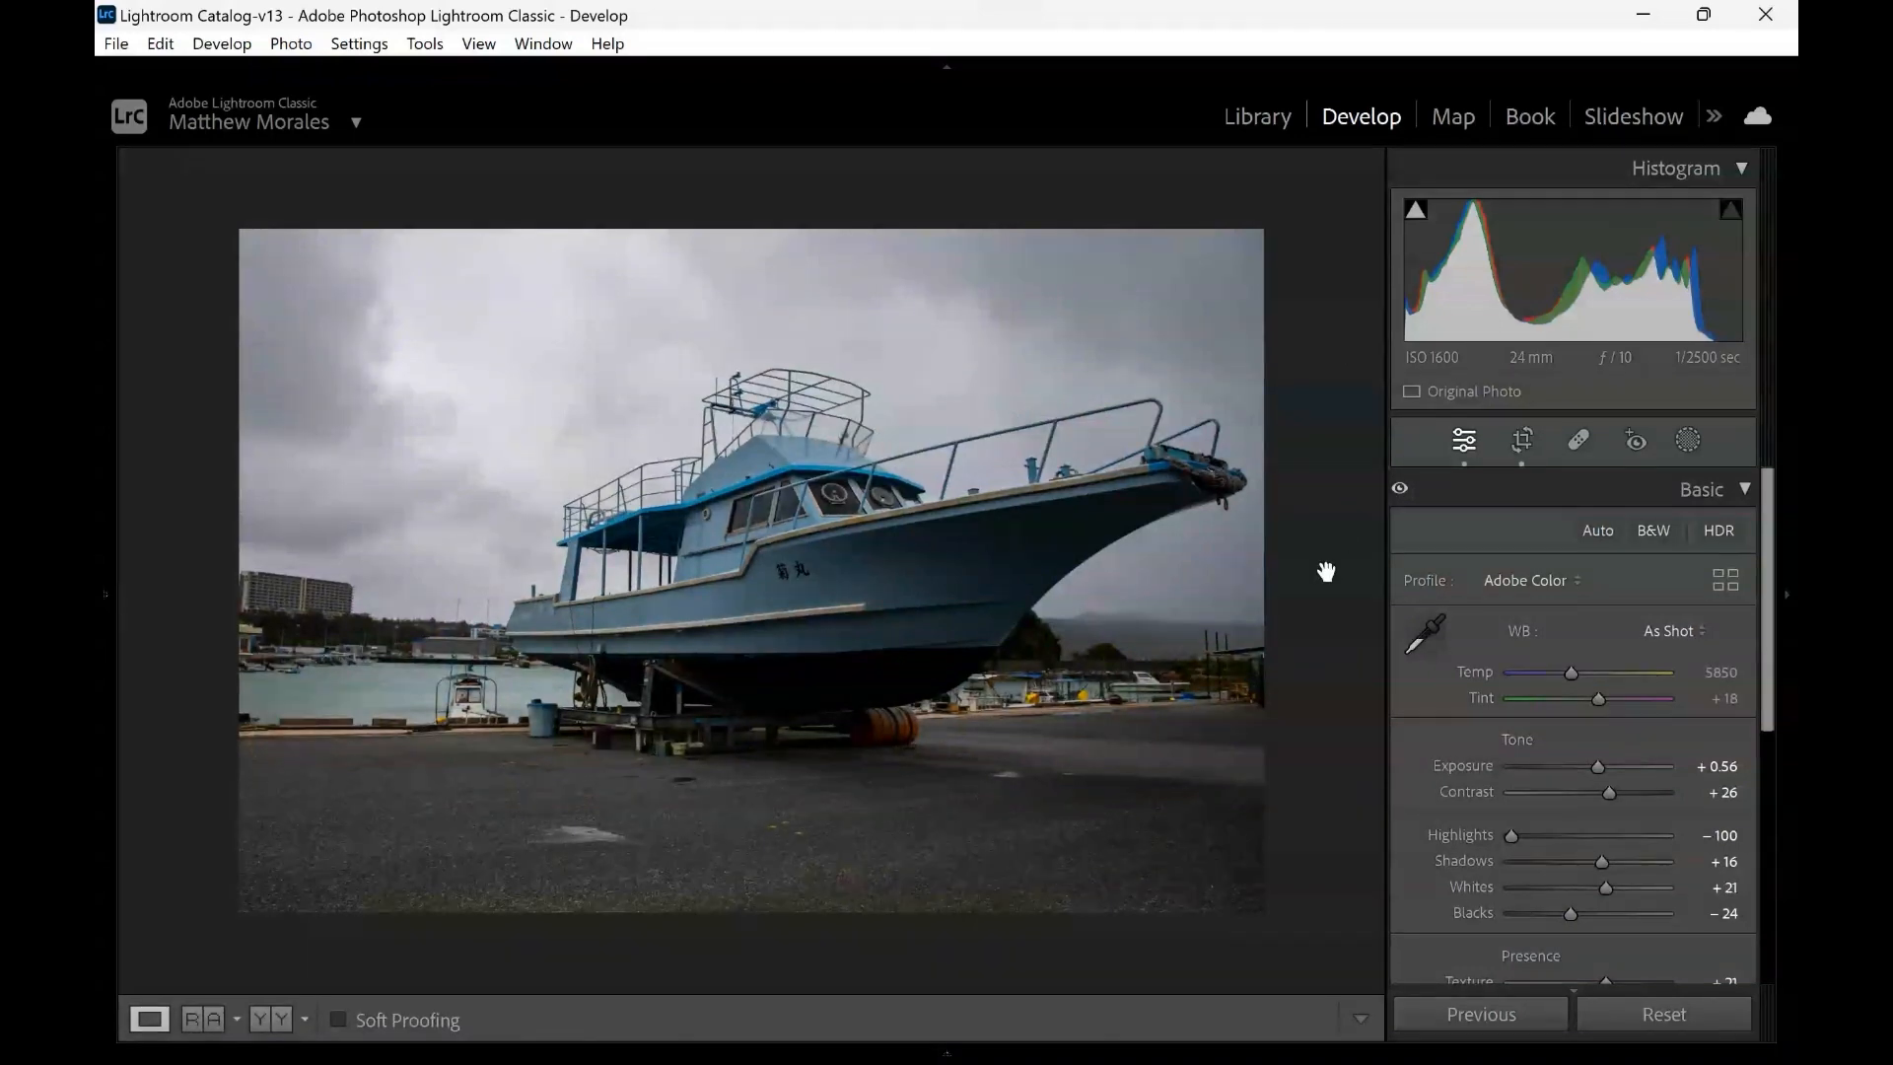
scroll(1404, 846, "down", 5)
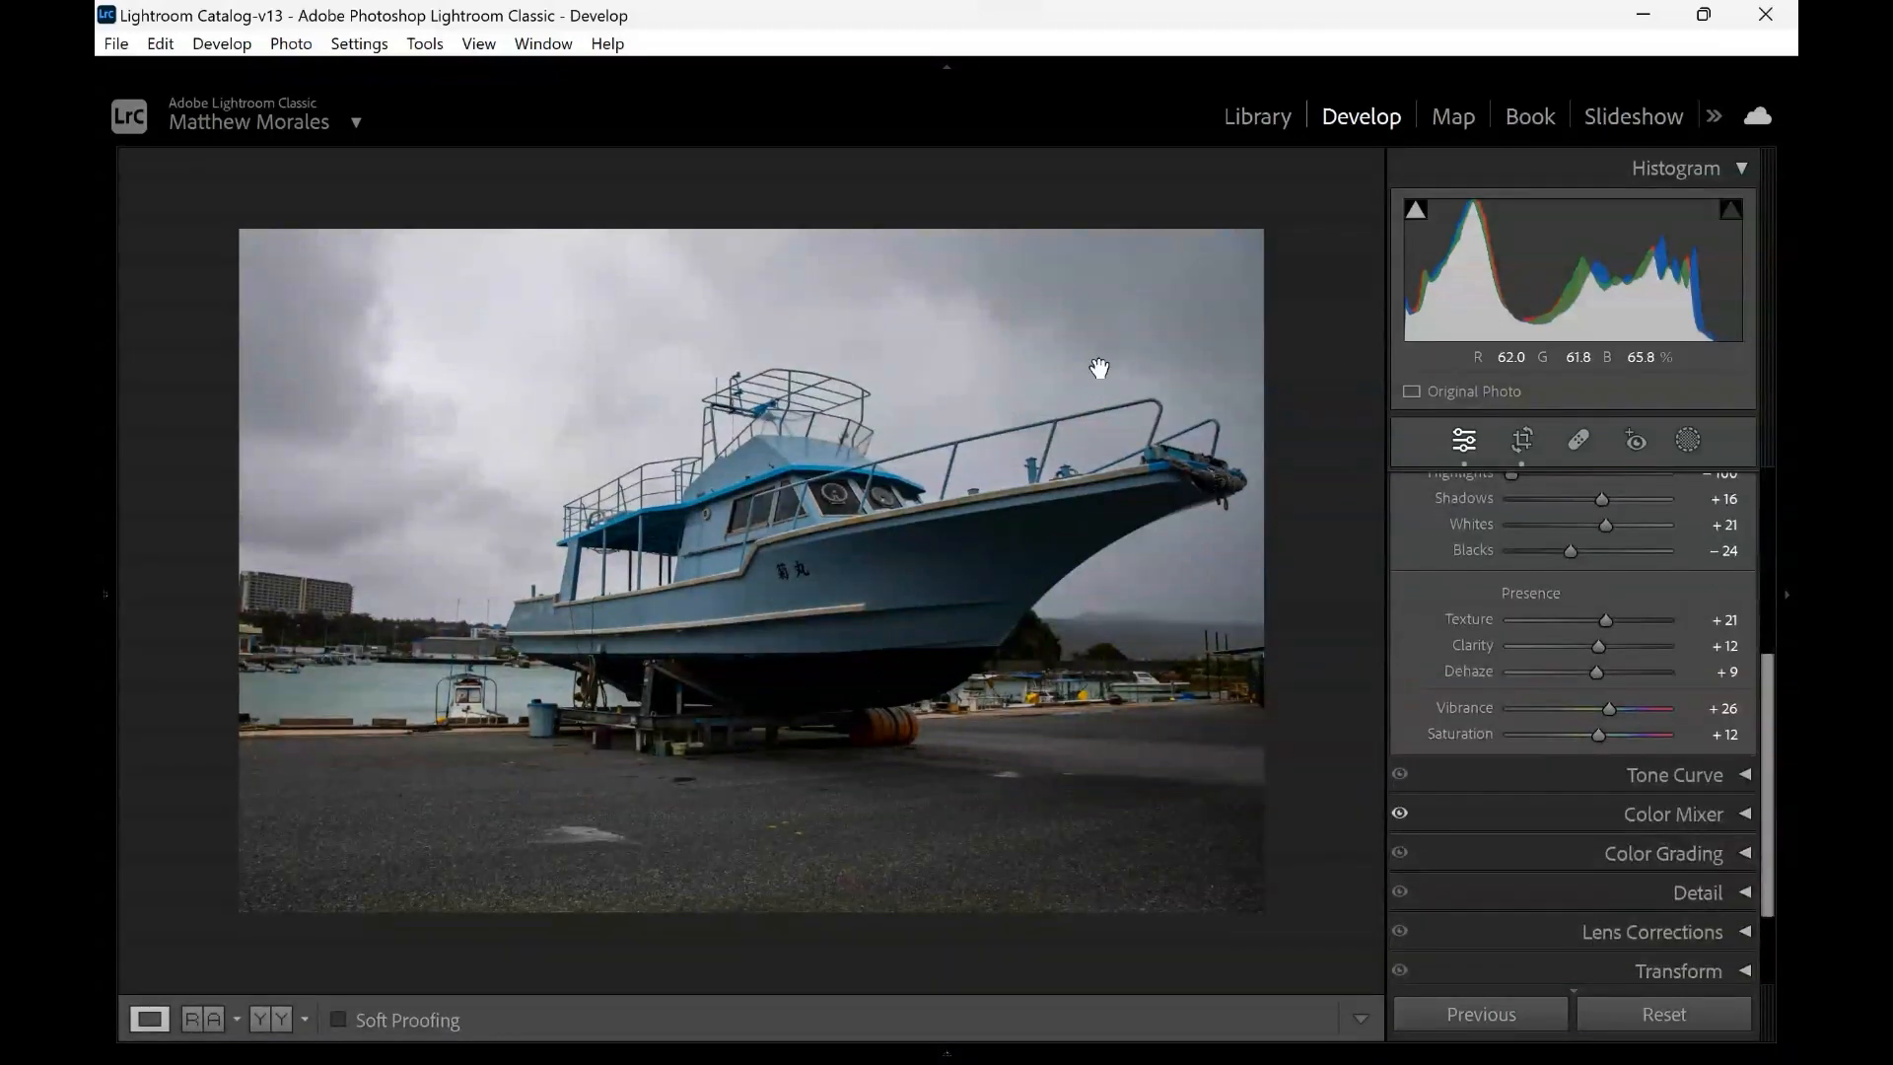
left_click(1150, 435)
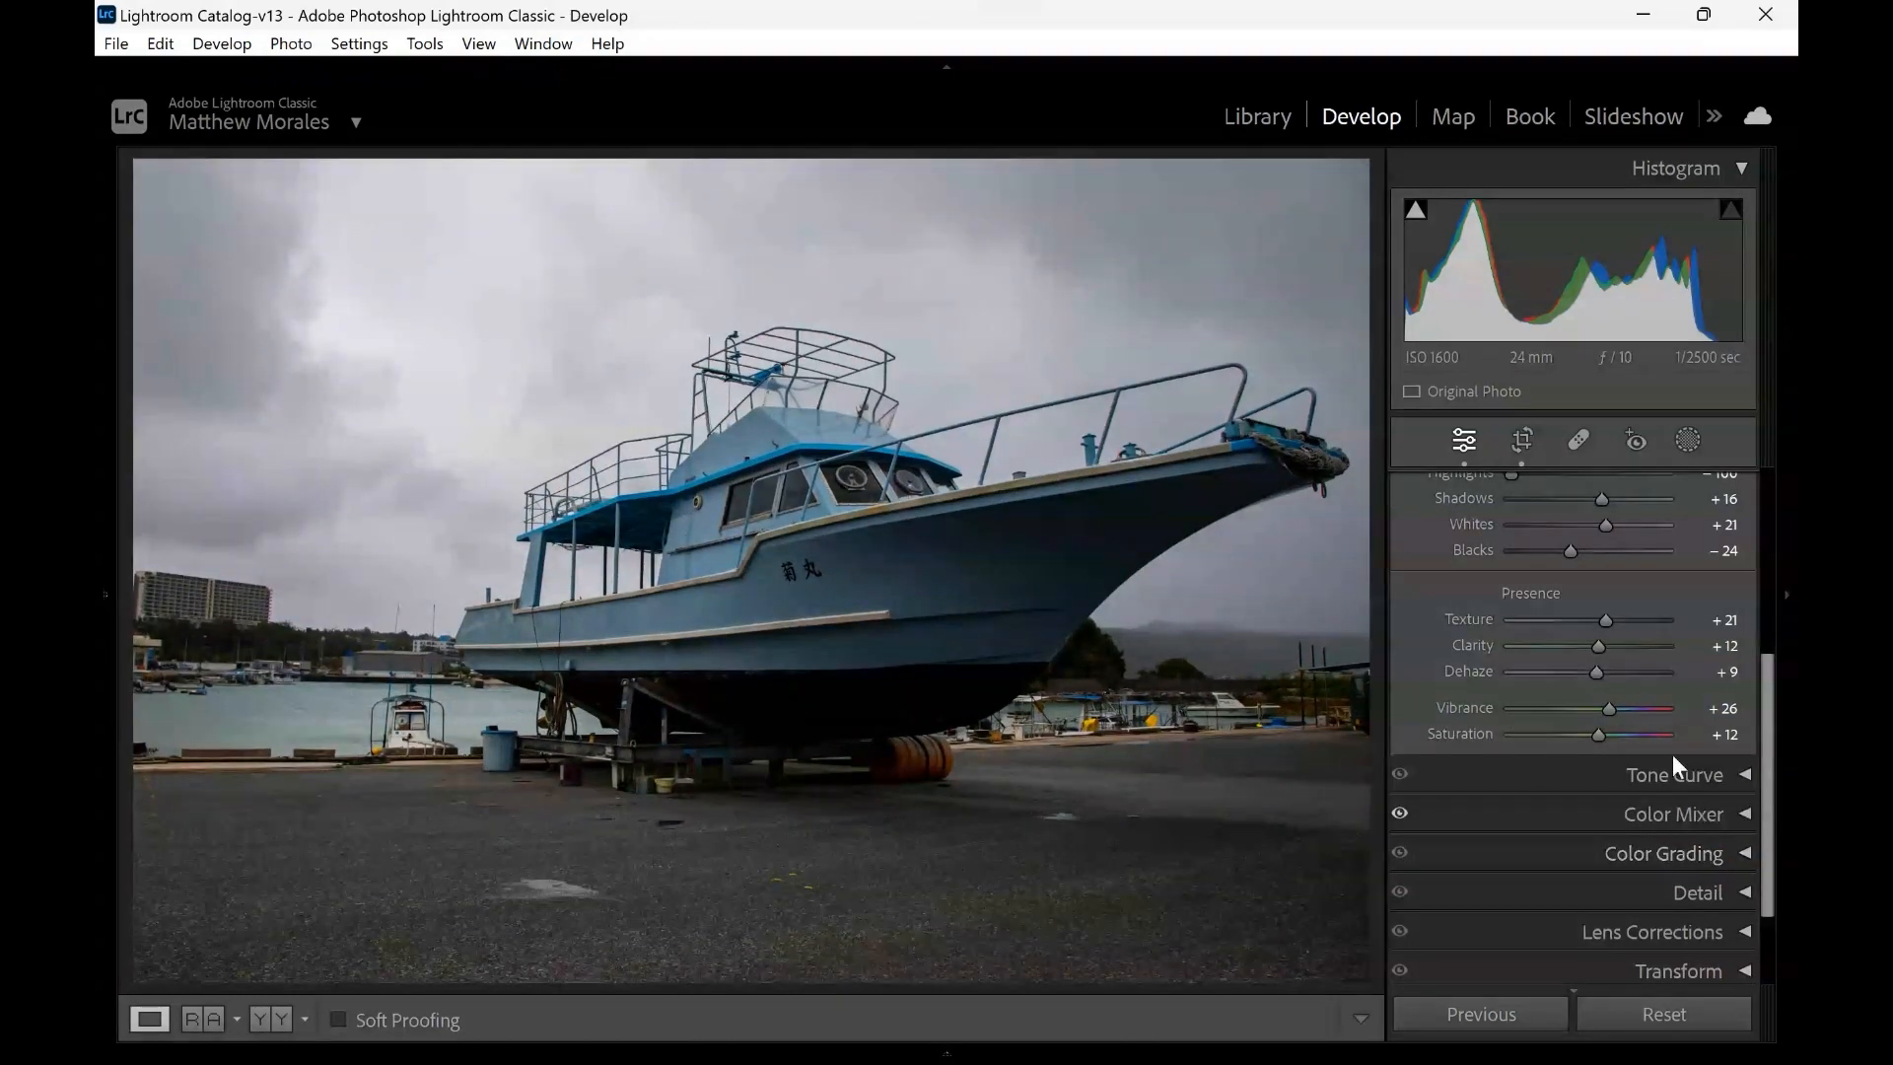
left_click(1636, 932)
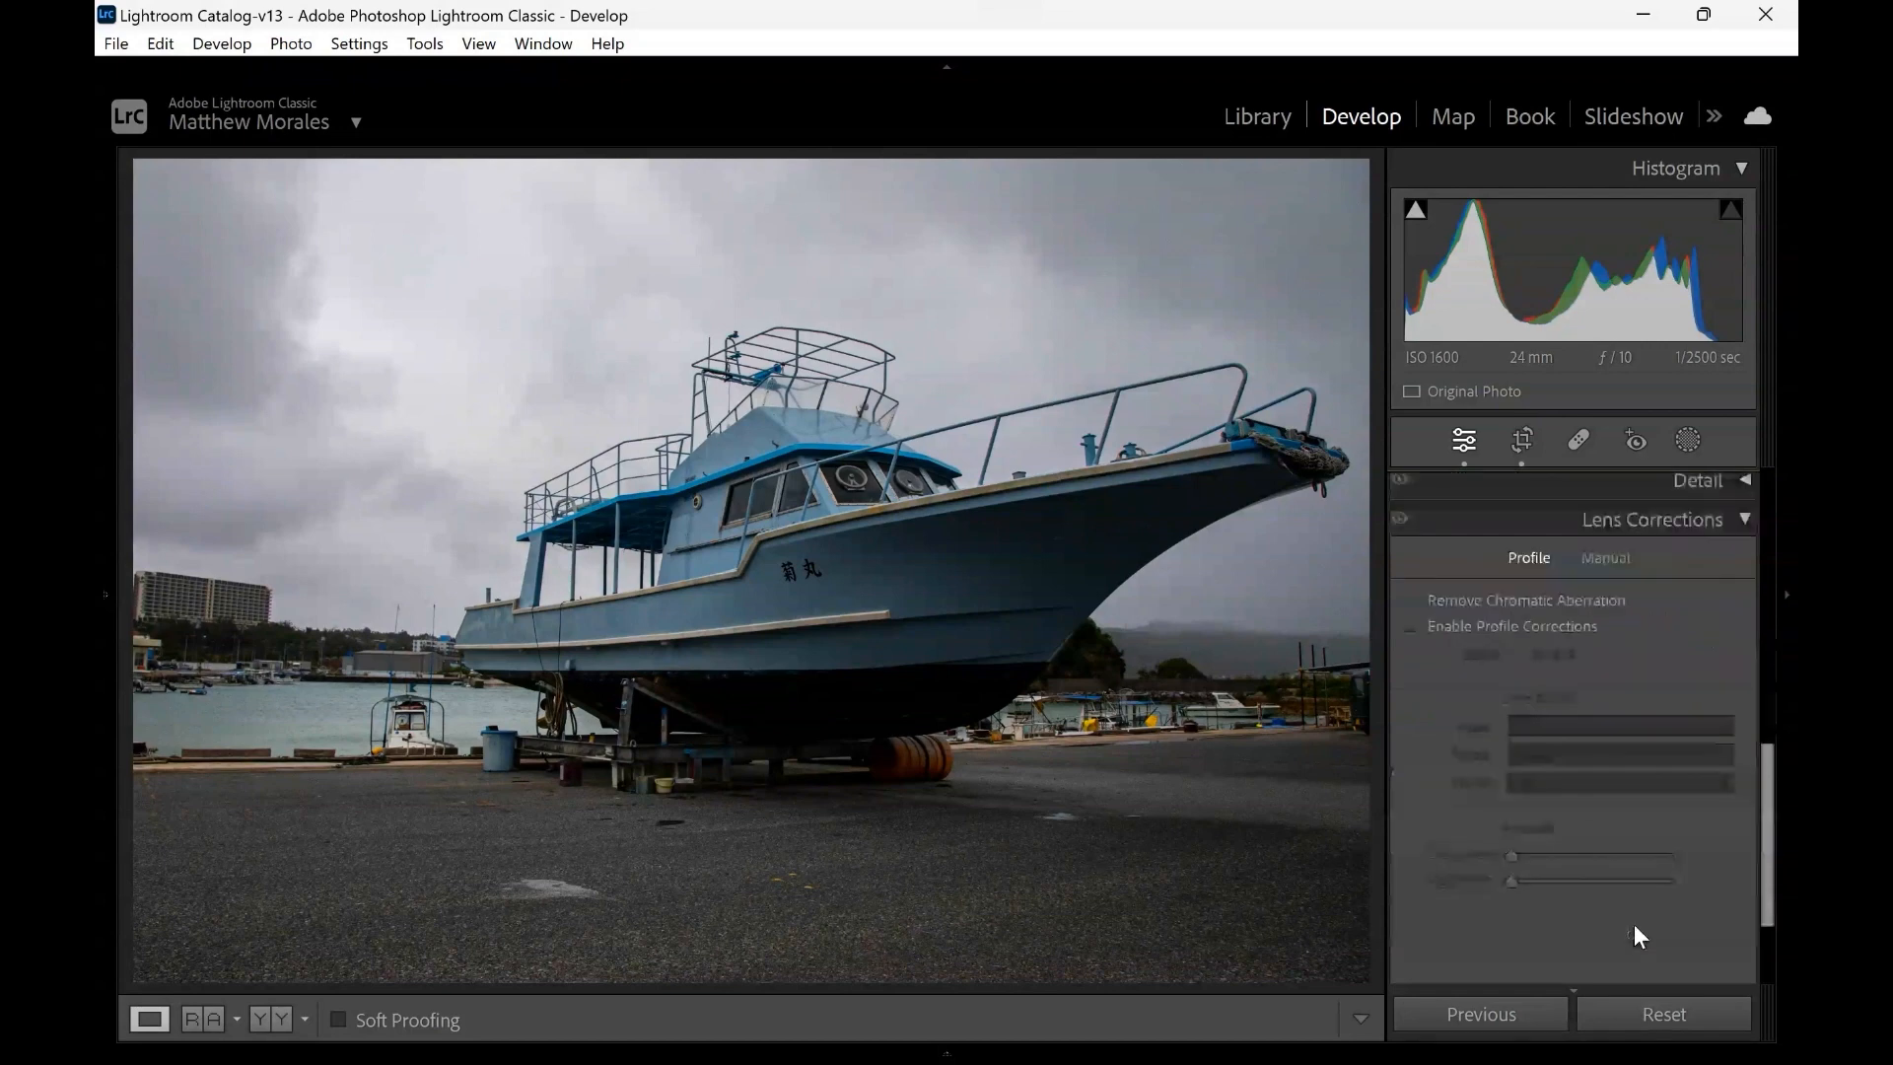
left_click(1417, 605)
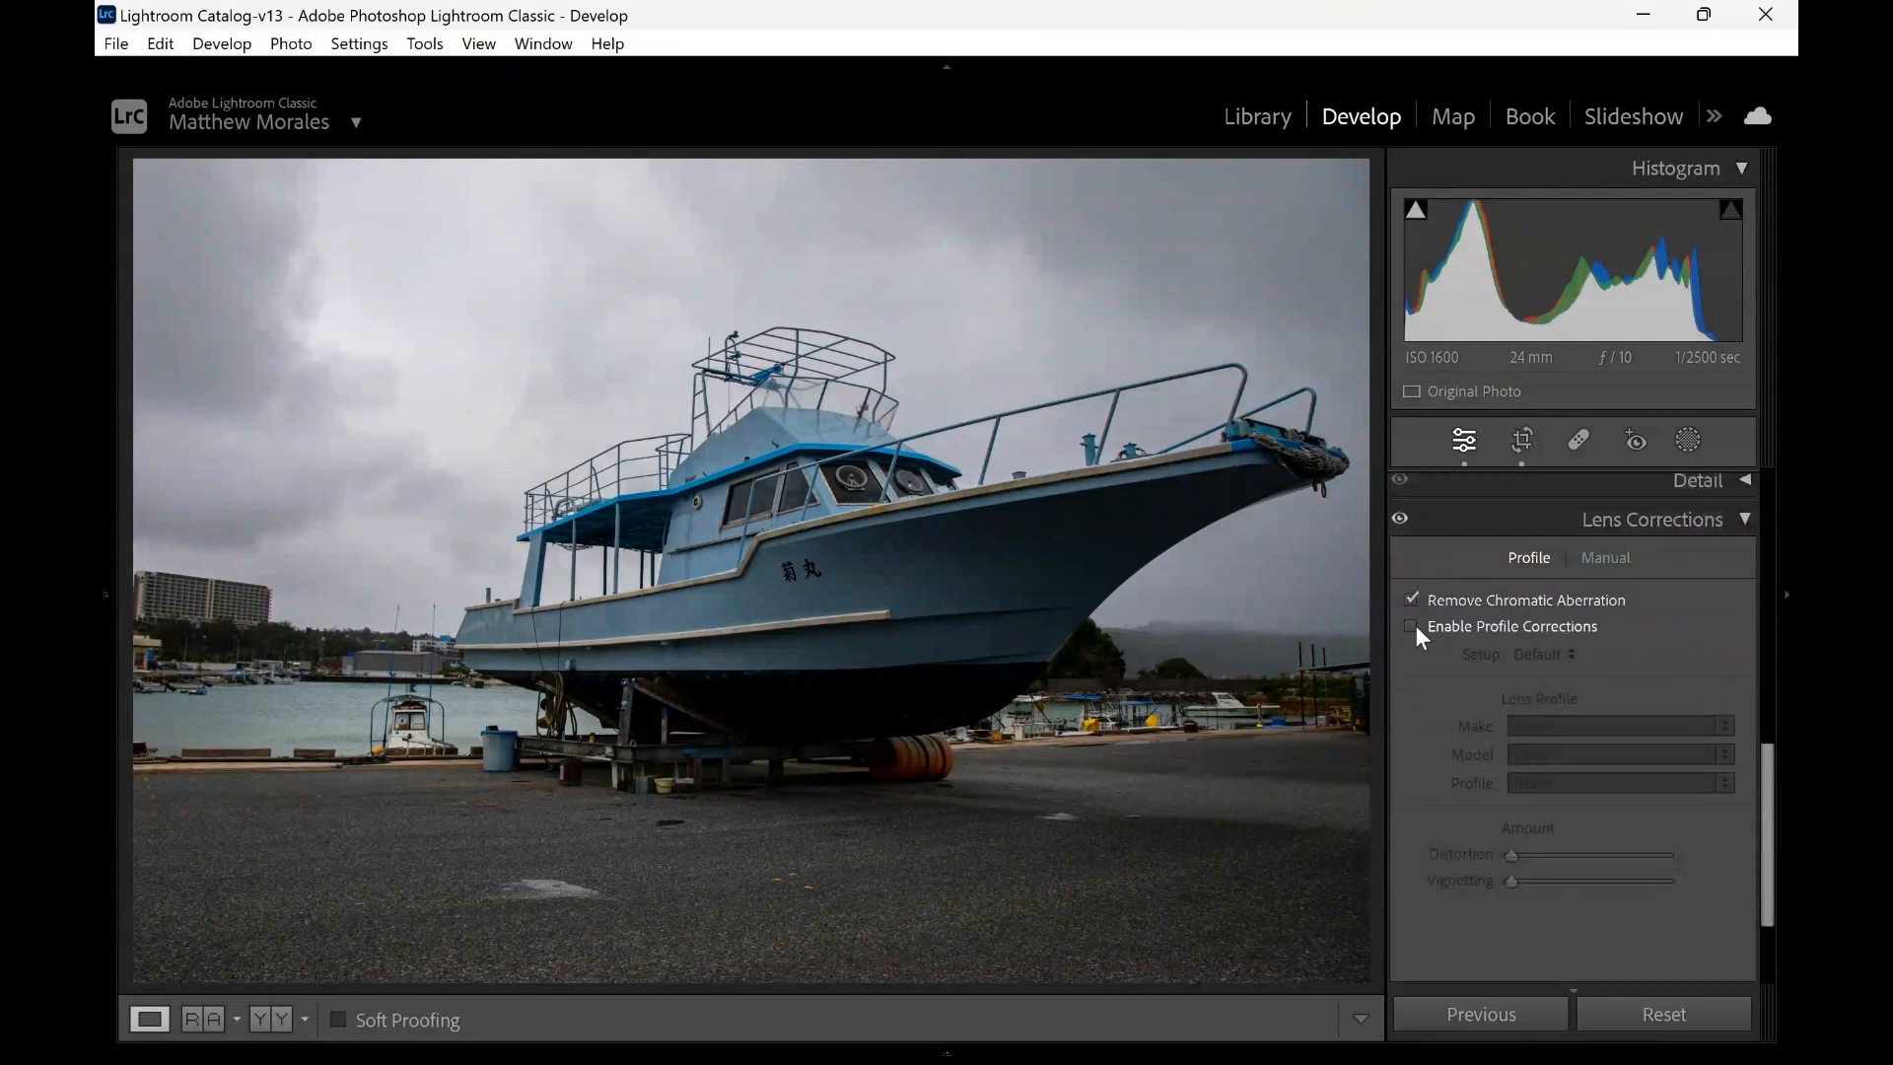
left_click(1413, 626)
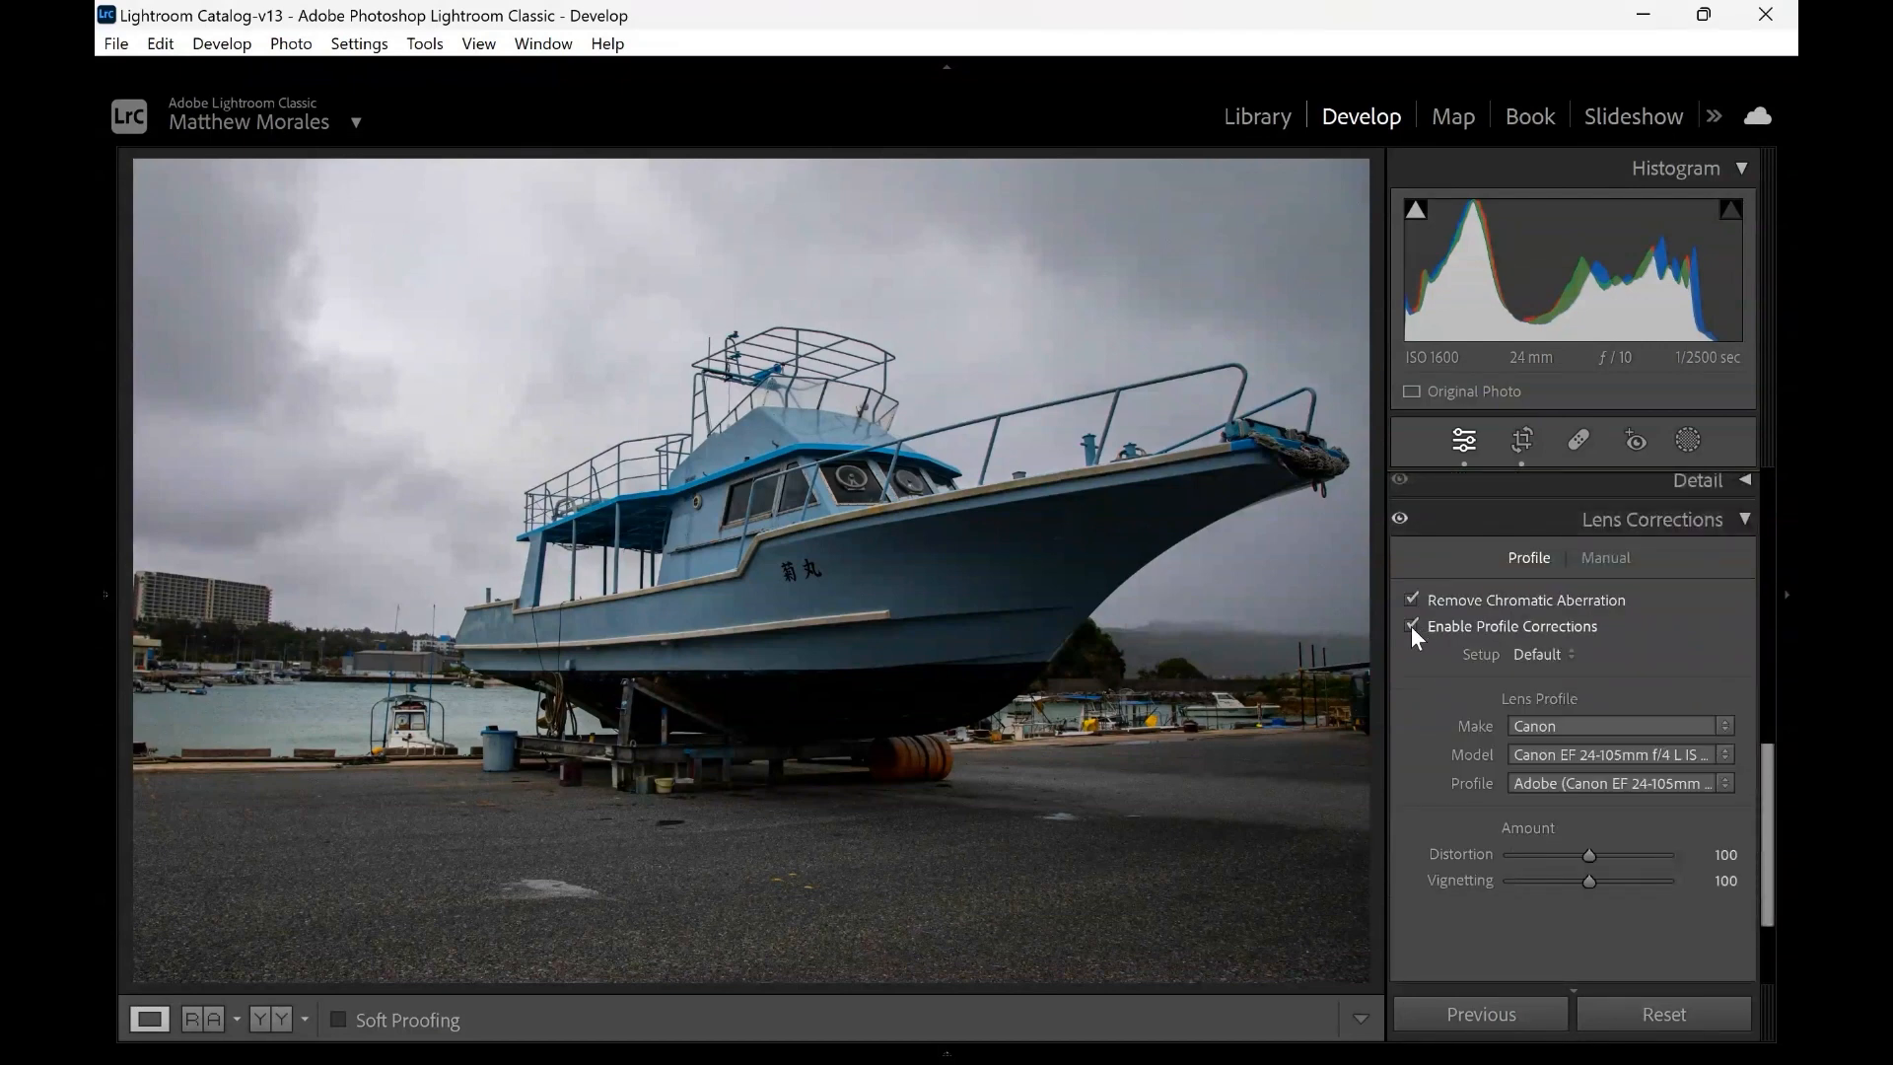
left_click(755, 560)
left_click(1161, 426)
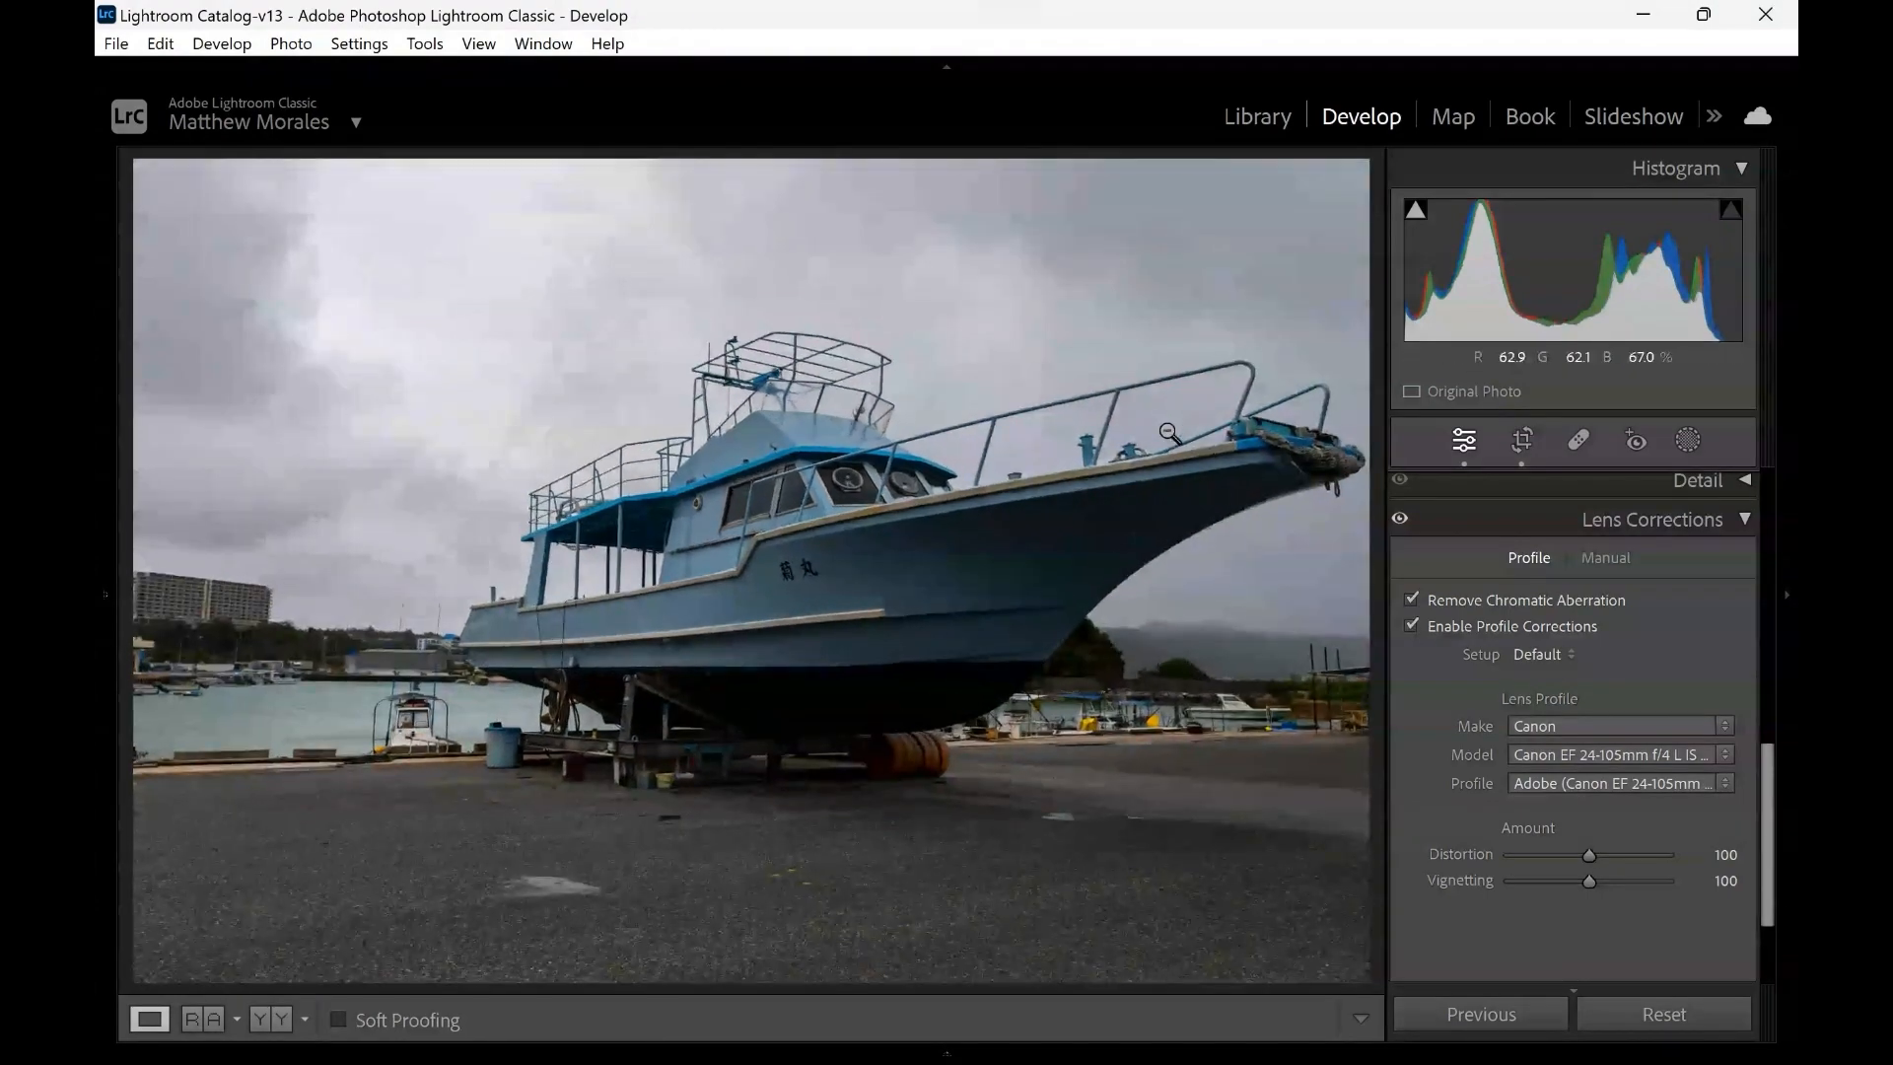
Set the sharpening amount to 84 with the grayscale preview, and reset the radius to 1.0 after trying a higher value
scroll(1514, 589, "up", 2)
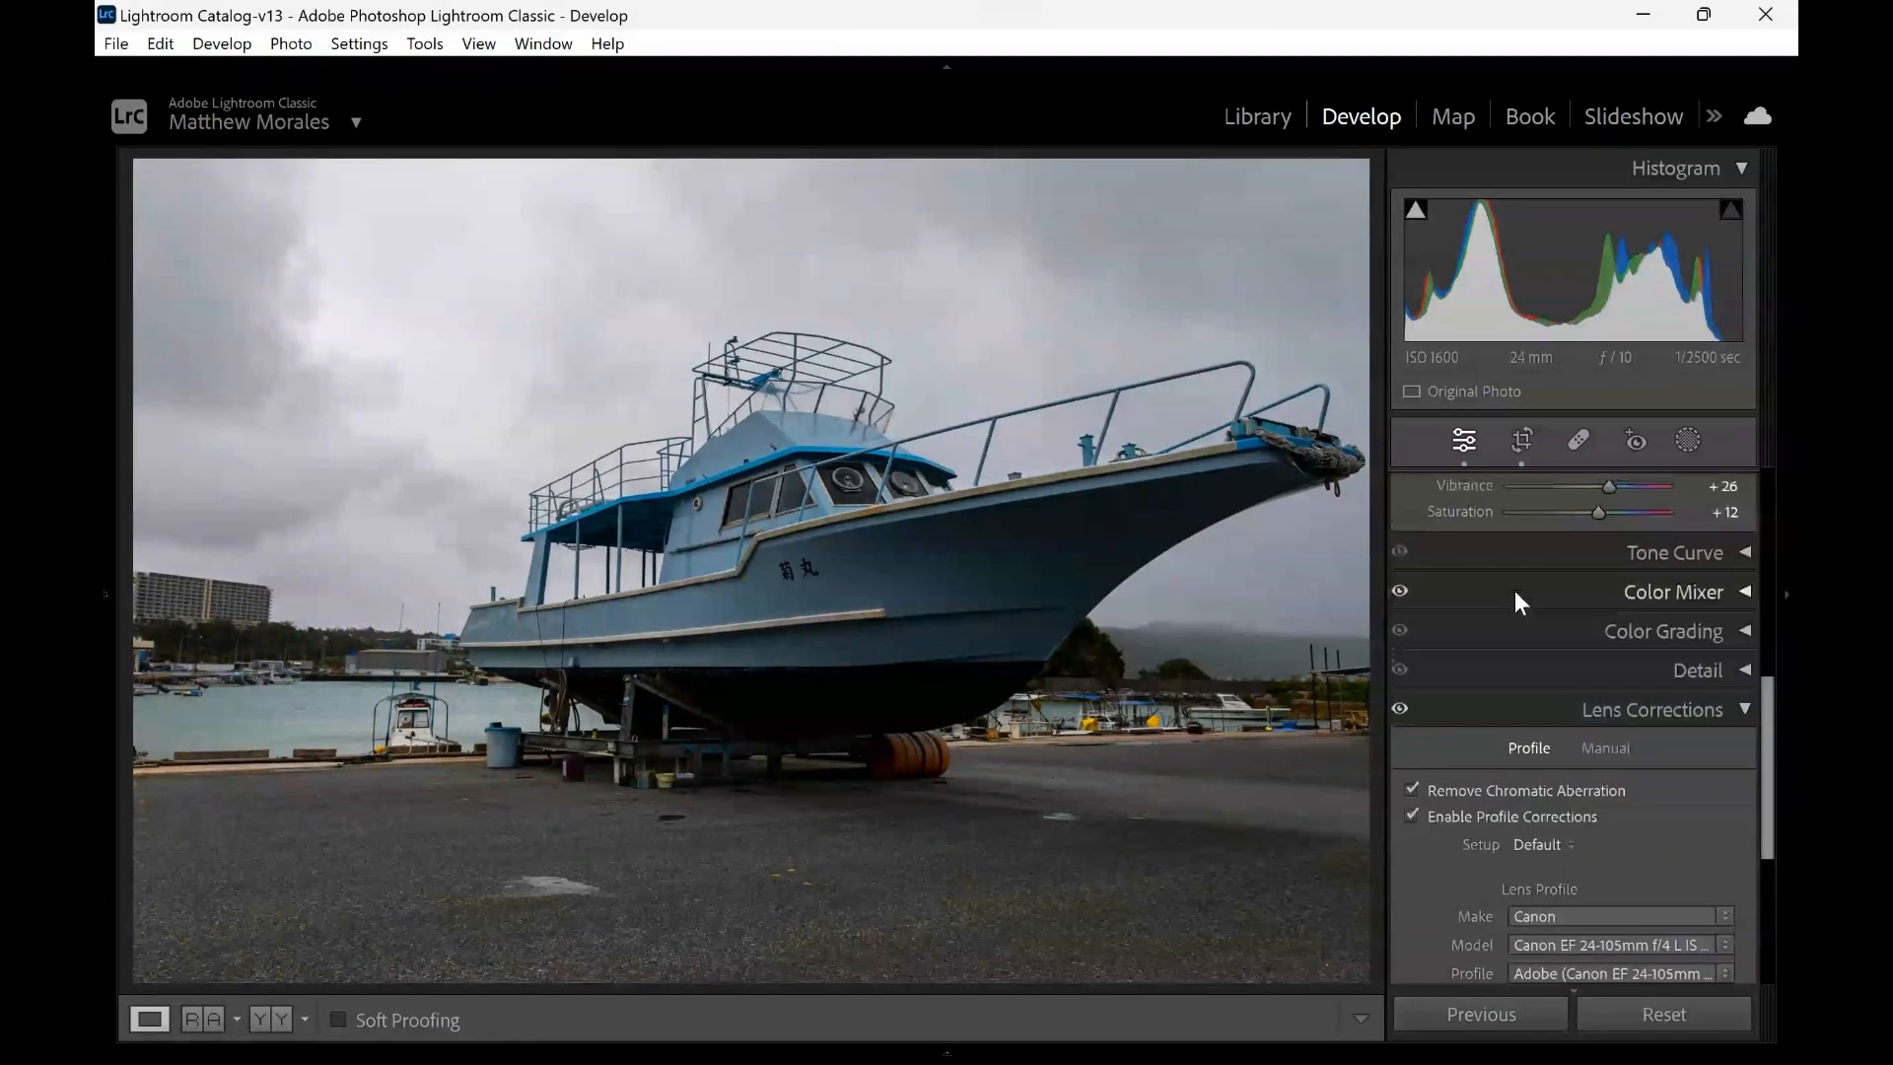
left_click(1676, 674)
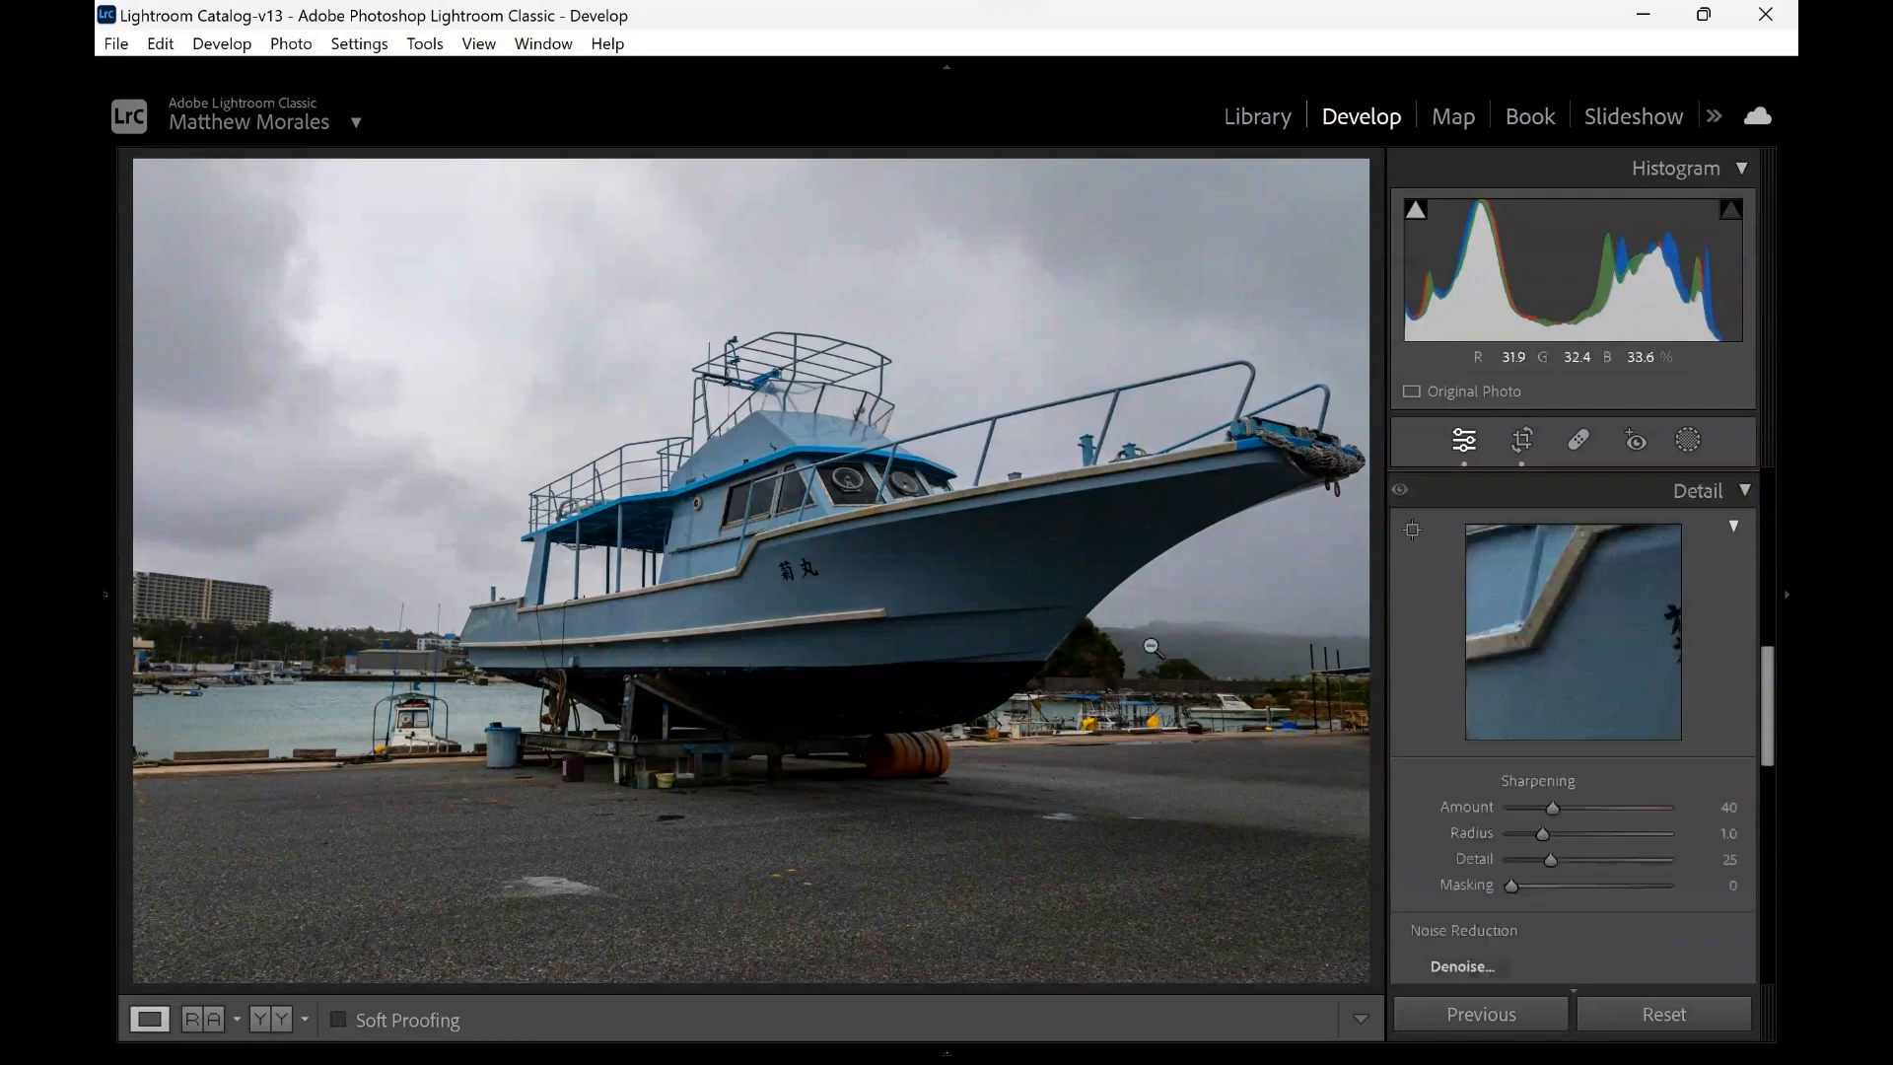
left_click(753, 535)
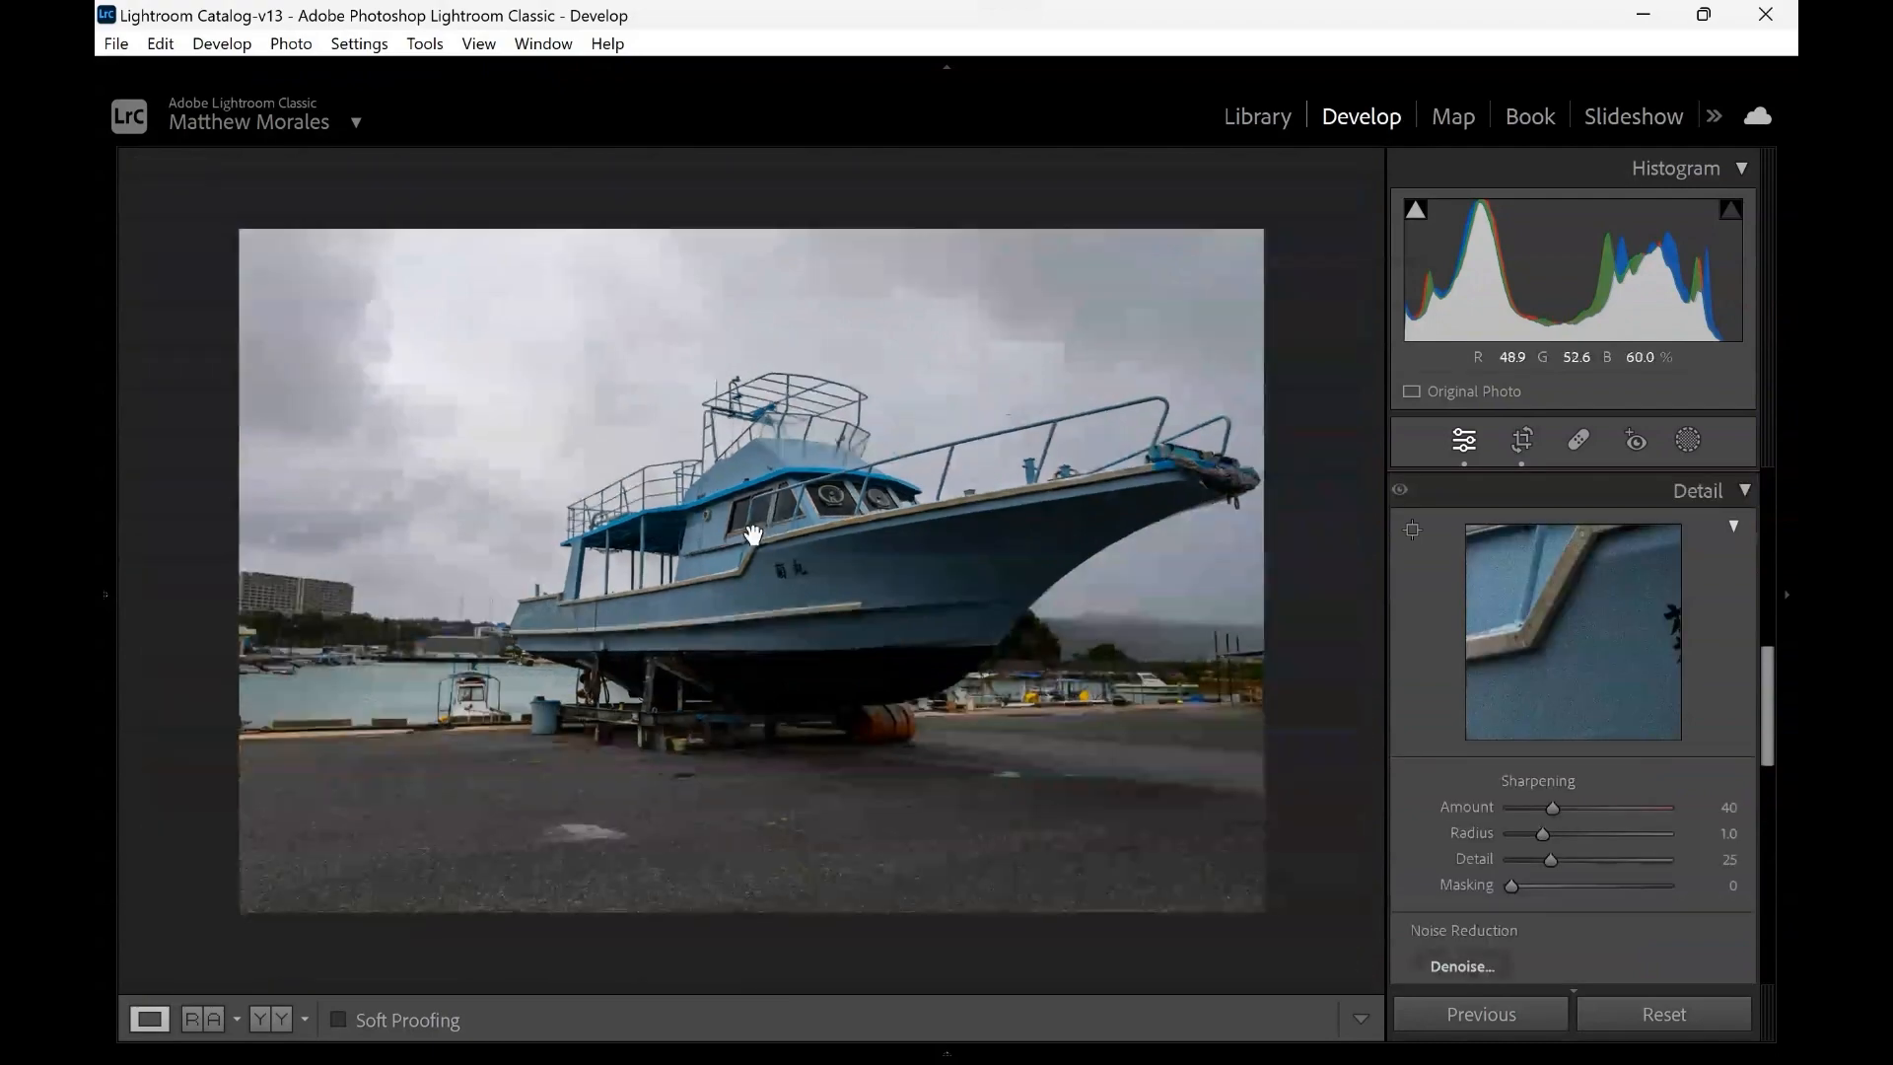
scroll(1445, 753, "down", 5)
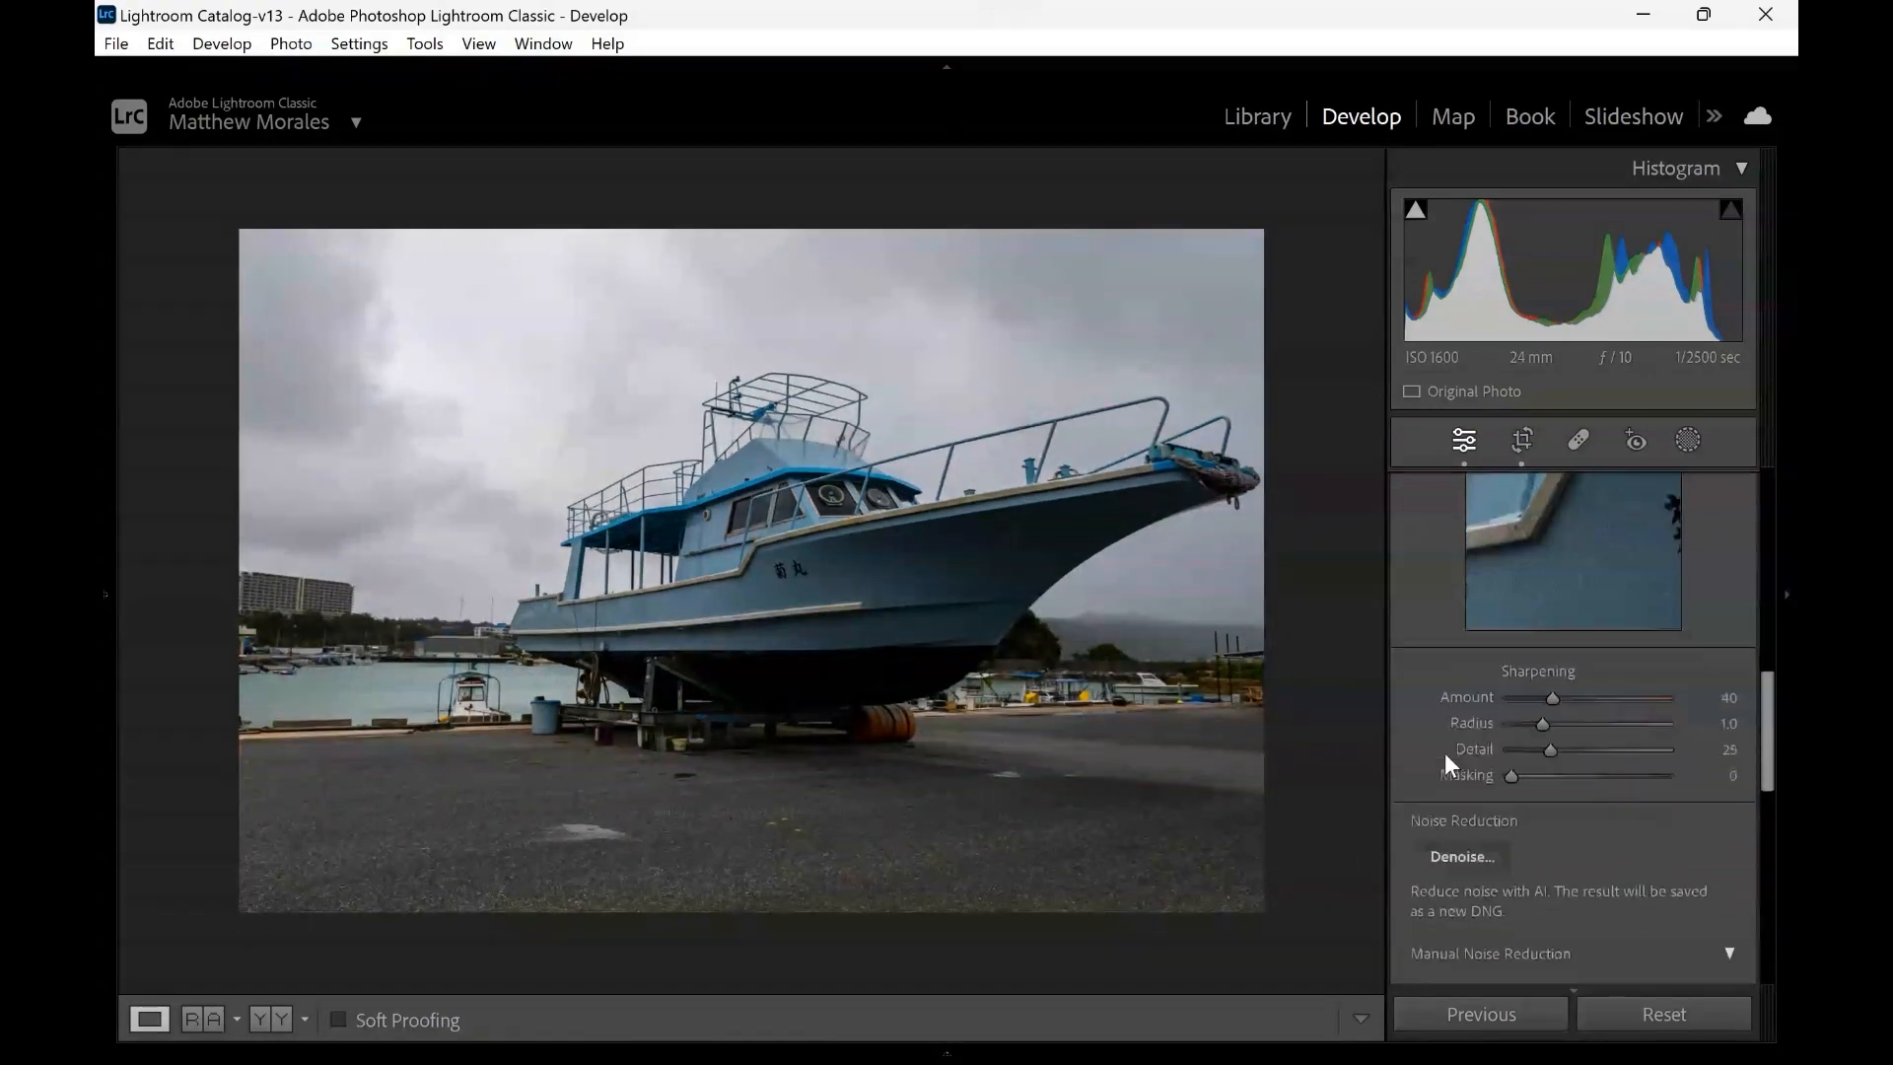
scroll(1445, 753, "up", 5)
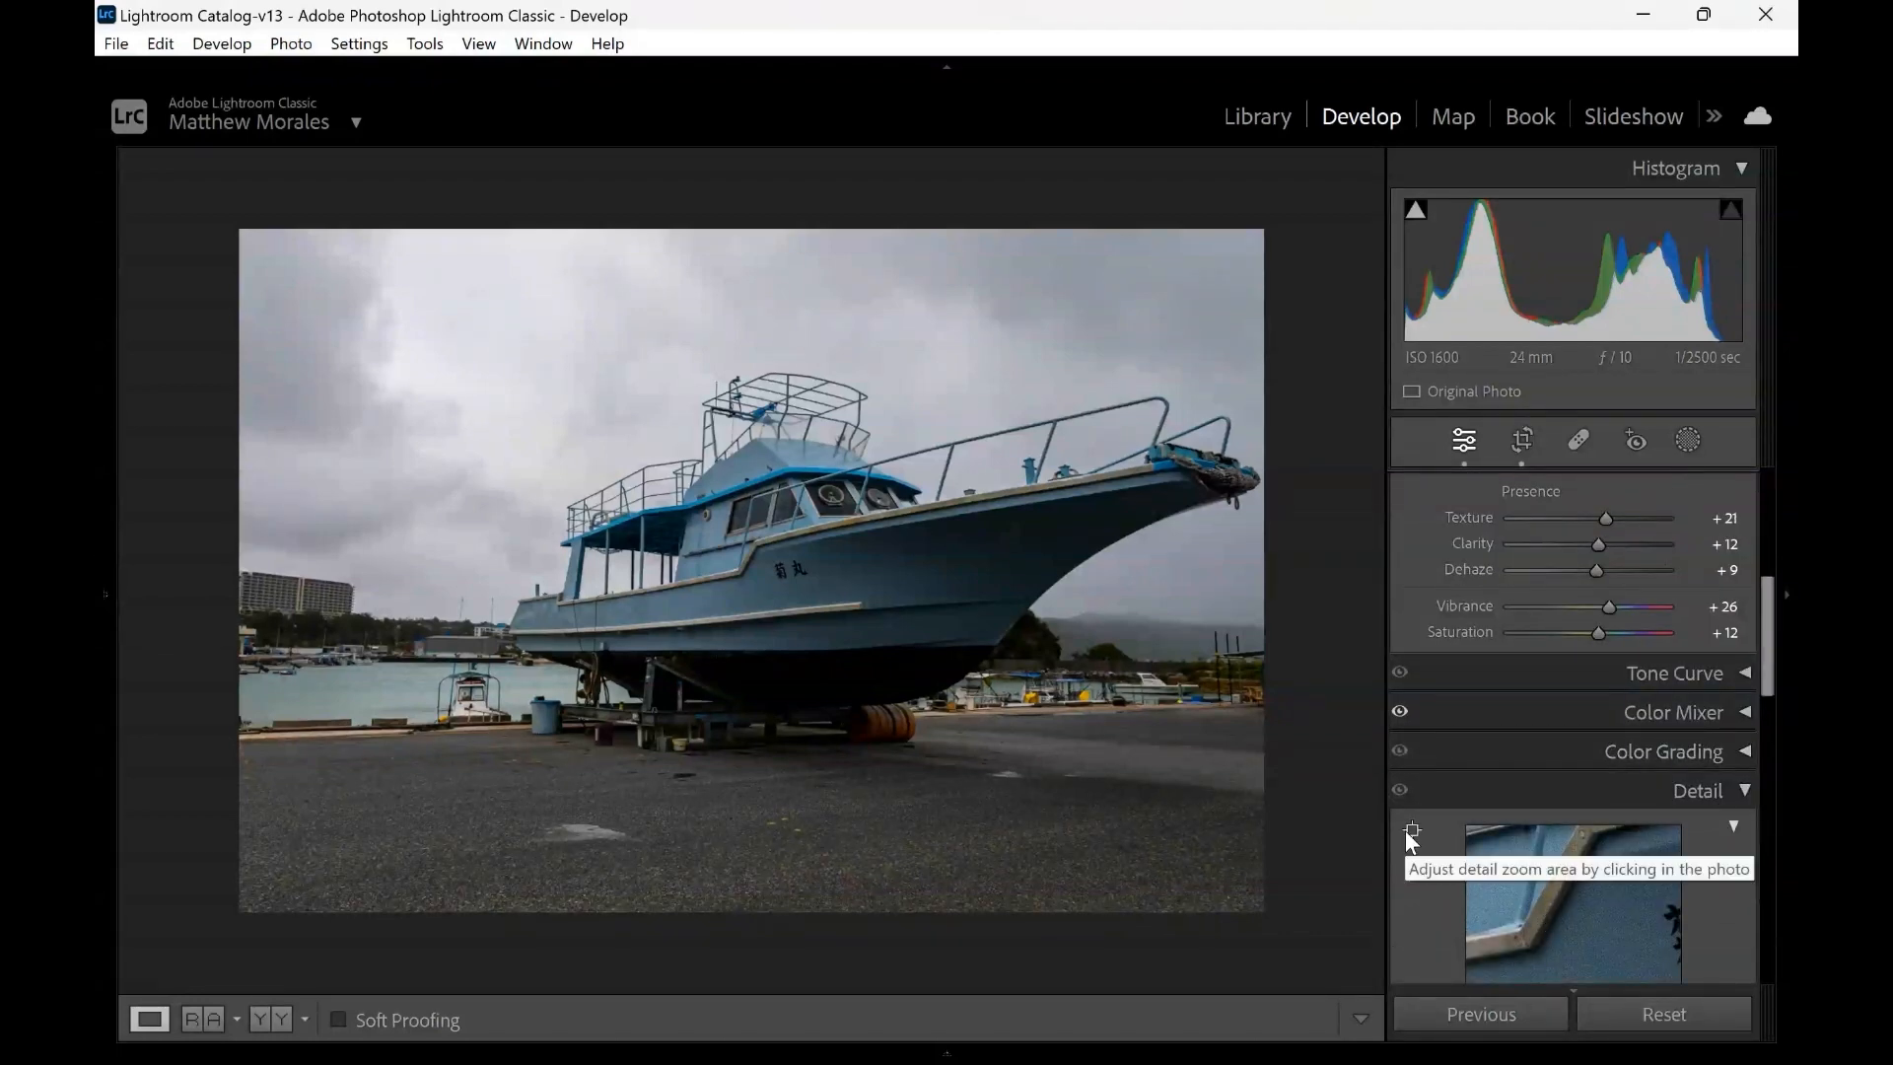
scroll(1405, 830, "down", 1)
scroll(1405, 830, "down", 2)
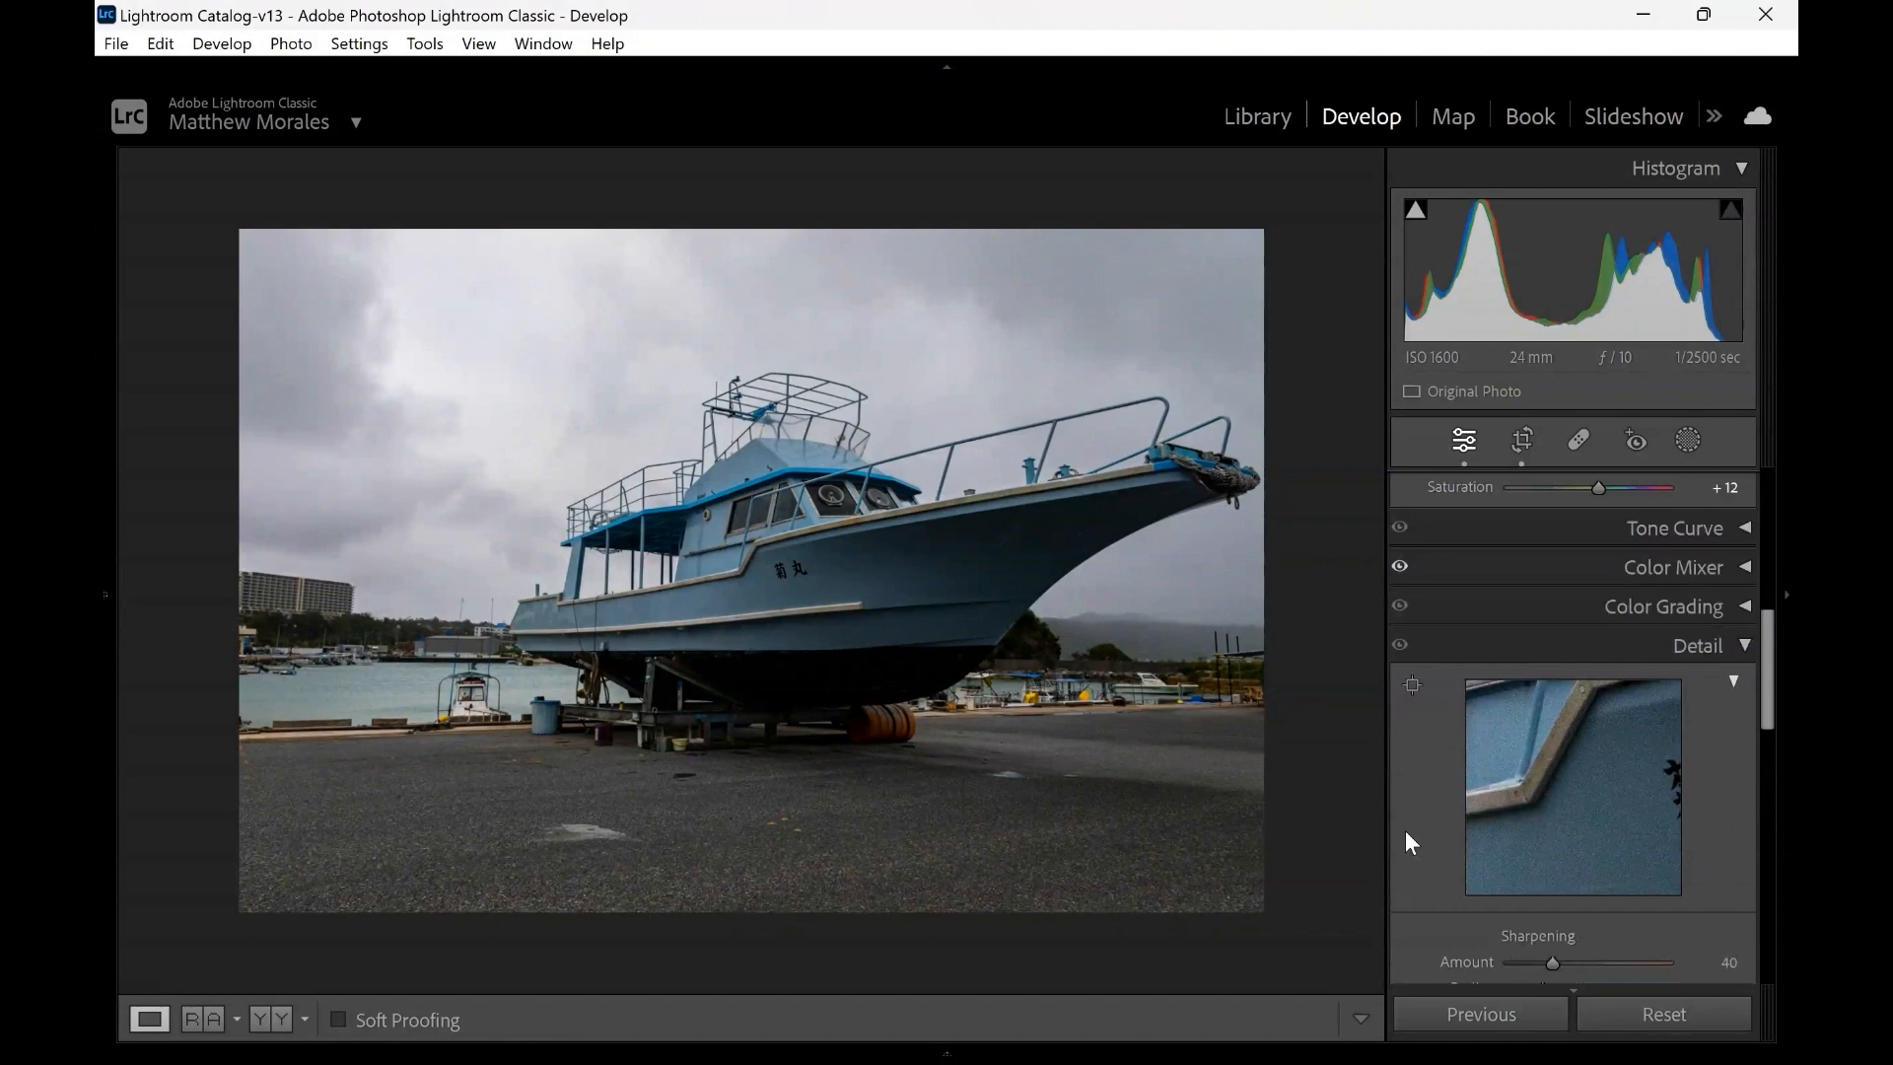
scroll(1405, 833, "down", 2)
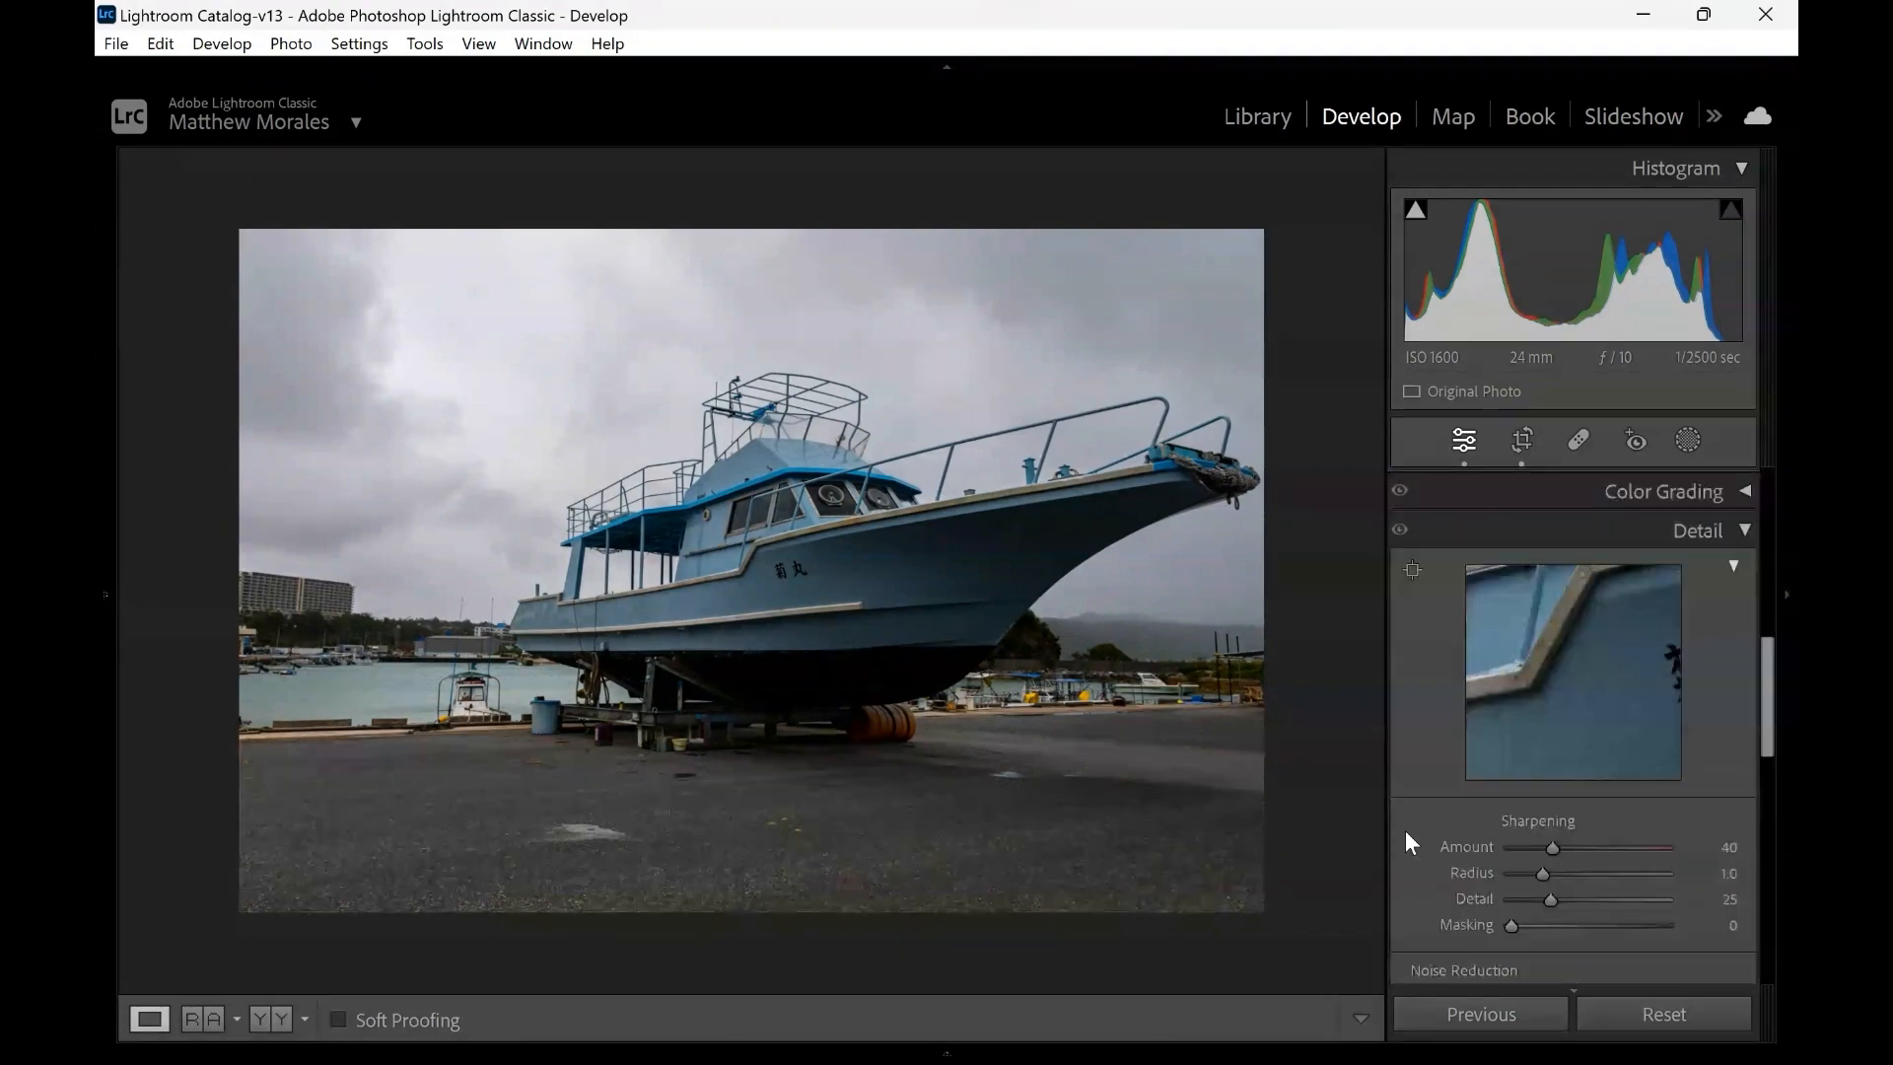
scroll(1404, 830, "down", 2)
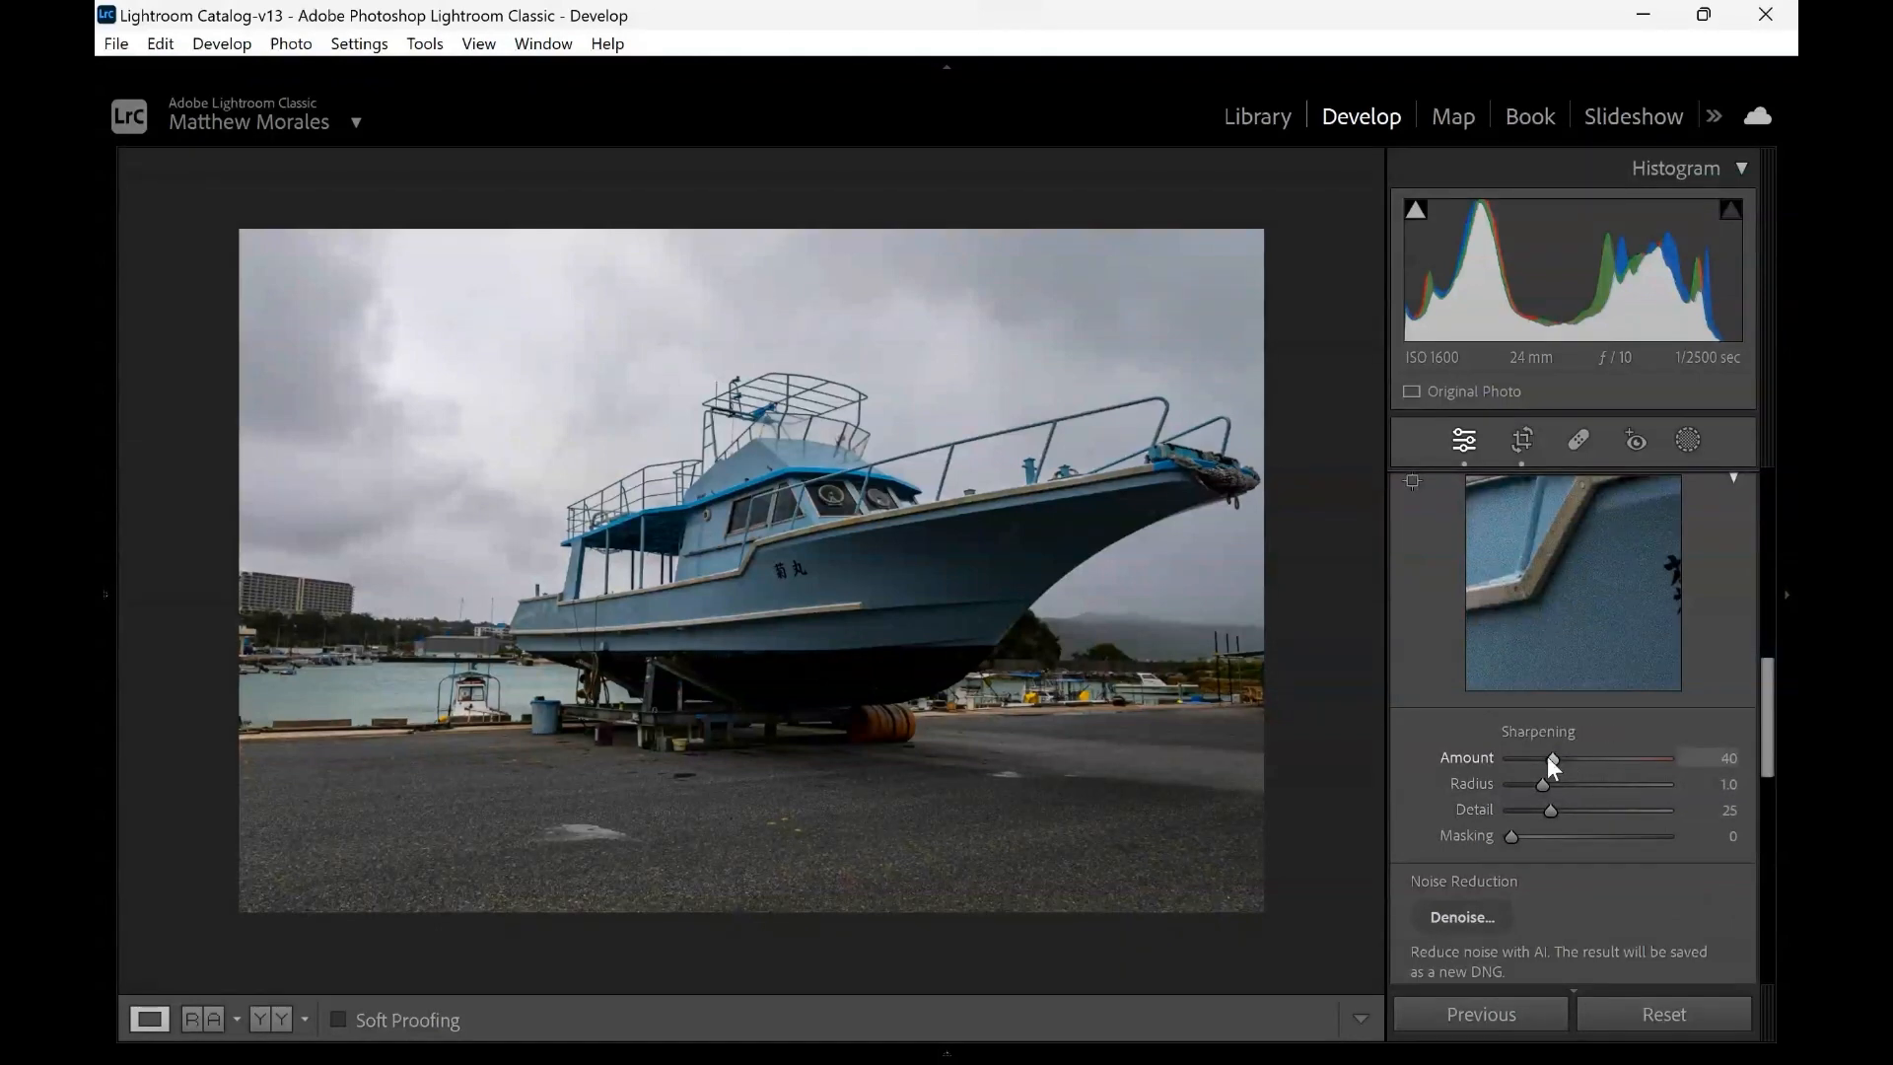
key("alt")
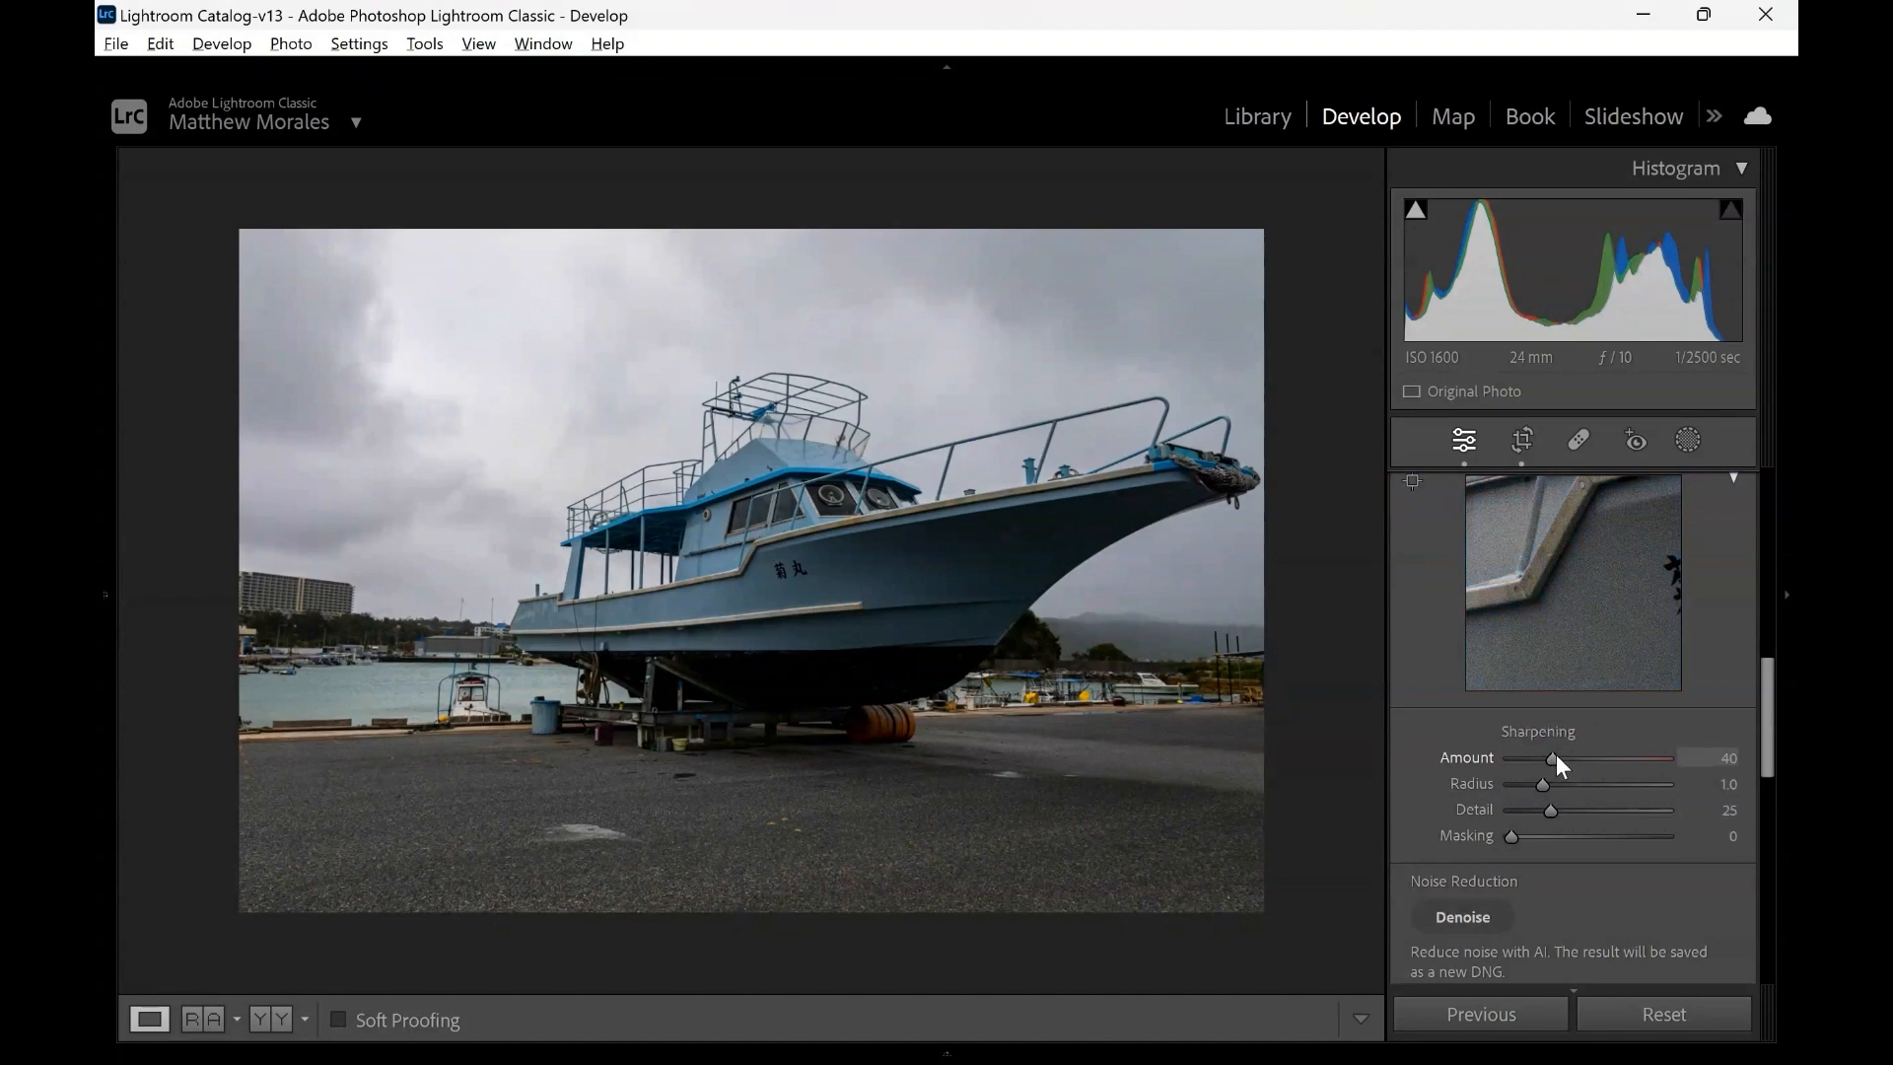
left_click_drag(1555, 754, 1601, 763)
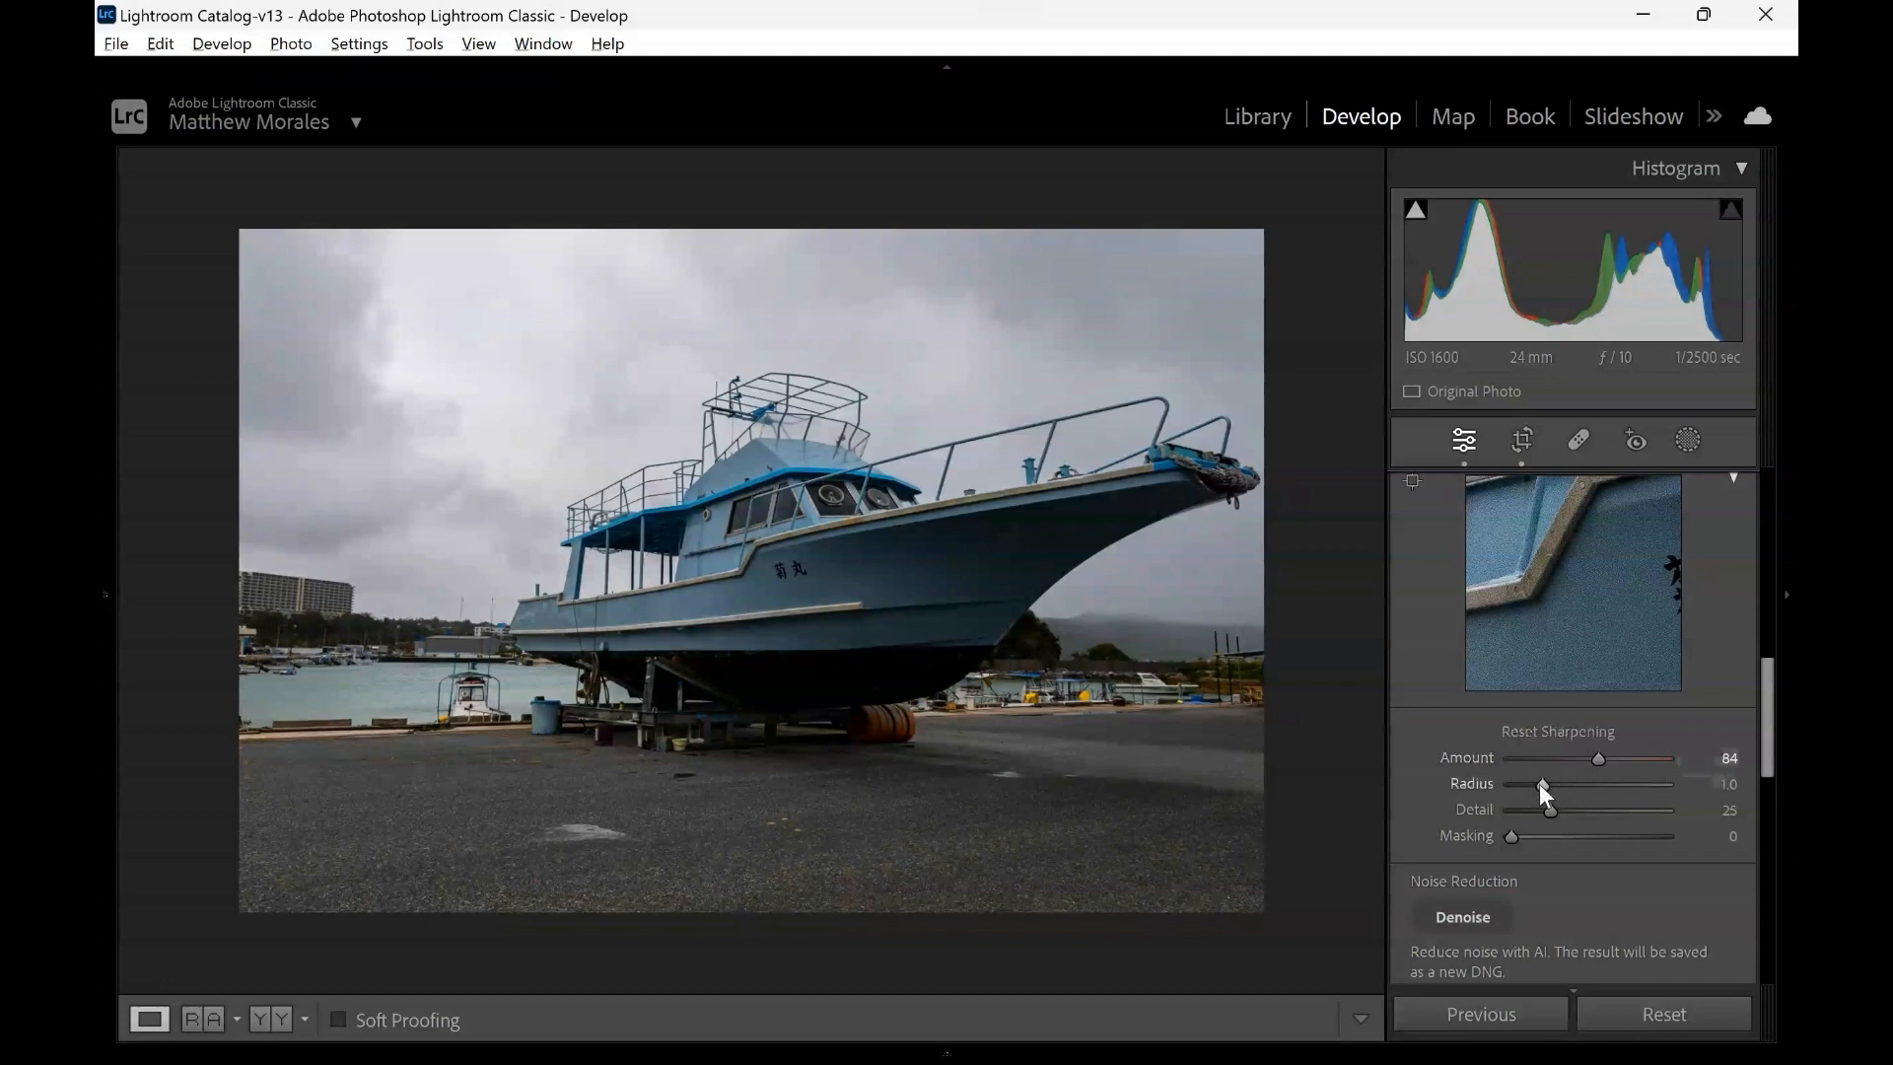
mouse_move(1539, 783)
left_mouse_down()
mouse_move(1634, 786)
mouse_move(1511, 782)
mouse_move(1586, 777)
mouse_move(1559, 803)
mouse_move(1648, 790)
mouse_move(1544, 788)
mouse_move(1571, 778)
left_mouse_up()
double_click(1586, 777)
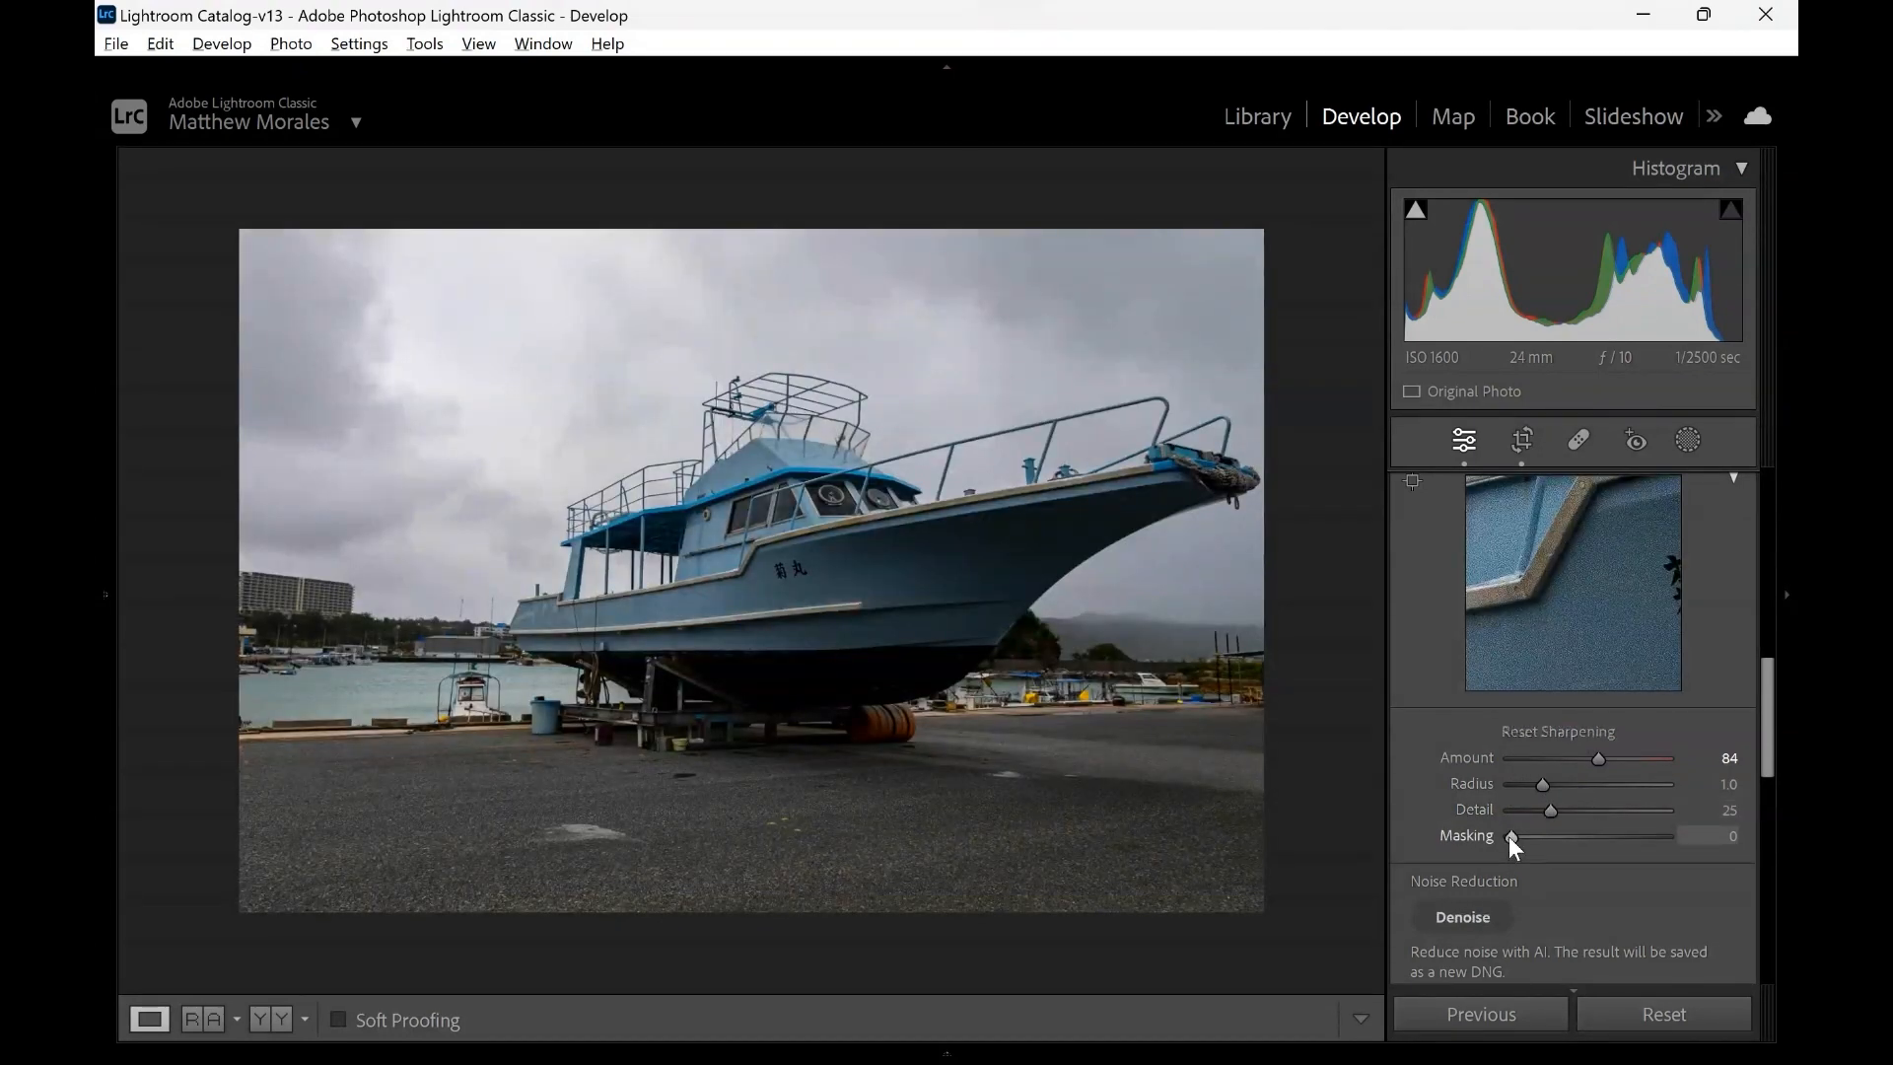
Set the sharpening masking to 83 using the black-and-white mask preview to limit sharpening to the edges
mouse_move(1510, 836)
left_mouse_down("alt")
mouse_move(1531, 837)
mouse_move(1510, 836)
left_mouse_up("alt")
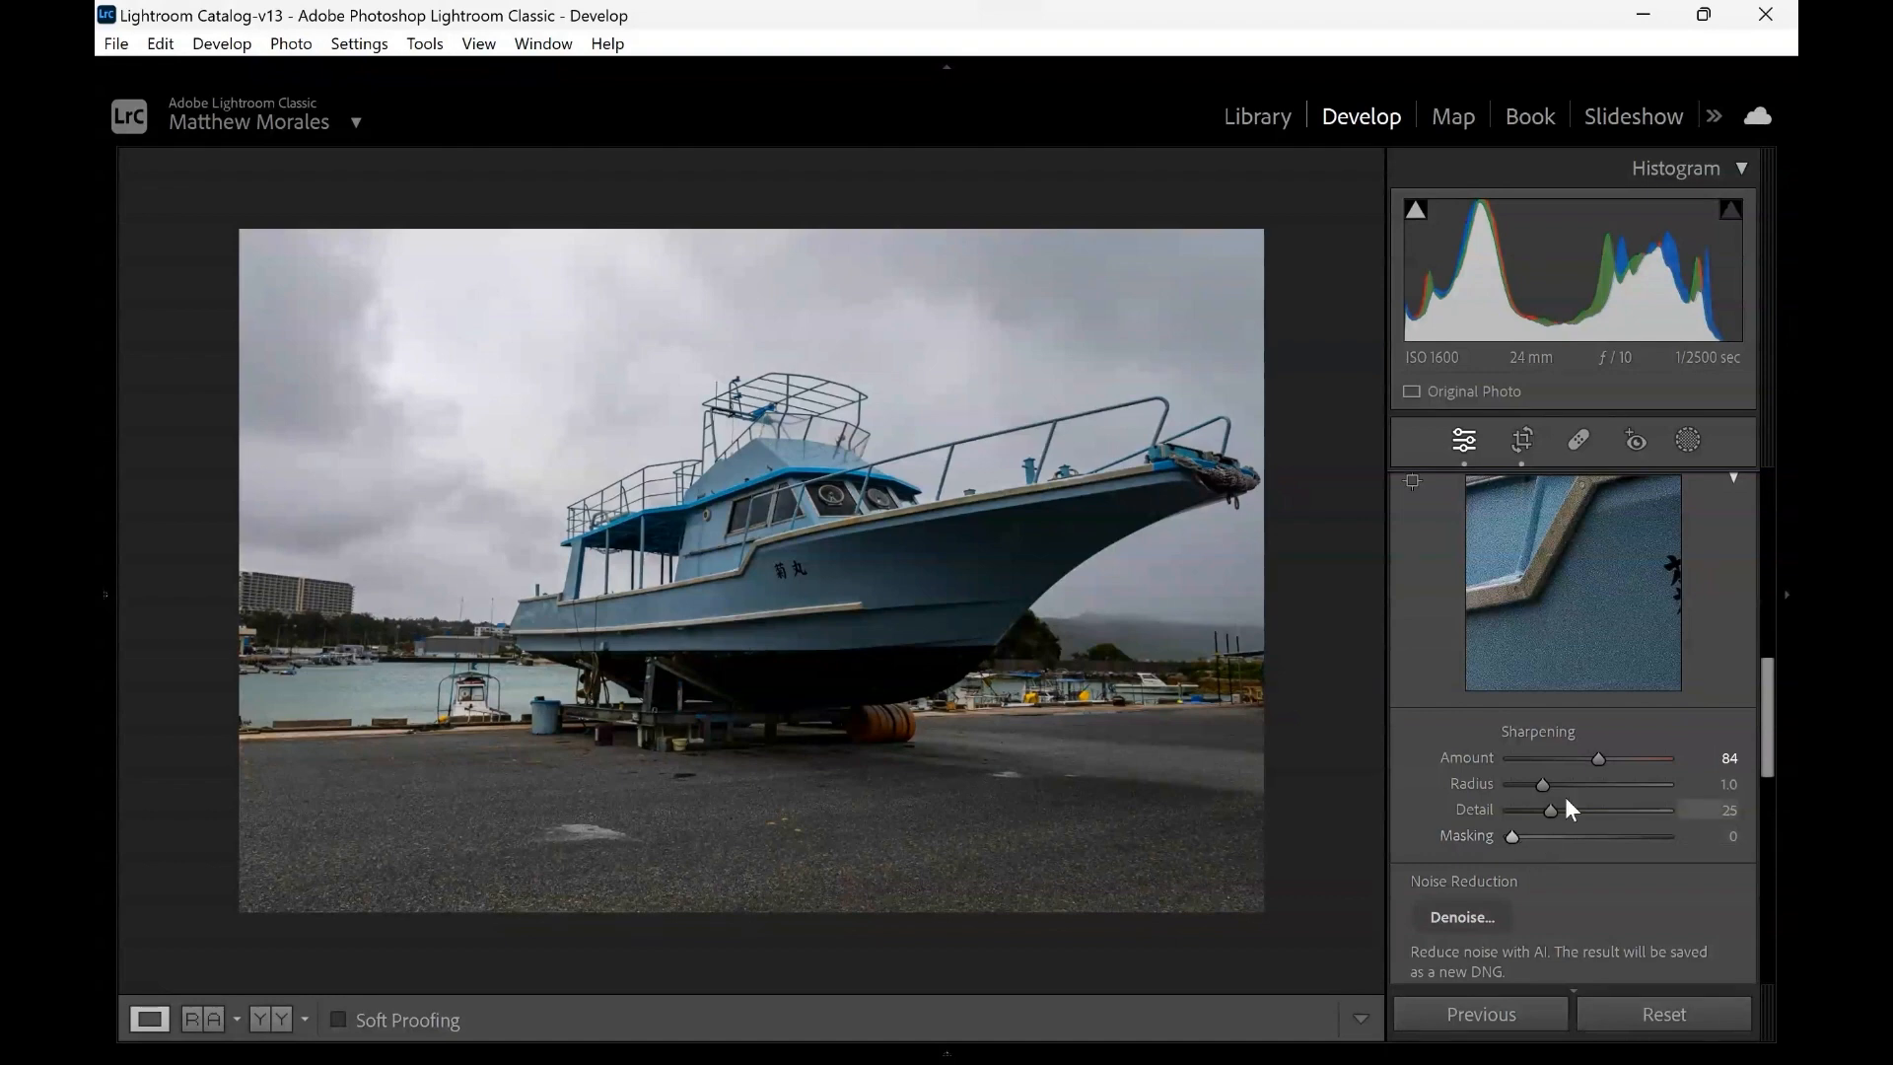
key("alt")
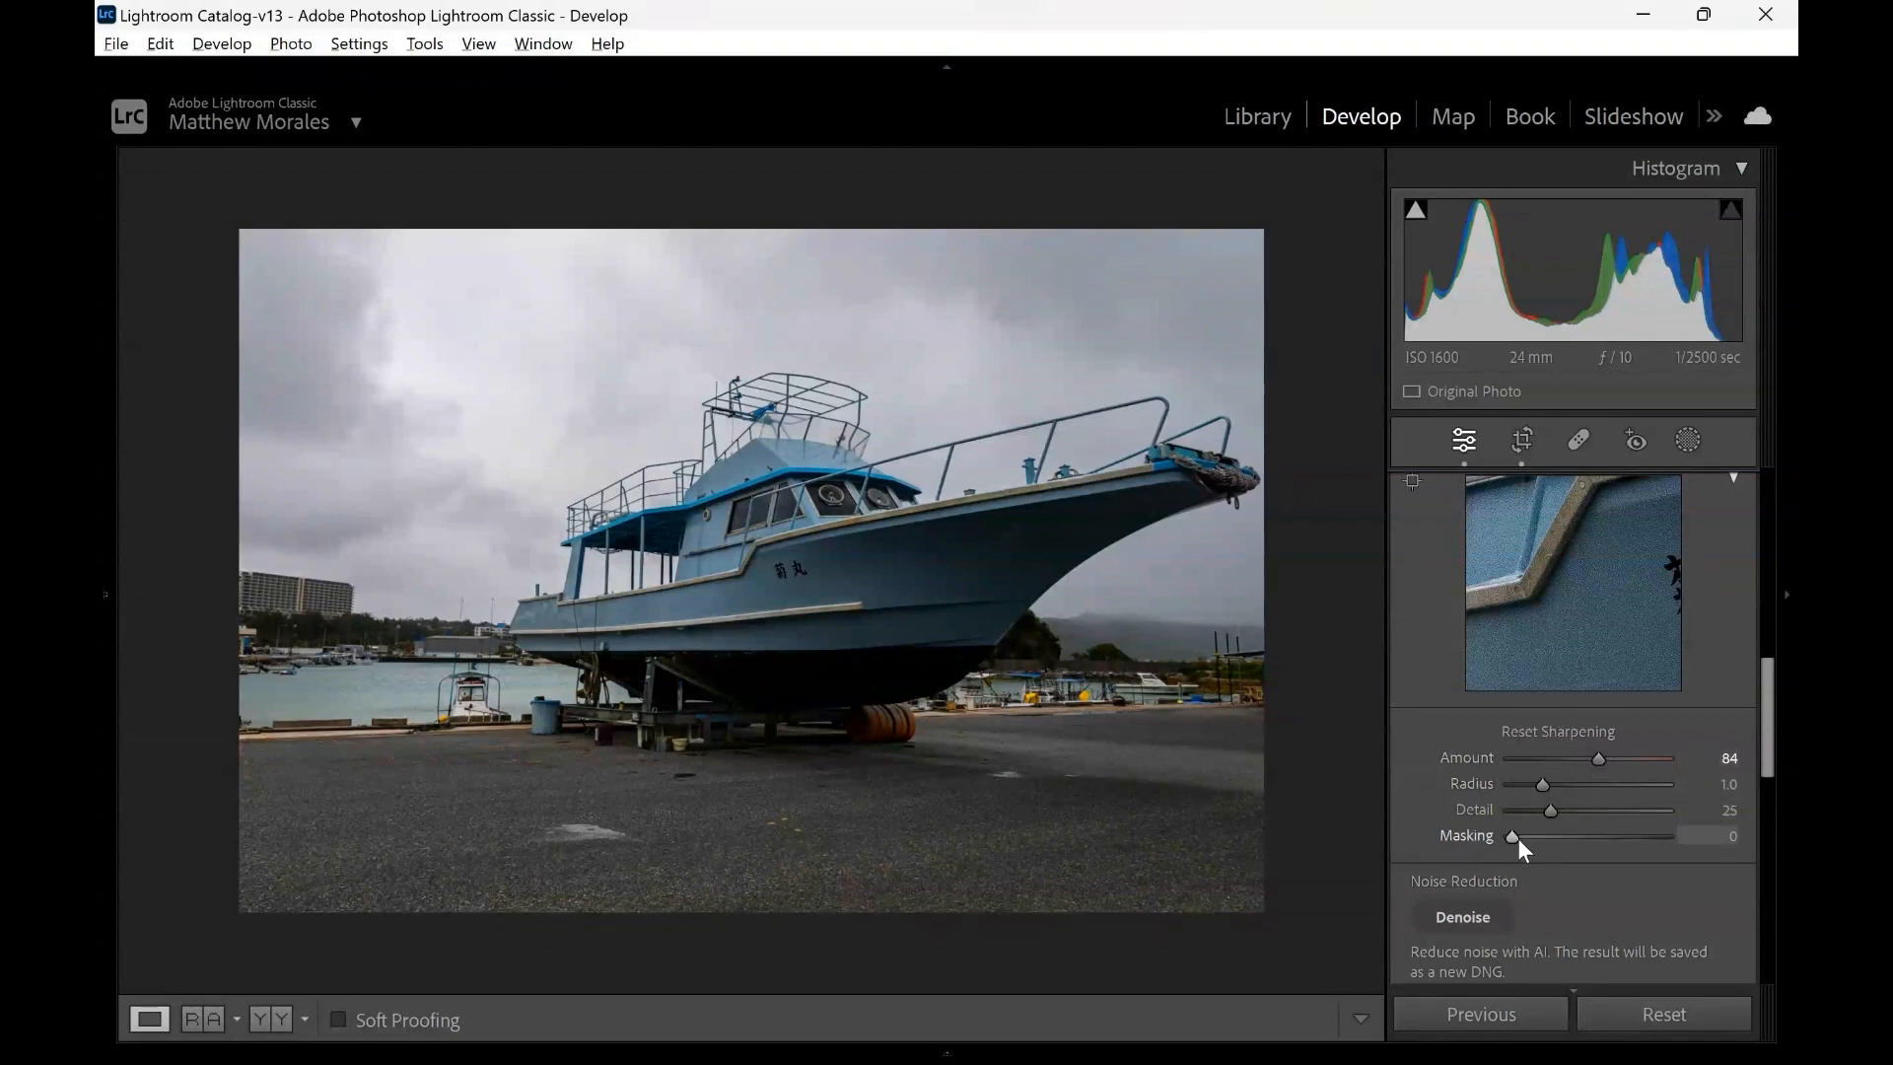
left_click(1517, 838, "alt")
left_click_drag(1518, 838, 1520, 836)
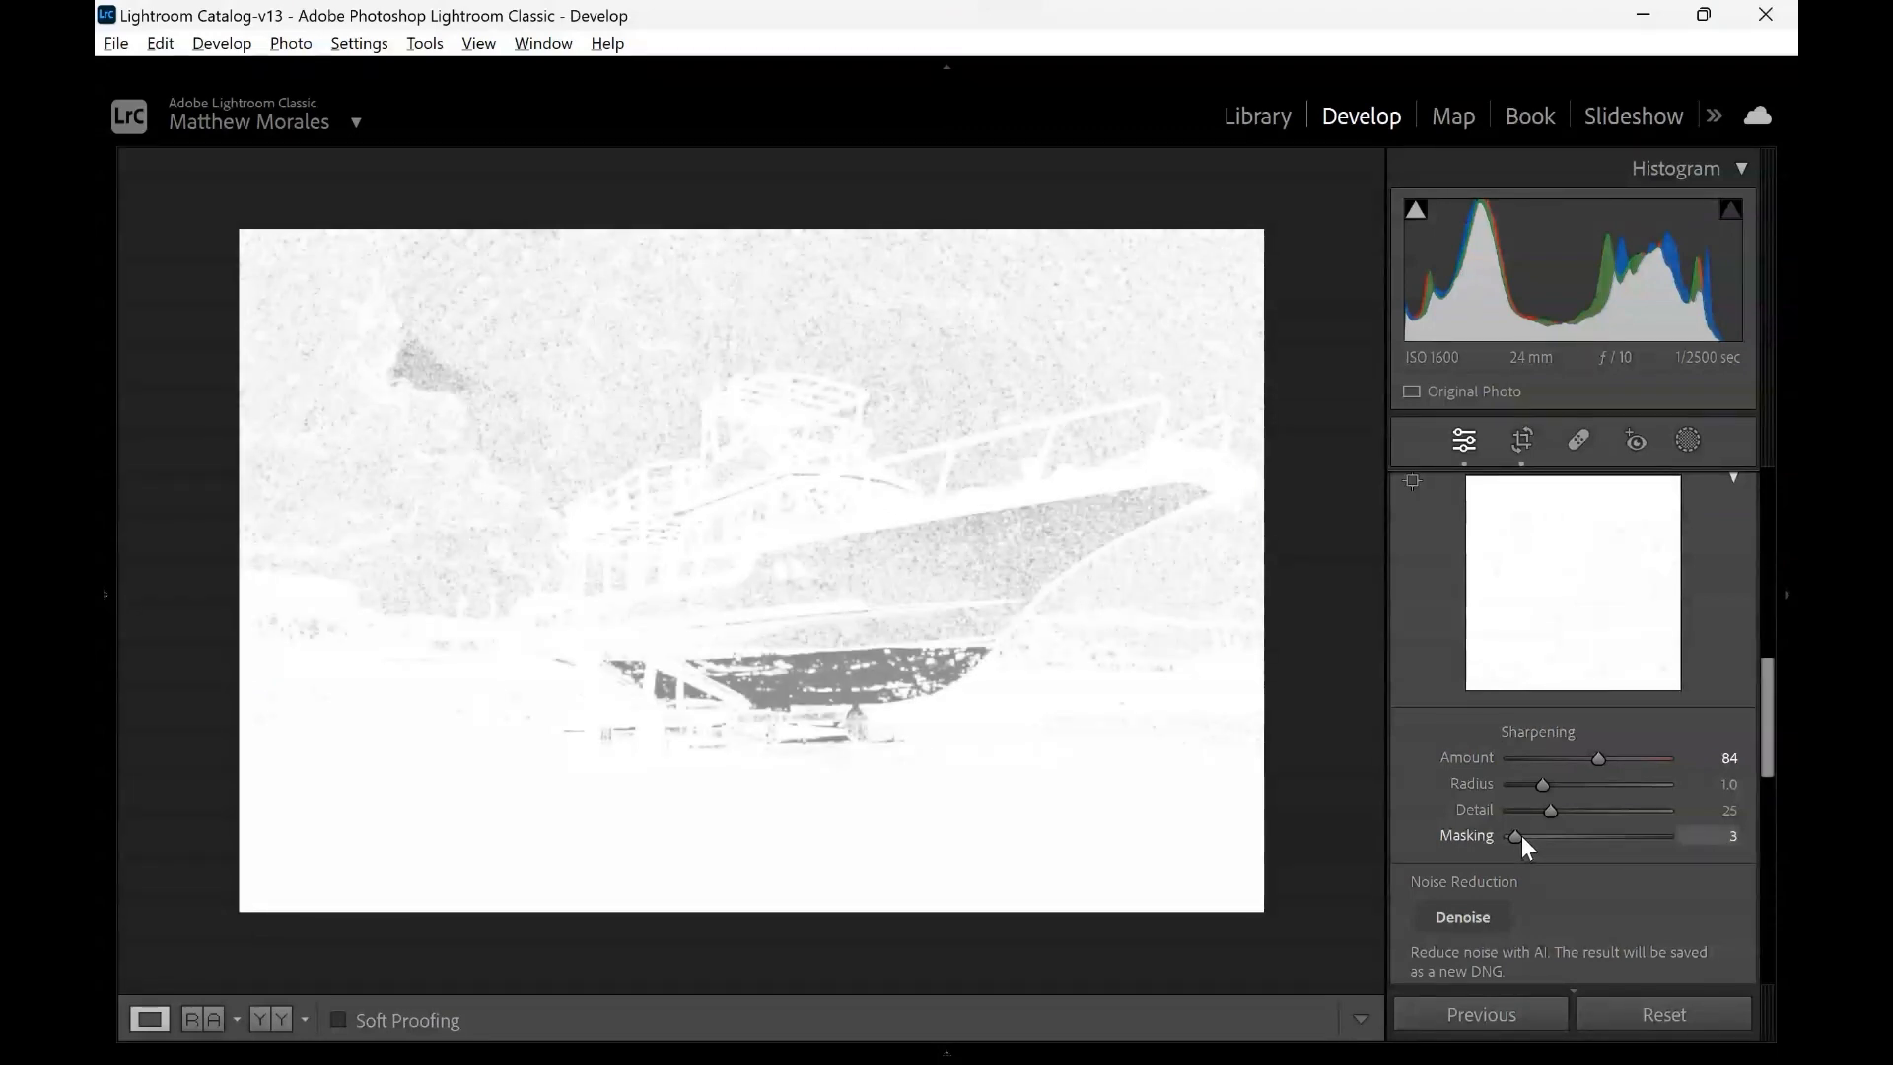
left_click_drag(1522, 834, 1646, 833)
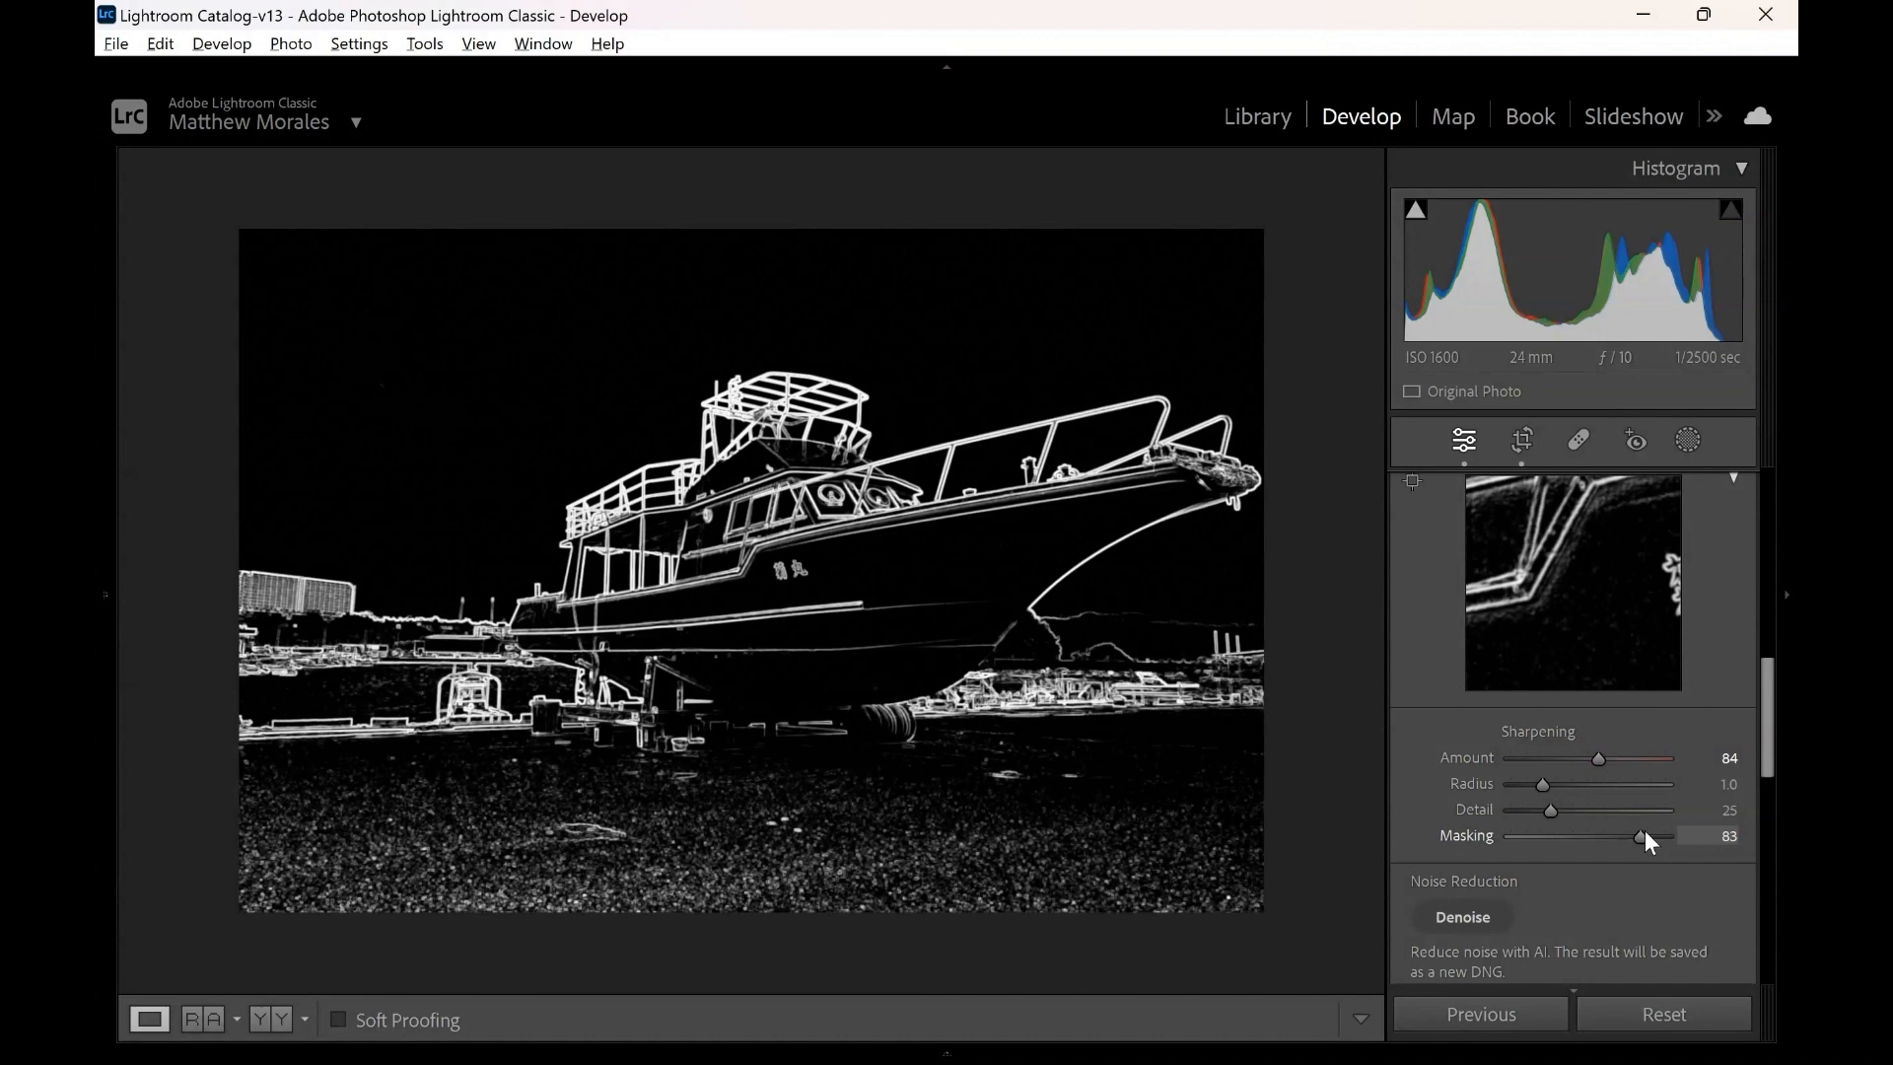
left_click_drag(1644, 830, 1644, 832)
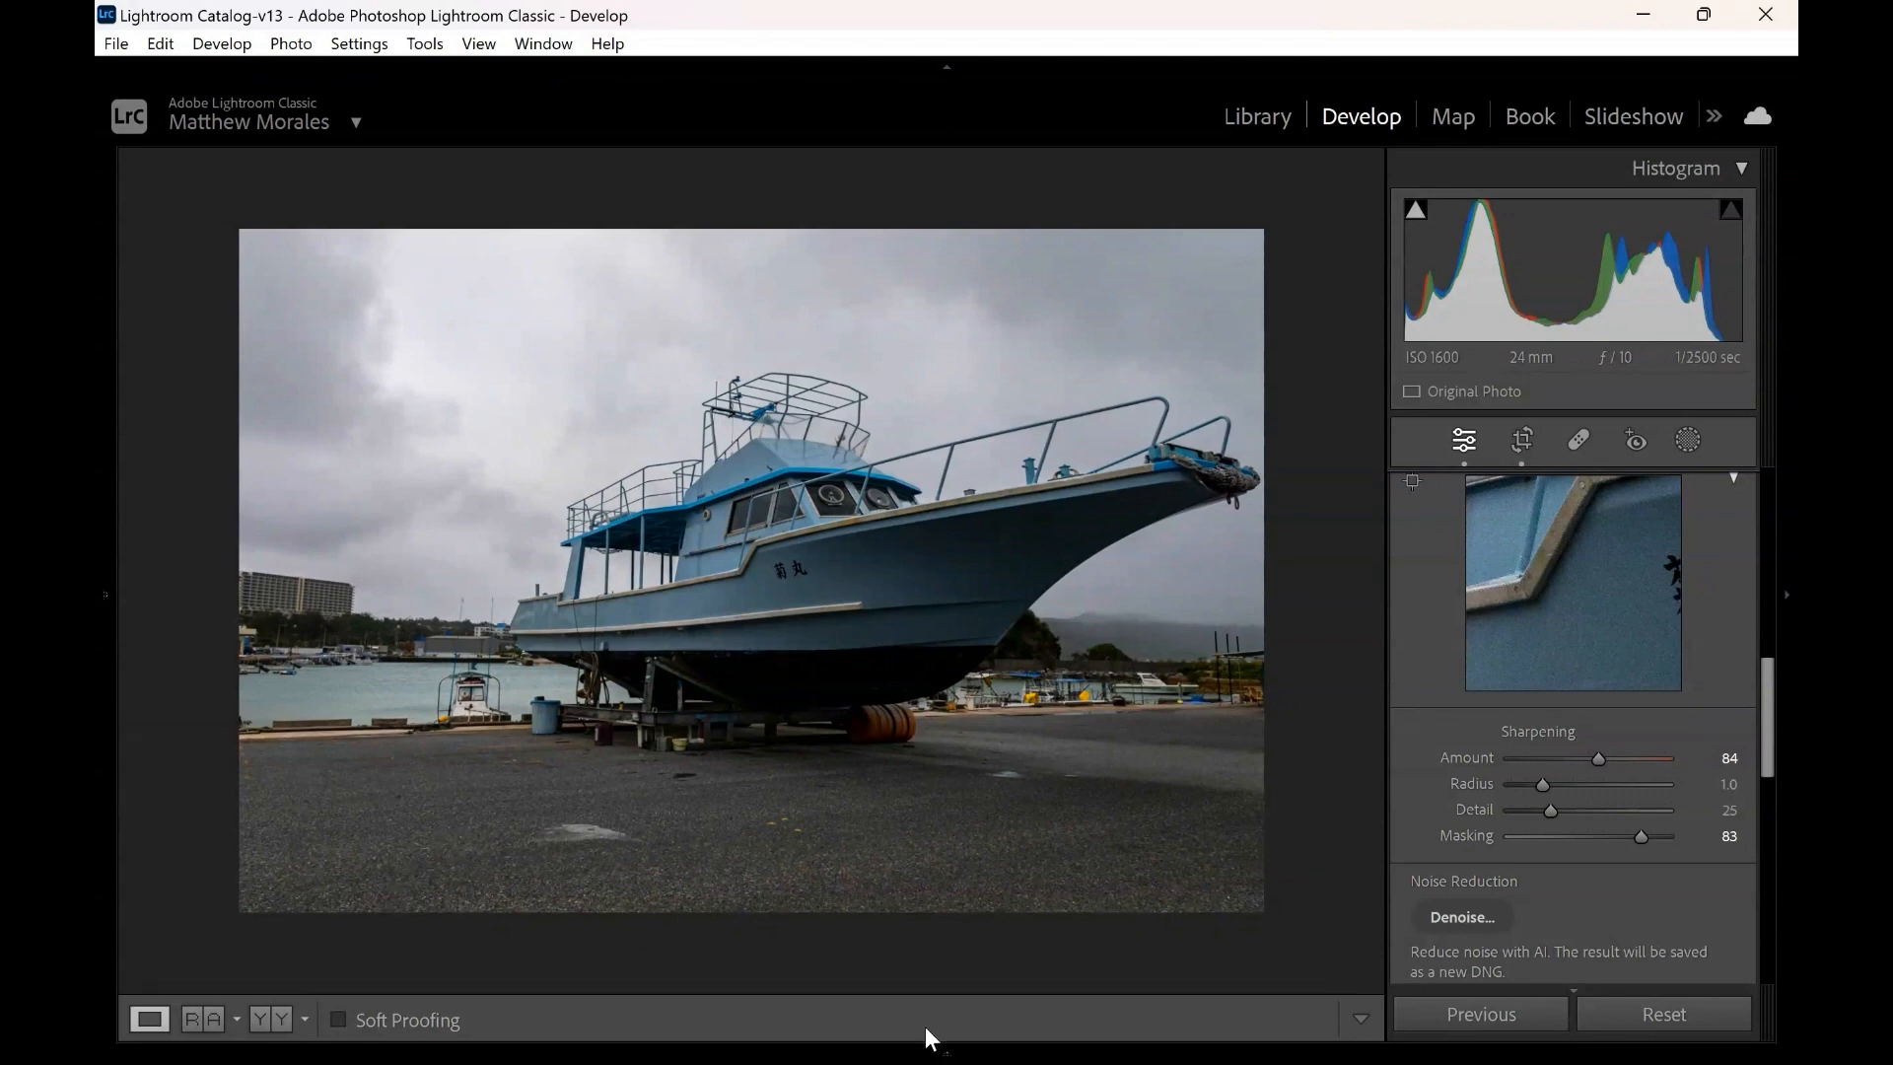
Set the manual noise reduction luminance to 10 with the edited photo fitted to the view
scroll(1511, 602, "up", 3)
scroll(1511, 608, "down", 2)
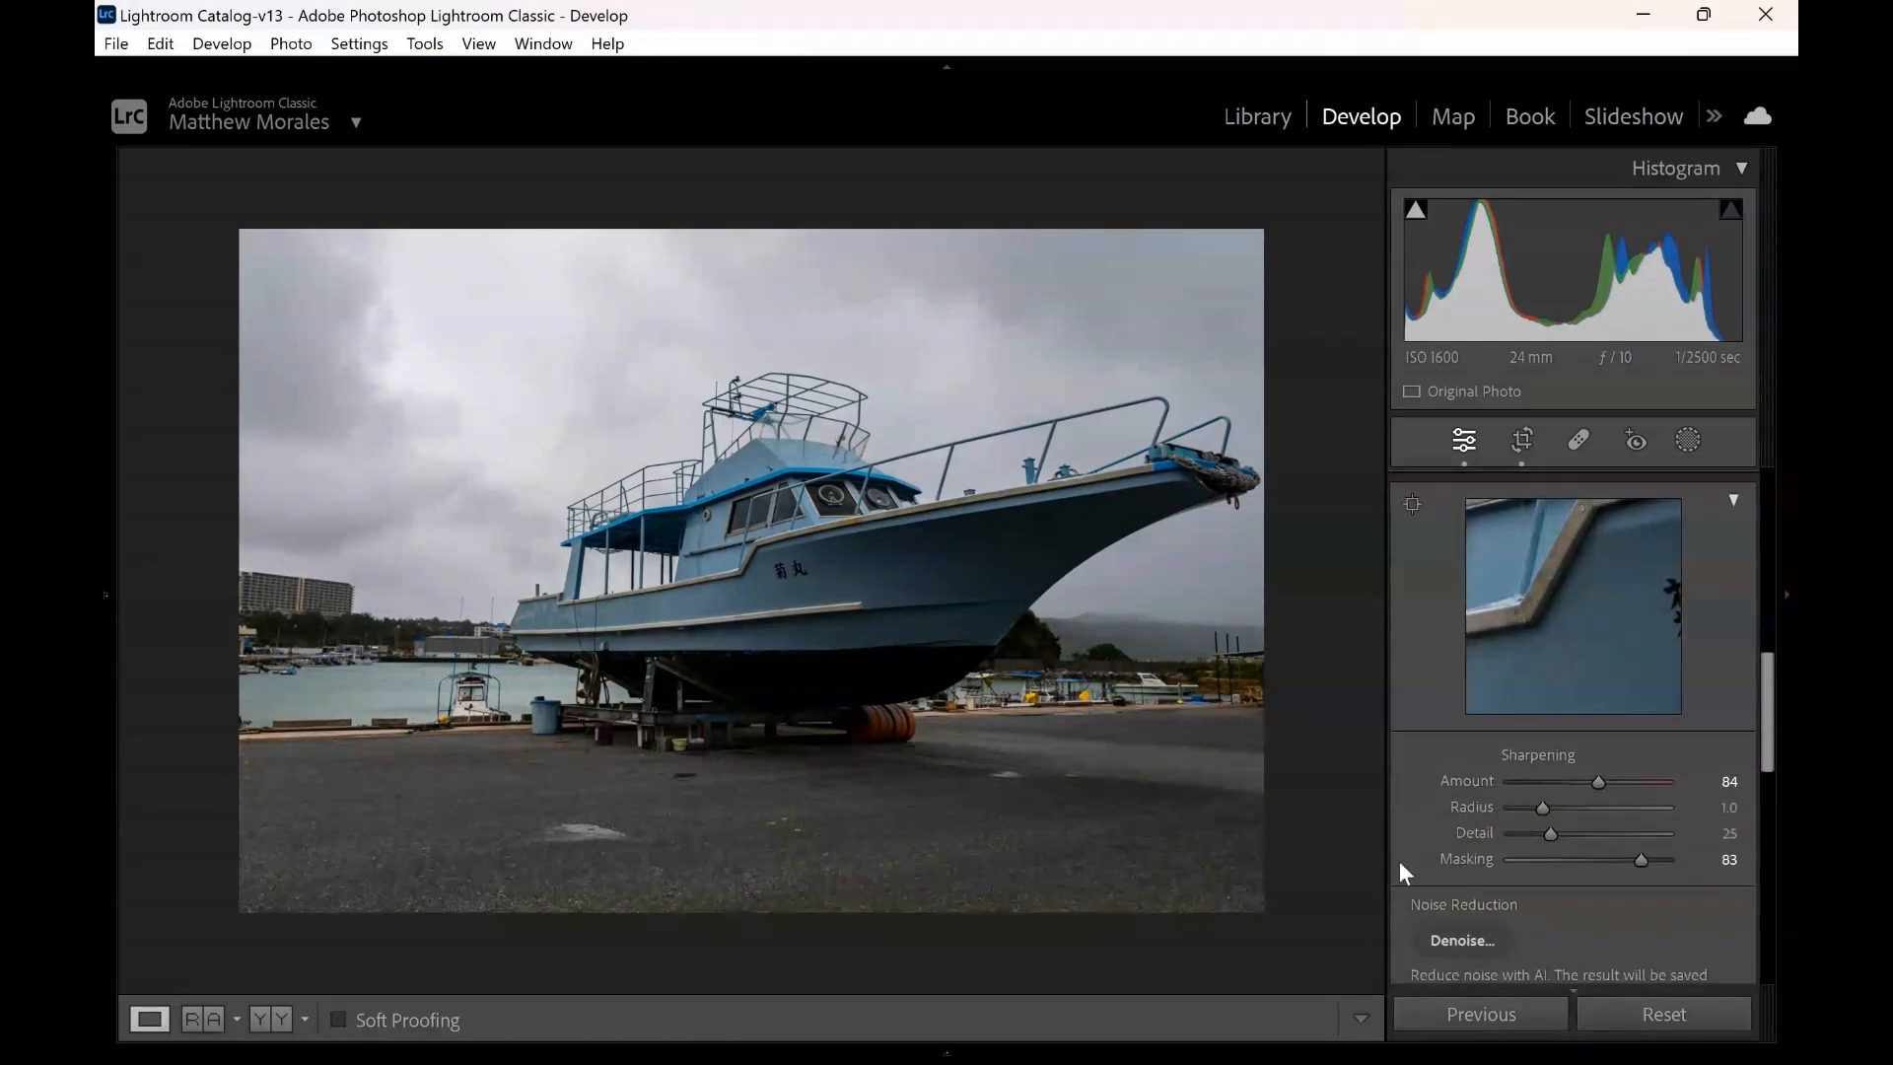
left_click(1244, 782)
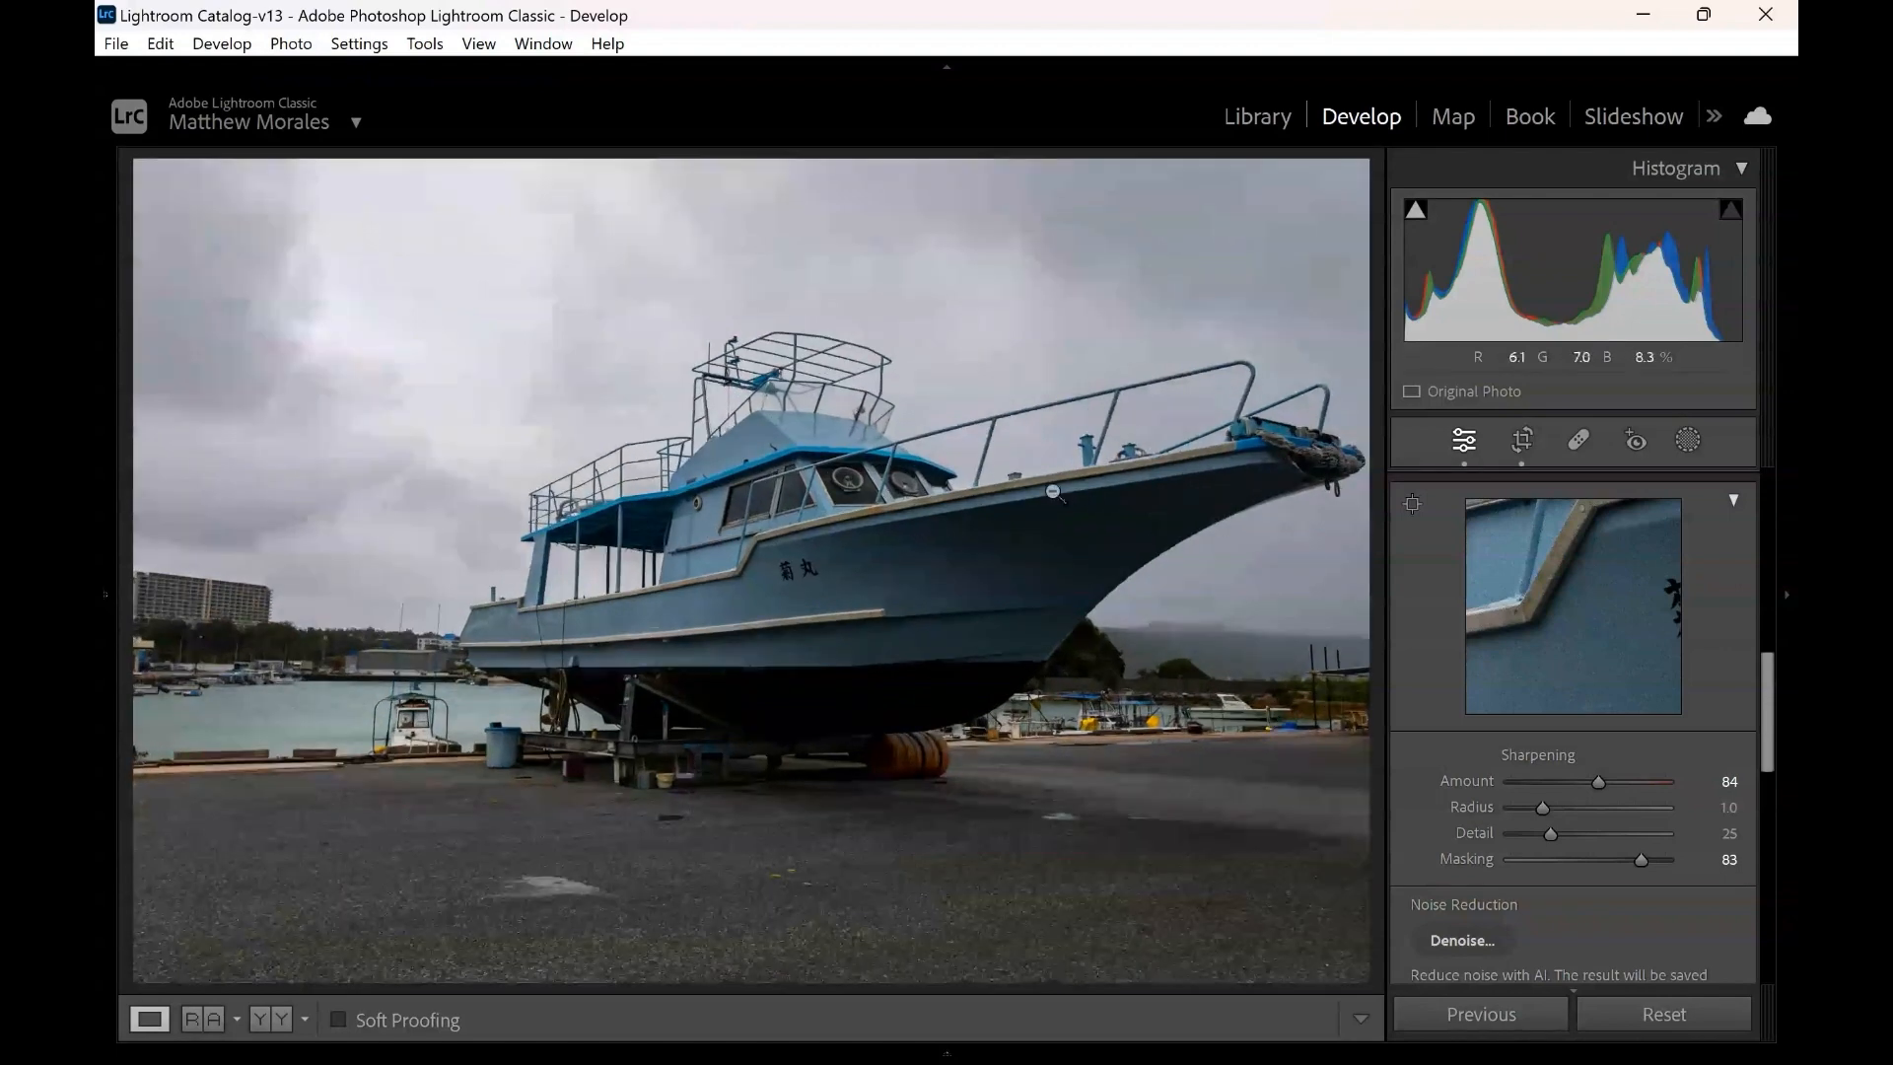
scroll(1457, 860, "down", 5)
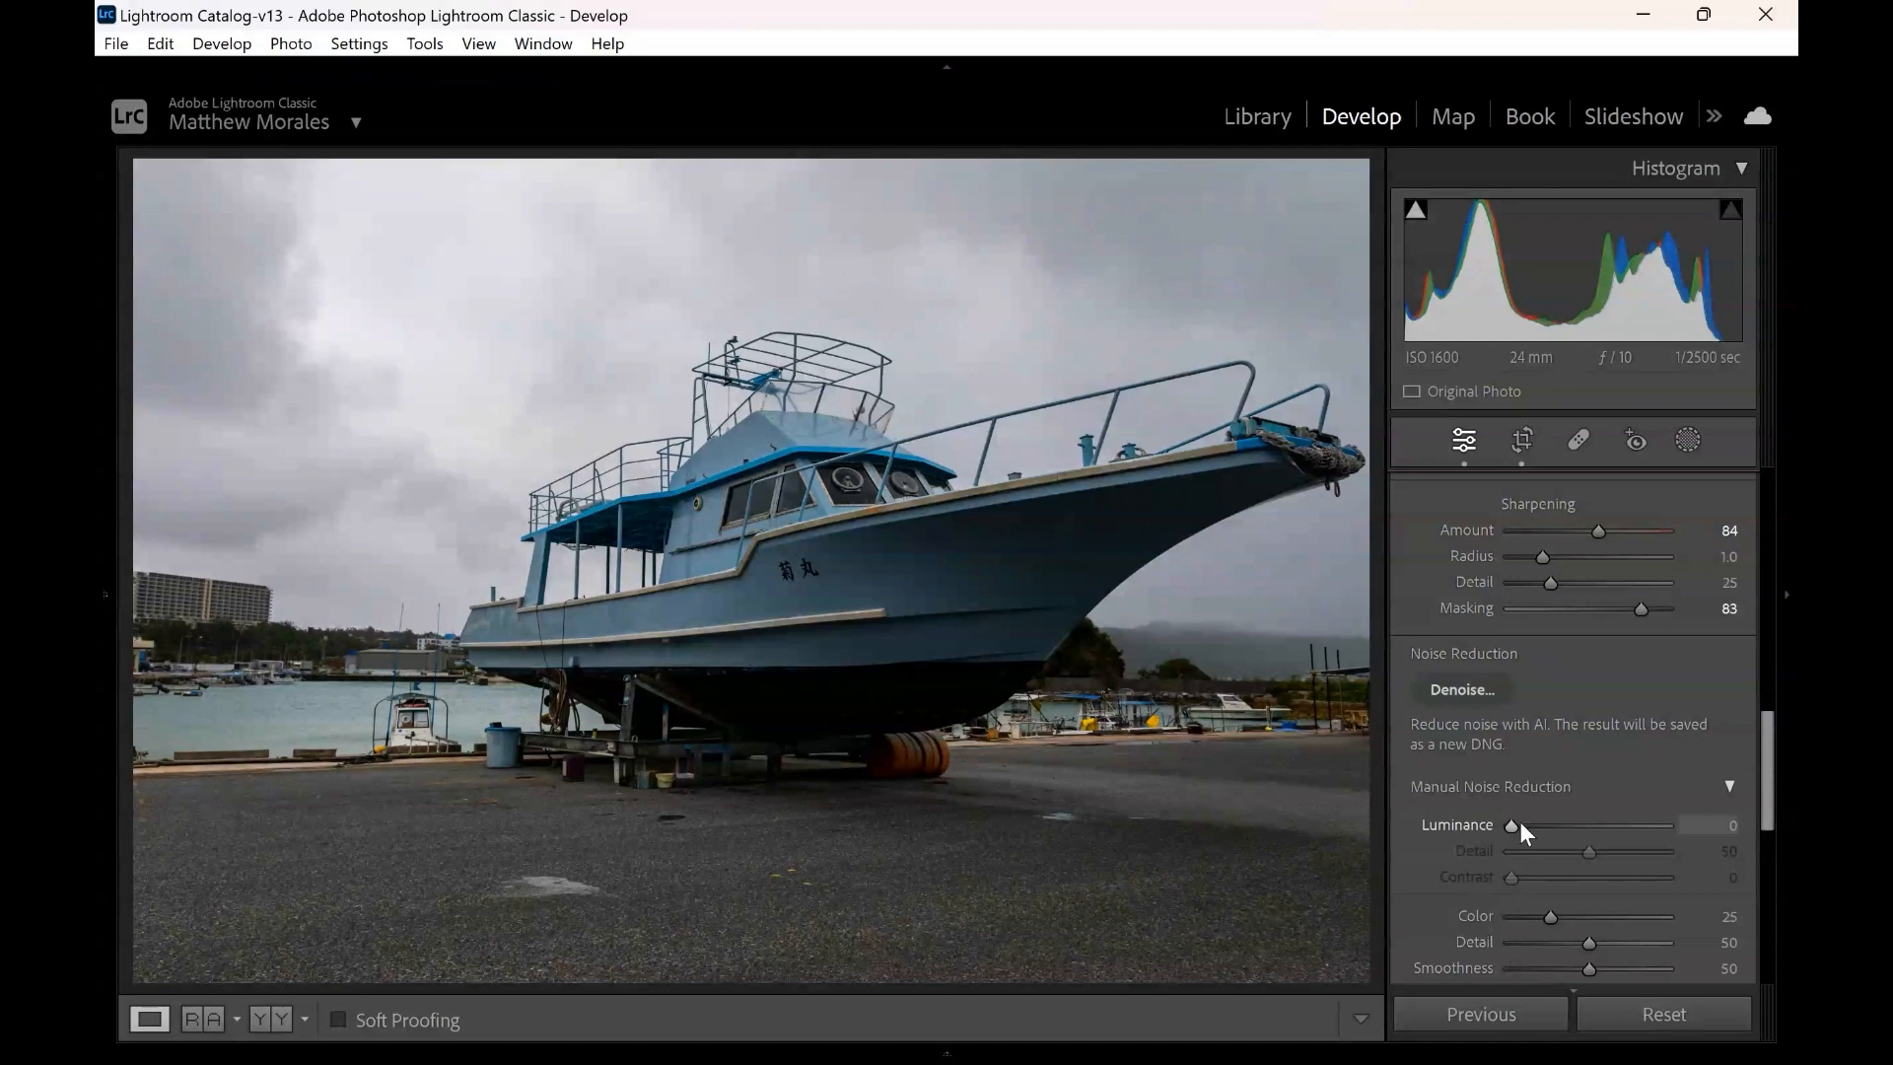
left_click_drag(1518, 822, 1533, 819)
scroll(1566, 706, "up", 2)
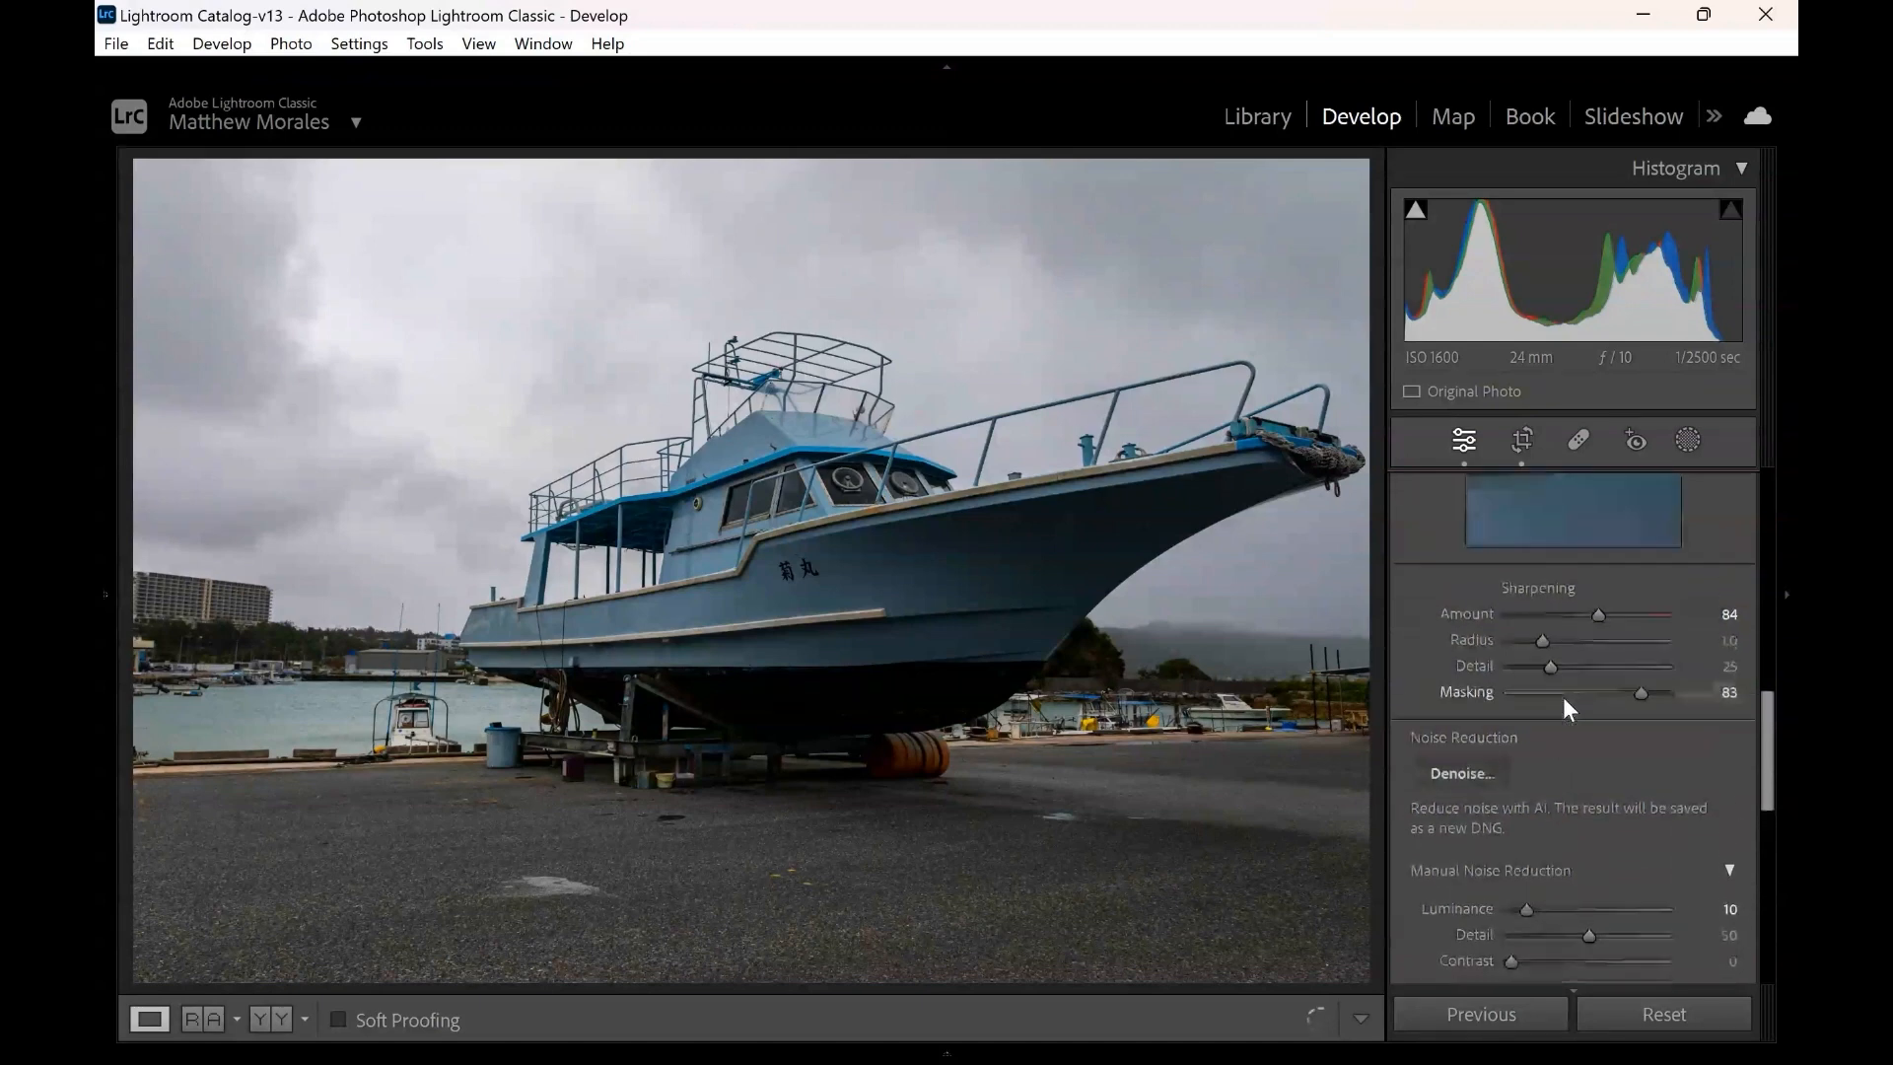
scroll(1566, 707, "up", 1)
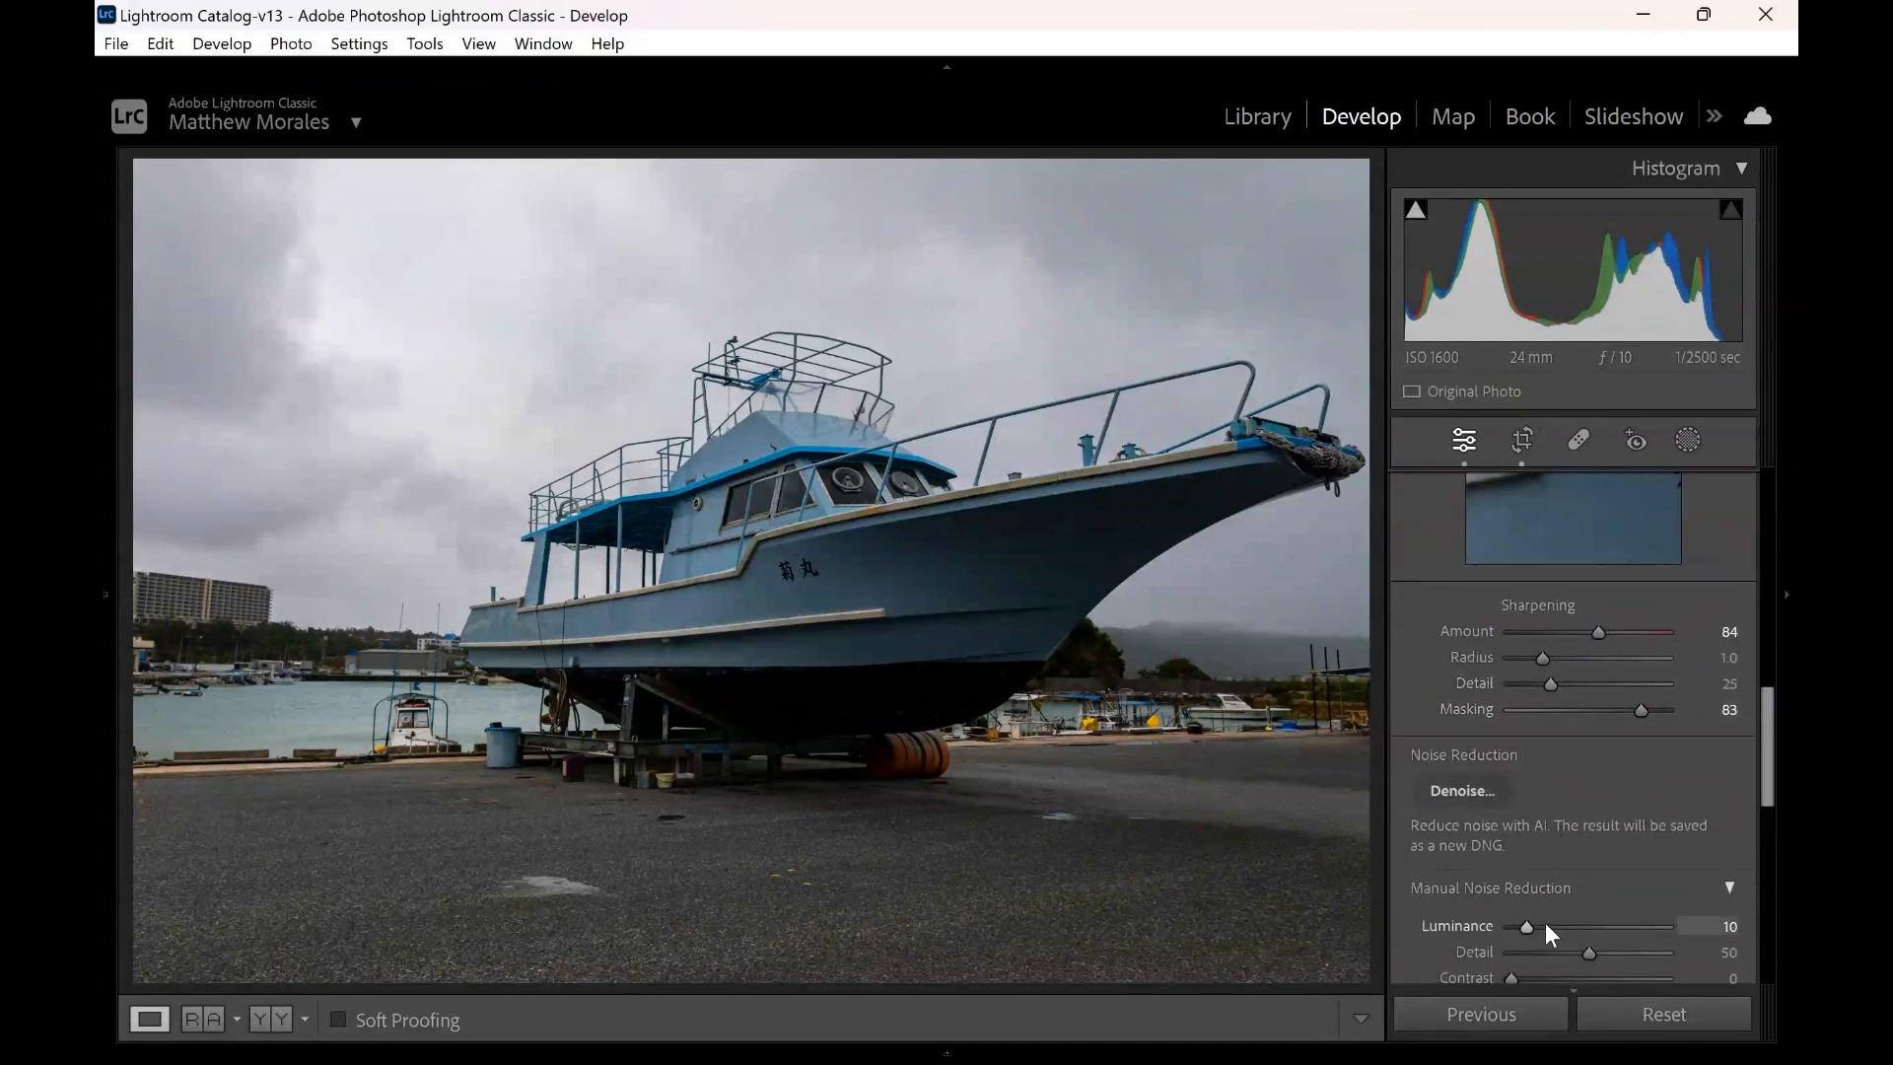
Raise the manual noise reduction to luminance 29 and color 39
left_click_drag(1546, 924, 1557, 920)
scroll(1557, 838, "down", 3)
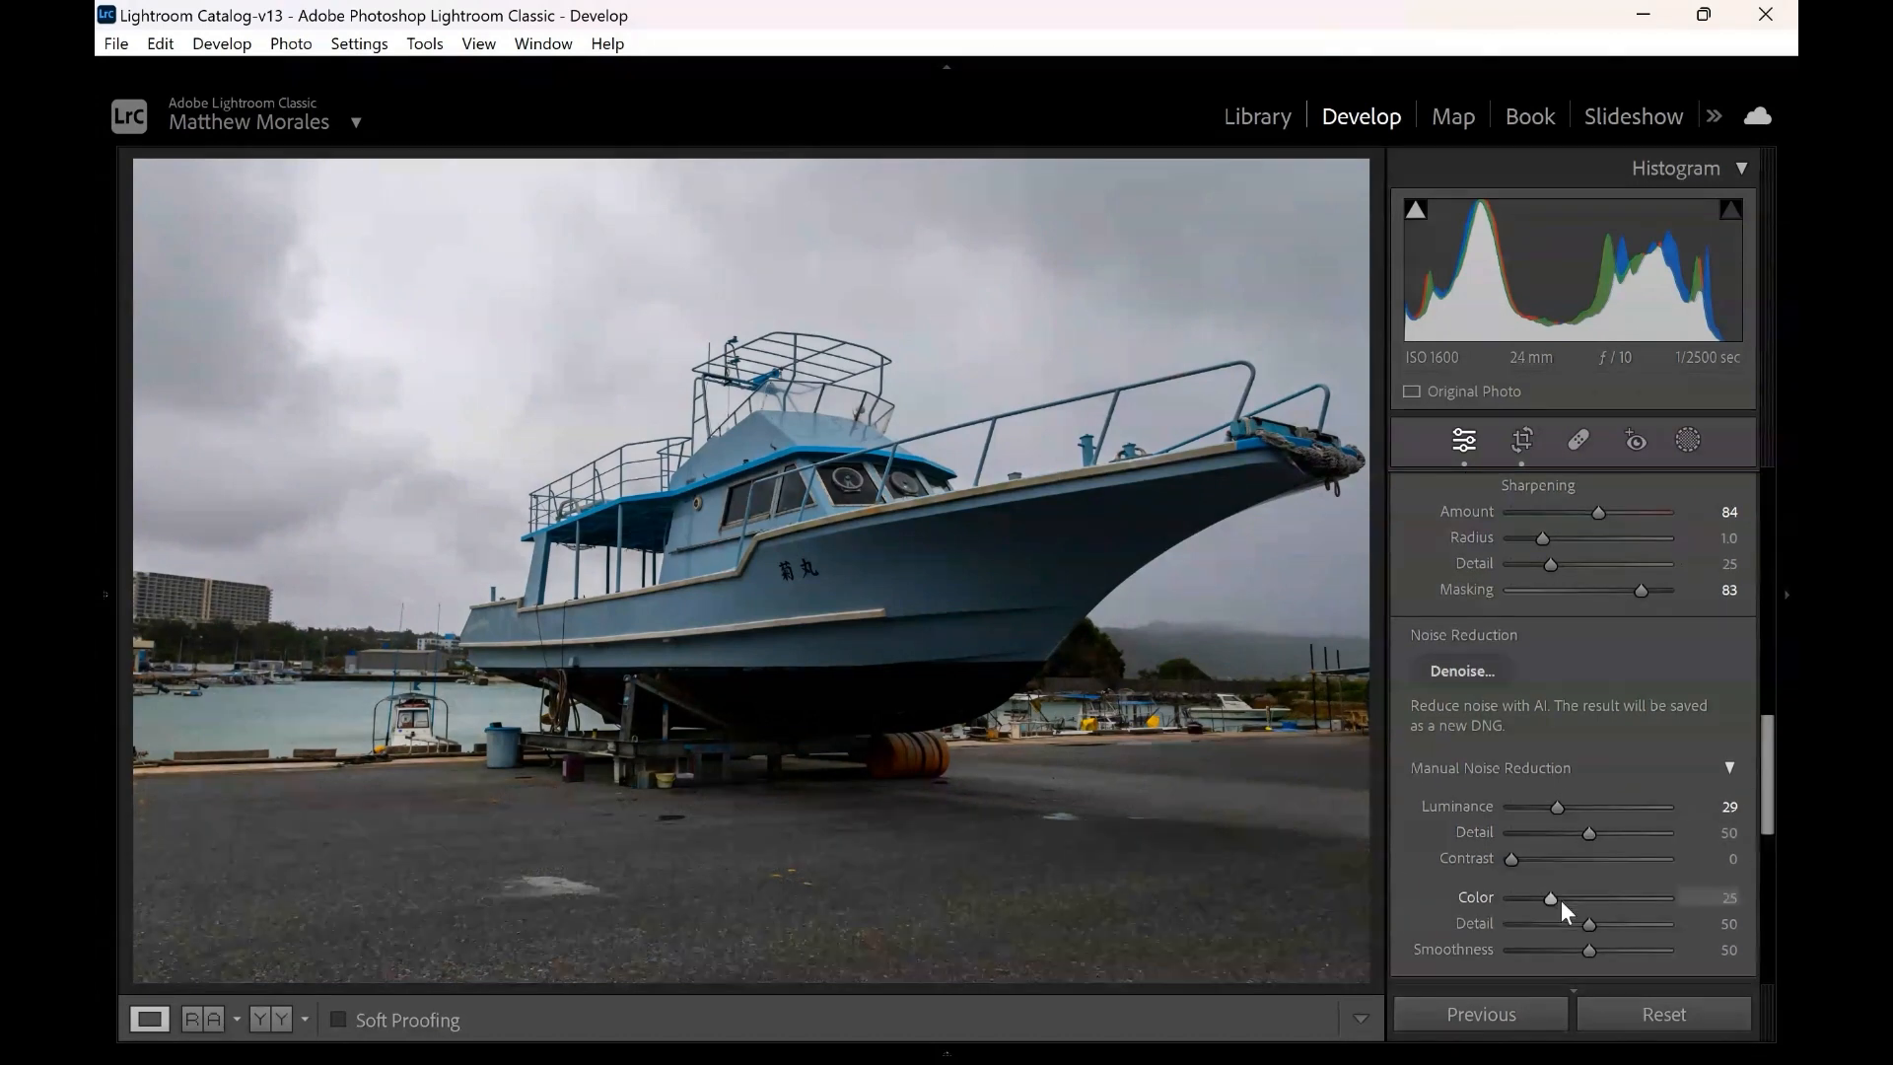
scroll(1573, 727, "up", 1)
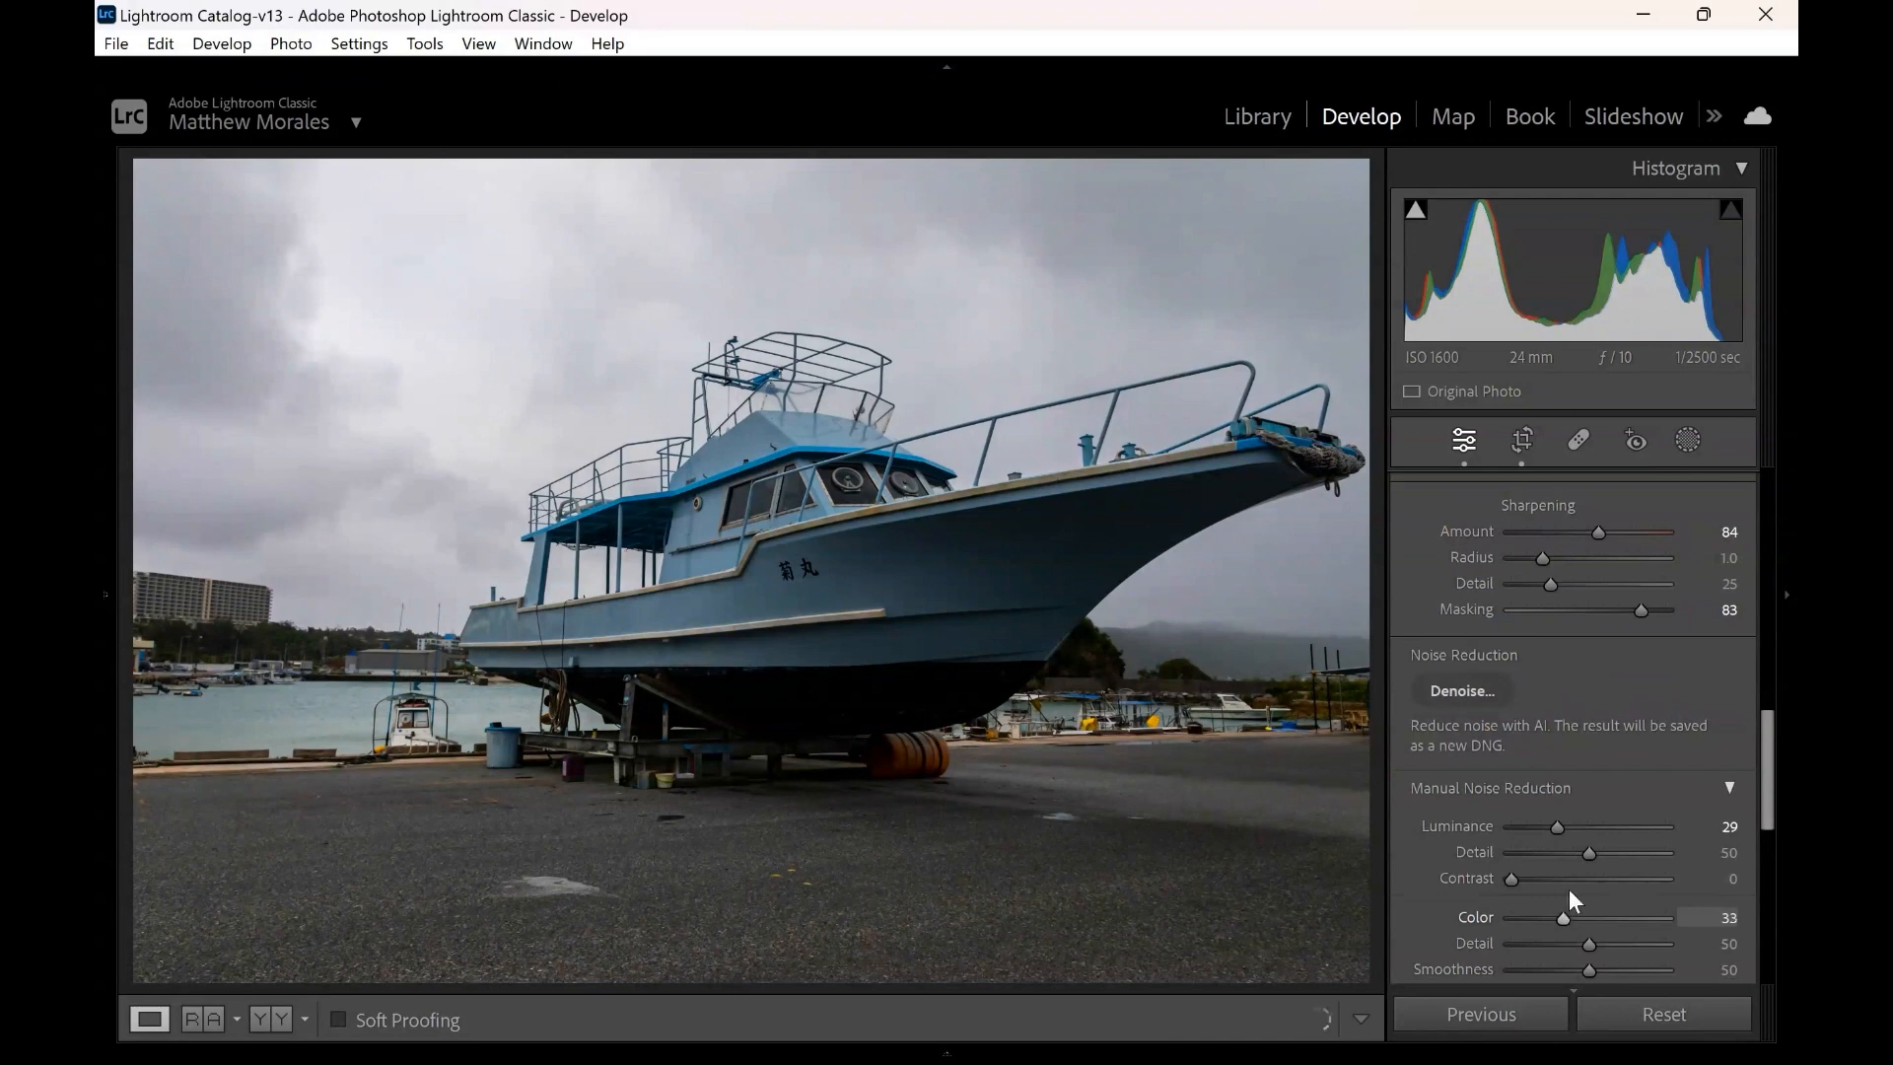
scroll(1585, 690, "up", 3)
scroll(1585, 648, "up", 6)
scroll(1585, 649, "down", 7)
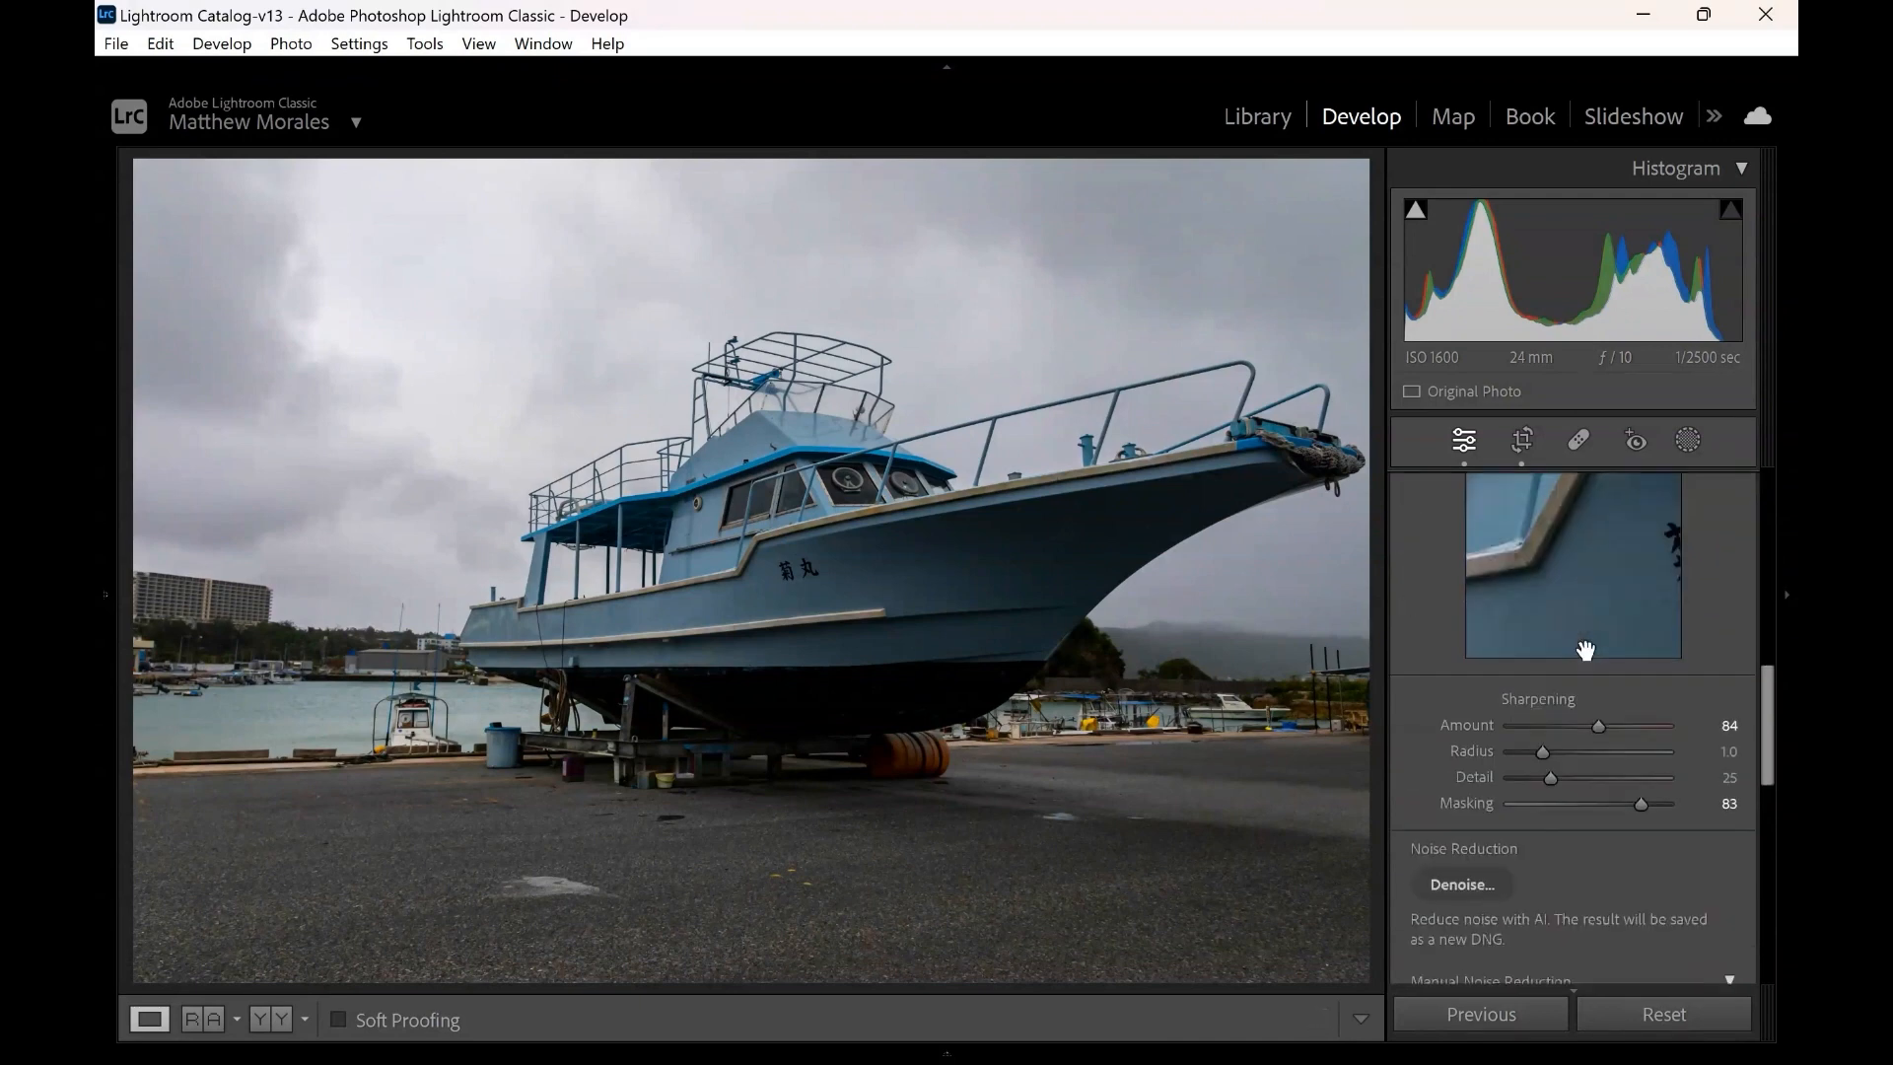
scroll(1559, 913, "down", 3)
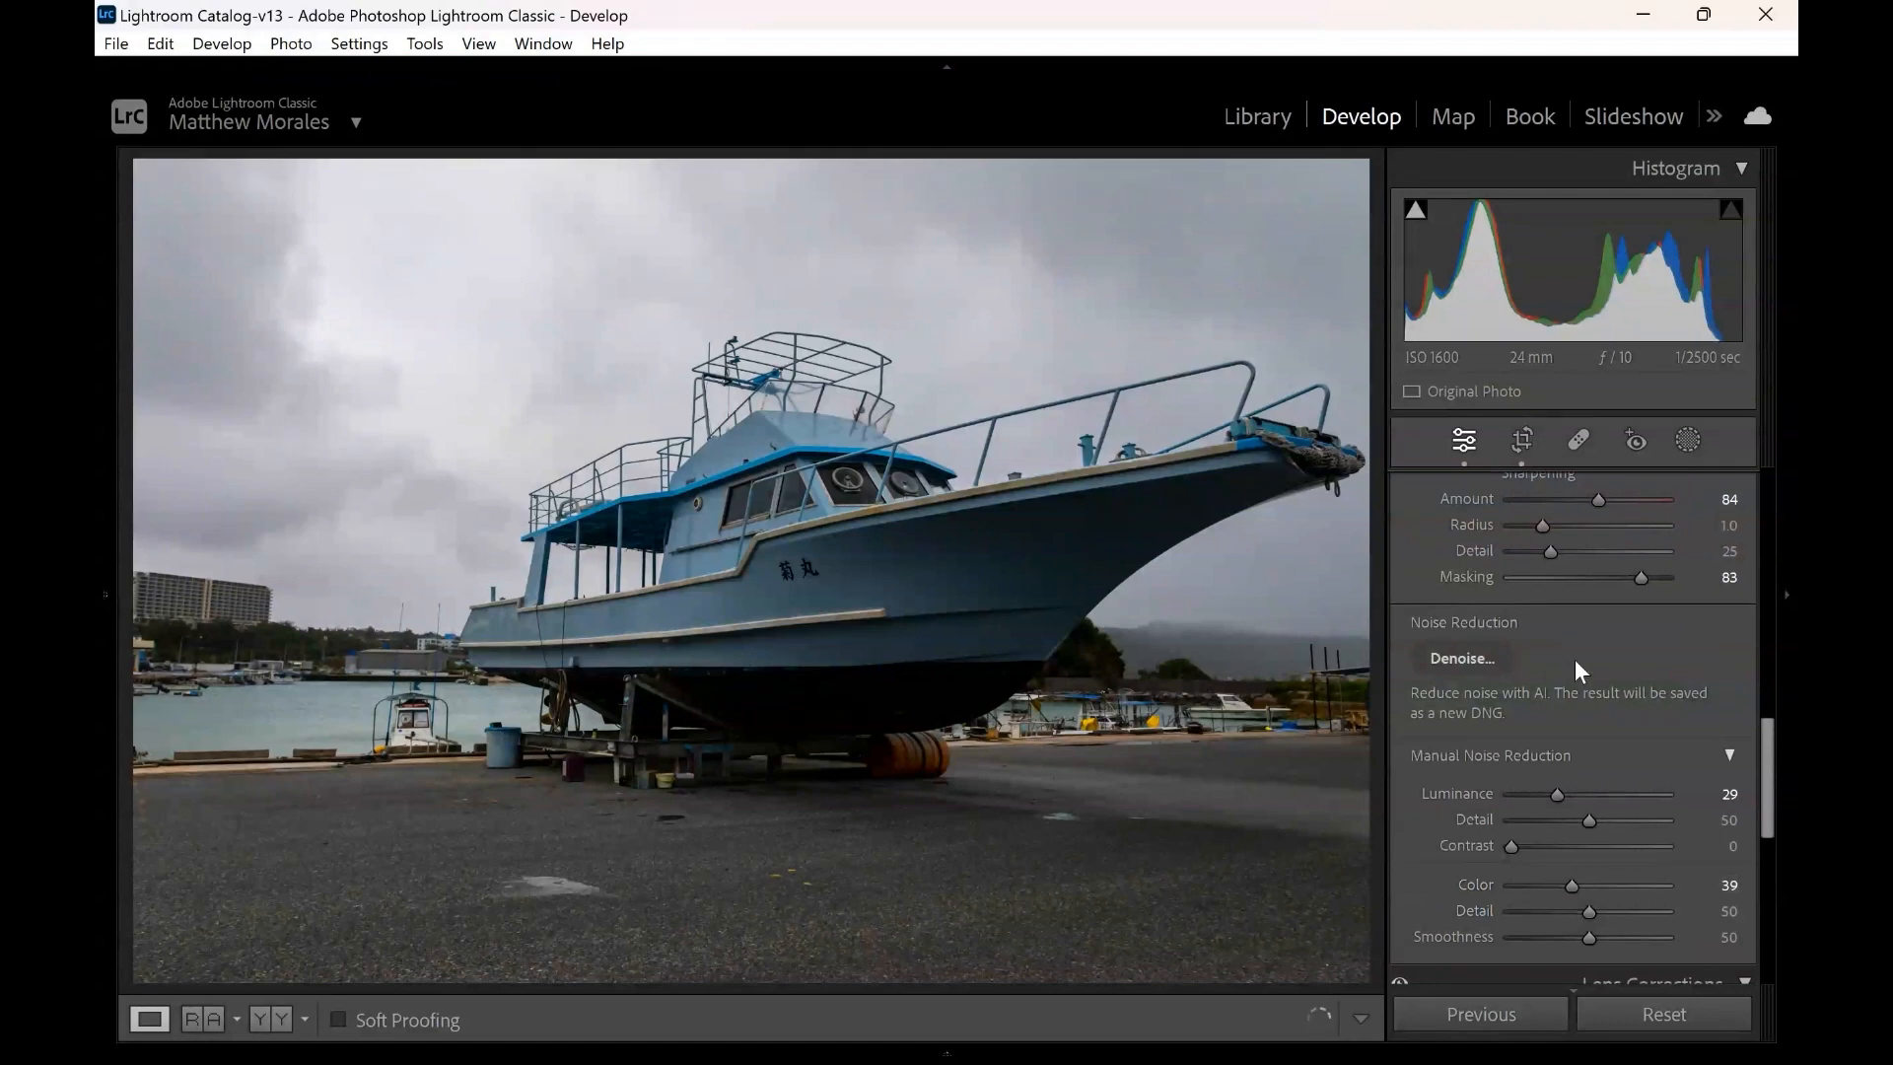
scroll(1575, 659, "up", 8)
scroll(1575, 658, "up", 1)
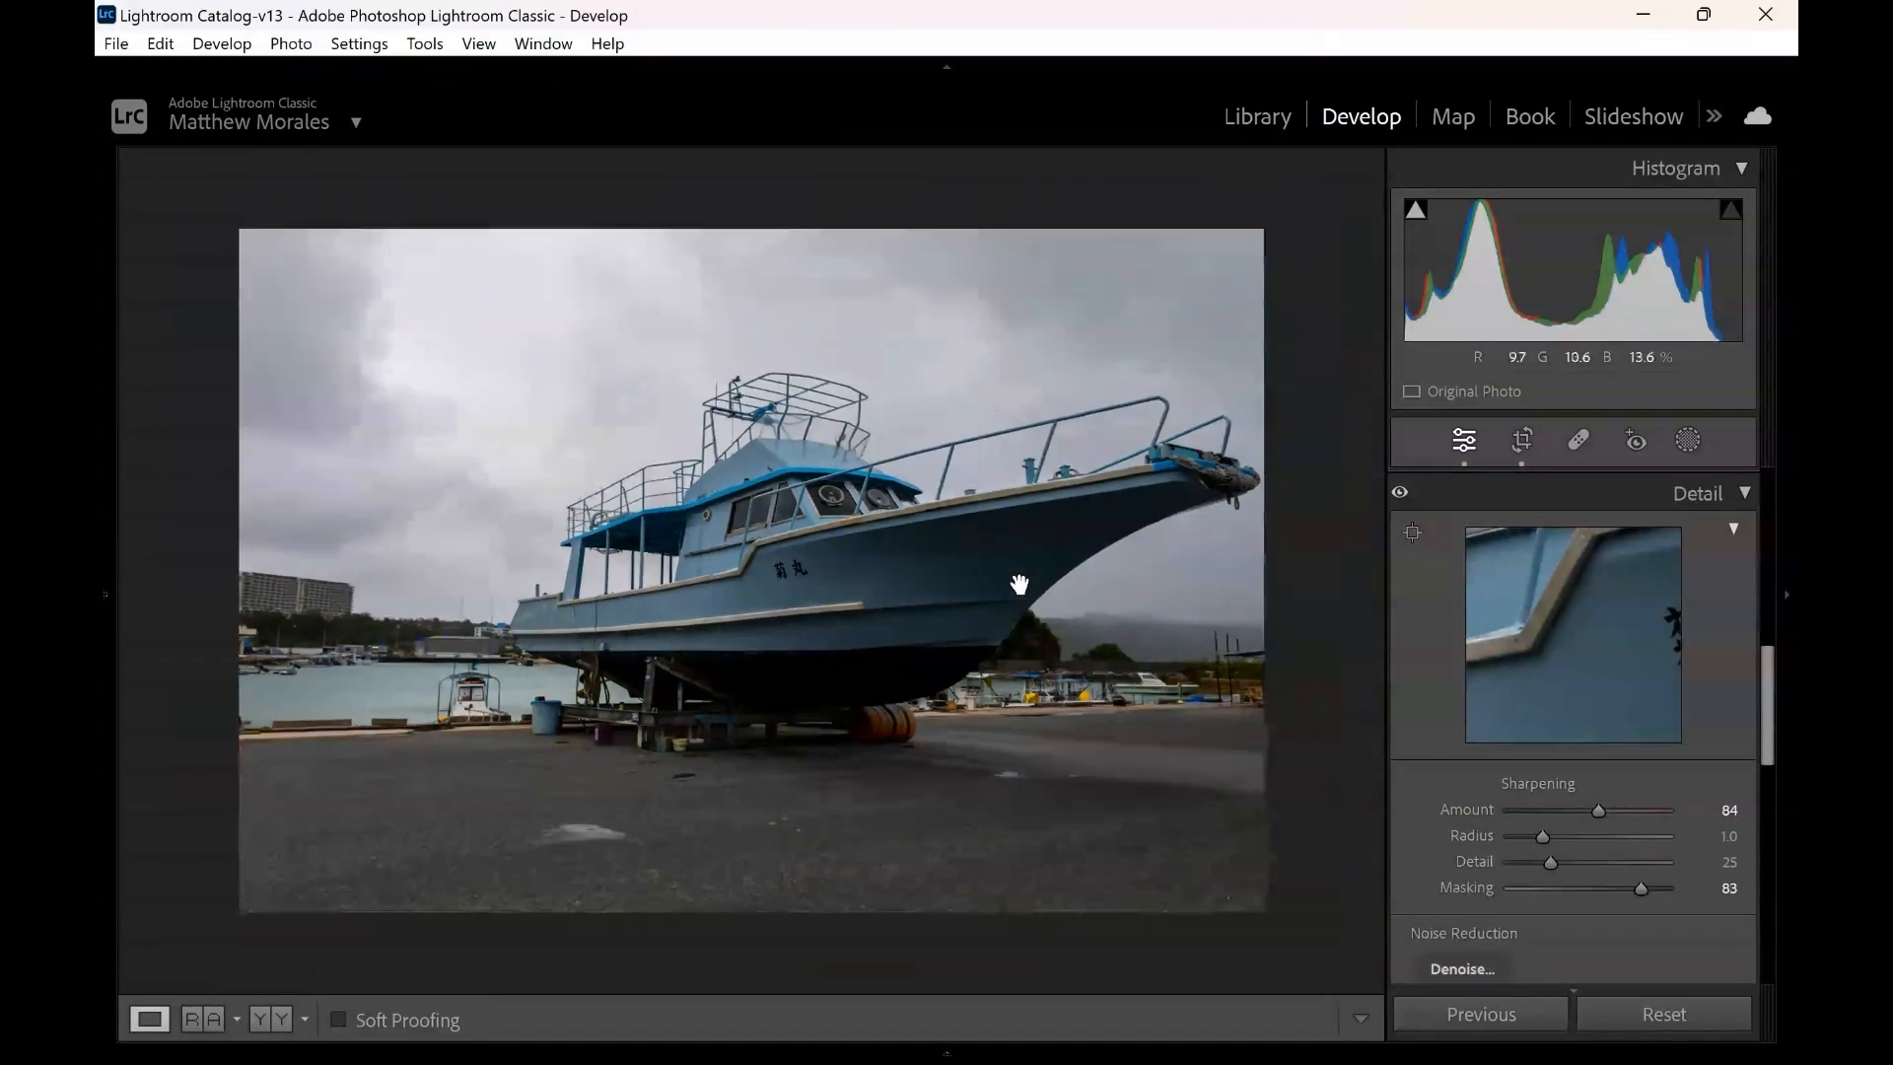
Collapse the Lens Corrections and Detail adjustment sections and view the whole photo at a smaller size
scroll(1453, 678, "down", 8)
scroll(1453, 678, "down", 15)
scroll(1453, 678, "up", 12)
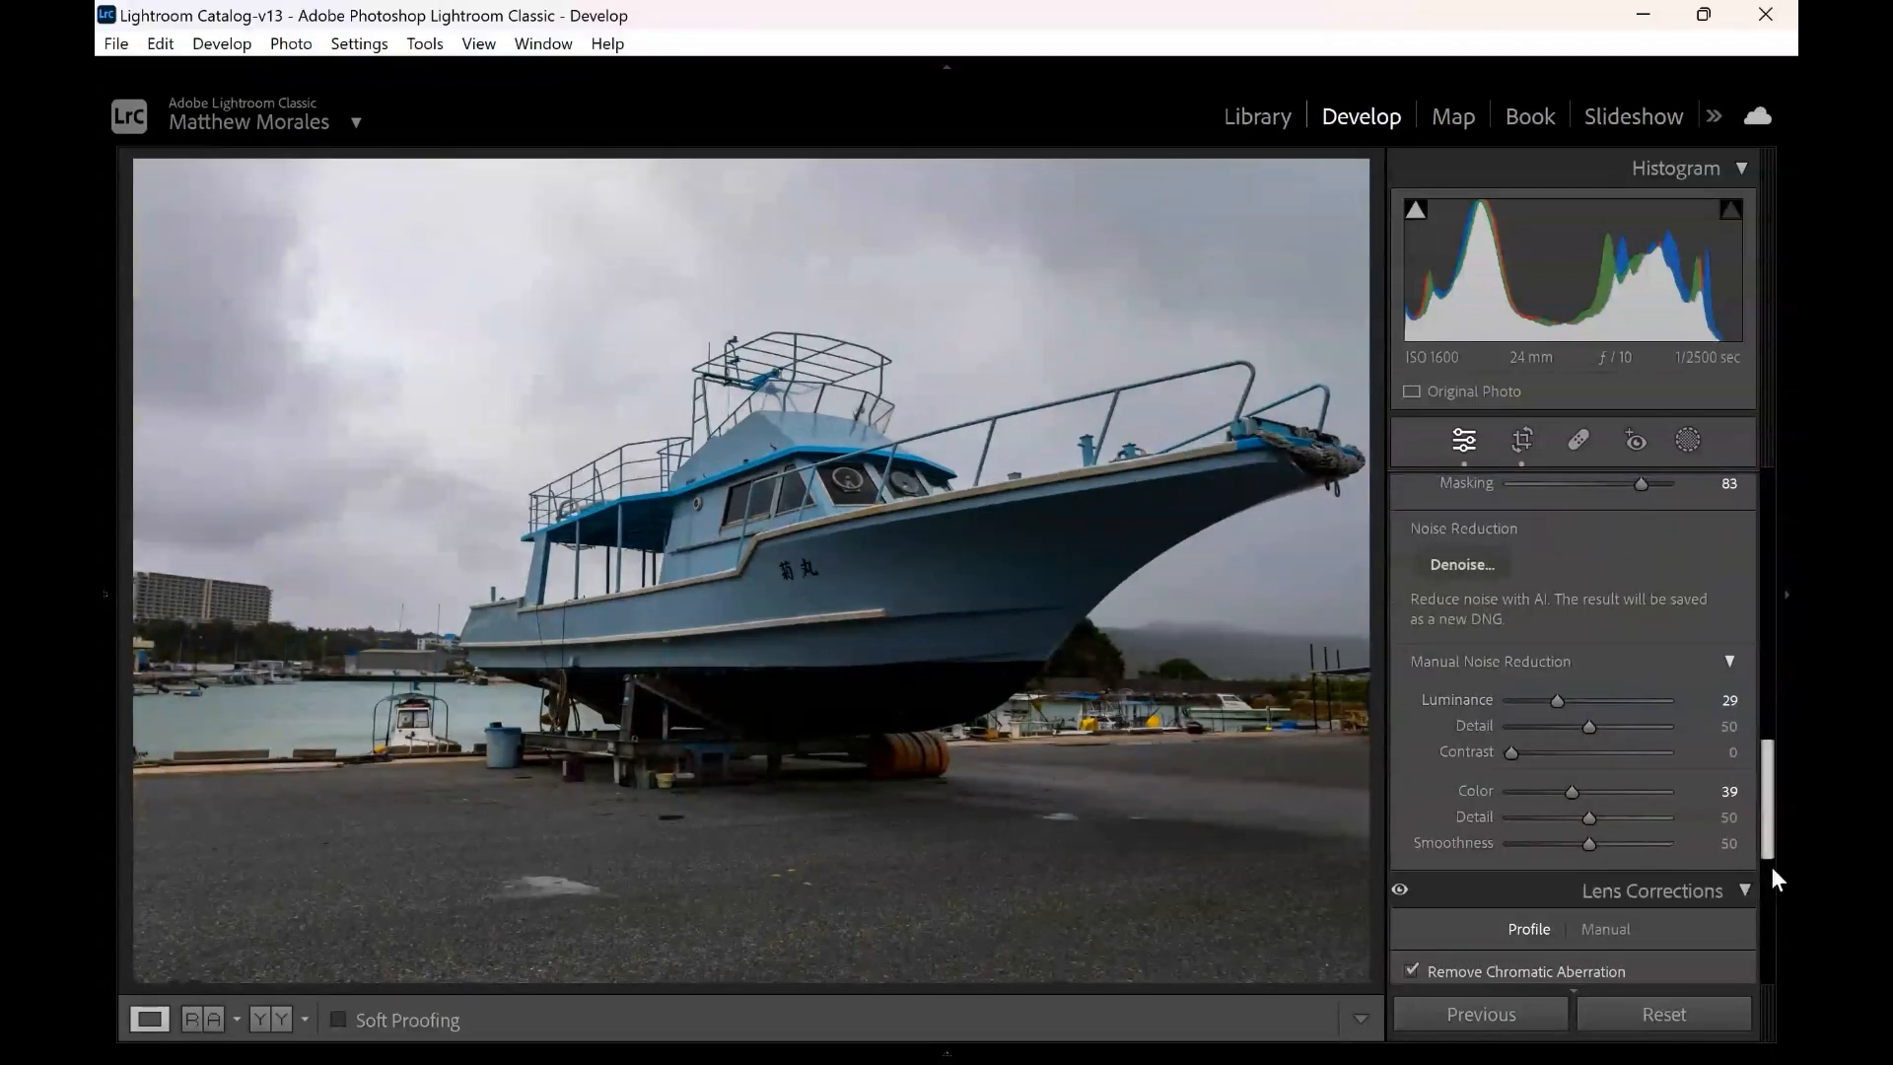
left_click(1739, 892)
scroll(1632, 531, "up", 4)
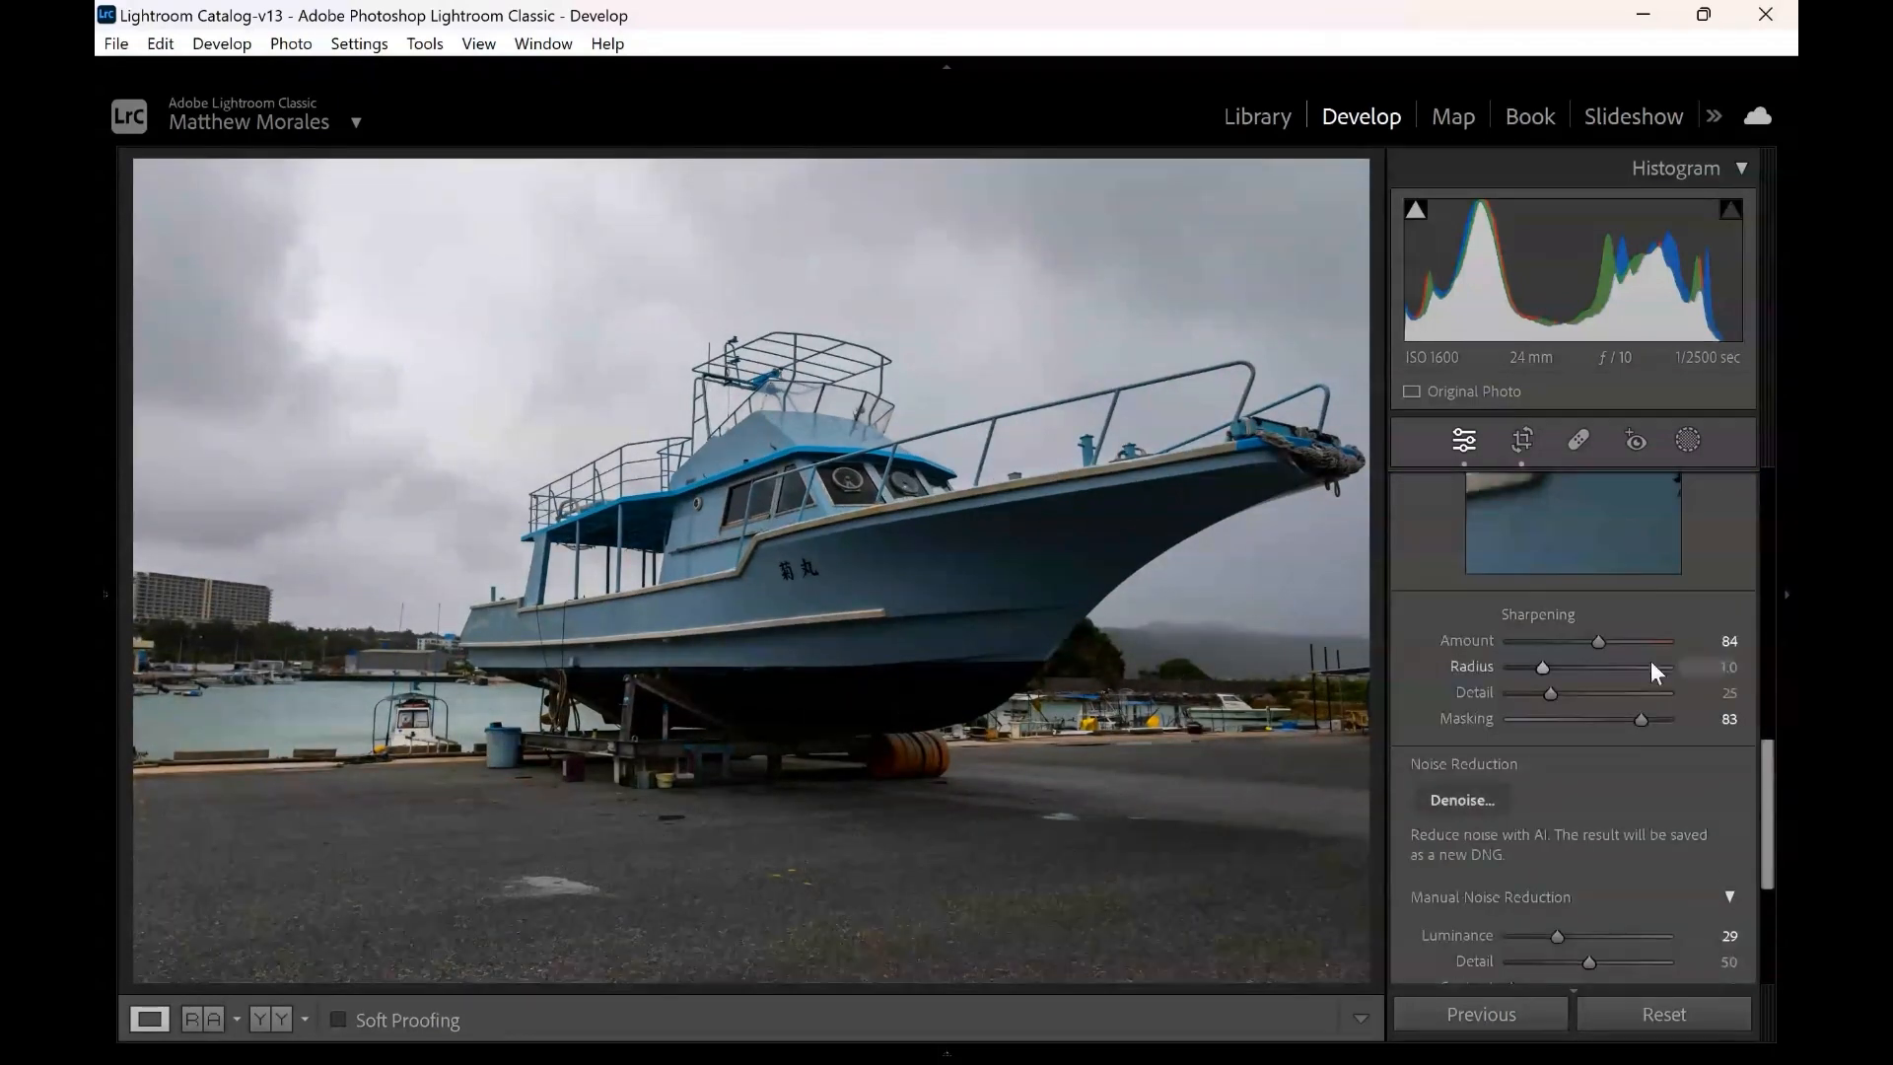
scroll(1650, 660, "up", 6)
left_click(1688, 674)
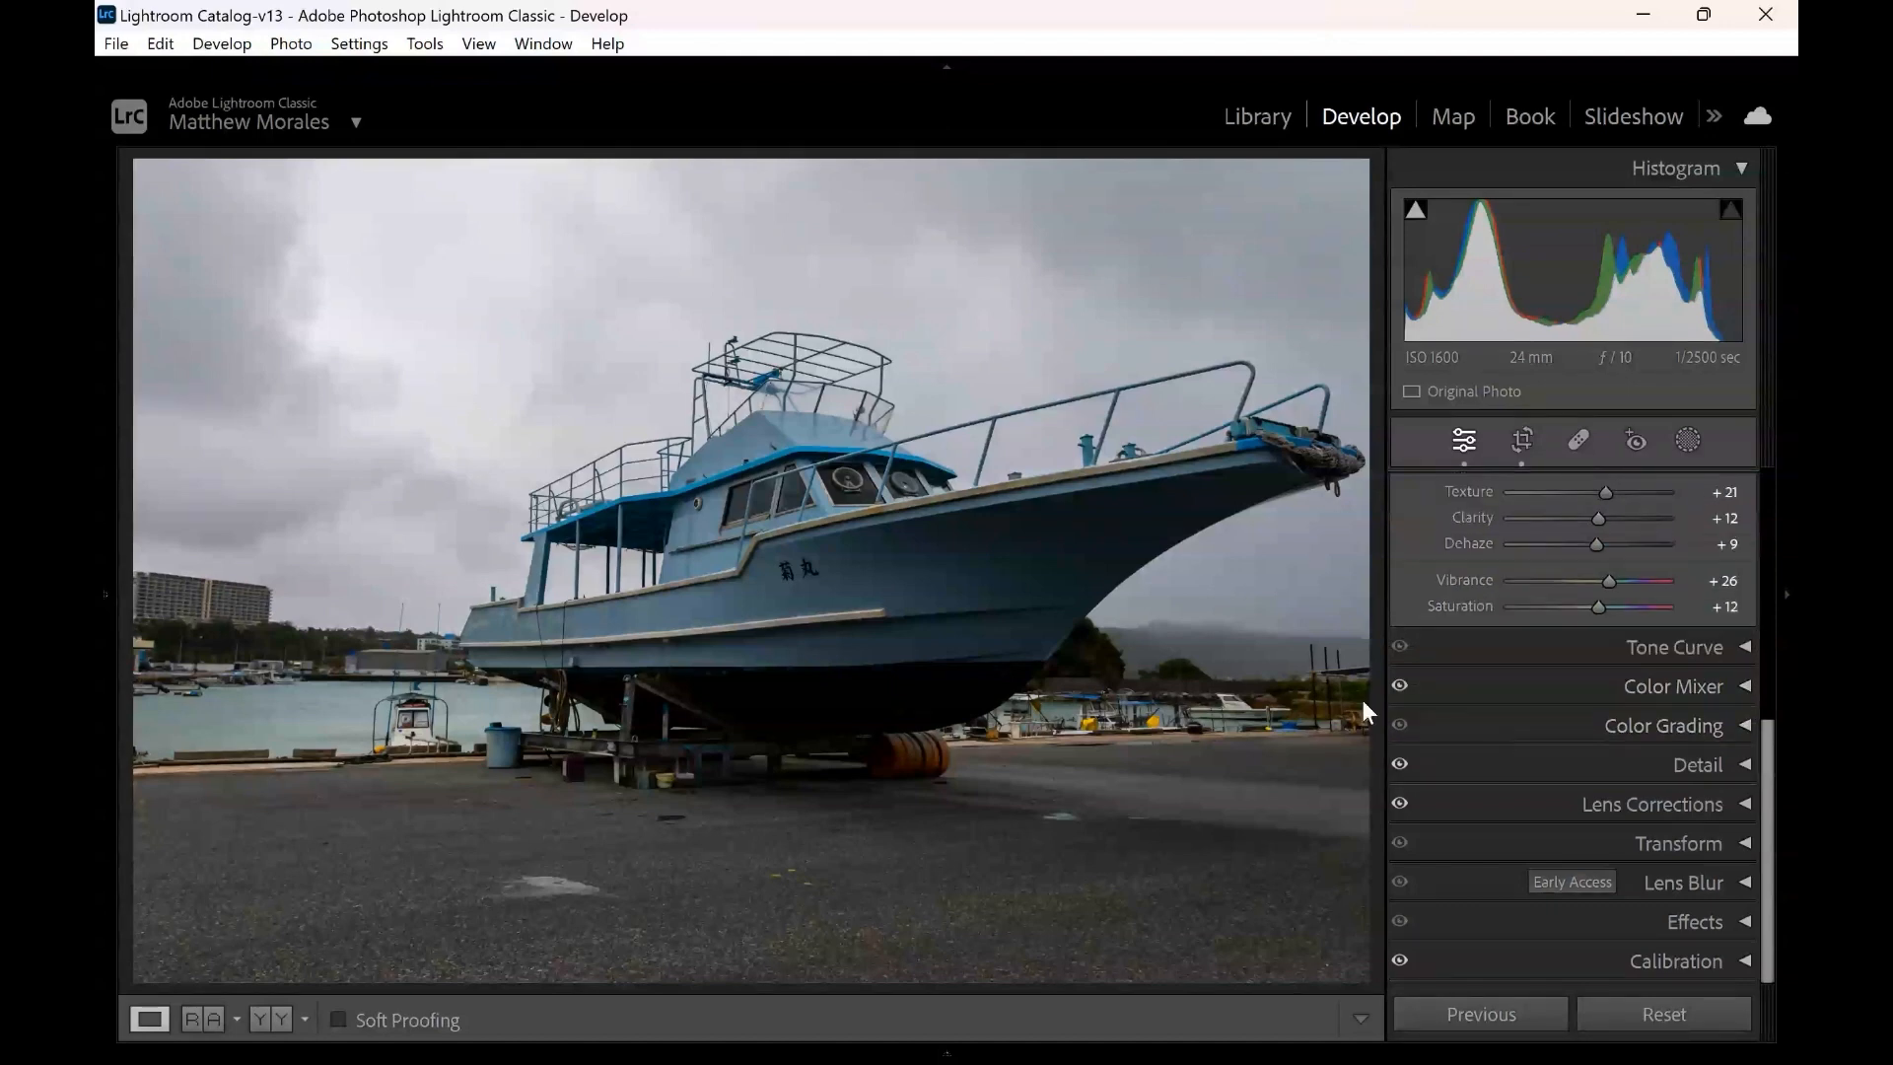
left_click(1169, 668)
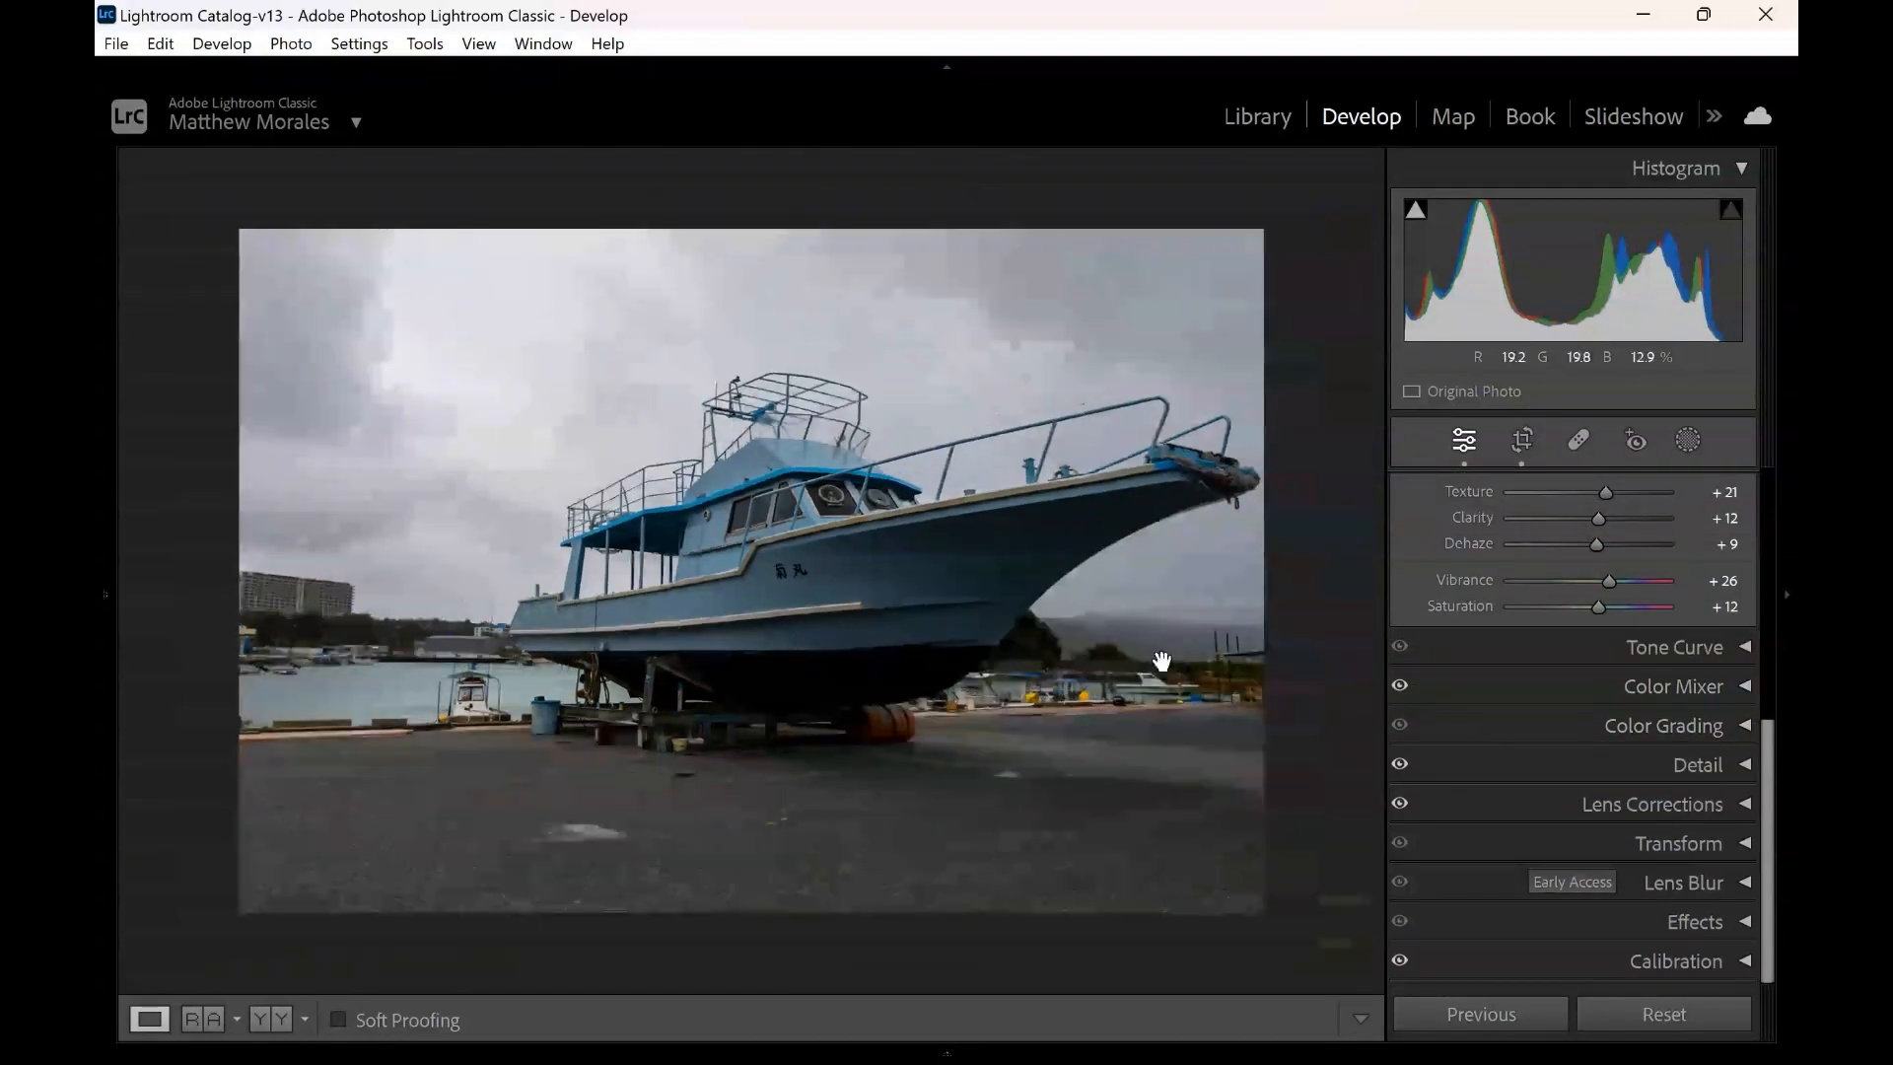
Create a linear gradient mask rising from the bottom of the photo, level it, and position it over the paved ground
left_click(1690, 439)
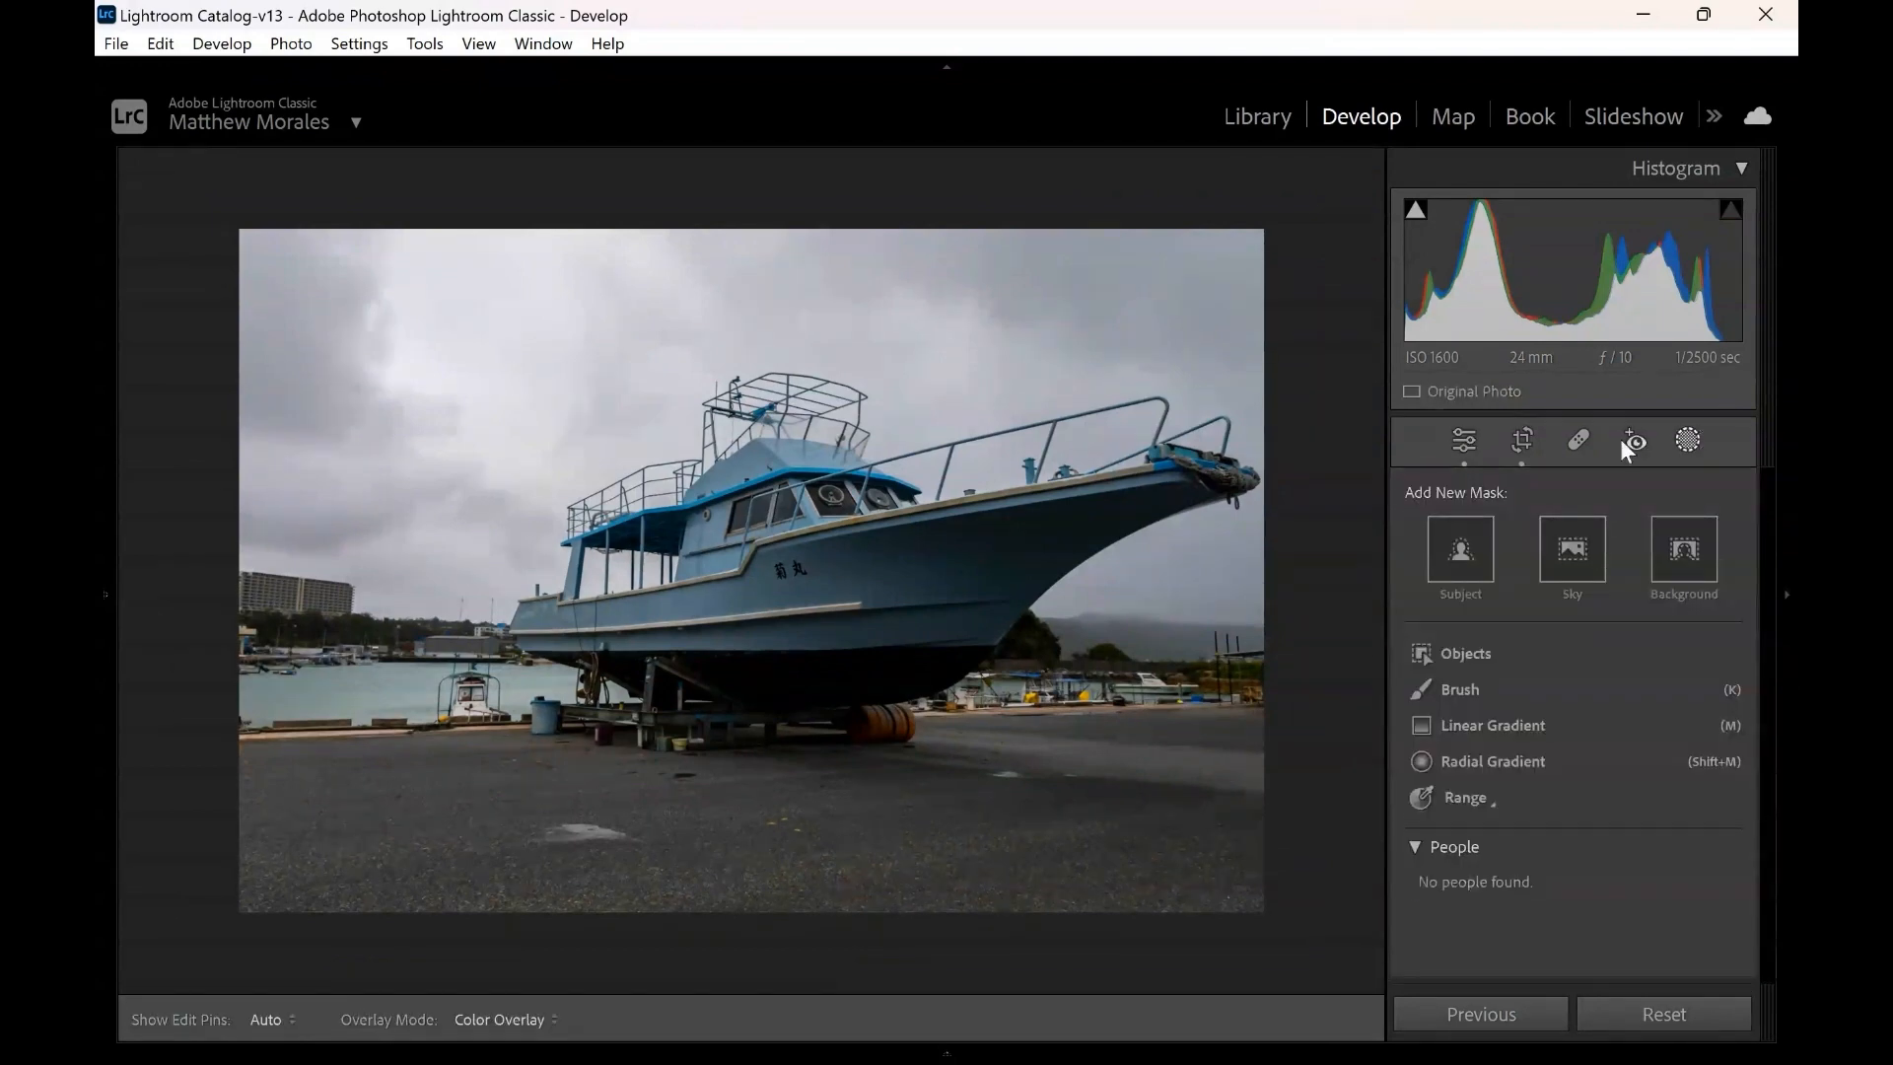
left_click(1449, 725)
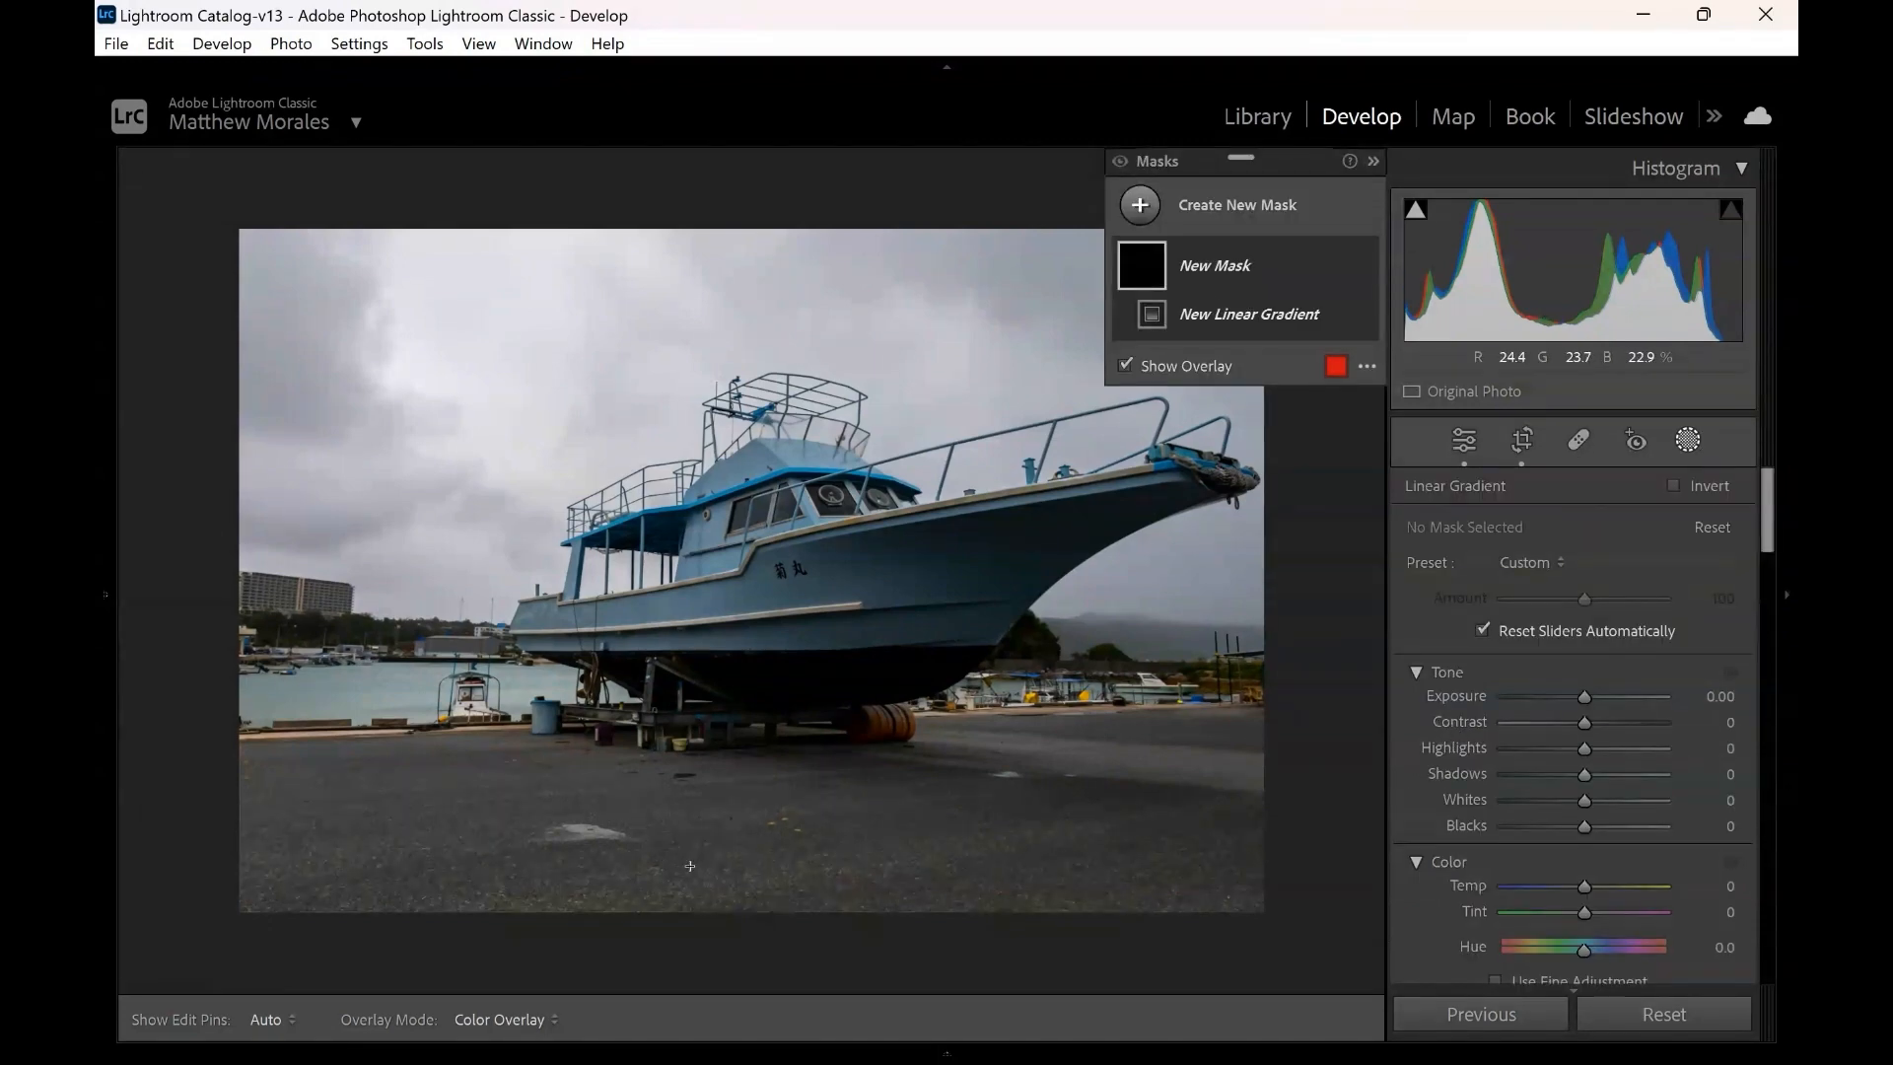
left_click_drag(690, 865, 761, 427)
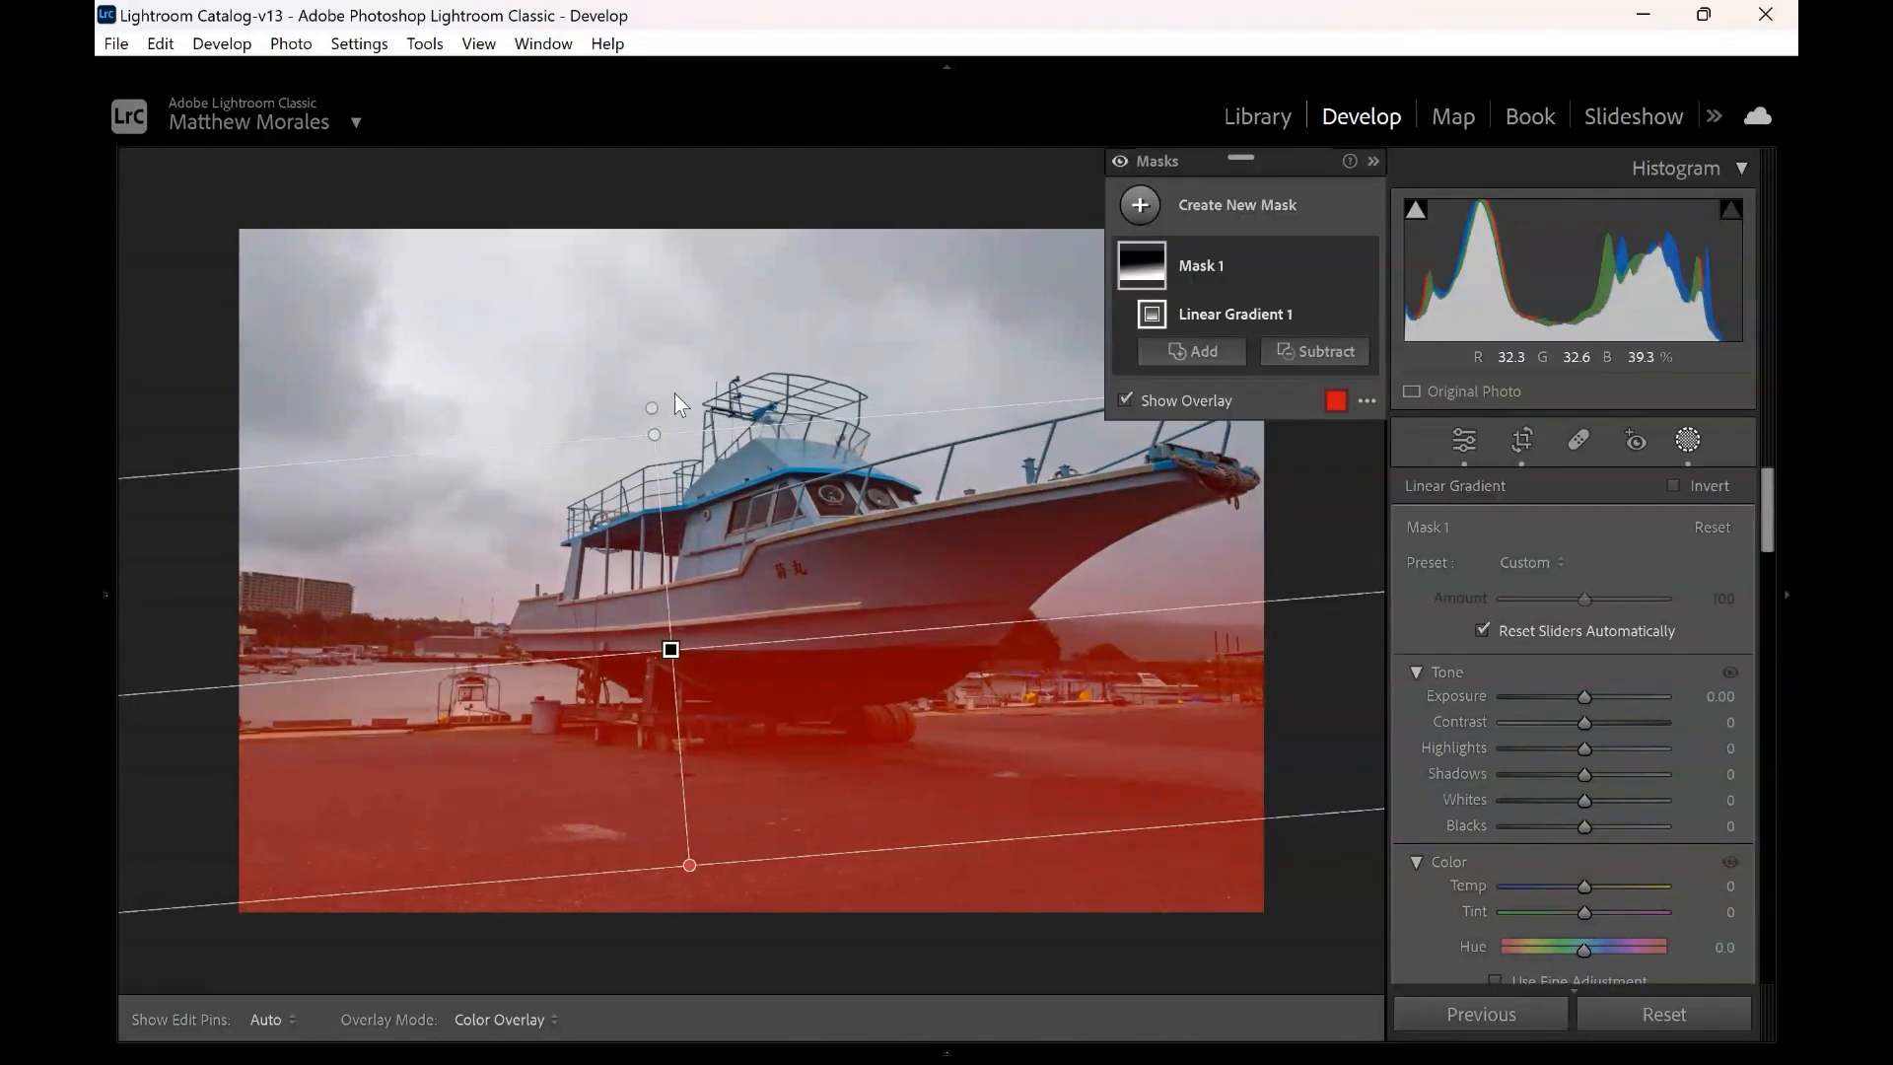
left_click_drag(674, 394, 671, 391)
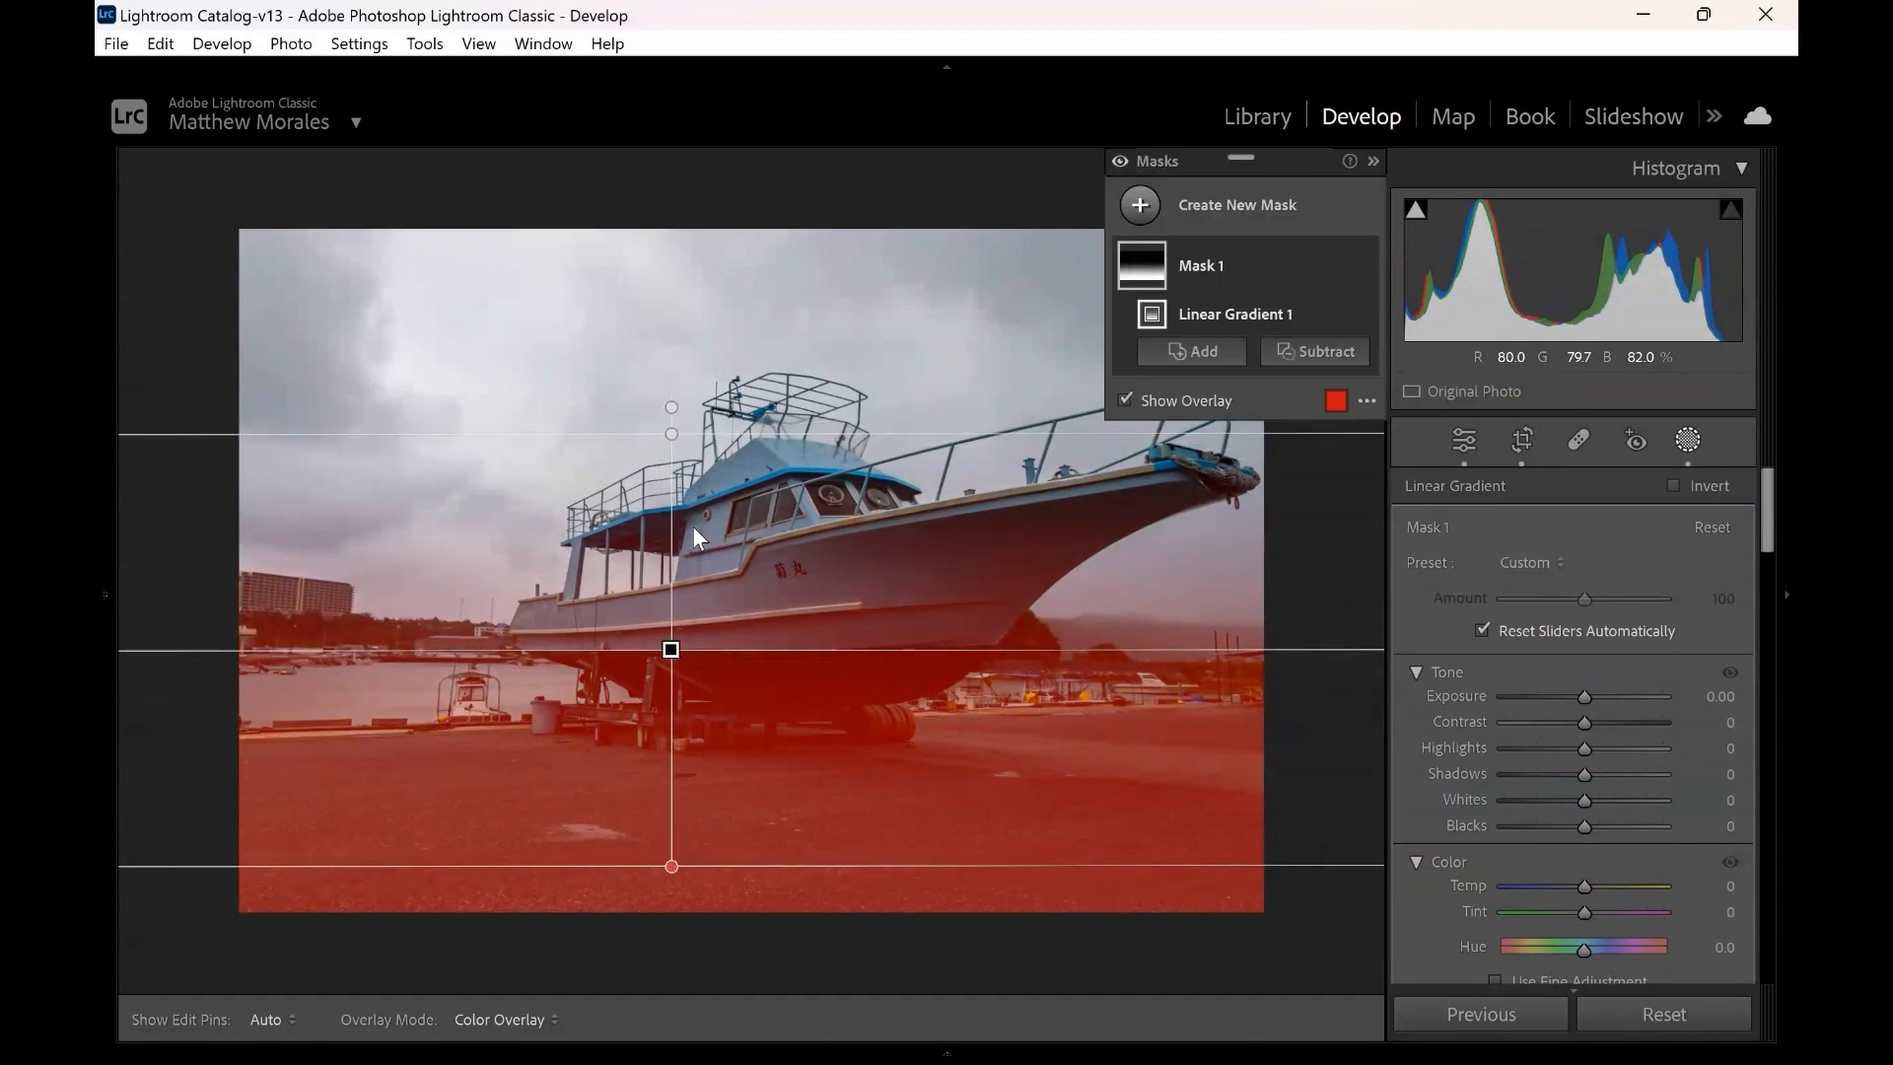
left_click_drag(667, 650, 774, 816)
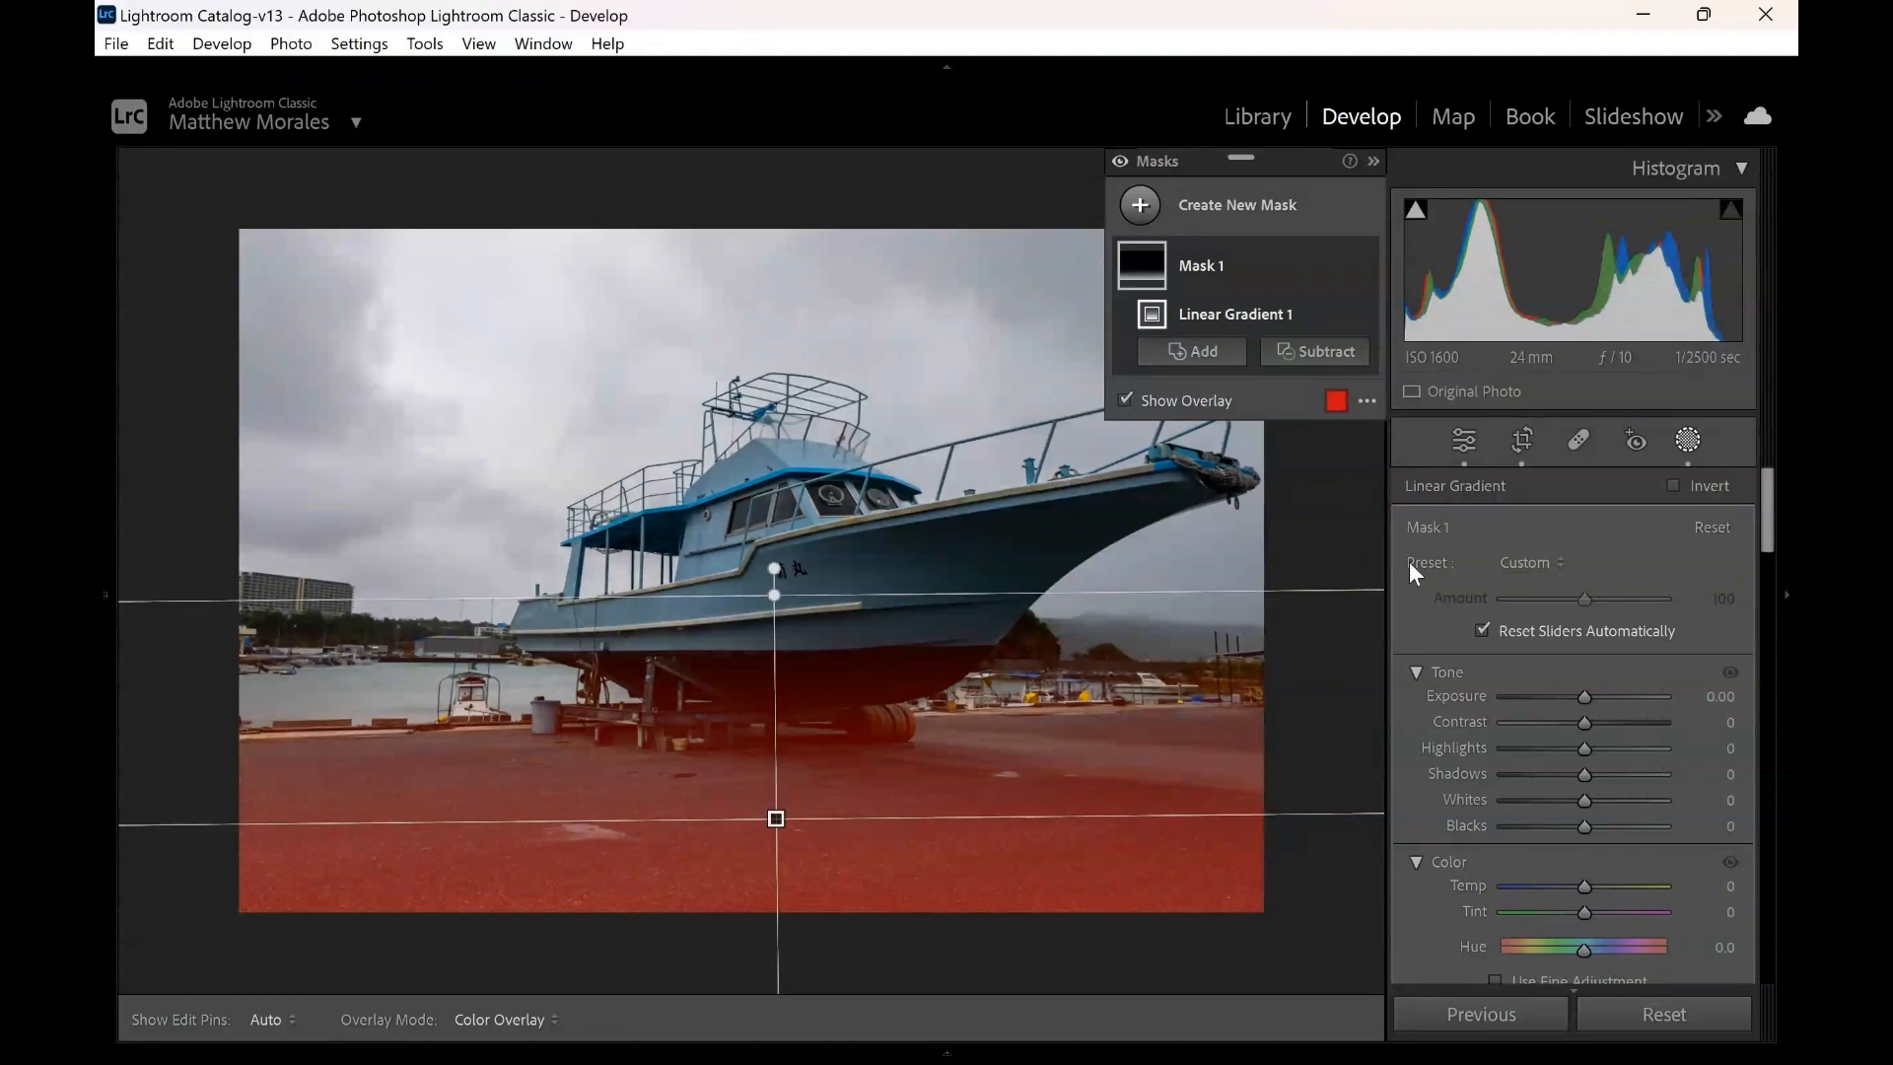
Darken the ground through the linear gradient mask by setting its exposure to -0.93
left_click_drag(1581, 693, 1564, 694)
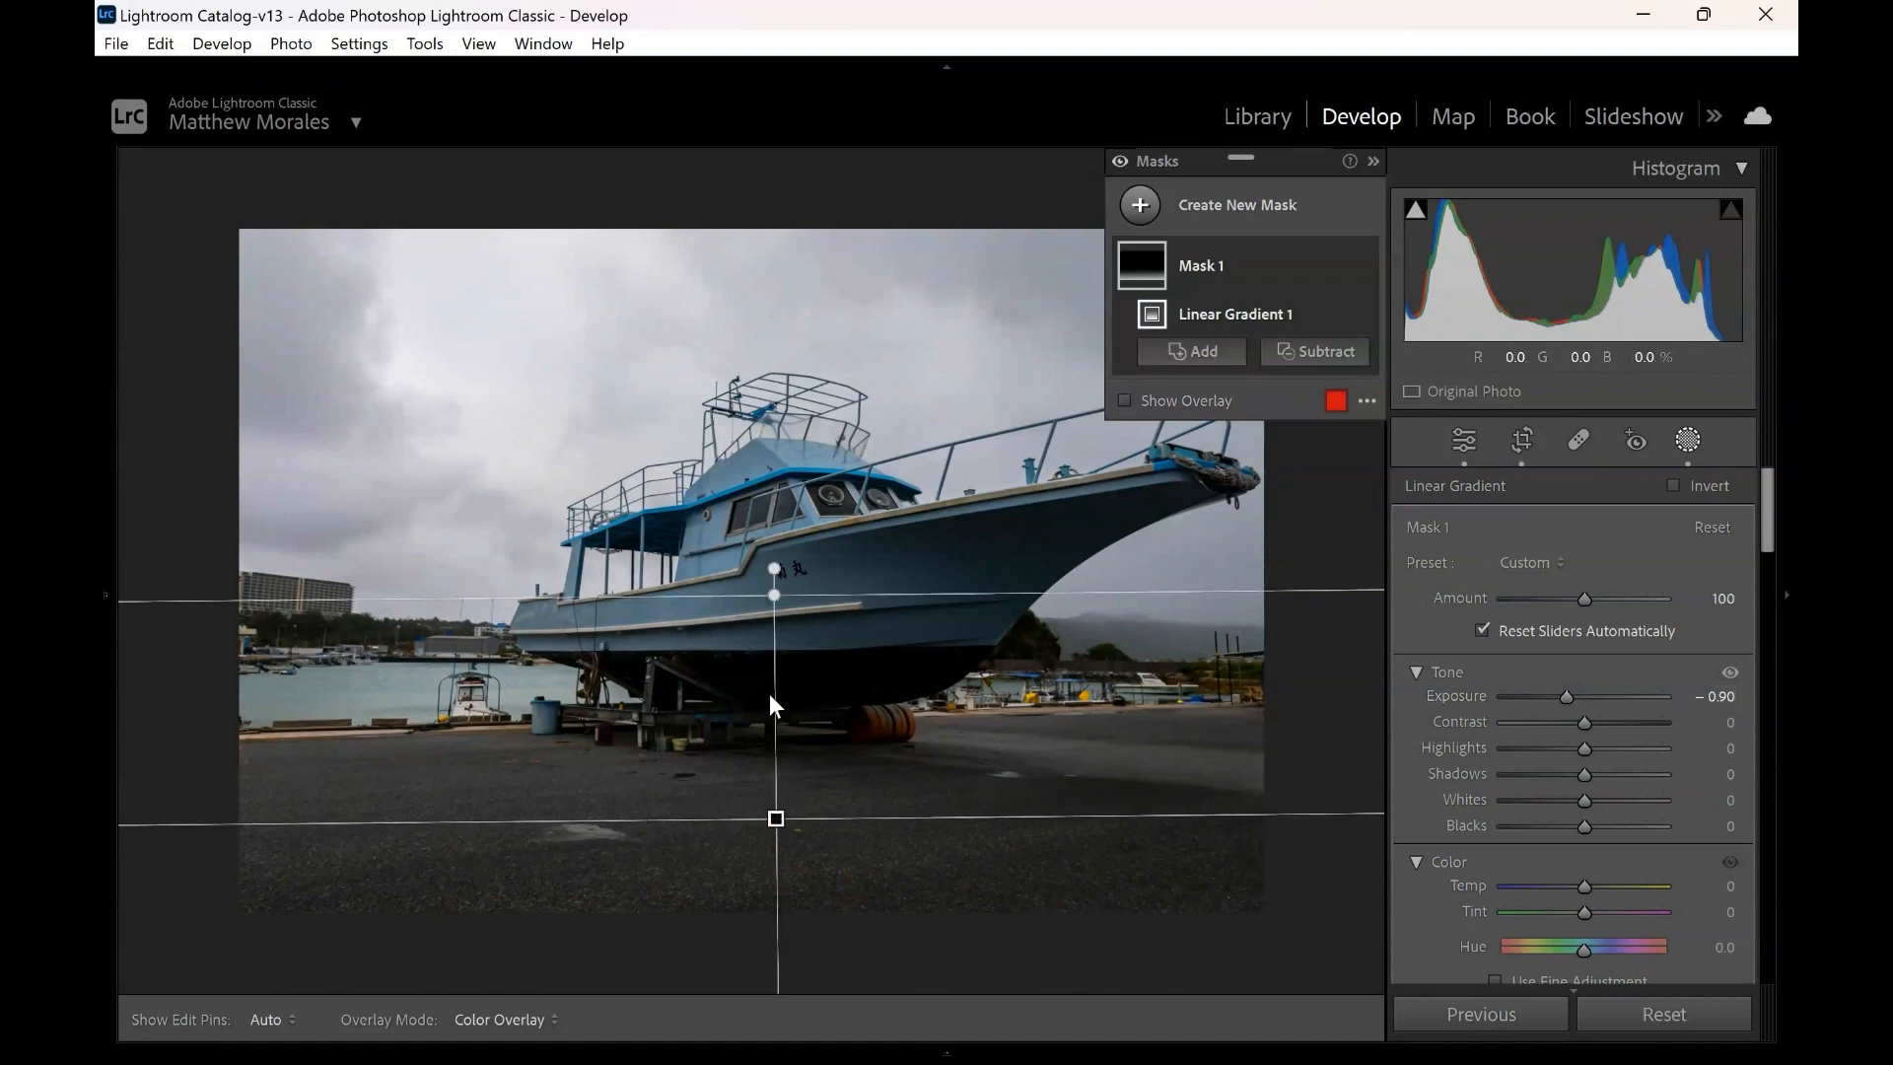
mouse_move(1140, 288)
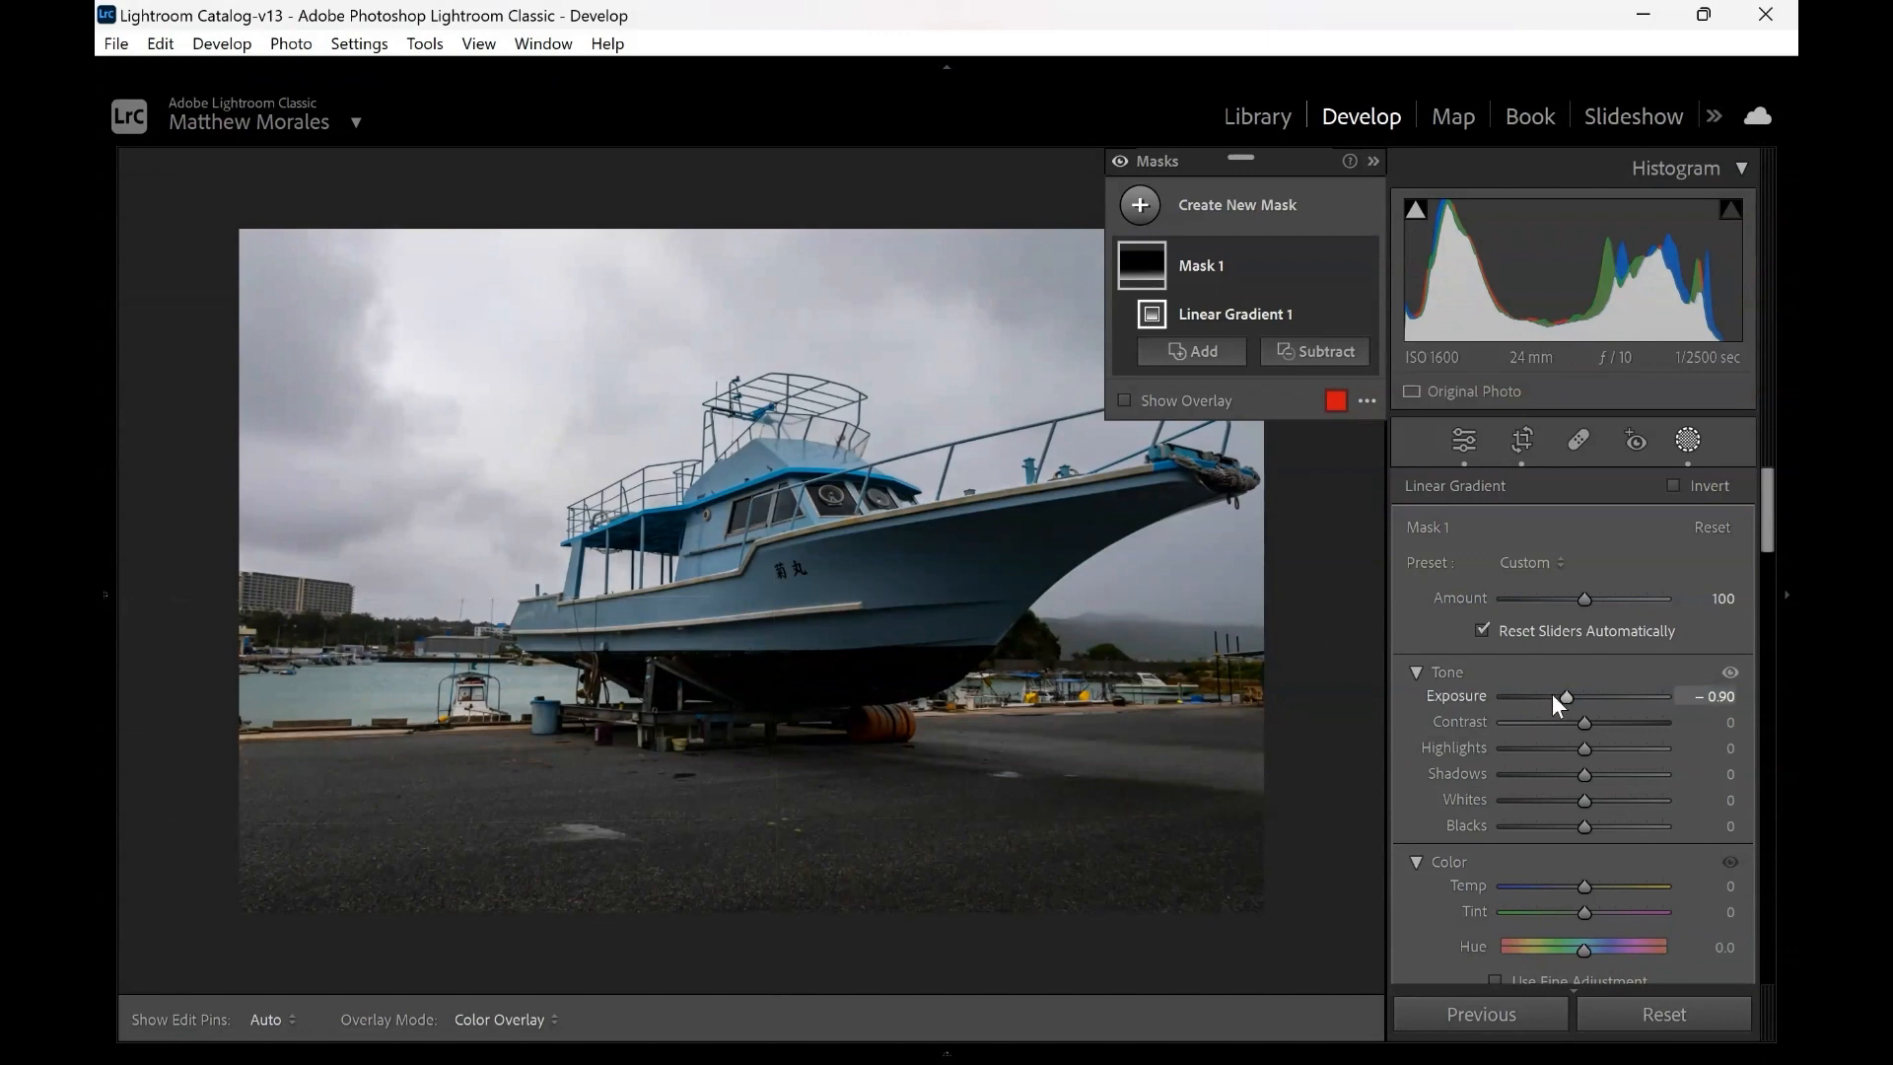
left_click_drag(1566, 697, 1564, 698)
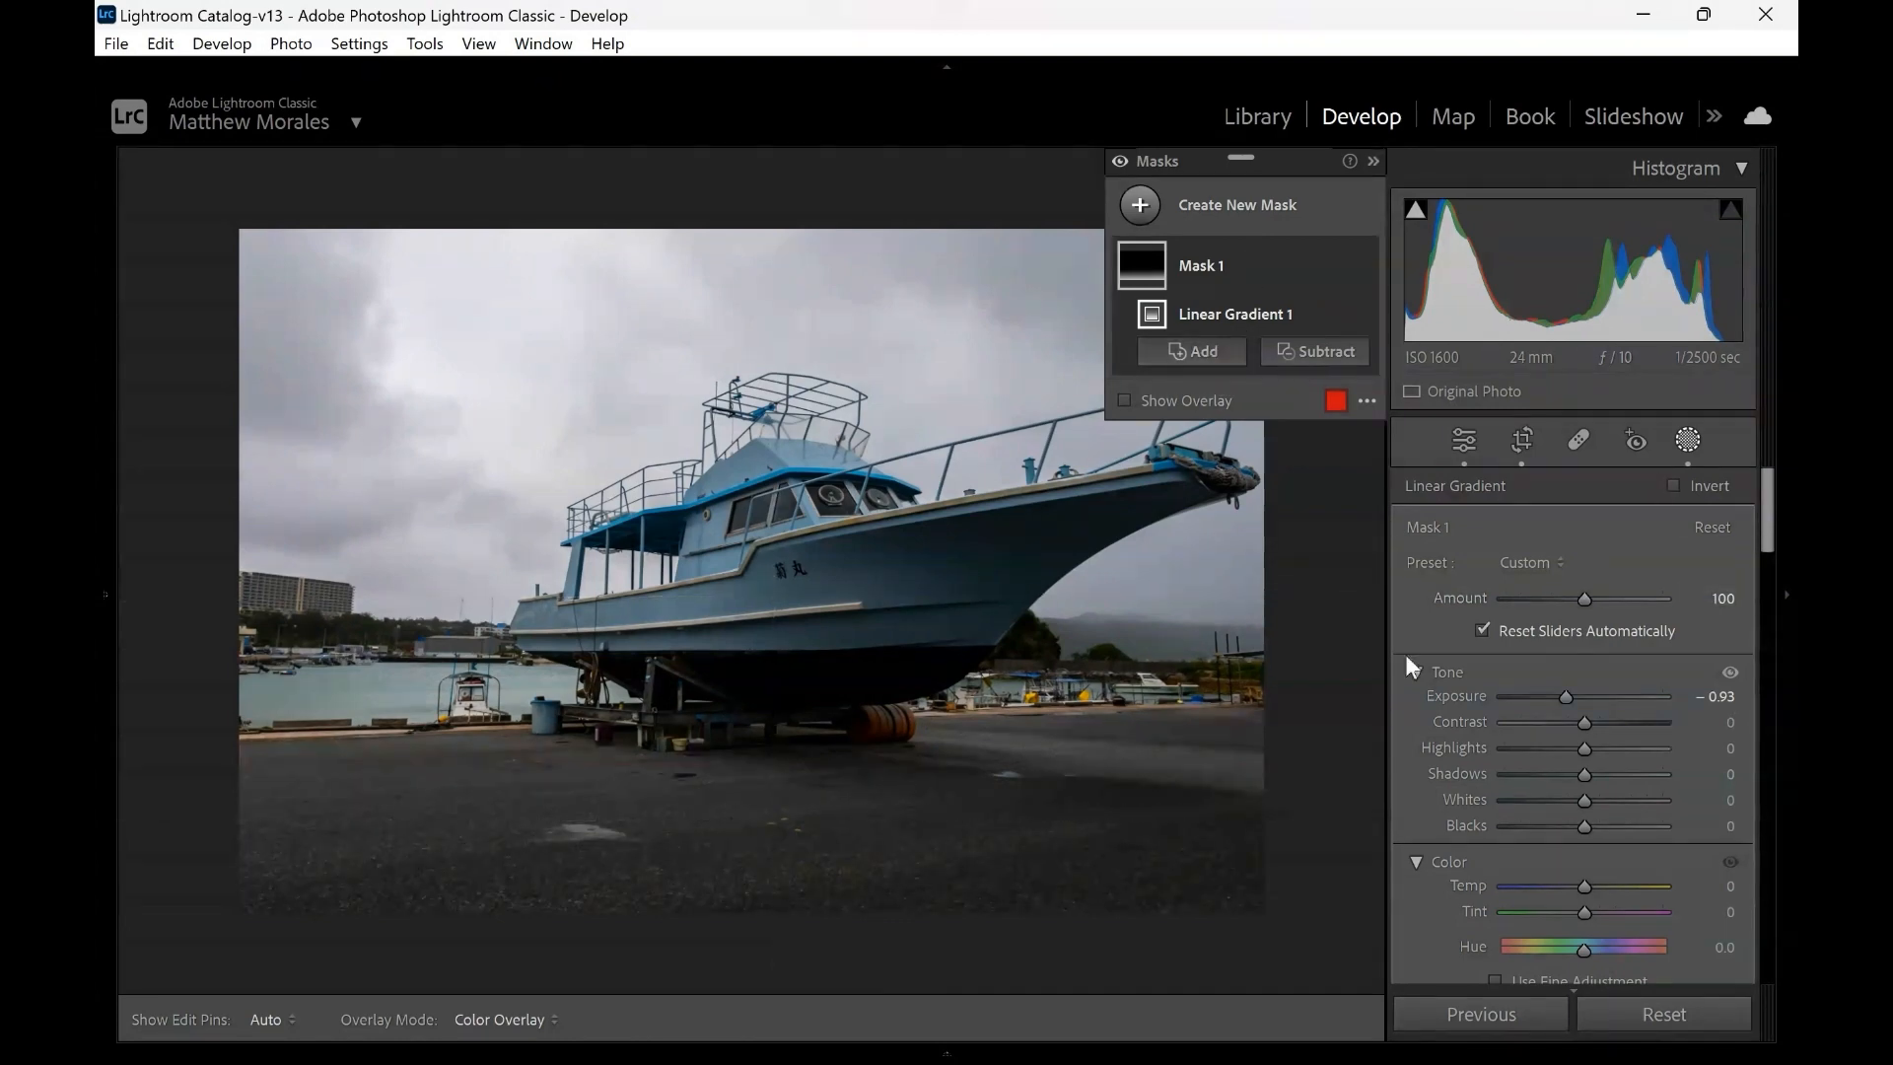
Create a new radial gradient mask with a wide ellipse and center it on the boat
left_click(1176, 212)
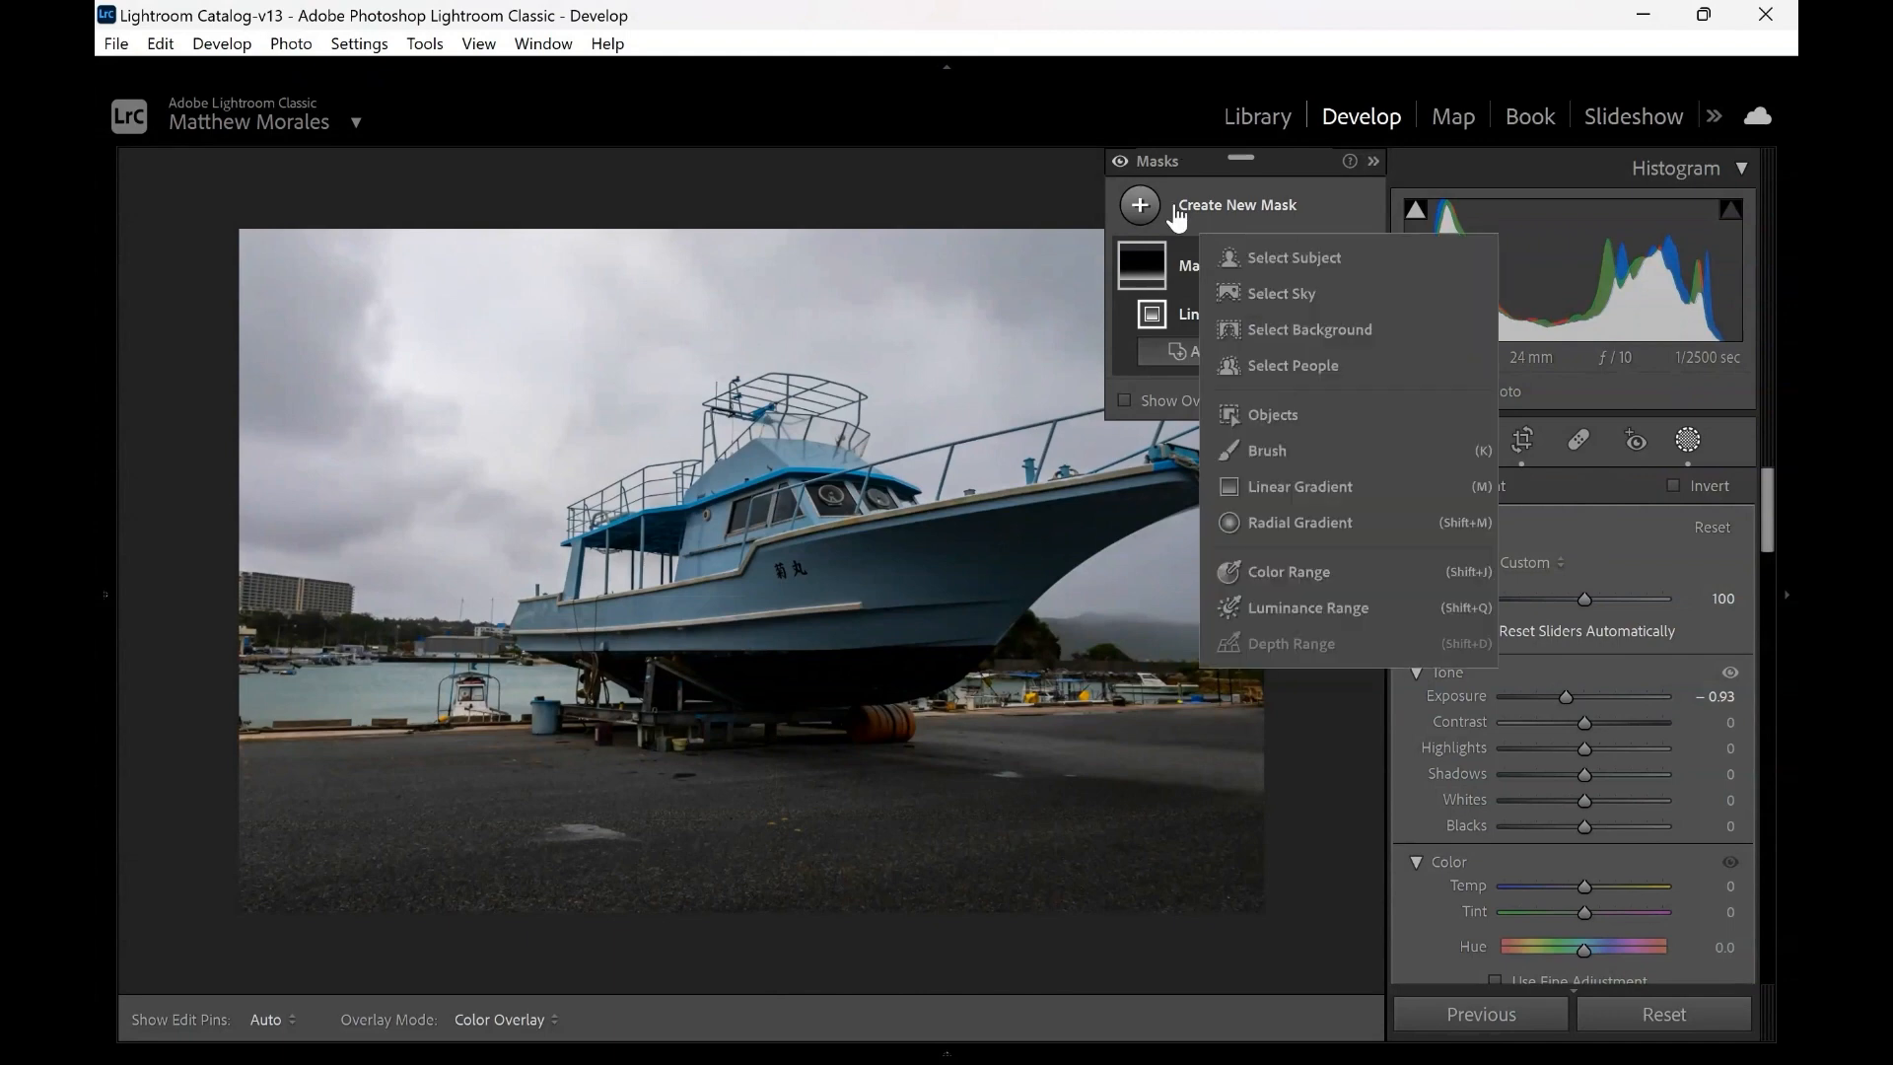
left_click(1266, 537)
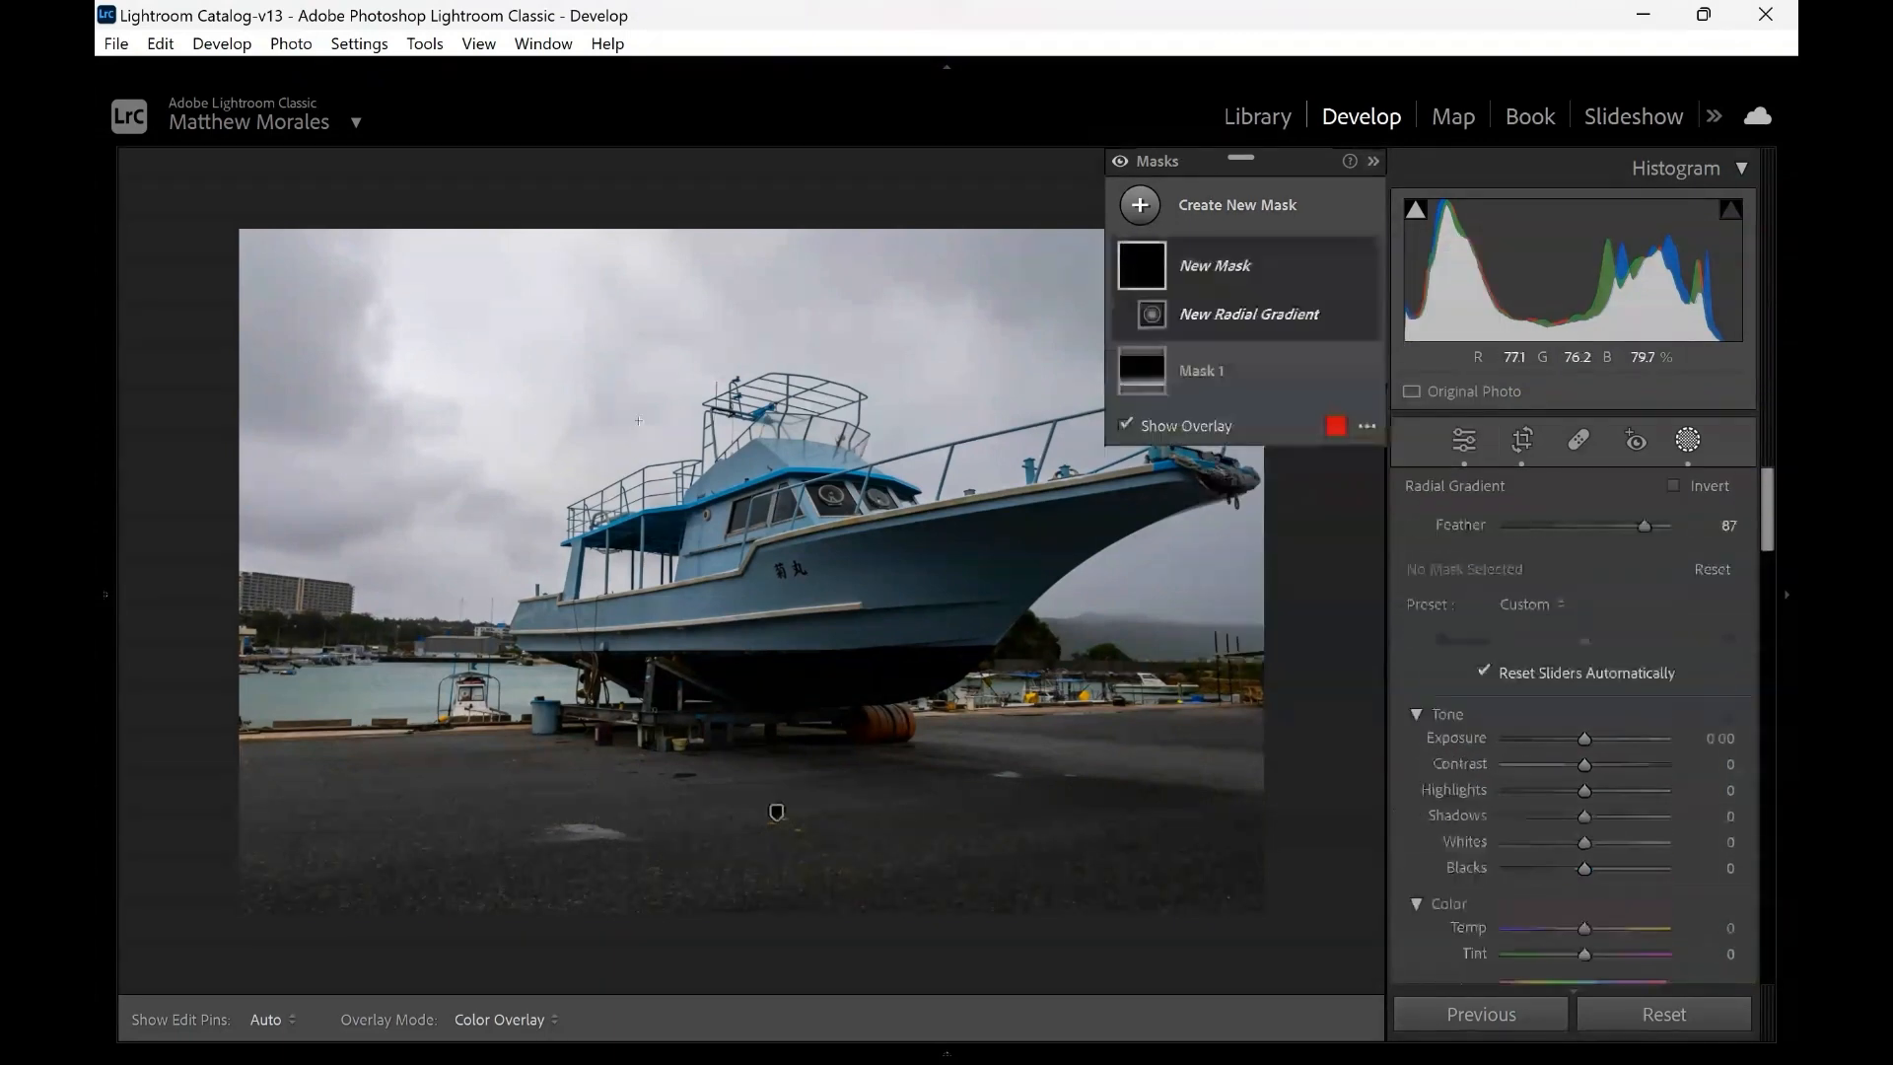
left_click_drag(638, 421, 997, 607)
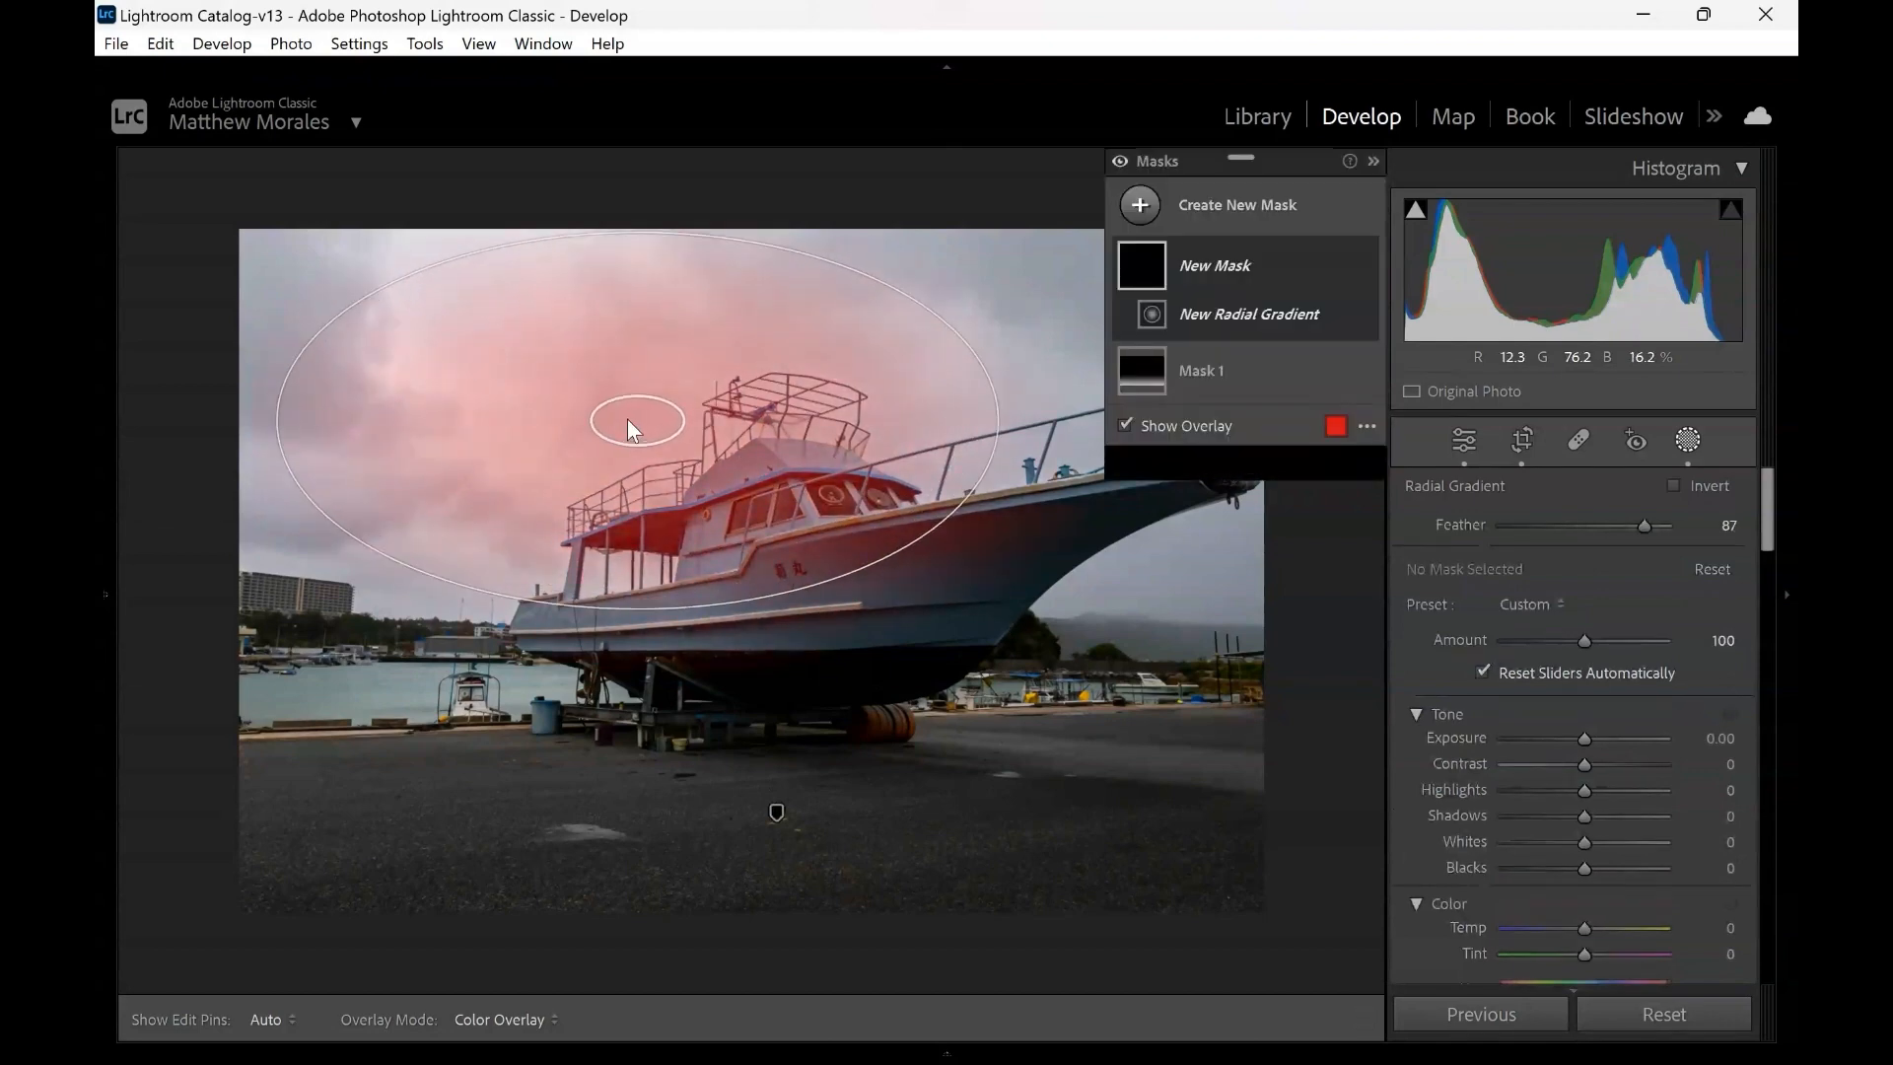
left_click_drag(636, 422, 810, 535)
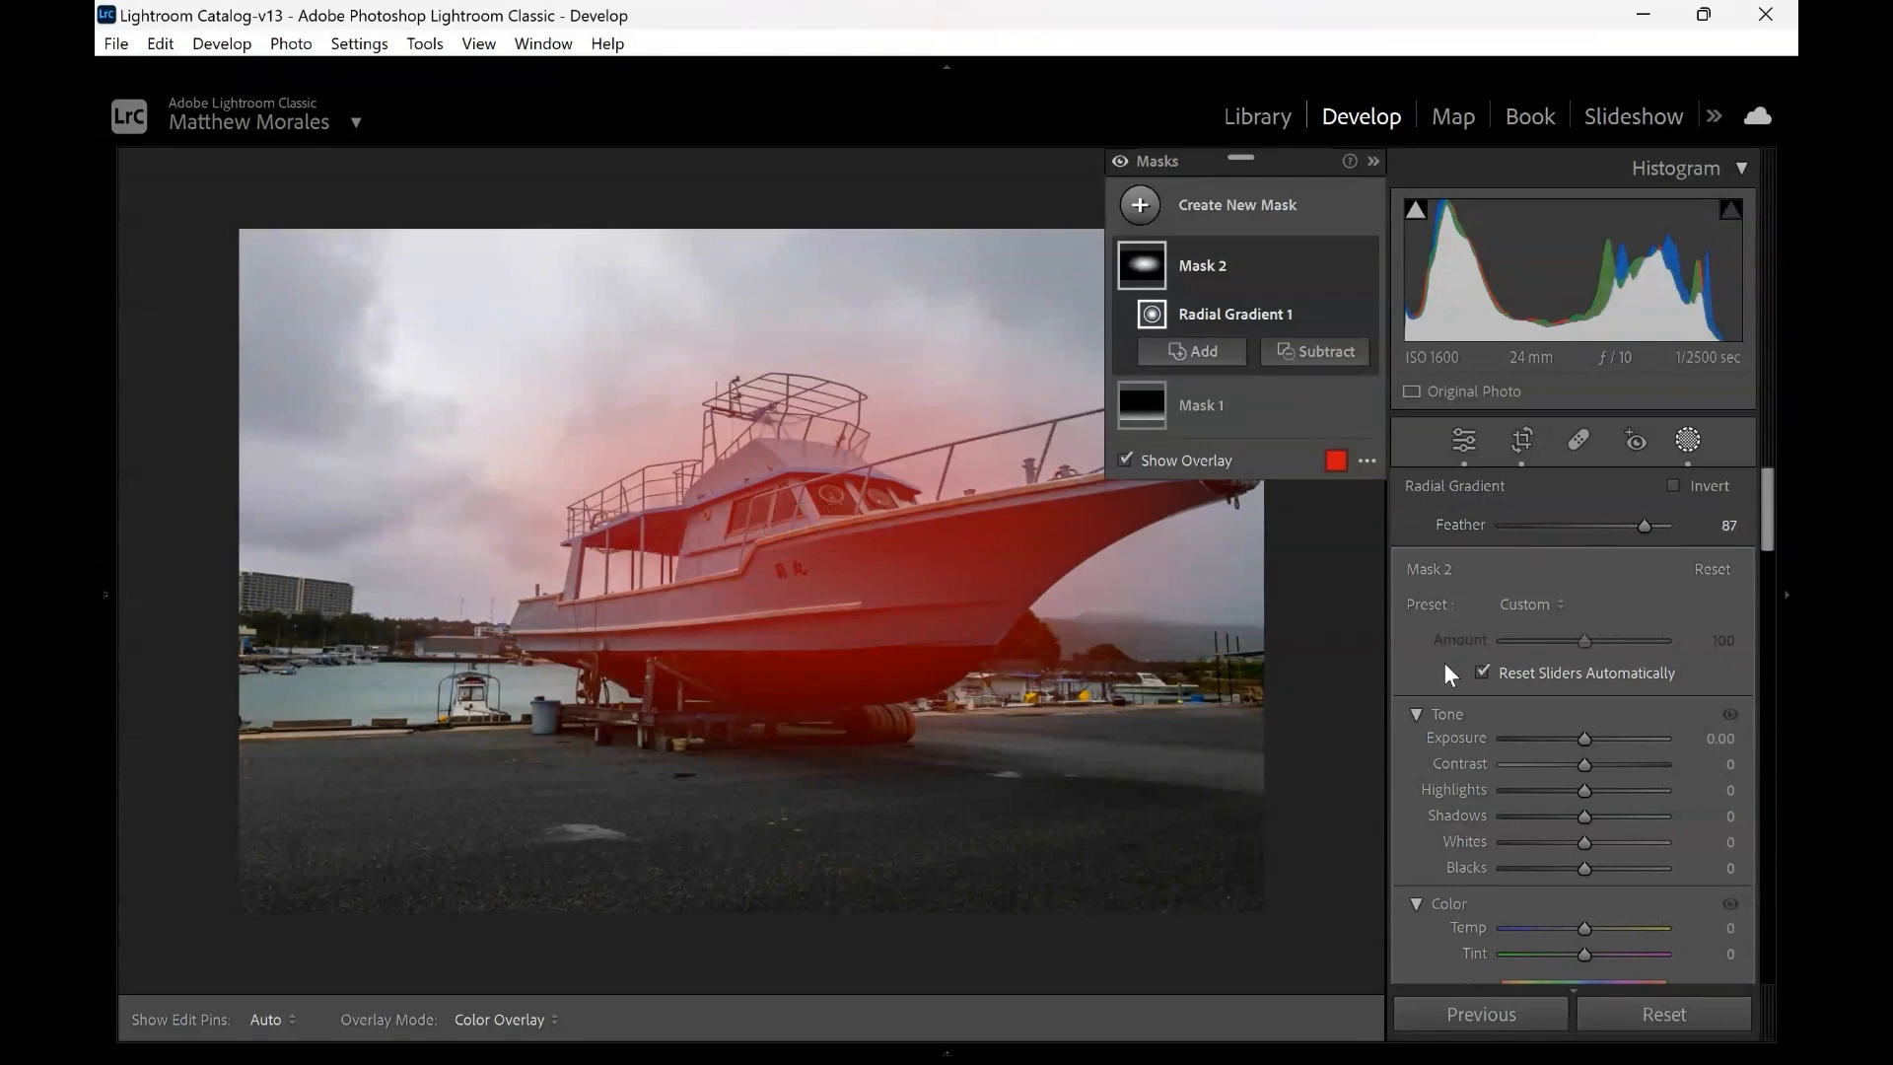
Invert the radial gradient so it affects the area outside the boat, and enlarge its ellipse in width and height
scroll(1445, 663, "down", 2)
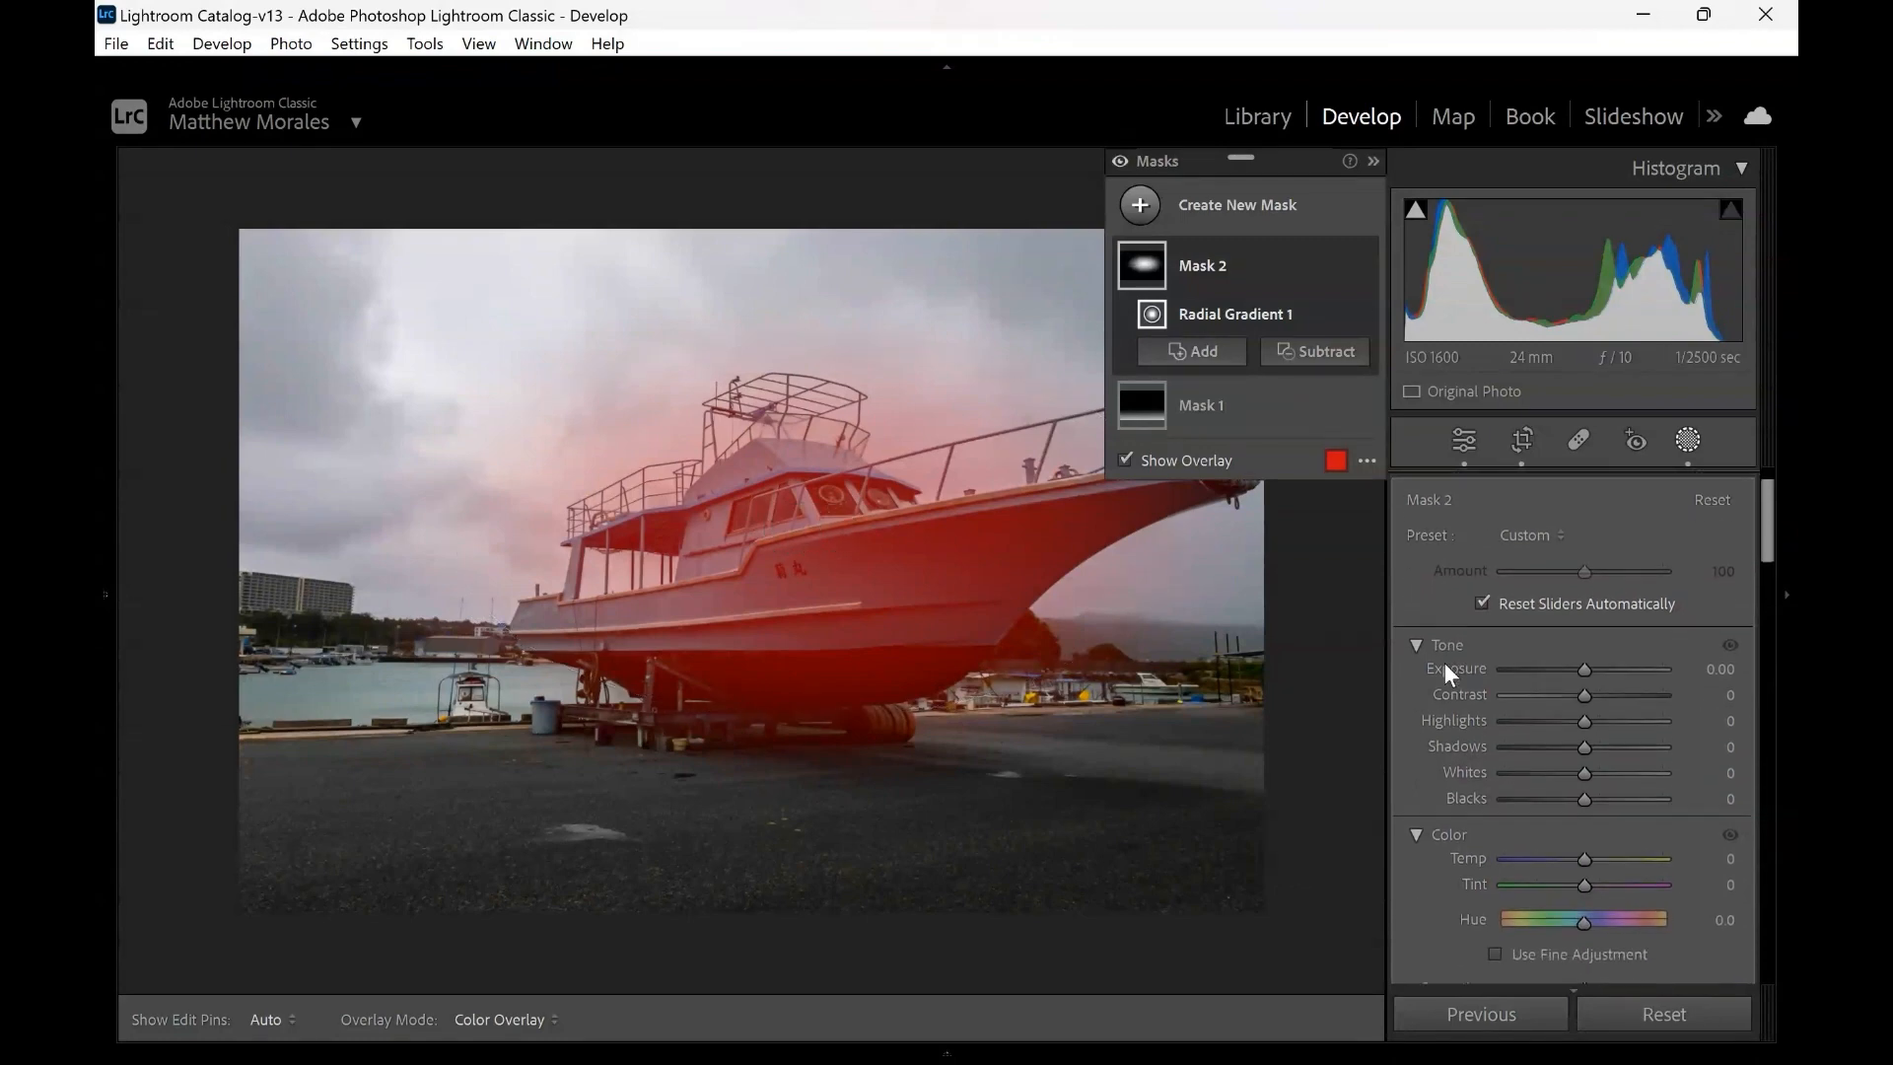
scroll(1445, 662, "up", 2)
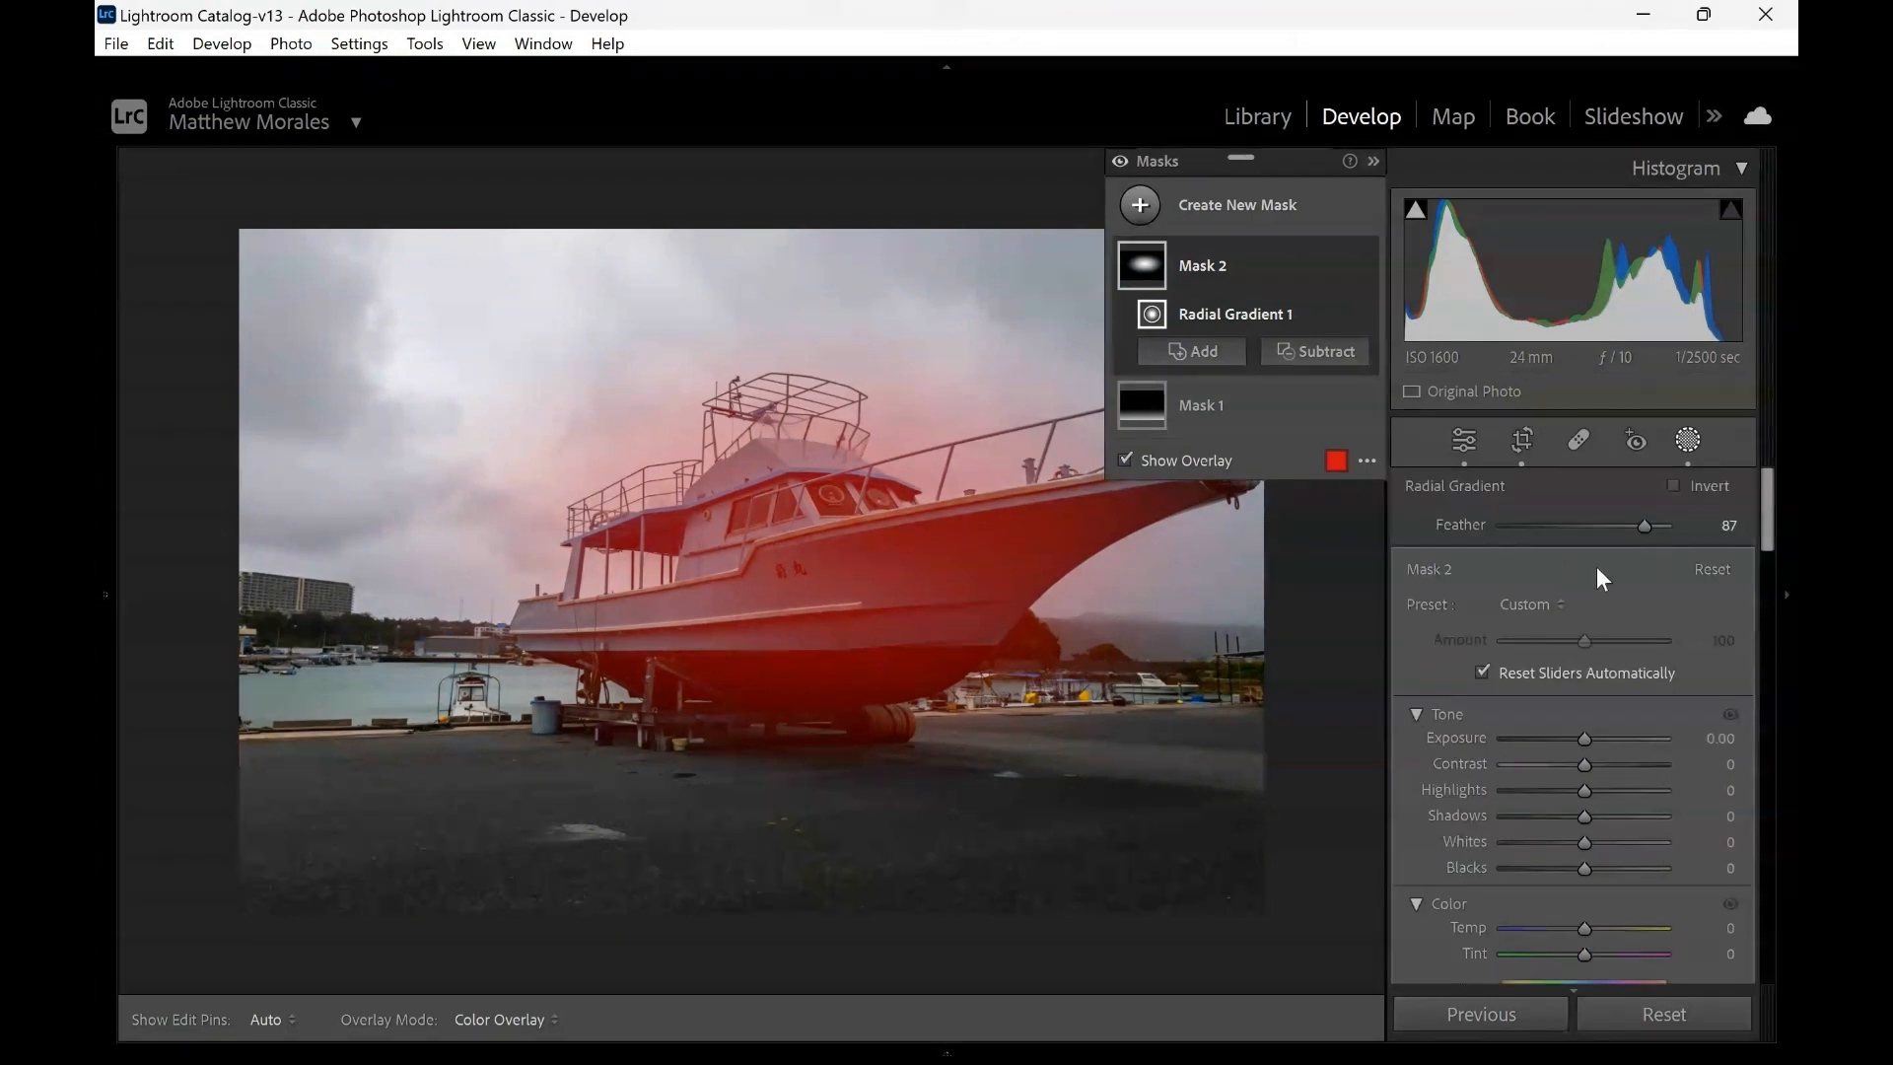
mouse_move(1643, 525)
left_mouse_down()
mouse_move(1540, 528)
mouse_move(1651, 529)
left_mouse_up()
left_click(1673, 485)
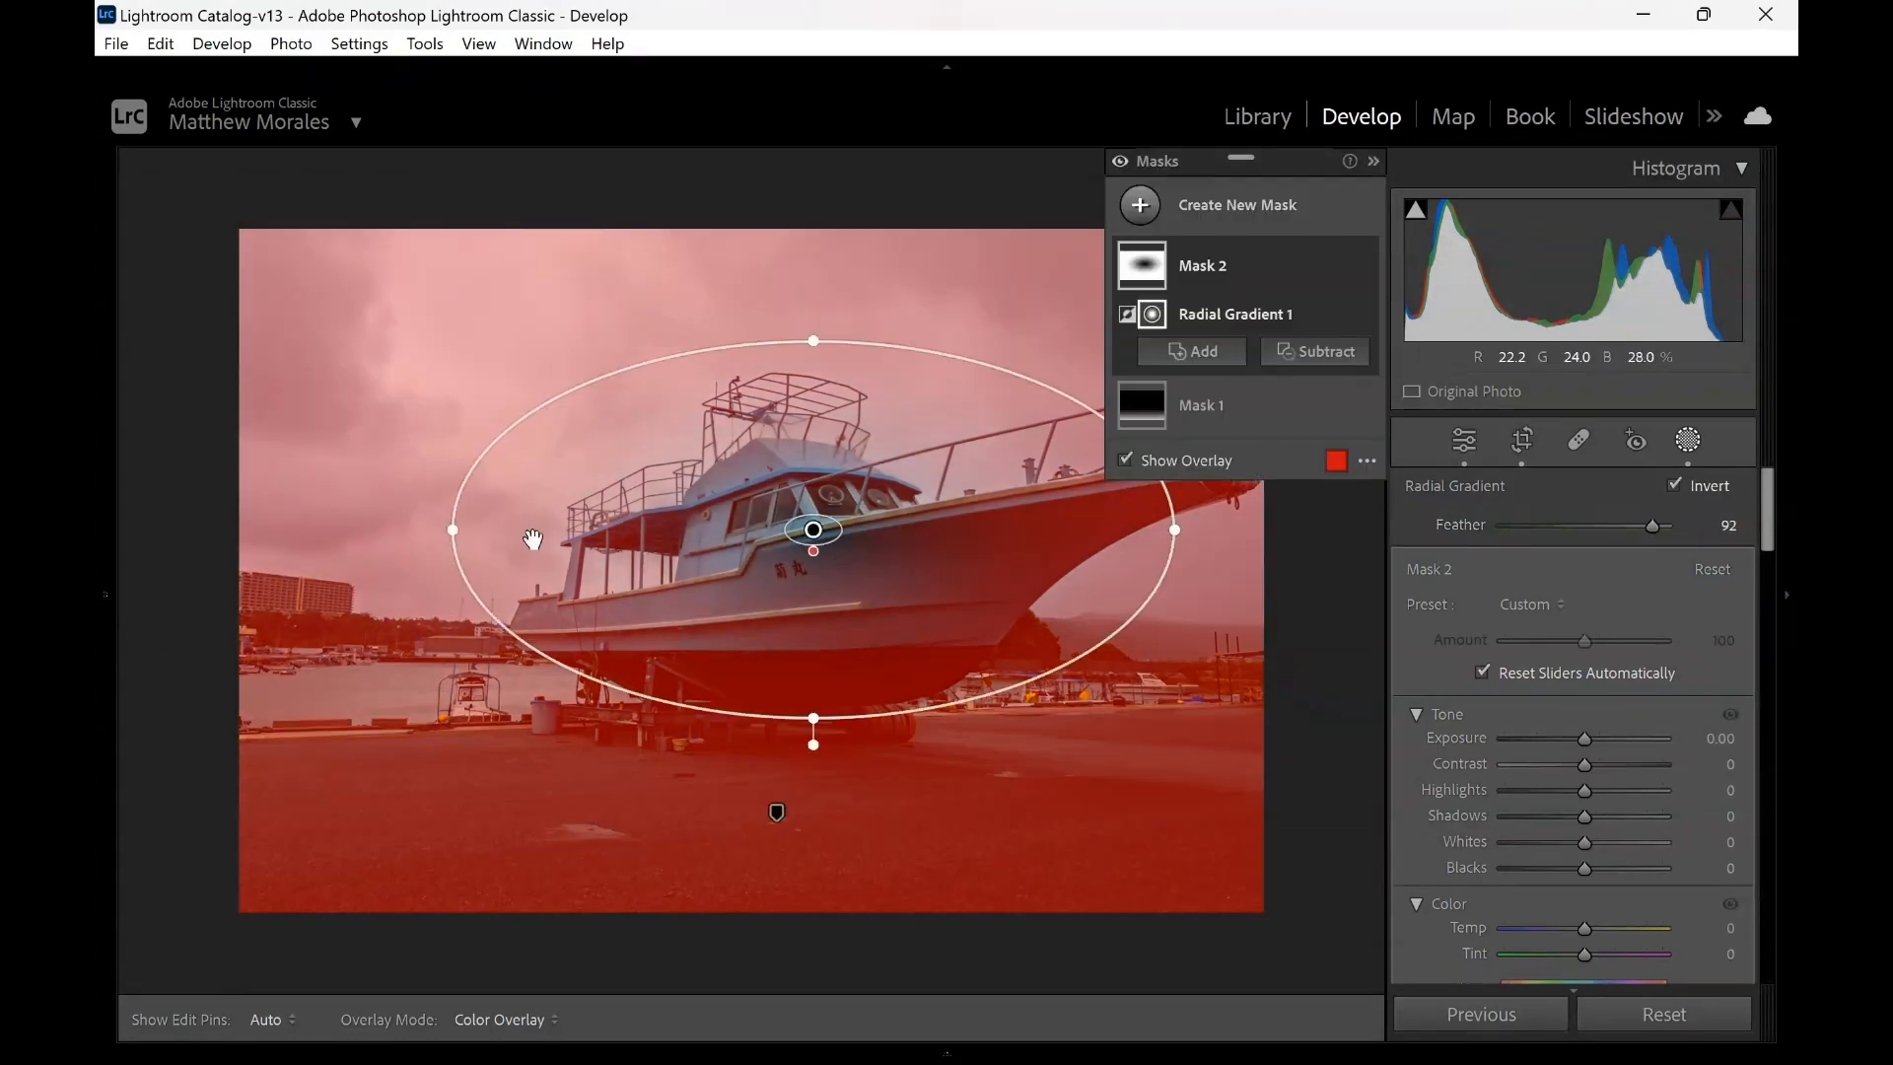
left_click_drag(457, 524, 371, 530)
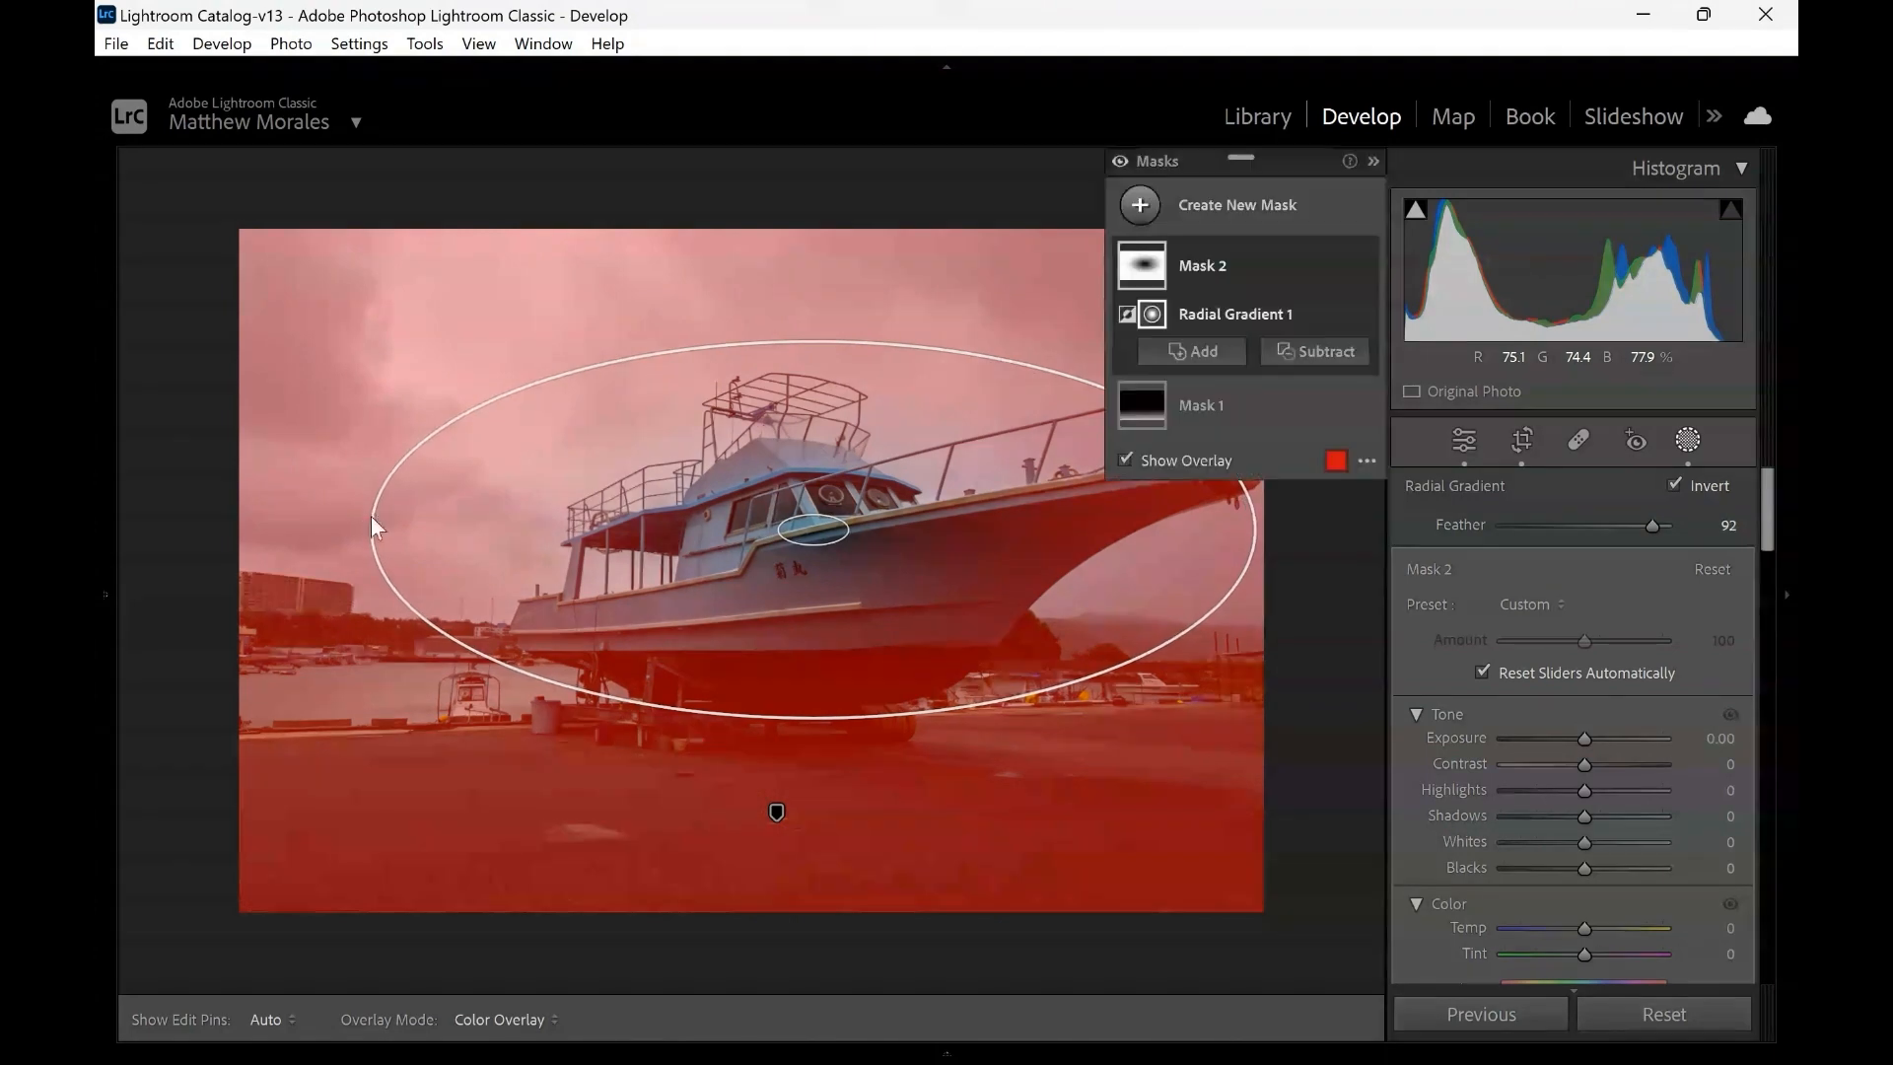
left_click_drag(813, 342, 812, 293)
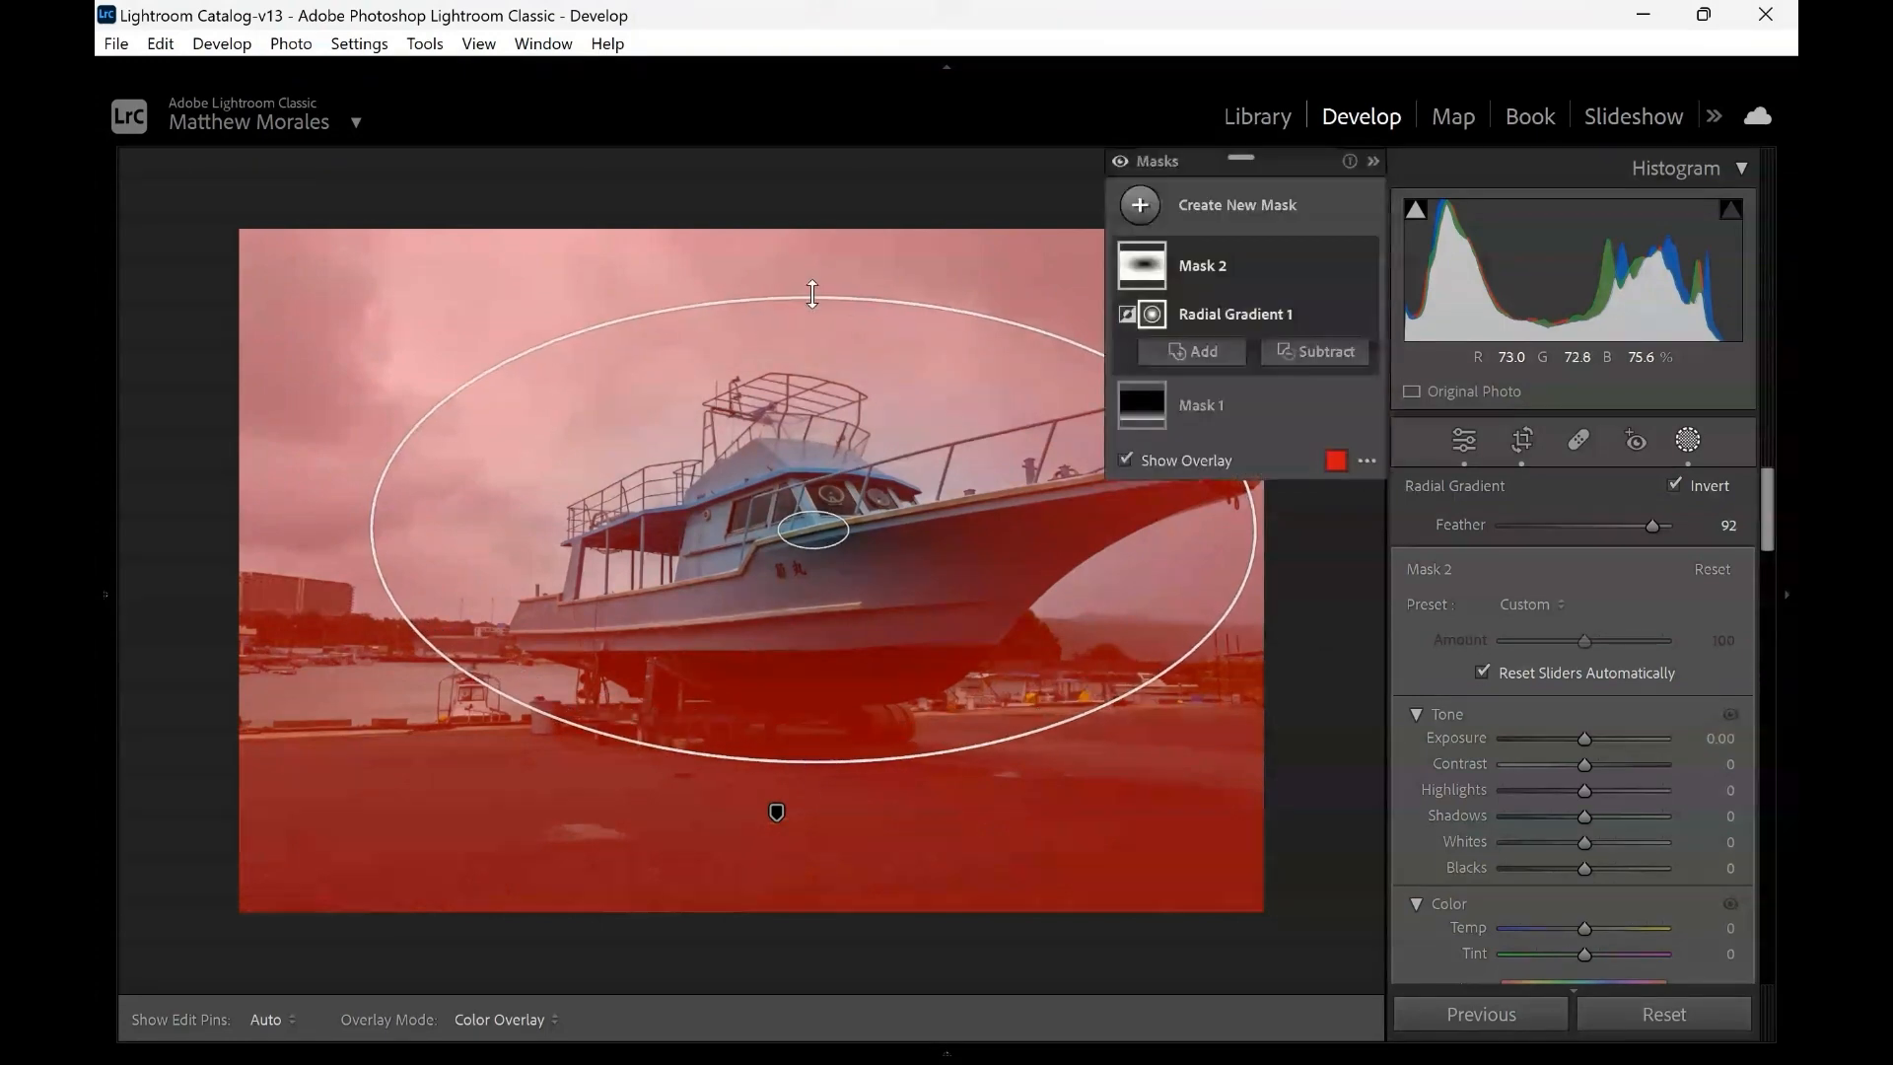
Set the inverted radial gradient's feather to 51 and its exposure to -0.27
left_click_drag(1634, 524, 1586, 511)
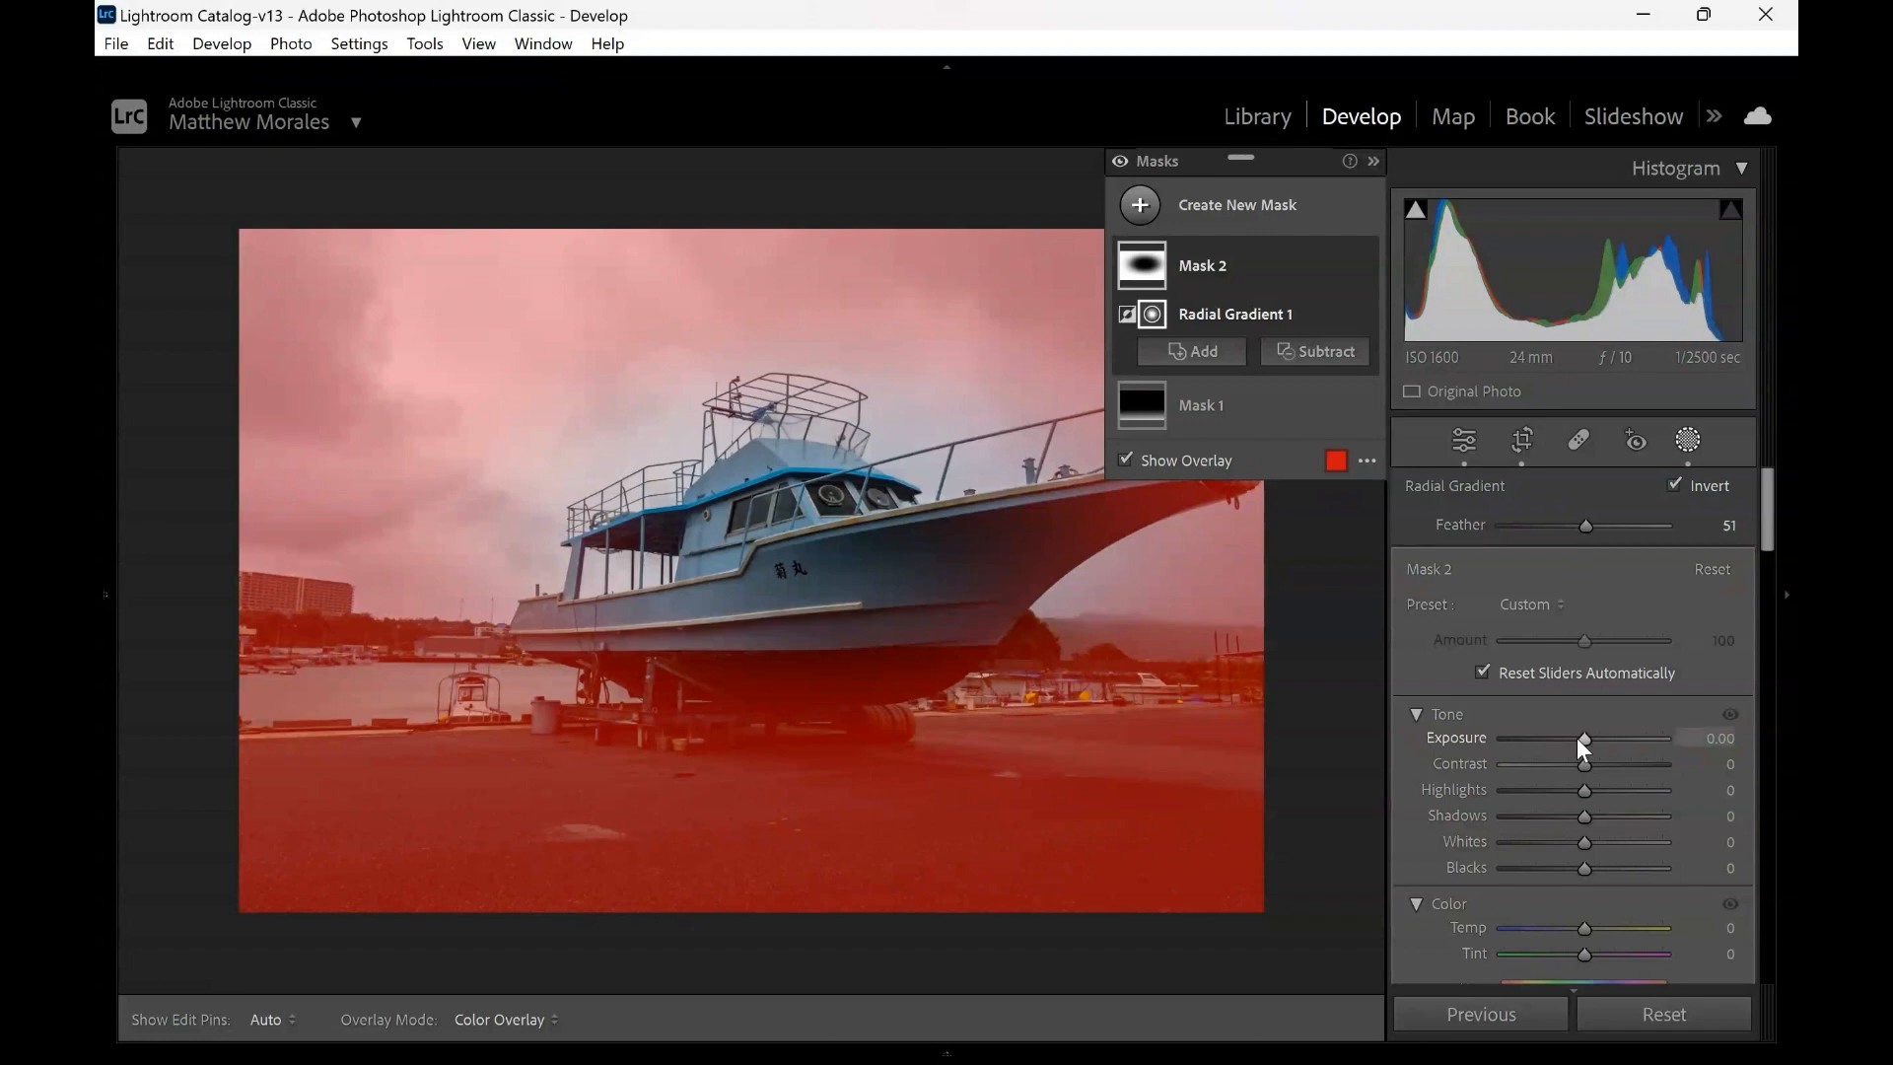
left_click_drag(1576, 737, 1576, 737)
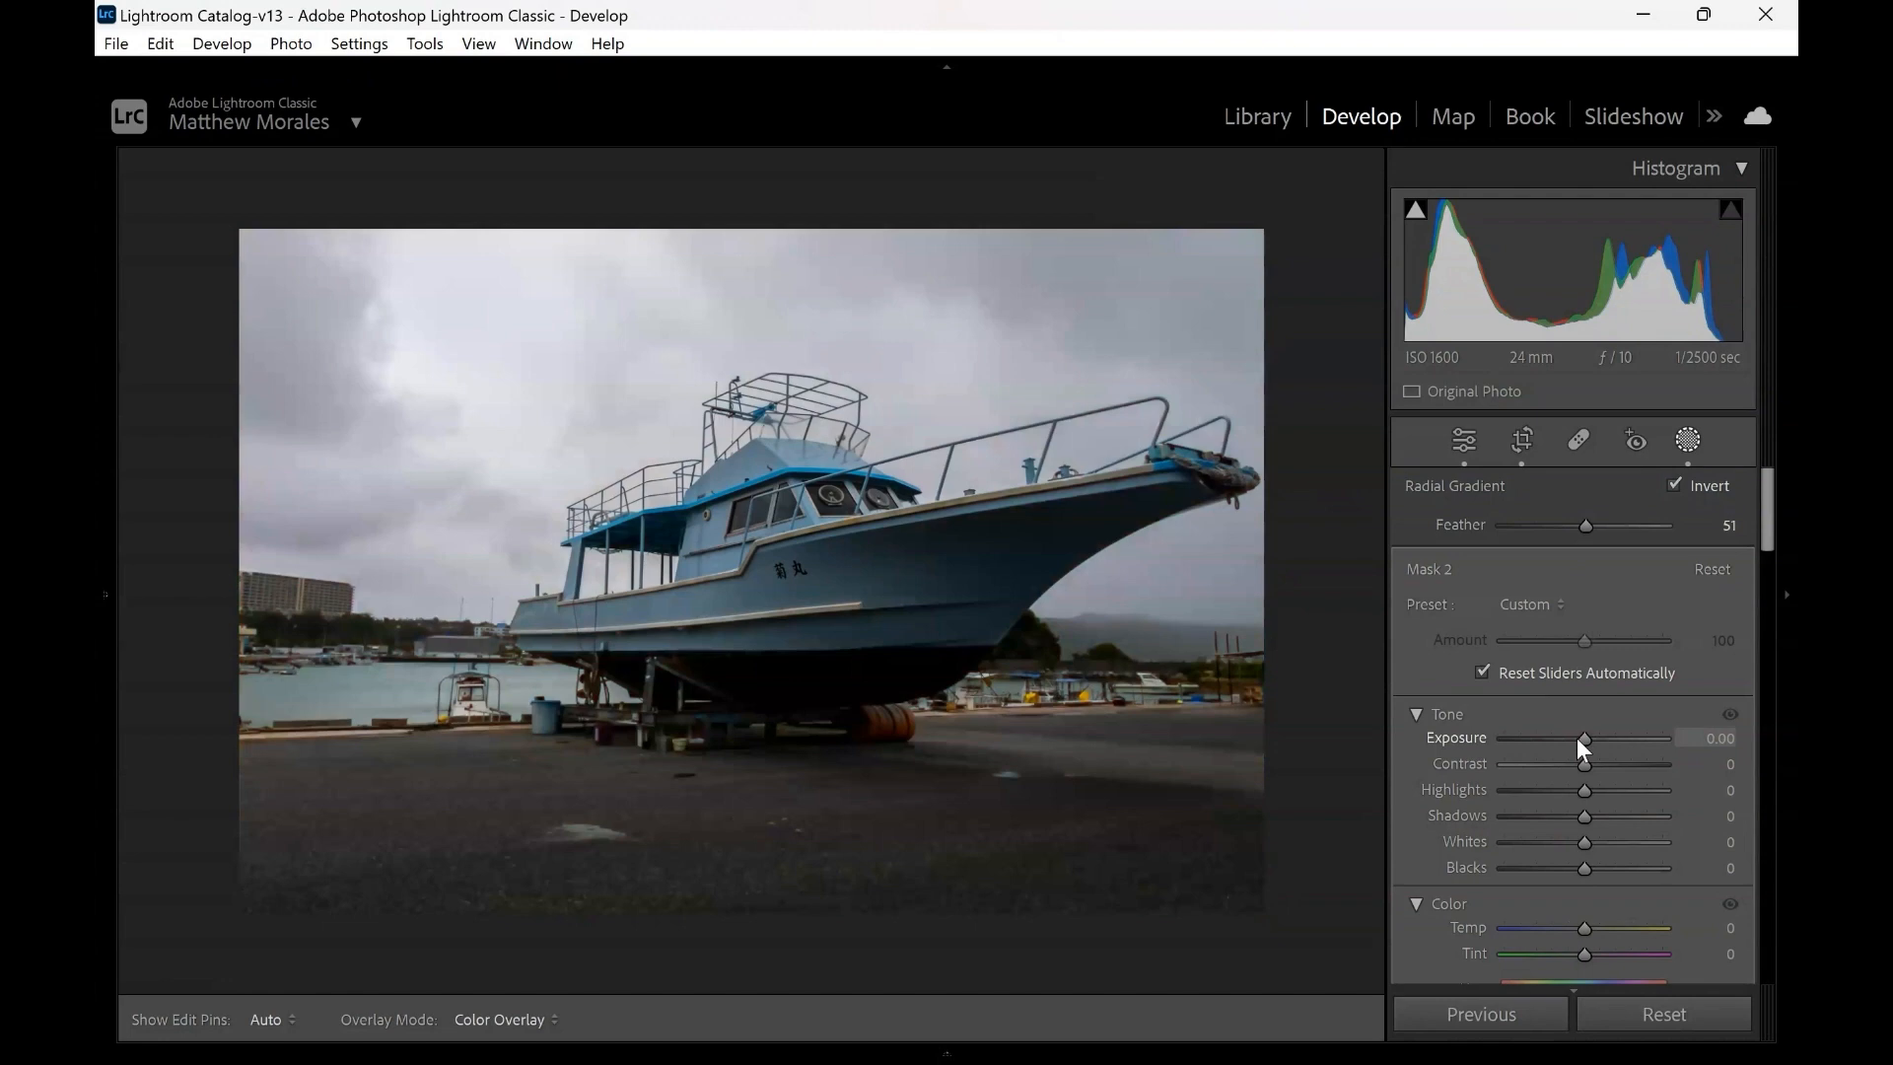
left_click_drag(1576, 737, 1572, 746)
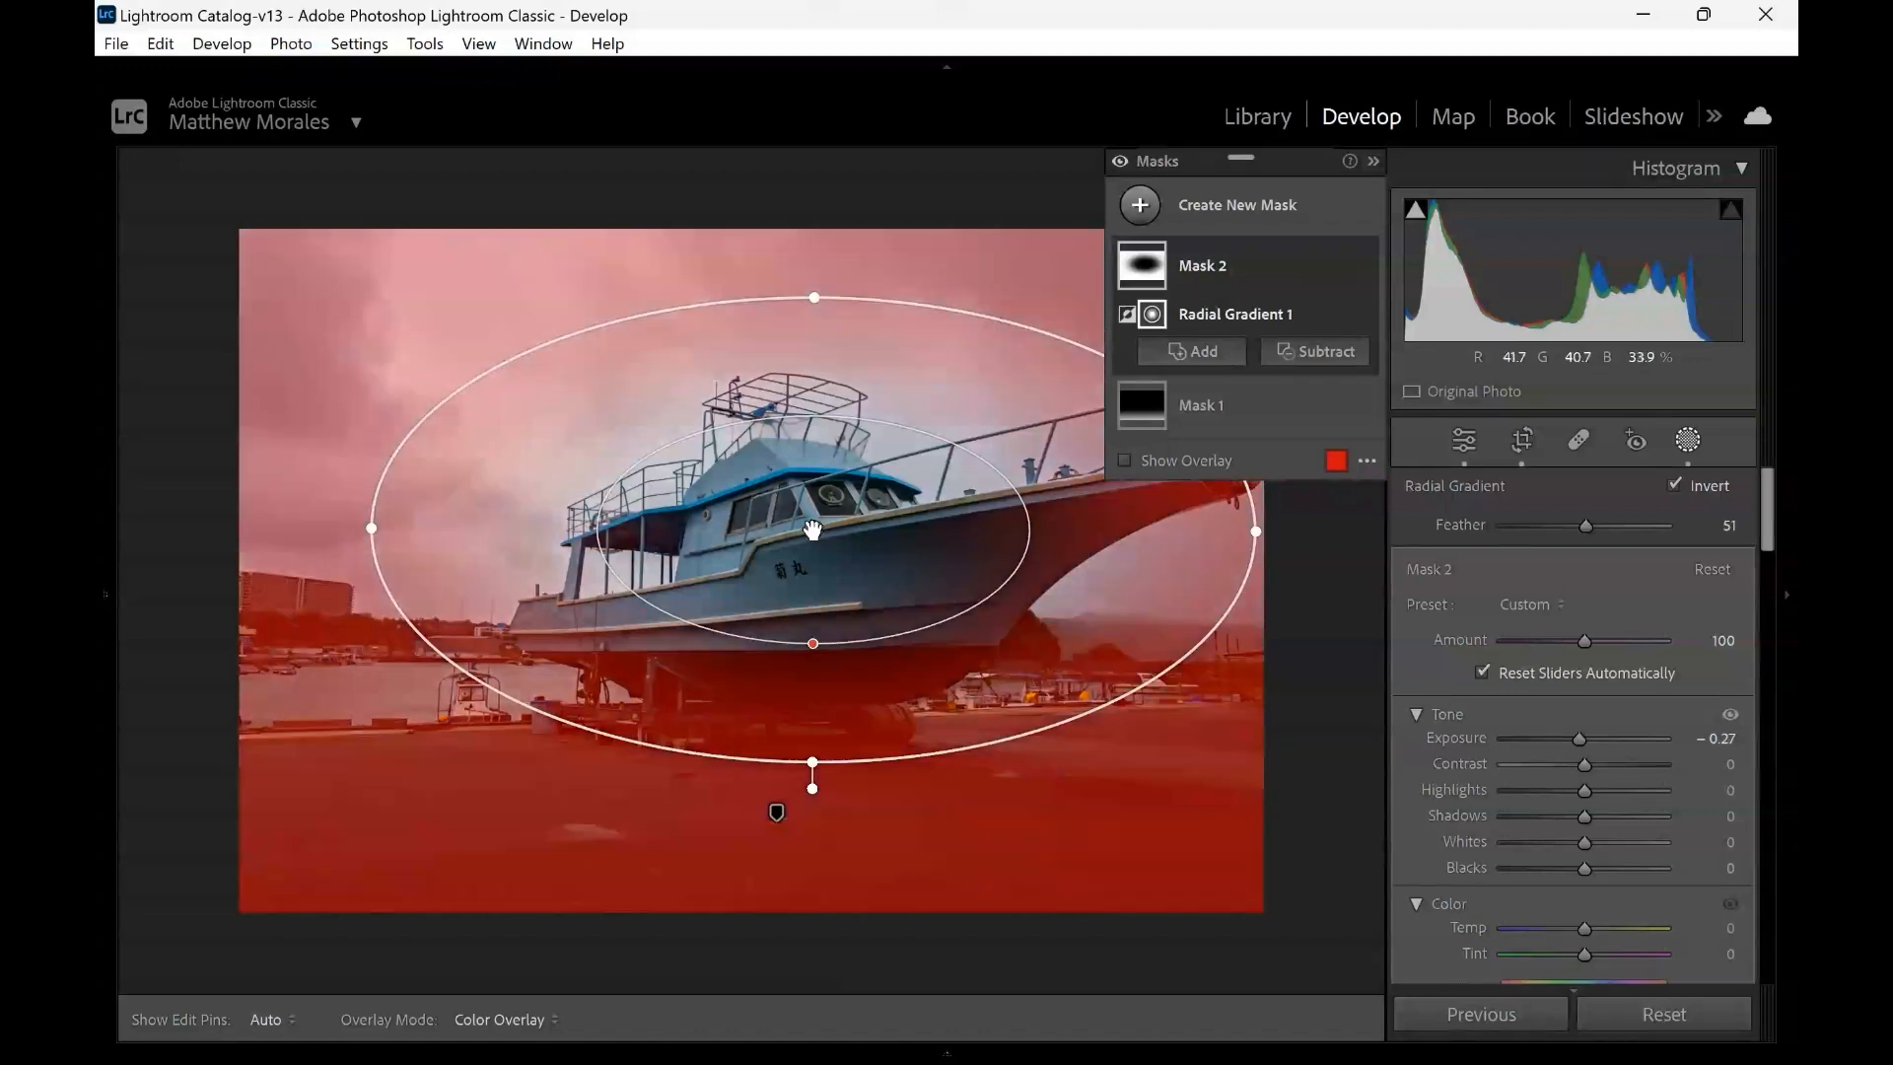
Duplicate Radial Gradient 1 within Mask 2 and turn off inversion on the copy
right_click(813, 530)
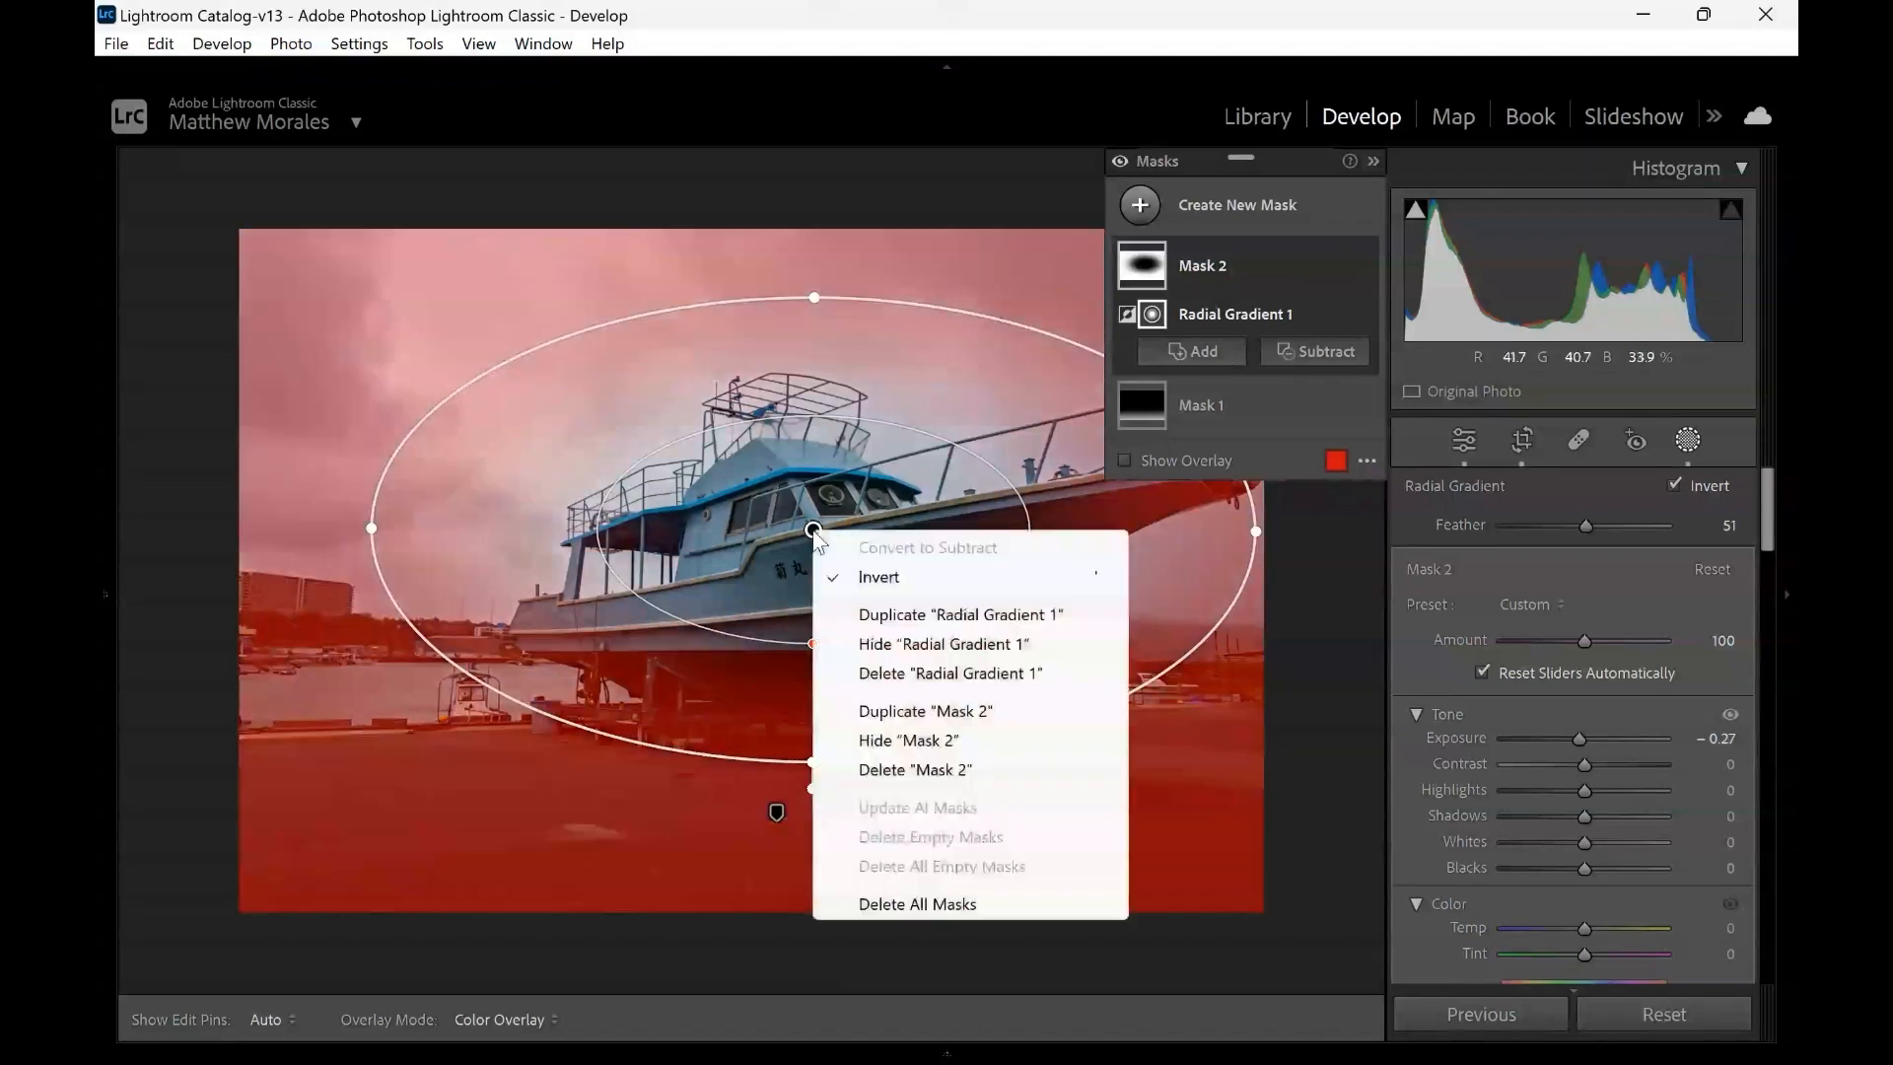
left_click(925, 612)
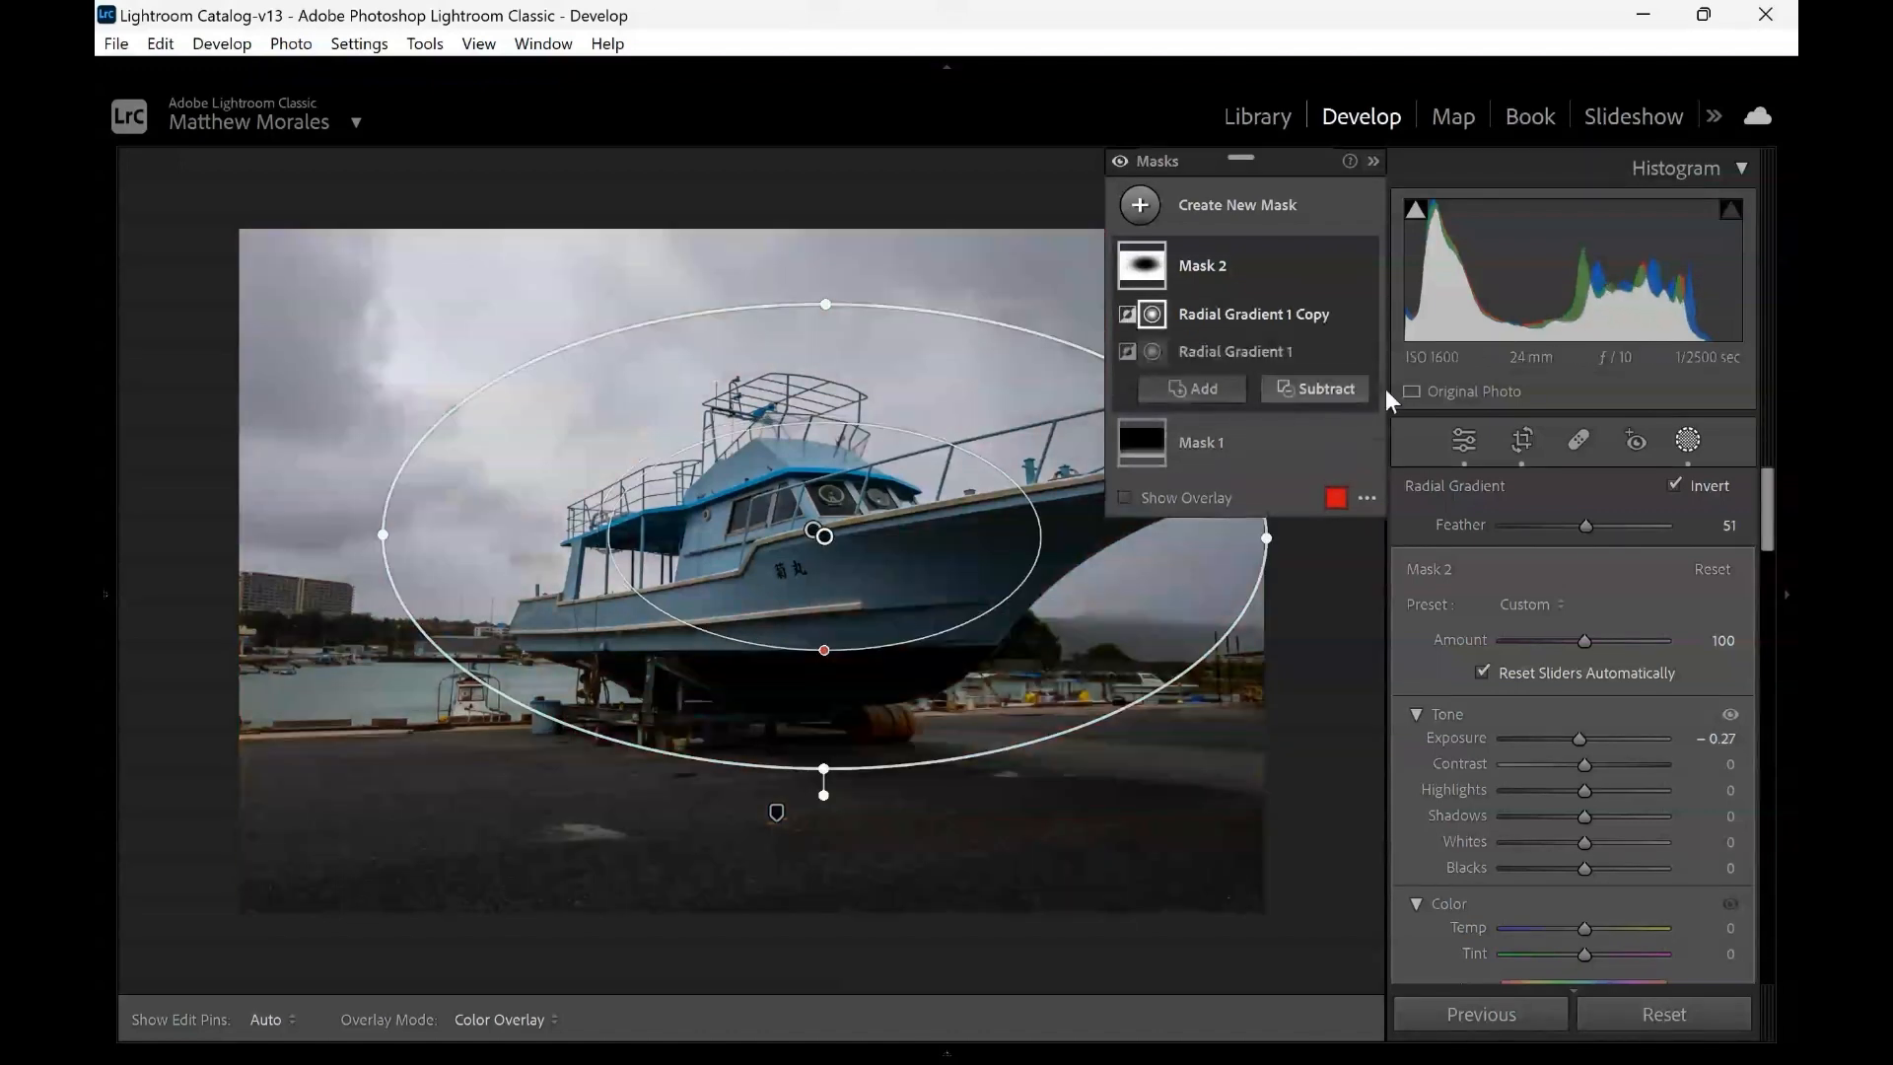
left_click(1675, 484)
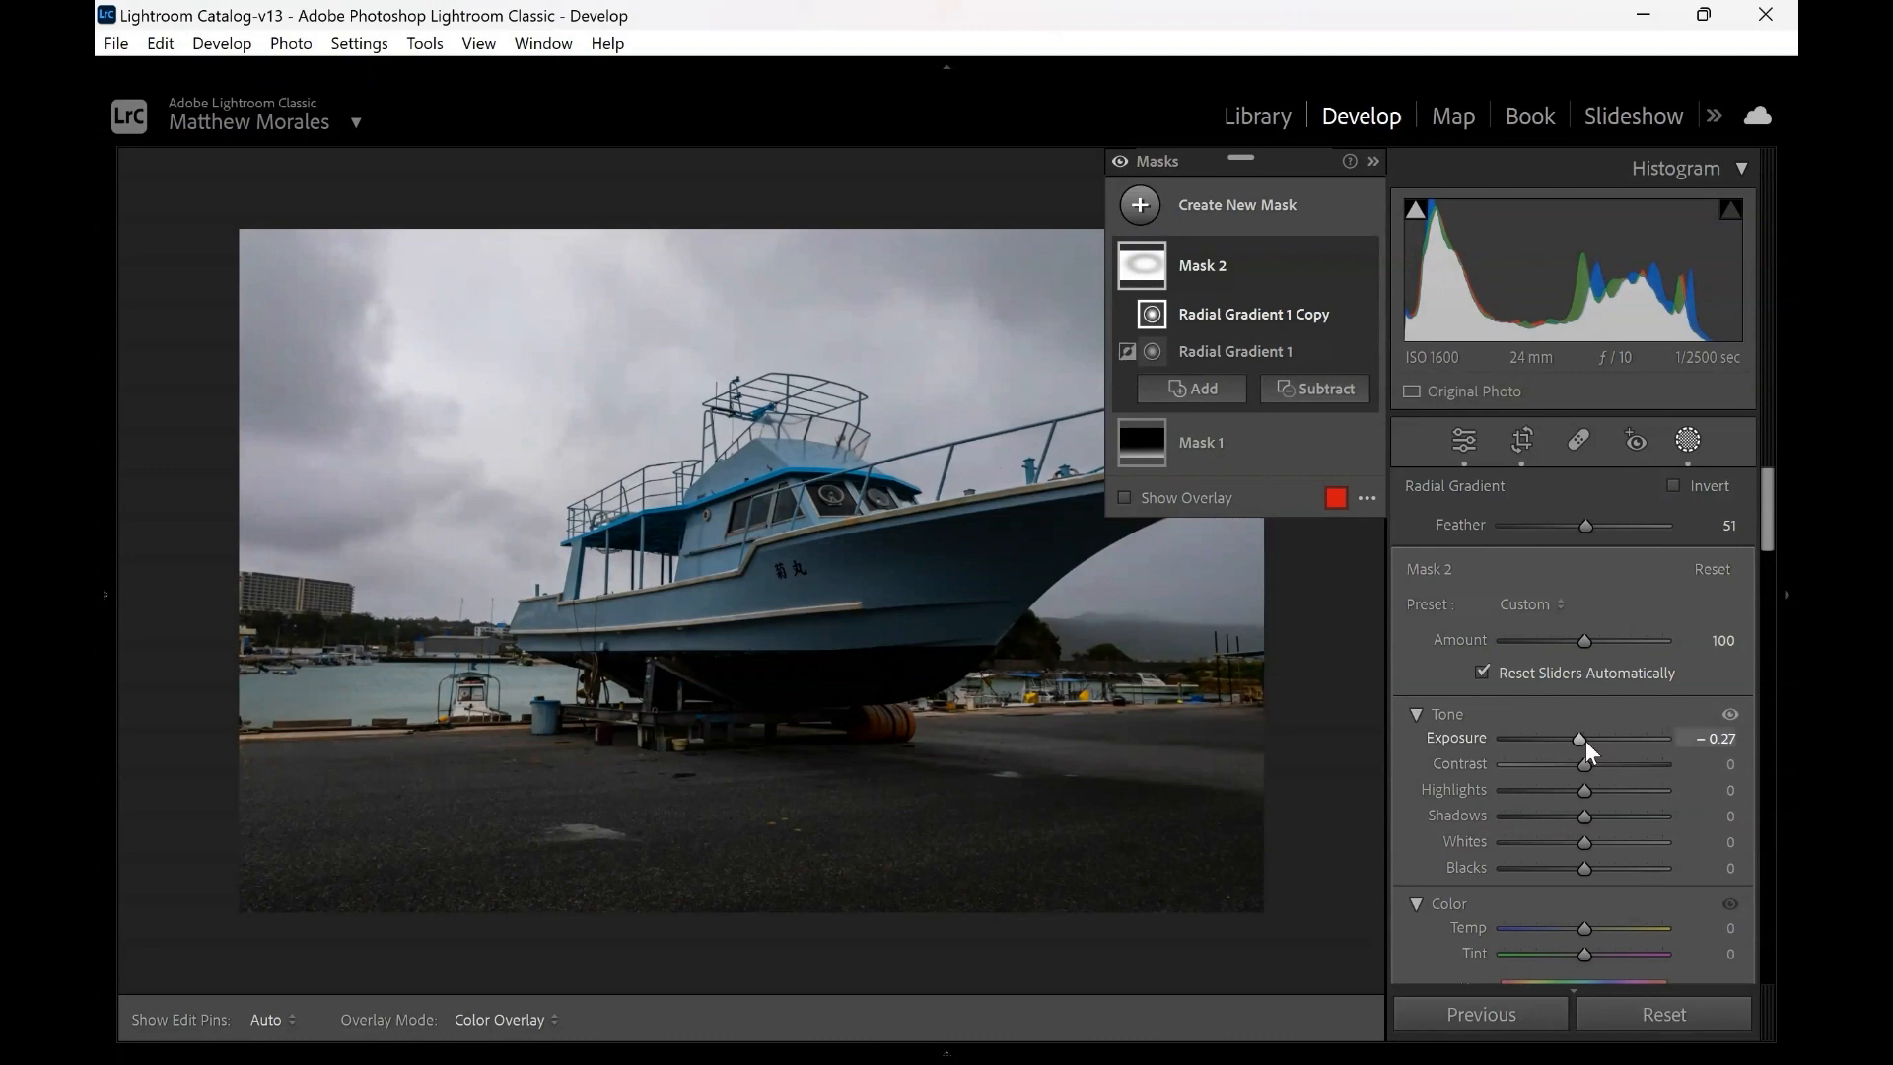
Set Mask 2's exposure to 0.10 and delete the Radial Gradient 1 Copy from the mask
left_click_drag(1585, 741, 1595, 737)
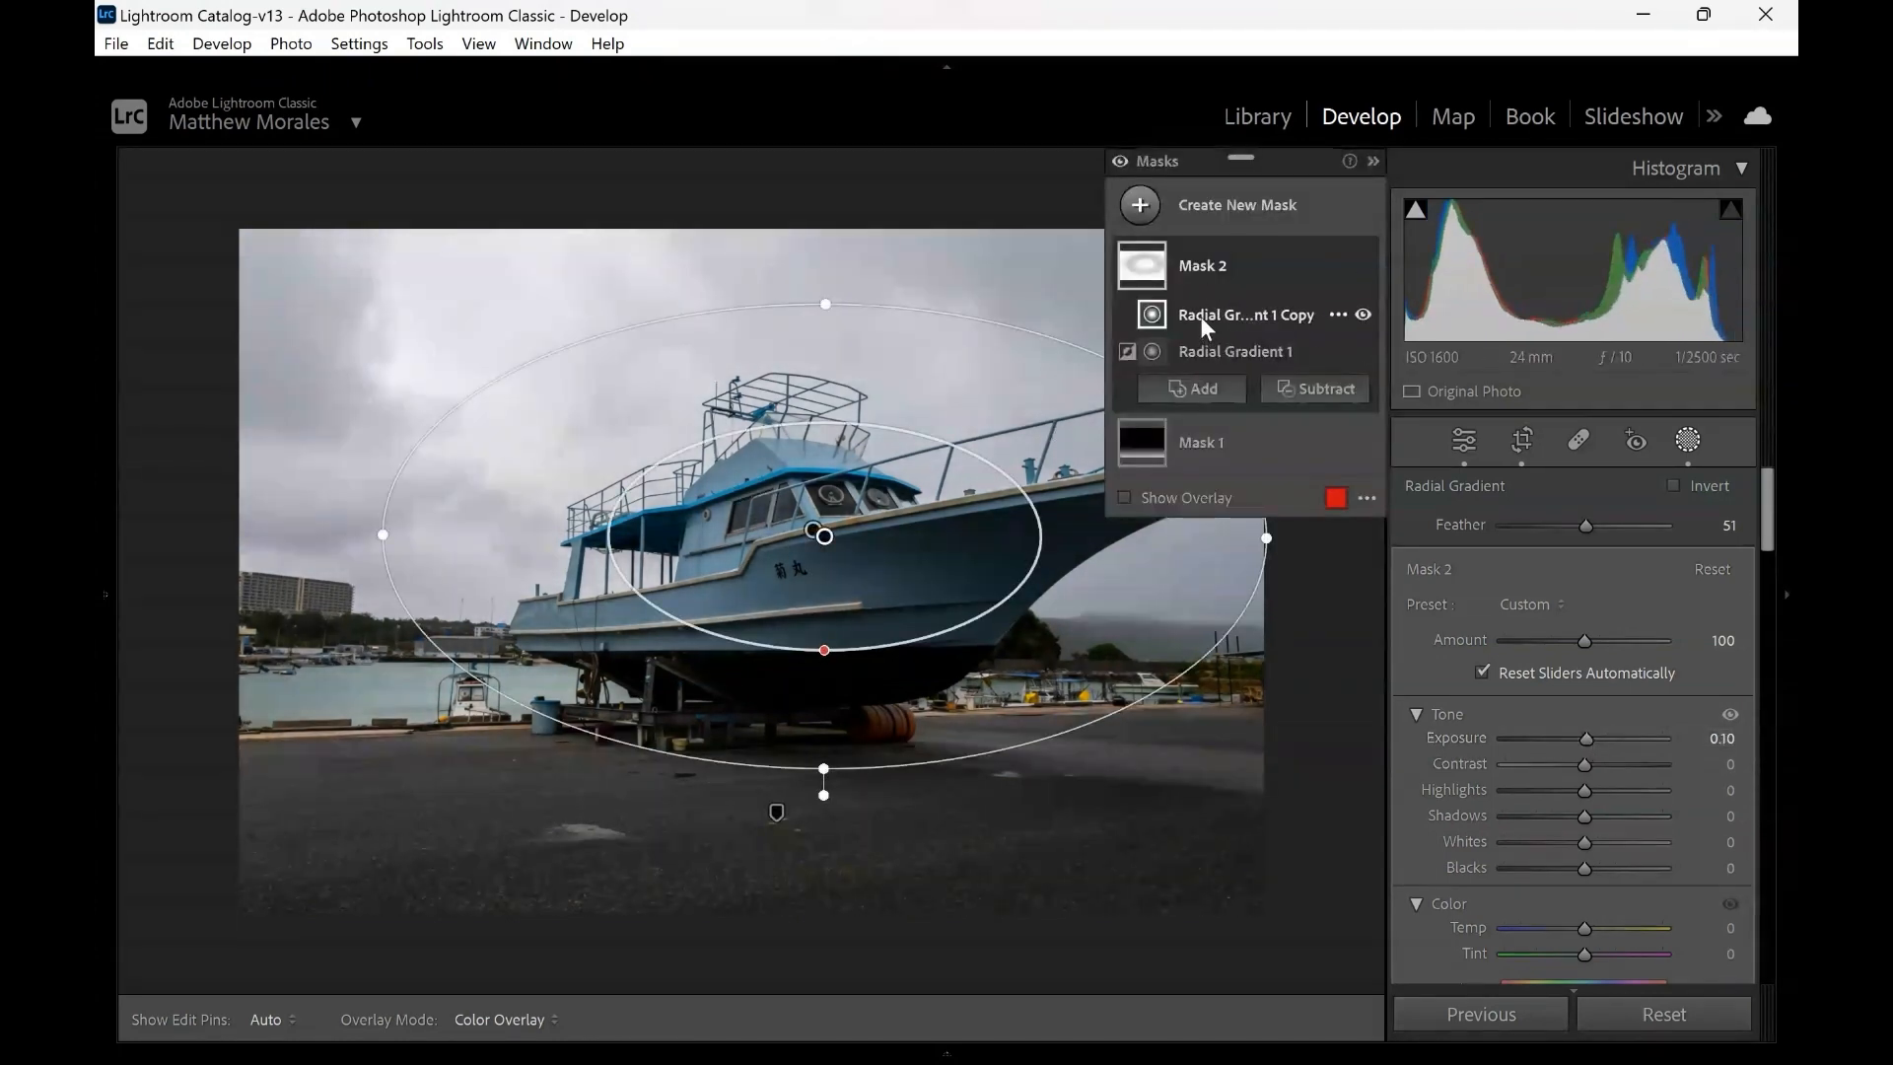
mouse_move(833, 548)
left_mouse_down()
mouse_move(867, 561)
mouse_move(803, 532)
mouse_move(830, 543)
left_mouse_up()
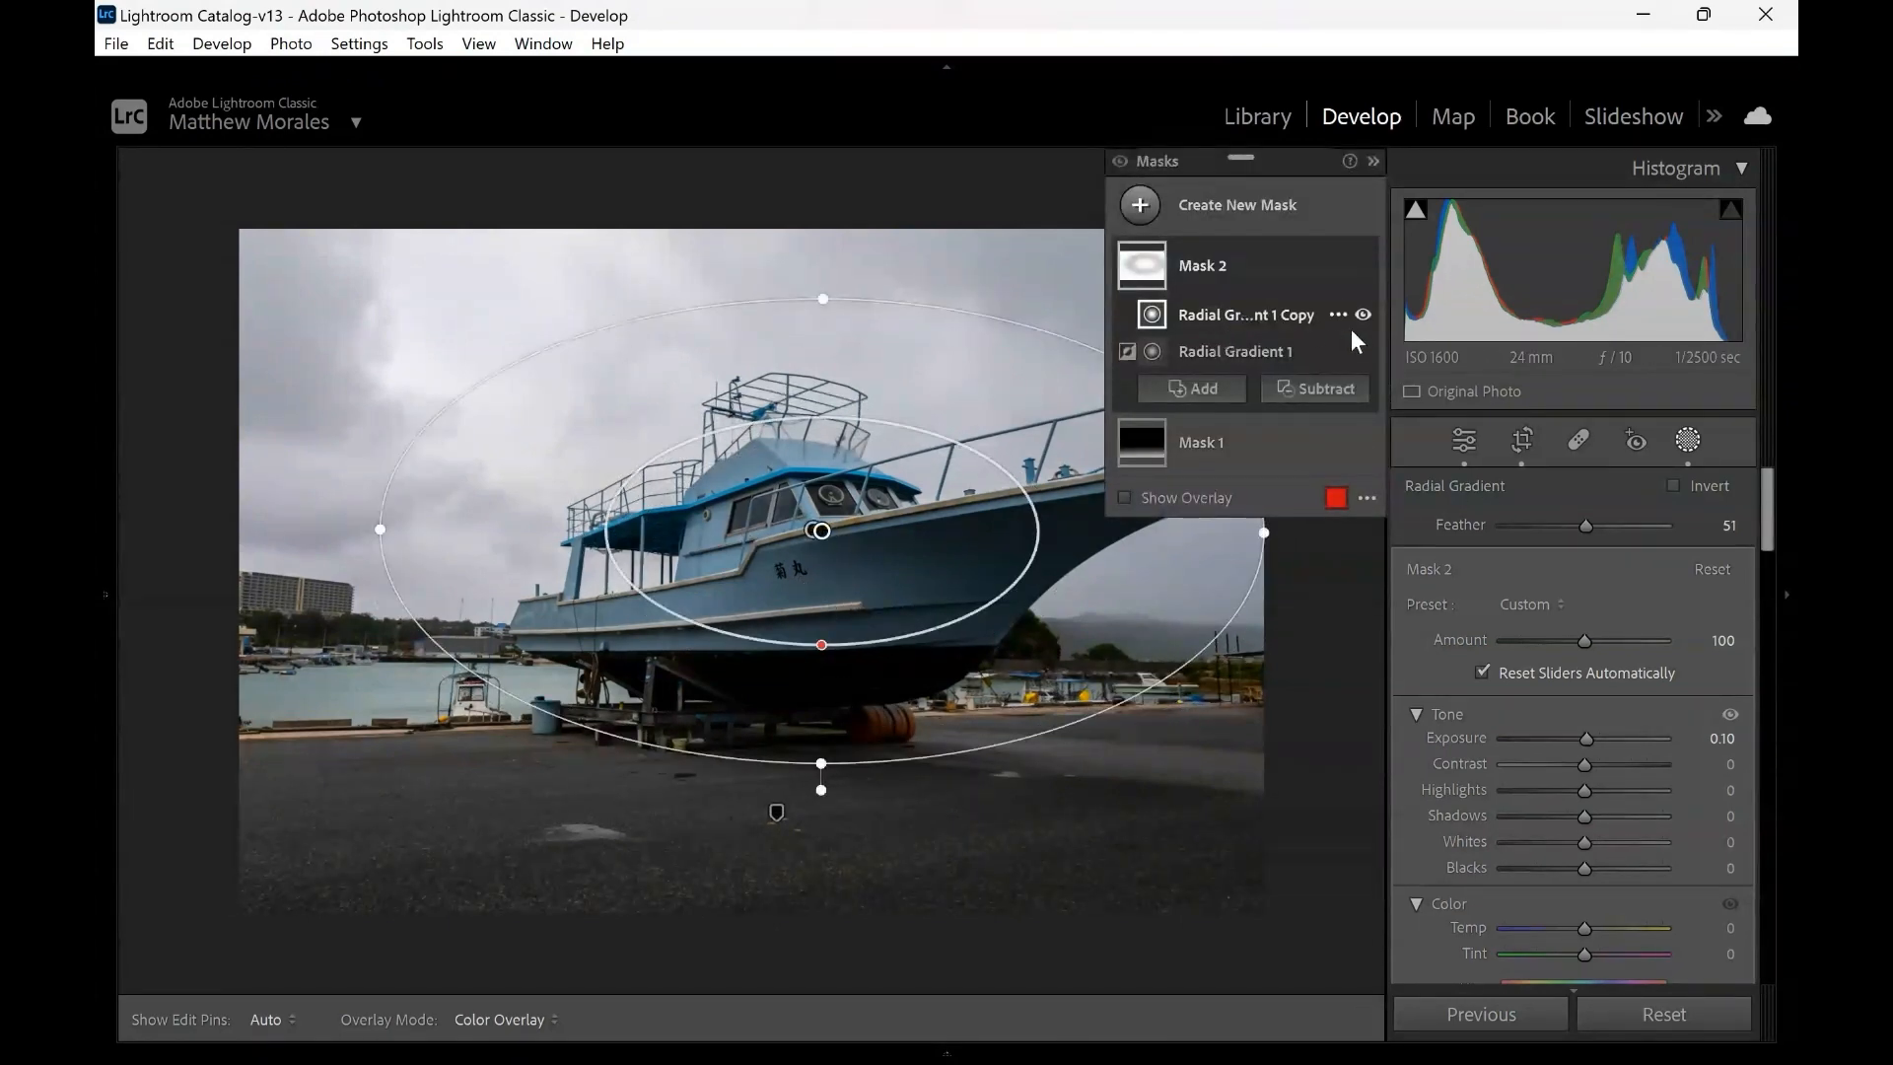
left_click(1338, 314)
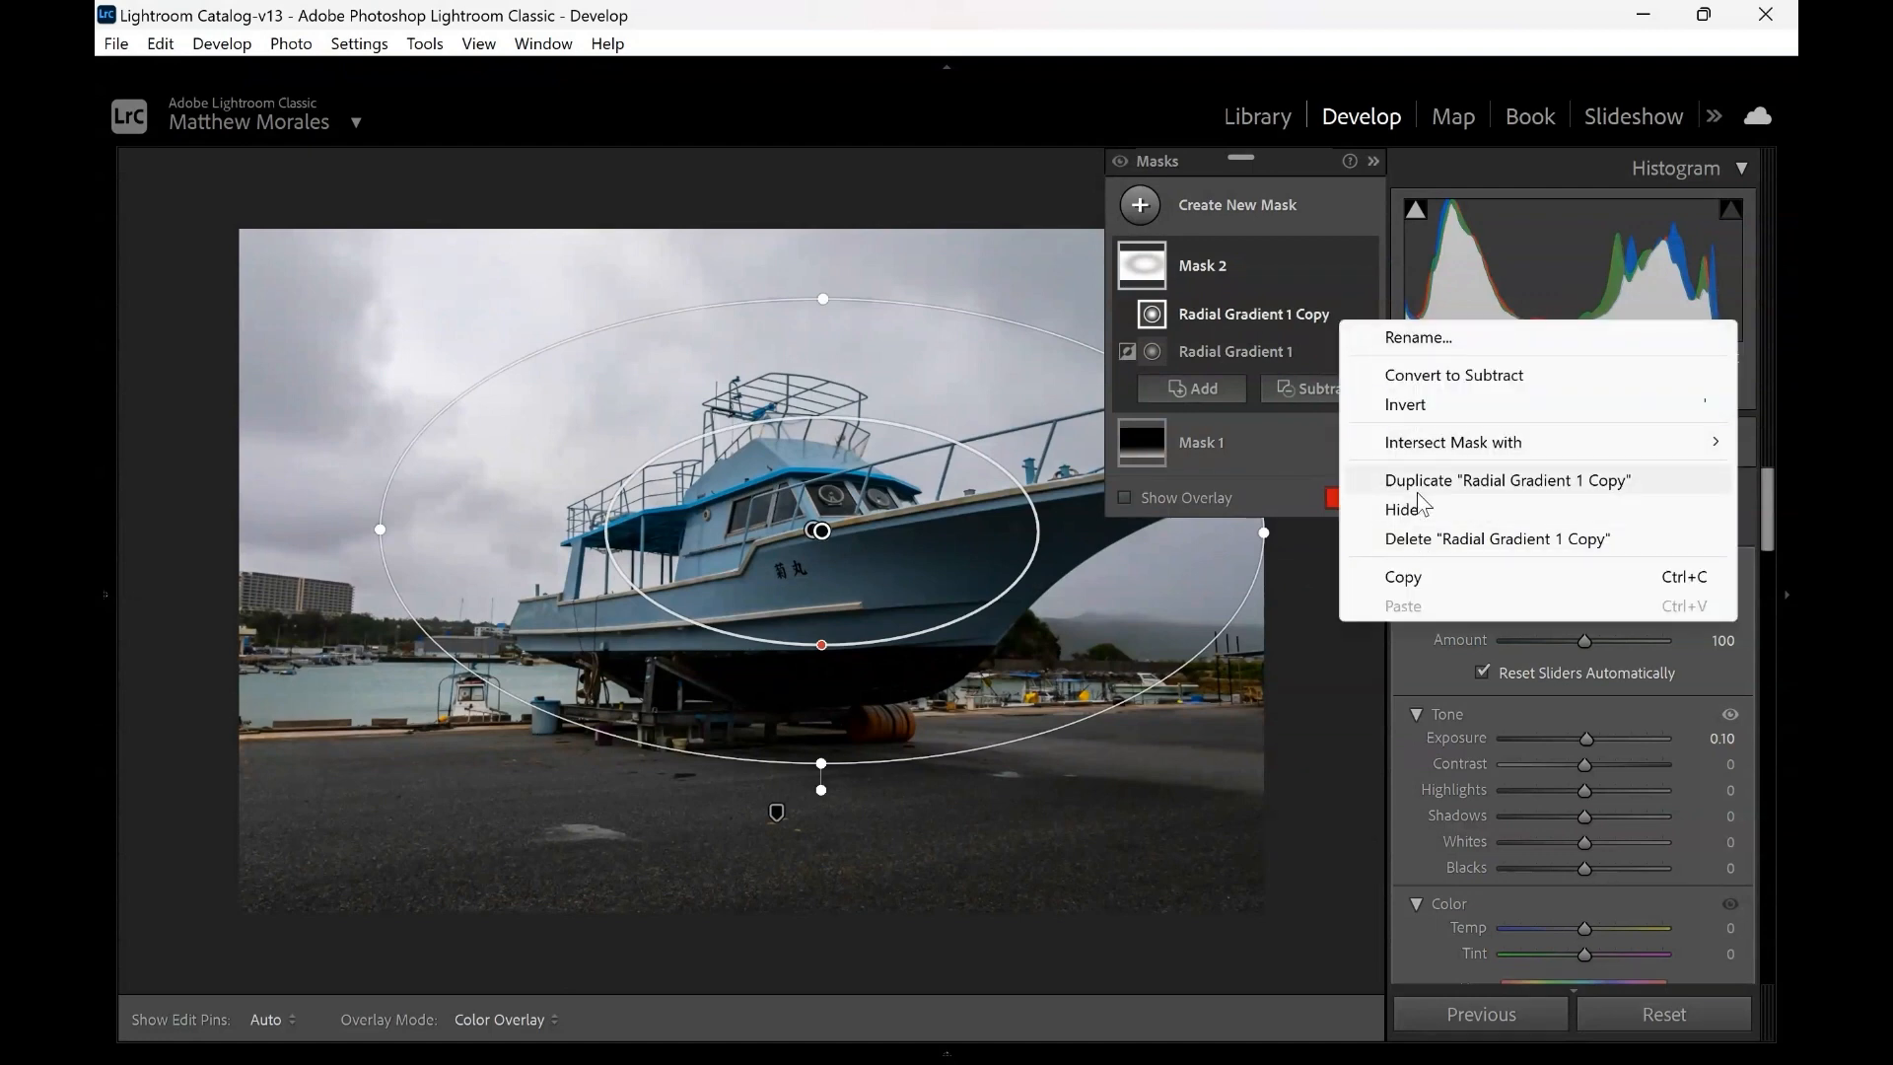
left_click(1431, 538)
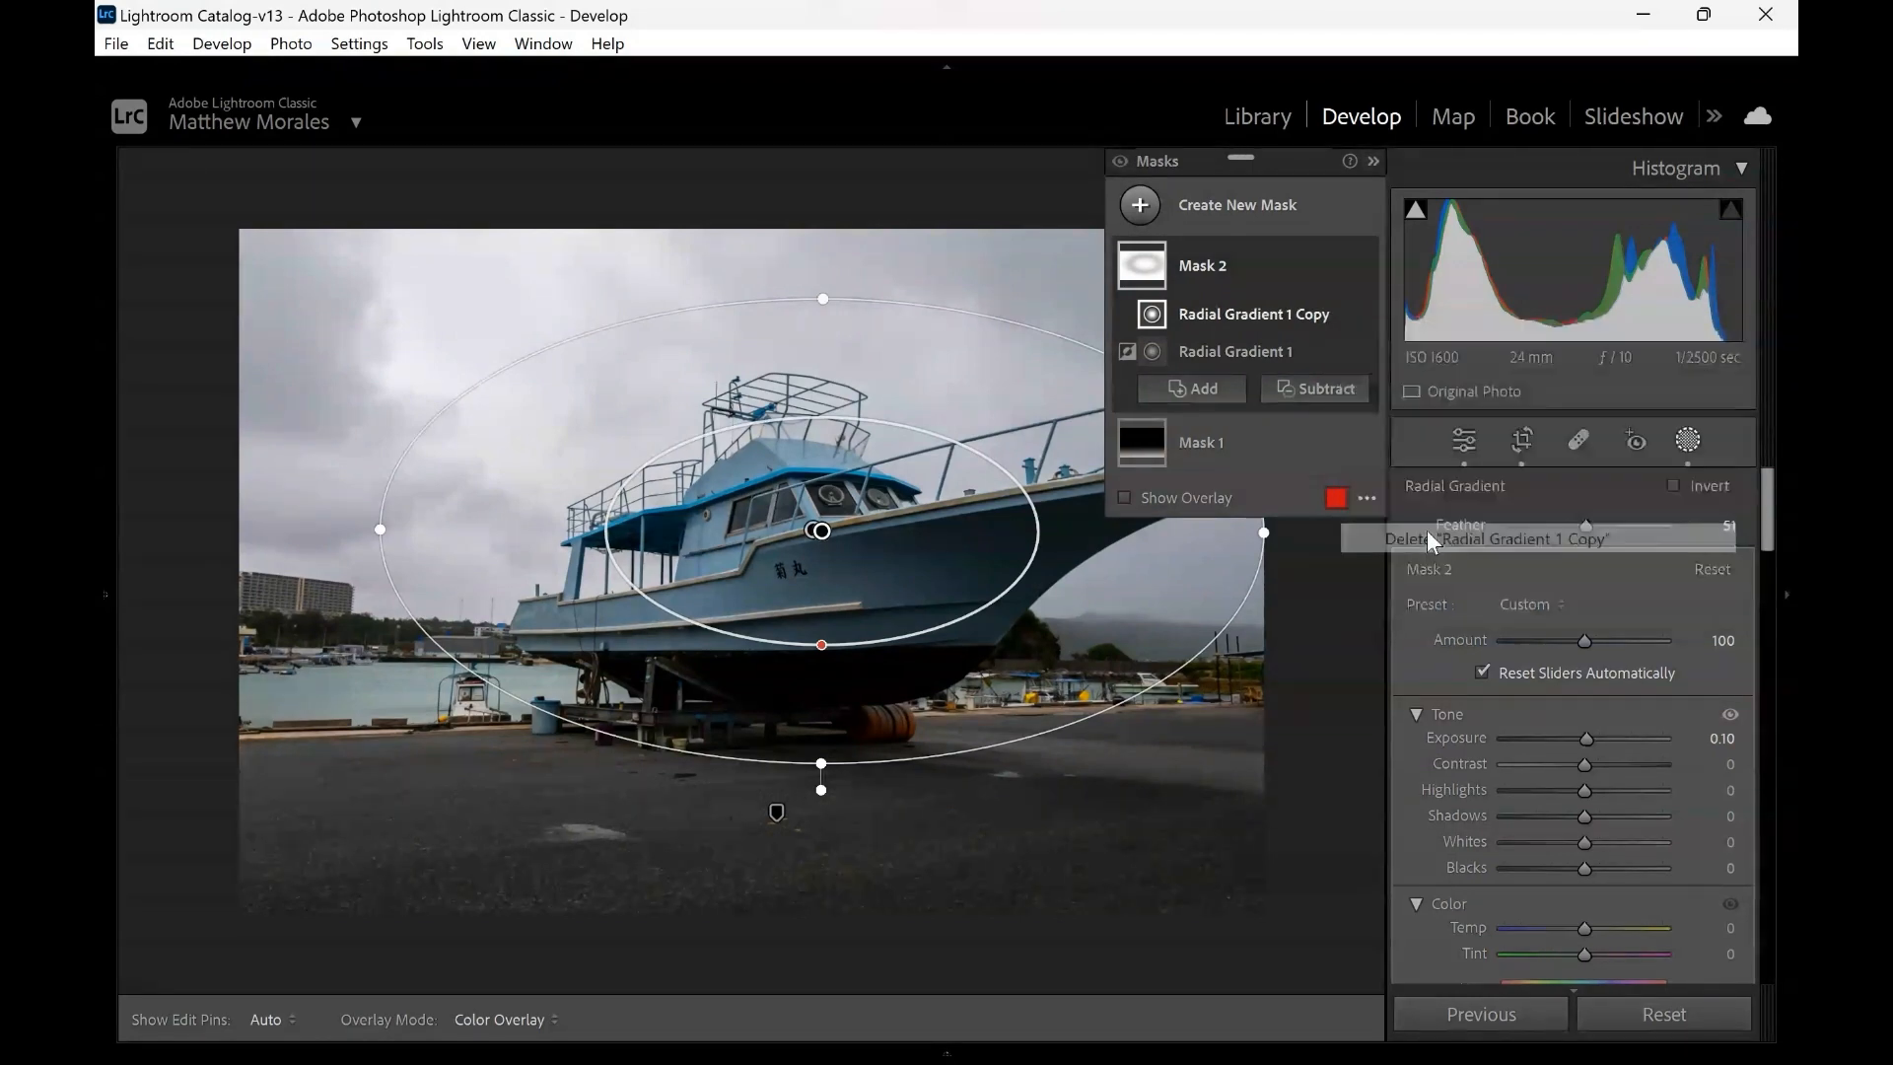
Create a new radial gradient mask and shape it into a slightly tilted ellipse covering the boat
left_click(1141, 206)
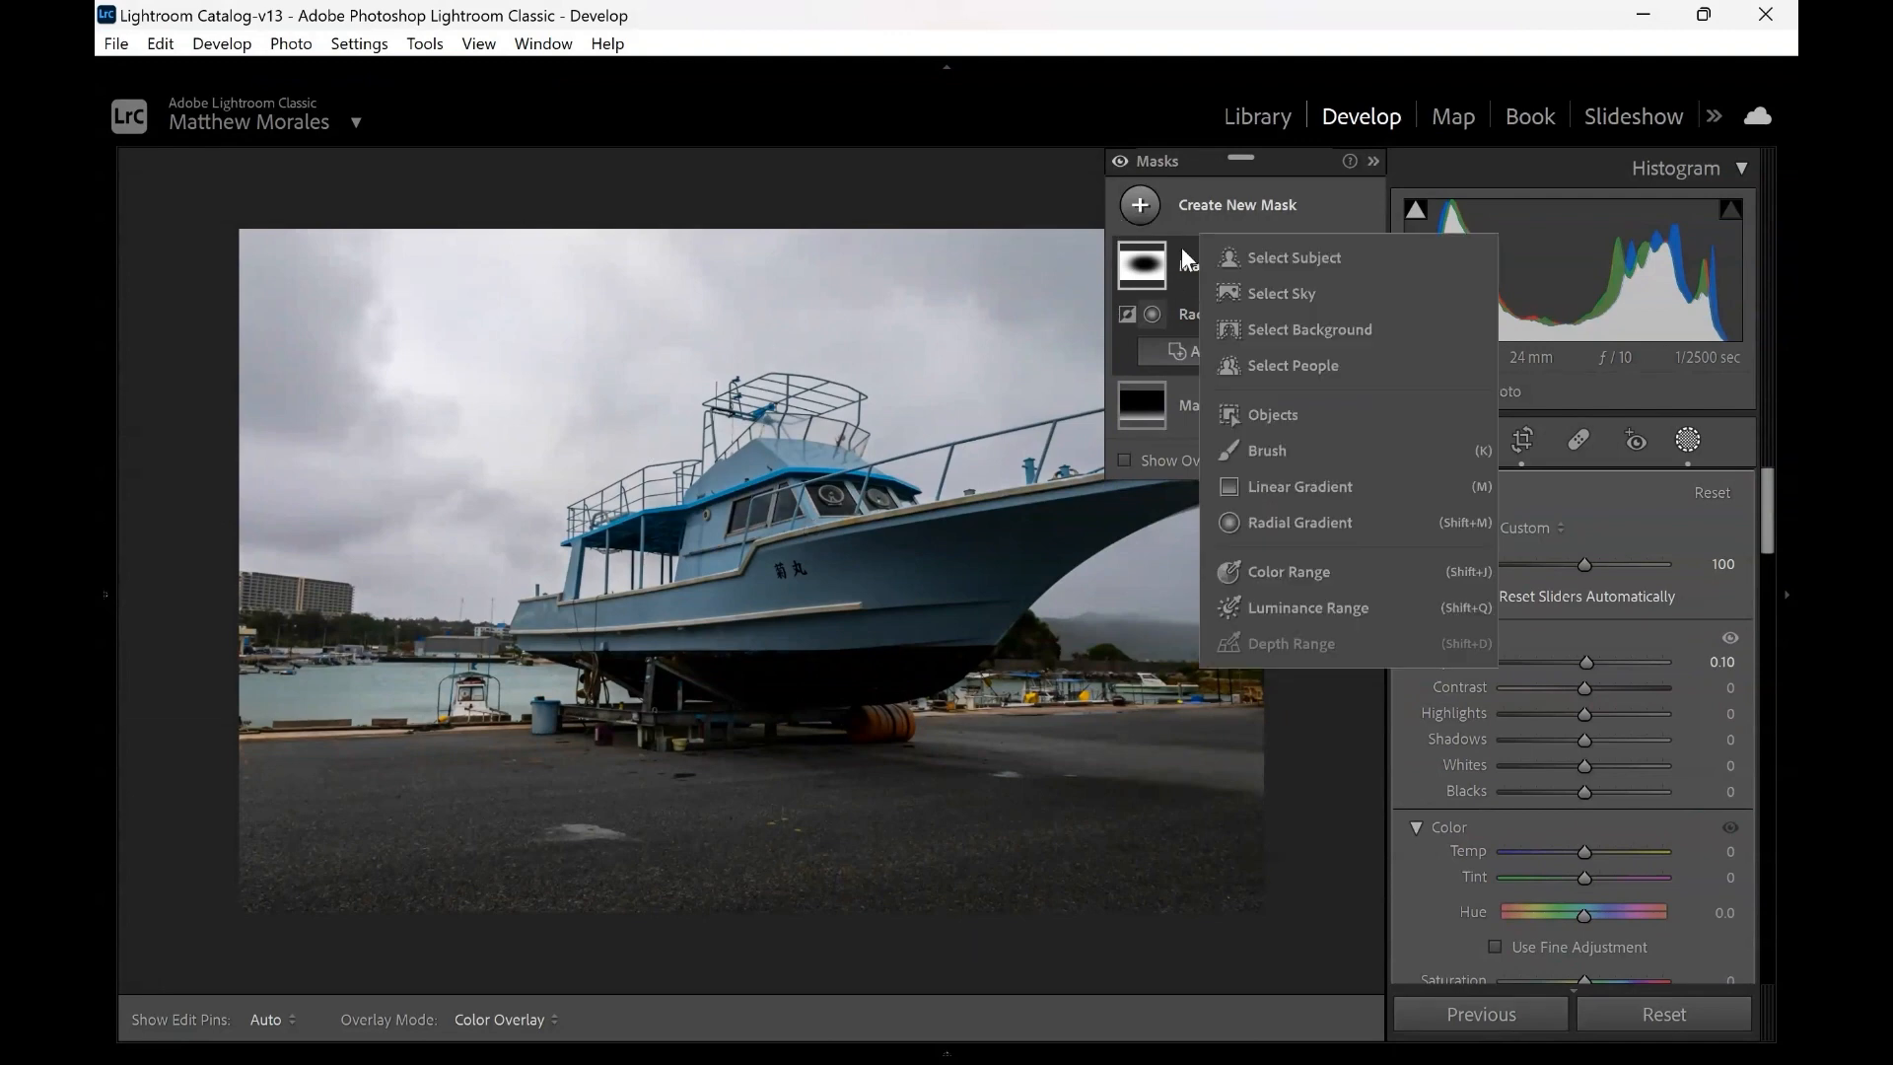
left_click(1279, 515)
left_click_drag(611, 471, 1007, 641)
left_click_drag(611, 471, 794, 533)
left_click_drag(1048, 395, 1025, 375)
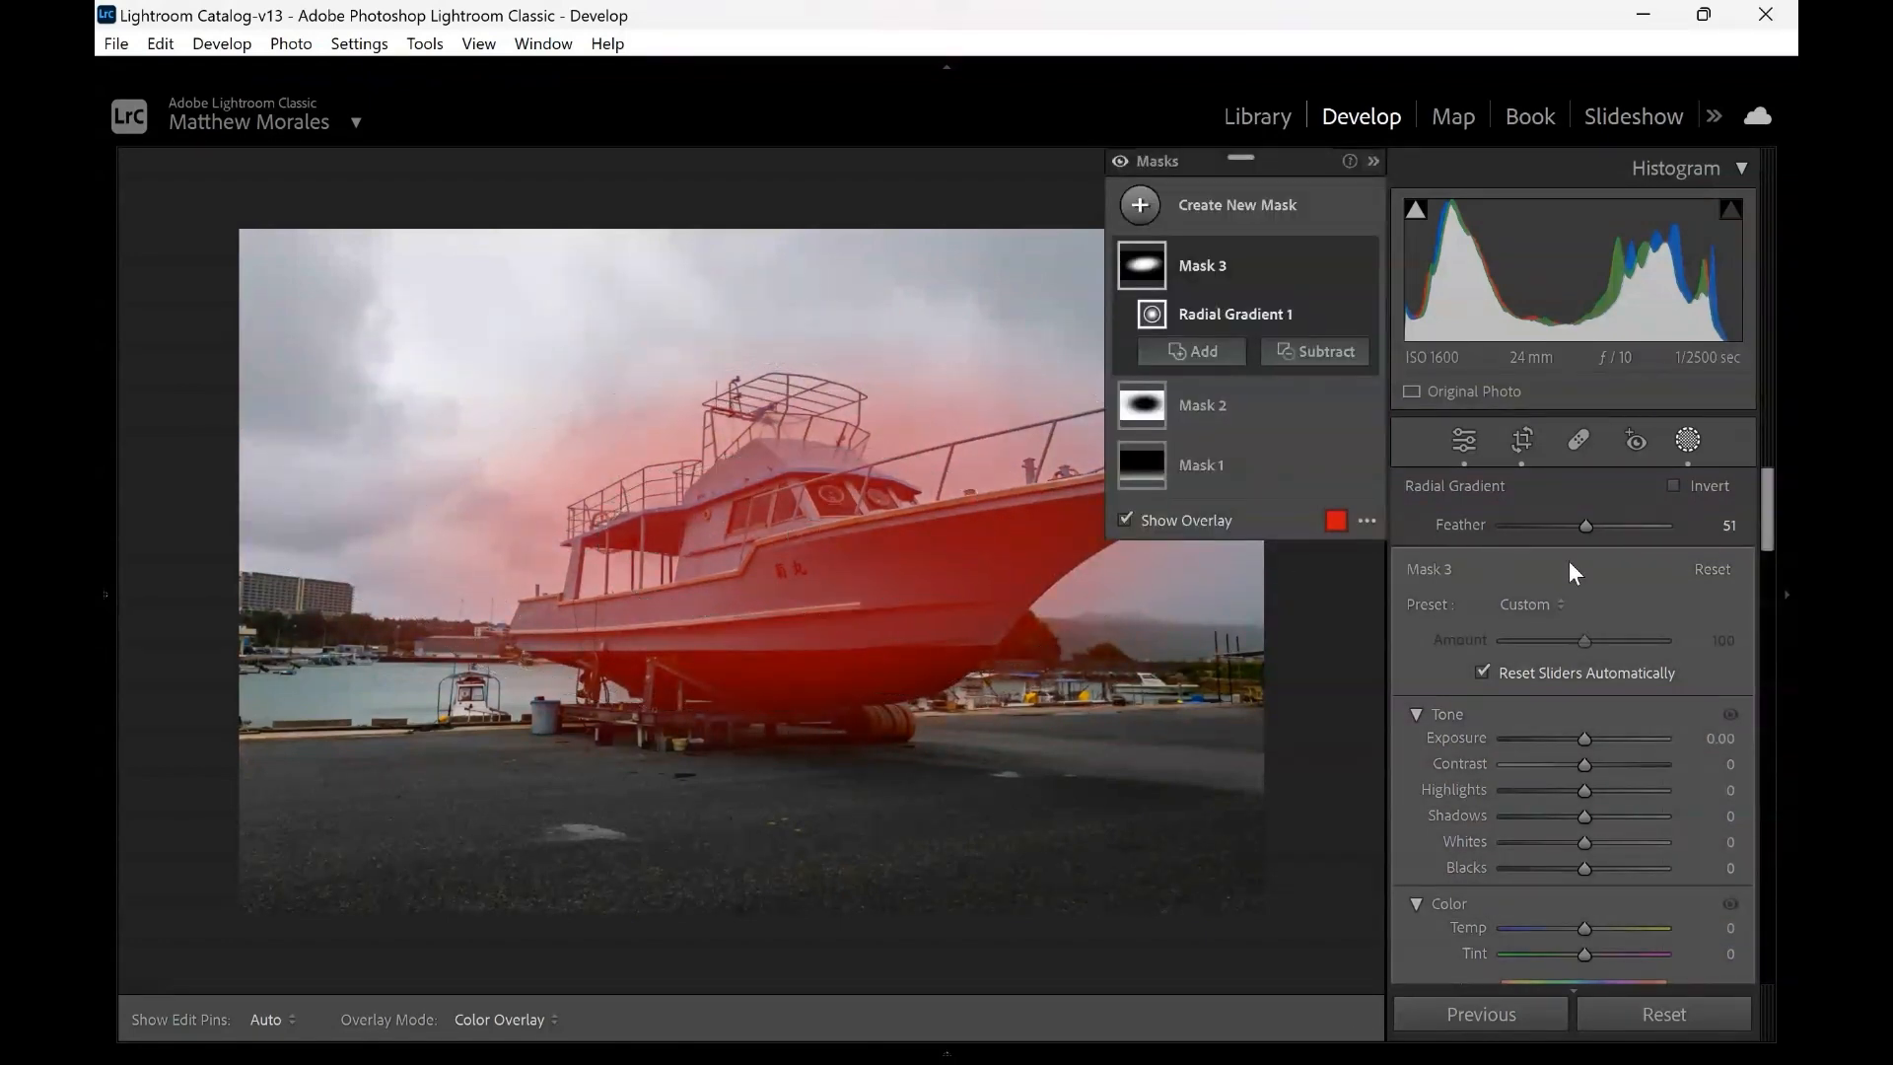
Set Mask 3's feather to 100, shift its gradient slightly toward the bow, and raise its exposure to 1.13
left_click_drag(1588, 522, 1669, 514)
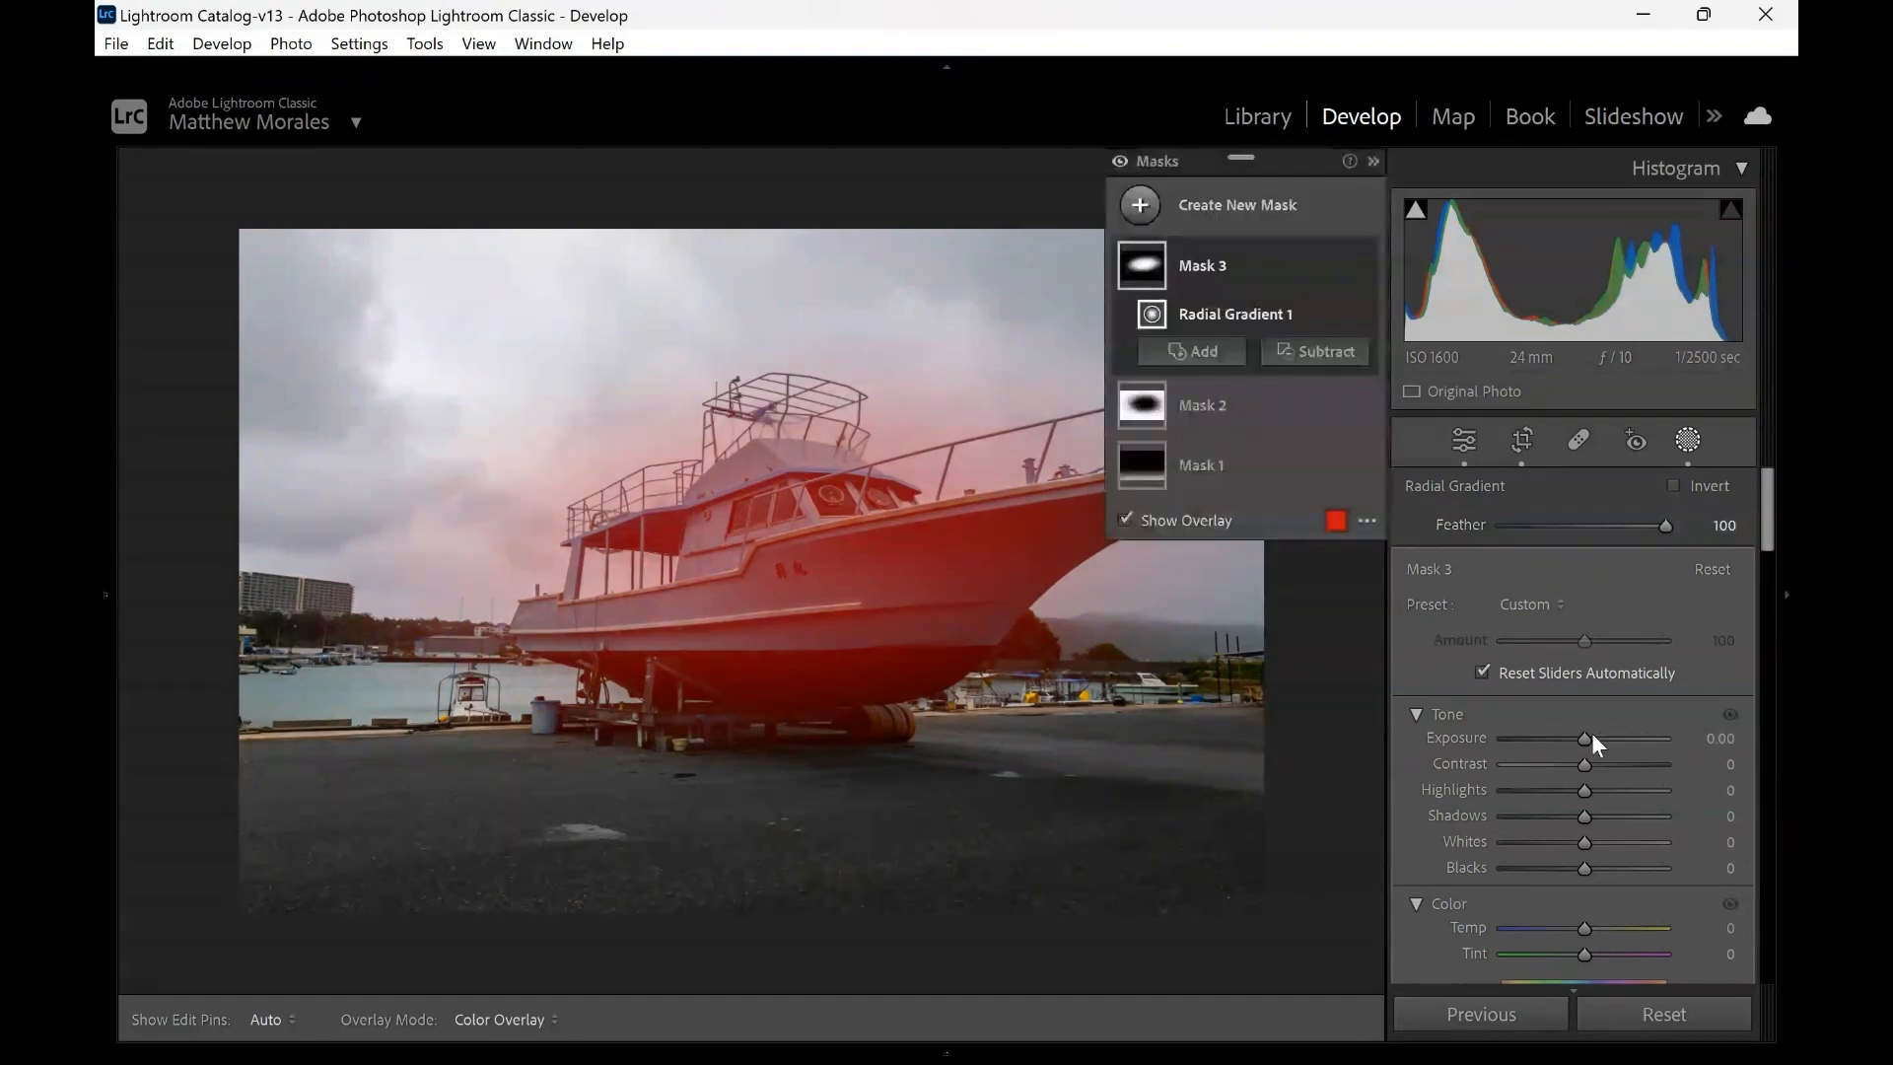
left_click_drag(1588, 732, 1603, 730)
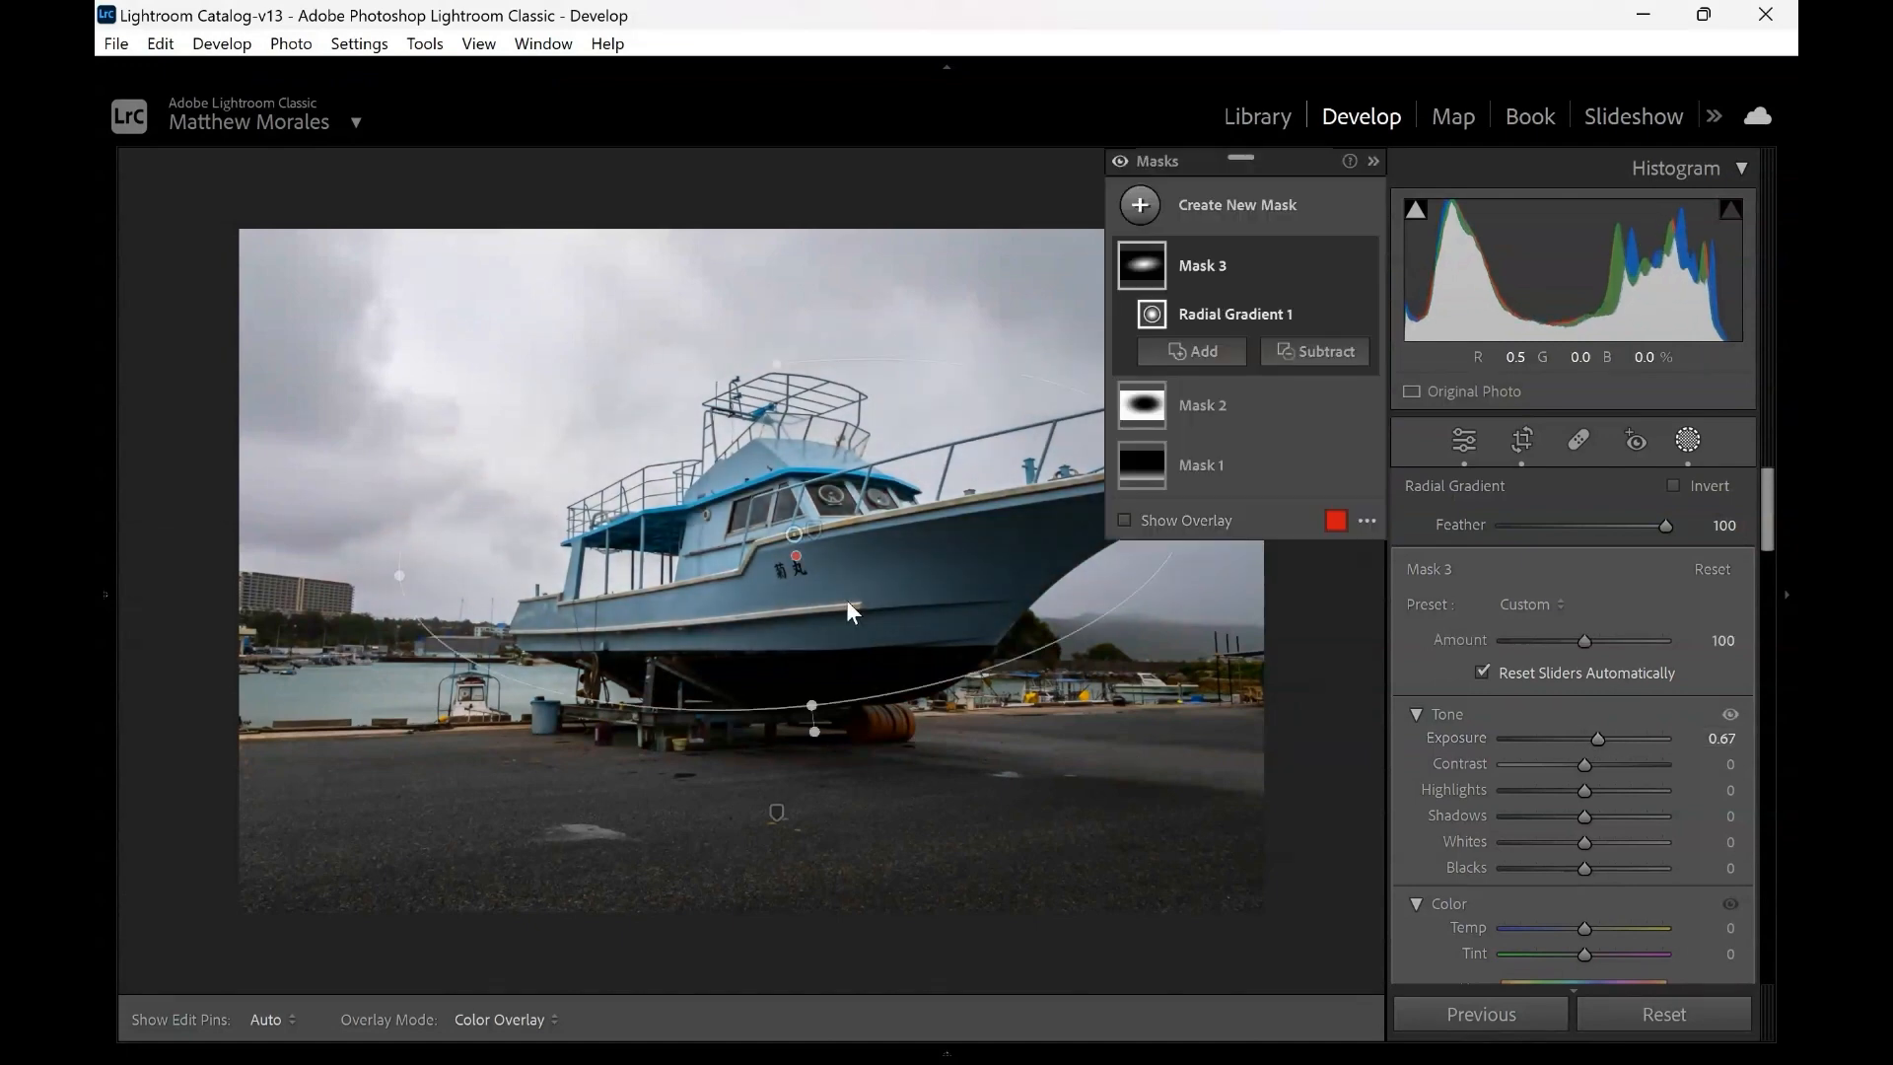
left_click_drag(793, 537, 853, 549)
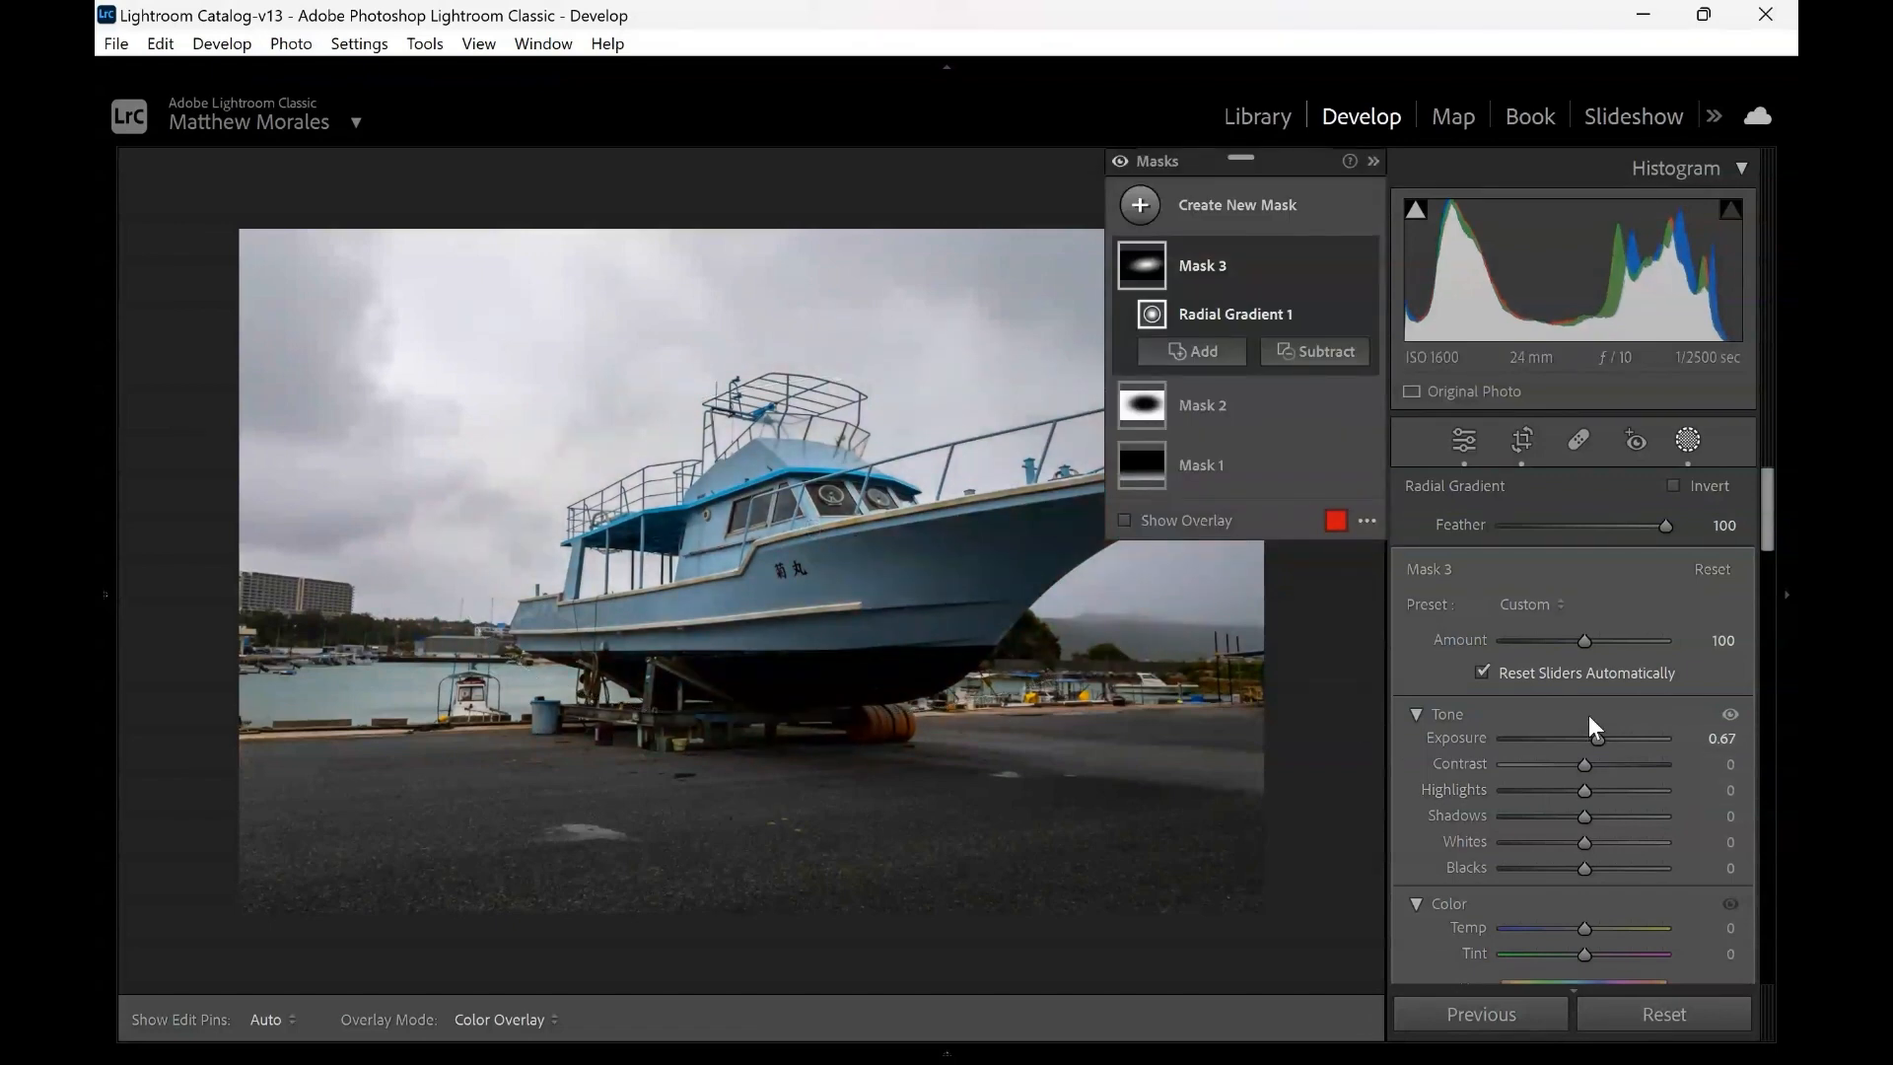
left_click_drag(1601, 738, 1609, 734)
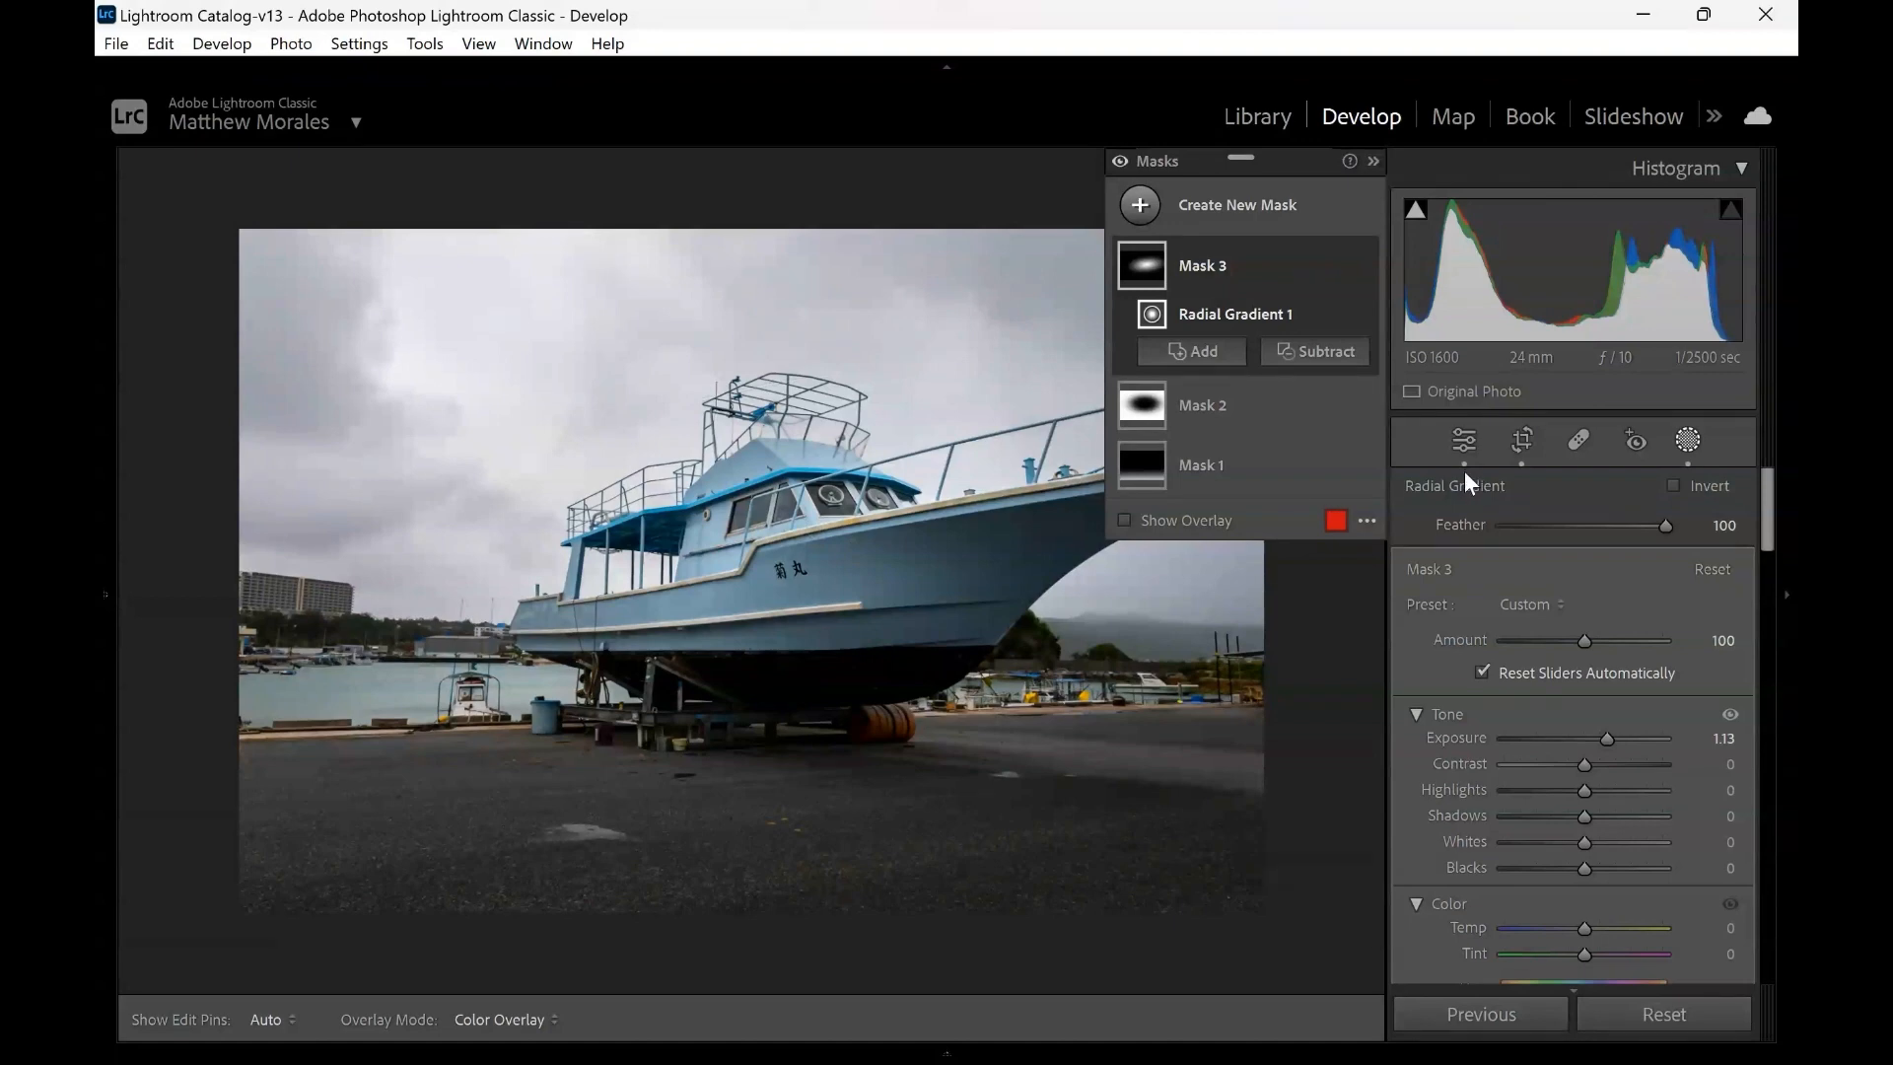
Leave masking, compare the original and edited photo side by side at different zooms, and return to the single-image view
left_click(1461, 439)
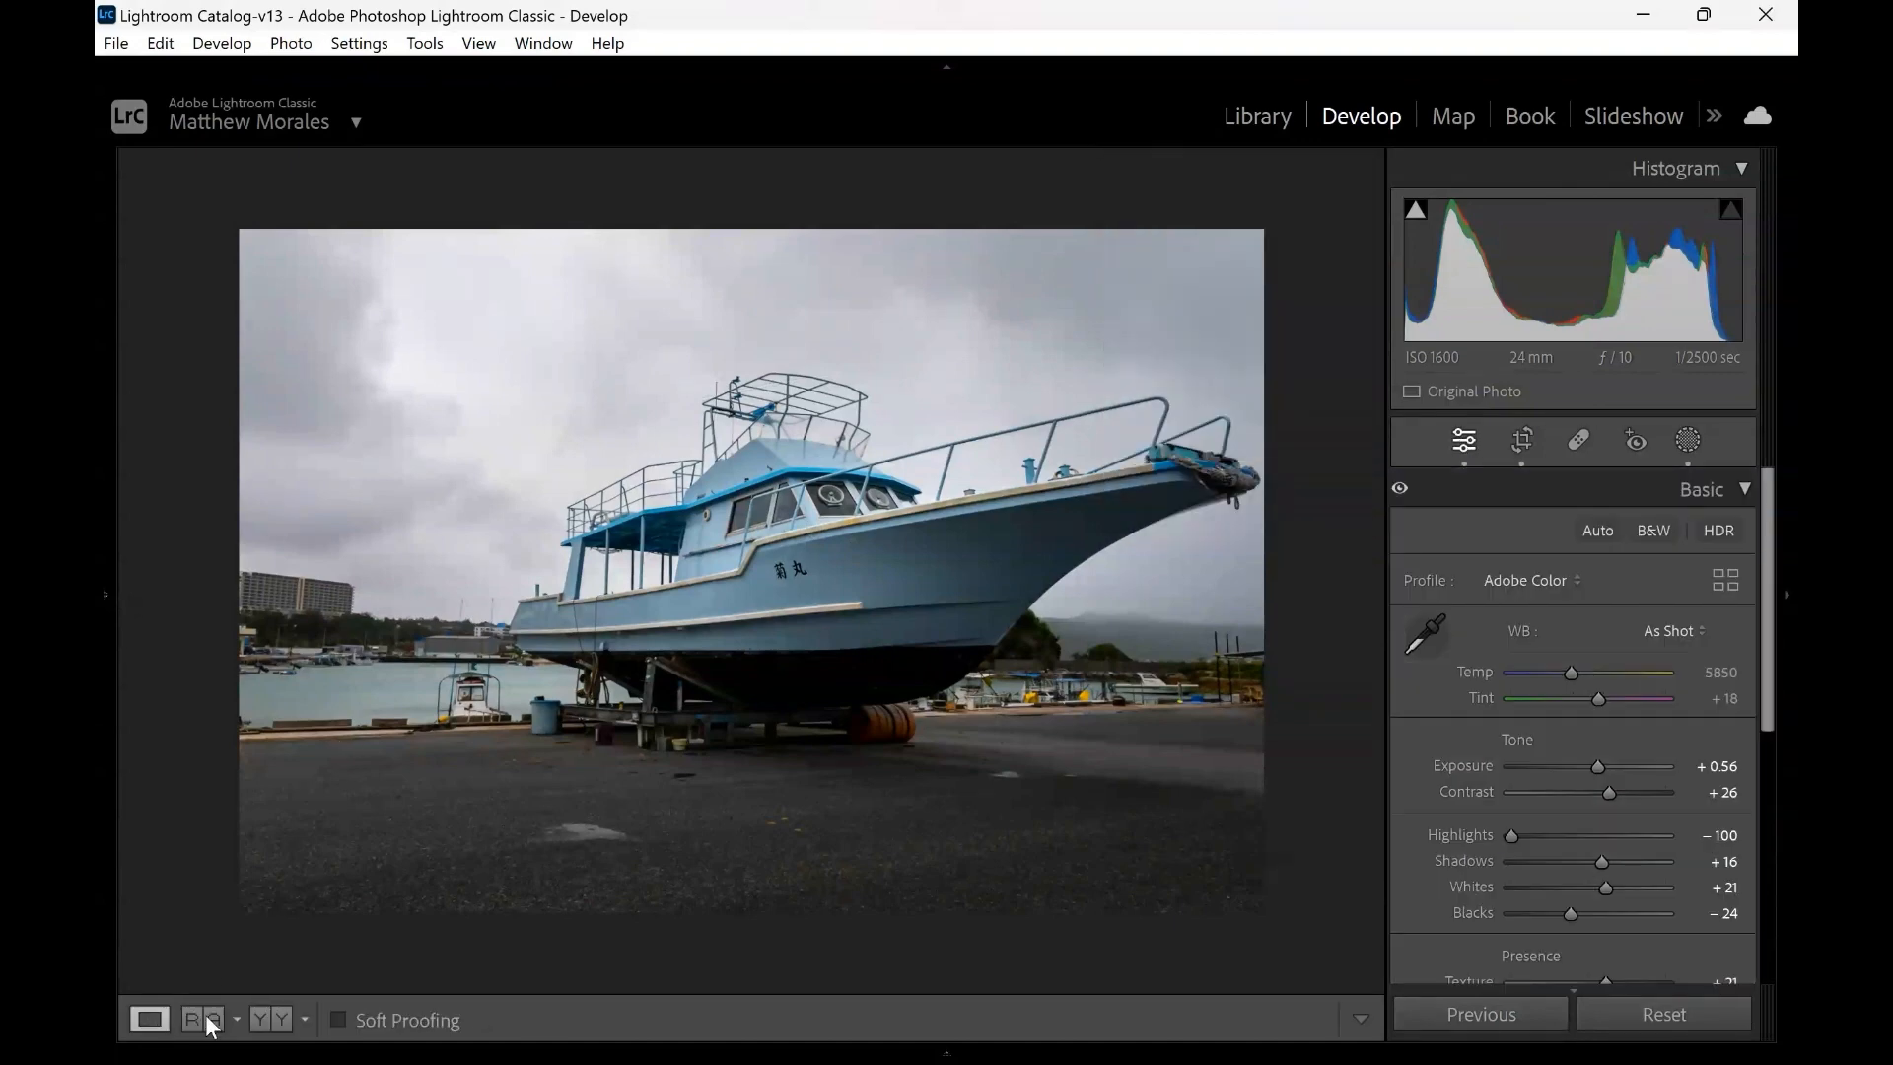
left_click(269, 1020)
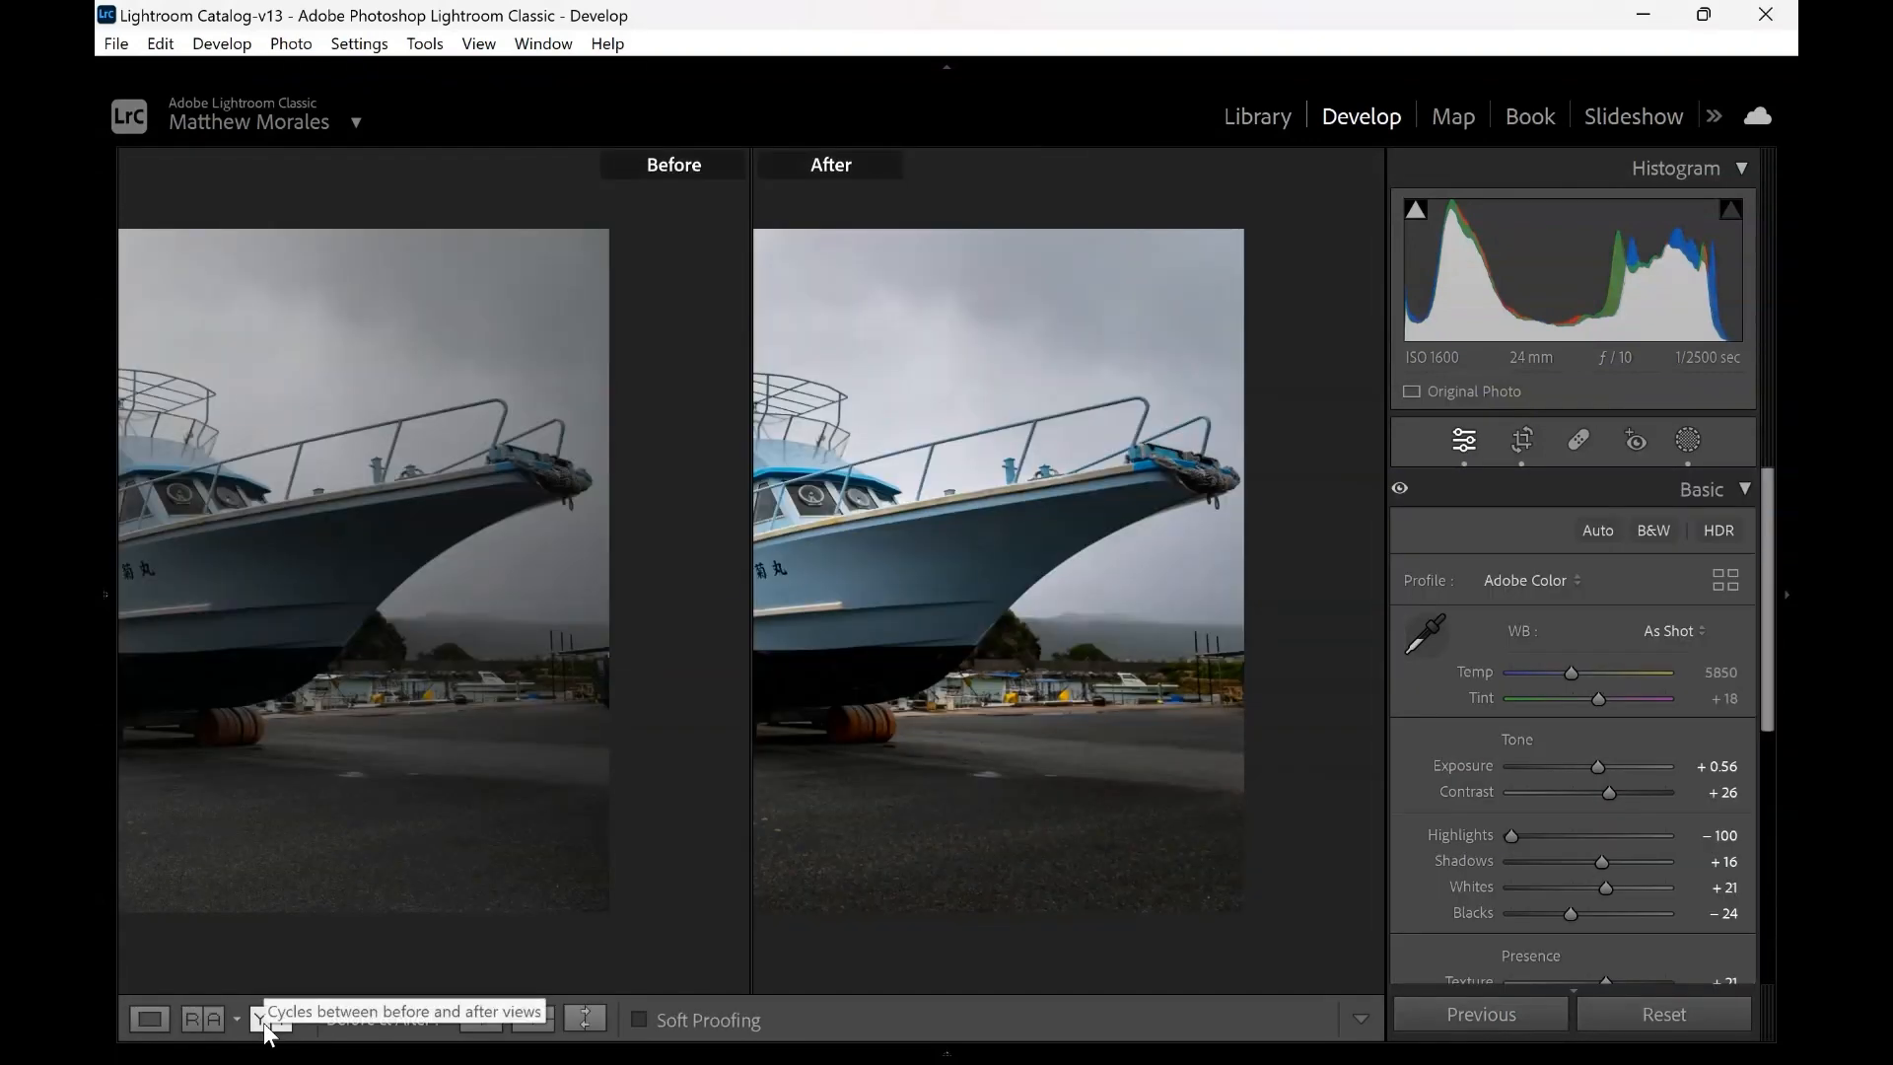
left_click_drag(512, 481, 795, 465)
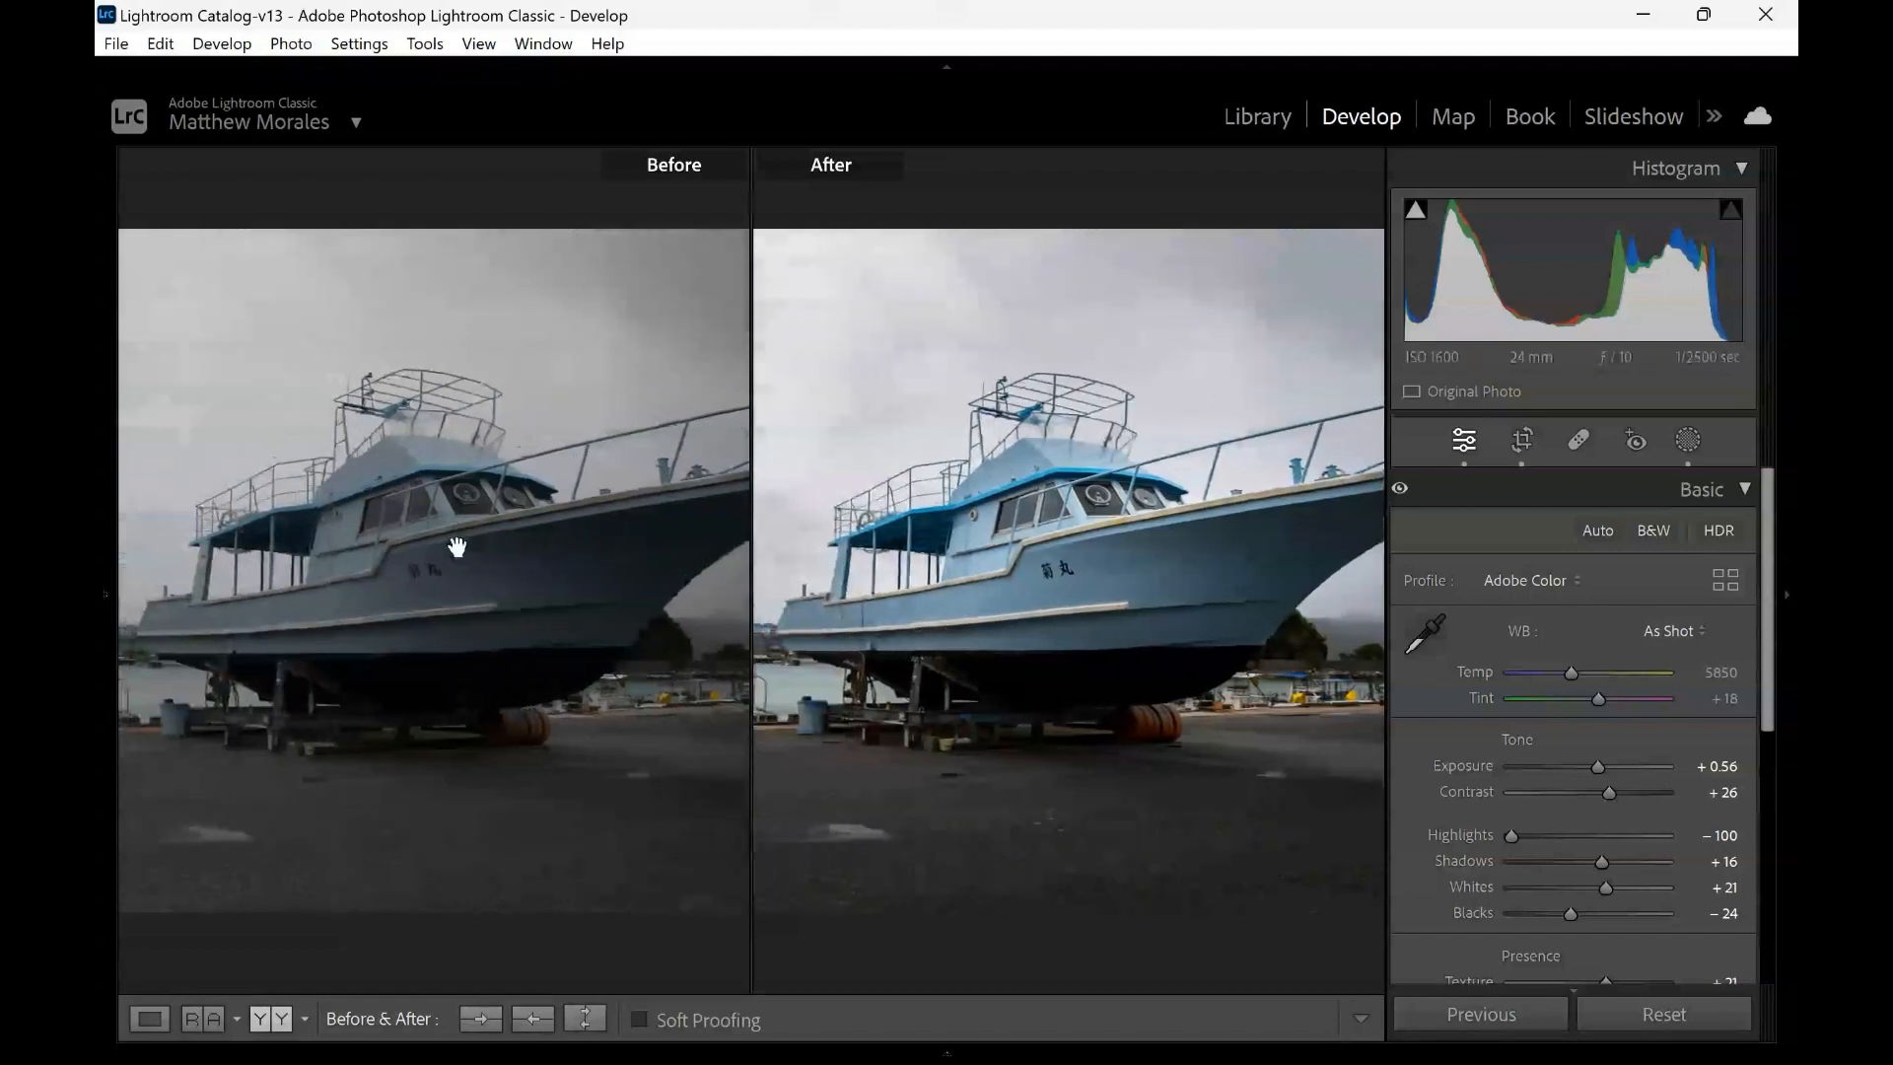
left_click(356, 585)
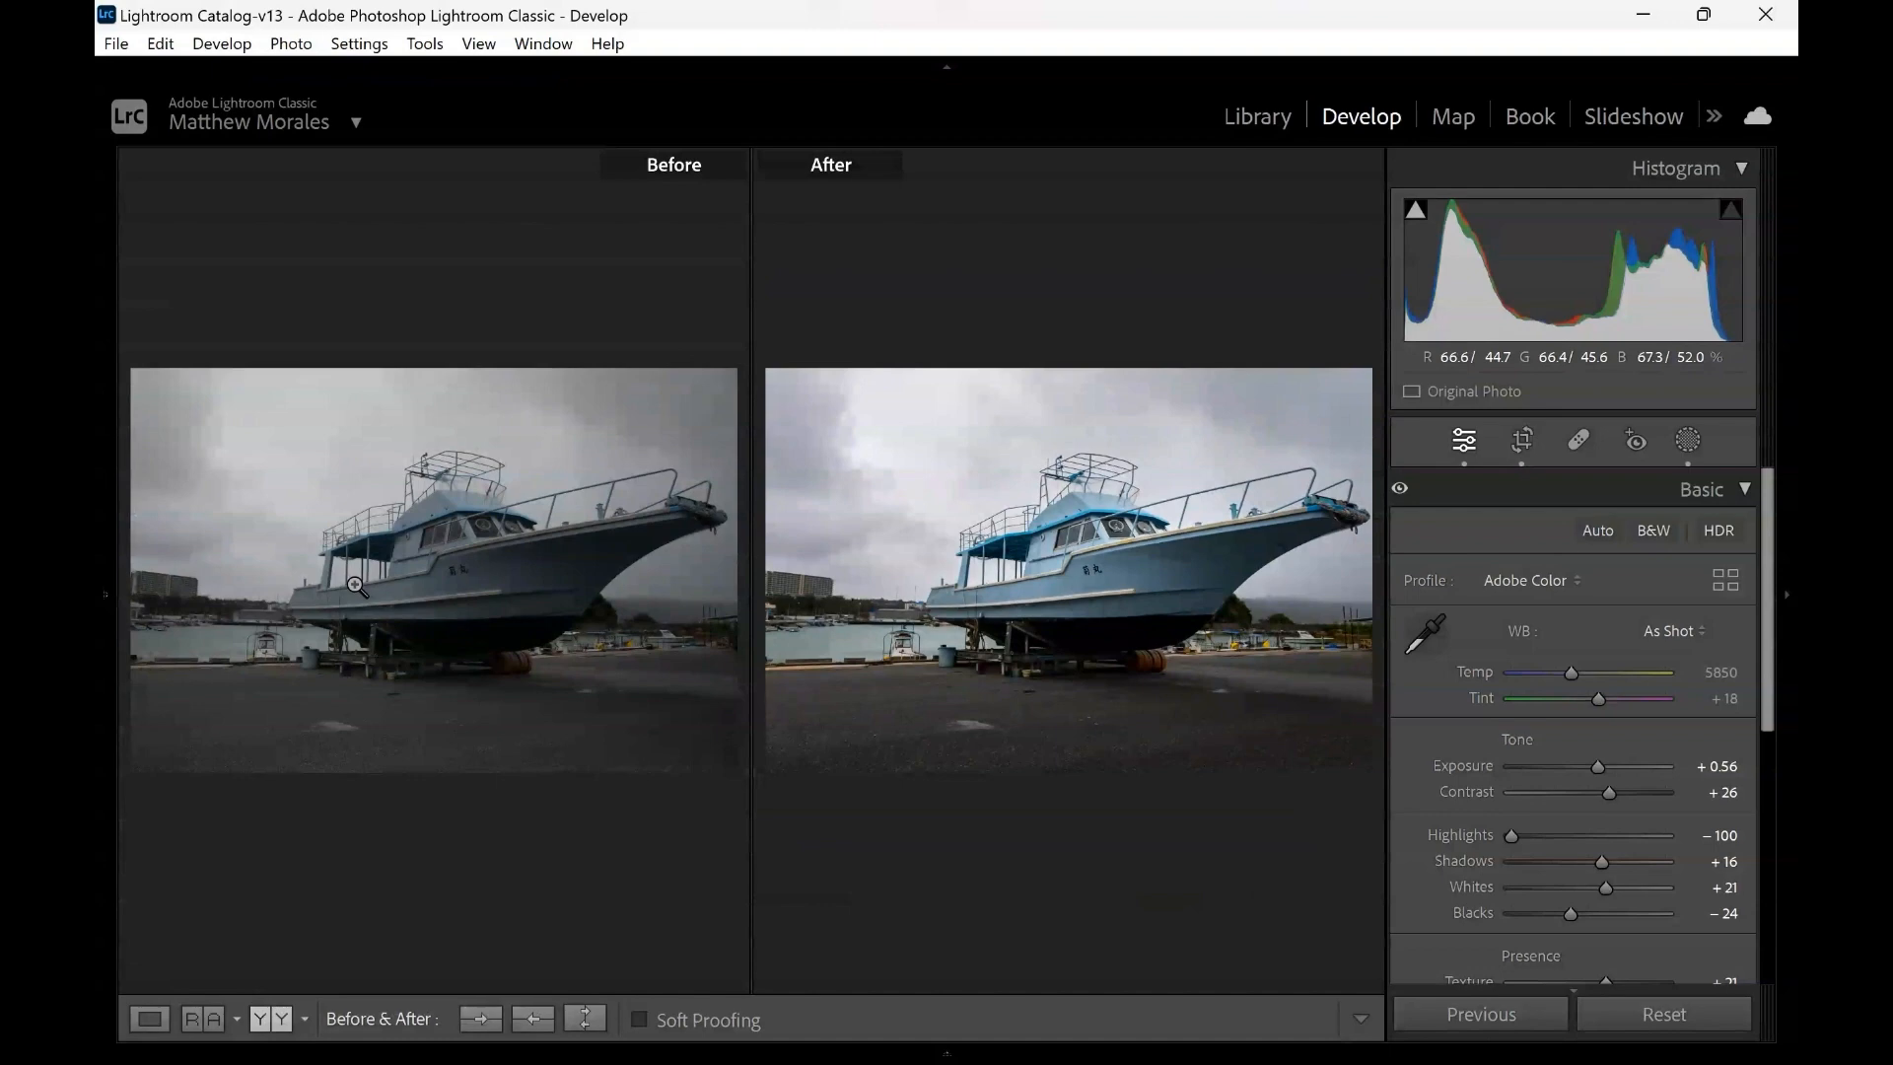
left_click(399, 463)
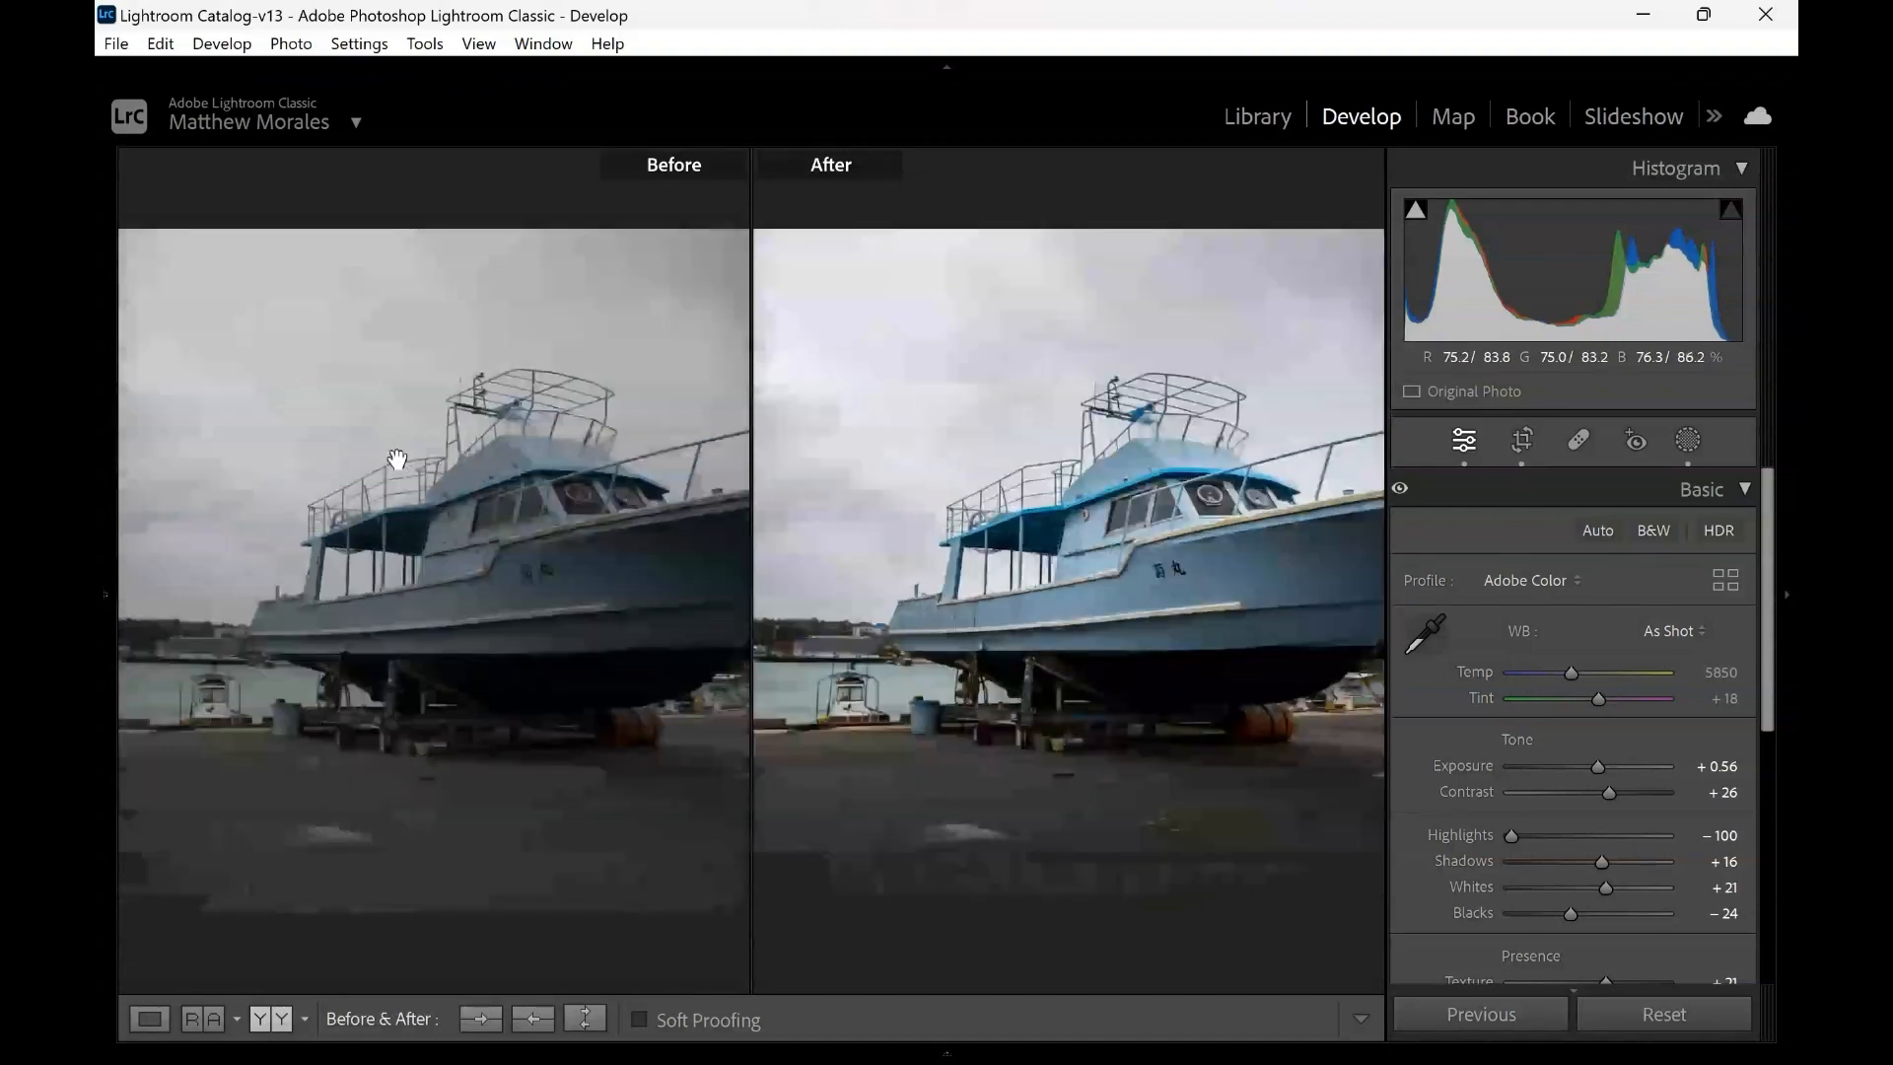
left_click(393, 456)
left_click(149, 1018)
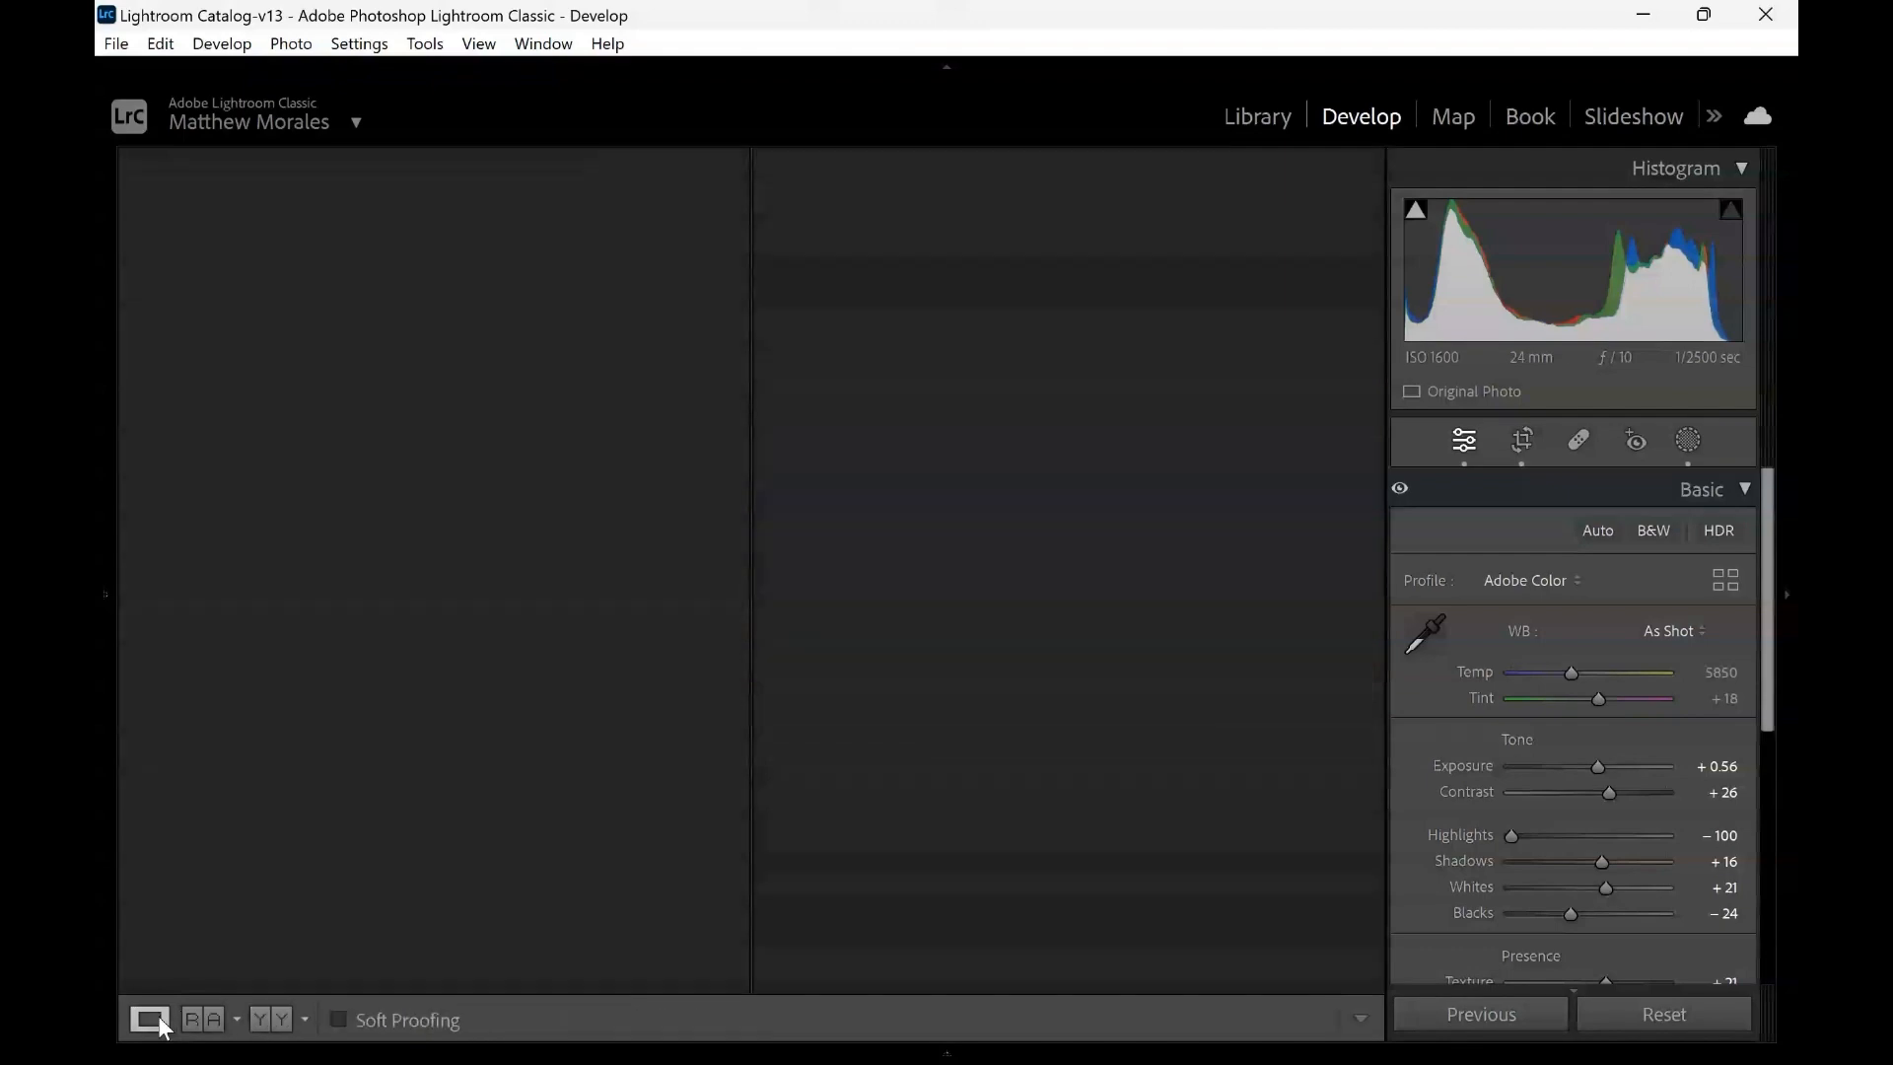
Add a post-crop vignette with amount -17, roundness +43, feather 74 and highlights 100, keeping the Highlight Priority style
scroll(1423, 735, "down", 2)
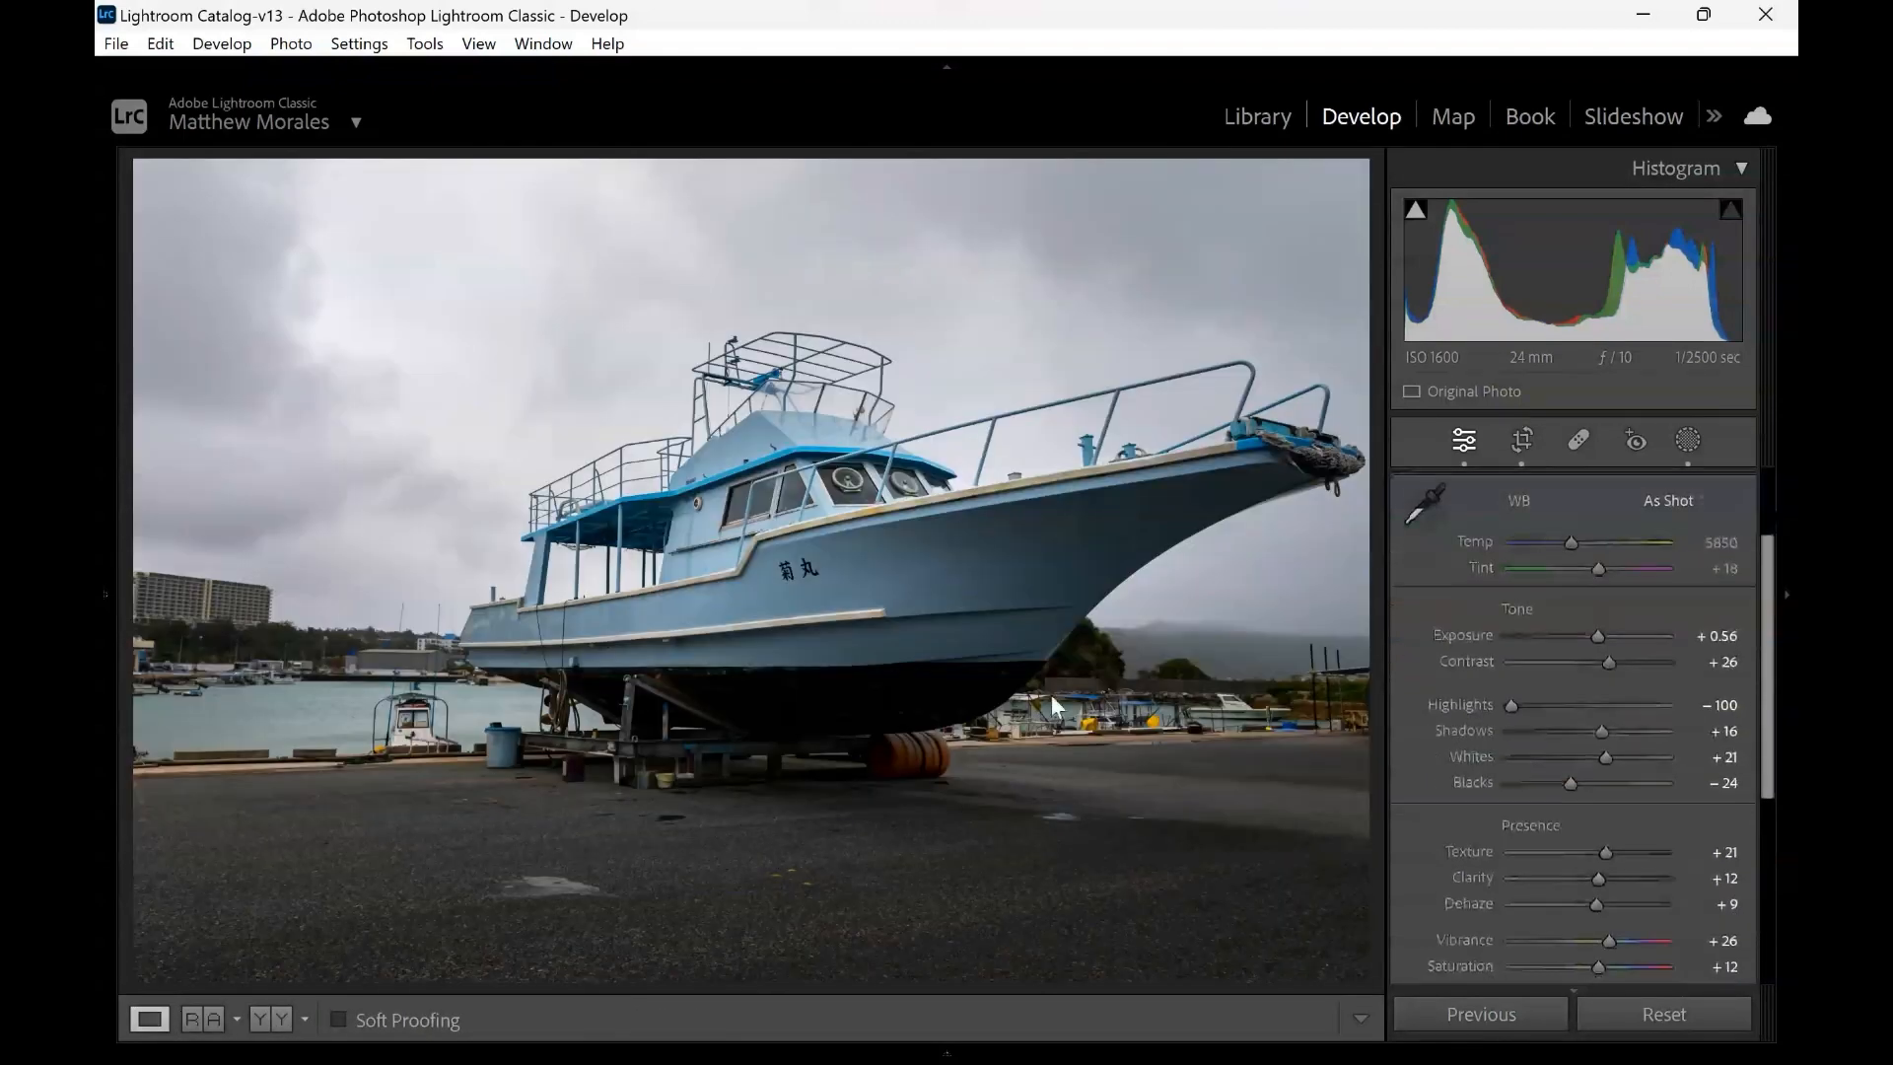
scroll(1414, 716, "down", 5)
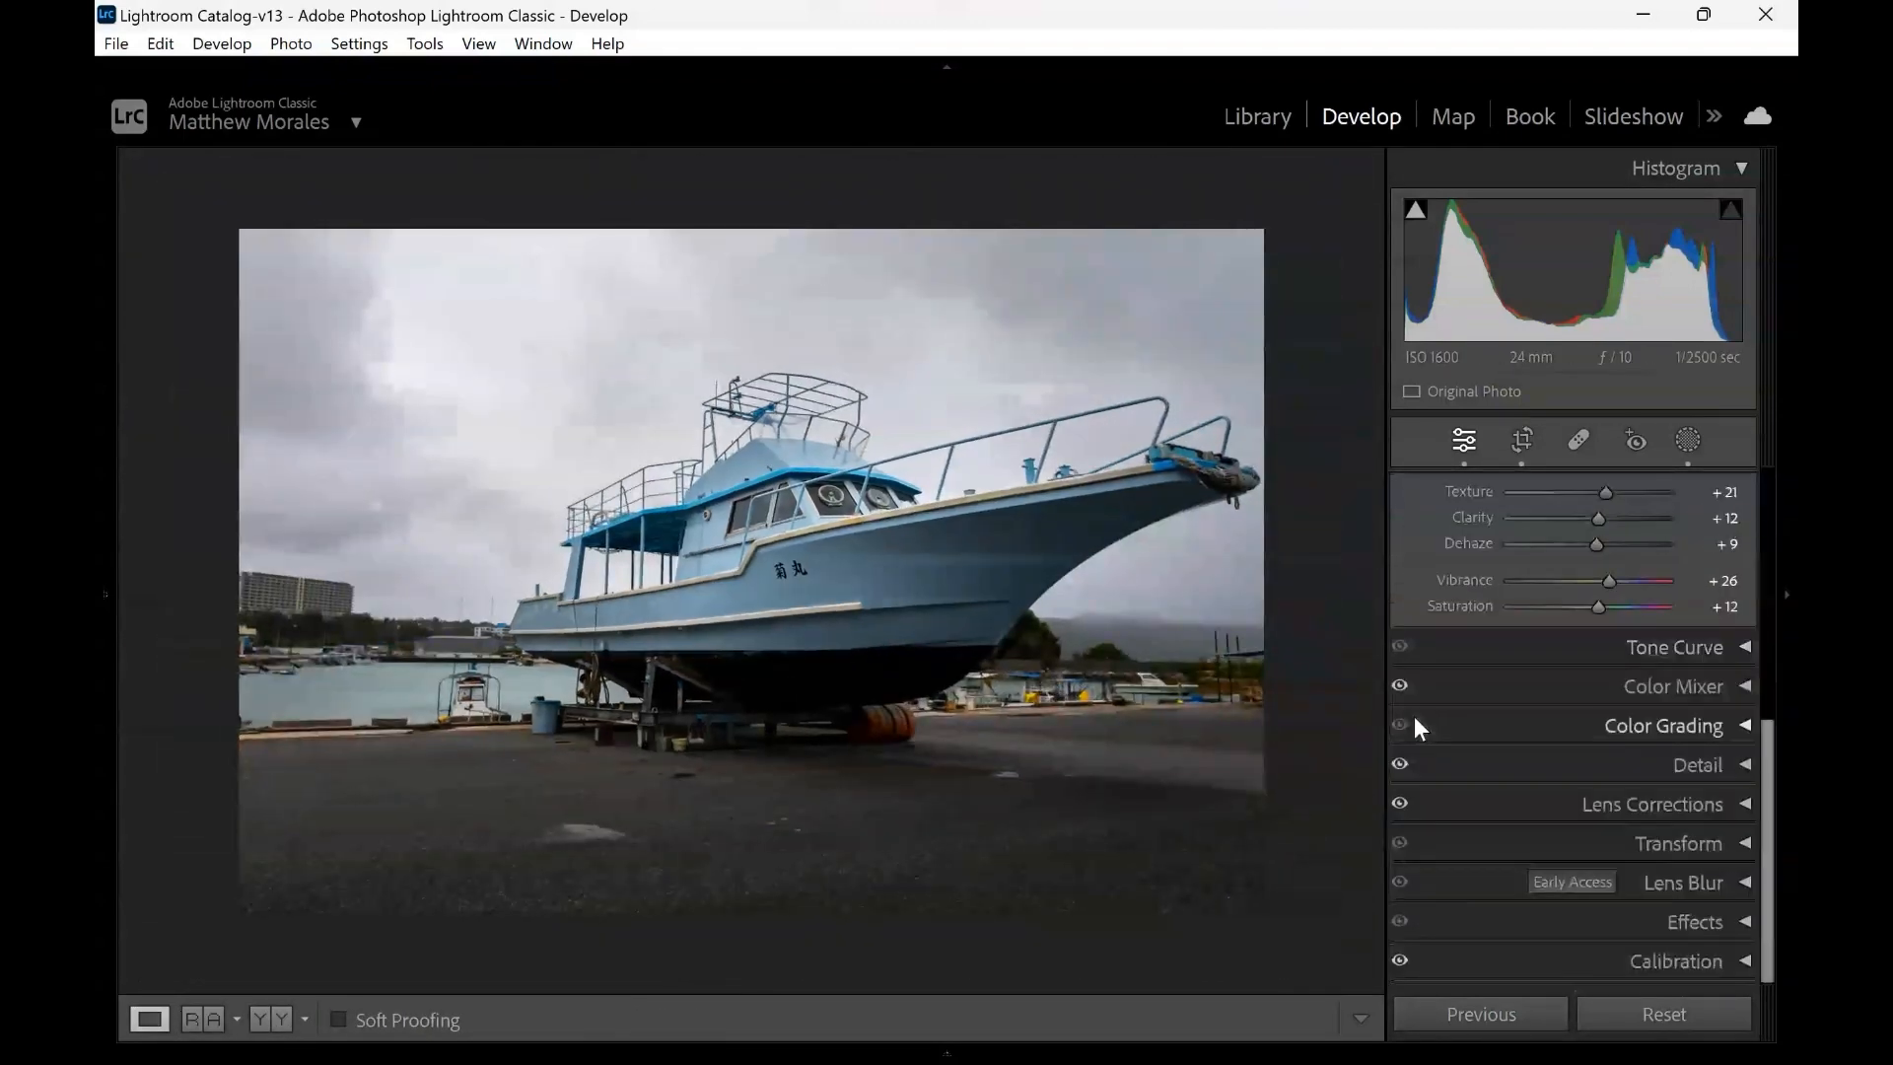
left_click(1690, 921)
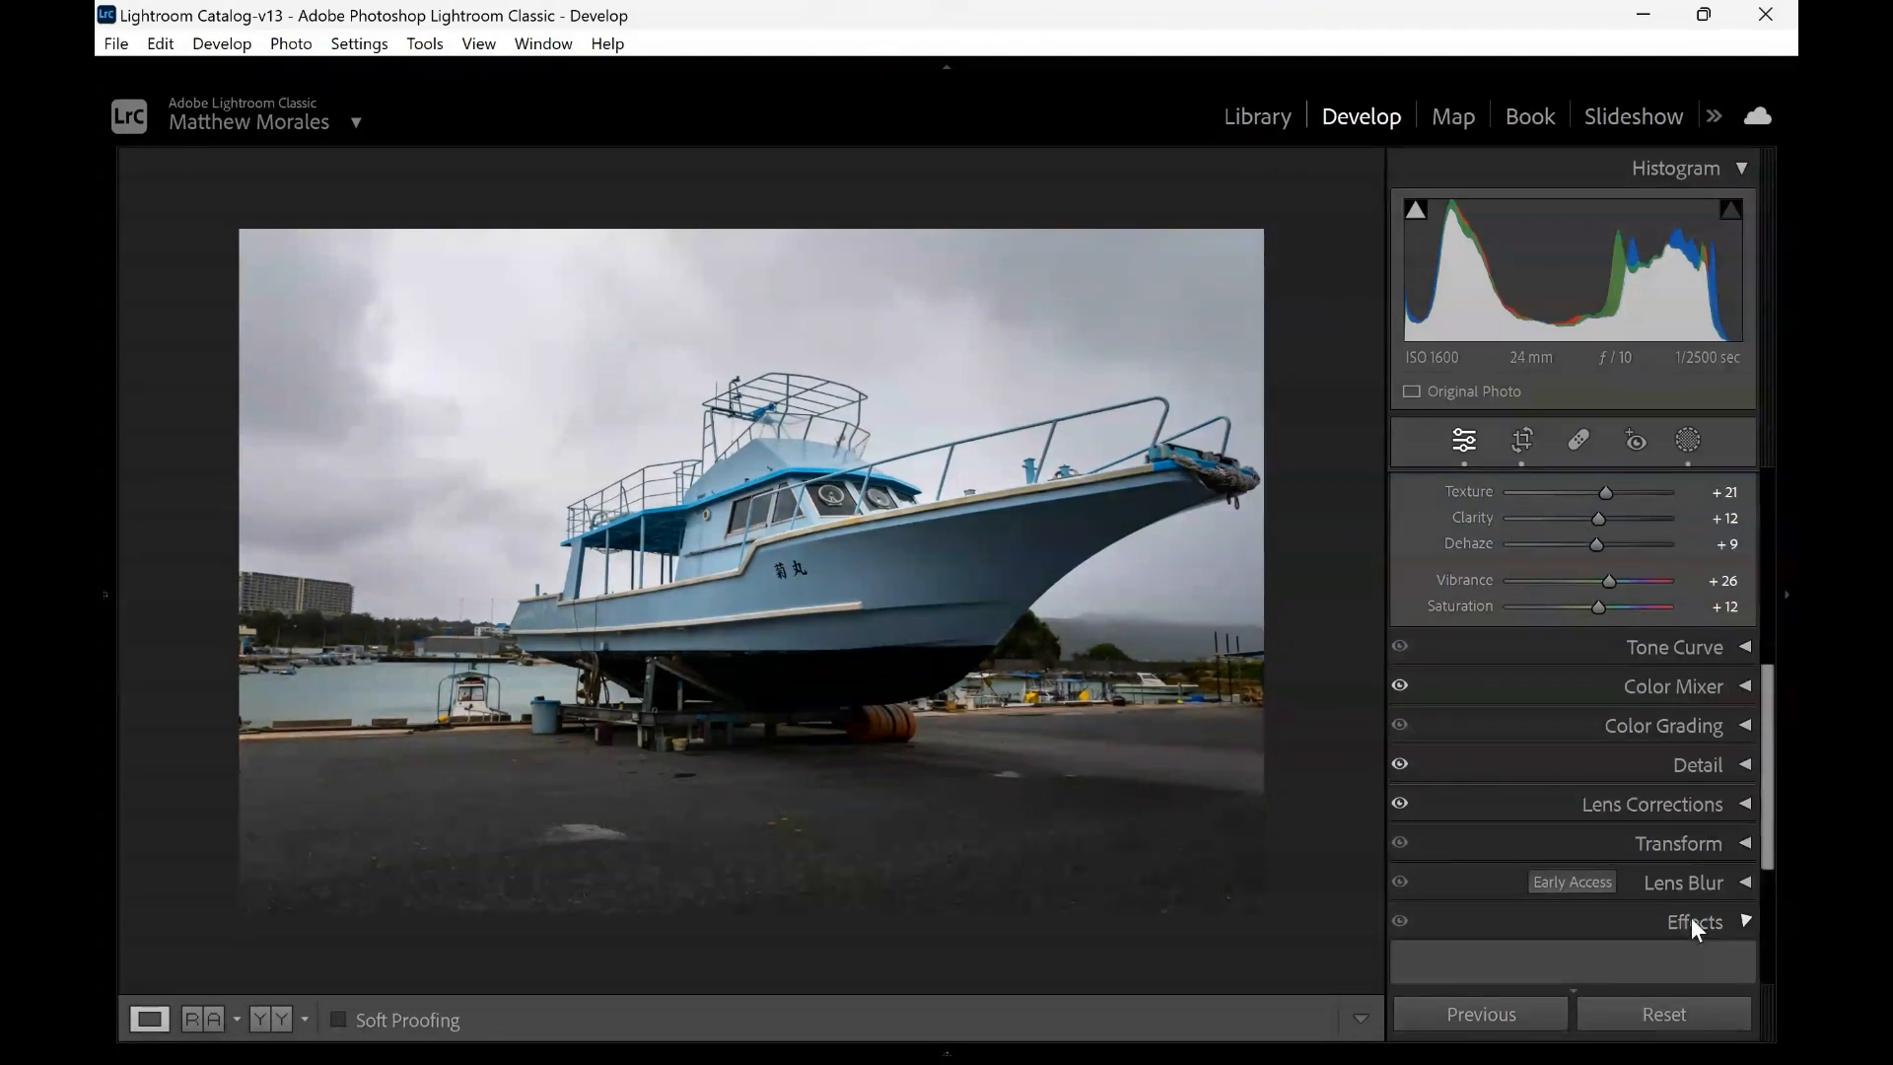
scroll(1564, 735, "down", 1)
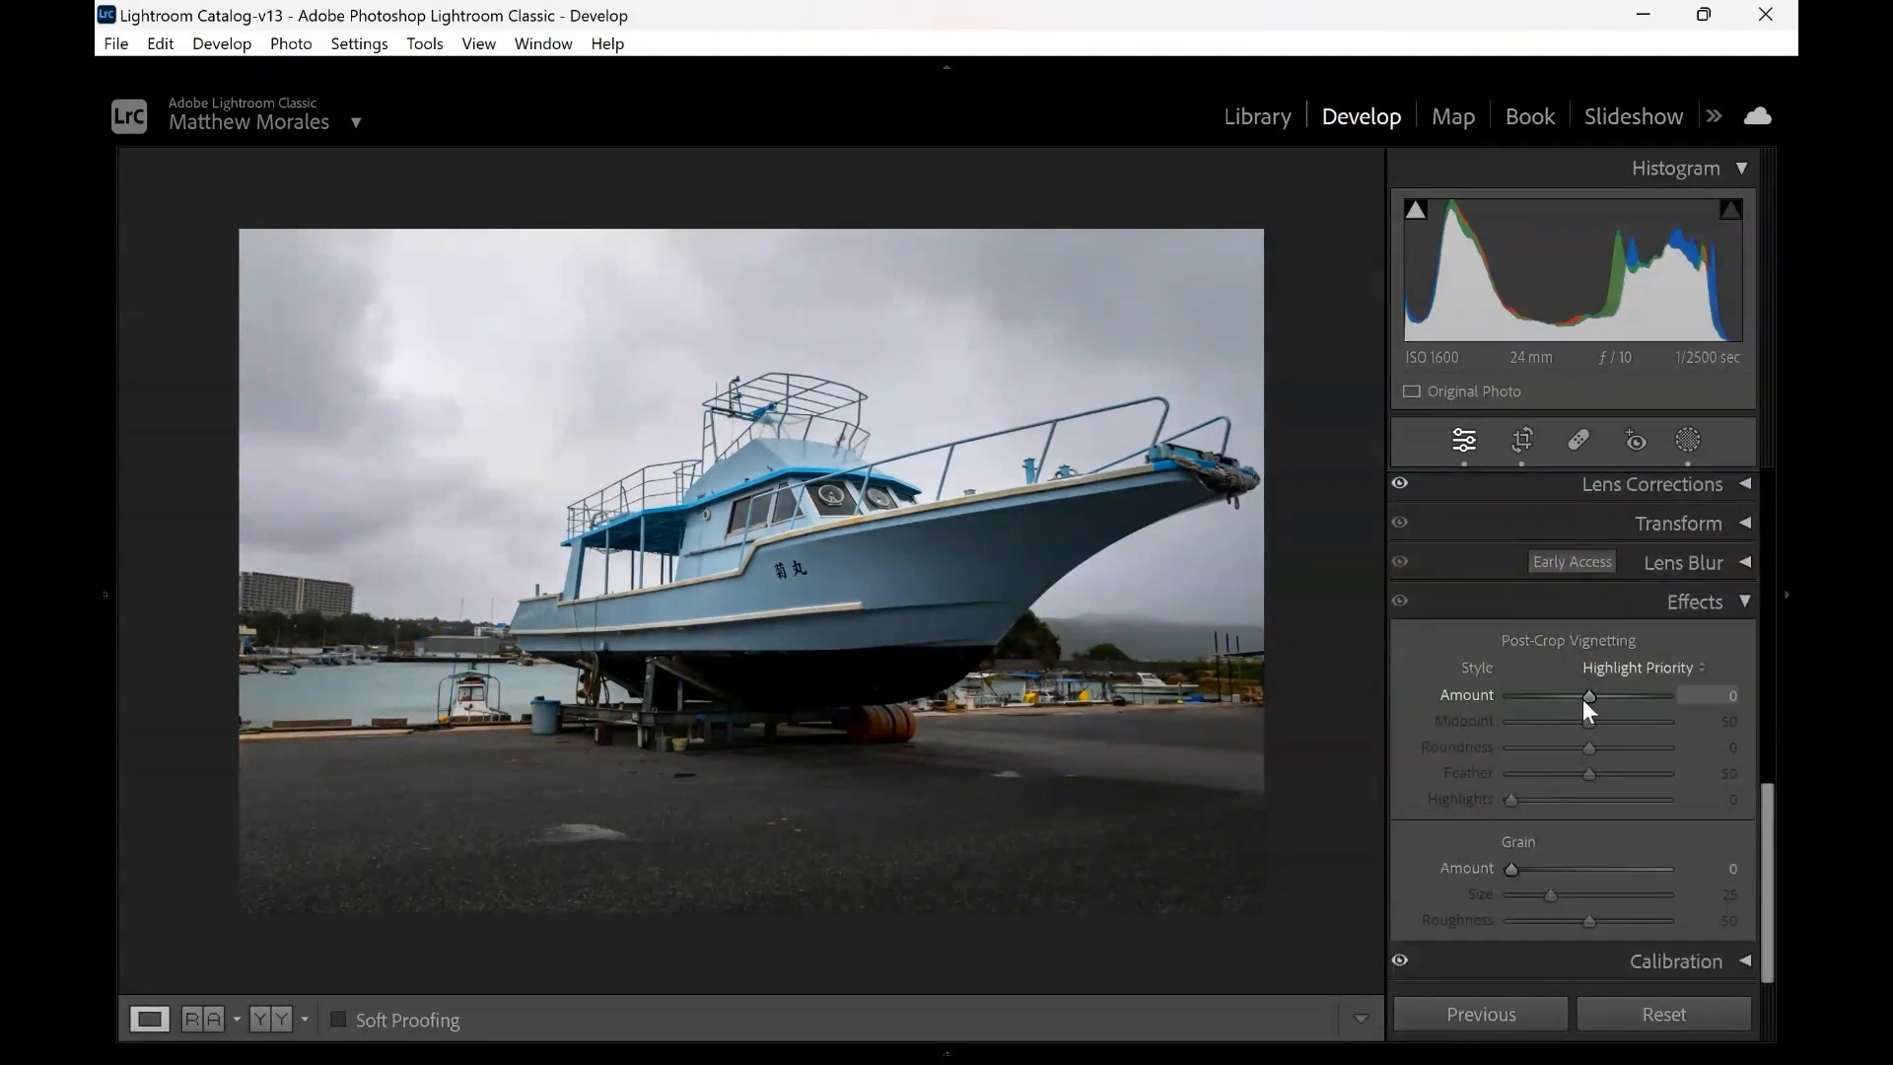
left_click_drag(1583, 700, 1575, 702)
left_click_drag(1511, 799, 1546, 794)
left_click_drag(1662, 797, 1677, 797)
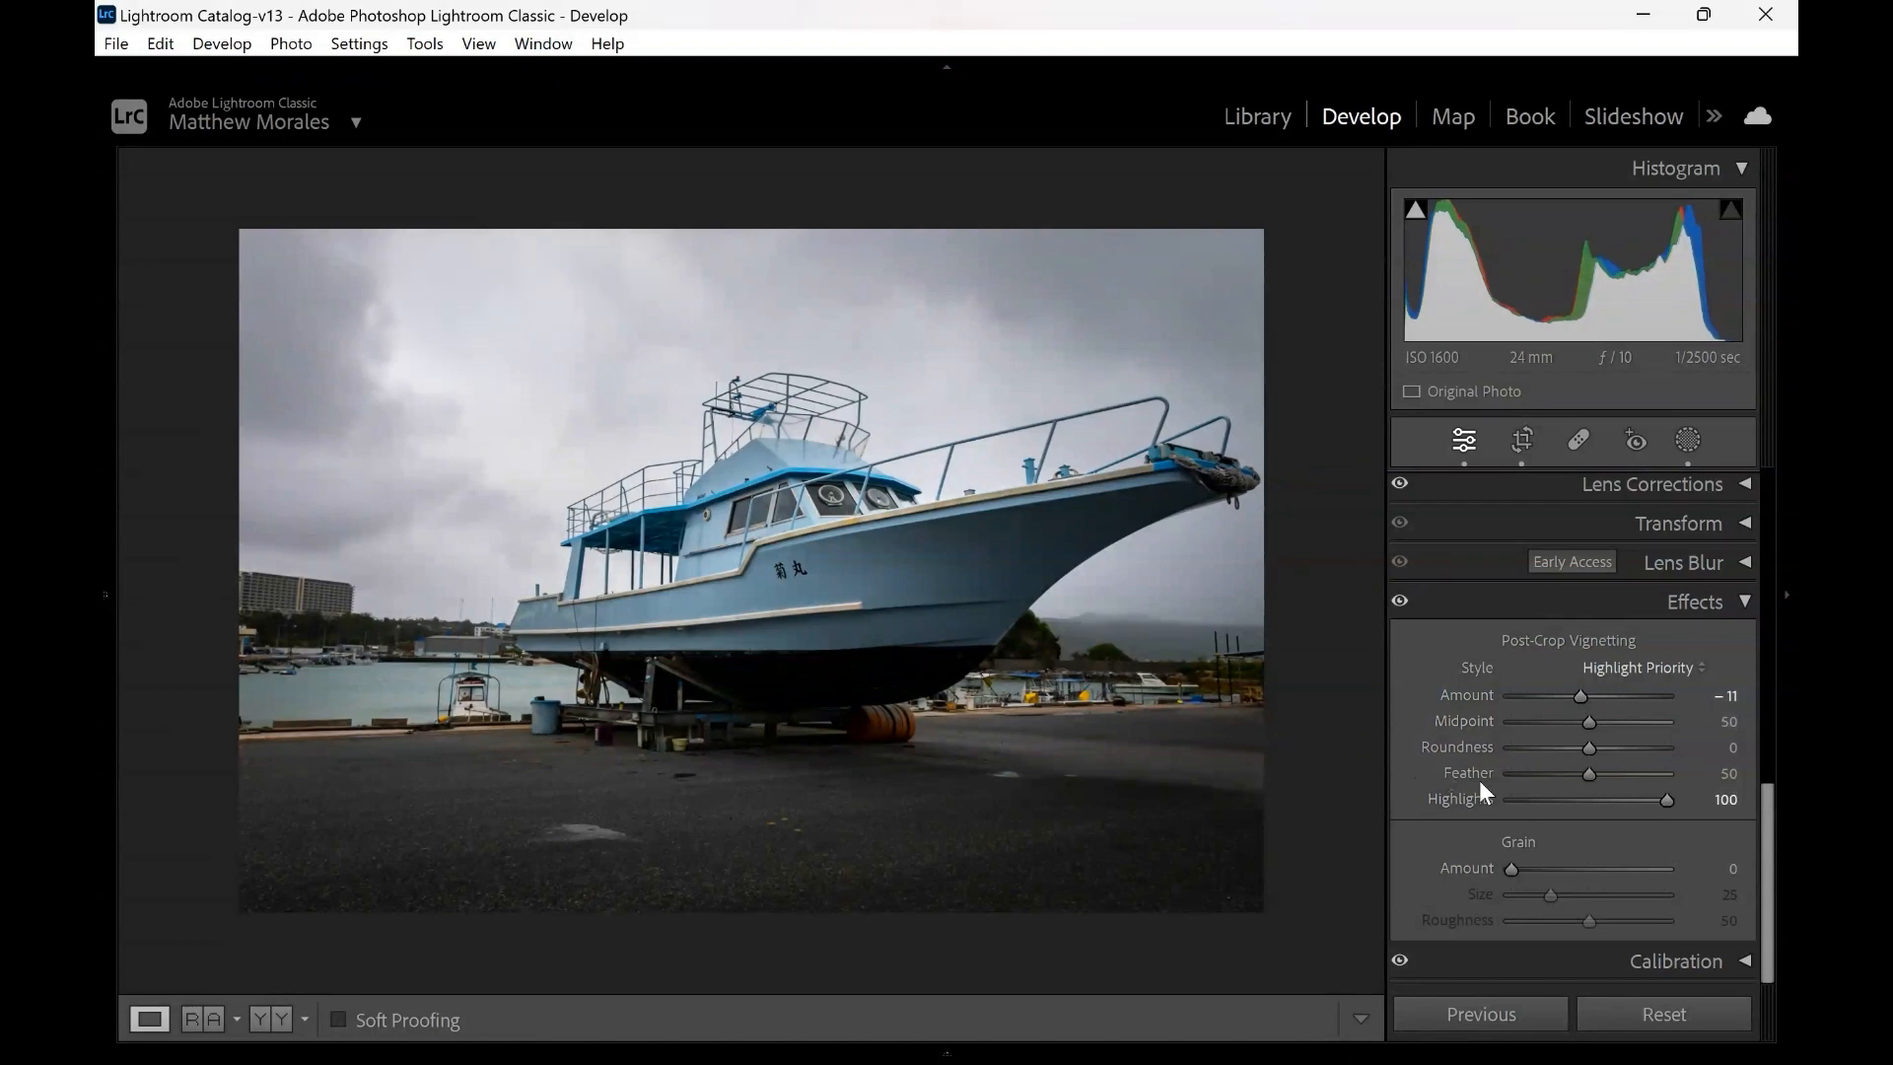
left_click_drag(1594, 773, 1631, 773)
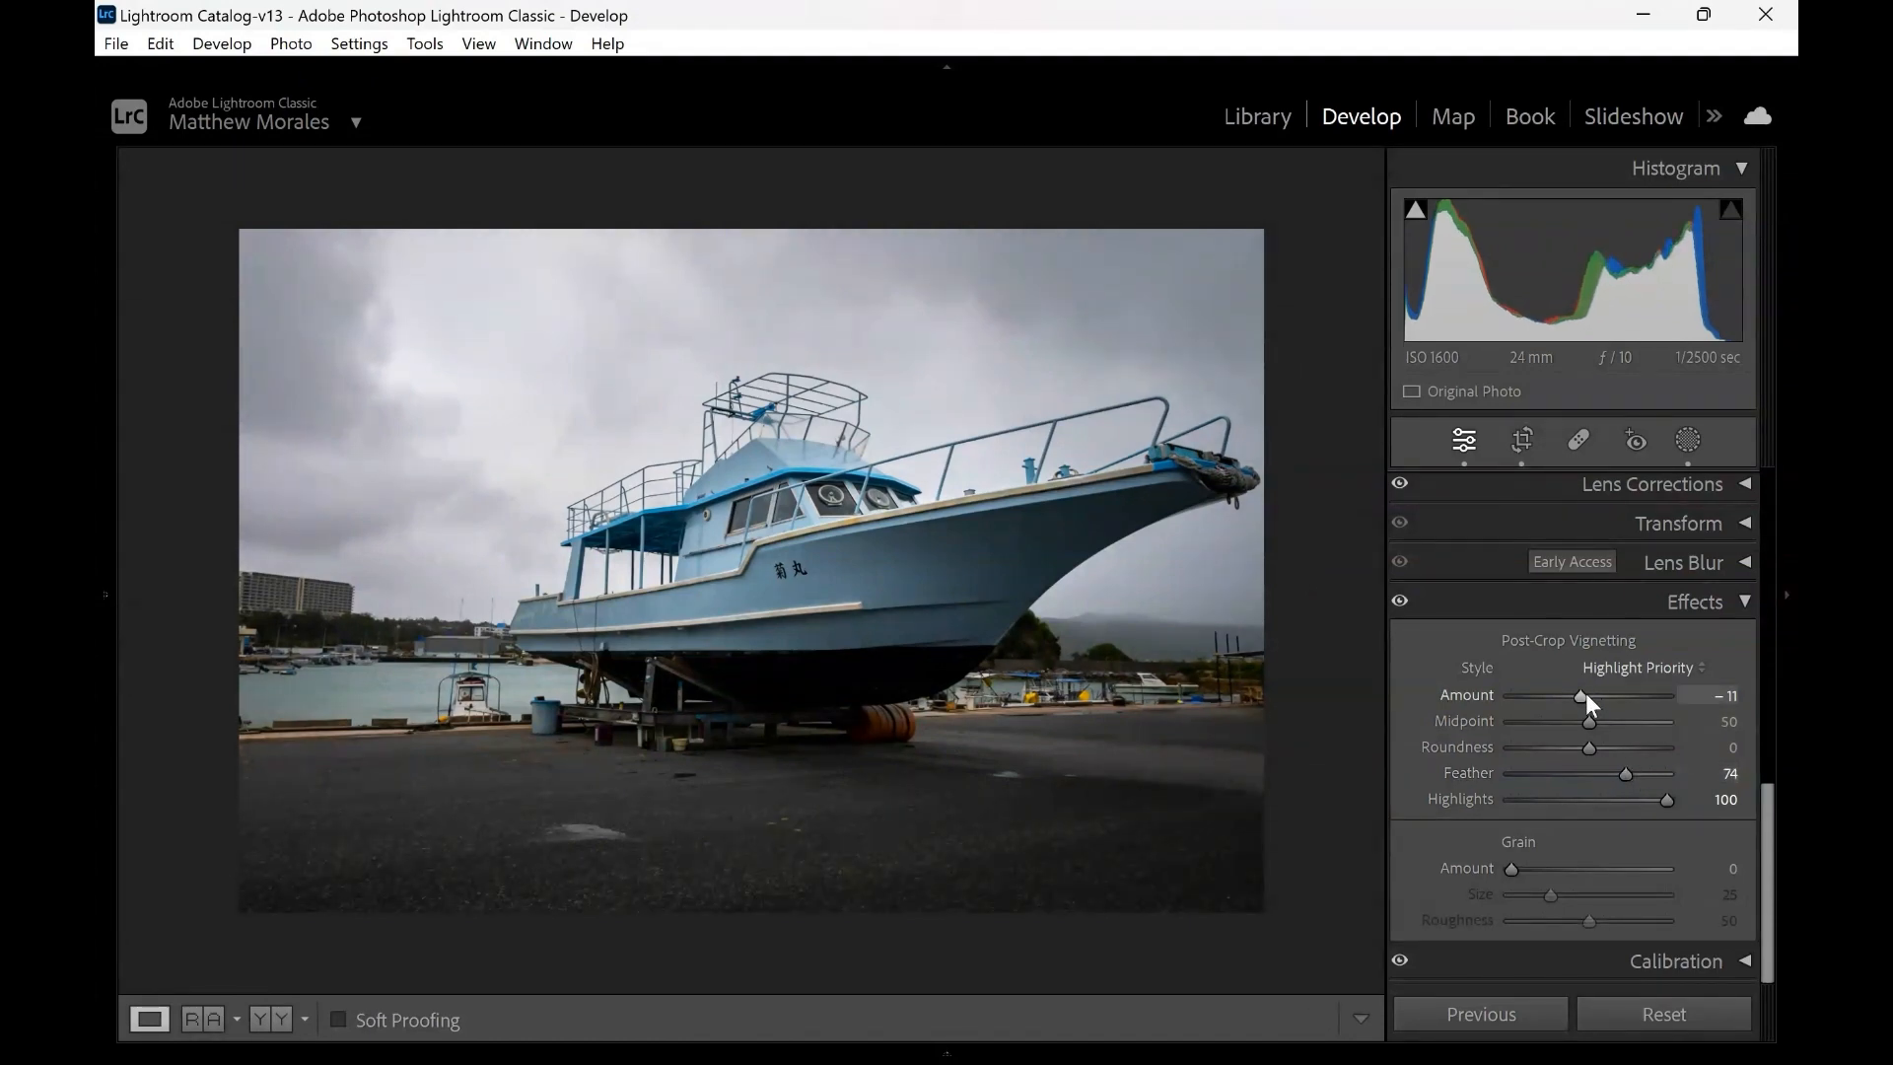
left_click_drag(1585, 693, 1623, 725)
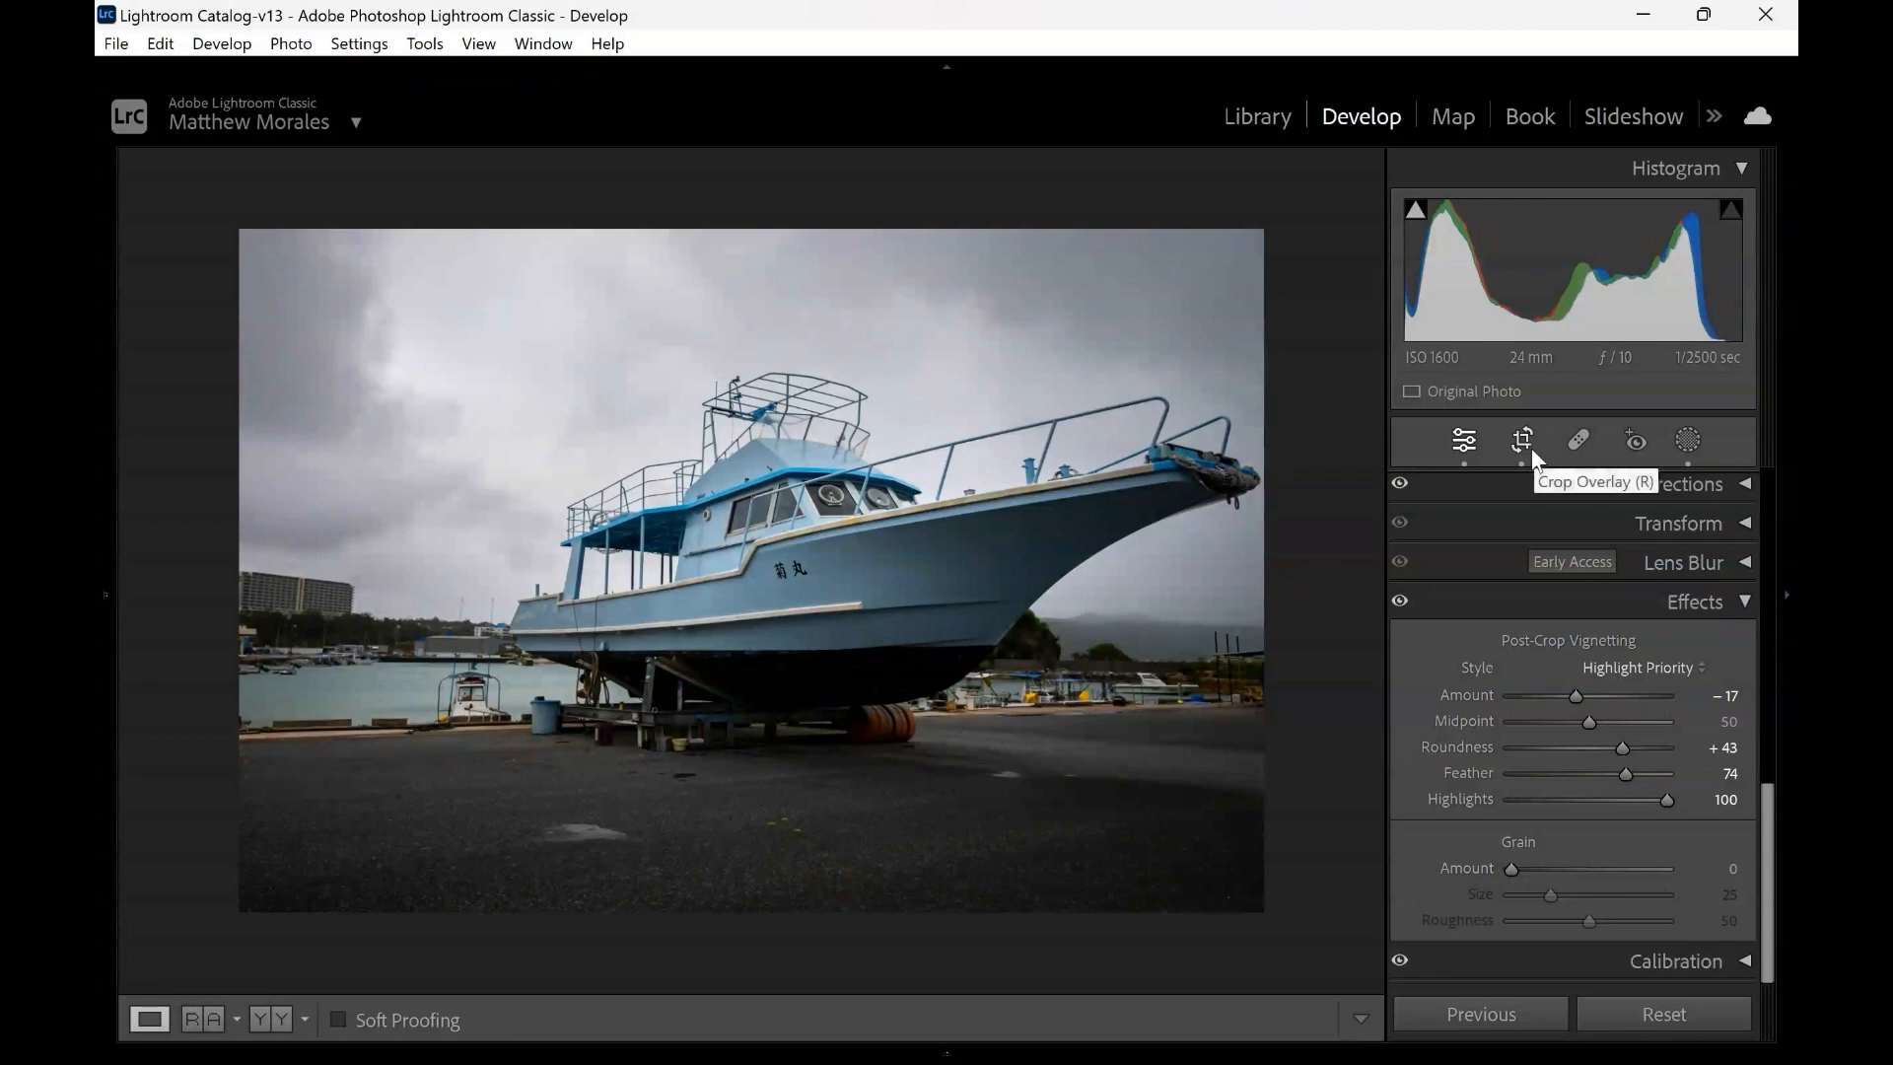
Create a small radial gradient mask over the lettering on the boat's hull, with exposure 0.37, and close masking
left_click(1703, 442)
left_click(1248, 202)
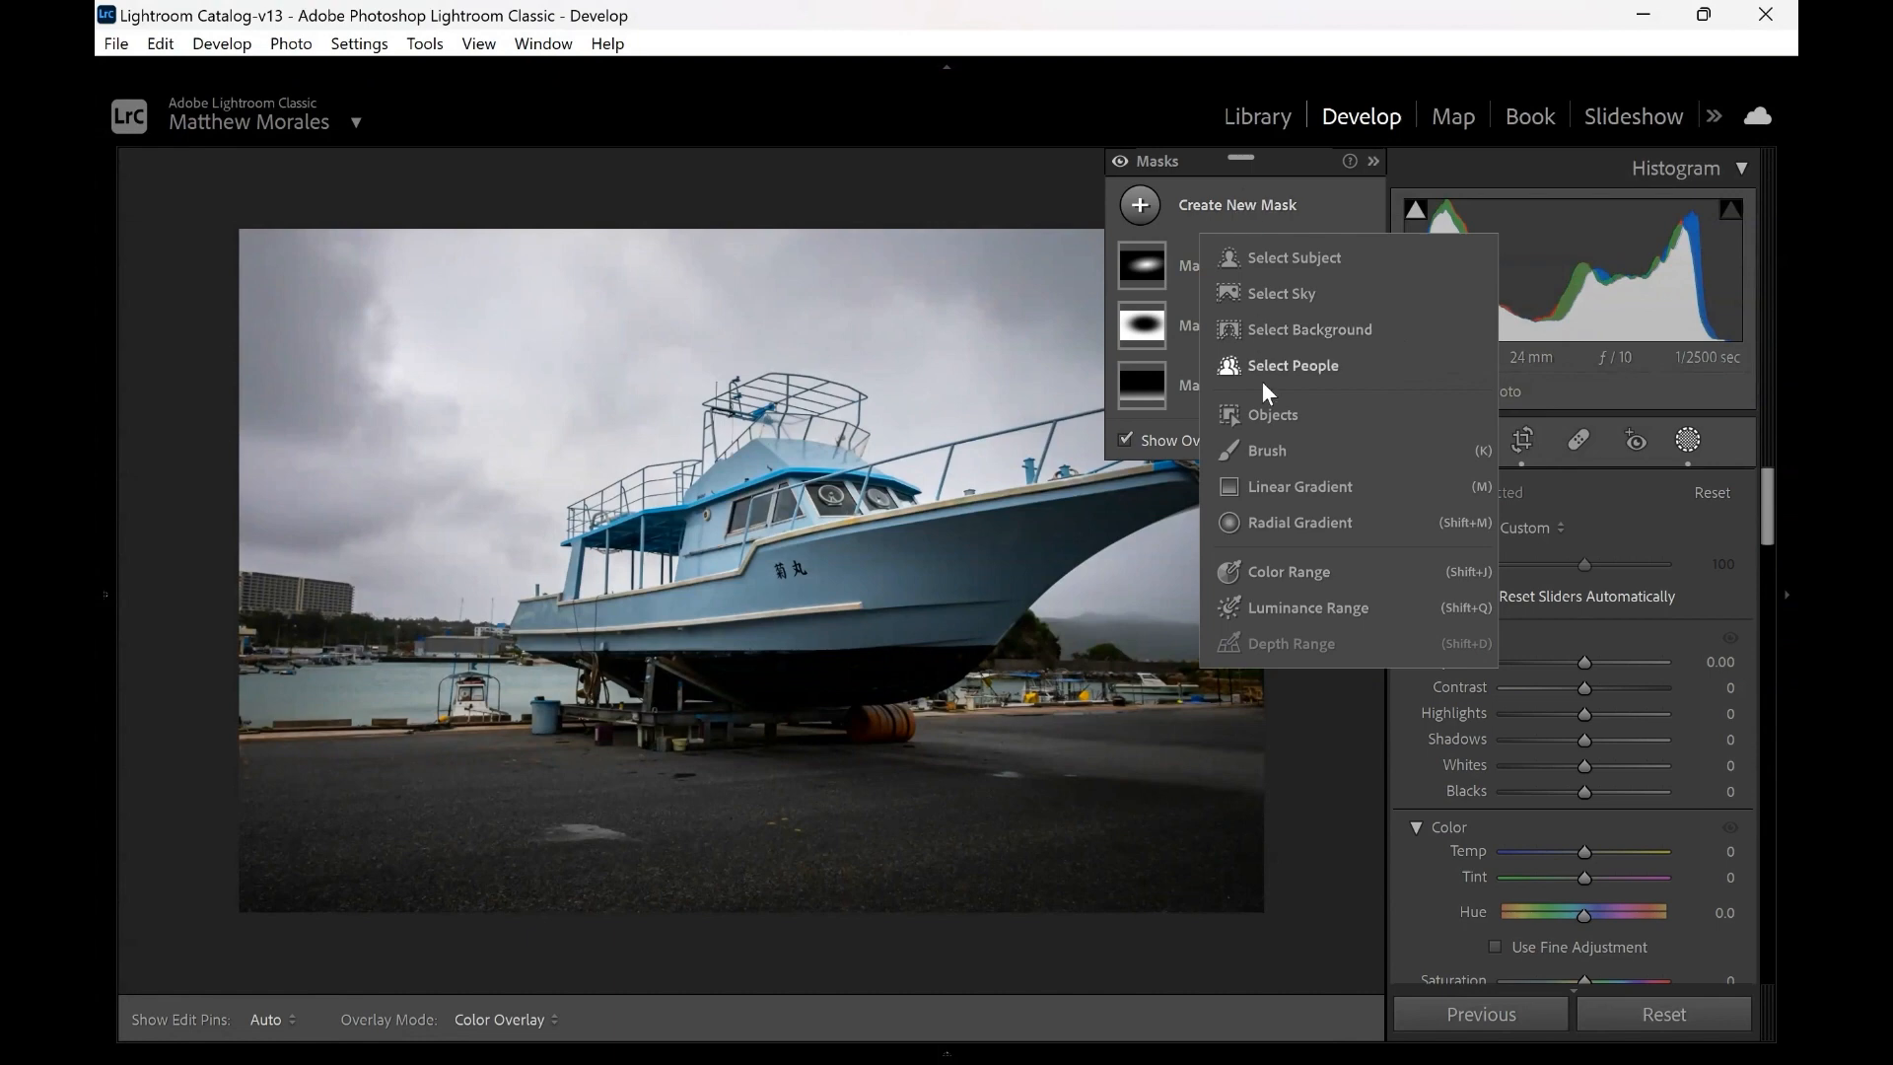
left_click(1256, 524)
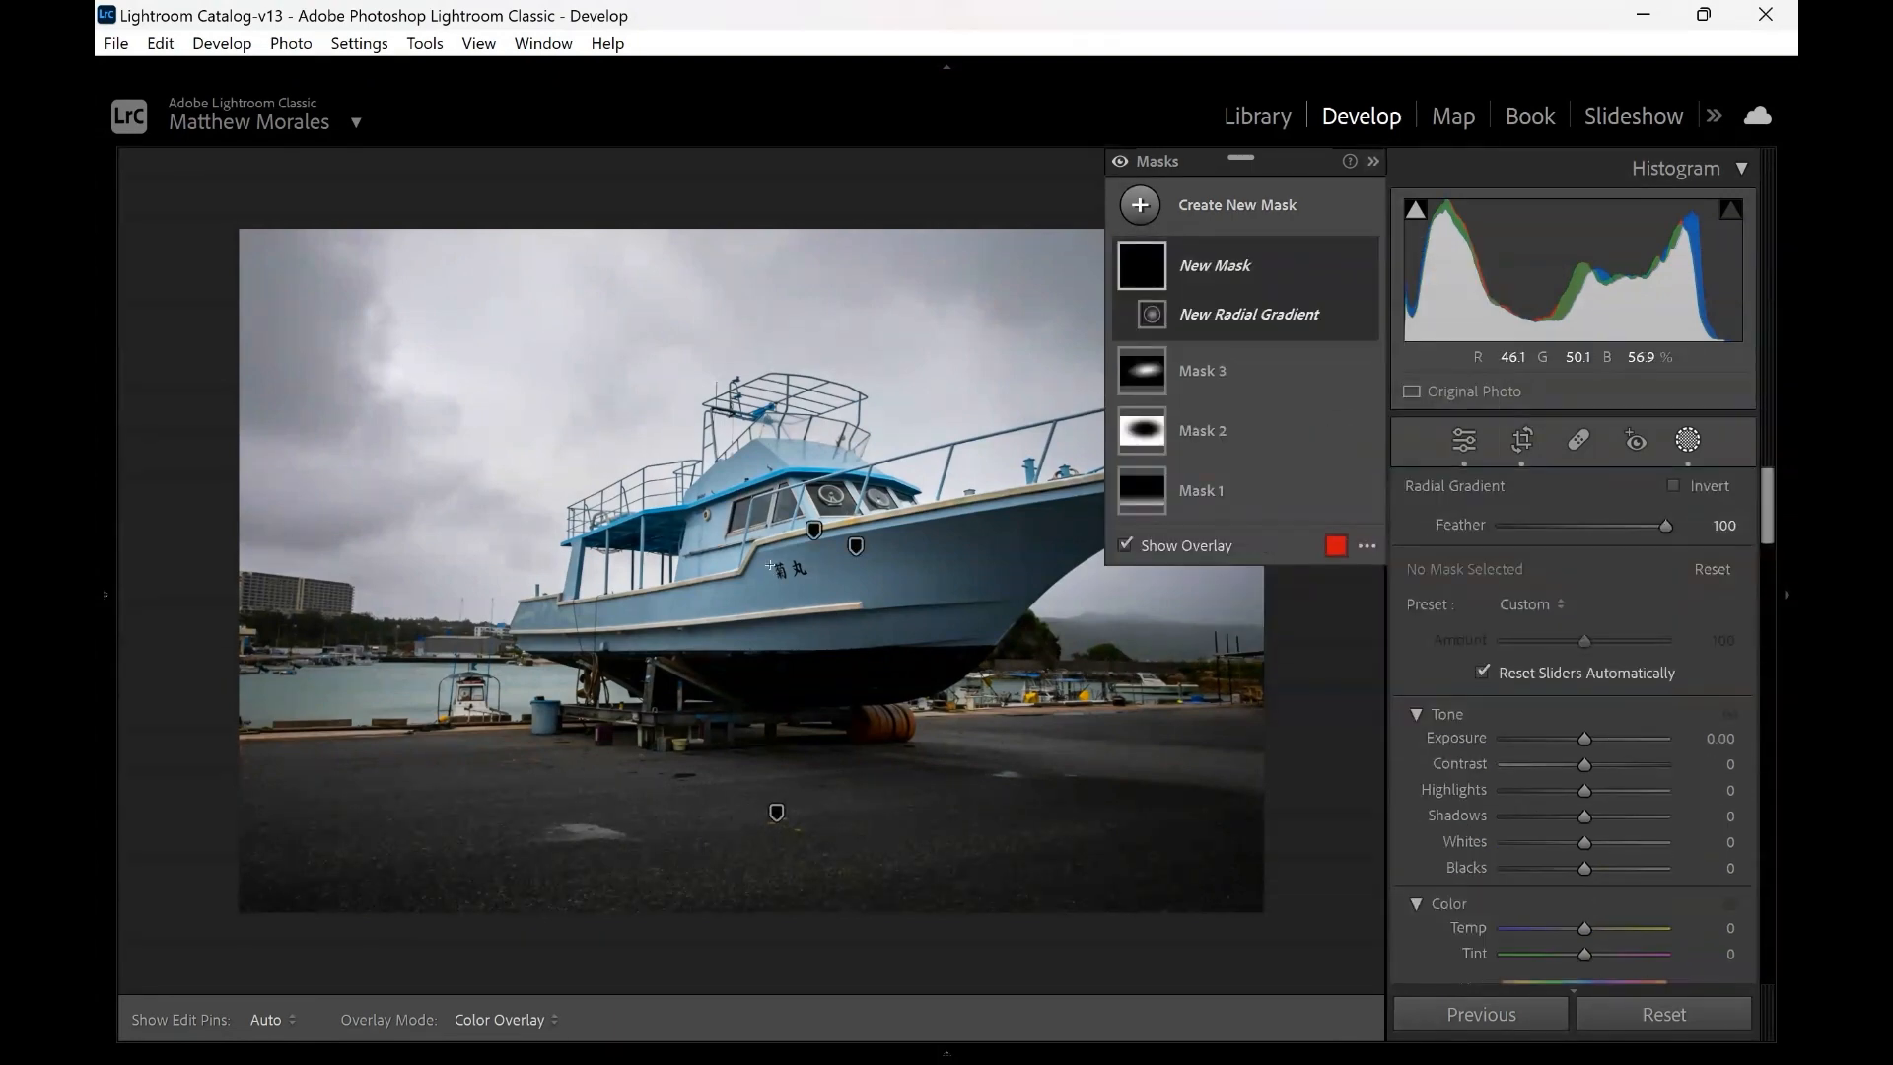
mouse_move(770, 566)
left_mouse_down()
mouse_move(823, 583)
mouse_move(801, 539)
mouse_move(788, 567)
left_mouse_up()
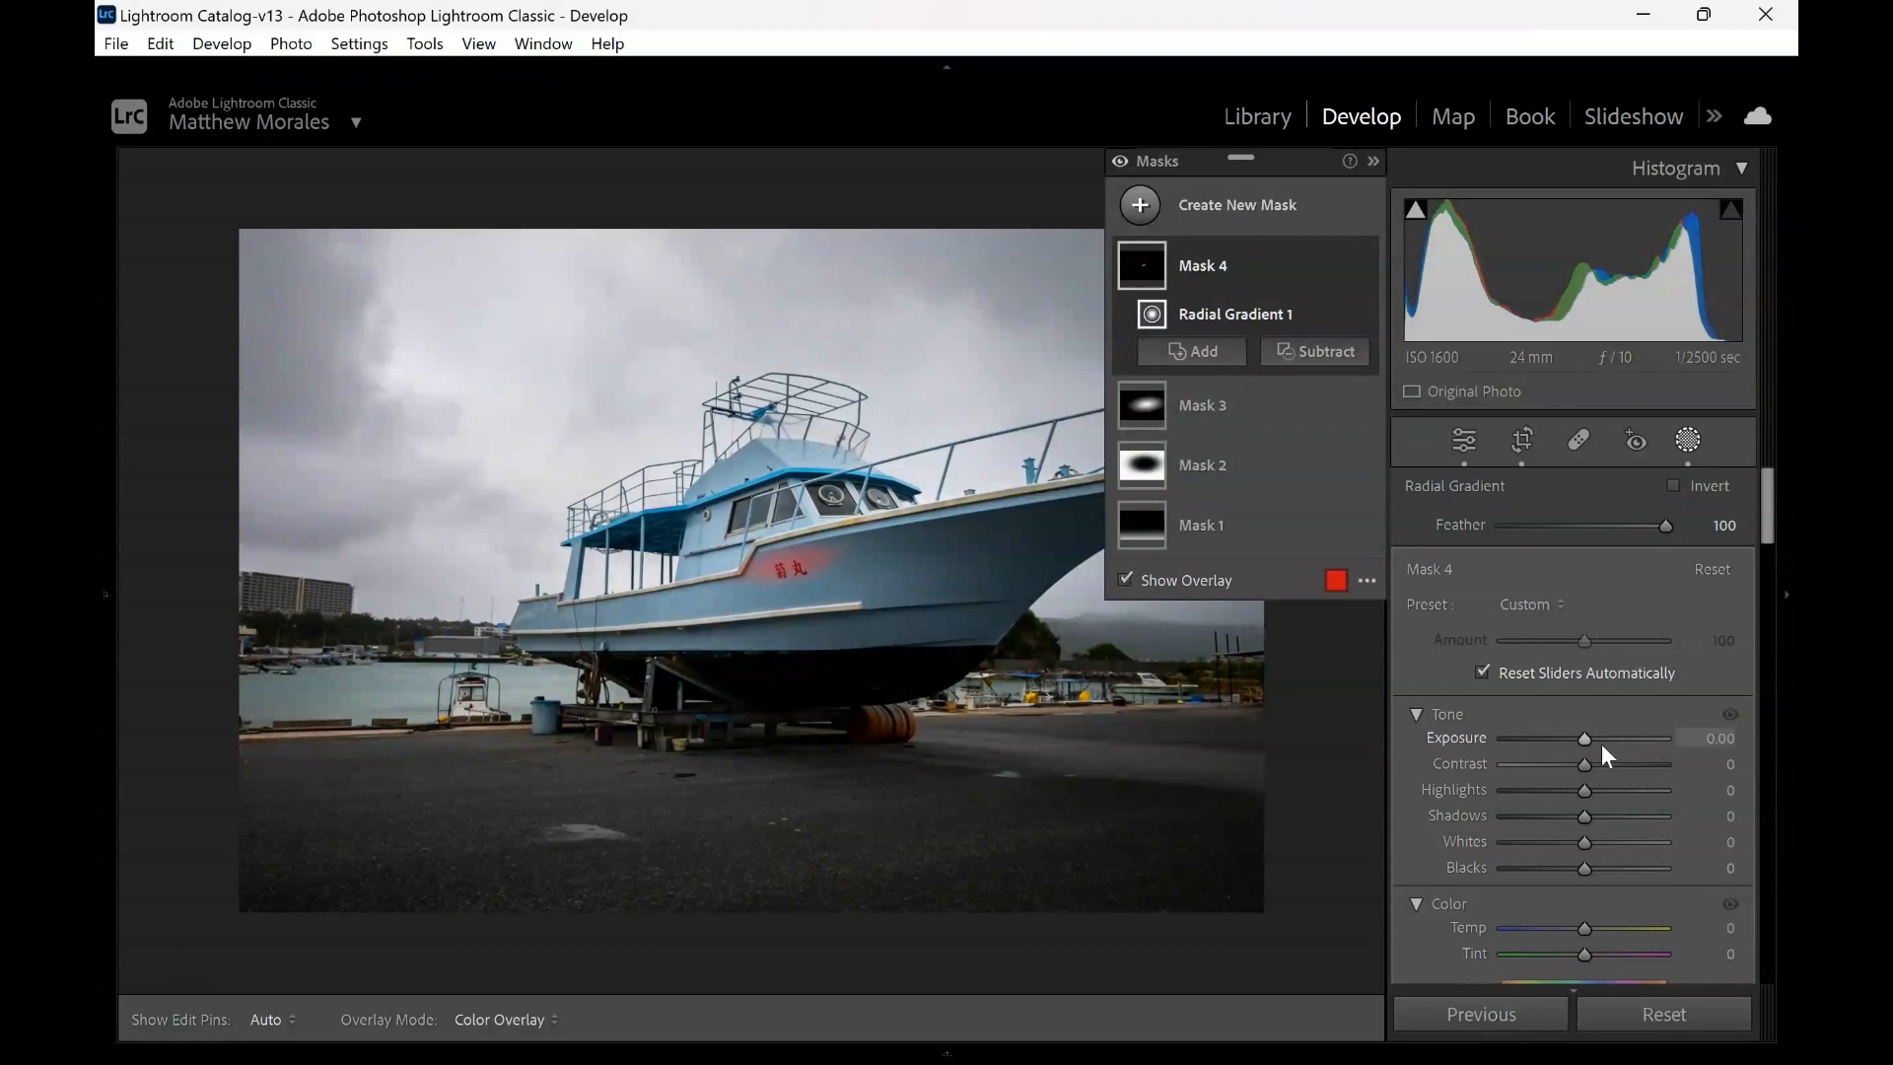
left_click_drag(1587, 738, 1595, 737)
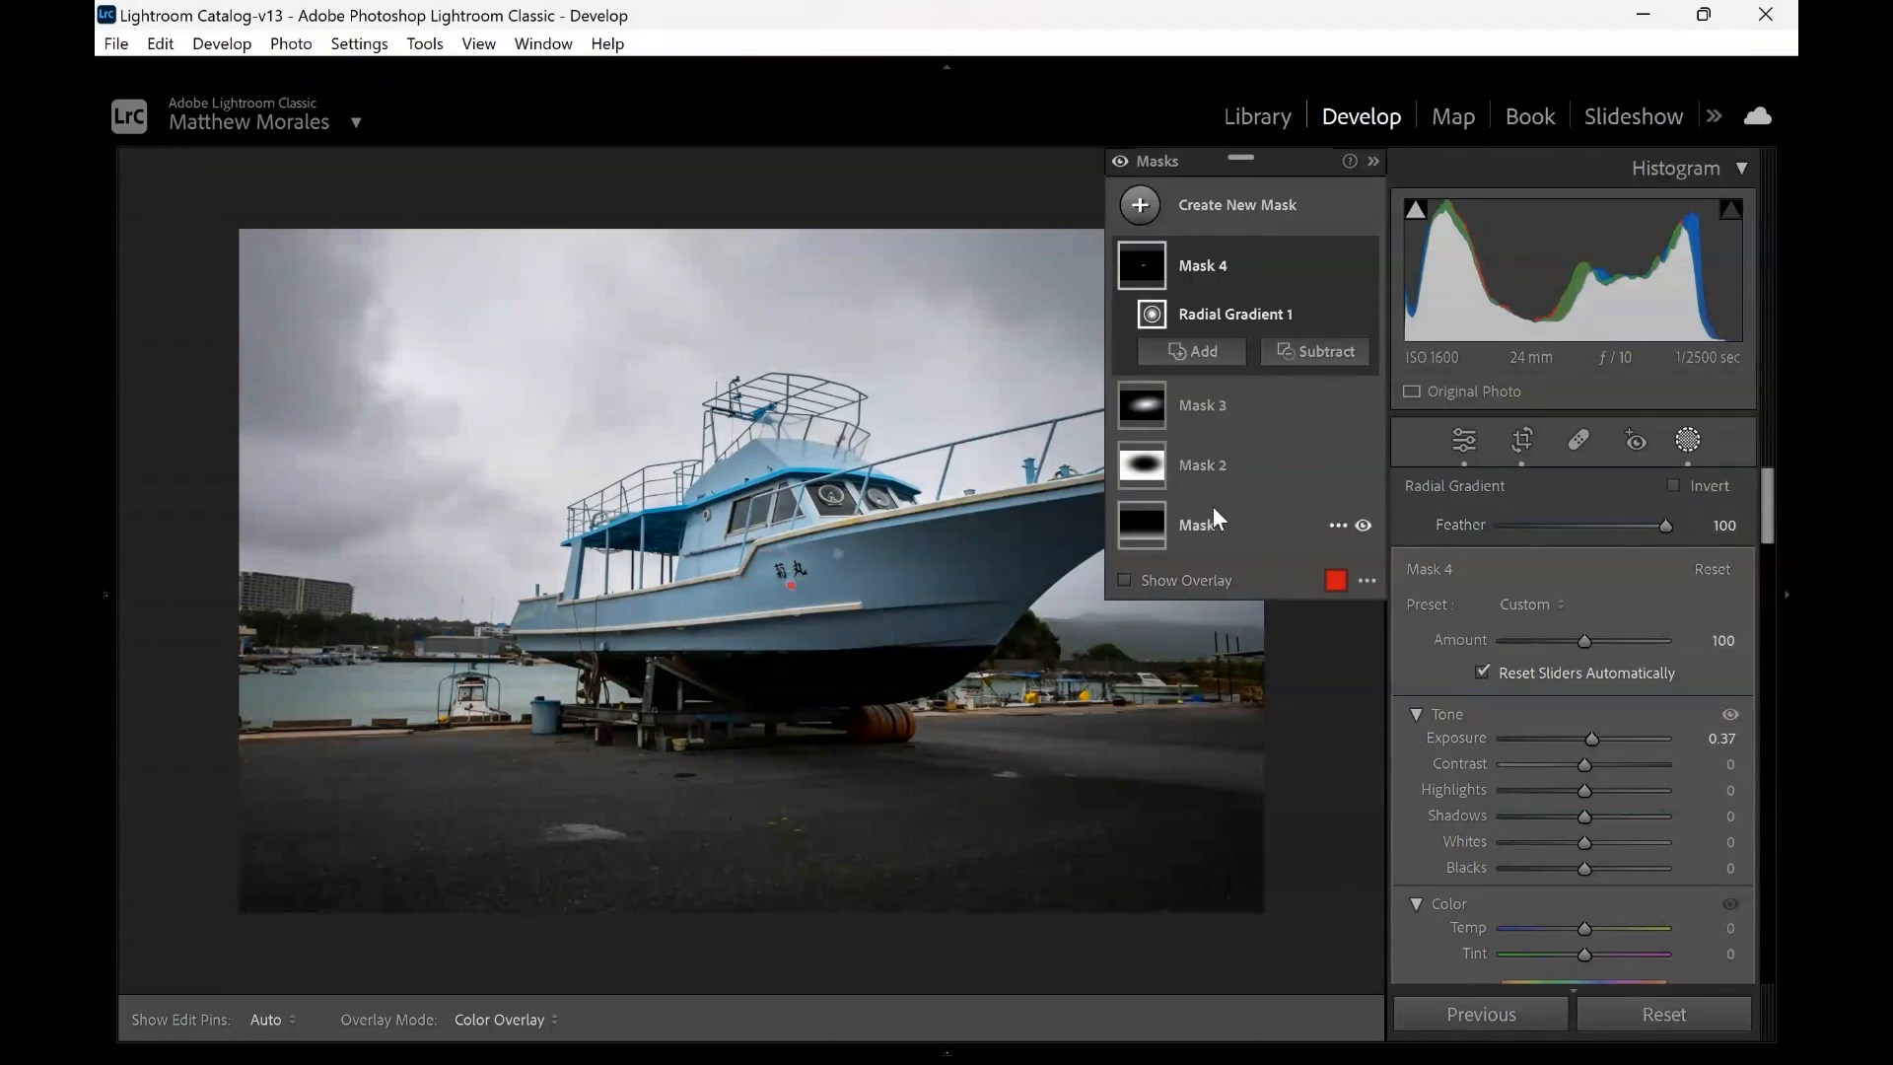
left_click_drag(786, 569, 790, 571)
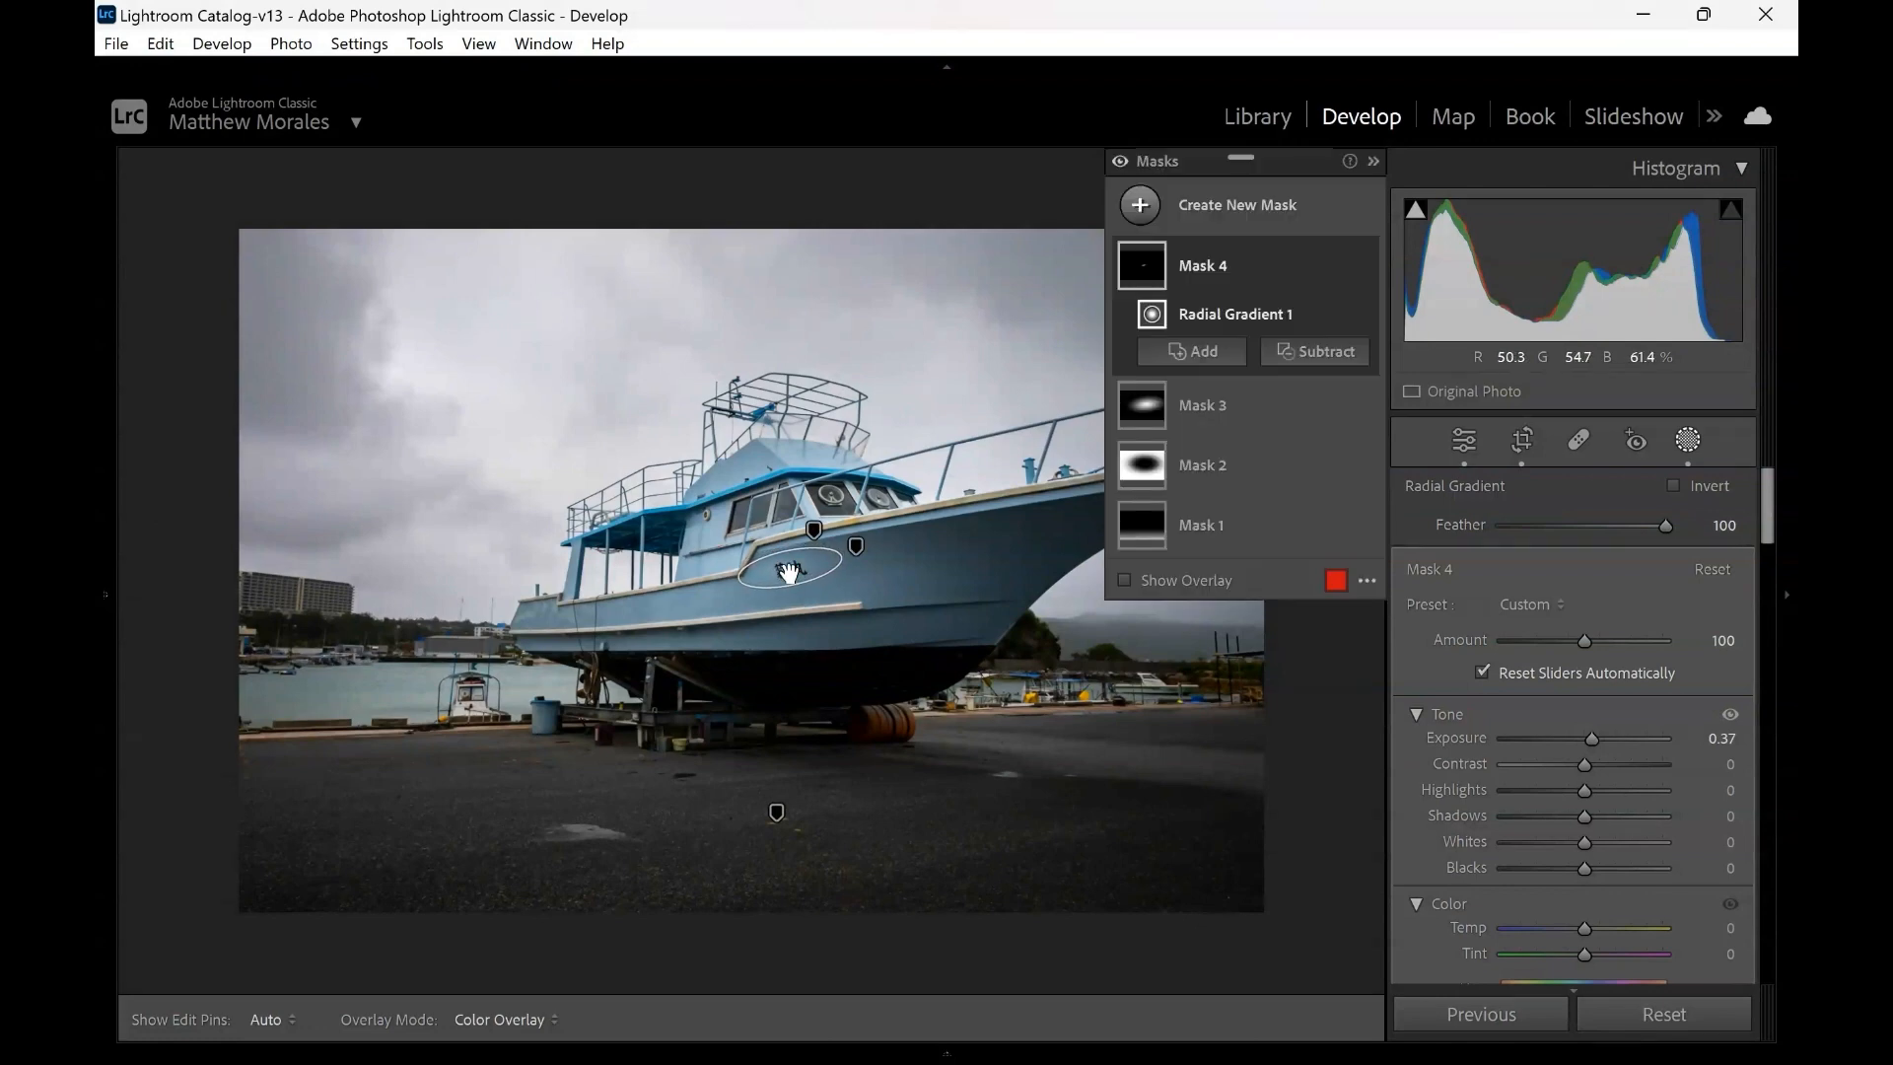
left_click(1463, 443)
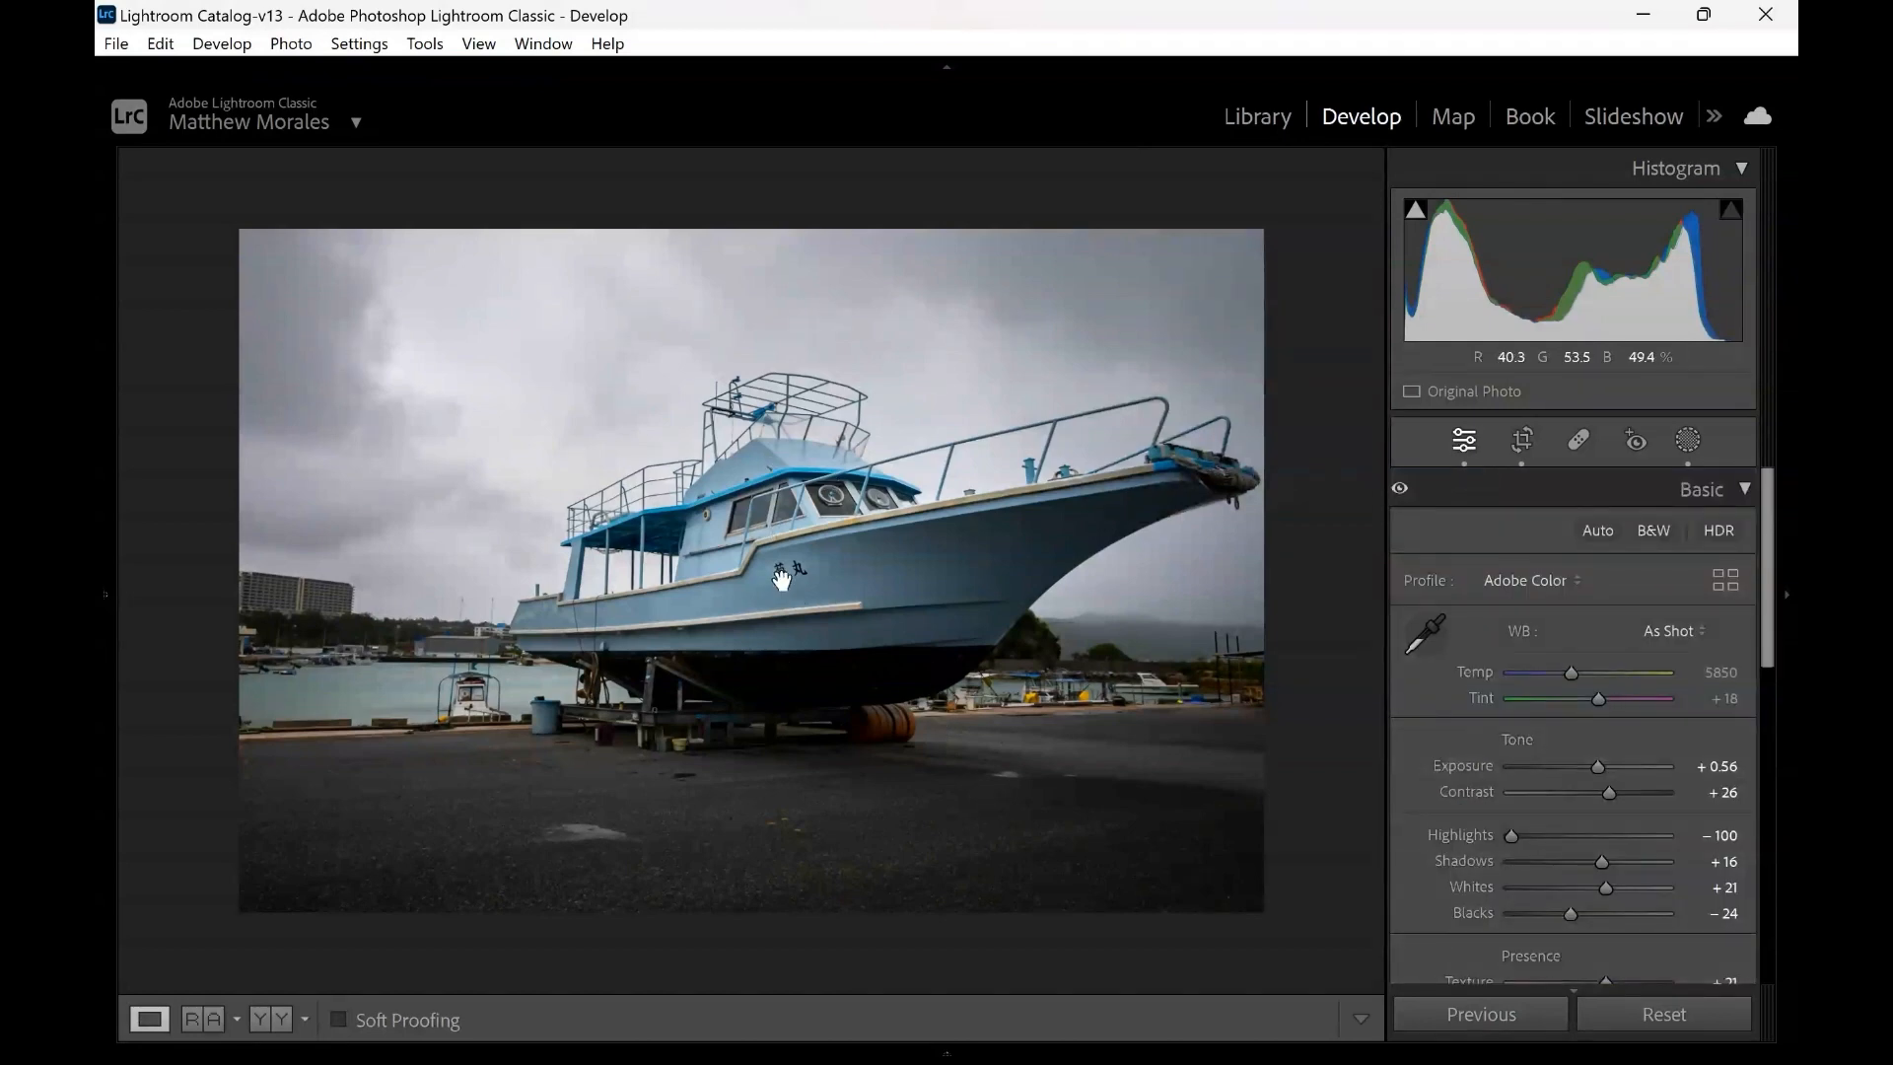
Reopen Mask 4, enlarge its ellipse in width and height around the hull lettering, and raise its exposure to 4.00
left_click(1684, 445)
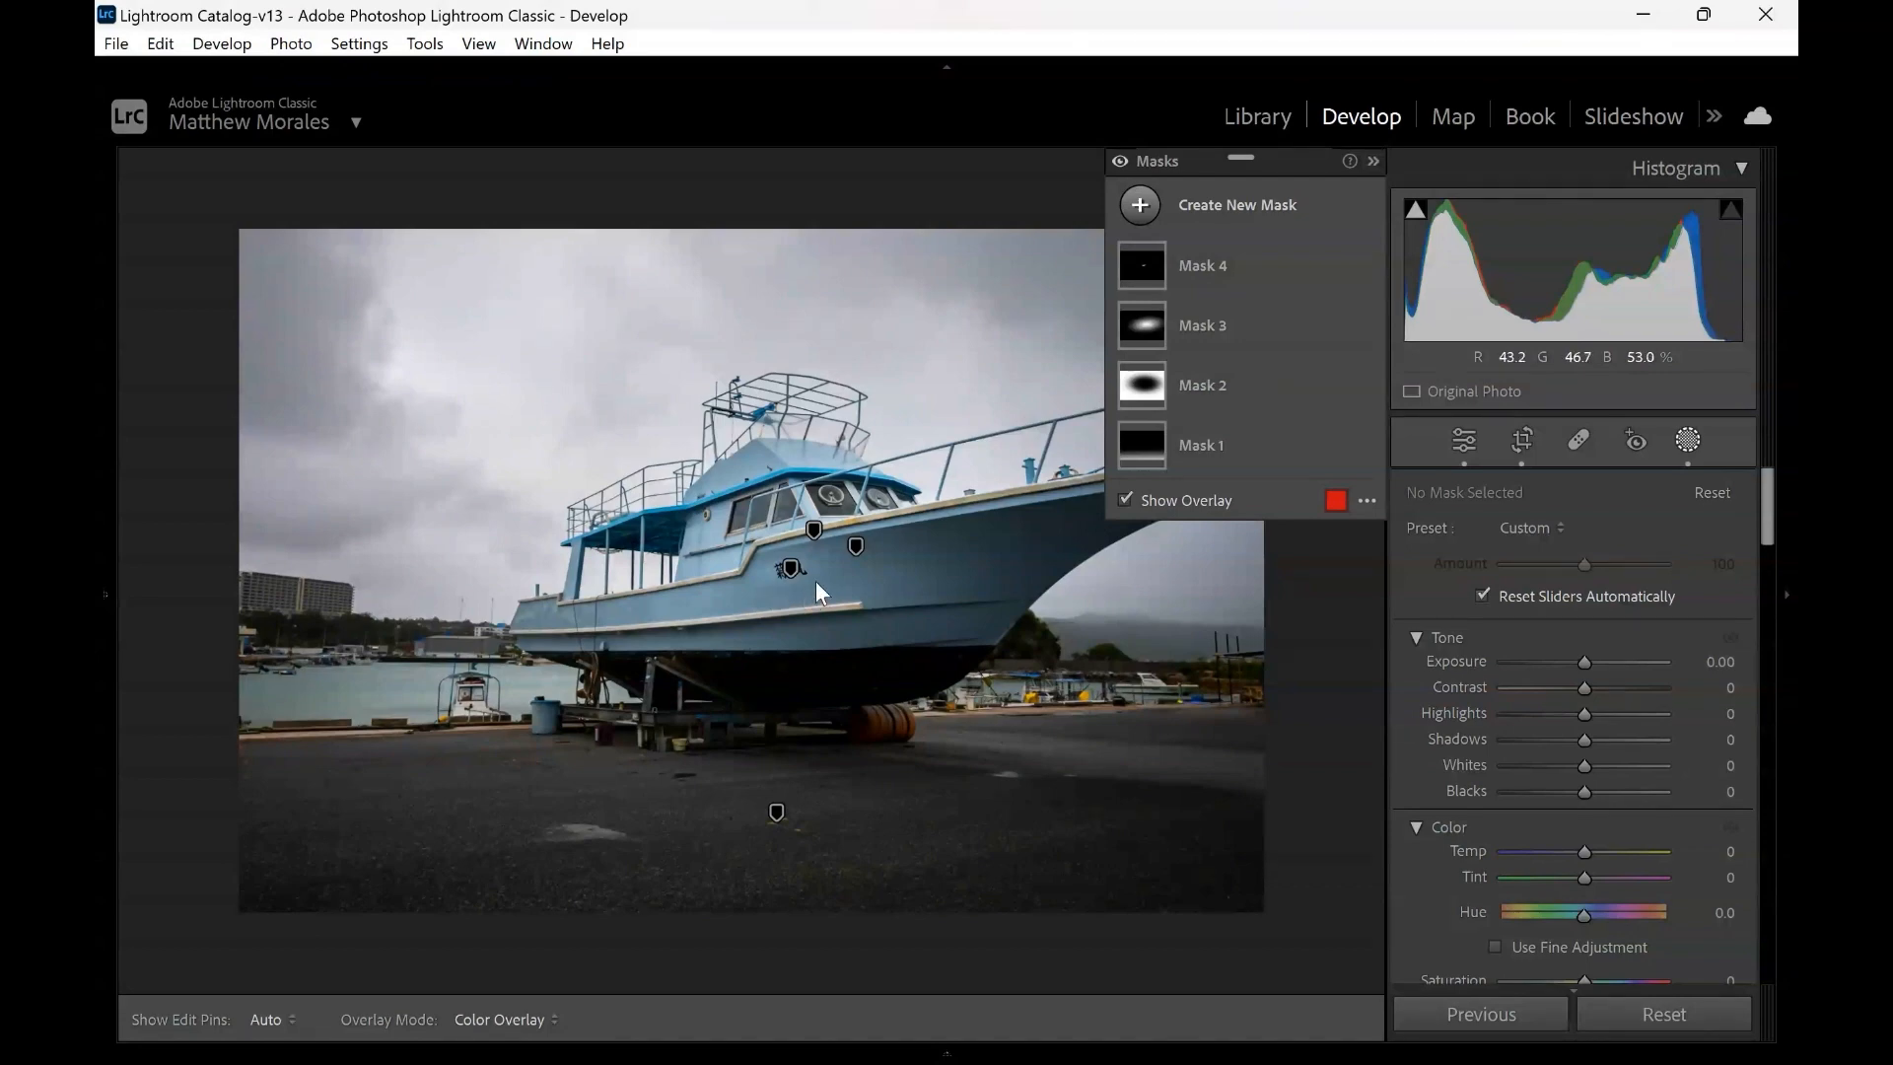
left_click(1205, 268)
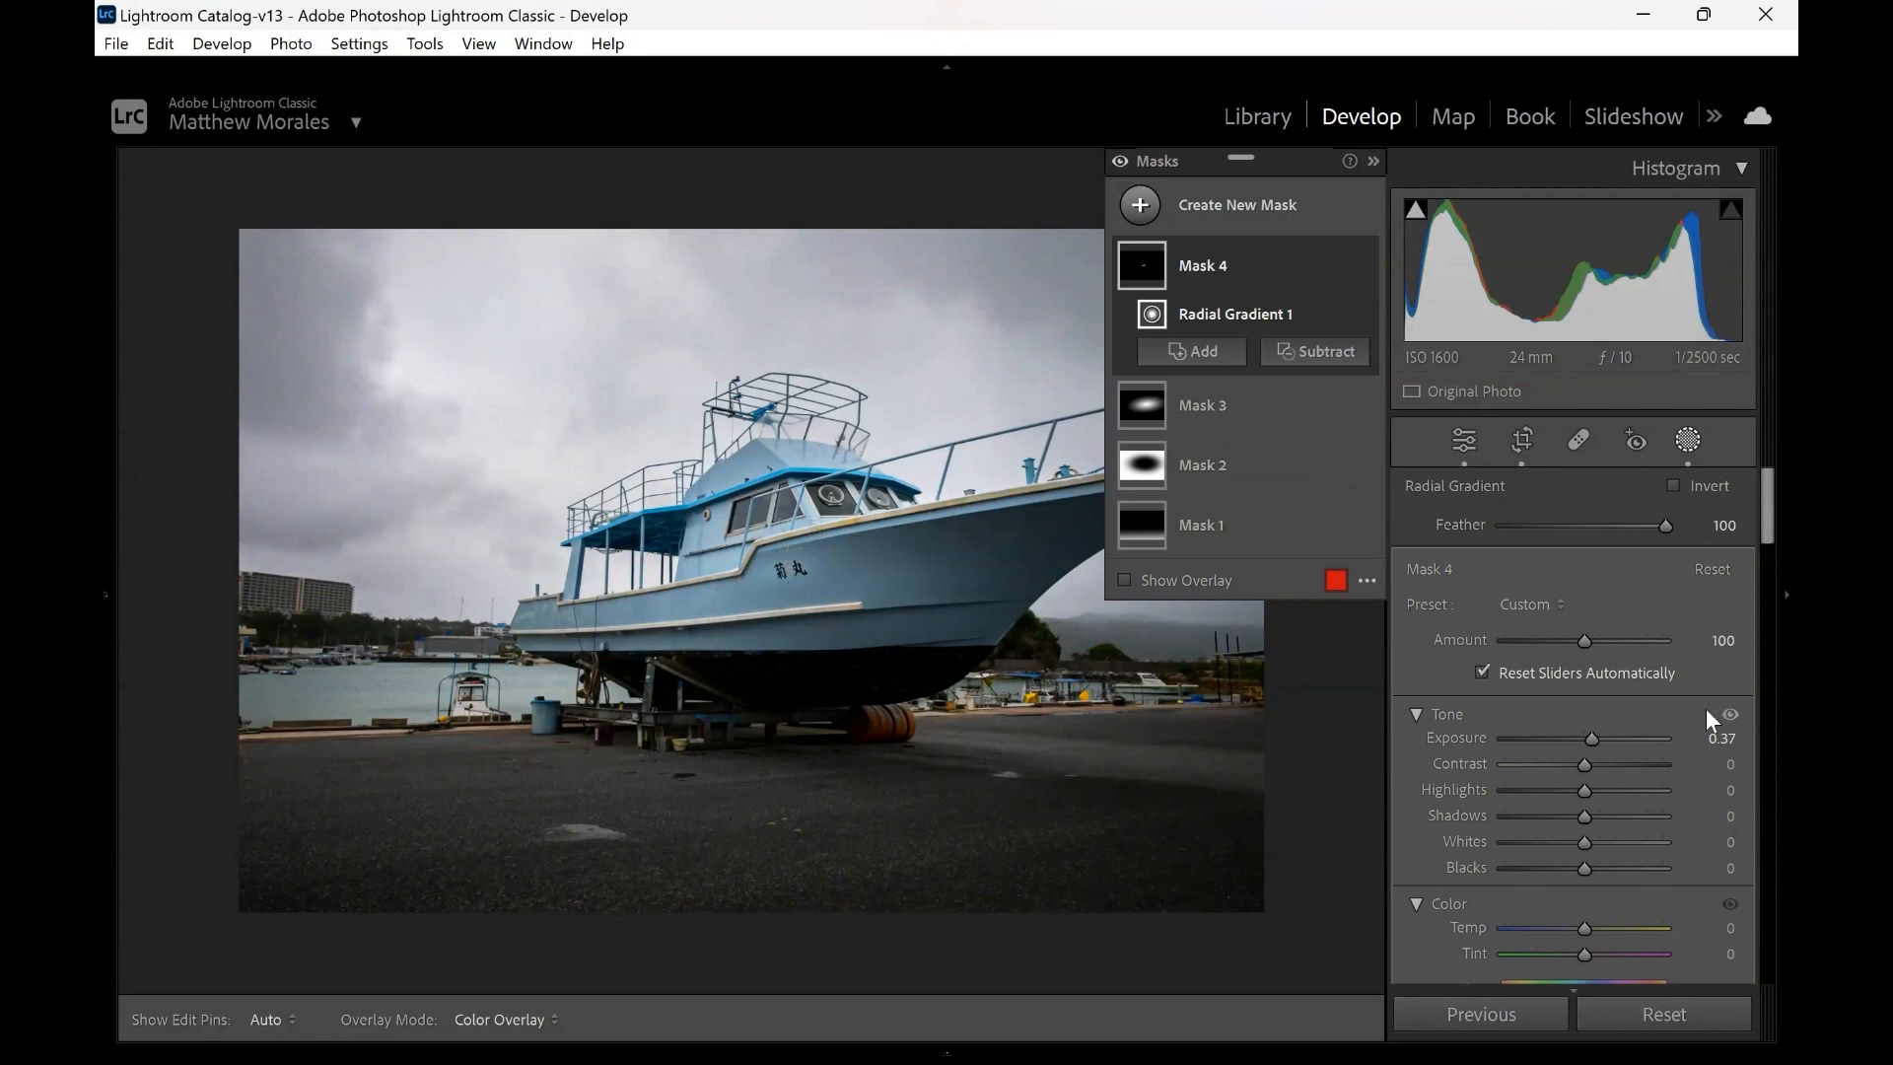
left_click_drag(1591, 735, 1597, 736)
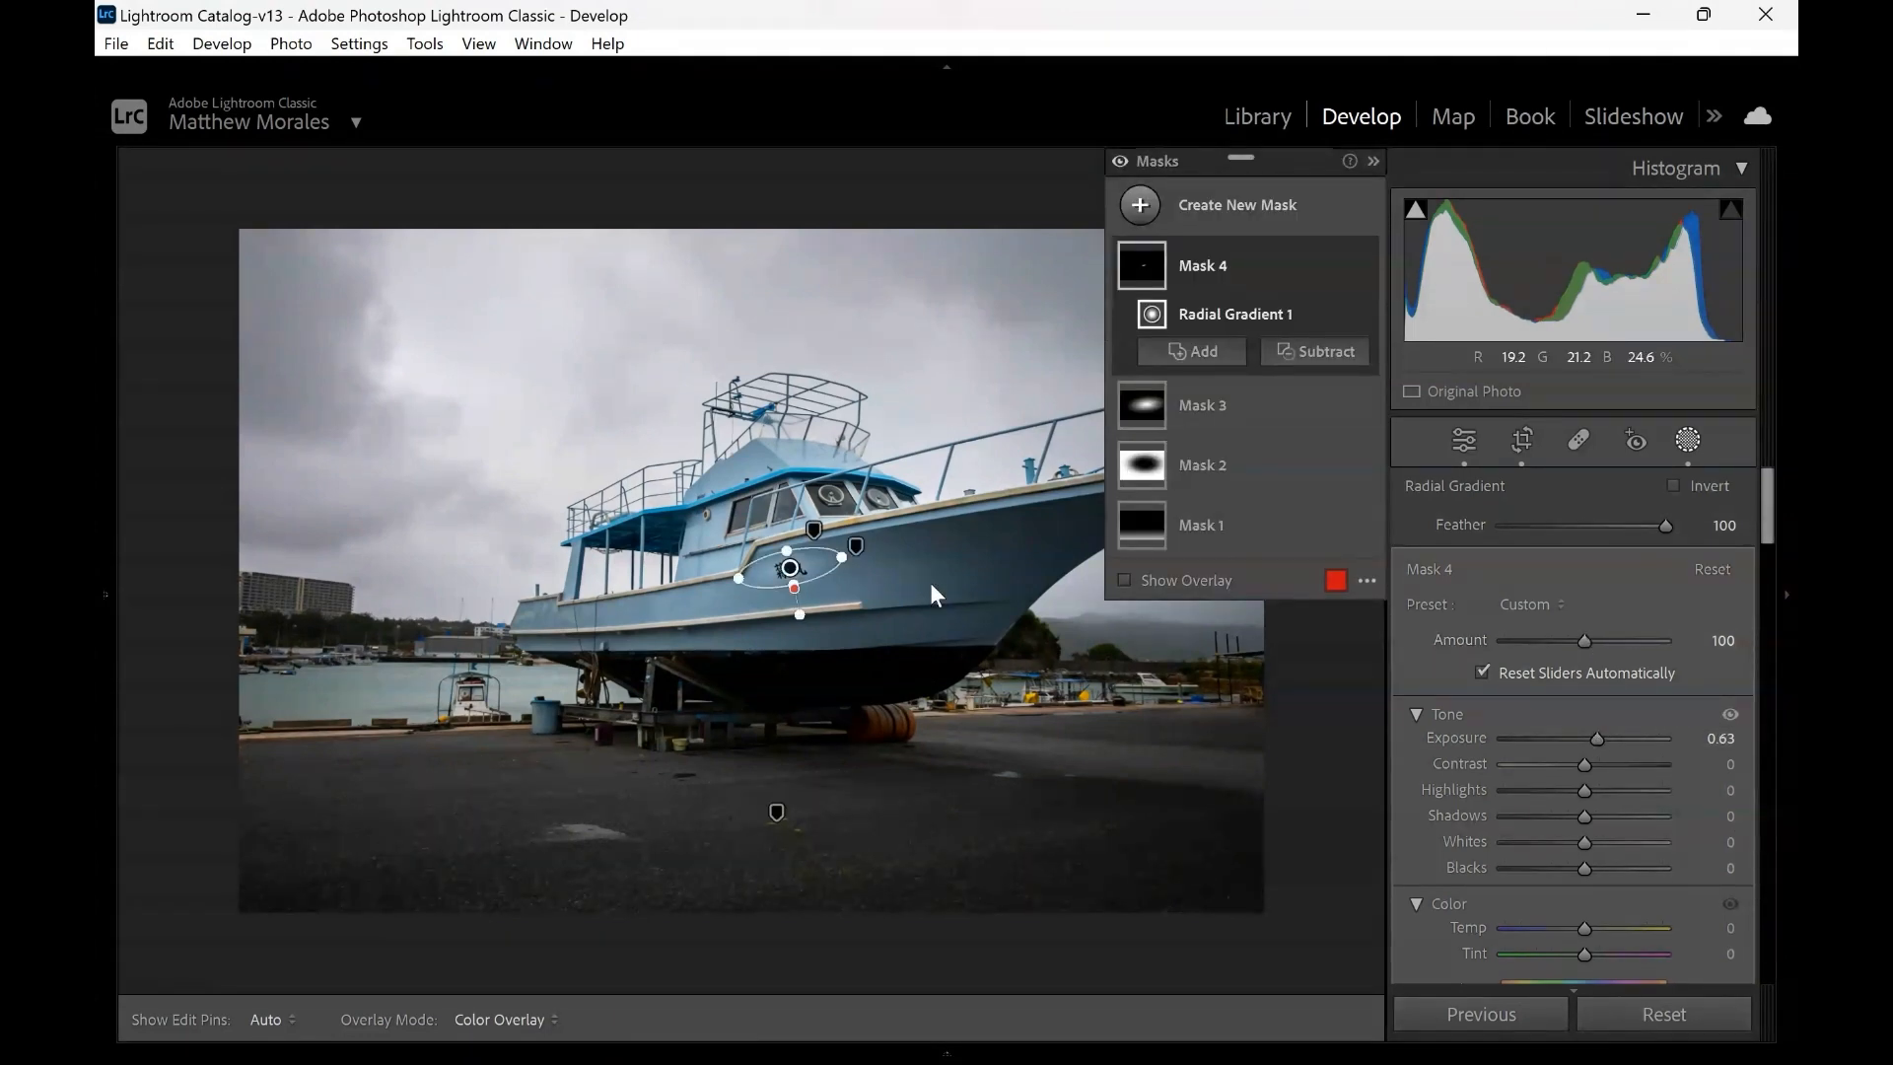
left_click_drag(834, 557, 858, 549)
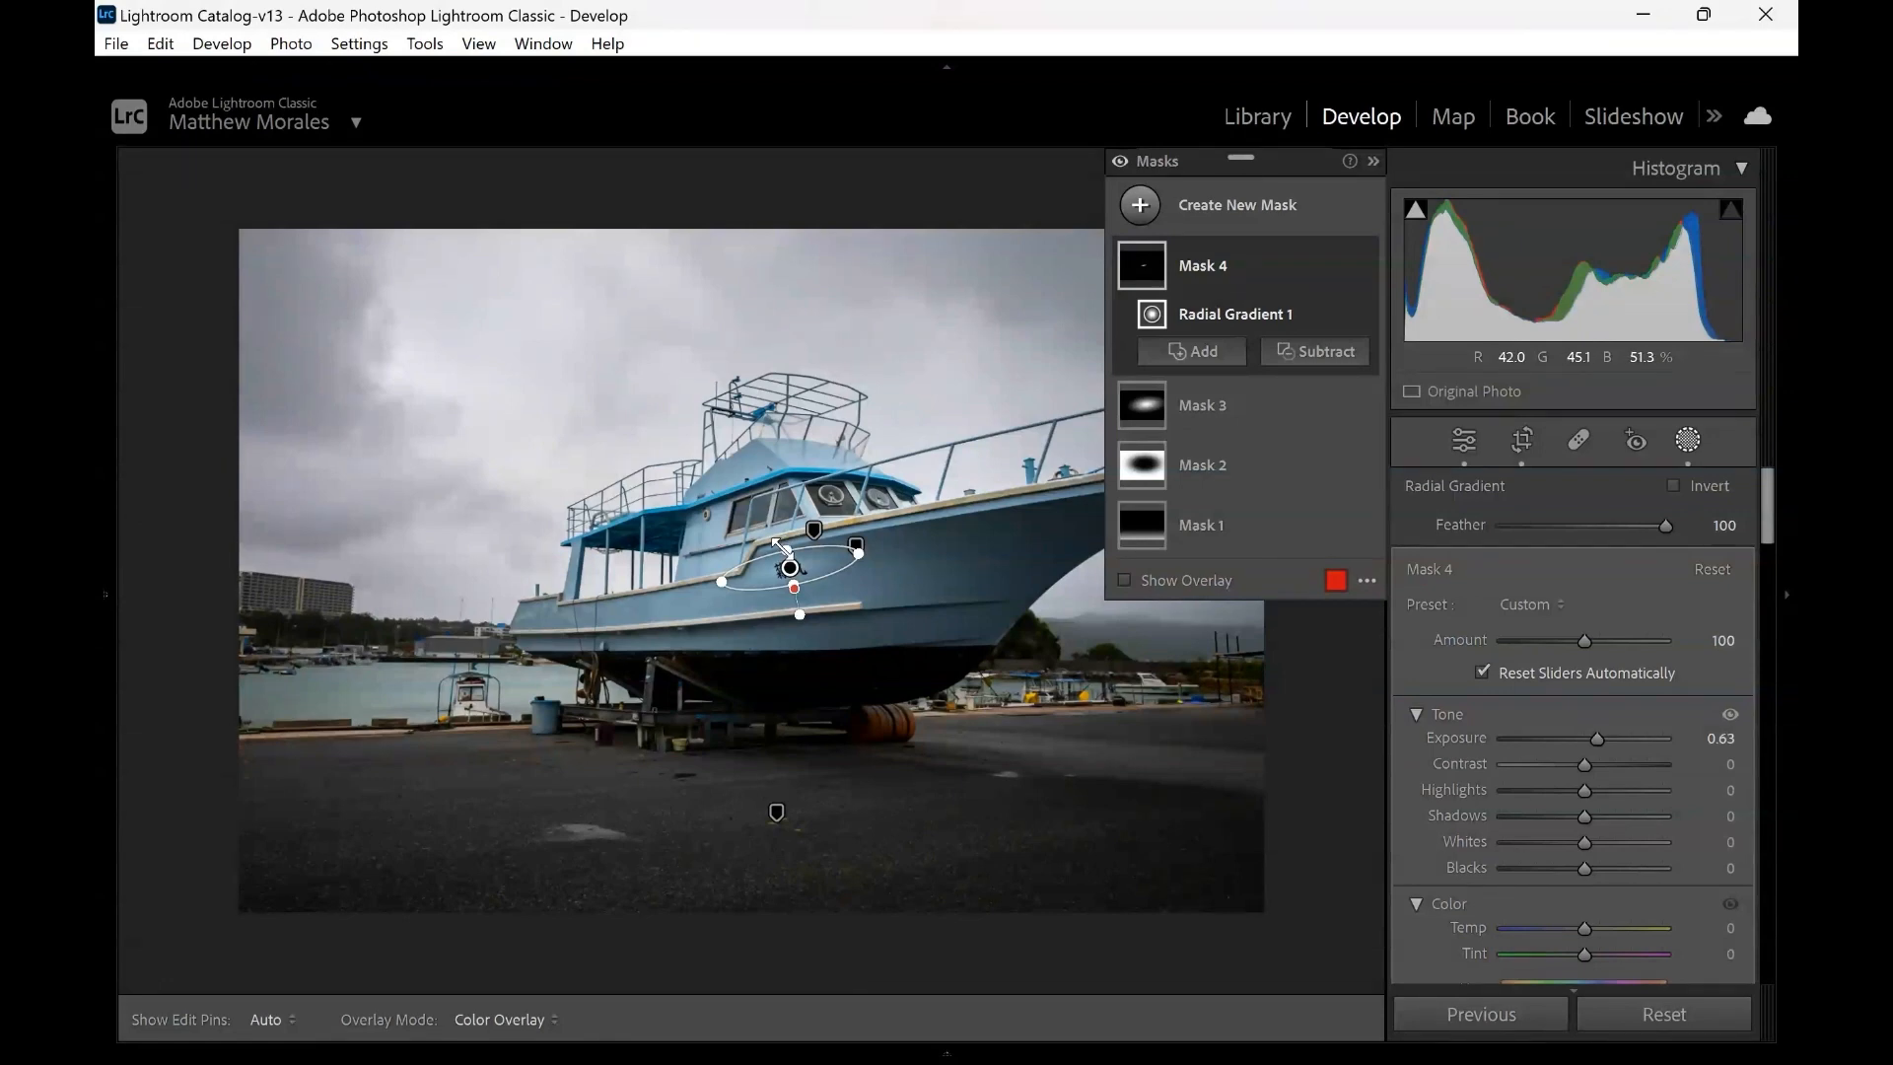
left_click_drag(785, 547, 780, 540)
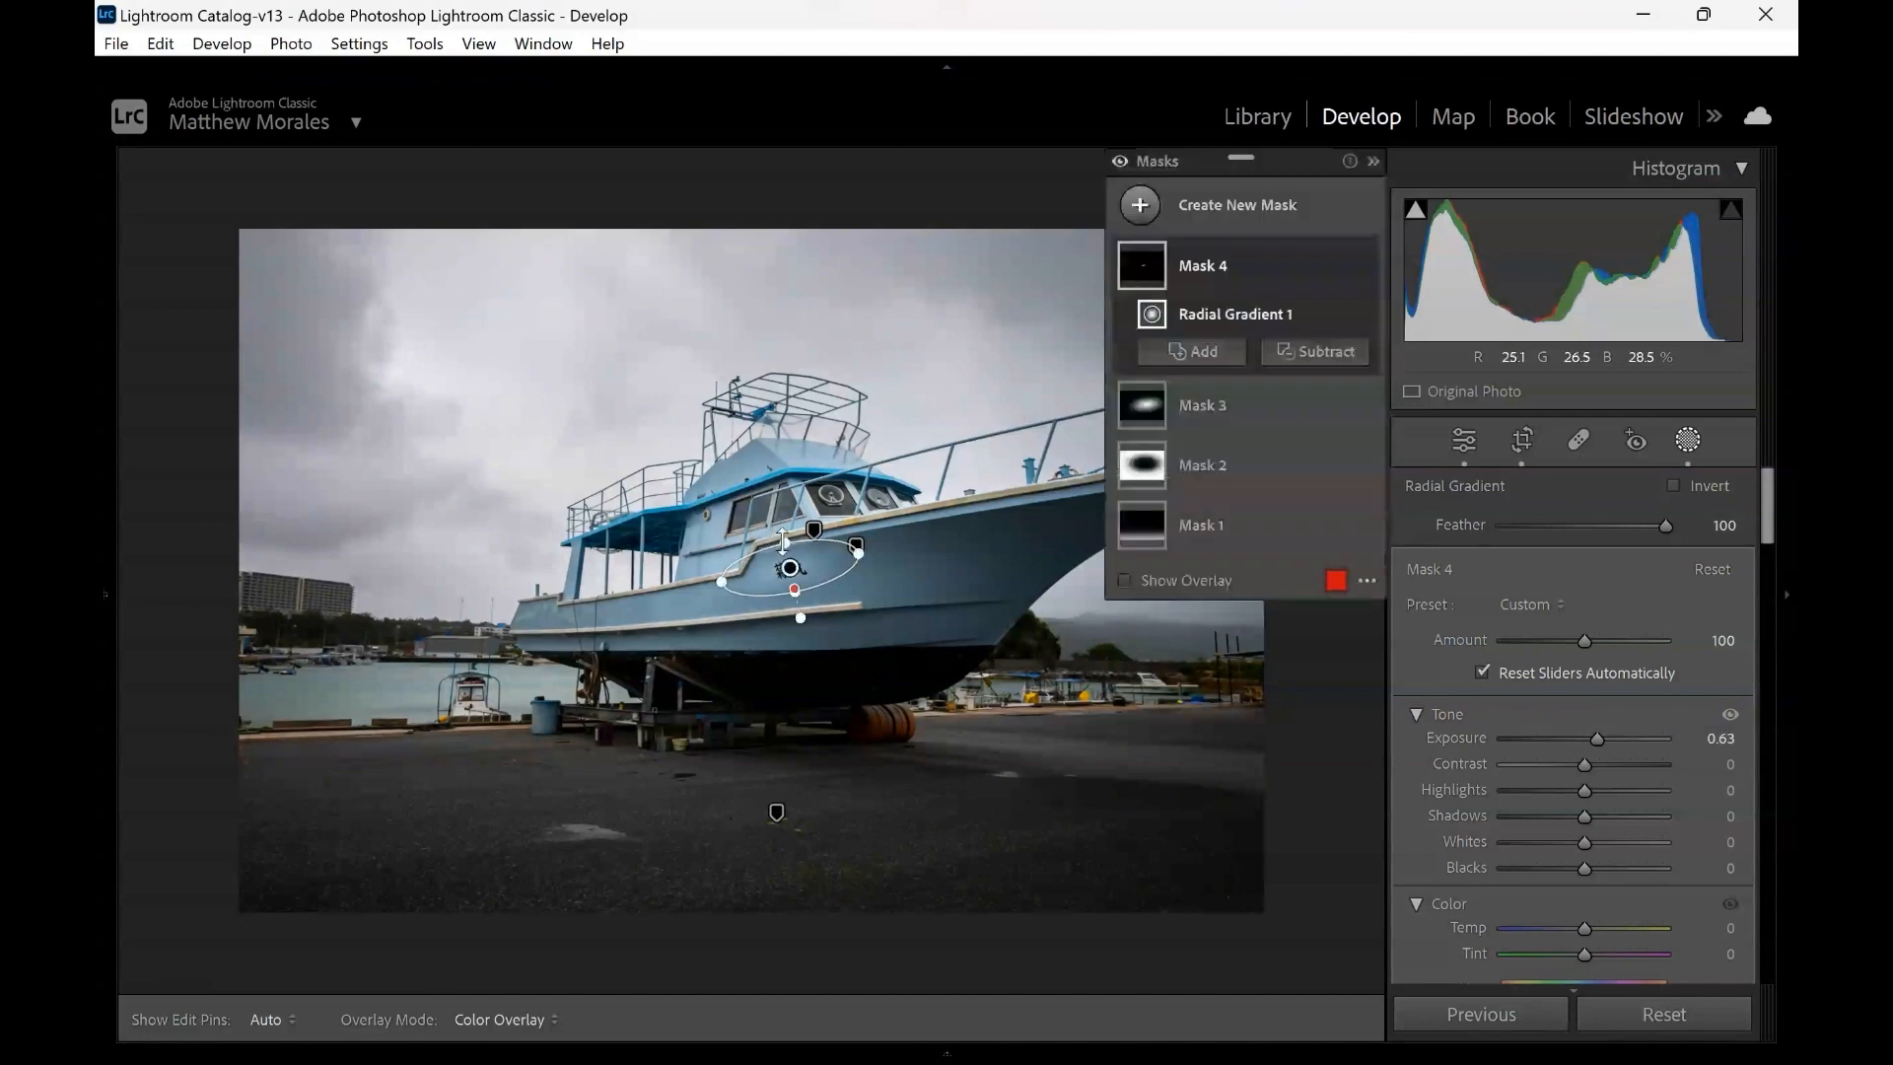
left_click_drag(1603, 738, 1677, 731)
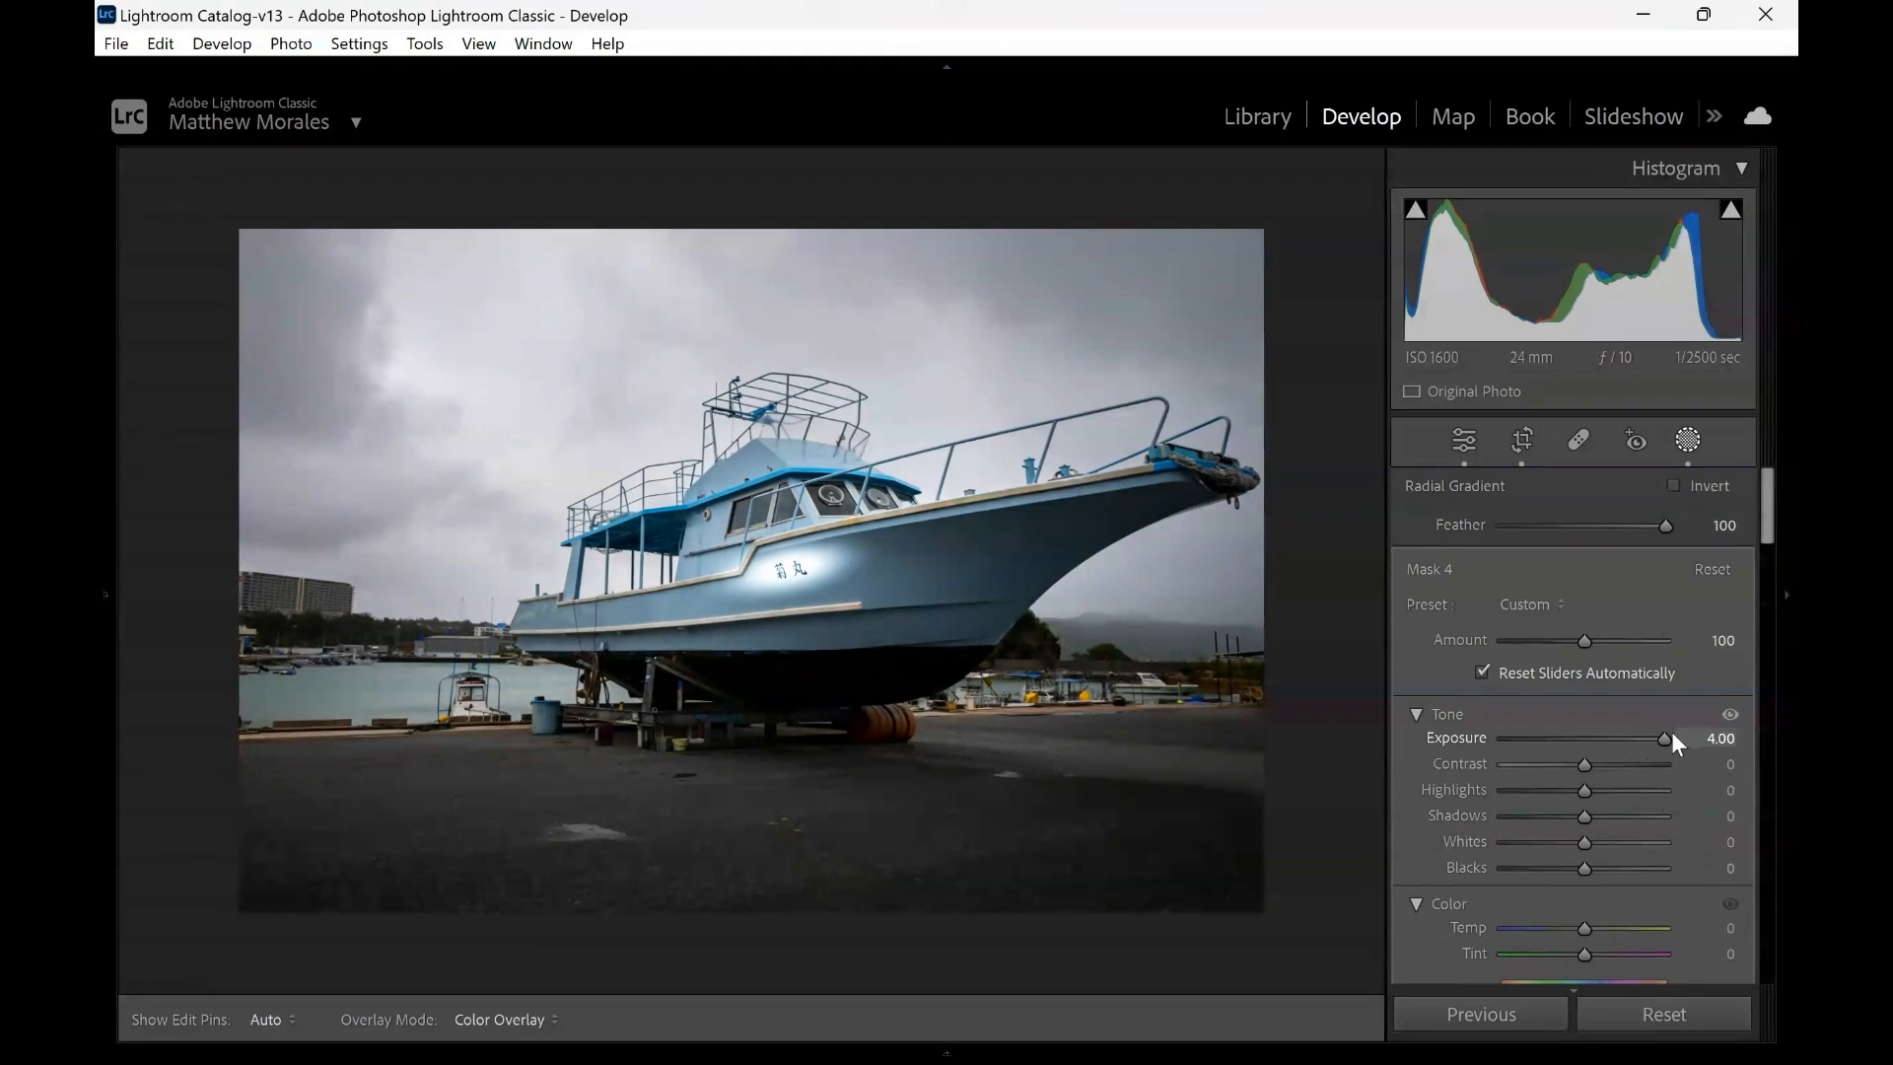
Lower Mask 4's exposure to 0.53 and close masking
left_click_drag(1672, 734, 1601, 737)
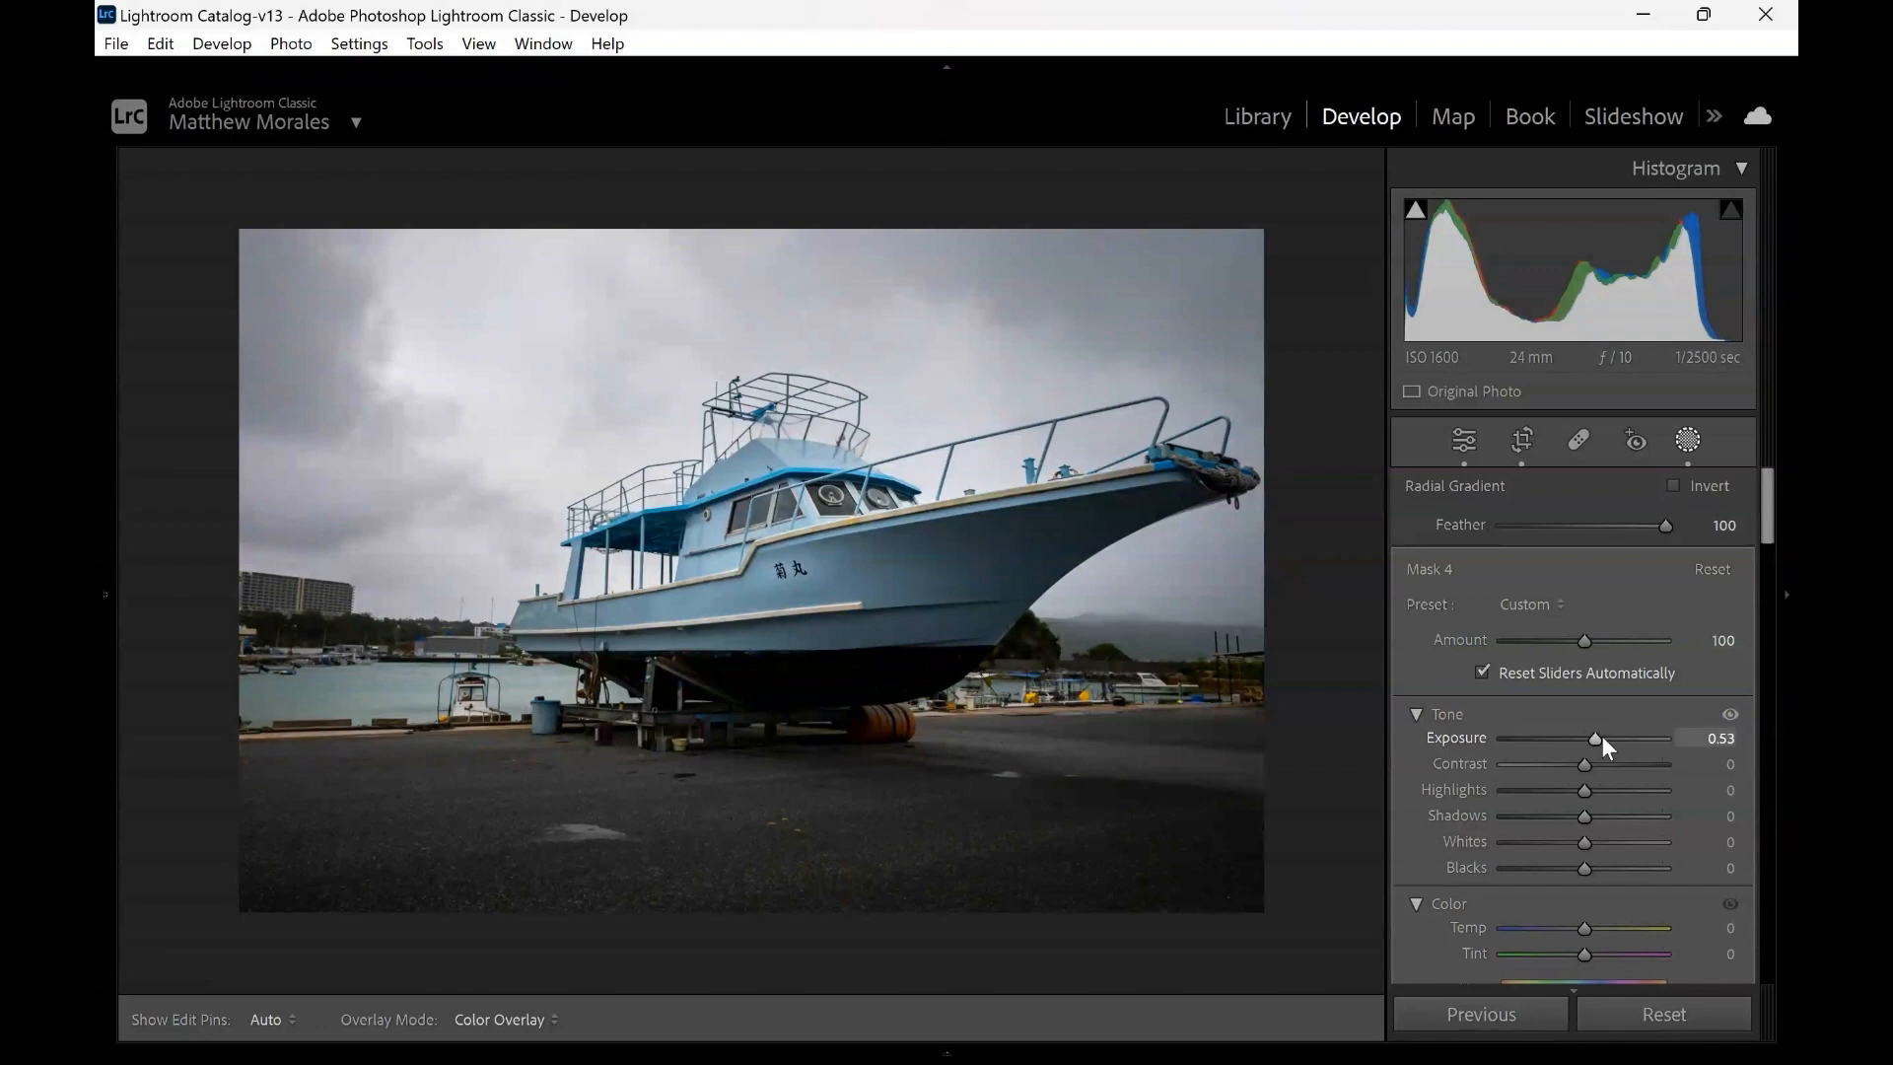
left_click(1473, 451)
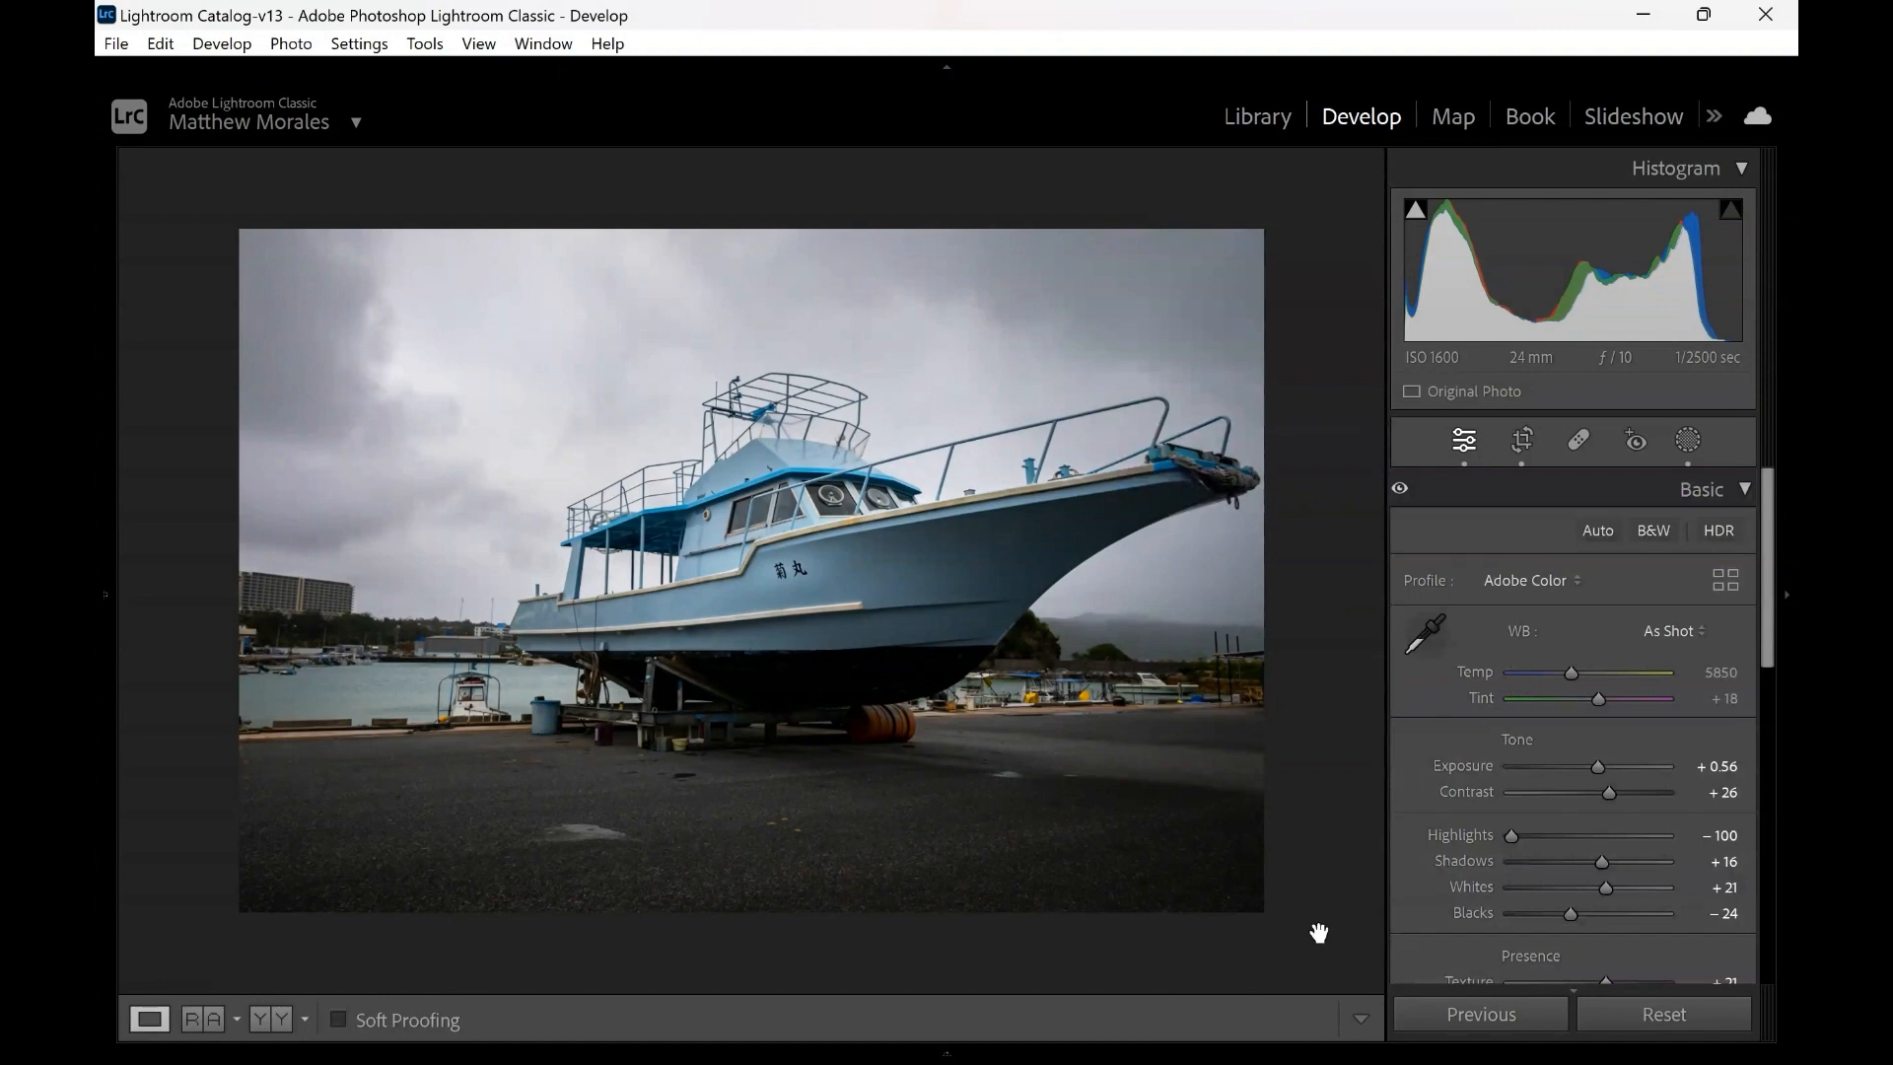
Try the Adobe Vivid, Landscape, Portrait and Standard profiles on the photo, and settle on Adobe Vivid
left_click(1518, 579)
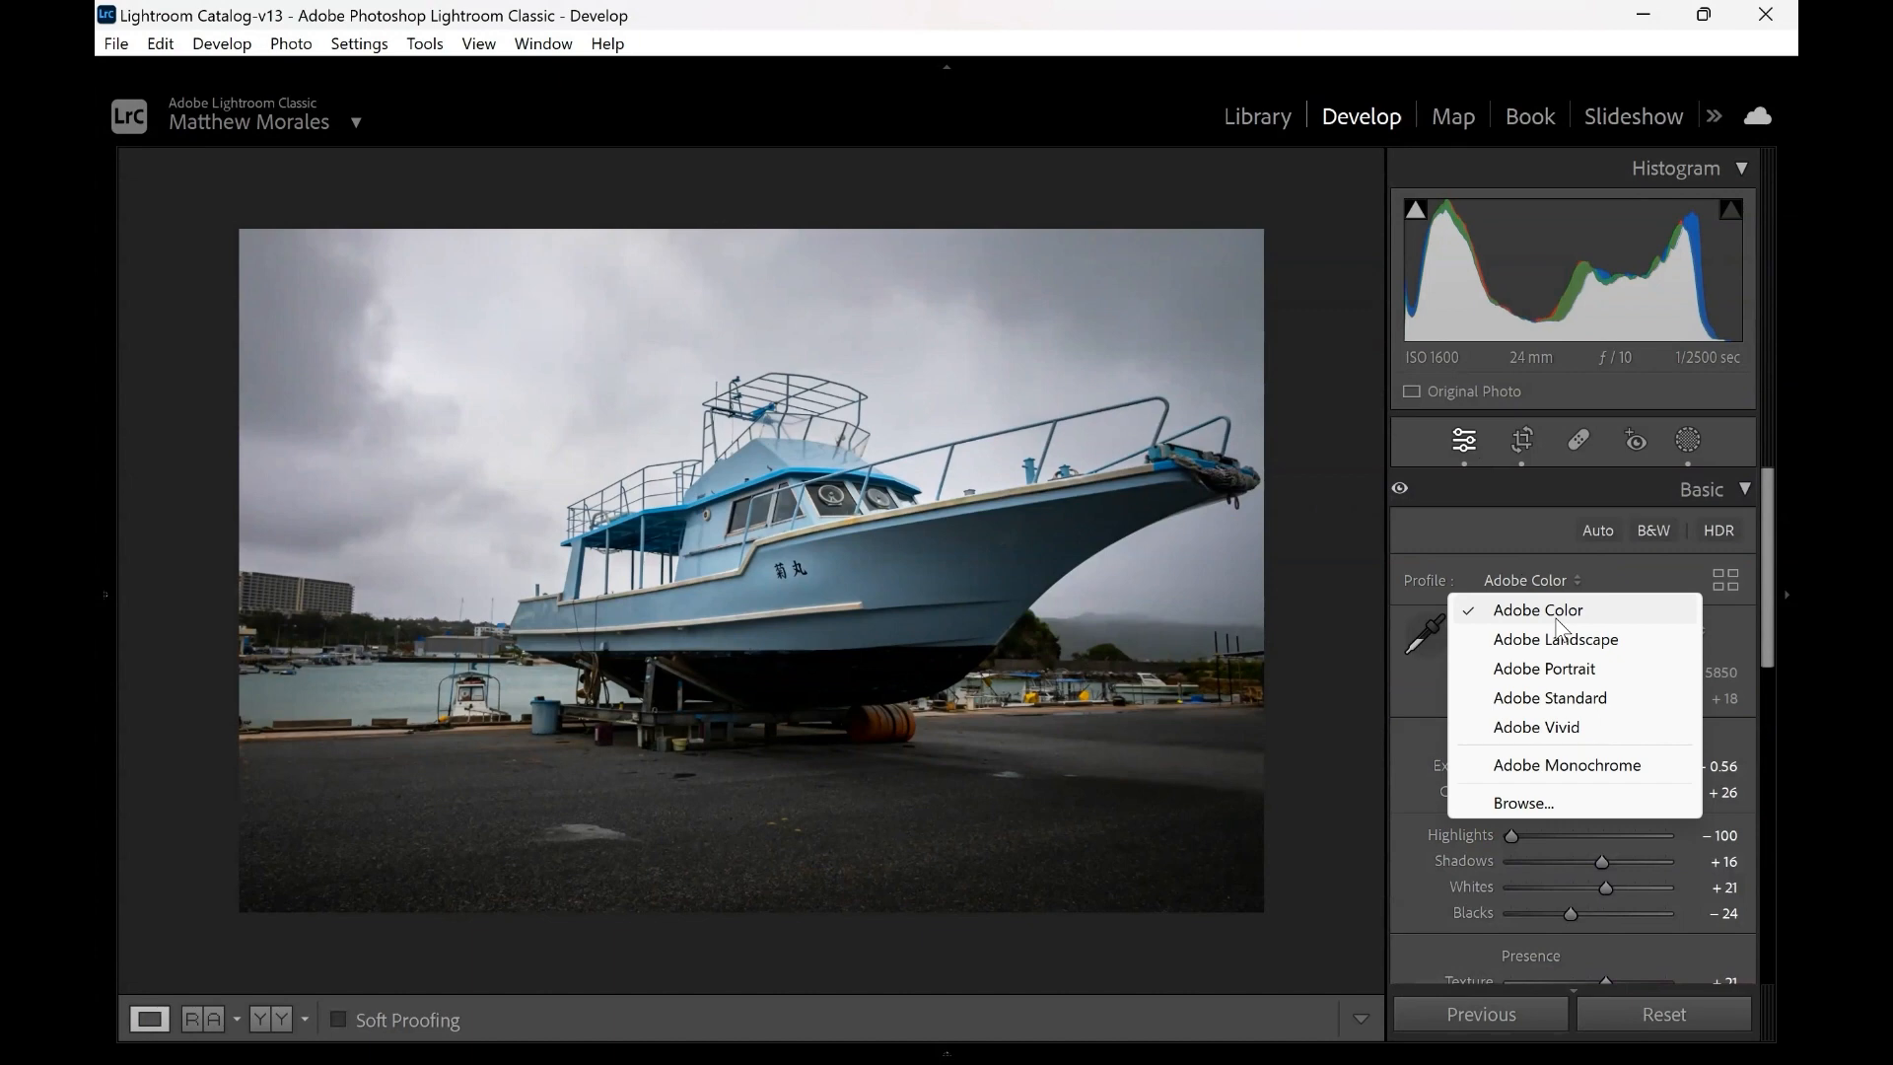
left_click(1558, 736)
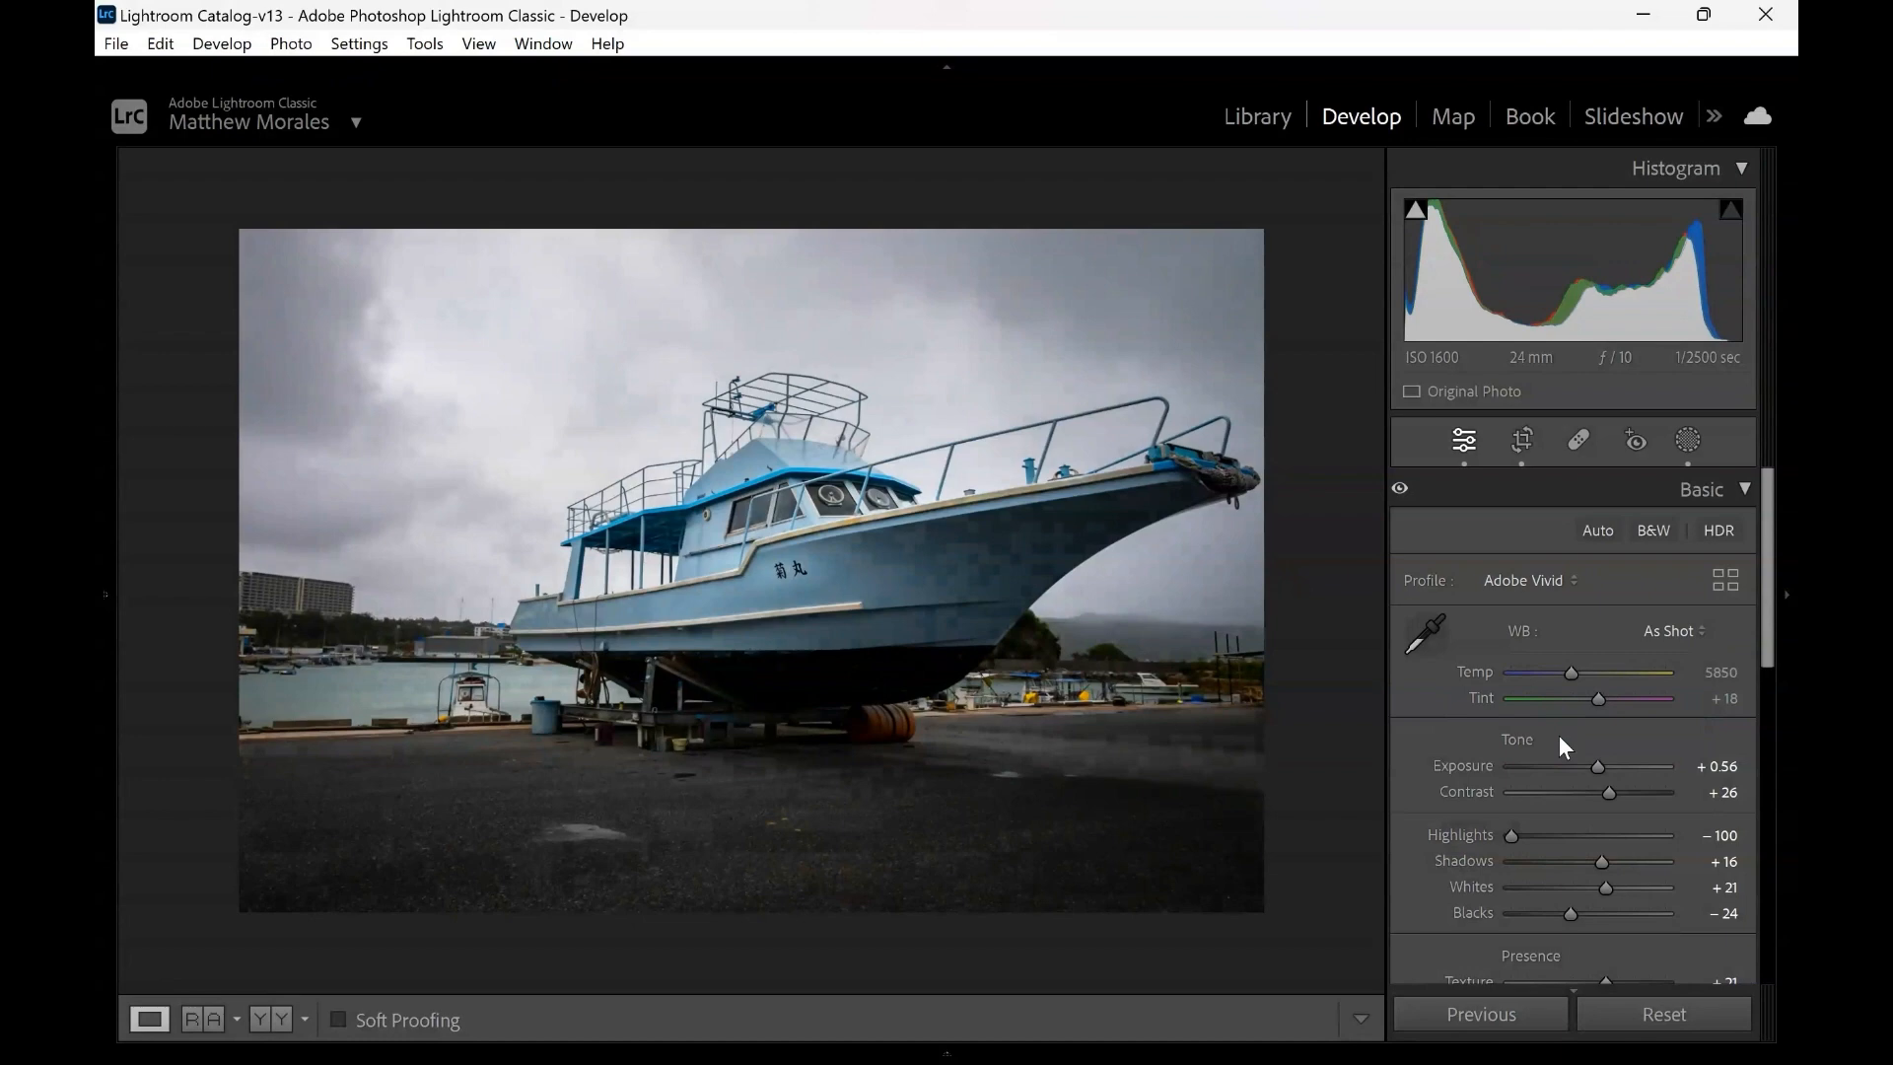
left_click(1505, 582)
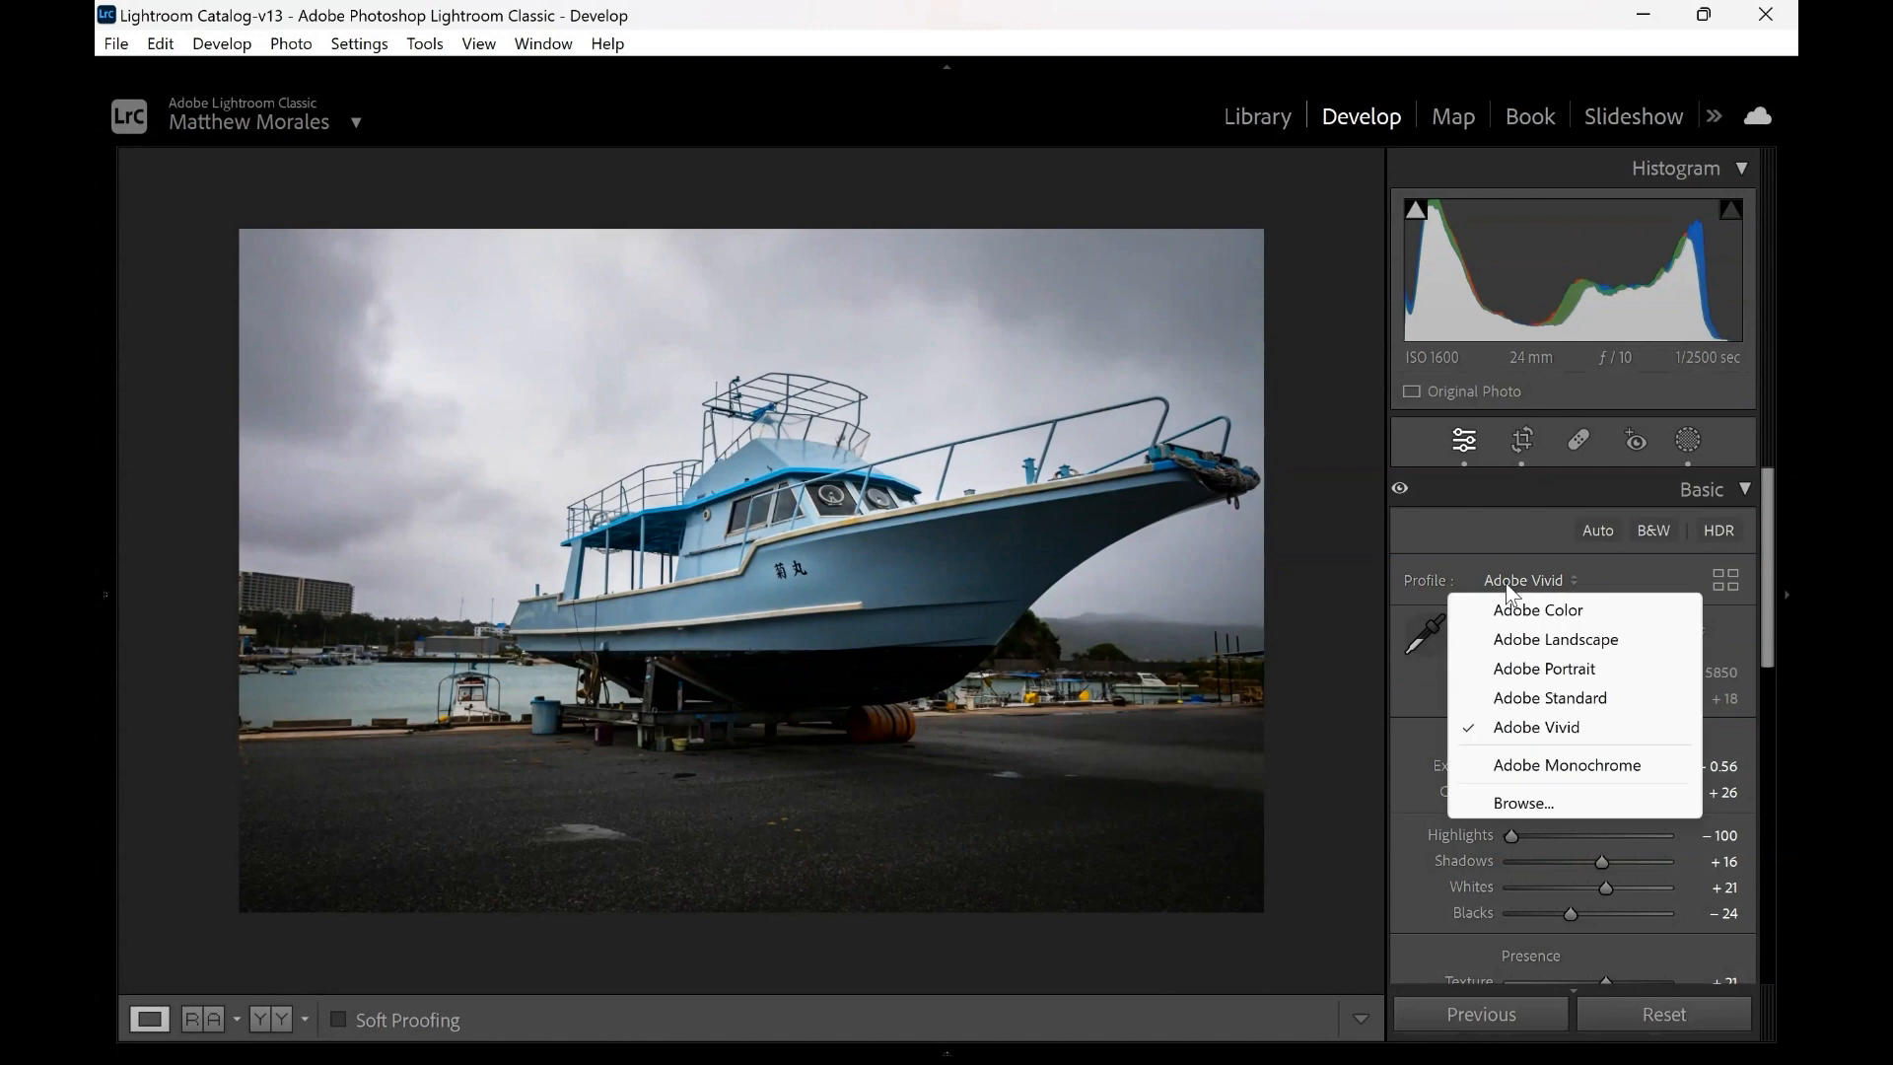
left_click(1548, 642)
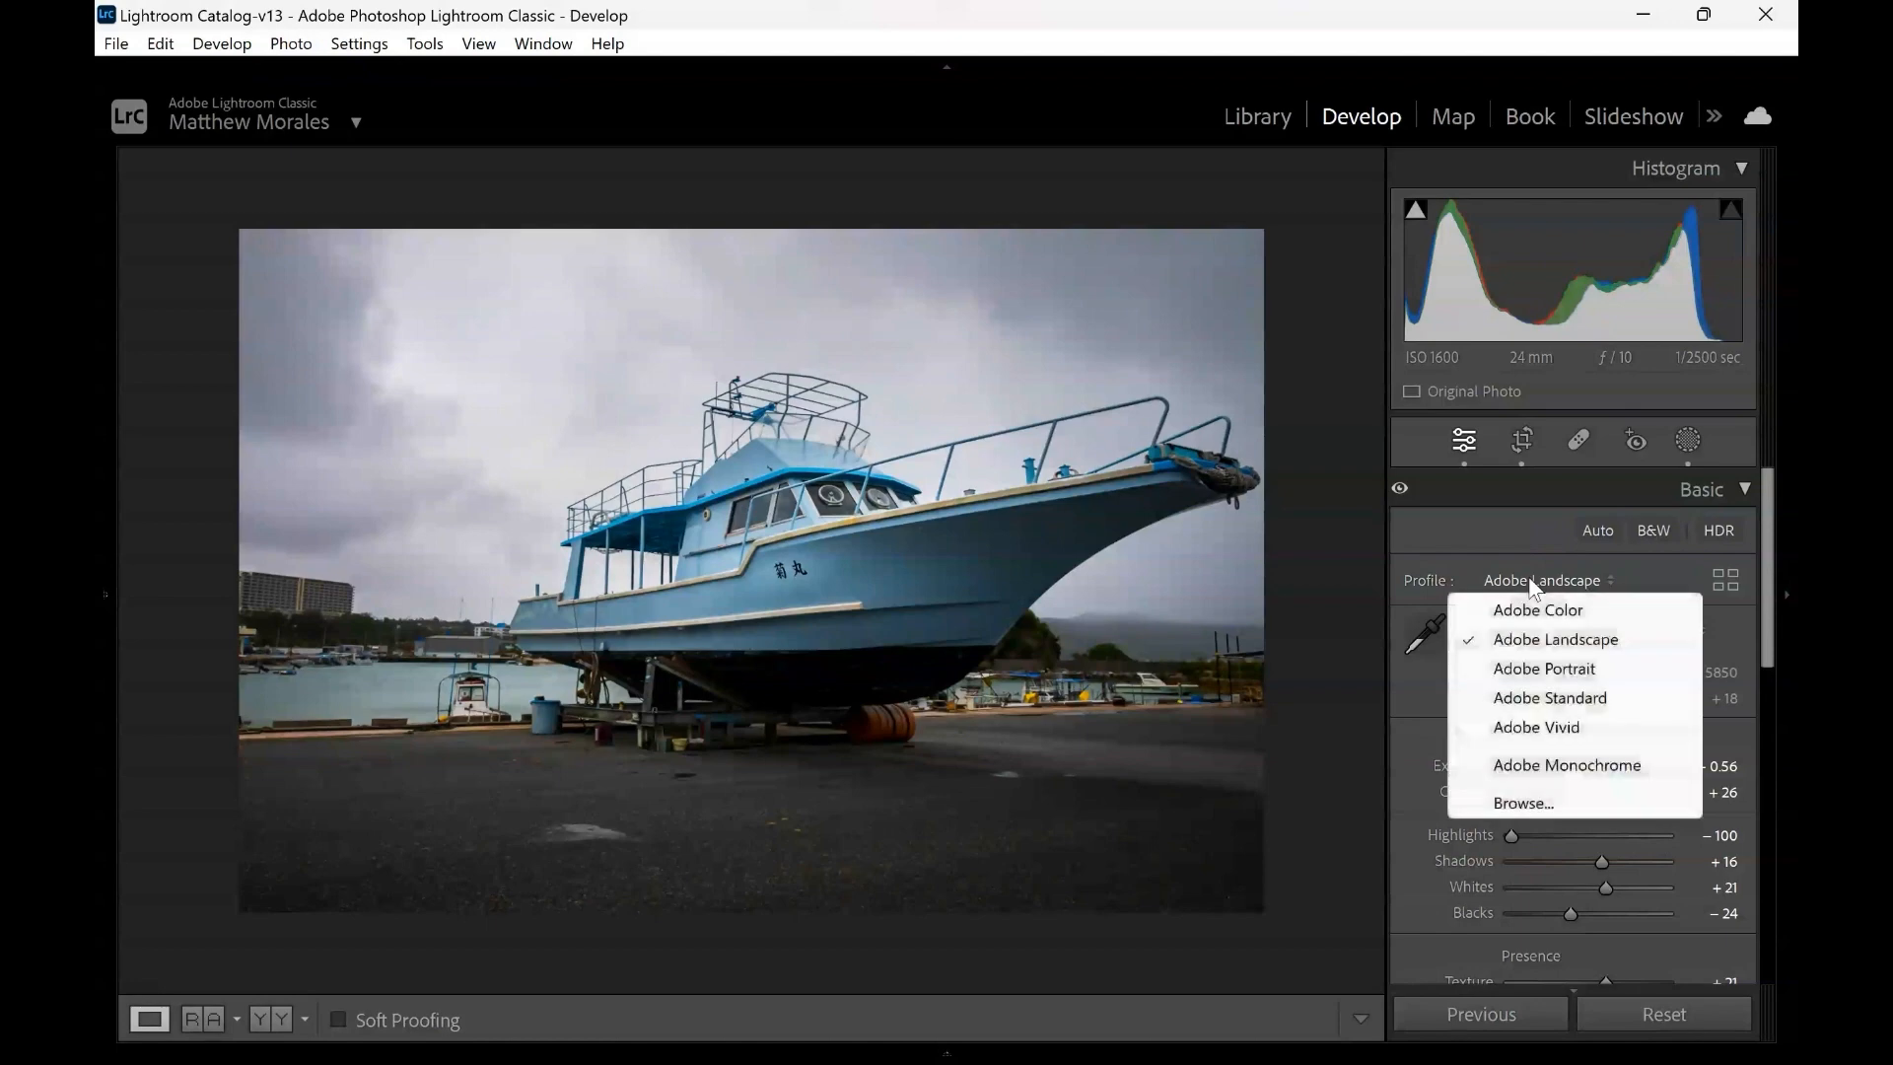
left_click(1559, 668)
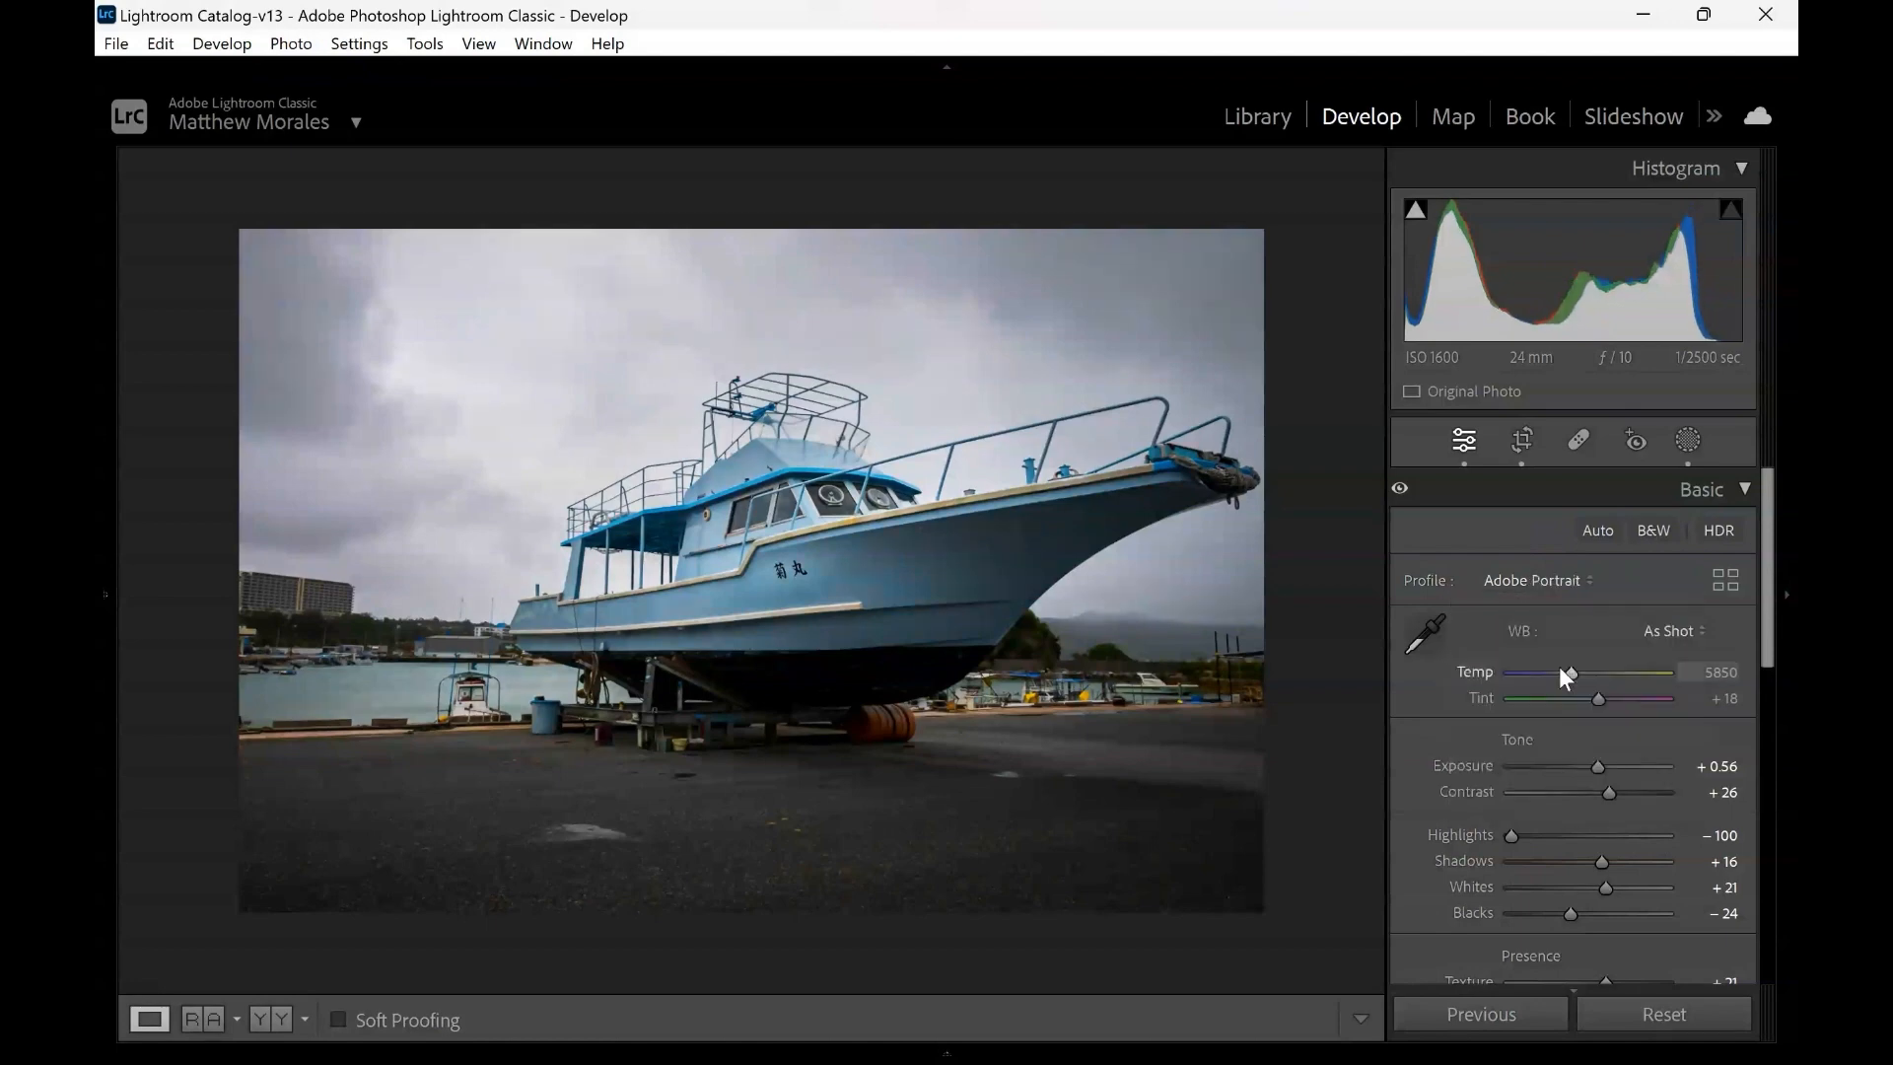
left_click(1538, 581)
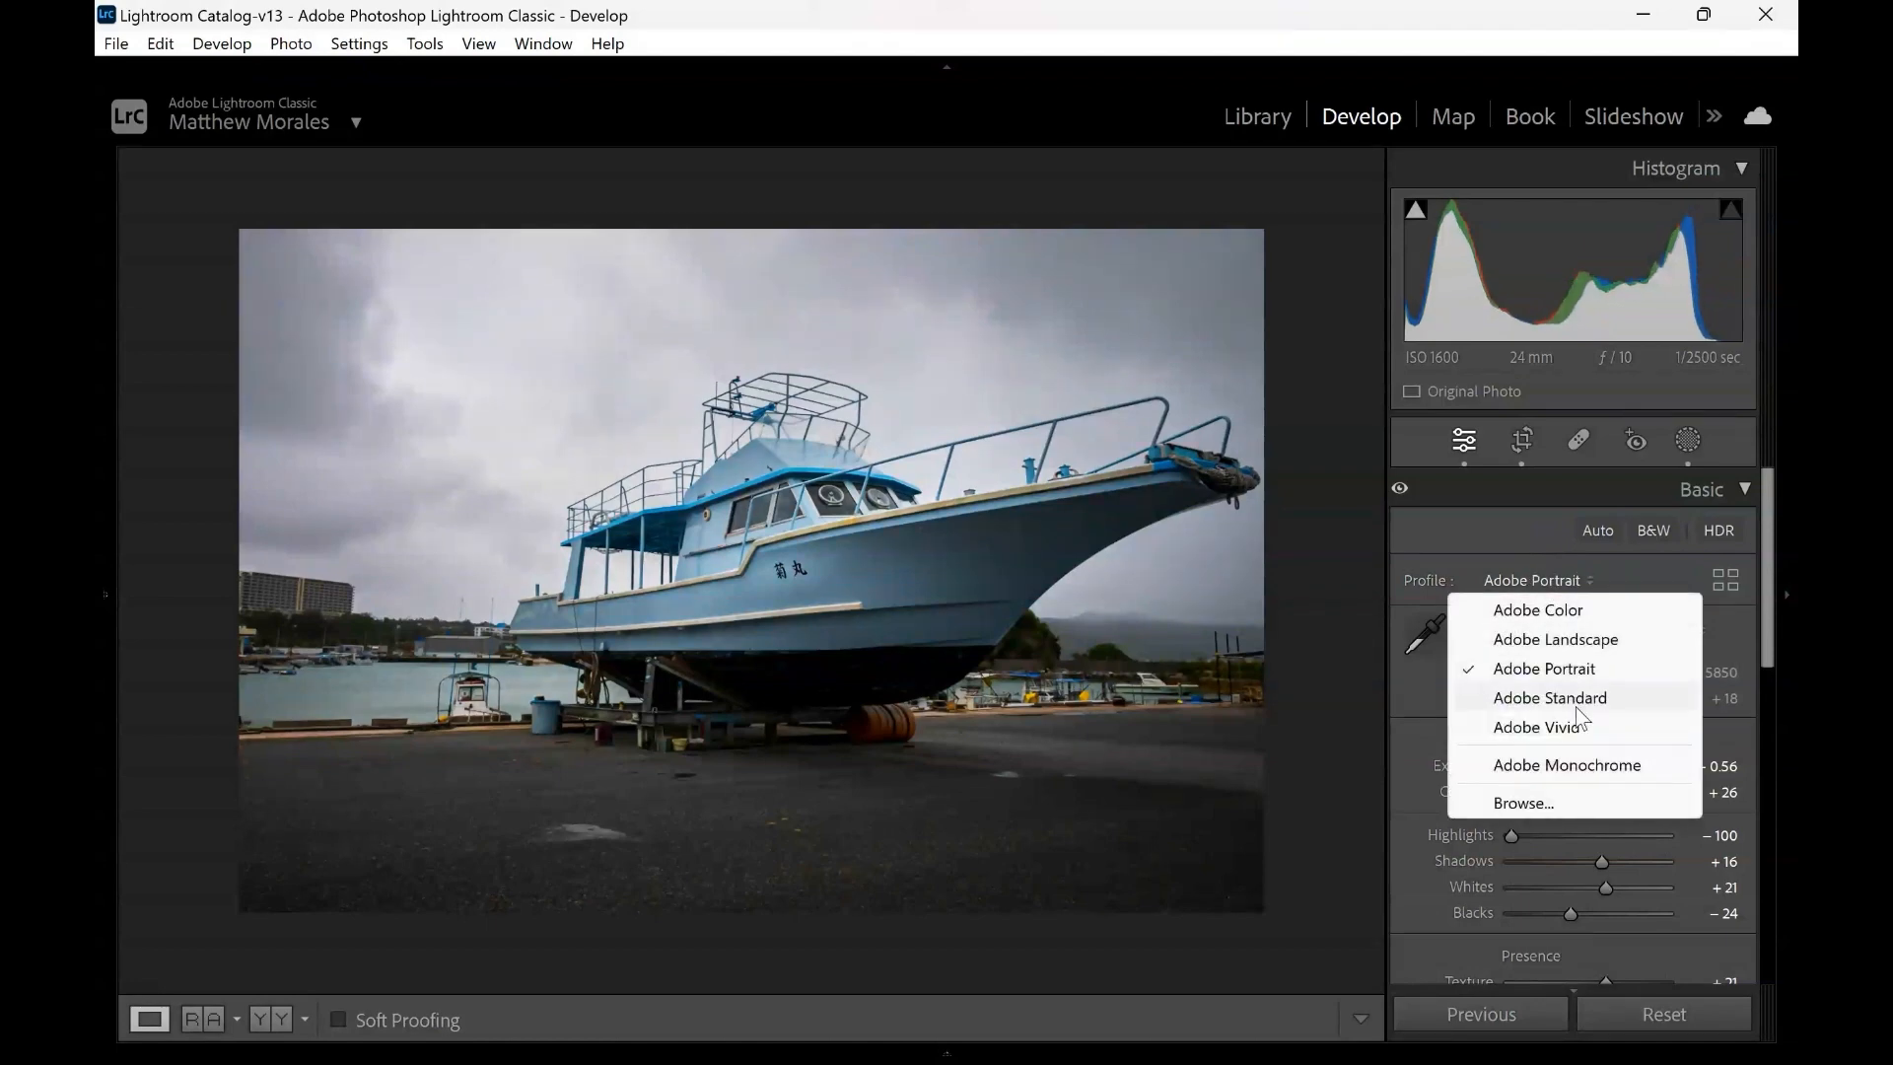
left_click(1573, 698)
left_click(1539, 579)
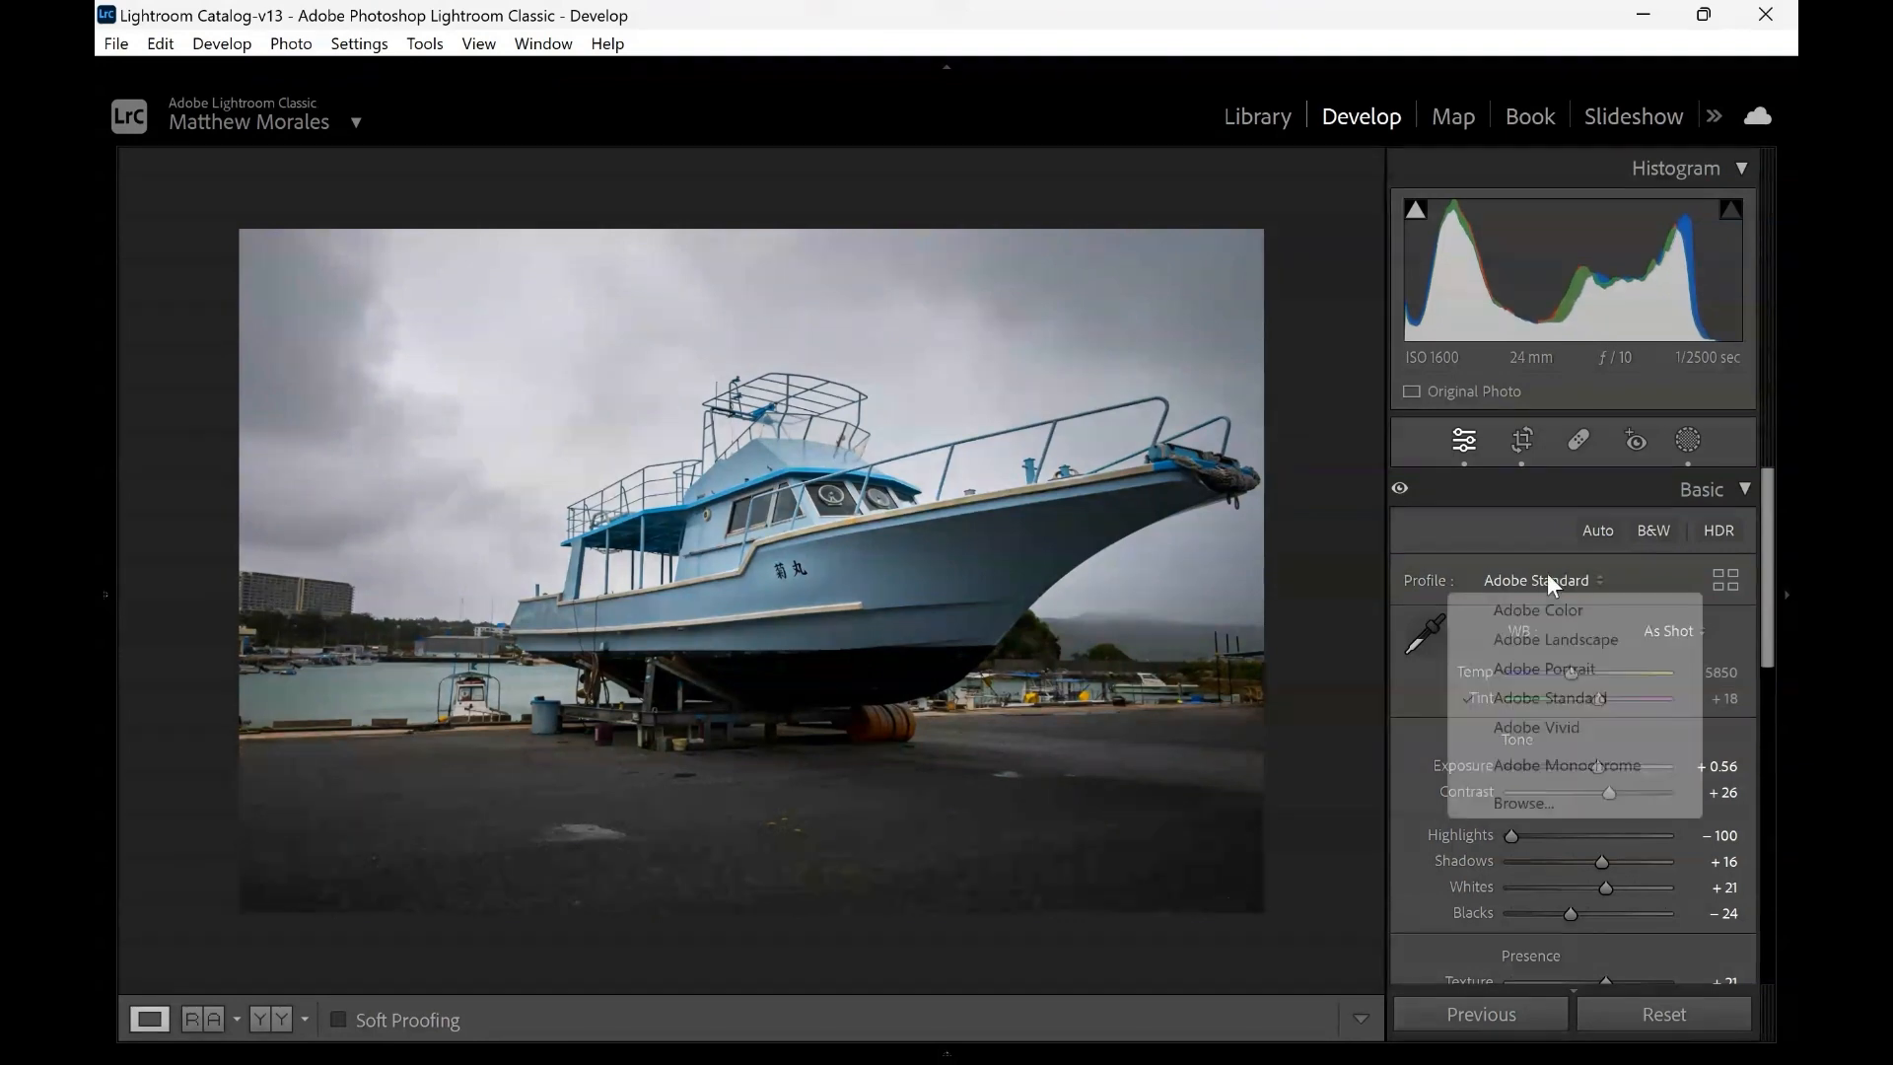
left_click(1558, 727)
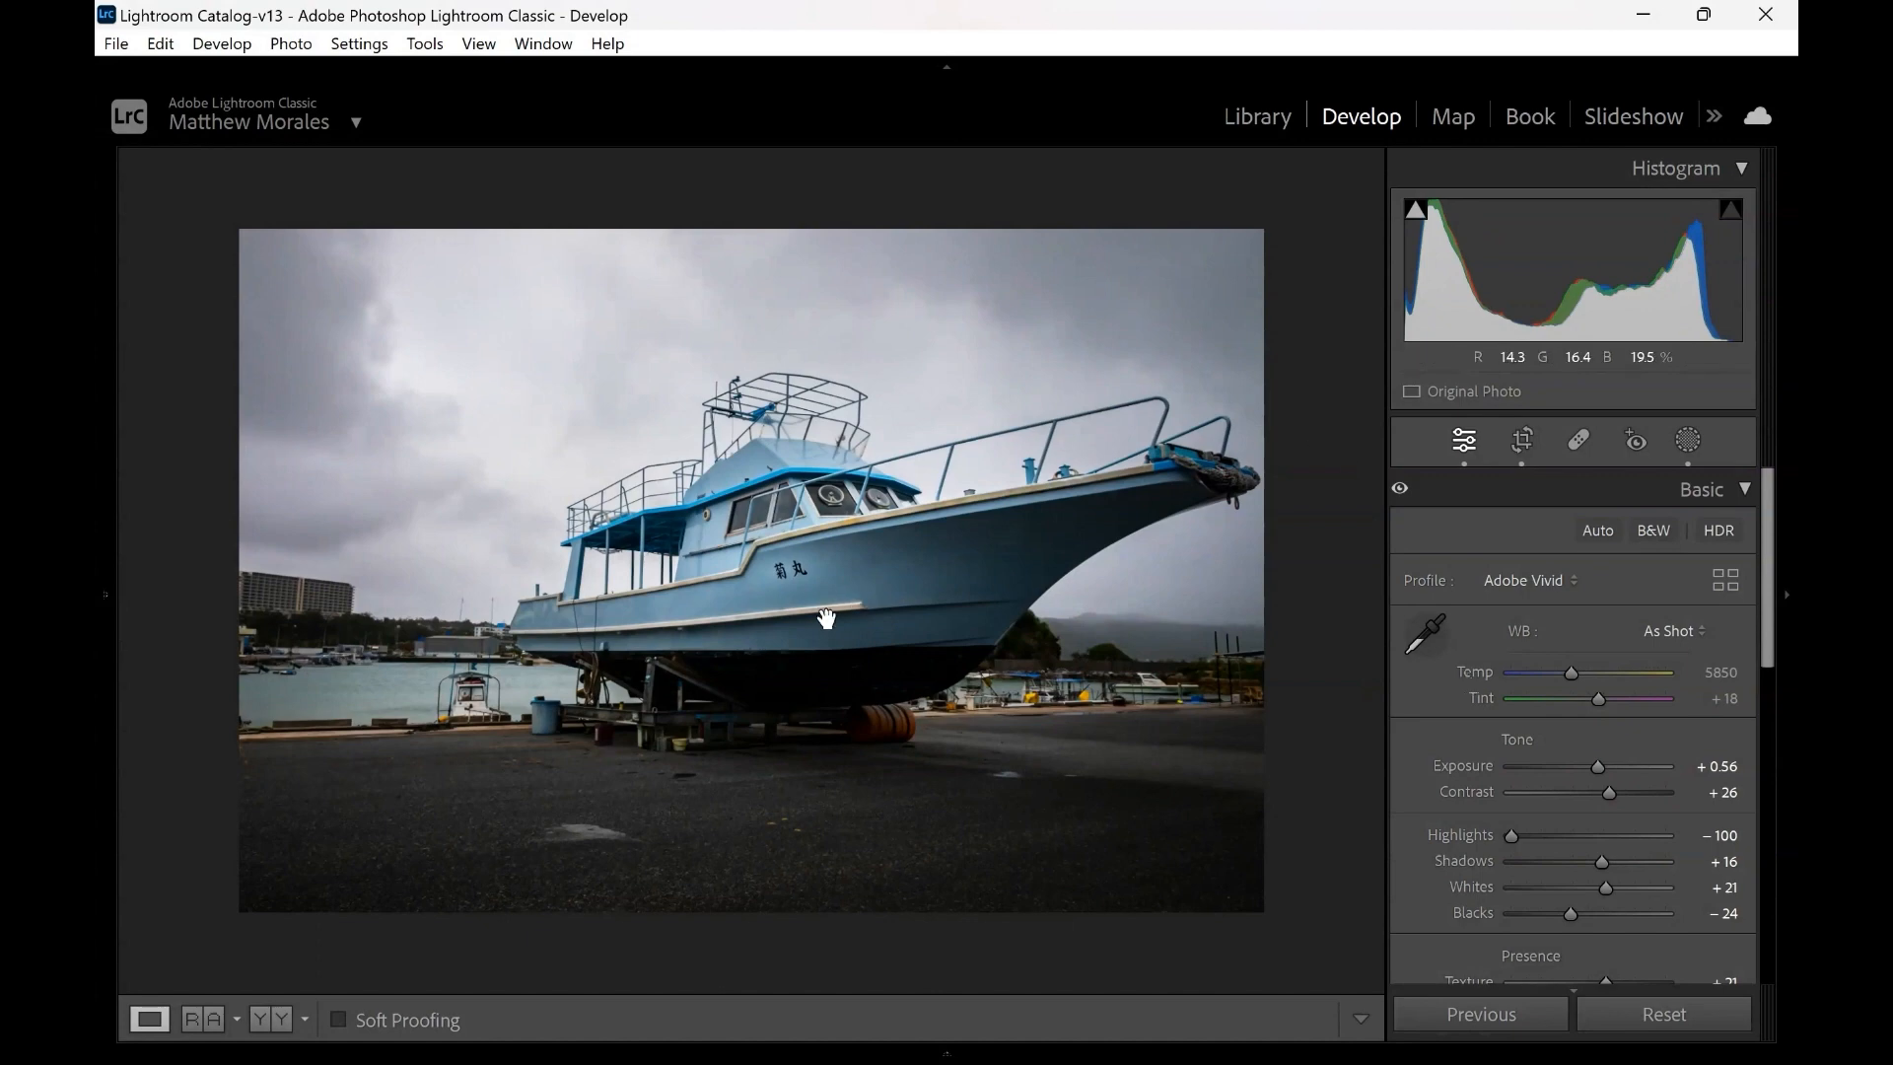
Crop the photo slightly tighter around the boat at the original aspect ratio, shift the image slightly down within the frame, and apply the crop
left_click(1519, 446)
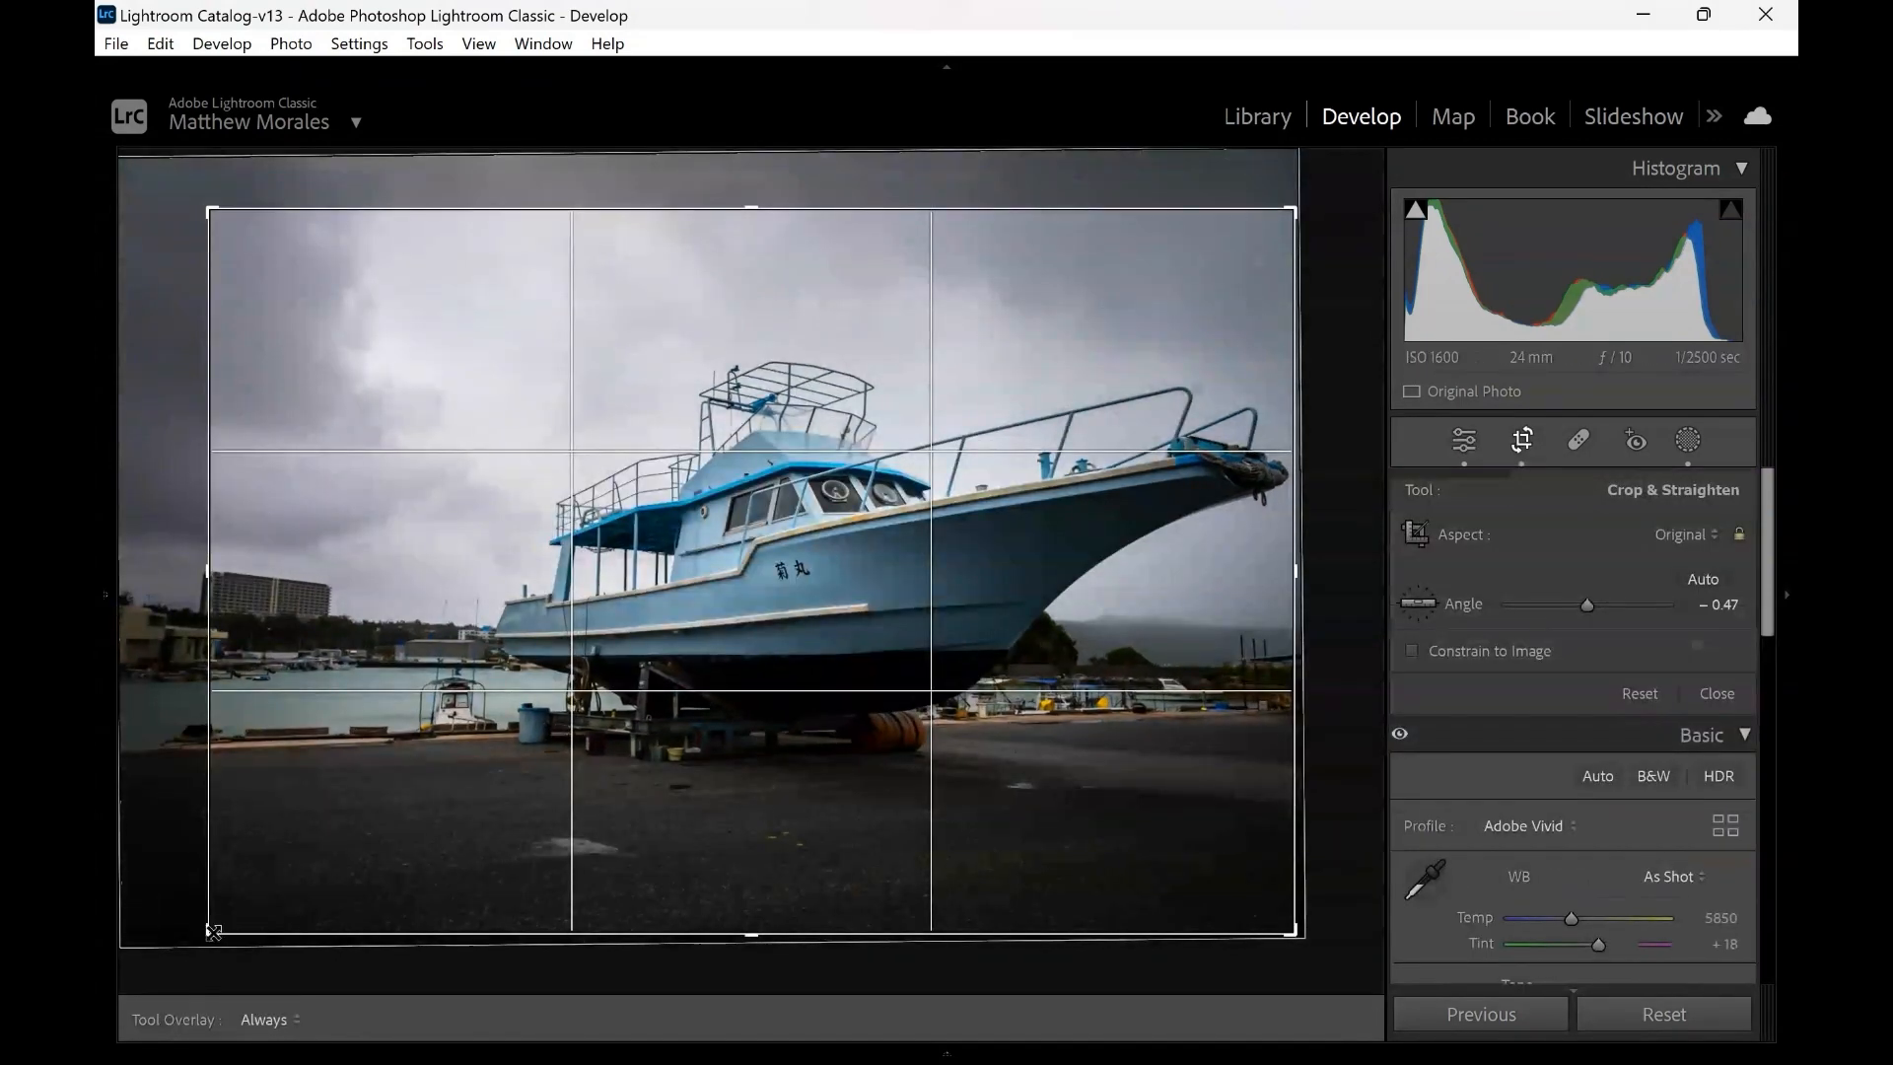
left_click_drag(212, 931, 252, 907)
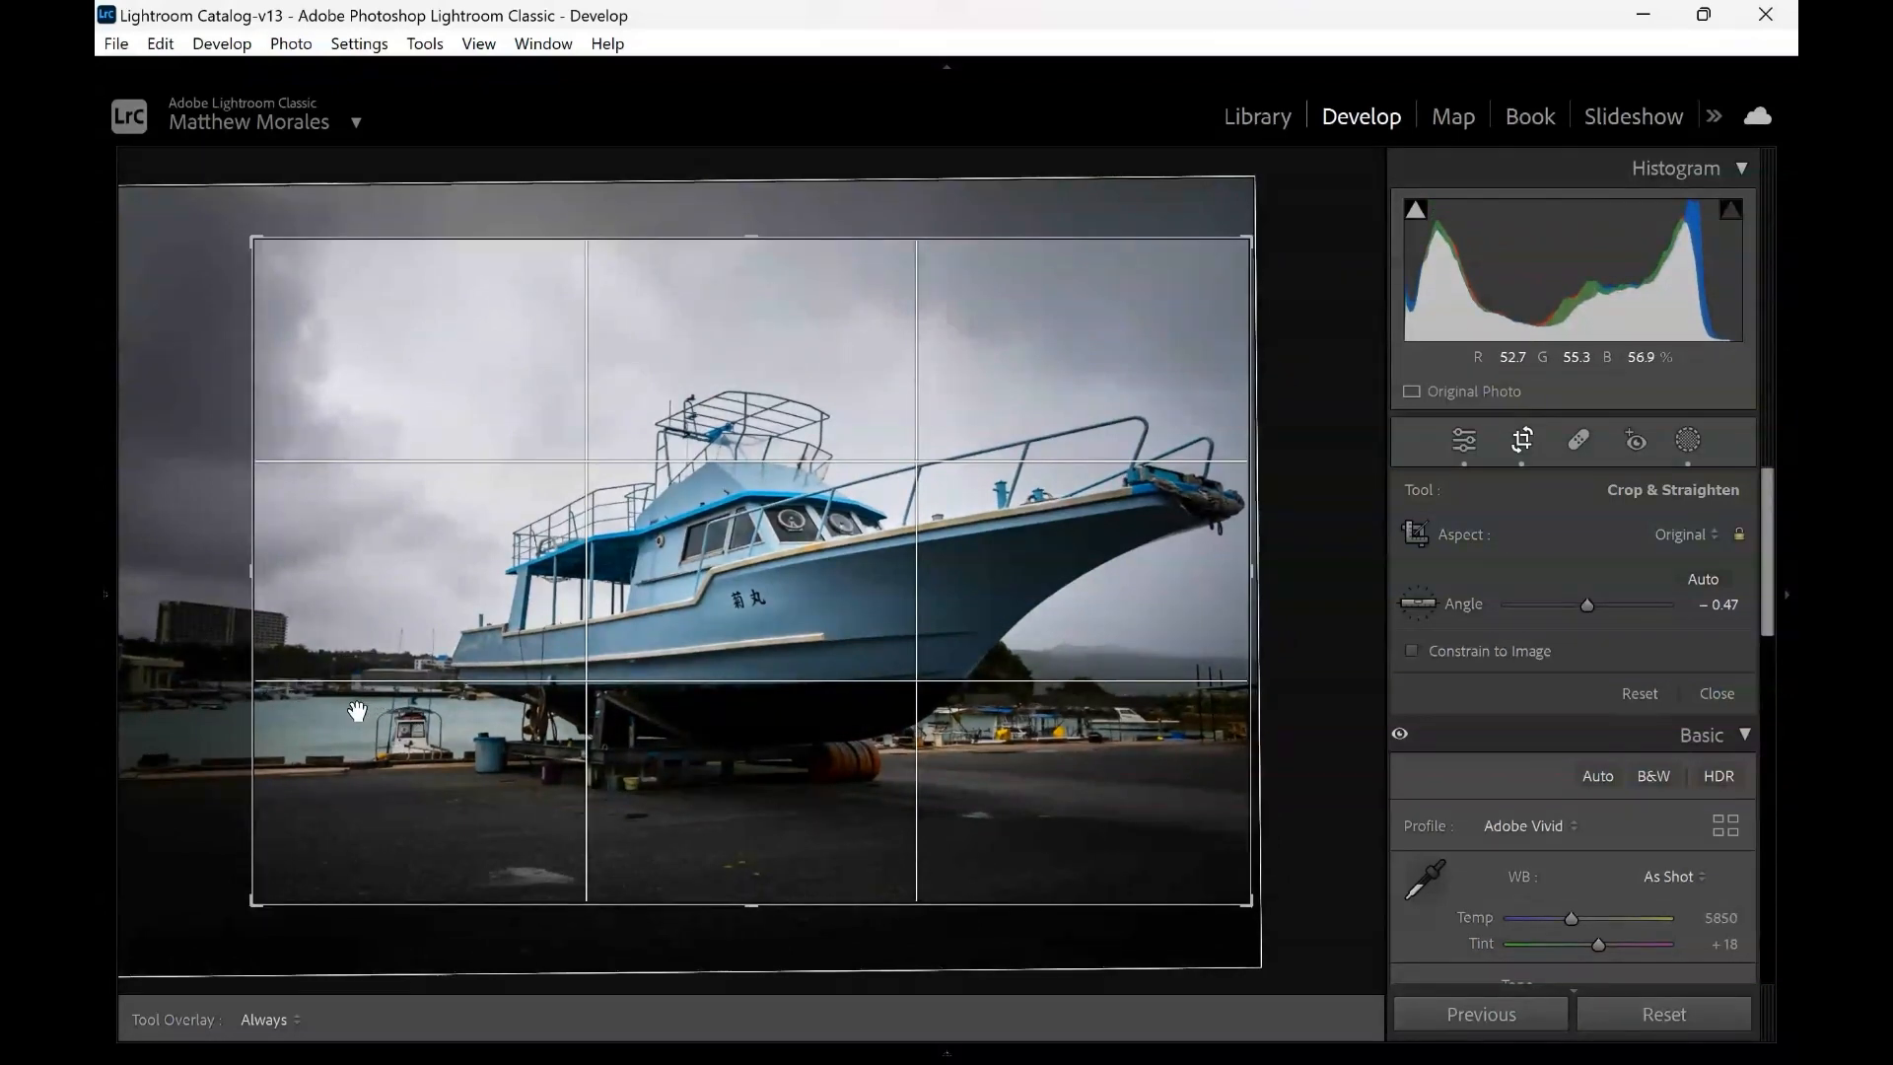
left_click_drag(512, 519, 512, 526)
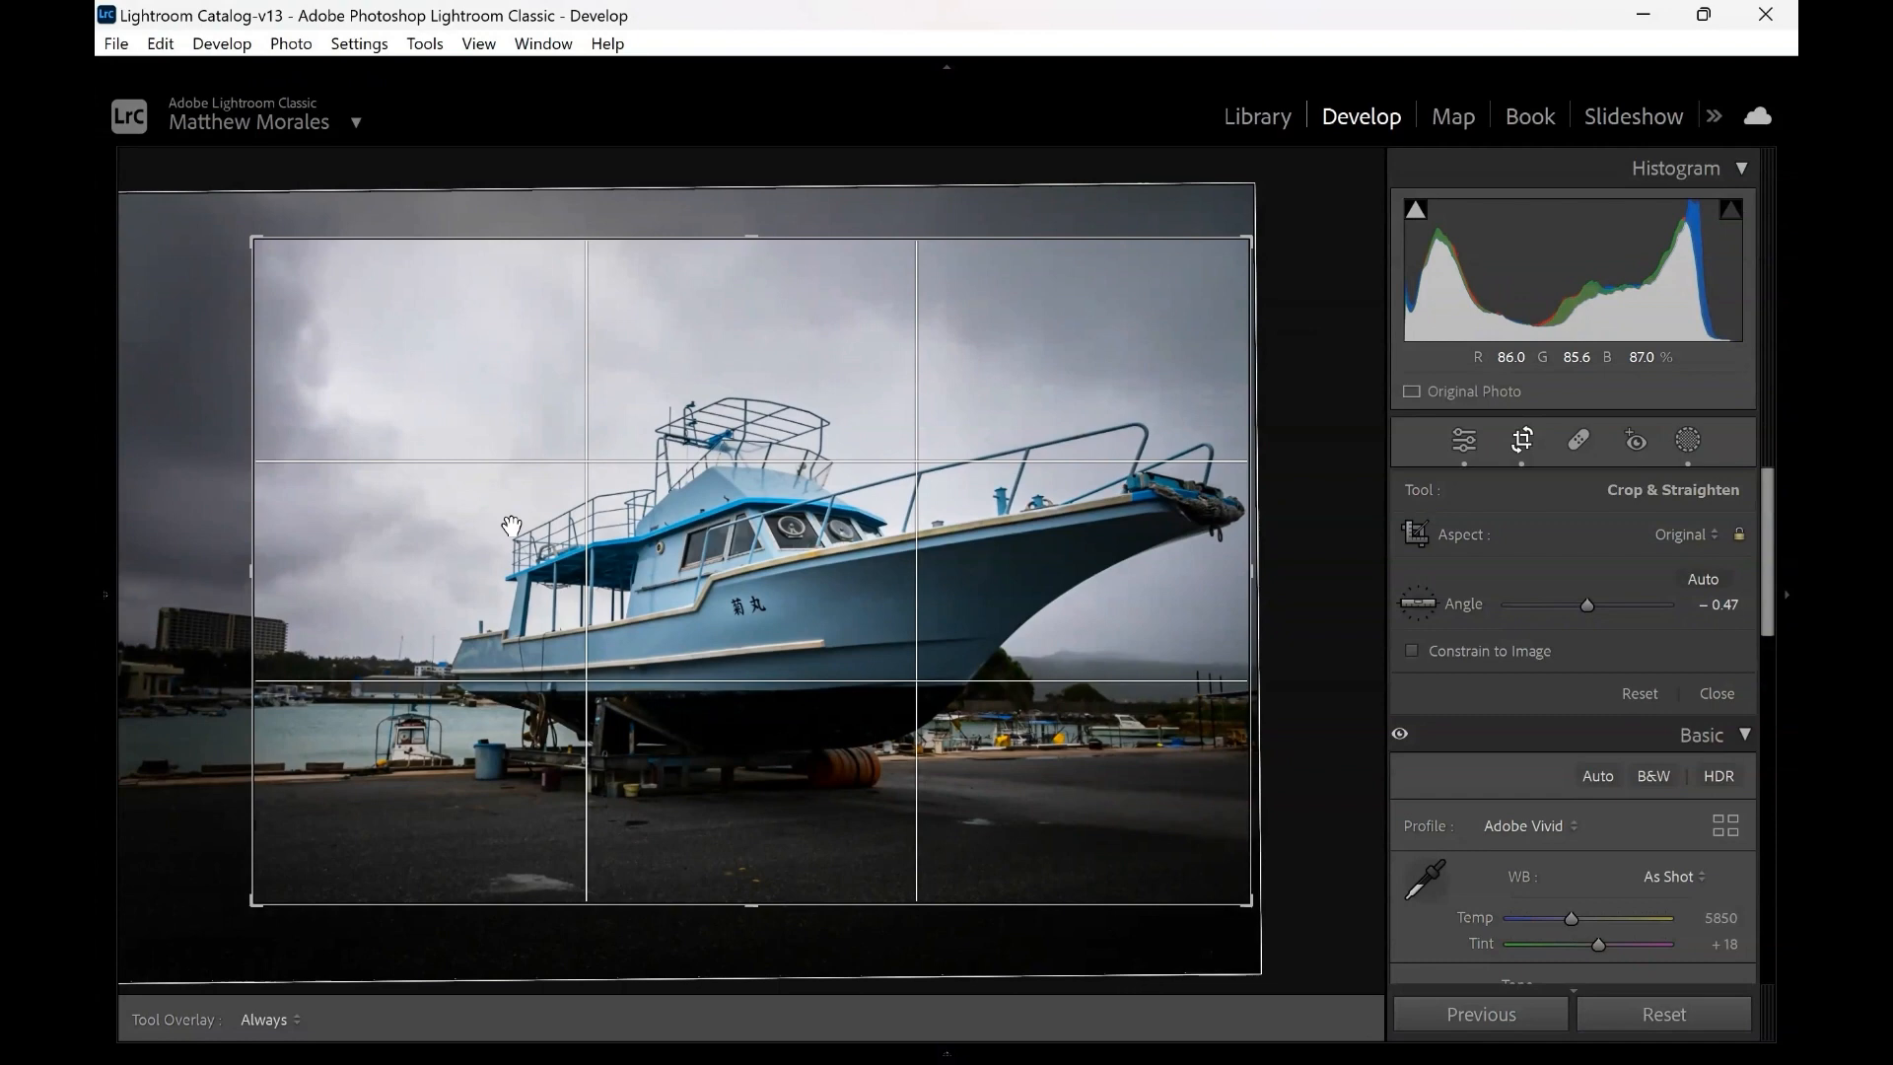
key("Return")
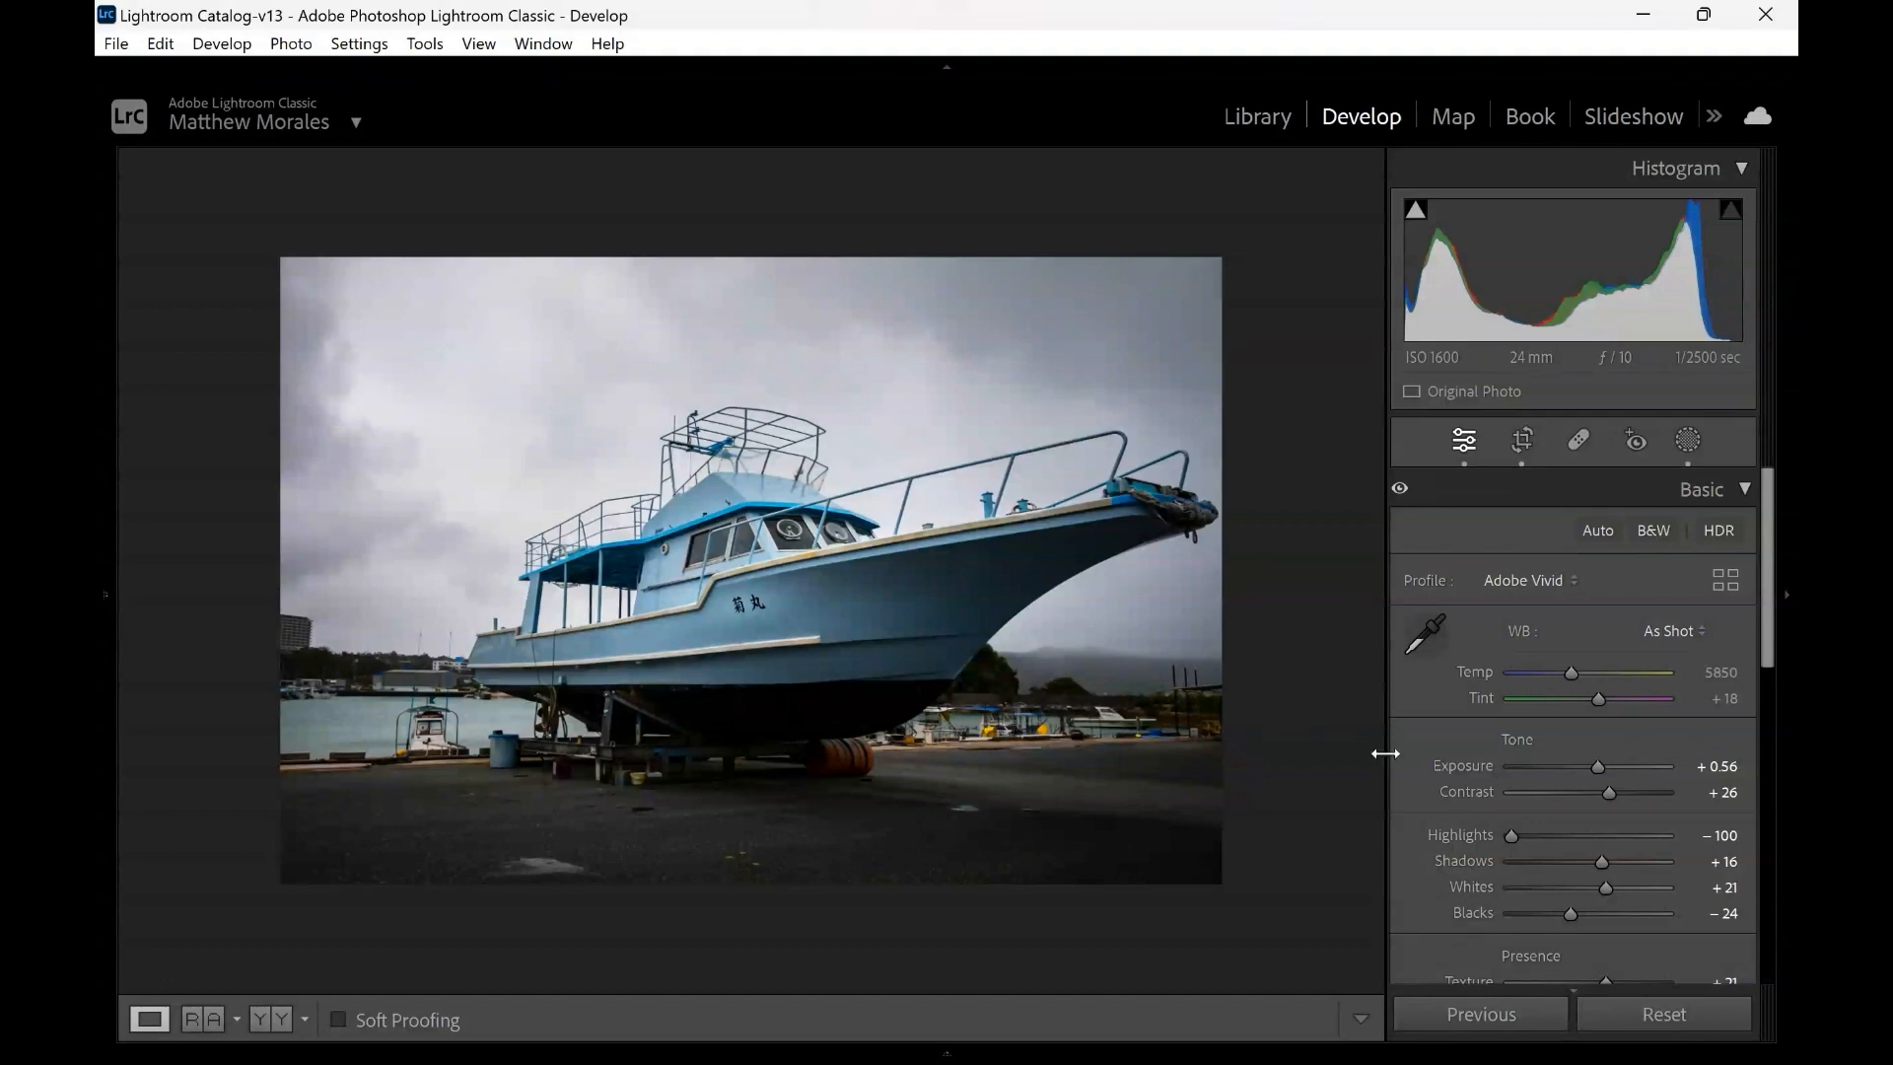
Set the photo's manual noise reduction to luminance 59 and color 54
scroll(1410, 747, "down", 8)
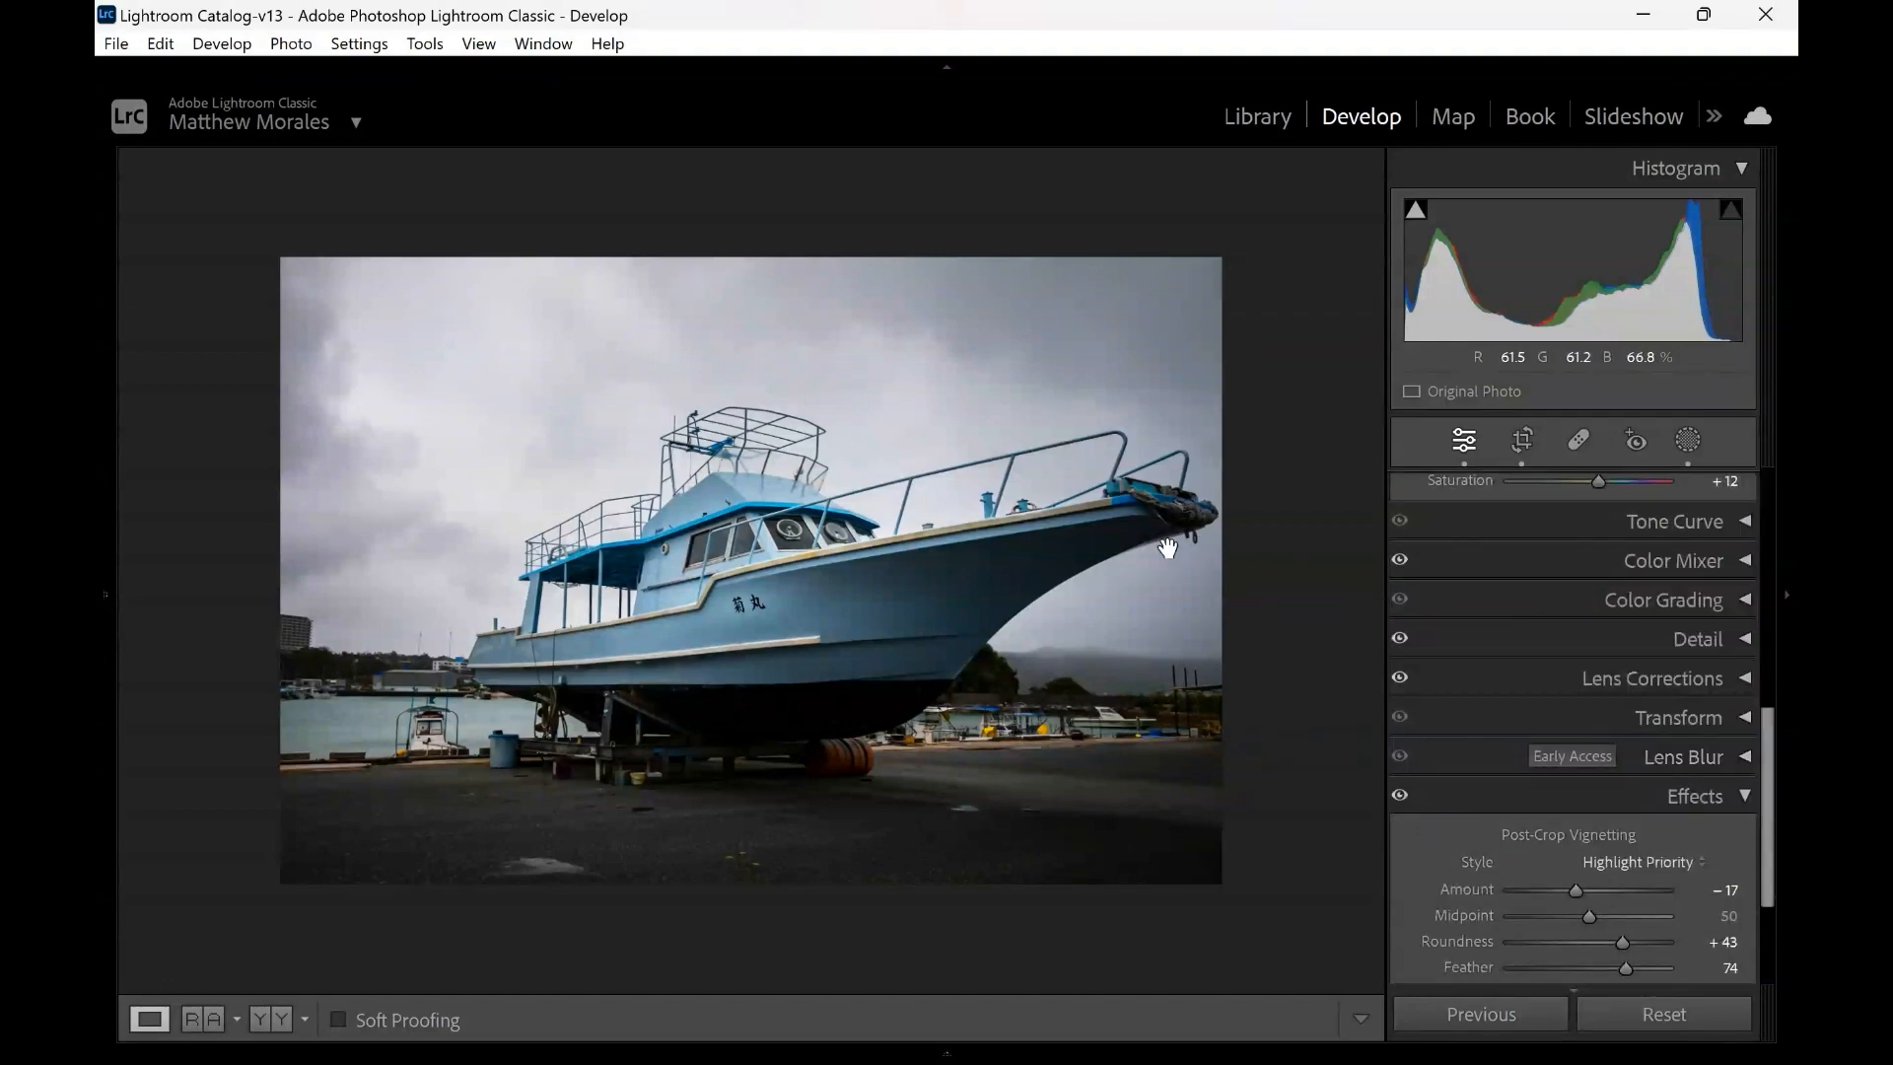
left_click(975, 559)
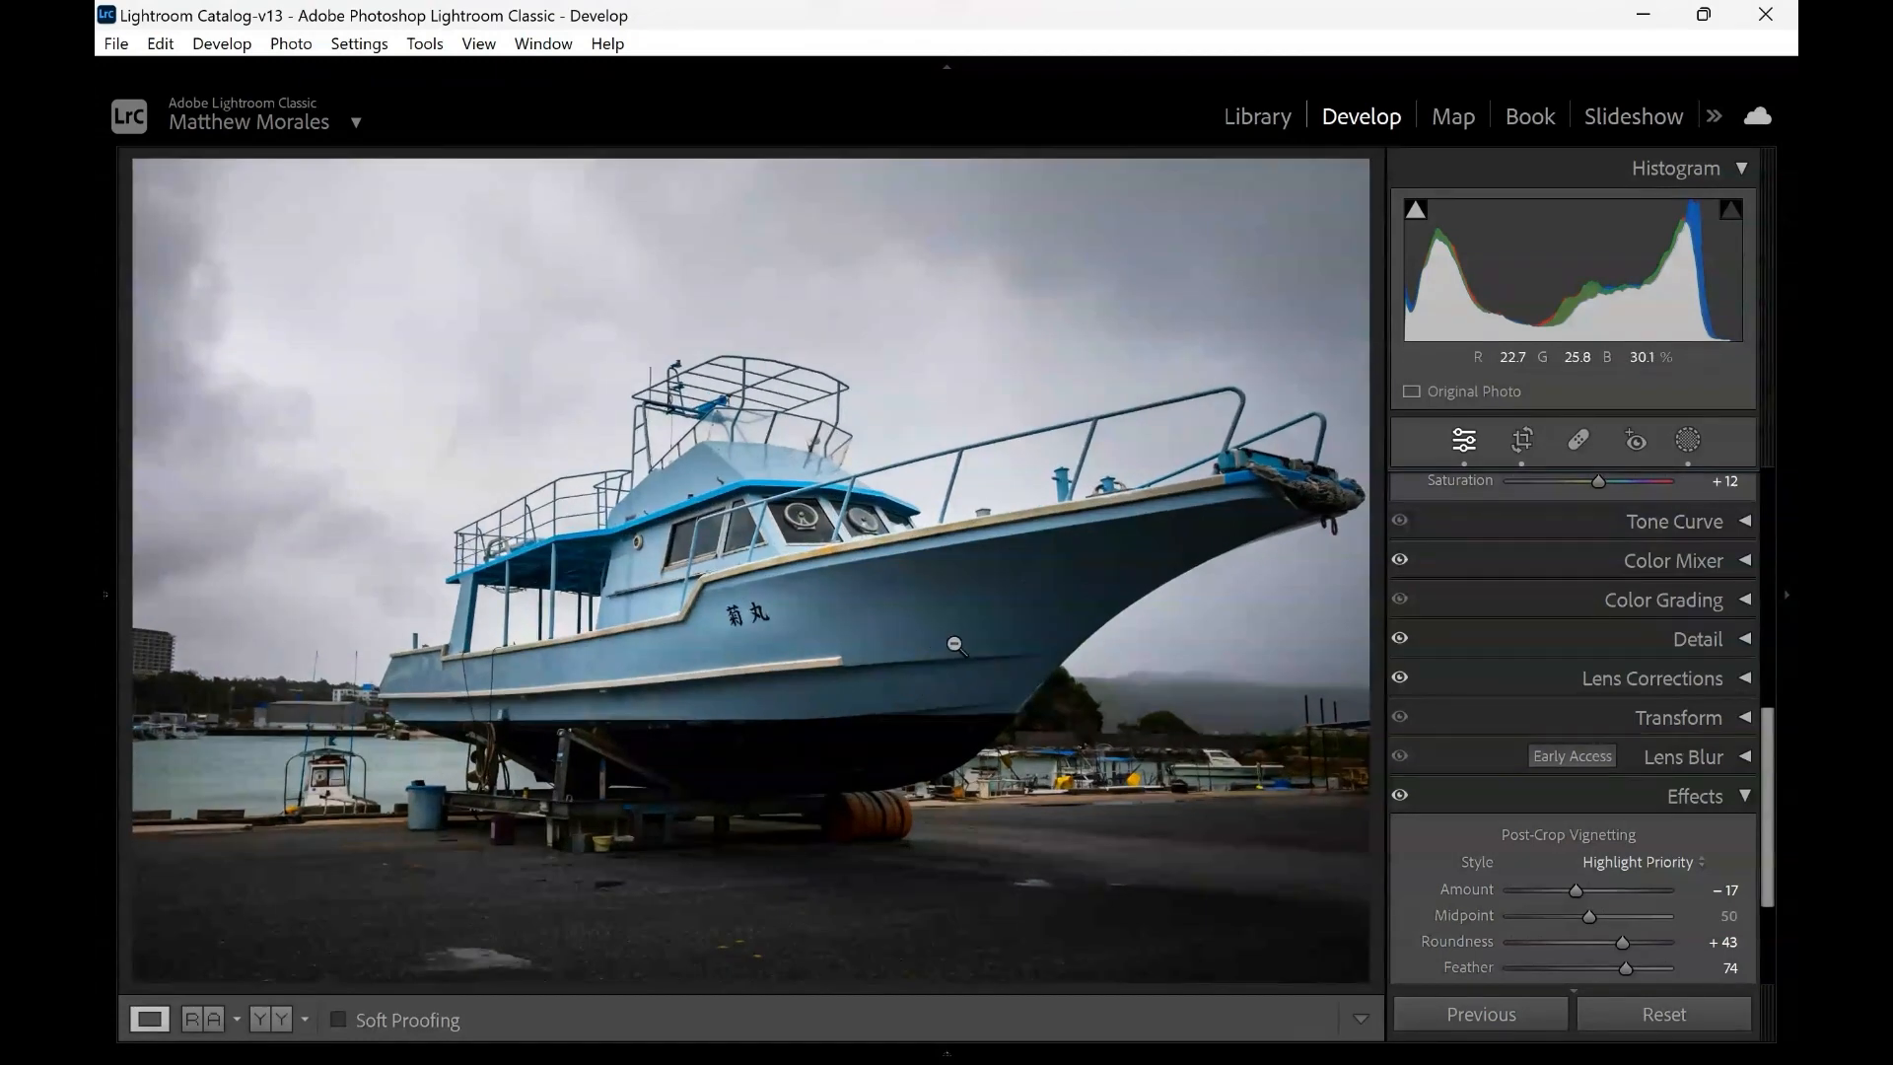
scroll(1447, 779, "down", 3)
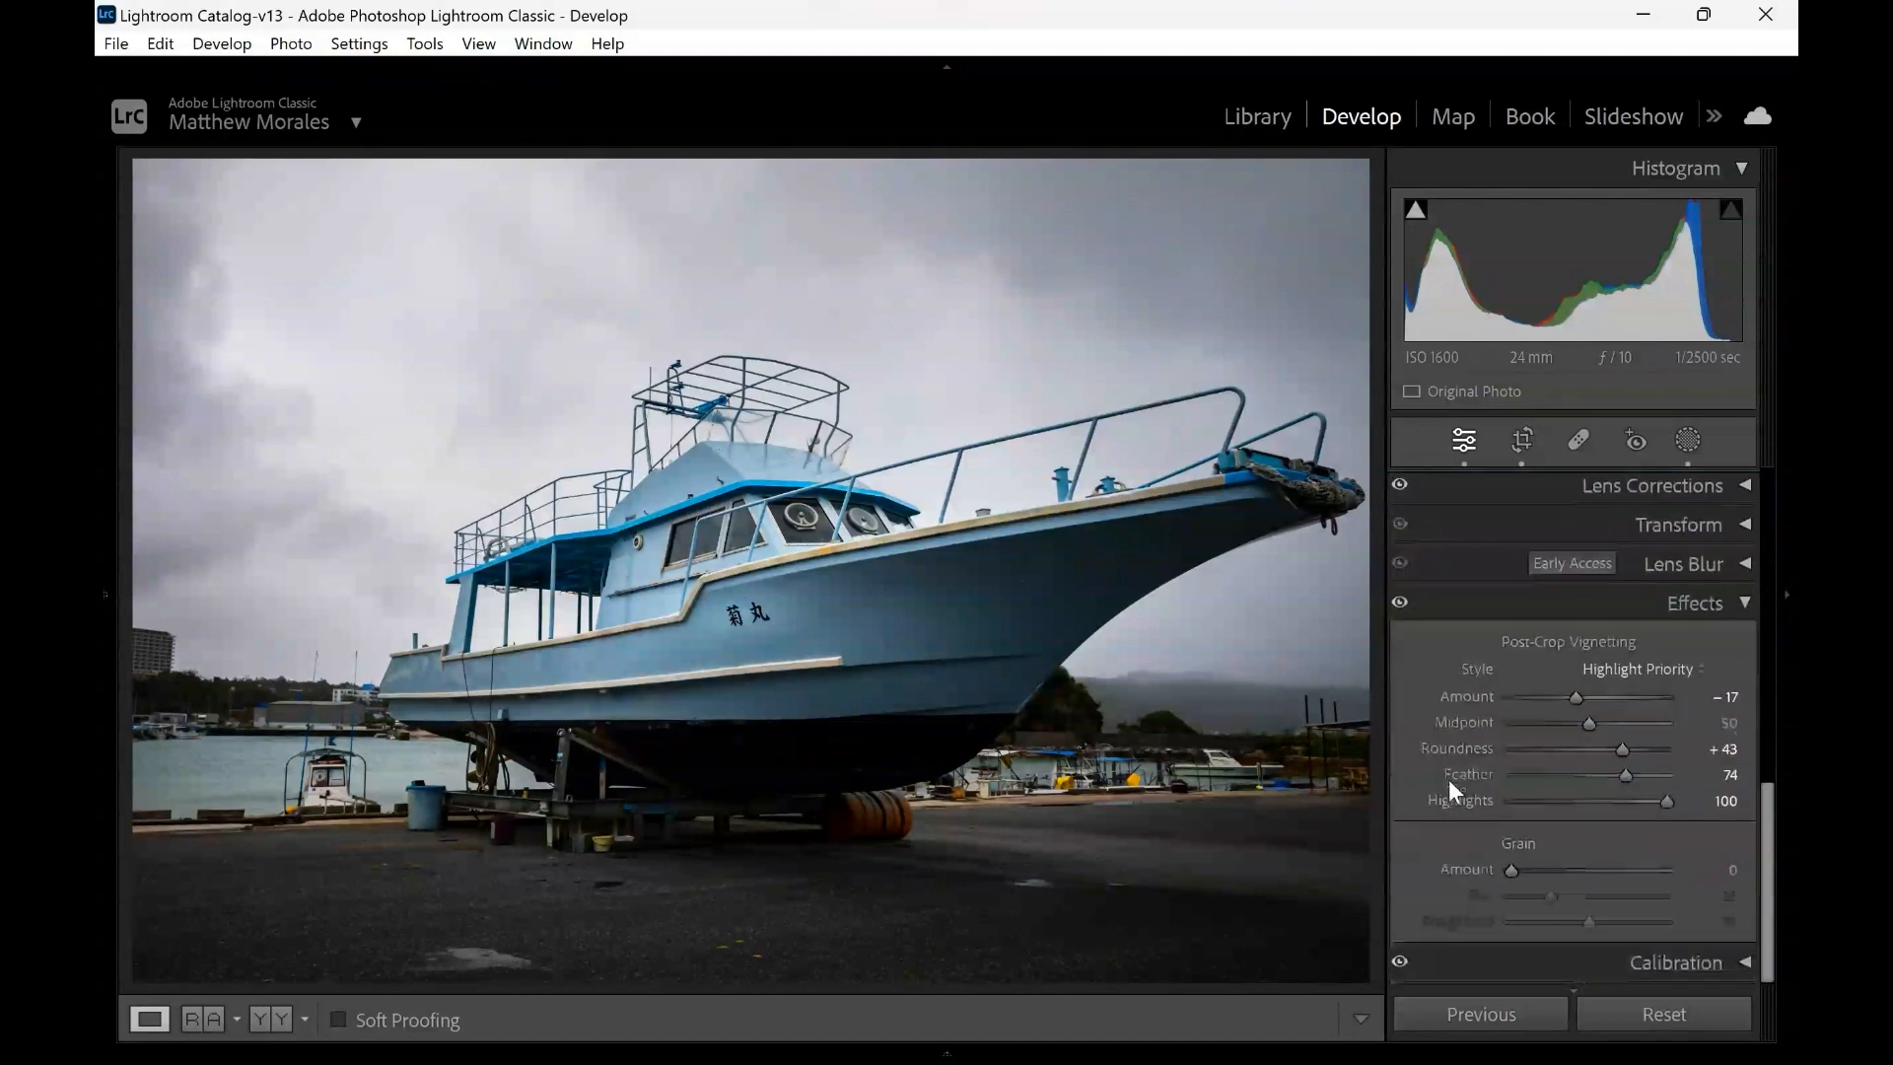
scroll(1447, 779, "up", 5)
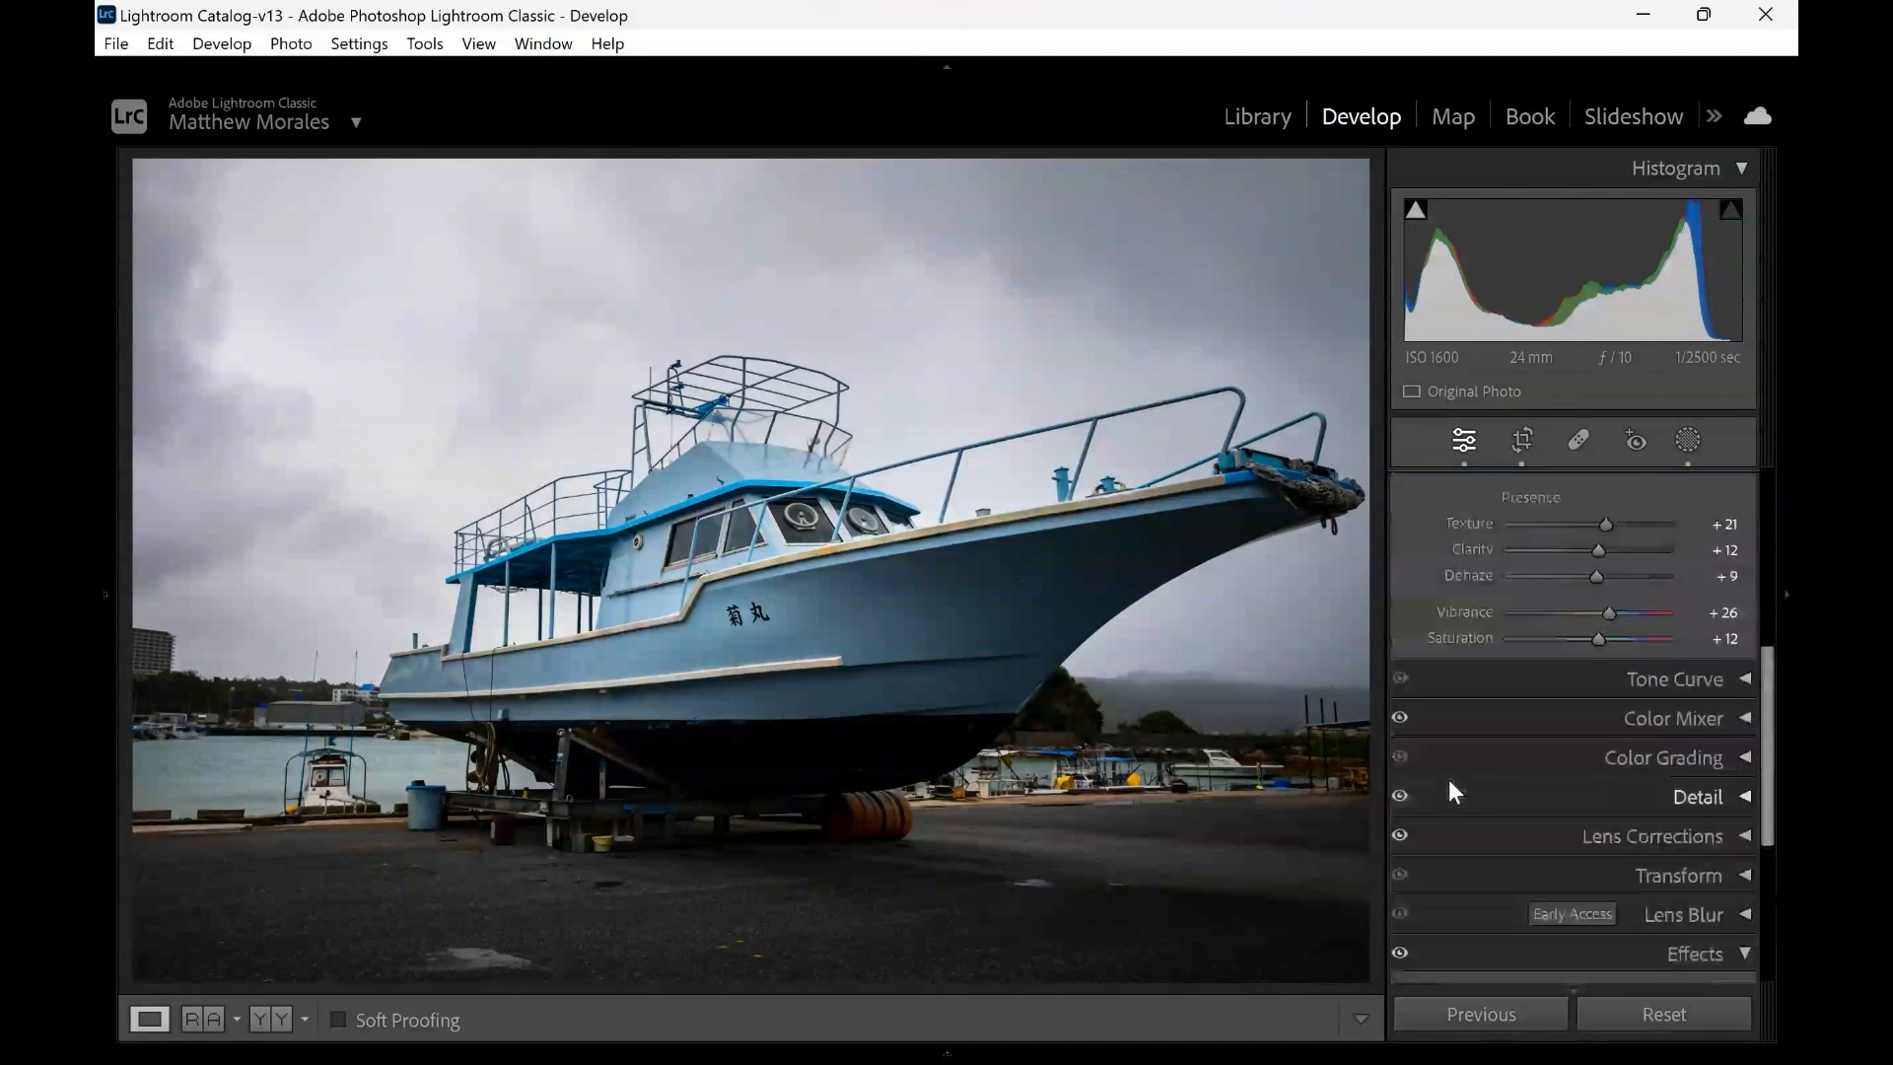
left_click(1702, 797)
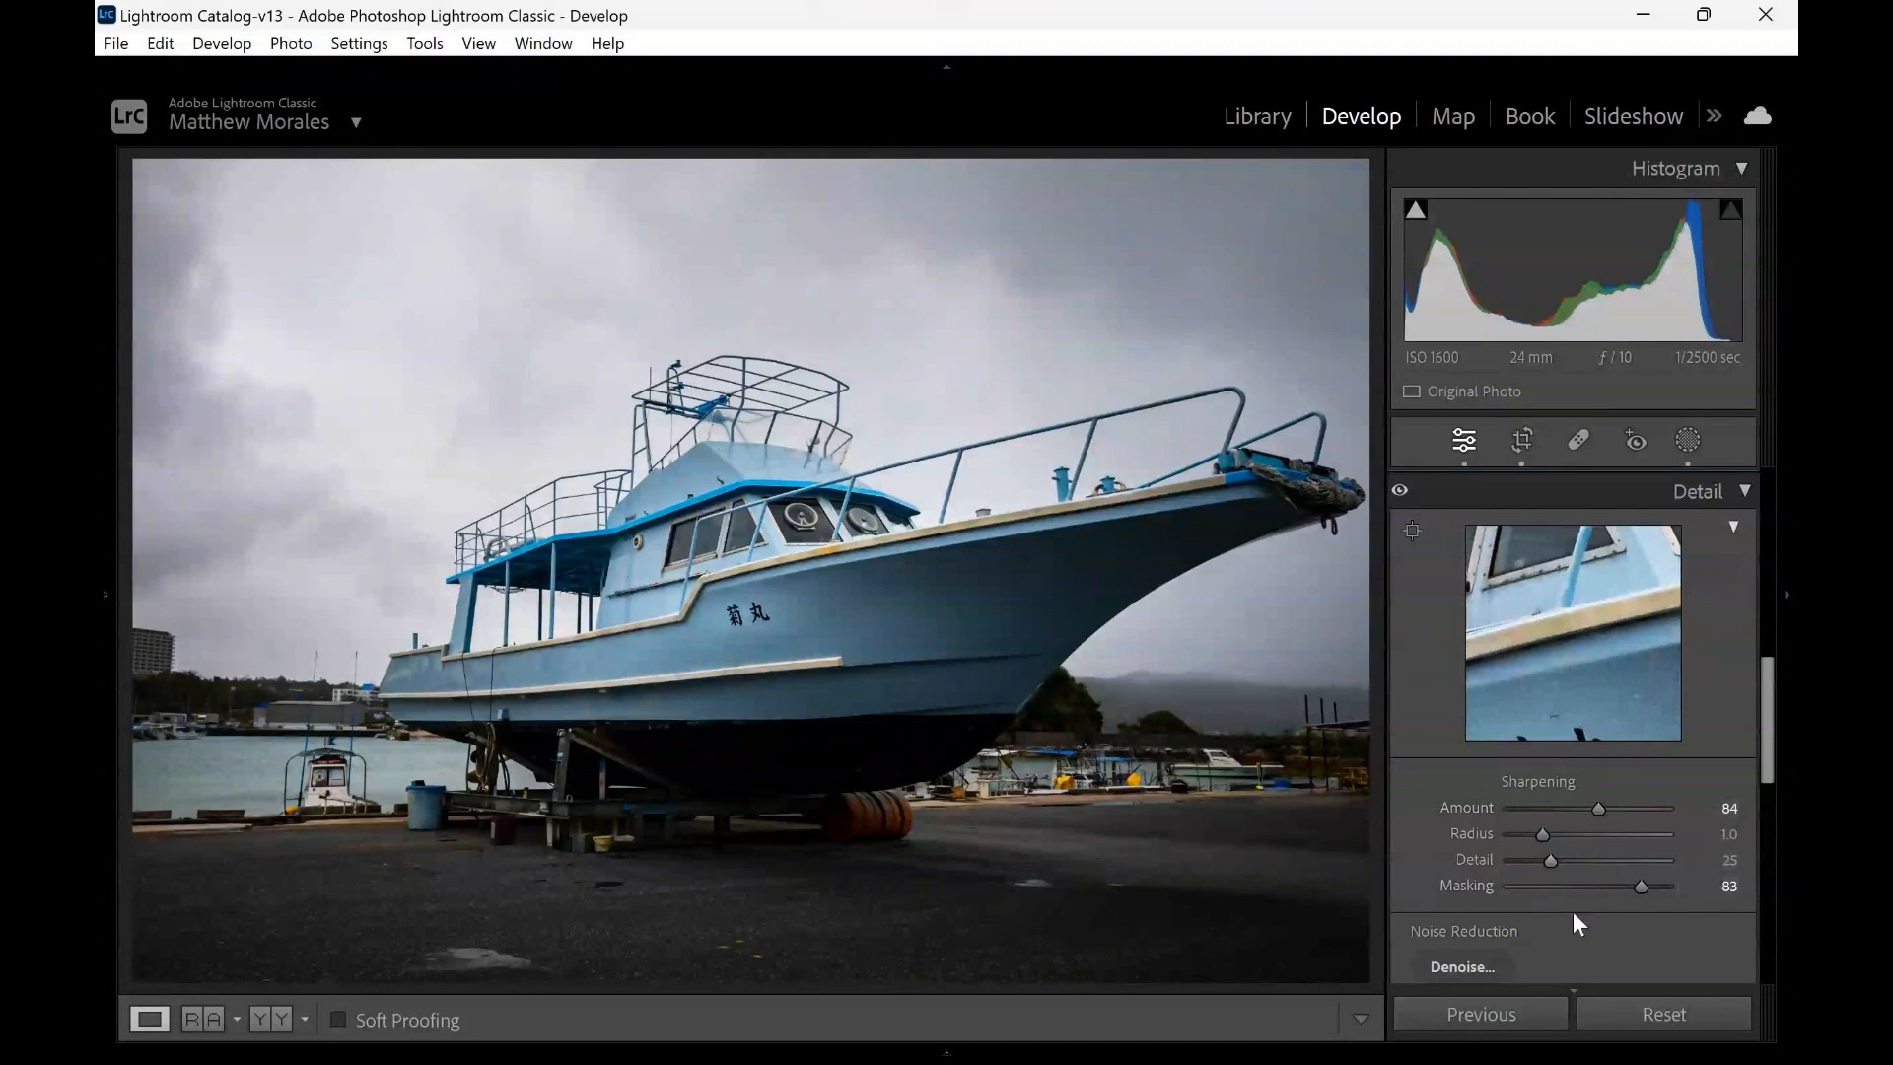
scroll(1571, 911, "down", 3)
left_click_drag(1552, 795, 1580, 792)
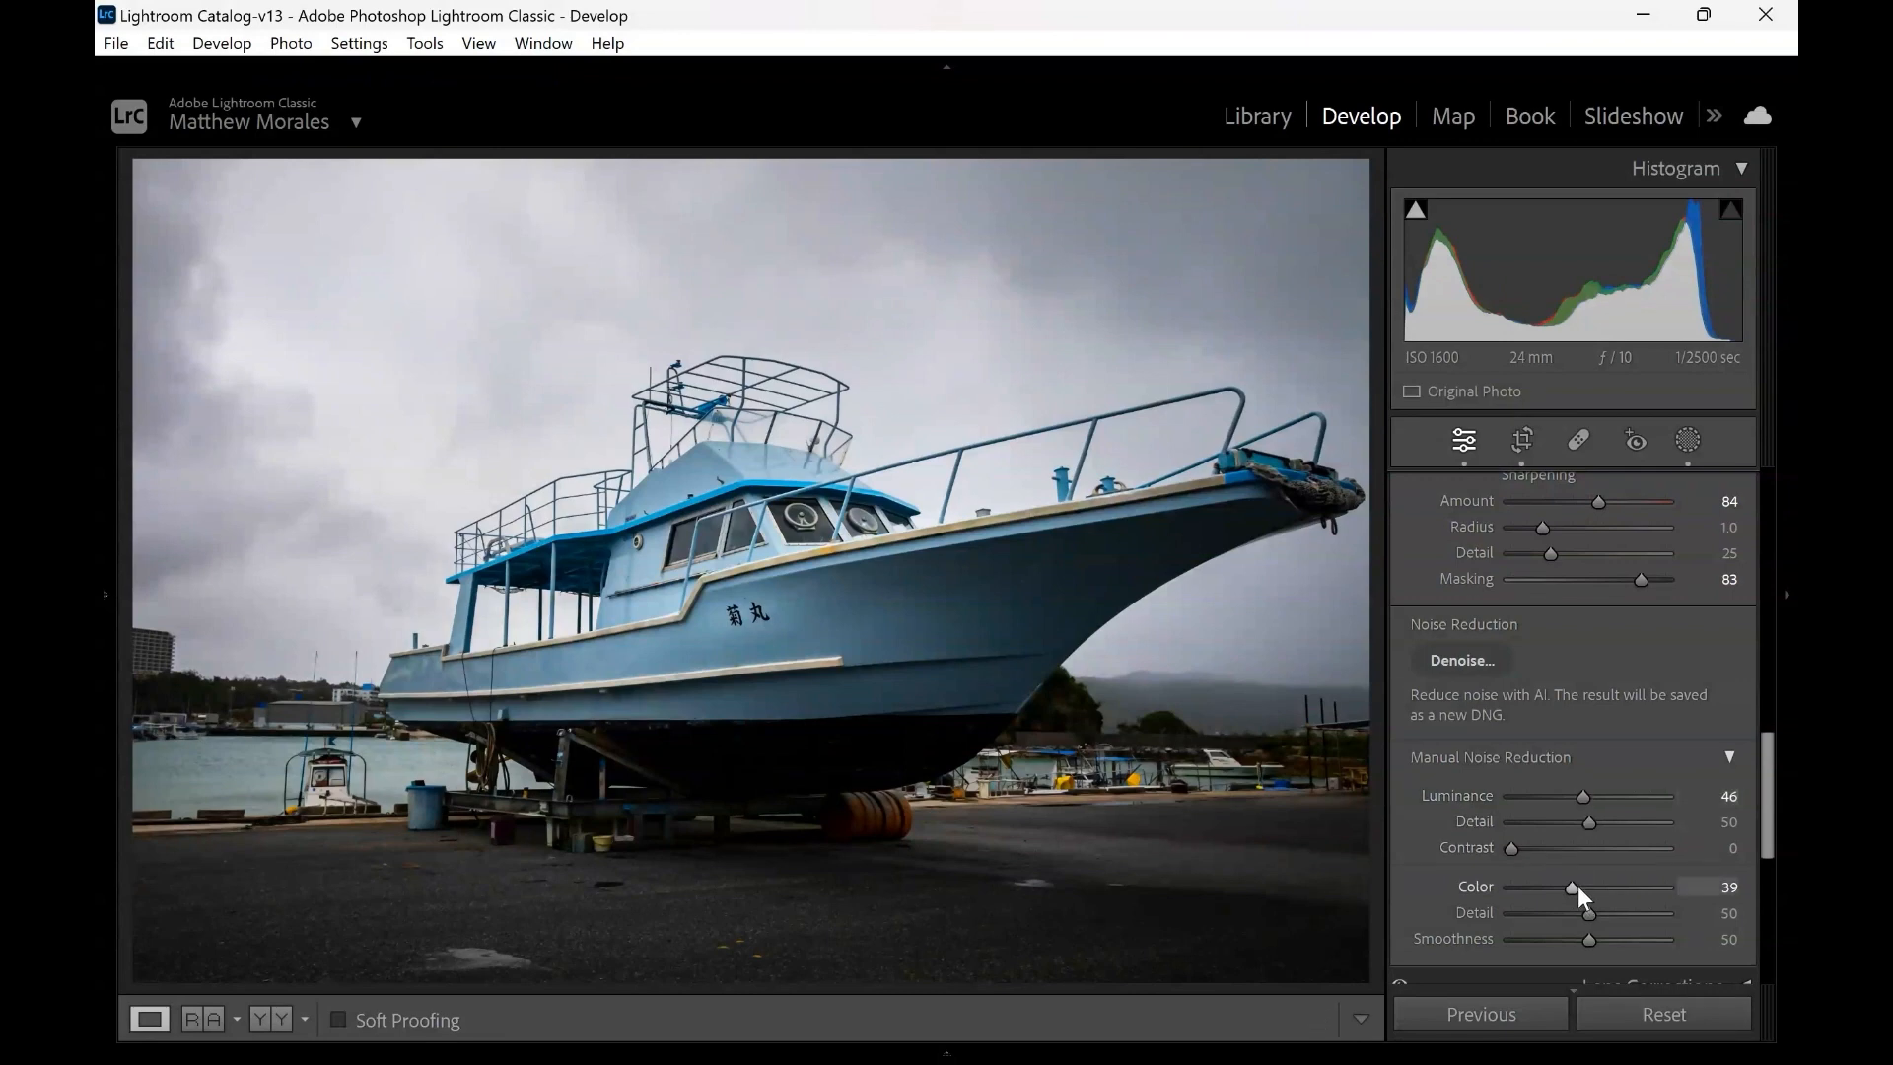
left_click_drag(1572, 887, 1595, 887)
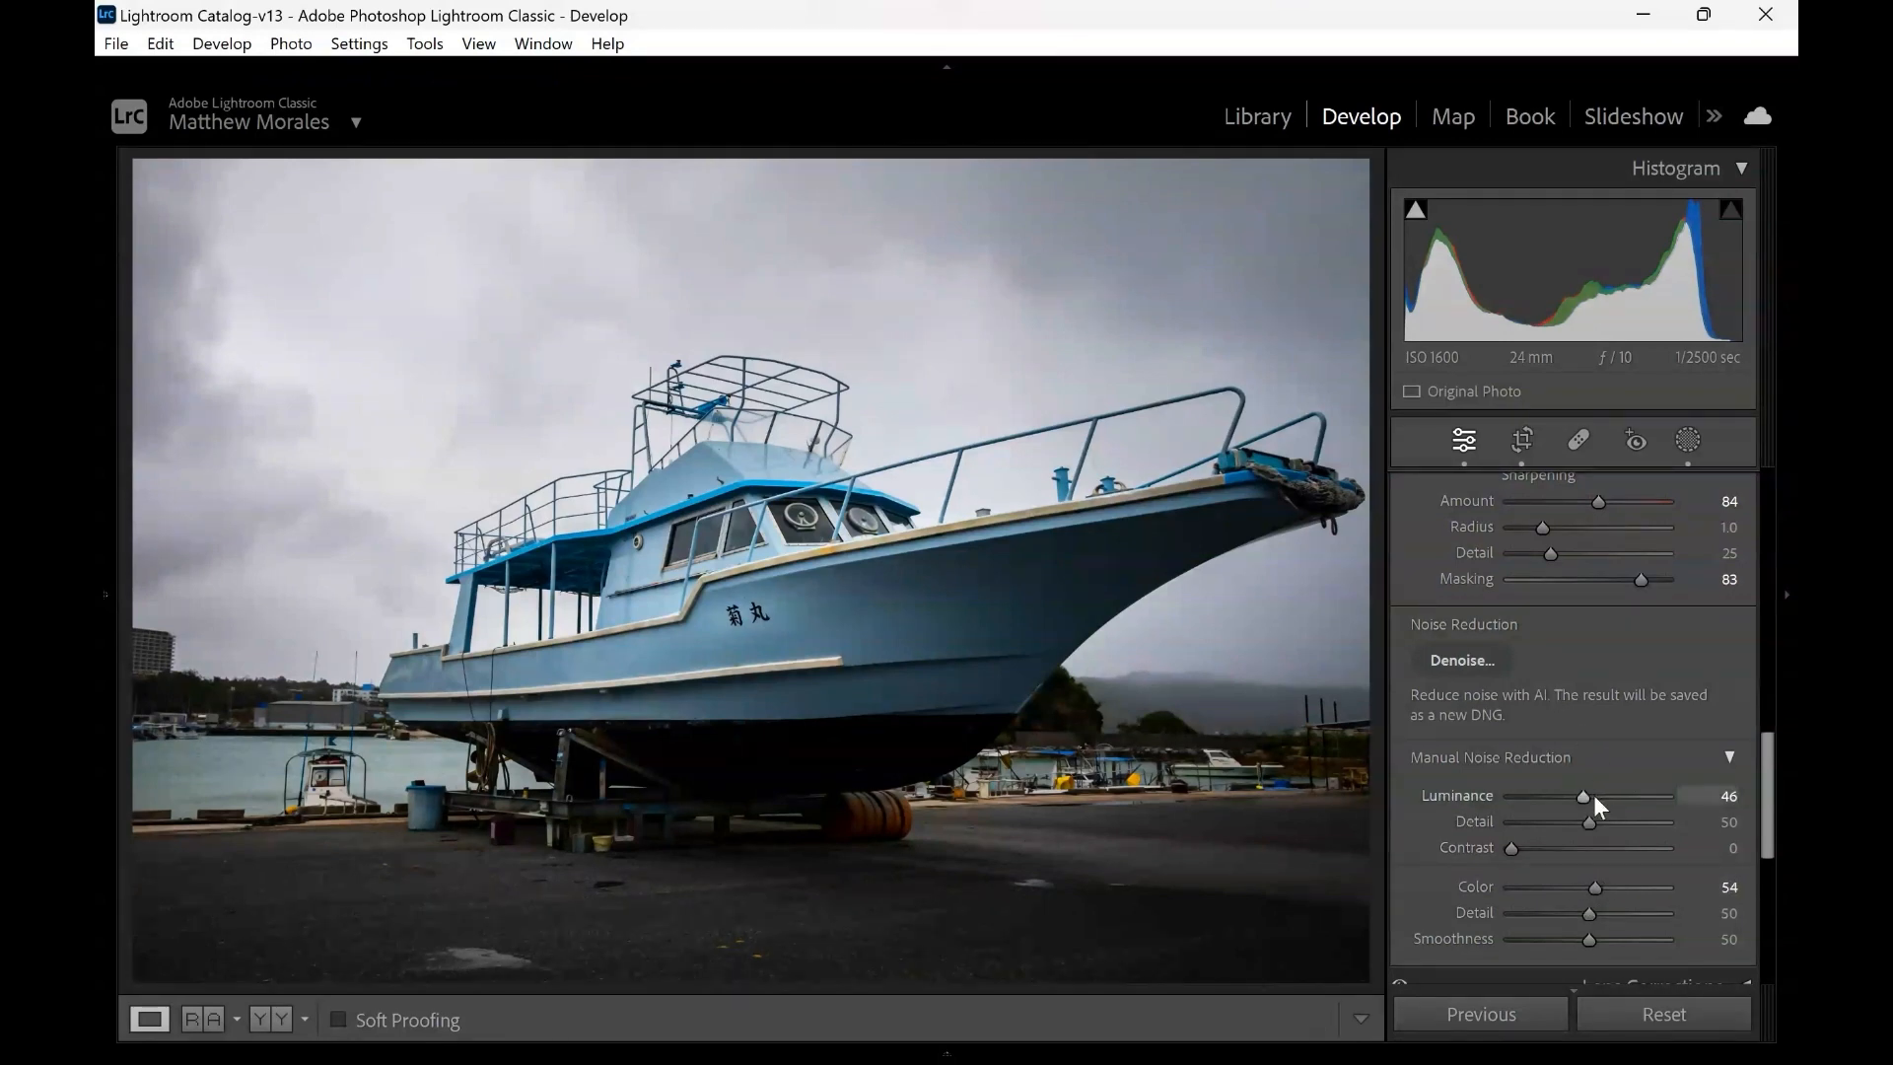
left_click_drag(1591, 795, 1611, 793)
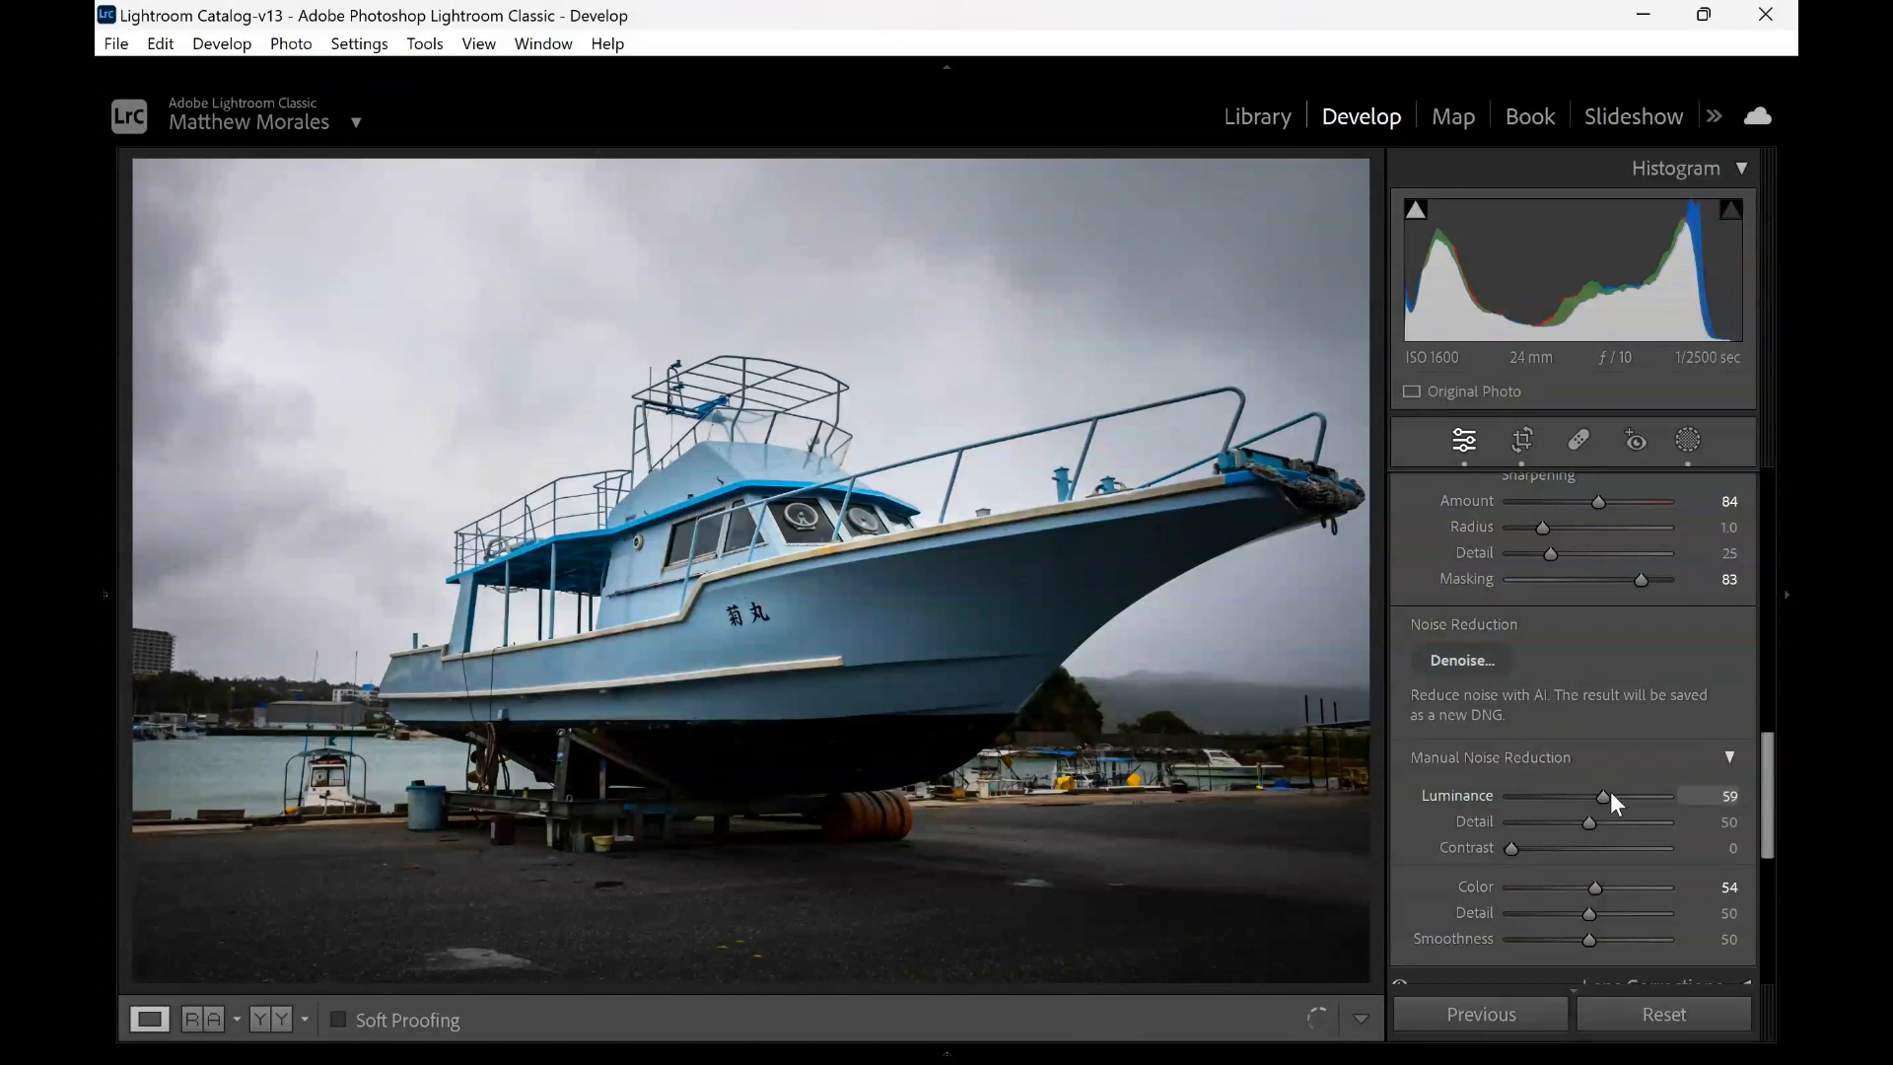
Compare the whole photo before and after editing, side by side
left_click(870, 706)
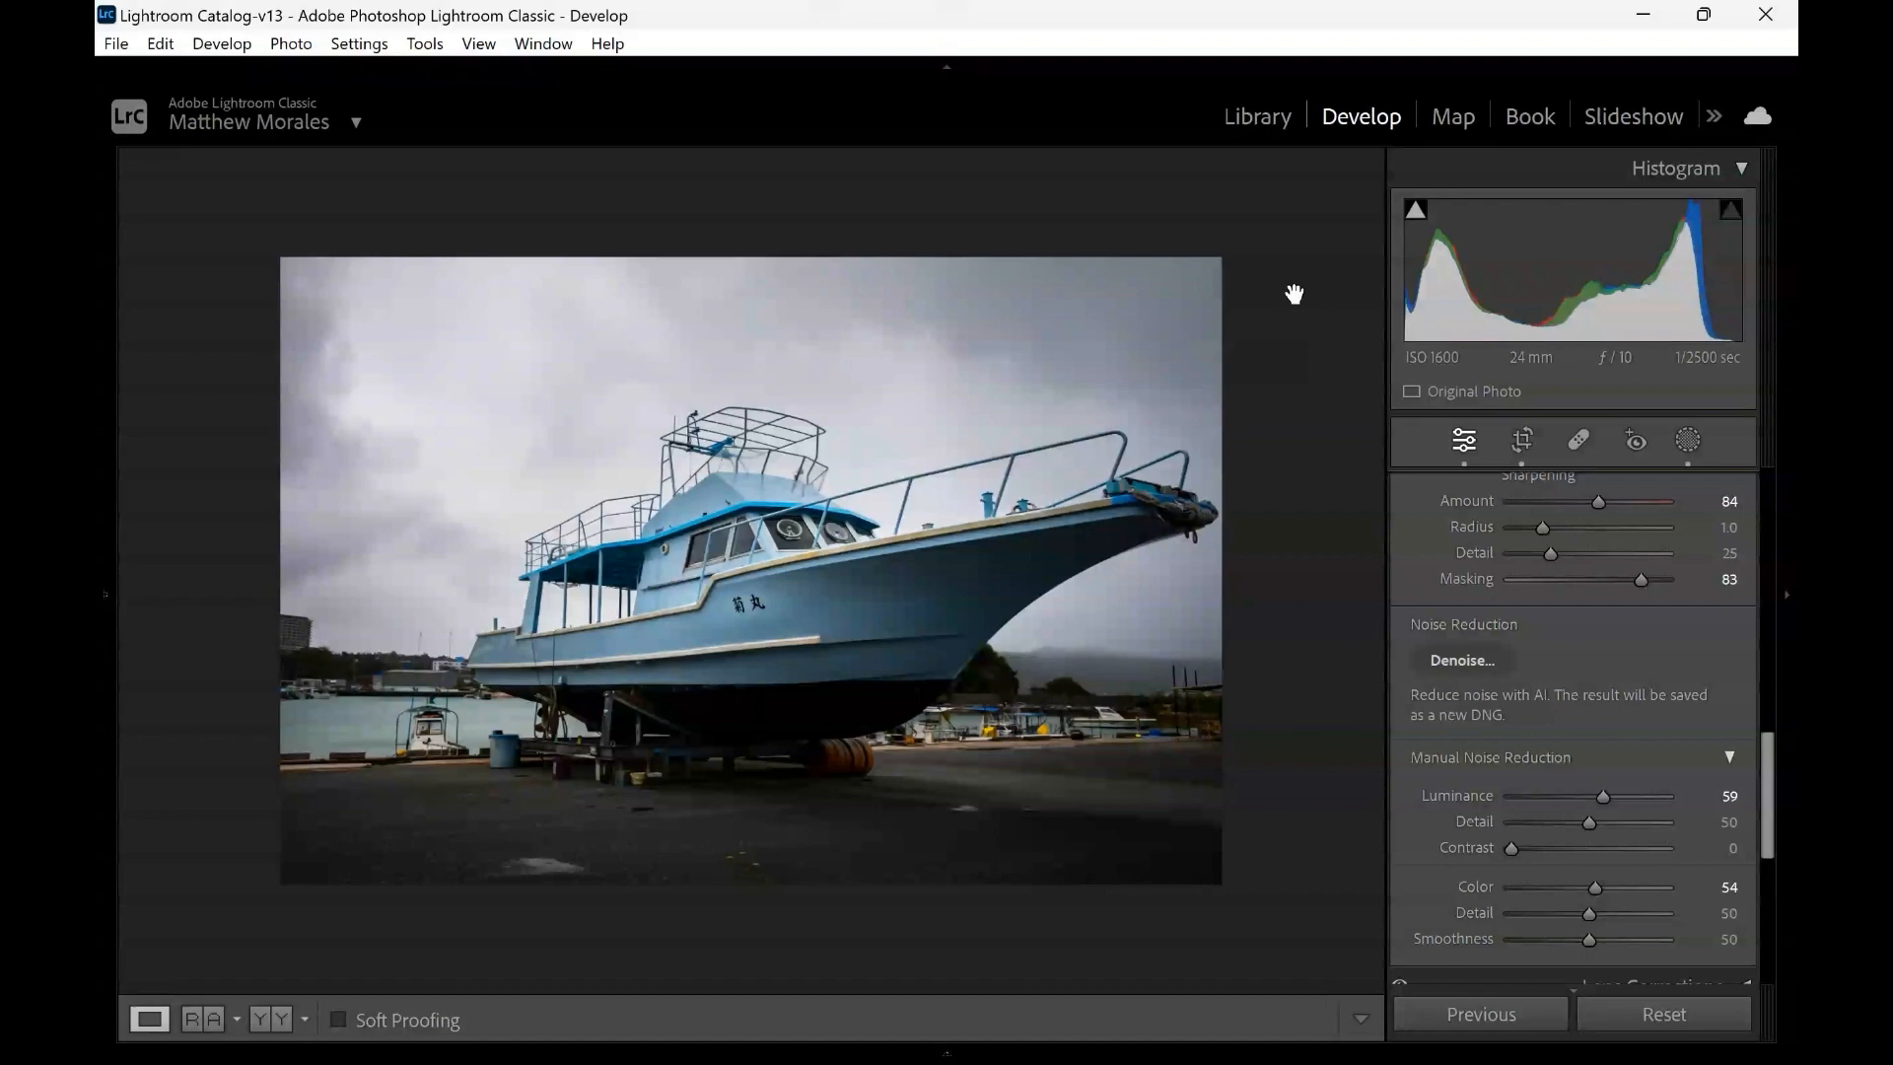
left_click(268, 1018)
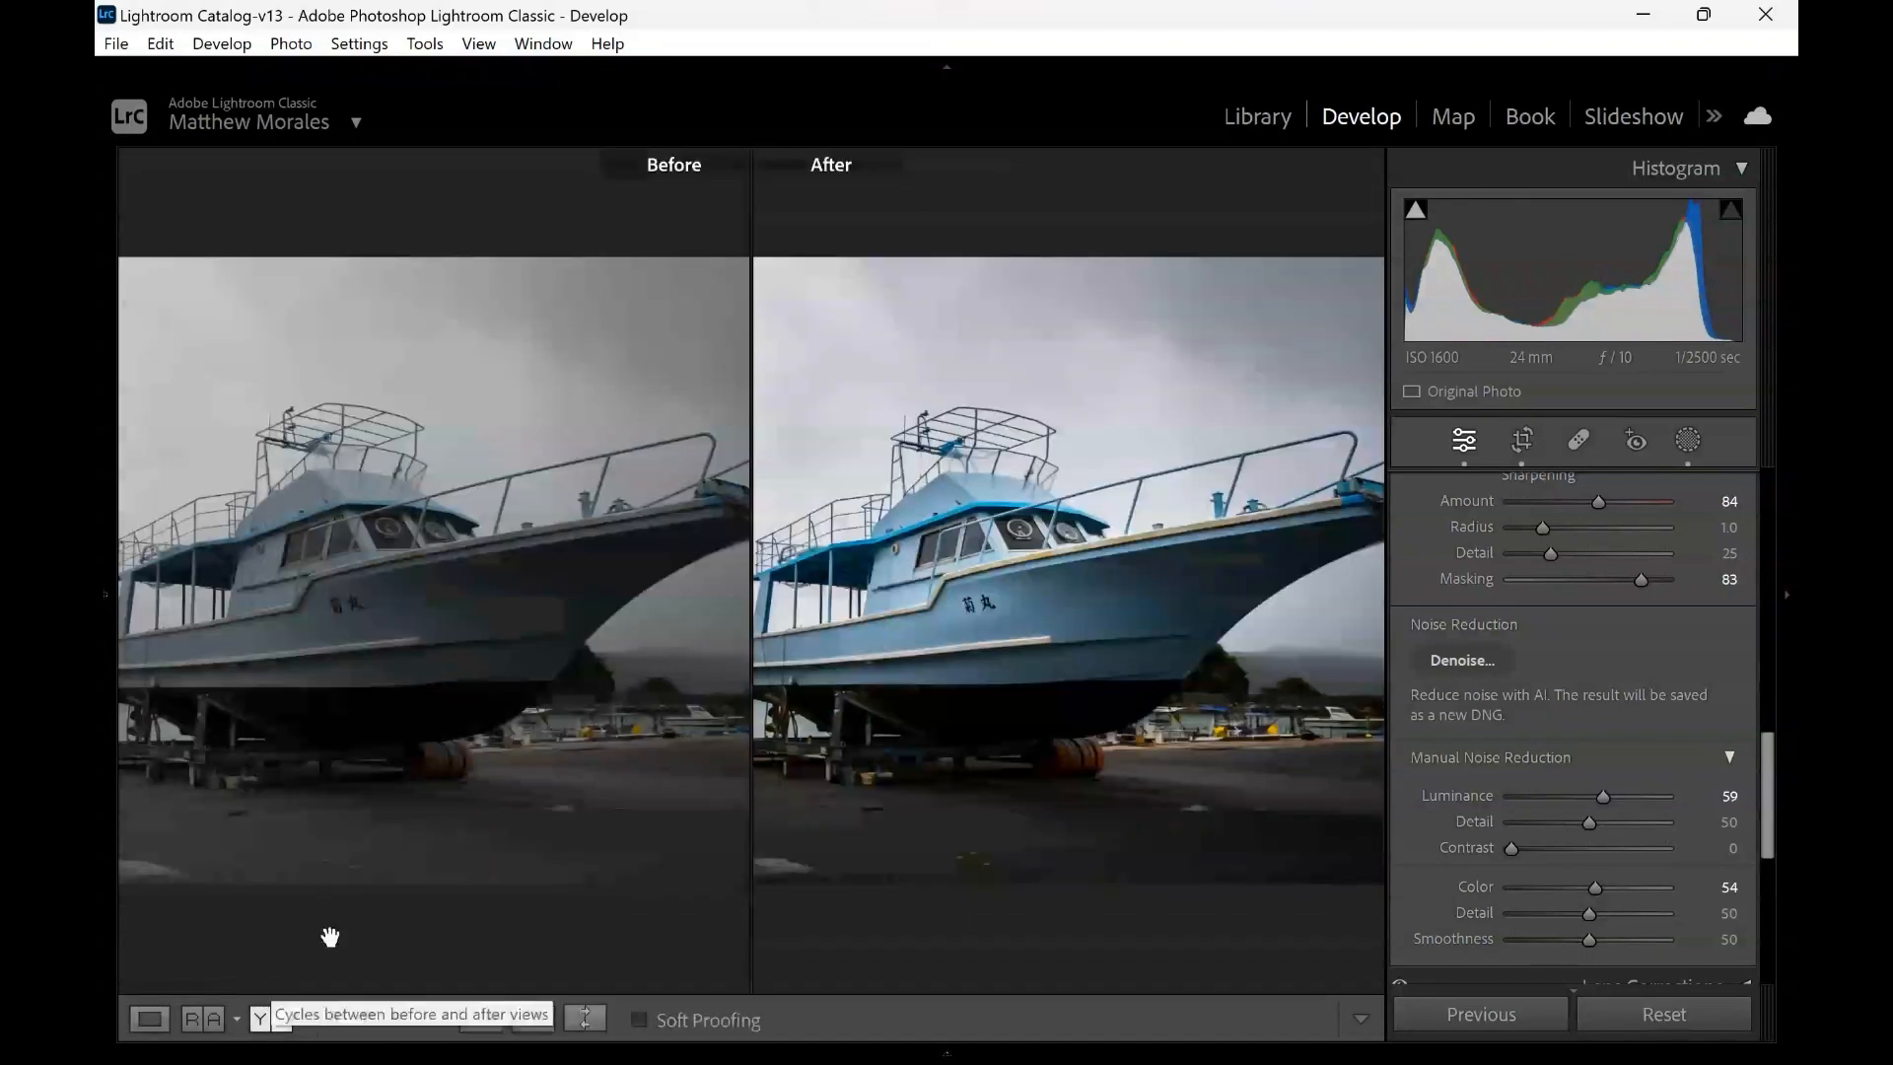
left_click(329, 937)
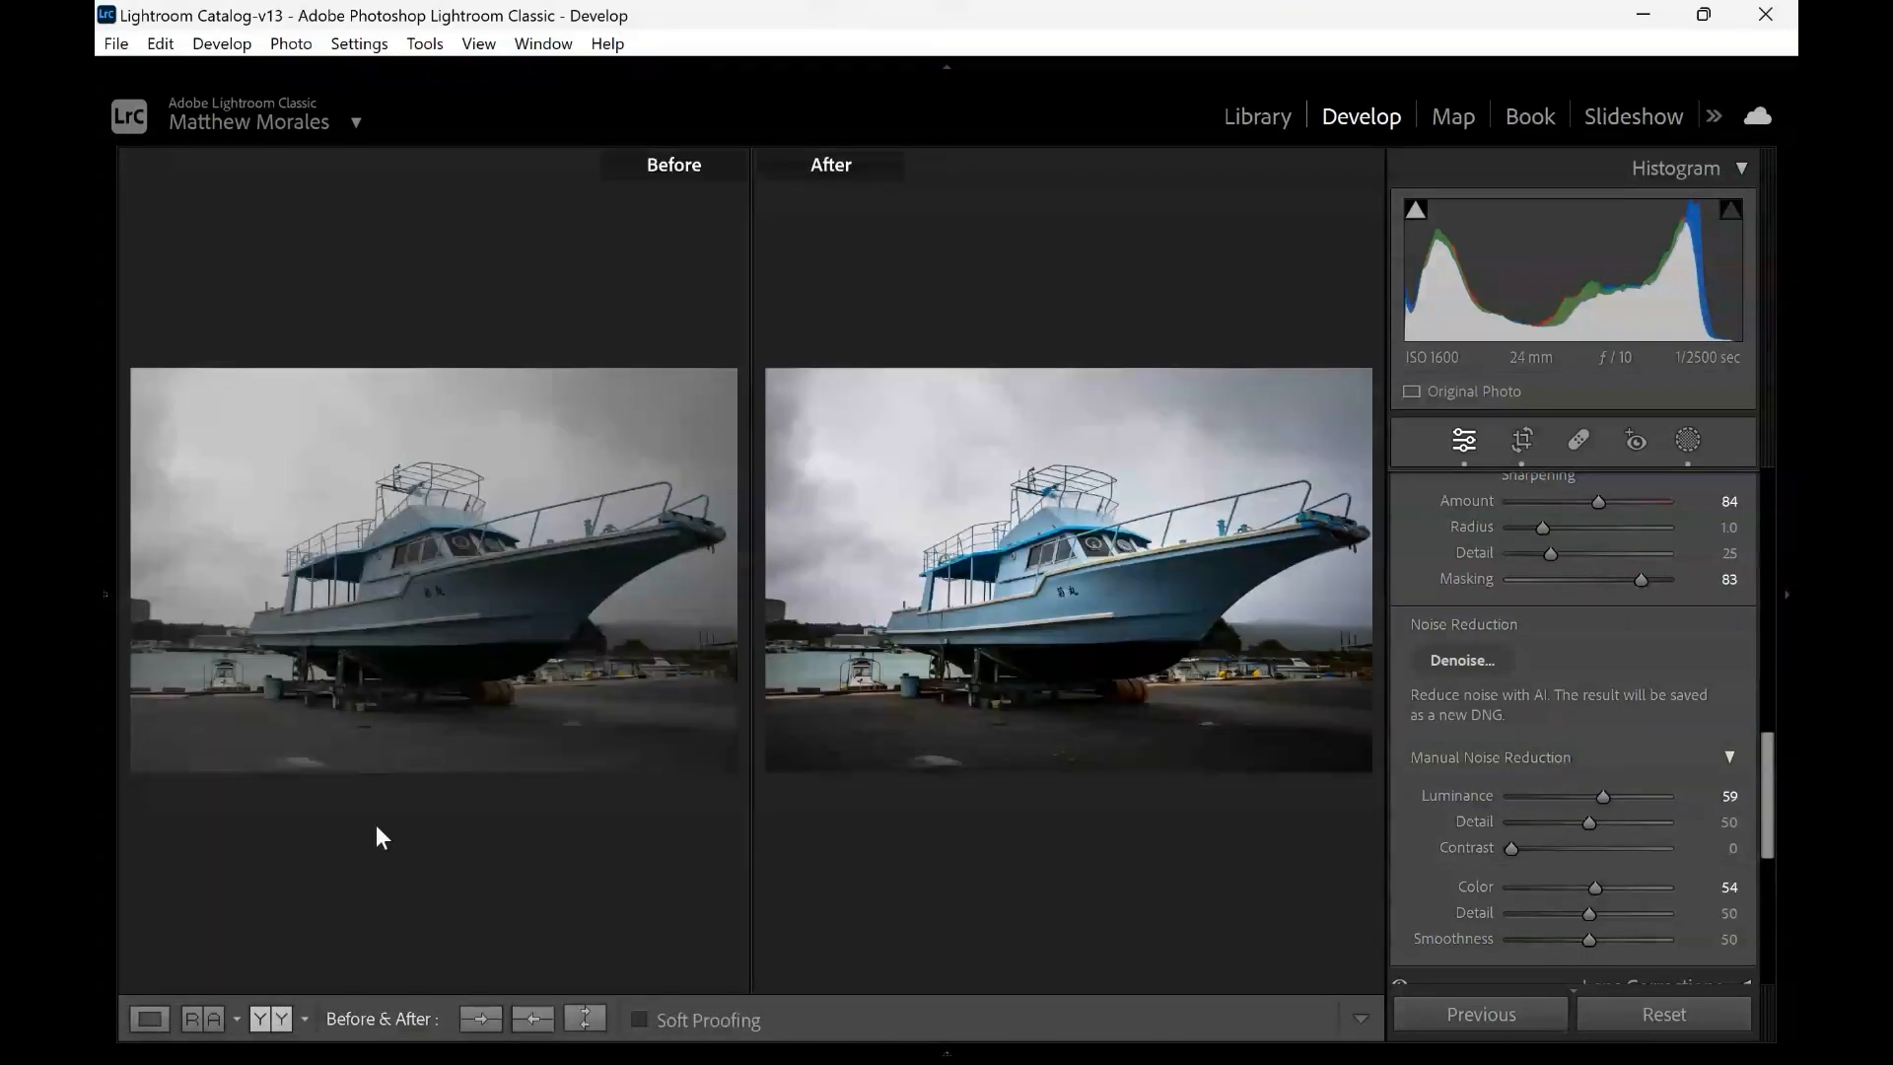